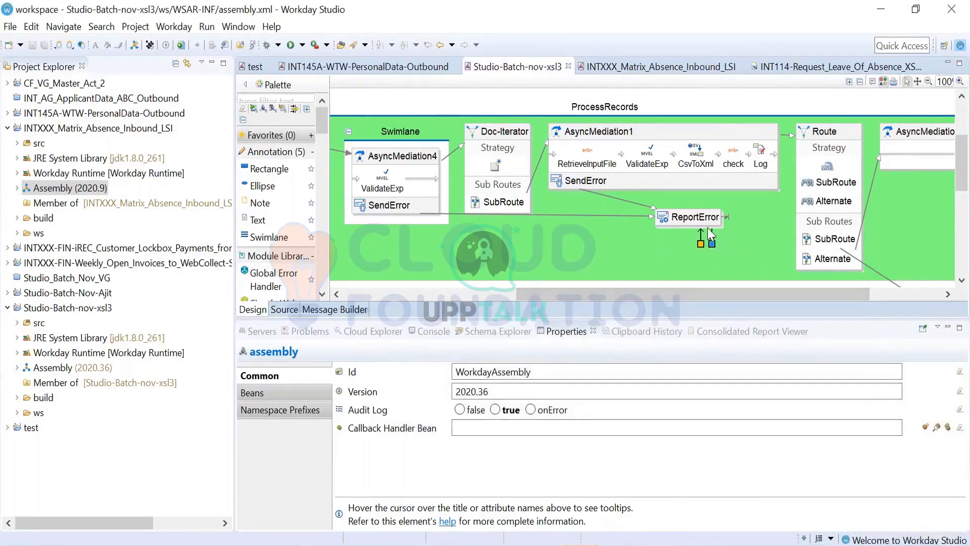
{"action": "scroll", "coordinate": [569, 211], "scroll_direction": "up", "scroll_amount": 2}
{"action": "scroll", "coordinate": [569, 211], "scroll_direction": "up", "scroll_amount": 2}
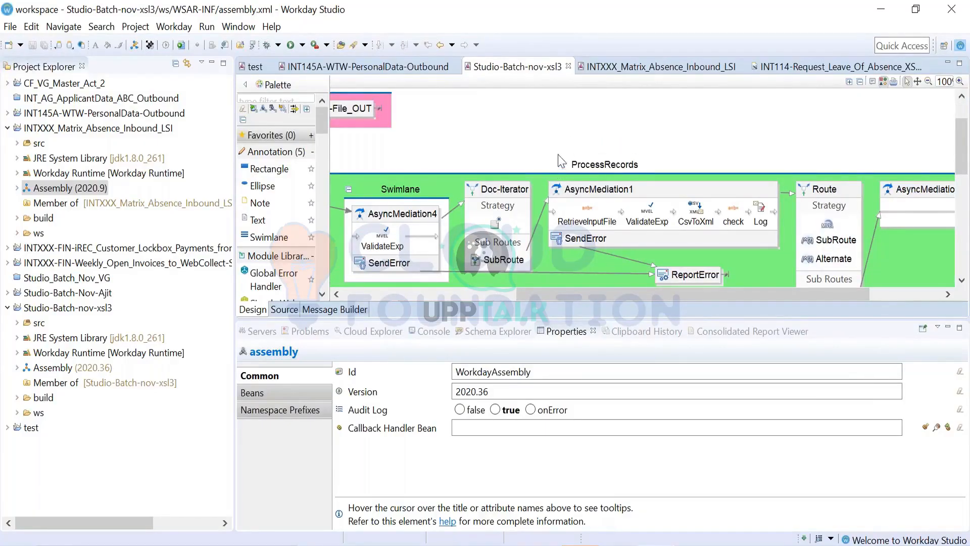
{"action": "scroll", "coordinate": [605, 237], "scroll_direction": "down", "scroll_amount": 3}
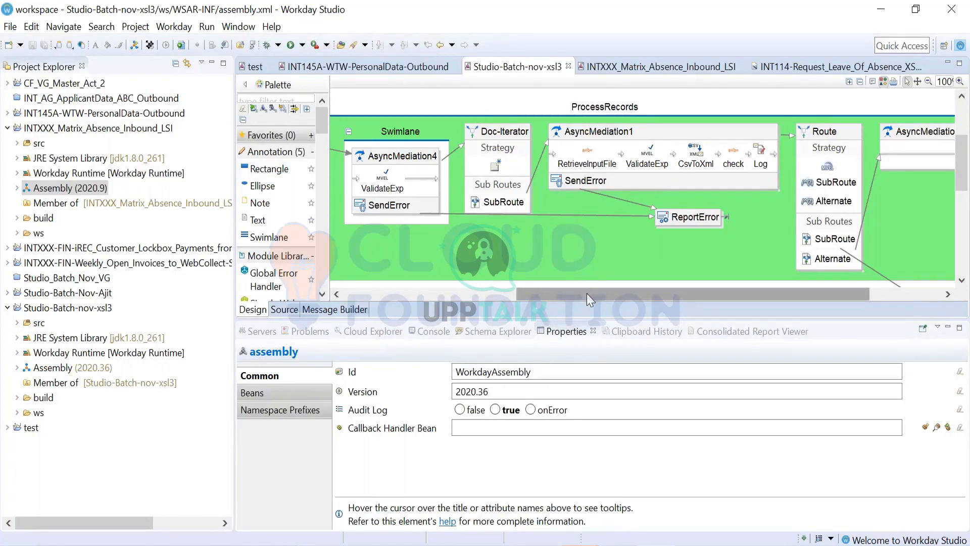
{"action": "left_click_drag", "start_coordinate": [586, 293], "coordinate": [495, 293]}
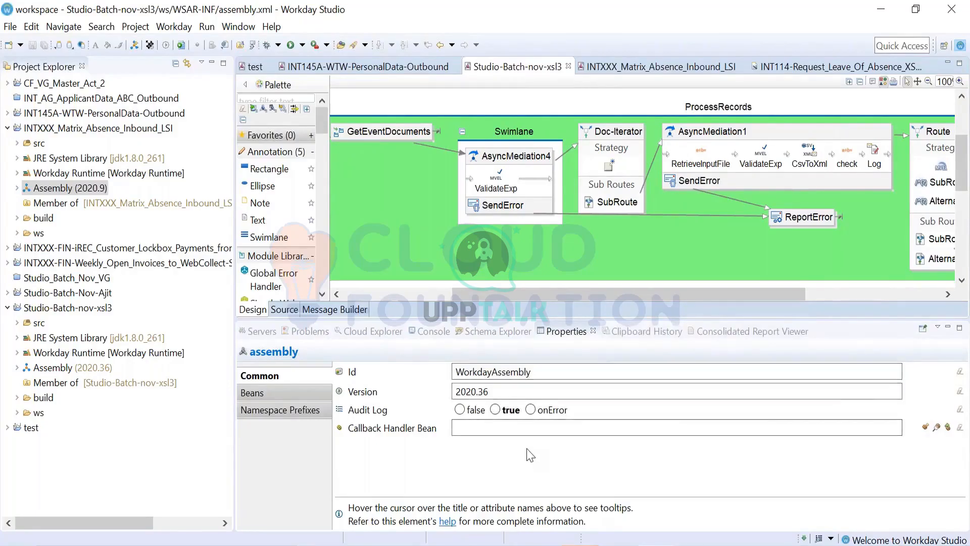
- Add the Absence Management v35.0 Workday web service to the Schema Explorer
{"action": "left_click", "coordinate": [497, 332]}
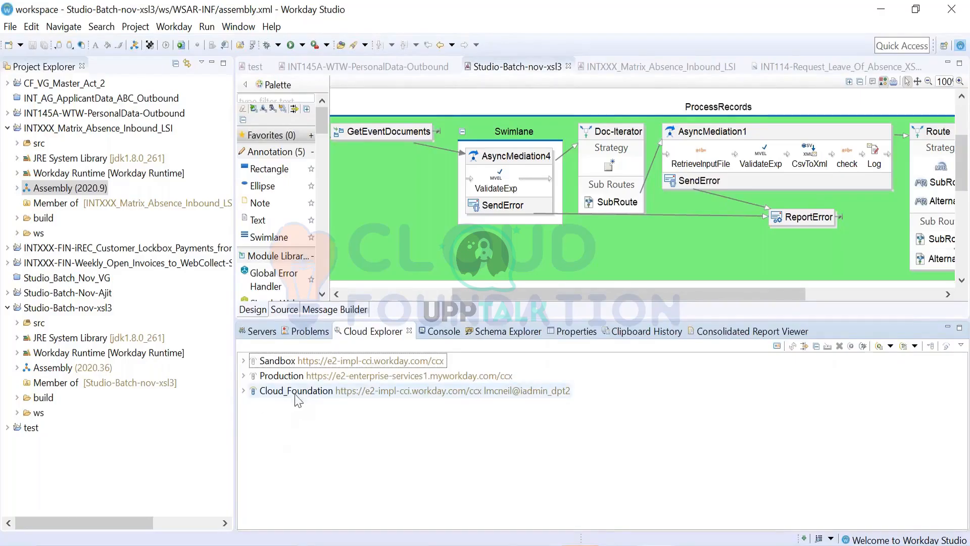
{"action": "left_click", "coordinate": [503, 332]}
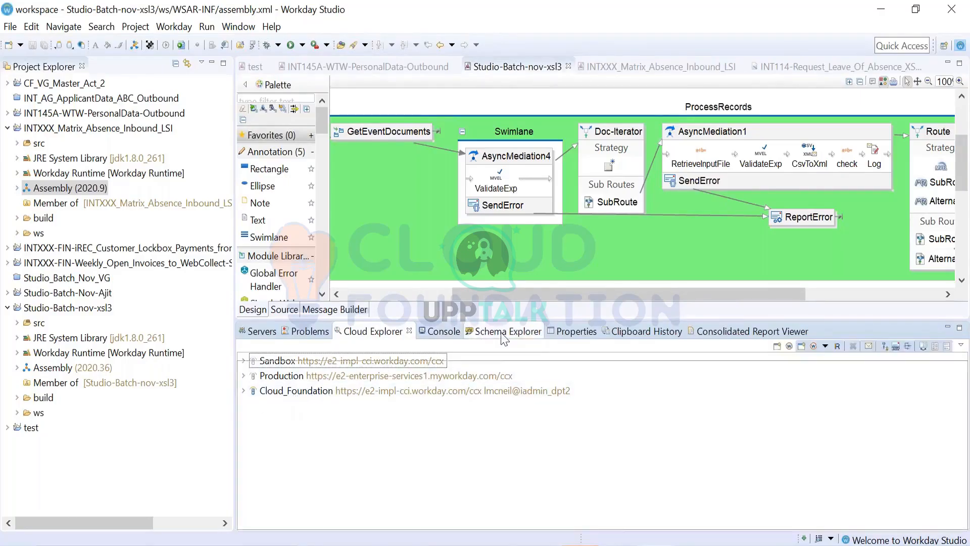
{"action": "left_click", "coordinate": [825, 346]}
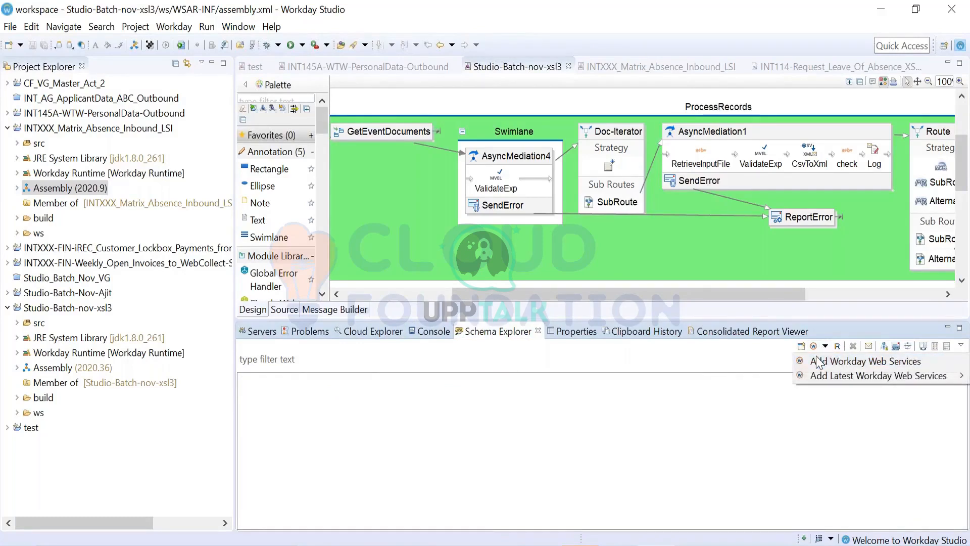
{"action": "left_click", "coordinate": [818, 361]}
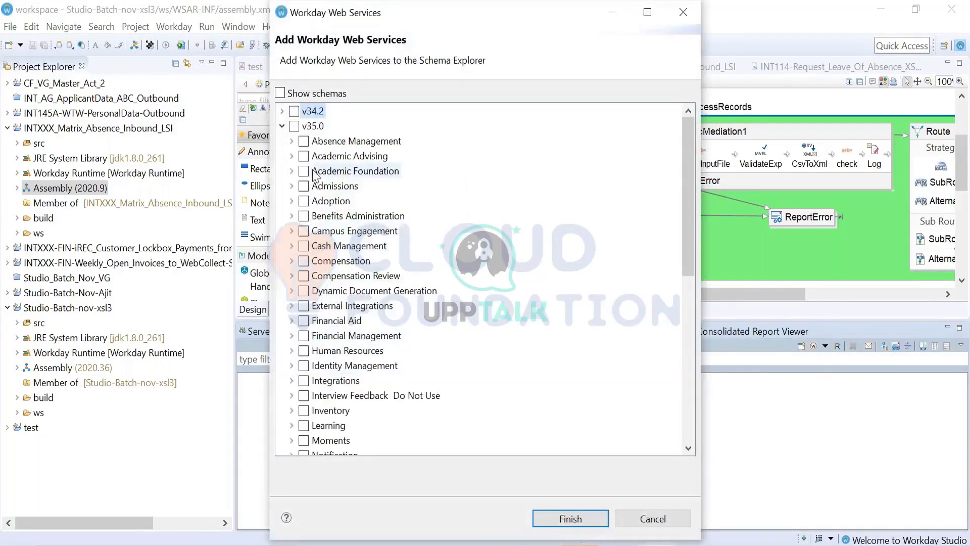
{"action": "scroll", "coordinate": [372, 312], "scroll_direction": "down", "scroll_amount": 8}
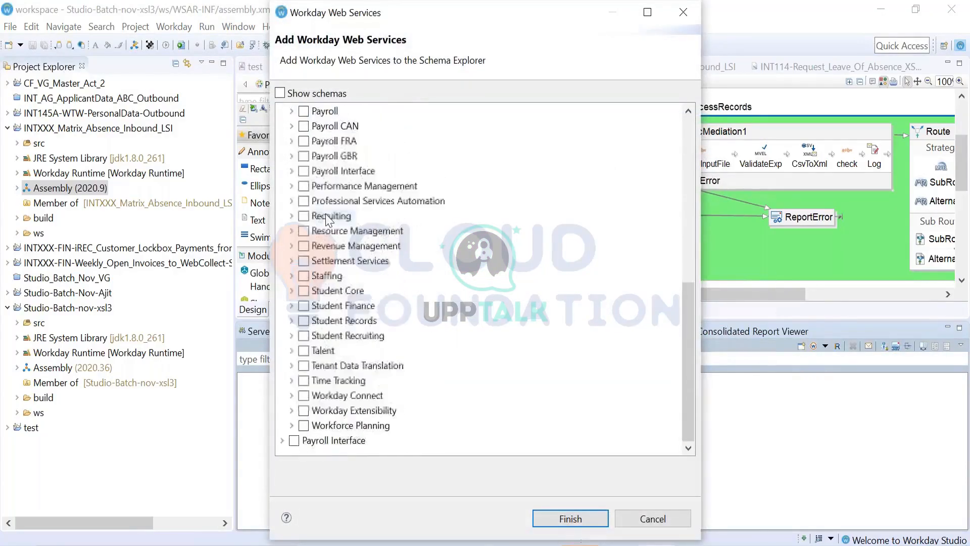
{"action": "scroll", "coordinate": [372, 312], "scroll_direction": "up", "scroll_amount": 1}
{"action": "scroll", "coordinate": [373, 312], "scroll_direction": "up", "scroll_amount": 7}
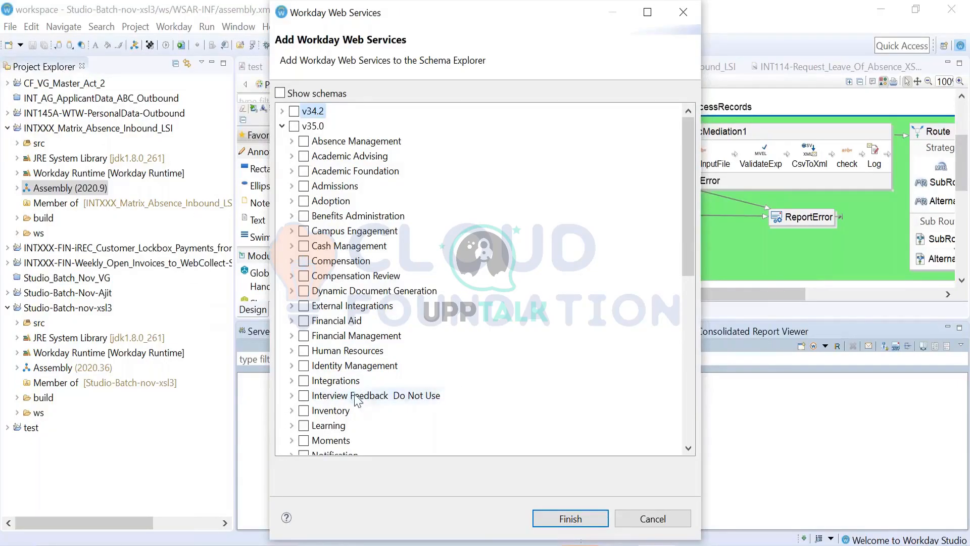
{"action": "scroll", "coordinate": [358, 399], "scroll_direction": "down", "scroll_amount": 3}
{"action": "scroll", "coordinate": [357, 399], "scroll_direction": "up", "scroll_amount": 3}
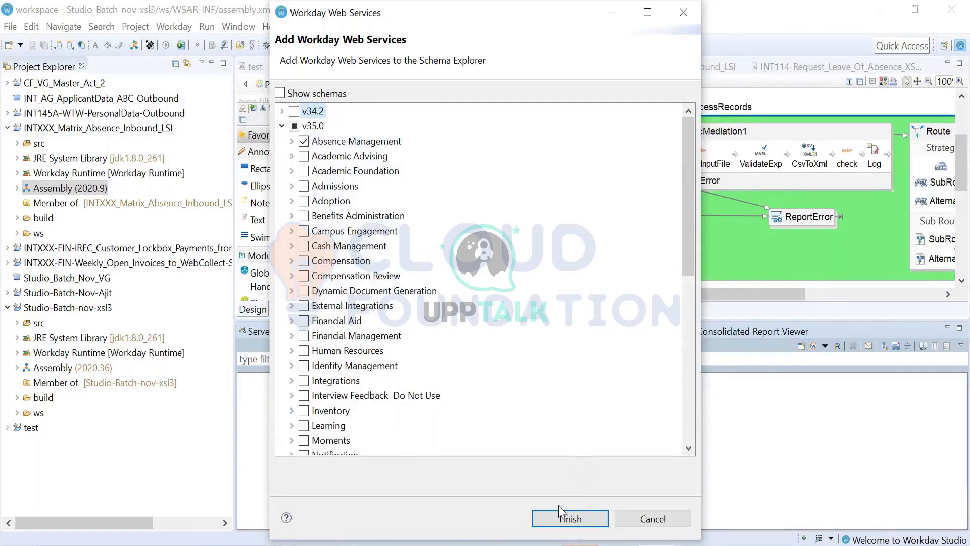
{"action": "left_click", "coordinate": [564, 519]}
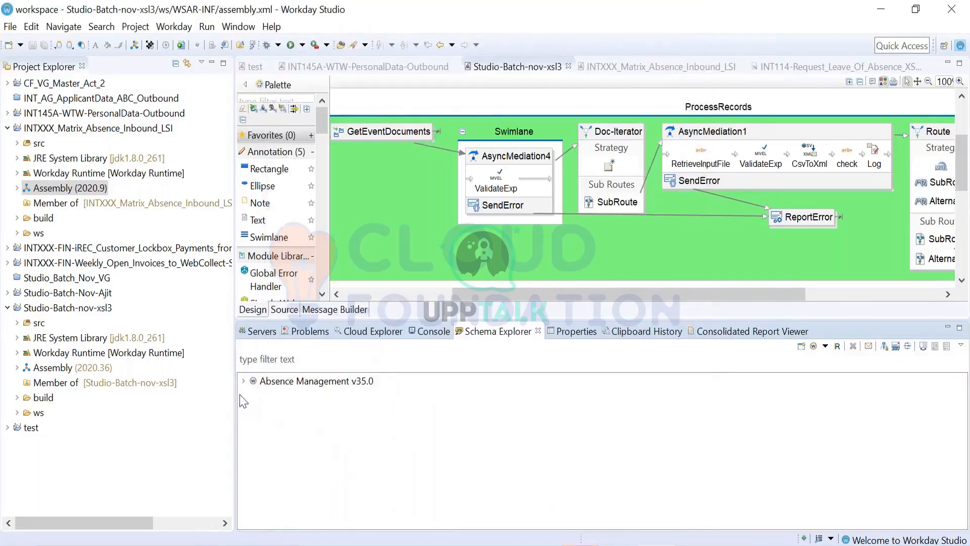
- Expand Absence Management v35.0 and its Absence_ManagementPort, and look through the web service operations it offers
{"action": "left_click", "coordinate": [243, 381]}
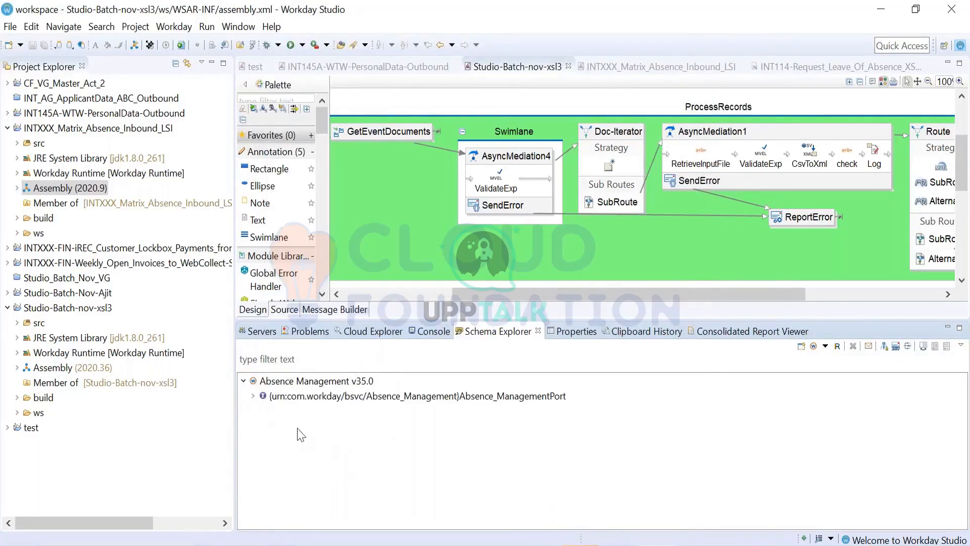
{"action": "left_click", "coordinate": [254, 396]}
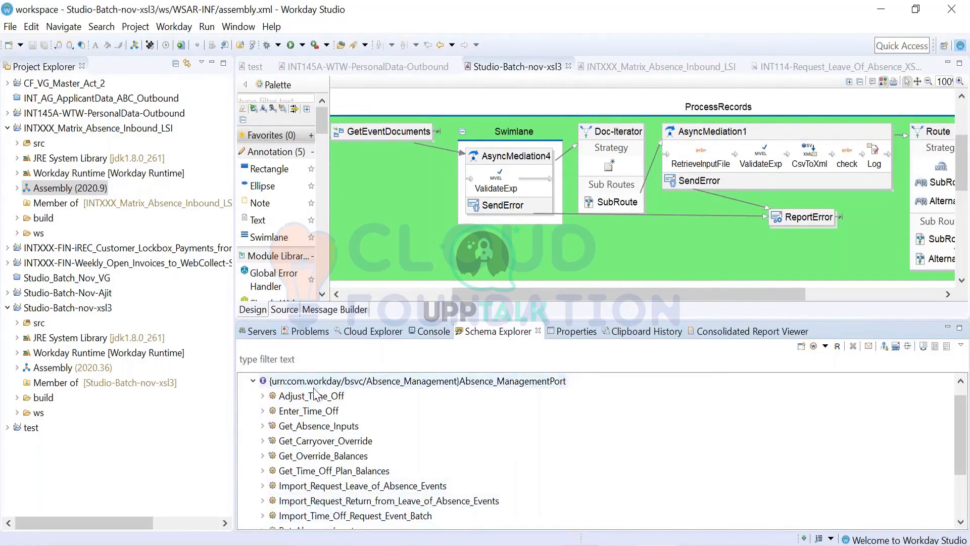
{"action": "scroll", "coordinate": [321, 473], "scroll_direction": "down", "scroll_amount": 2}
{"action": "scroll", "coordinate": [323, 516], "scroll_direction": "up", "scroll_amount": 2}
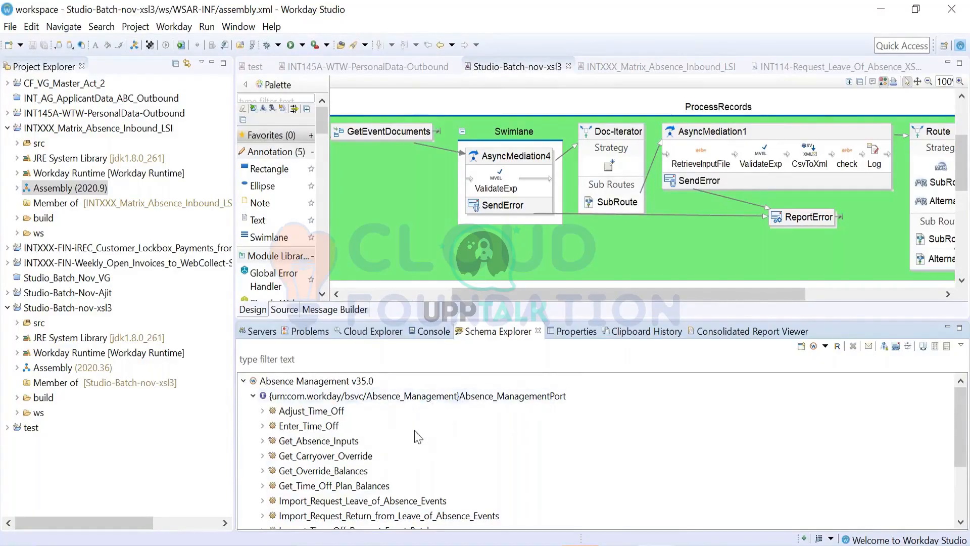
{"action": "scroll", "coordinate": [417, 435], "scroll_direction": "down", "scroll_amount": 1}
{"action": "scroll", "coordinate": [403, 436], "scroll_direction": "down", "scroll_amount": 1}
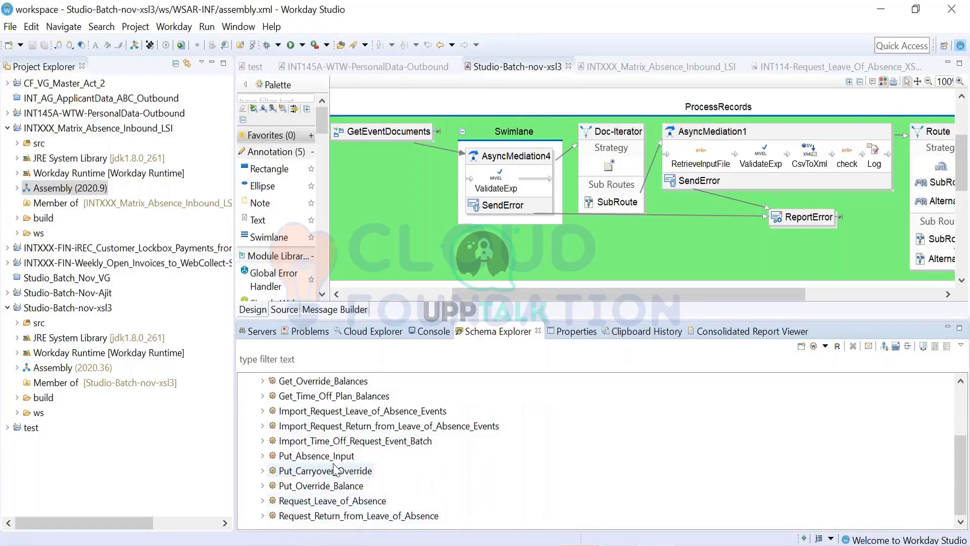
{"action": "scroll", "coordinate": [315, 468], "scroll_direction": "up", "scroll_amount": 2}
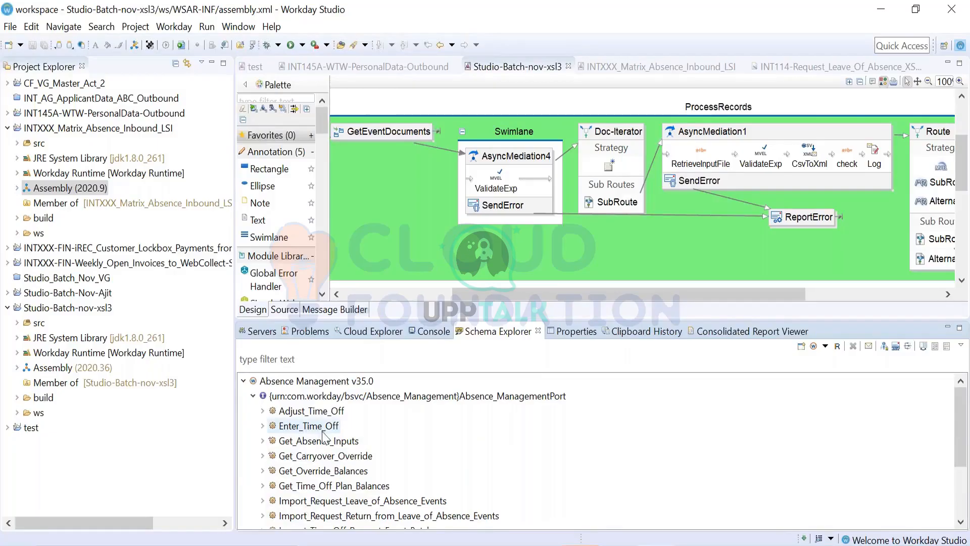
{"action": "scroll", "coordinate": [321, 445], "scroll_direction": "down", "scroll_amount": 2}
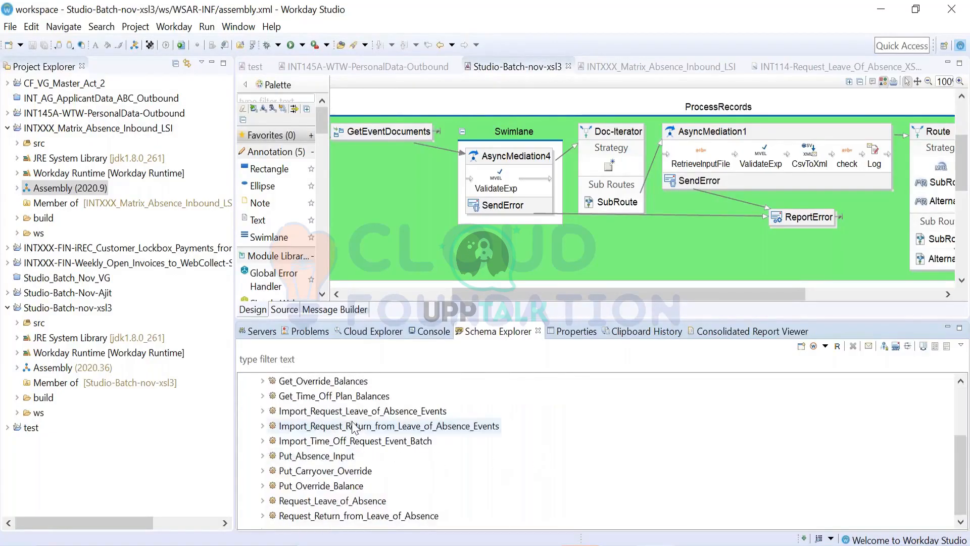
{"action": "scroll", "coordinate": [321, 444], "scroll_direction": "up", "scroll_amount": 2}
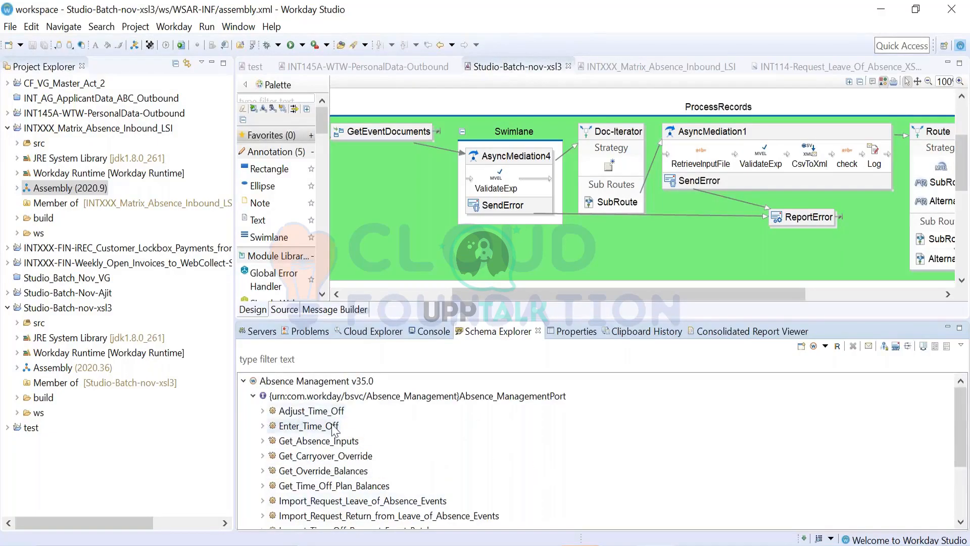
{"action": "scroll", "coordinate": [273, 426], "scroll_direction": "down", "scroll_amount": 2}
{"action": "scroll", "coordinate": [356, 452], "scroll_direction": "up", "scroll_amount": 3}
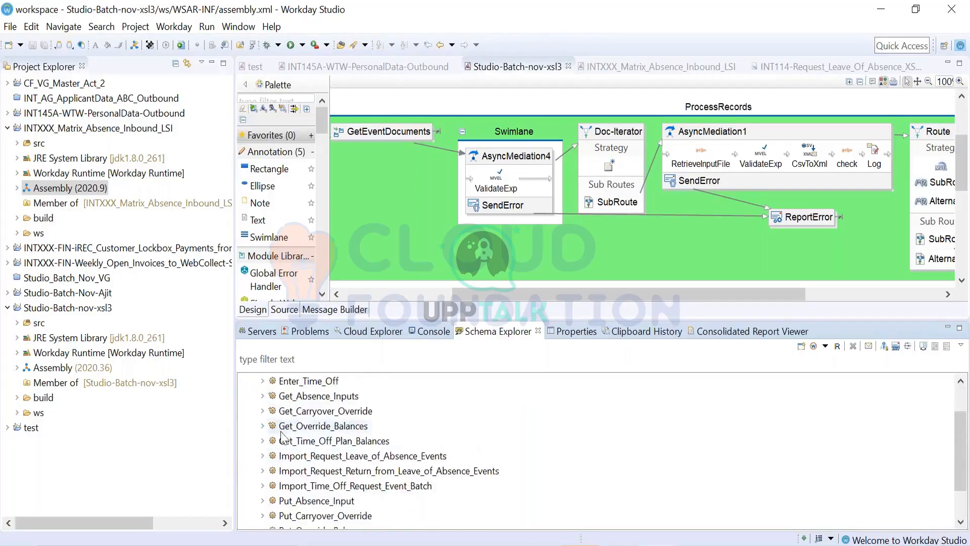
- Open the SOAP wrapped request of Enter_Time_Off in the Web Service Tester and minimize the Schema Explorer area to enlarge it
{"action": "left_click", "coordinate": [312, 427]}
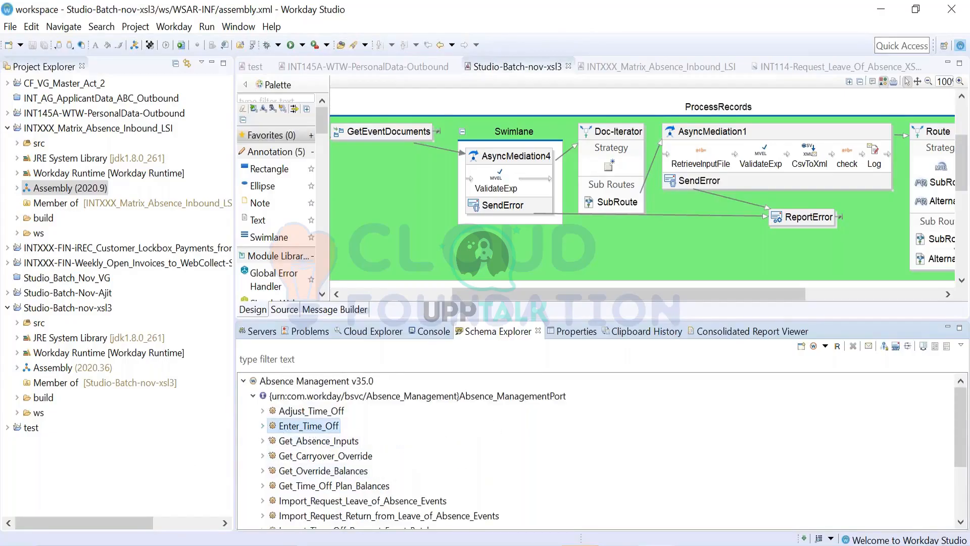
{"action": "right_click", "coordinate": [311, 425]}
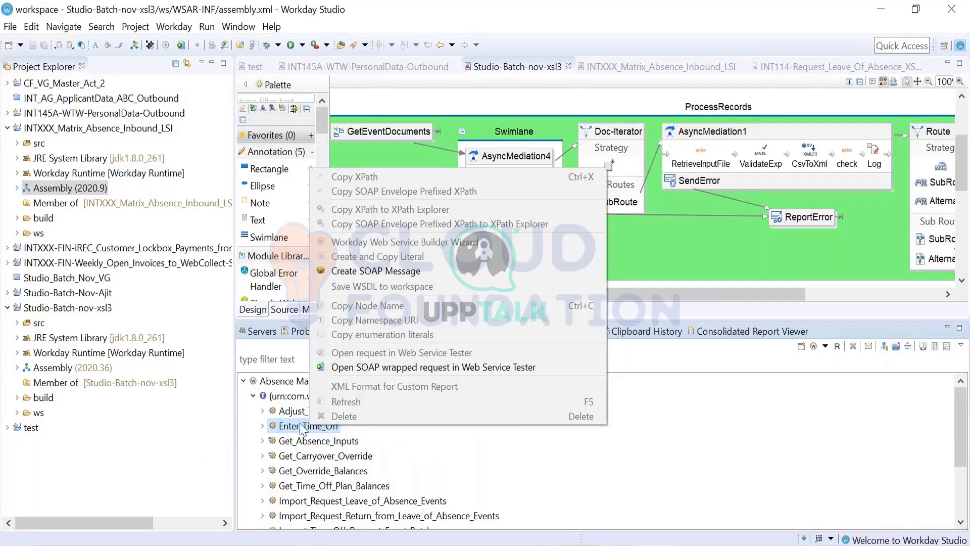
{"action": "left_click", "coordinate": [364, 371]}
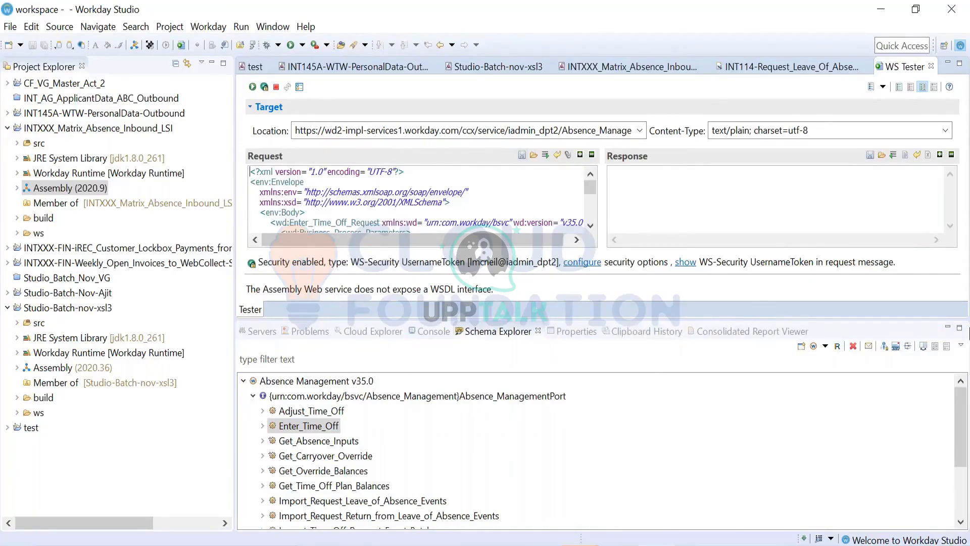
{"action": "left_click", "coordinate": [949, 328]}
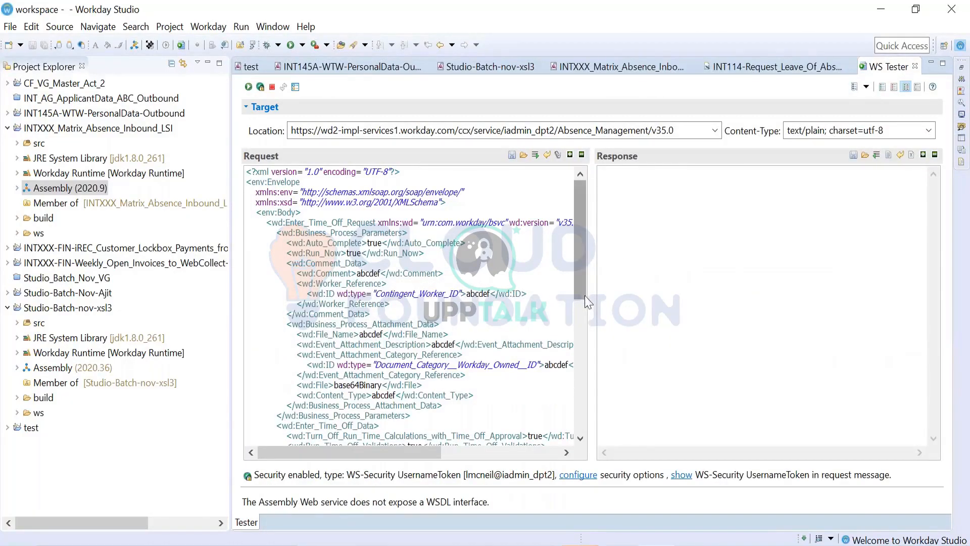
- Examine the Enter_Time_Off request XML and the tenant and version parts of the service location URL
{"action": "left_click_drag", "start_coordinate": [586, 300], "coordinate": [568, 447]}
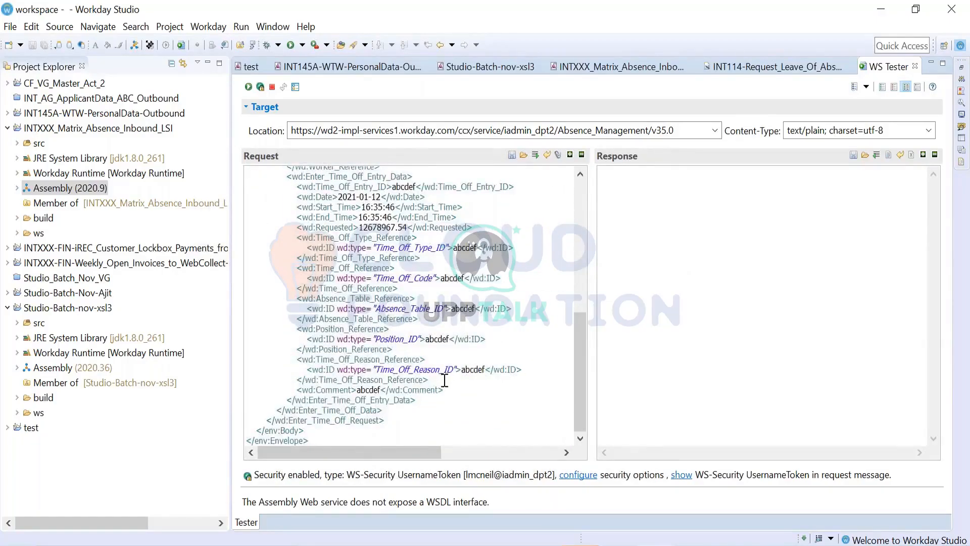
{"action": "scroll", "coordinate": [444, 379], "scroll_direction": "up", "scroll_amount": 10}
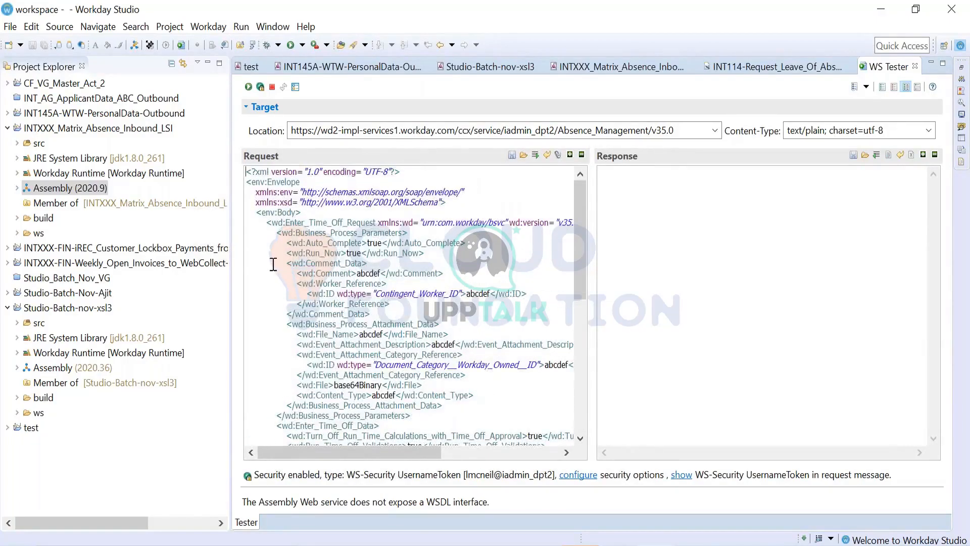
{"action": "scroll", "coordinate": [273, 263], "scroll_direction": "down", "scroll_amount": 3}
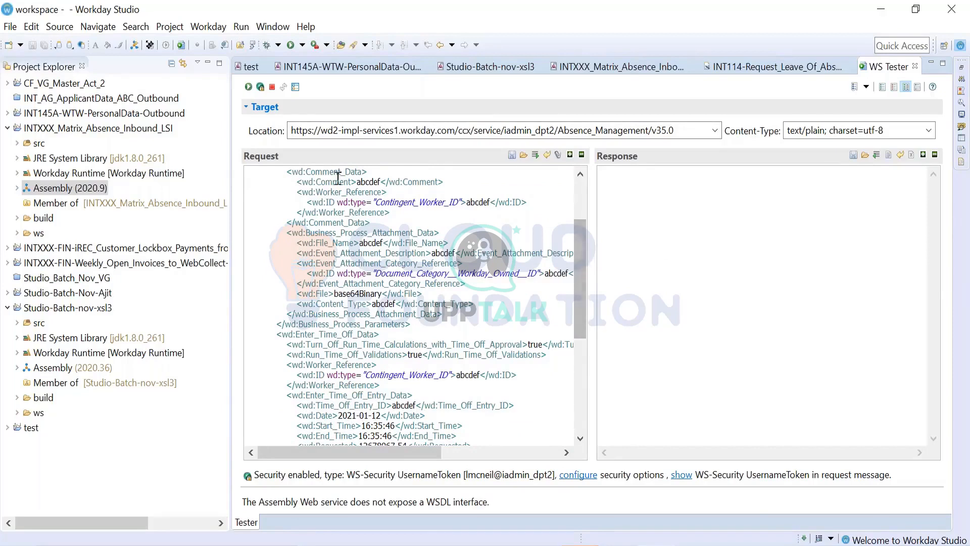
{"action": "left_click", "coordinate": [685, 130]}
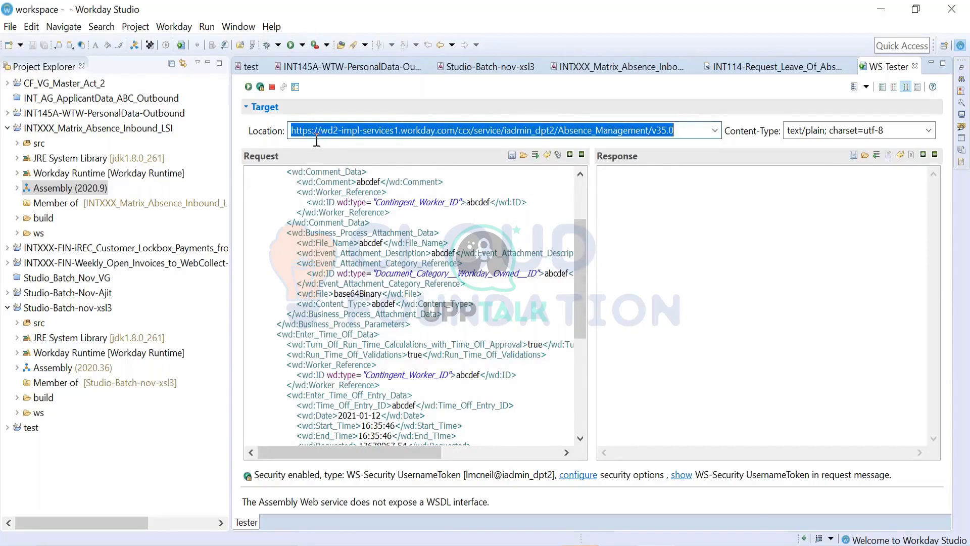
{"action": "left_click", "coordinate": [689, 131]}
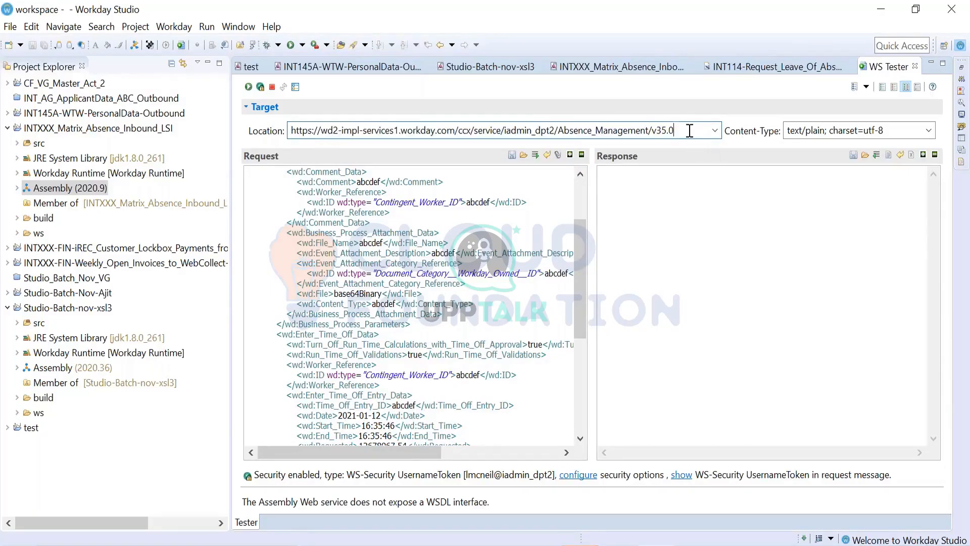
{"action": "left_click_drag", "start_coordinate": [689, 130], "coordinate": [678, 94]}
{"action": "left_click_drag", "start_coordinate": [504, 131], "coordinate": [556, 130]}
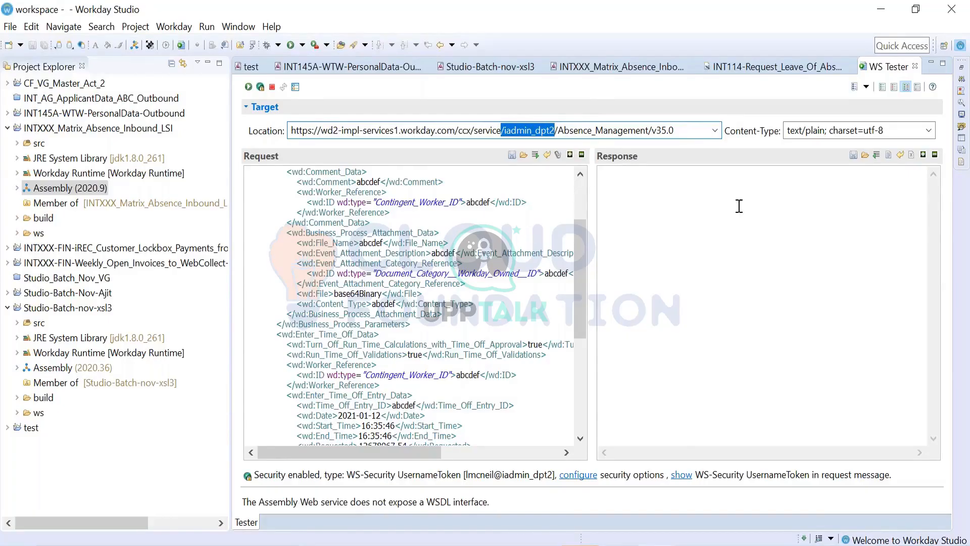
{"action": "scroll", "coordinate": [531, 344], "scroll_direction": "up", "scroll_amount": 2}
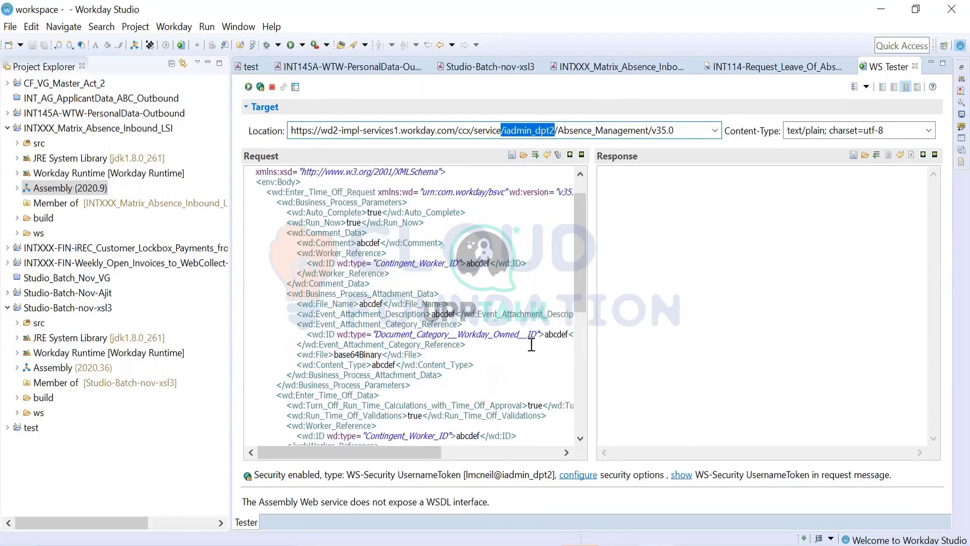
{"action": "left_click", "coordinate": [557, 289]}
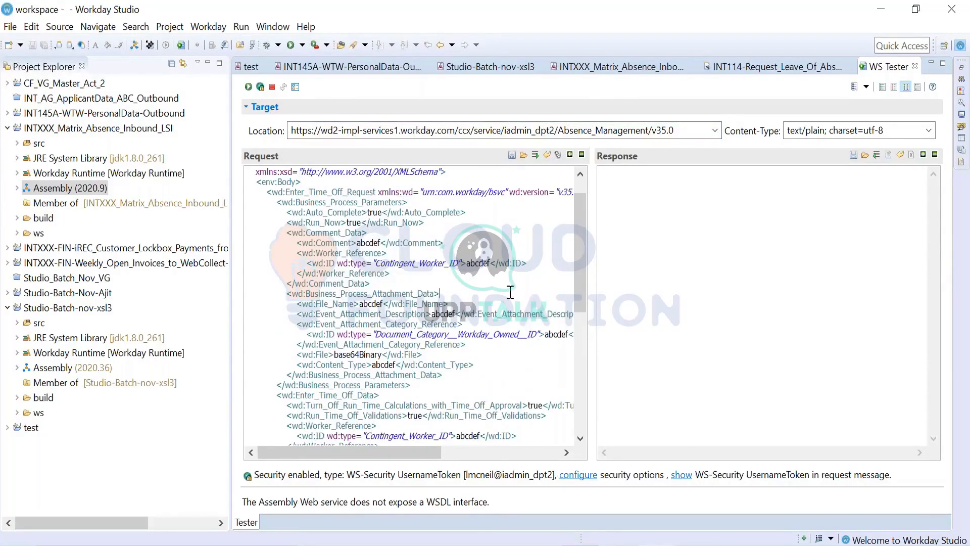
{"action": "scroll", "coordinate": [510, 292], "scroll_direction": "up", "scroll_amount": 1}
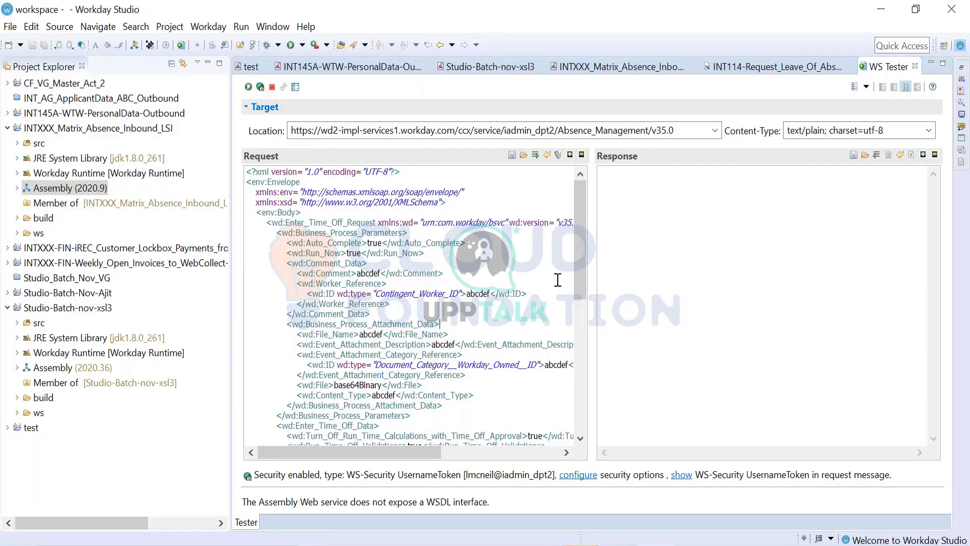
{"action": "right_click", "coordinate": [675, 162]}
{"action": "left_click", "coordinate": [676, 160]}
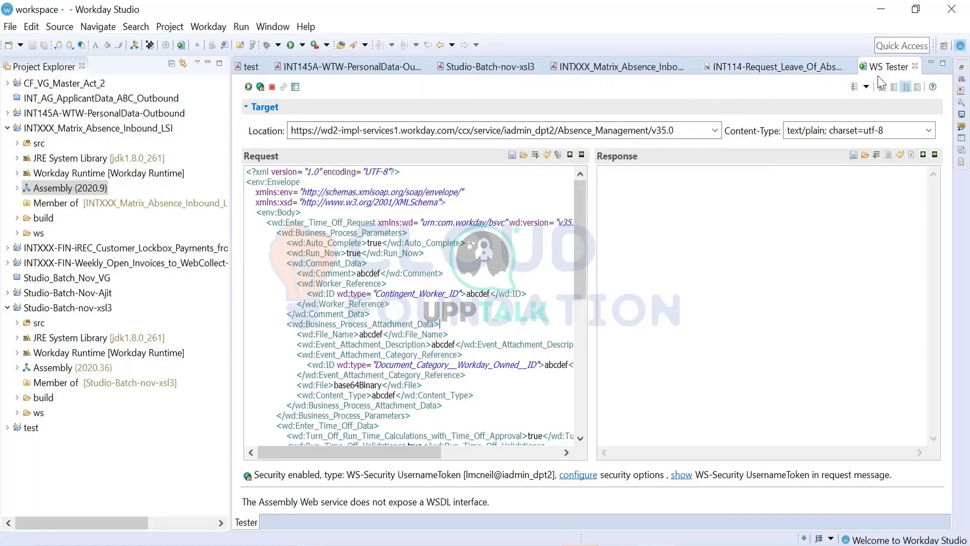
- Close the Web Service Tester and look over the v35.0 Workday web services available for adding to the Schema Explorer
{"action": "left_click", "coordinate": [915, 67]}
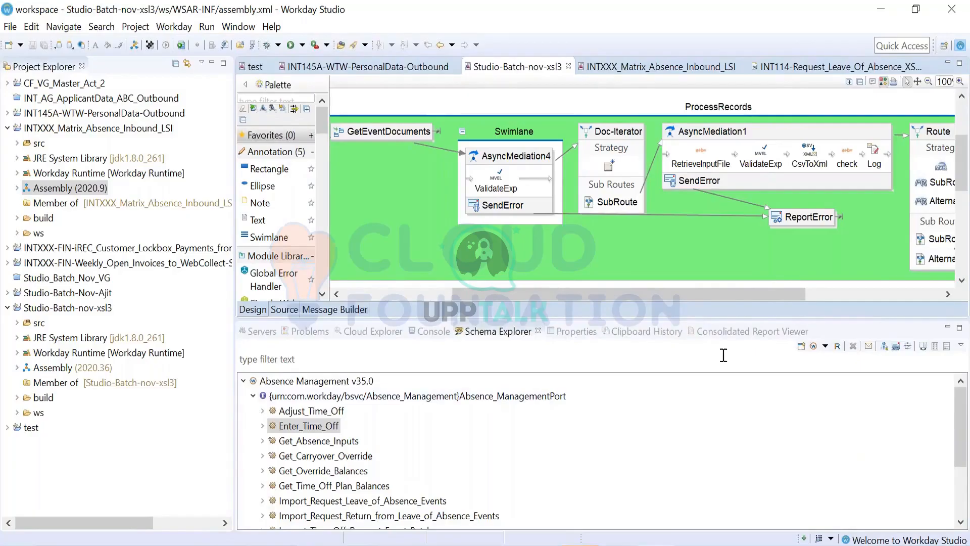
{"action": "left_click", "coordinate": [824, 346]}
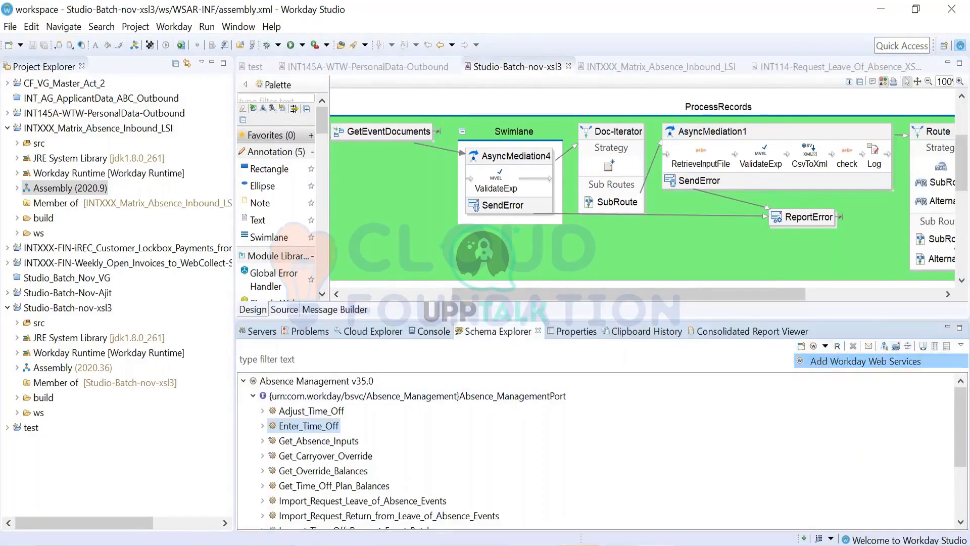
{"action": "left_click", "coordinate": [818, 362]}
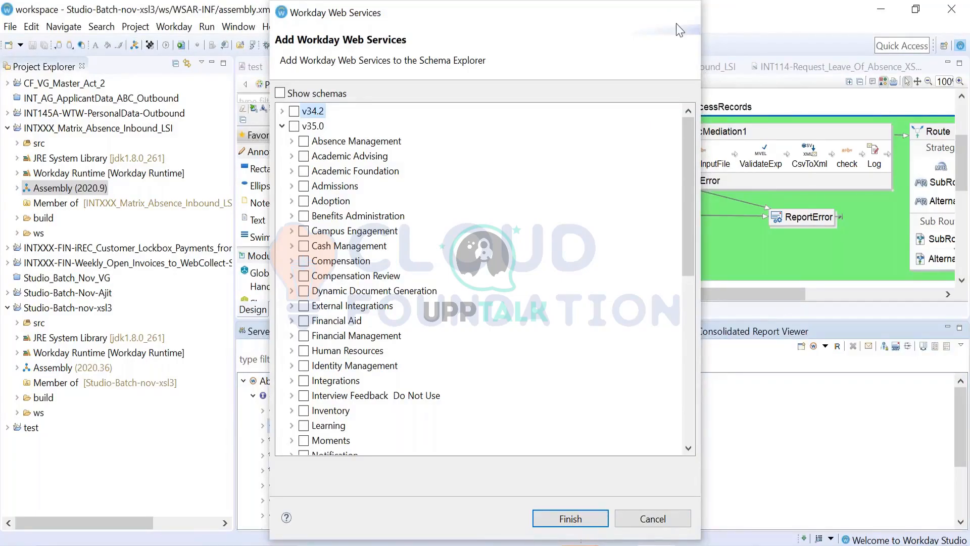
{"action": "left_click", "coordinate": [687, 12]}
- Reopen the SOAP wrapped request of Enter_Time_Off from Absence Management v35.0 in the Web Service Tester and minimize the Schema Explorer area
{"action": "left_click", "coordinate": [244, 381]}
{"action": "left_click", "coordinate": [244, 382]}
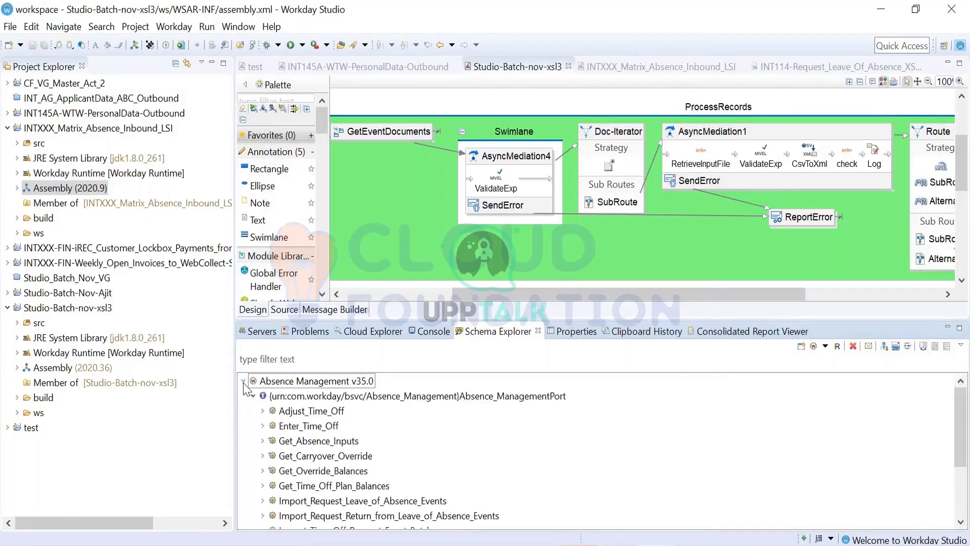
{"action": "scroll", "coordinate": [302, 417], "scroll_direction": "down", "scroll_amount": 1}
{"action": "scroll", "coordinate": [301, 417], "scroll_direction": "down", "scroll_amount": 1}
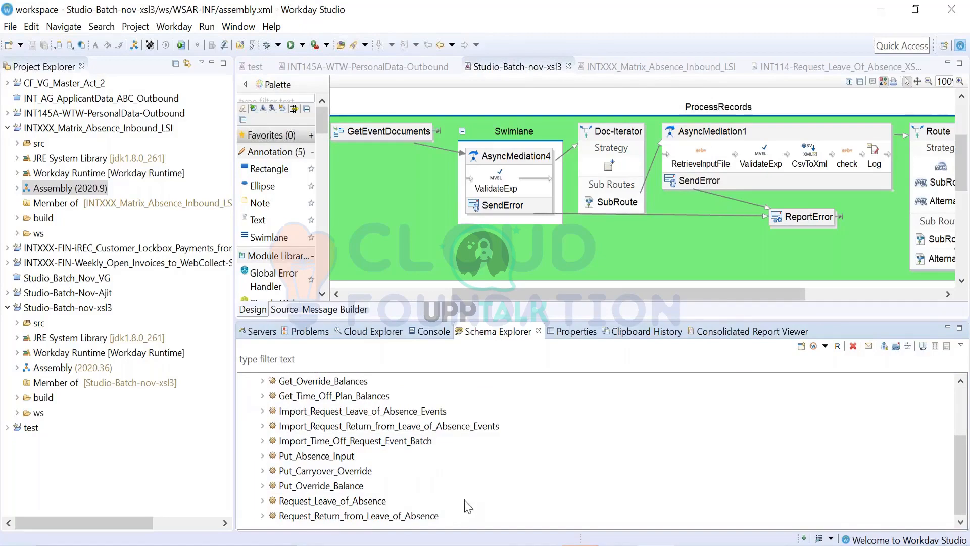
{"action": "scroll", "coordinate": [321, 462], "scroll_direction": "up", "scroll_amount": 2}
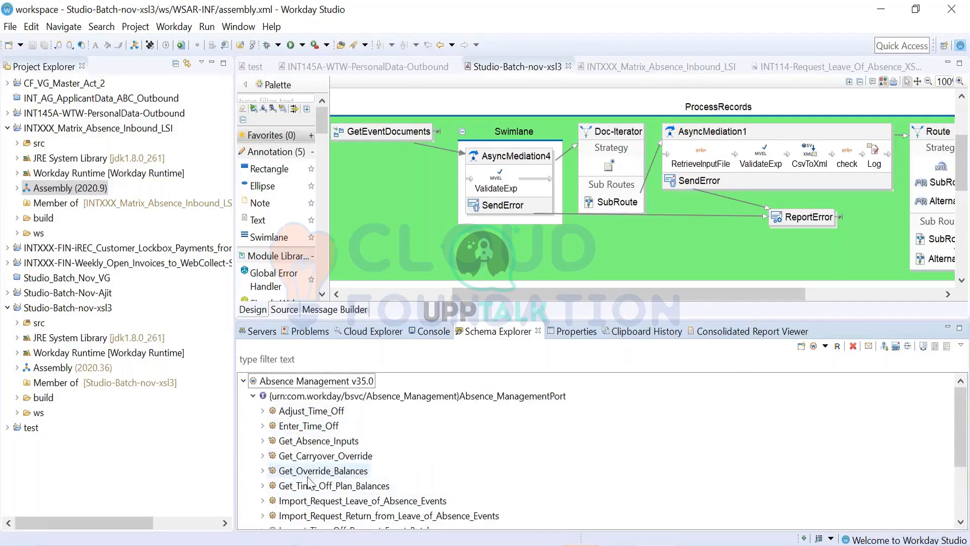
{"action": "right_click", "coordinate": [299, 427]}
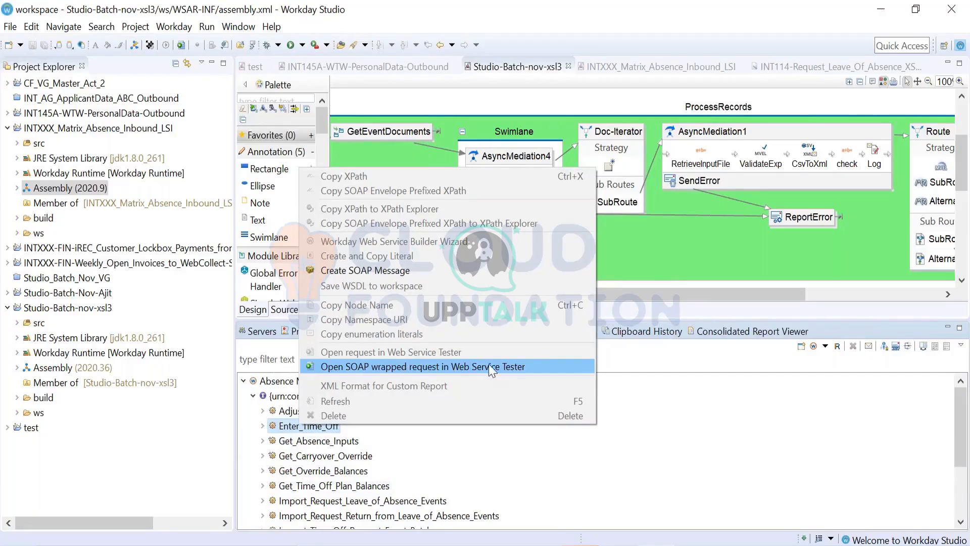
{"action": "left_click", "coordinate": [503, 371]}
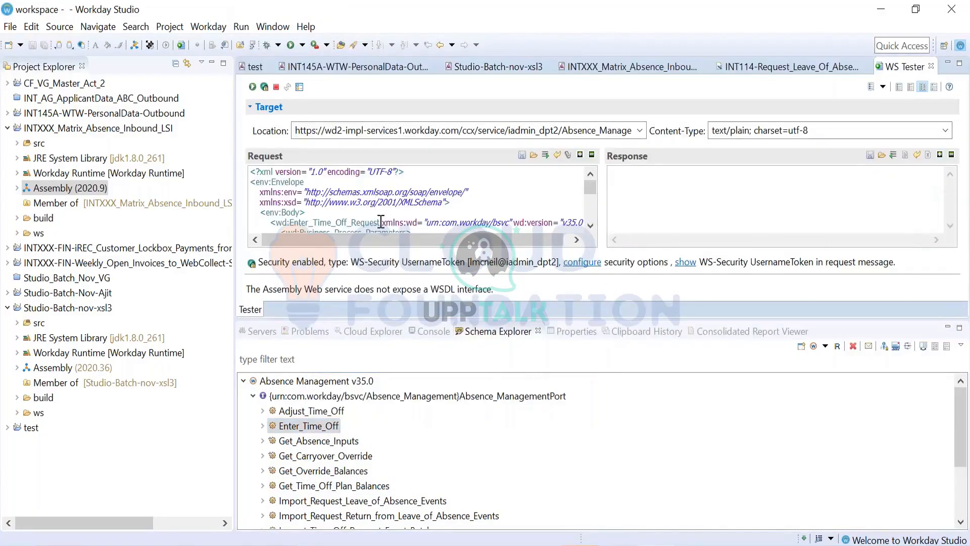
{"action": "left_click", "coordinate": [948, 327]}
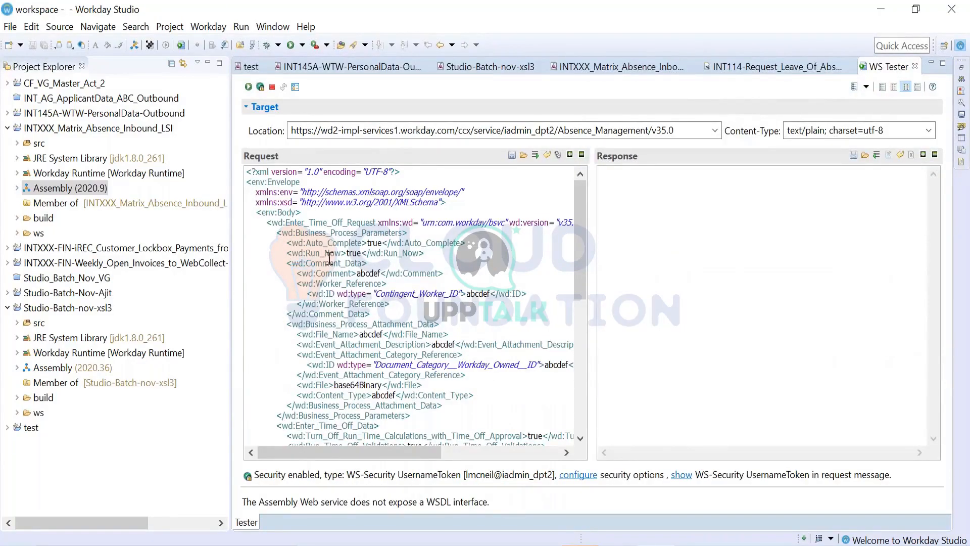
- Copy the complete Enter_Time_Off request XML and replace the whole content of the new 21 document in Notepad++ with it
{"action": "scroll", "coordinate": [329, 258], "scroll_direction": "down", "scroll_amount": 9}
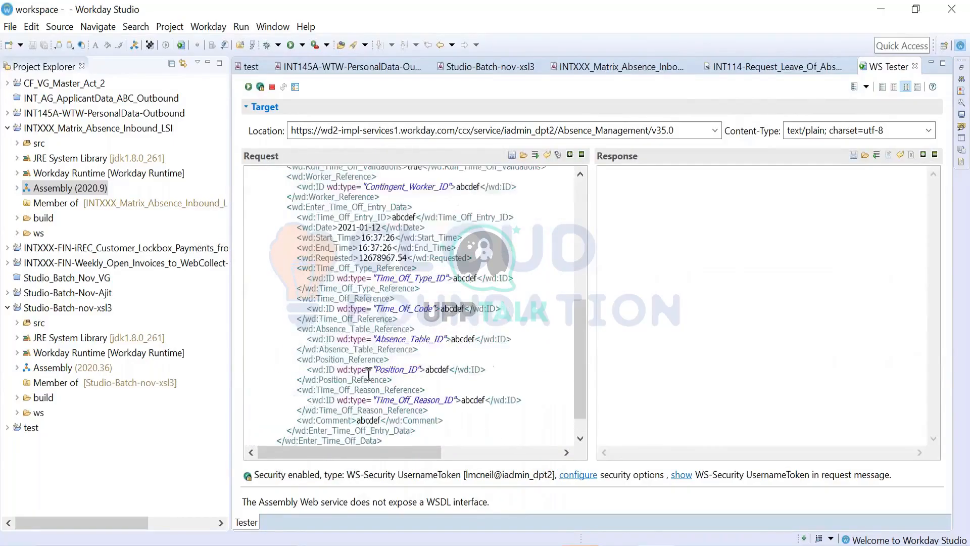
{"action": "scroll", "coordinate": [369, 374], "scroll_direction": "up", "scroll_amount": 8}
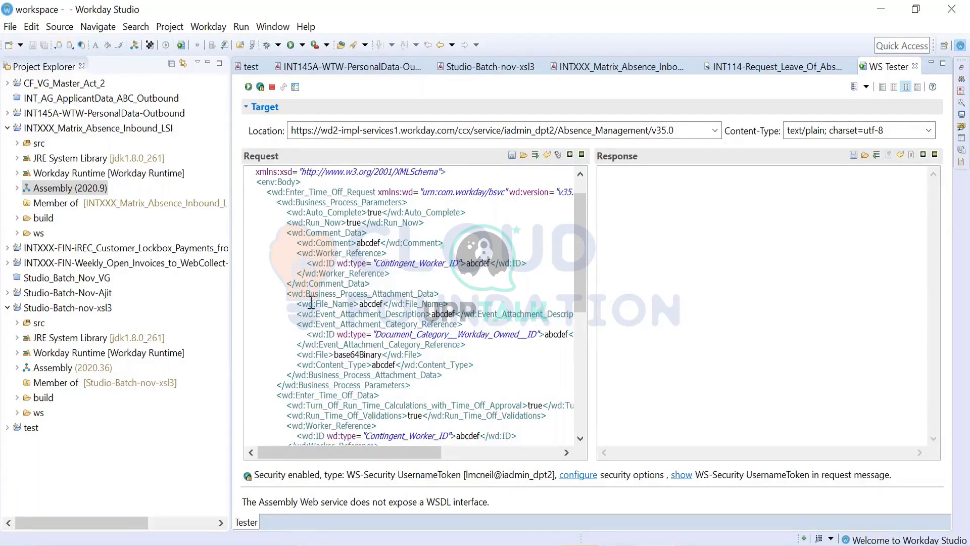
{"action": "key", "text": "ctrl+a"}
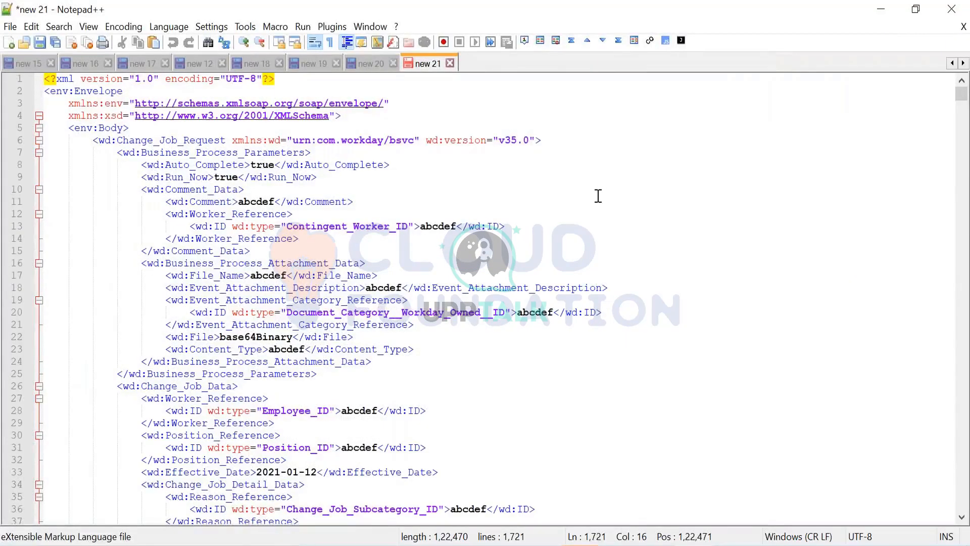
{"action": "left_click", "coordinate": [598, 196]}
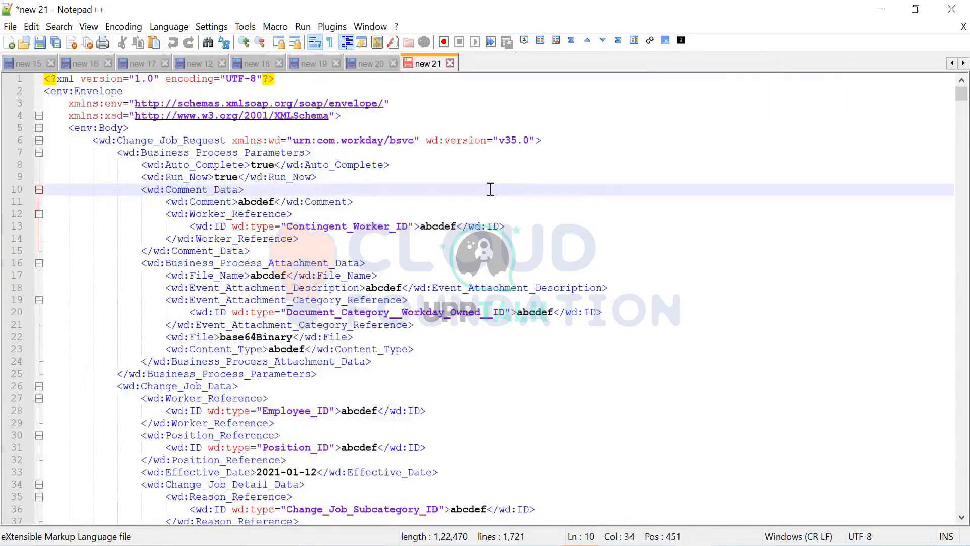
{"action": "key", "text": "ctrl+a"}
{"action": "key", "text": "Delete"}
{"action": "key", "text": "ctrl+v"}
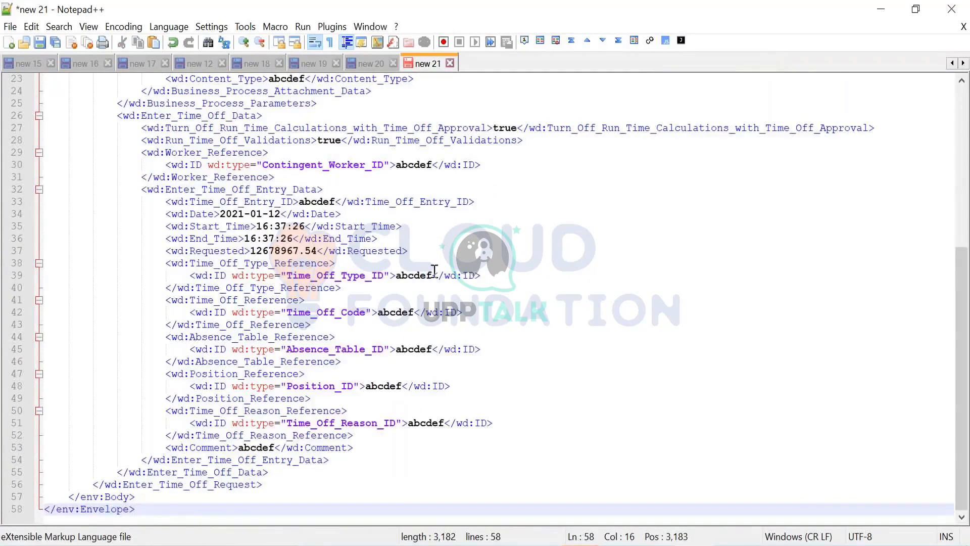
{"action": "scroll", "coordinate": [374, 373], "scroll_direction": "up", "scroll_amount": 7}
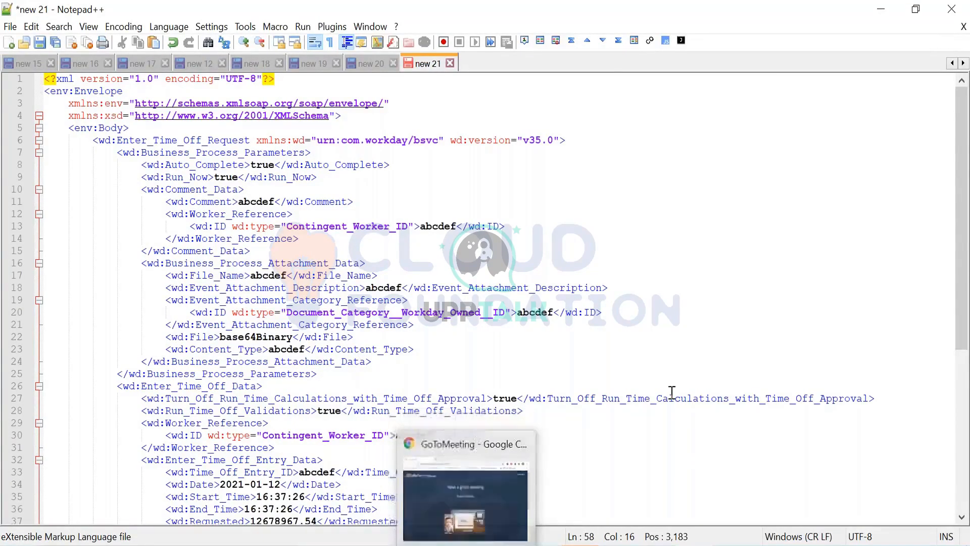
- Connect to the remote computer with Remote Desktop Connection despite the certificate errors, and open the Workday sign-in page there
{"action": "key", "text": "alt+Tab"}
{"action": "type", "text": "r"}
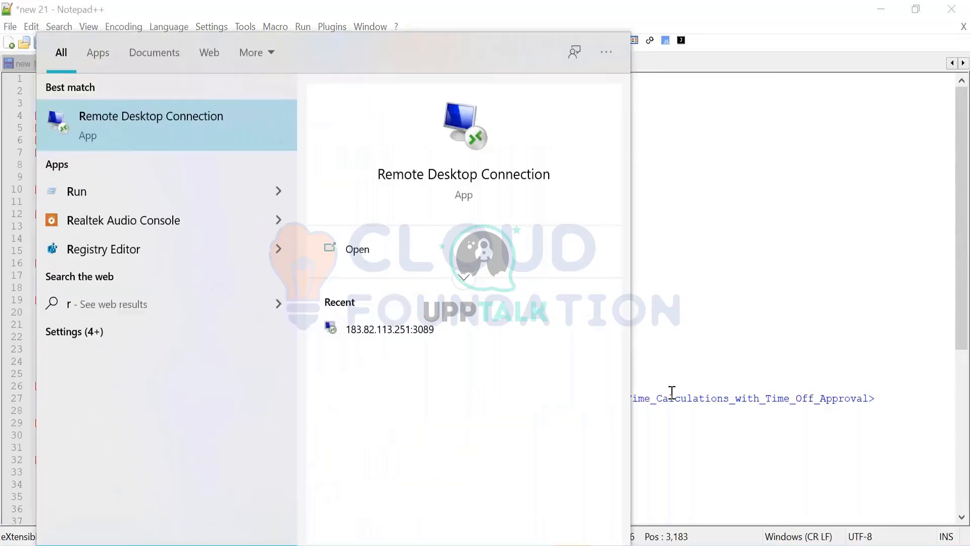
{"action": "left_click", "coordinate": [177, 132]}
{"action": "left_click", "coordinate": [536, 273]}
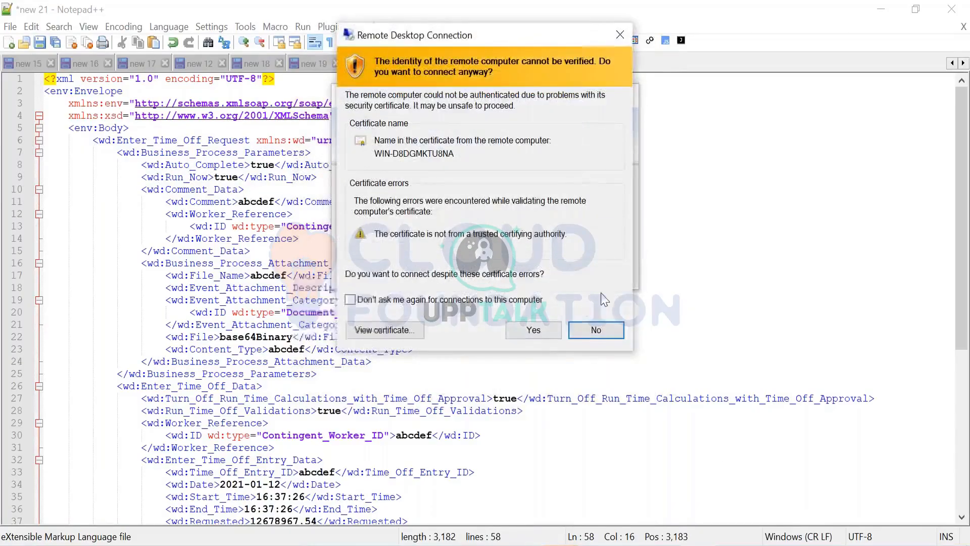
{"action": "left_click", "coordinate": [532, 328]}
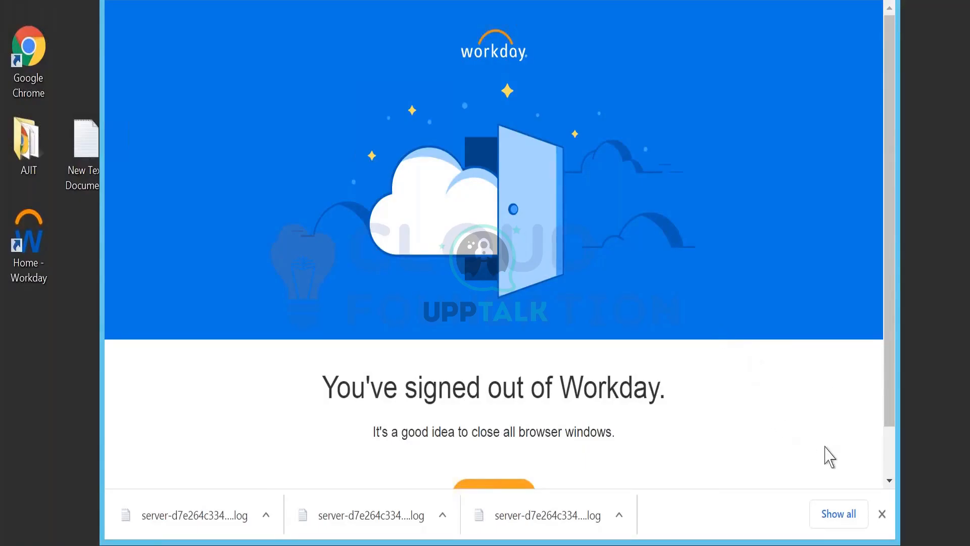
{"action": "scroll", "coordinate": [885, 388], "scroll_direction": "down", "scroll_amount": 1}
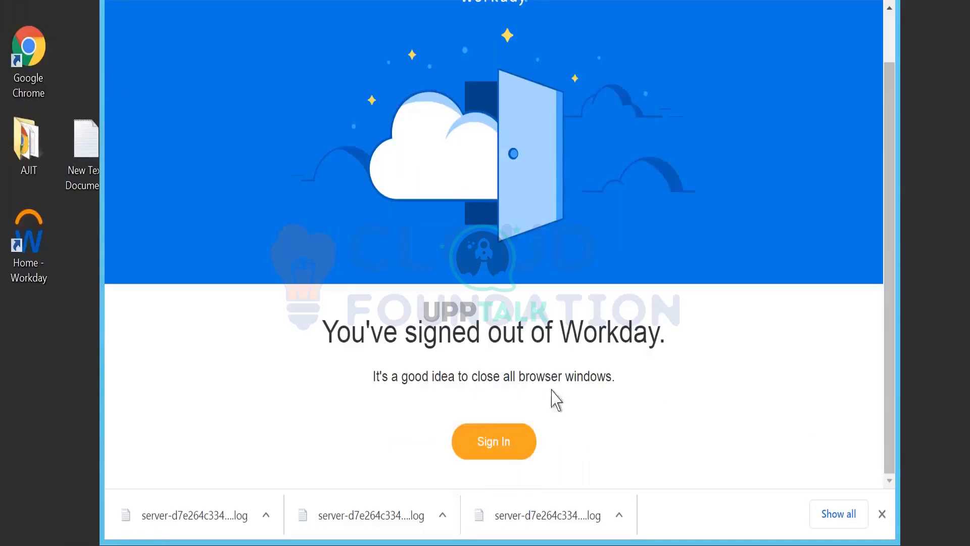
{"action": "left_click", "coordinate": [495, 460]}
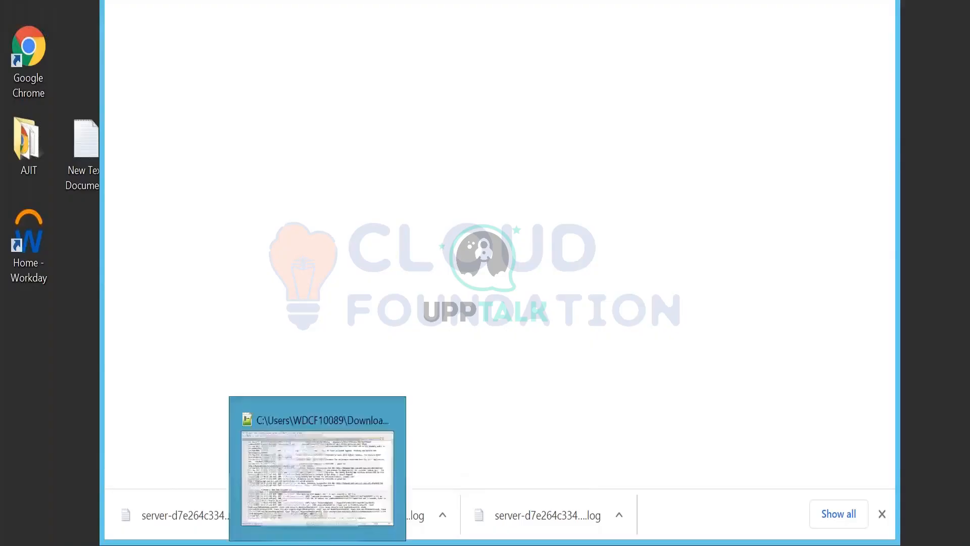
- Switch to the Enter_Time_Off request in Notepad++ and examine the extent of its Comment_Data block
{"action": "left_click", "coordinate": [319, 543]}
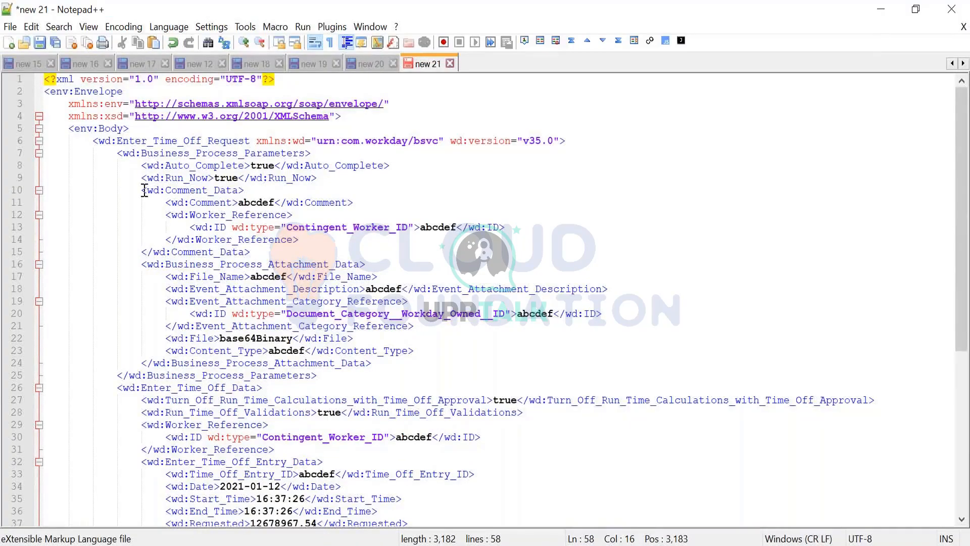
{"action": "left_click", "coordinate": [143, 191]}
{"action": "left_click", "coordinate": [184, 253]}
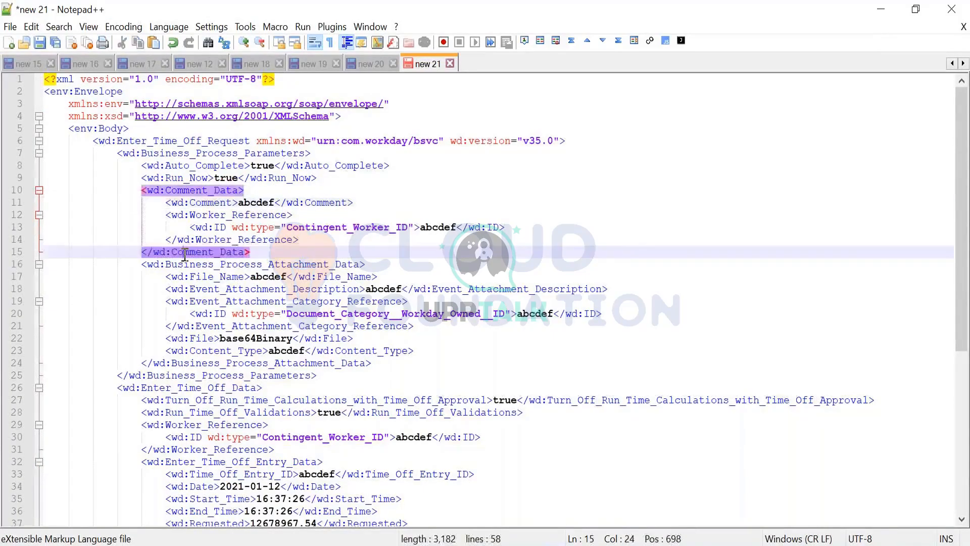
- Switch back to the browser in the remote session and sign in to the Workday tenant
{"action": "key", "text": "alt+Tab"}
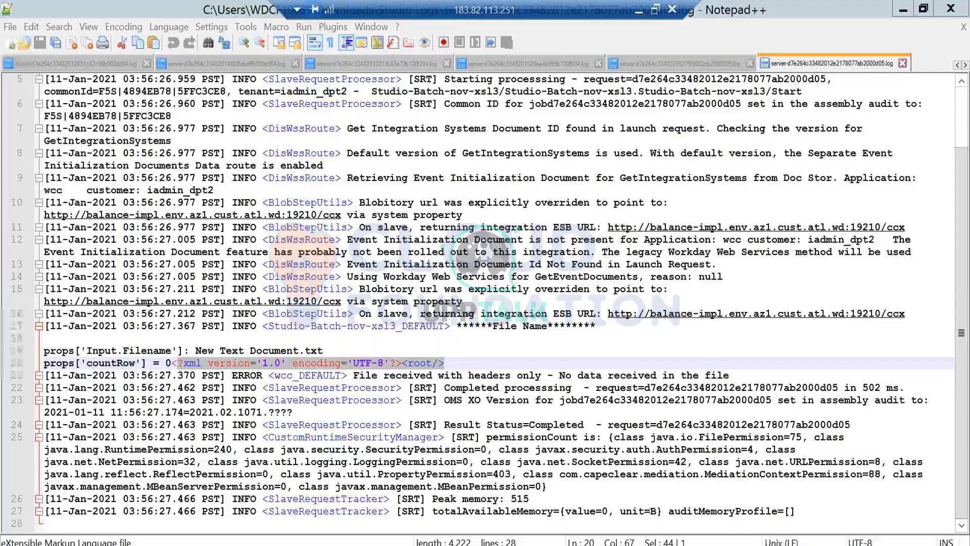
{"action": "left_click", "coordinate": [236, 543]}
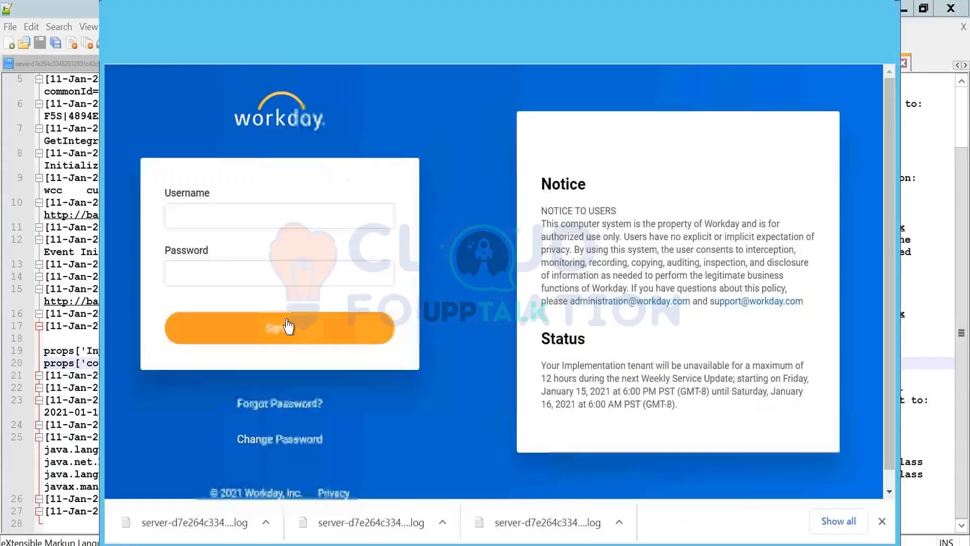
{"action": "left_click", "coordinate": [222, 331]}
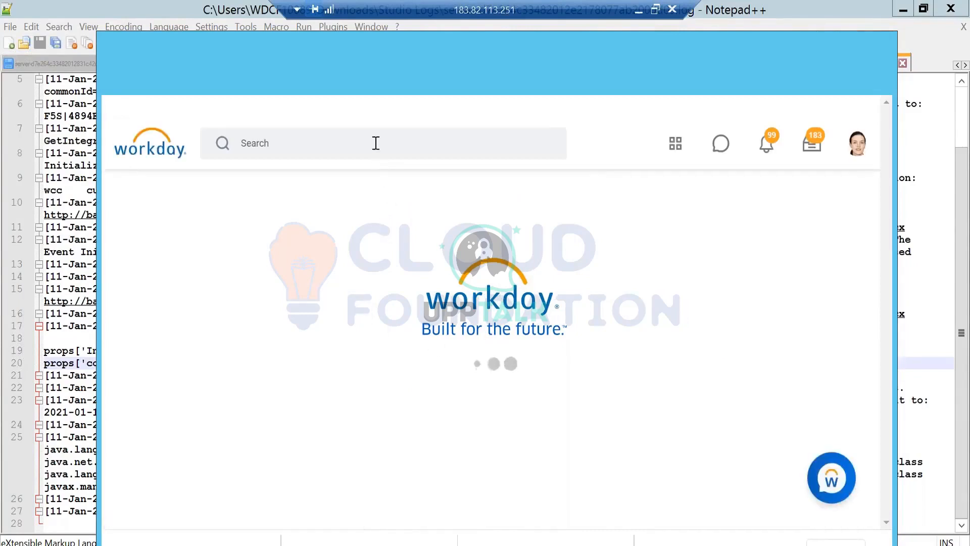
- Search Workday for "cre eib" and open the Create EIB task
{"action": "left_click", "coordinate": [274, 152]}
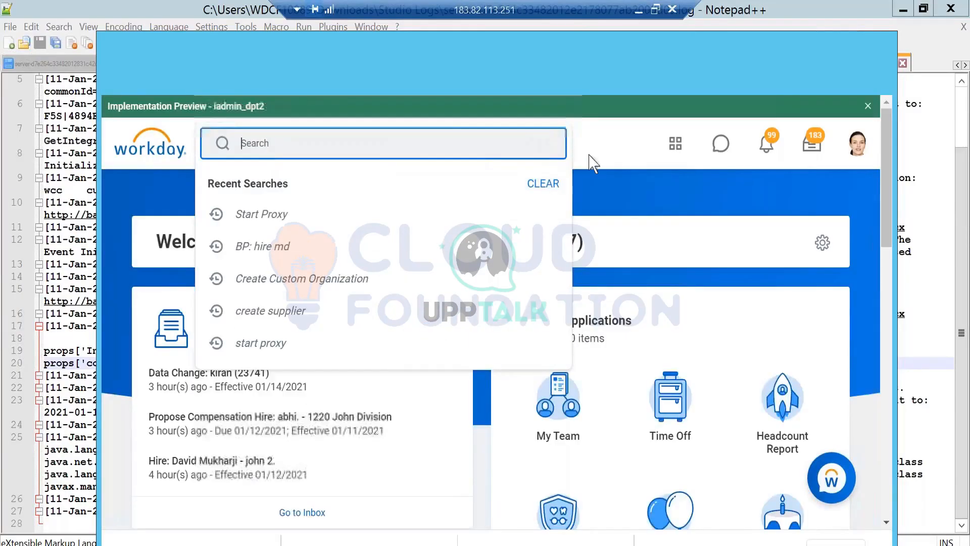
{"action": "type", "text": "d"}
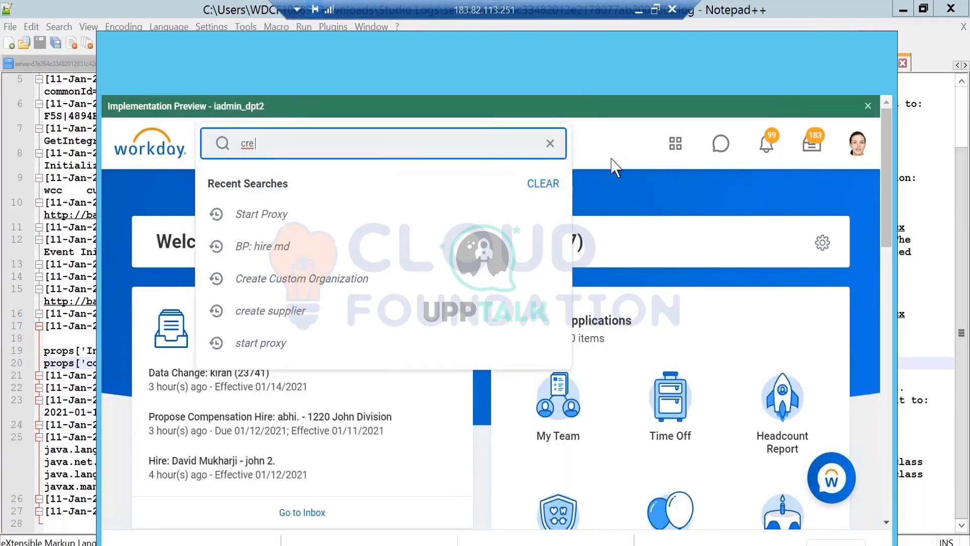
{"action": "type", "text": "re inbo"}
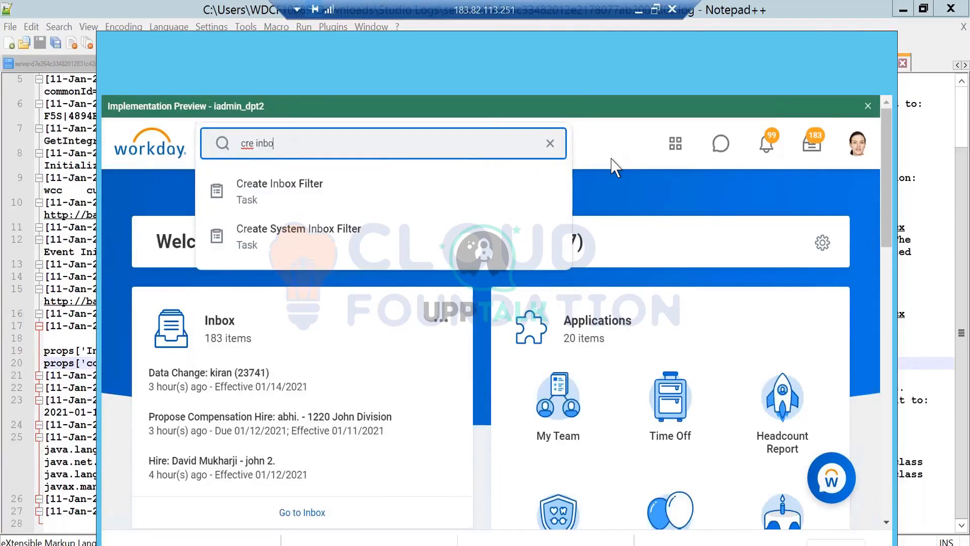
{"action": "key", "text": "BackSpace"}
{"action": "key", "text": "BackSpace"}
{"action": "key", "text": "BackSpace"}
{"action": "key", "text": "BackSpace"}
{"action": "type", "text": "eib"}
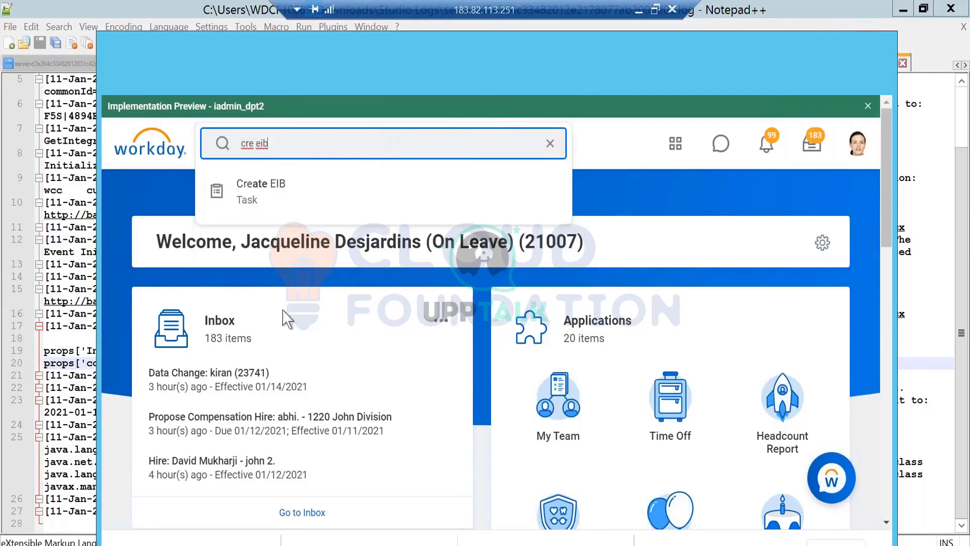
{"action": "left_click", "coordinate": [307, 194]}
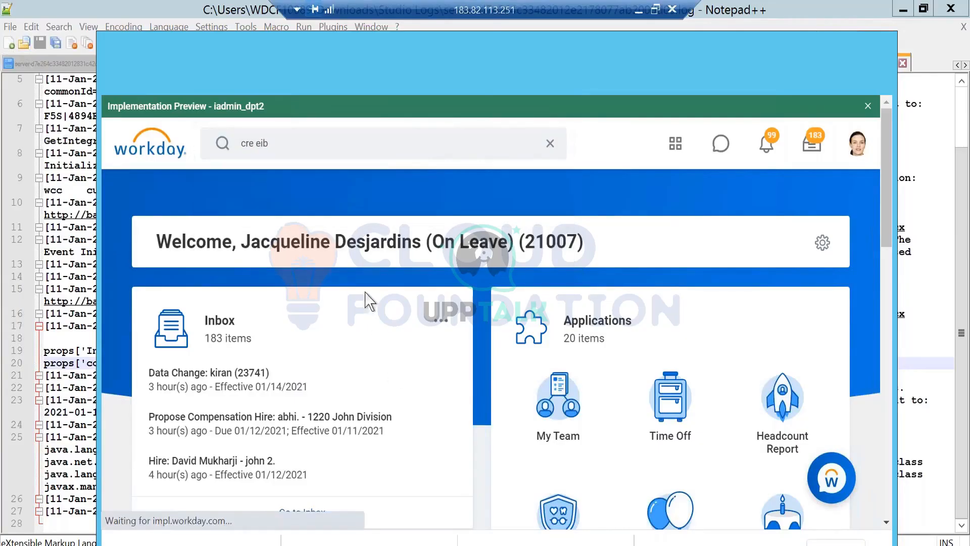
- Create an inbound EIB named test-timeoff
{"action": "left_click", "coordinate": [190, 382]}
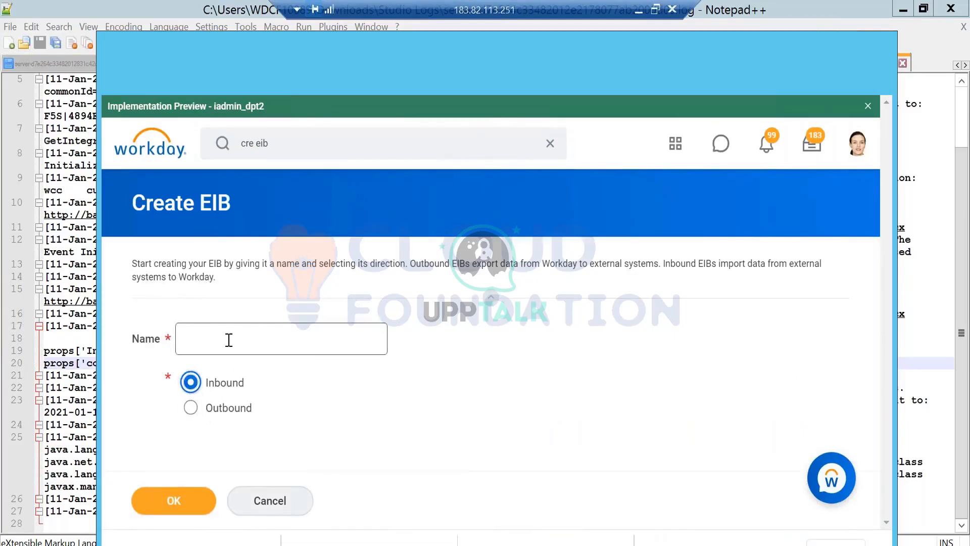
{"action": "left_click", "coordinate": [229, 340]}
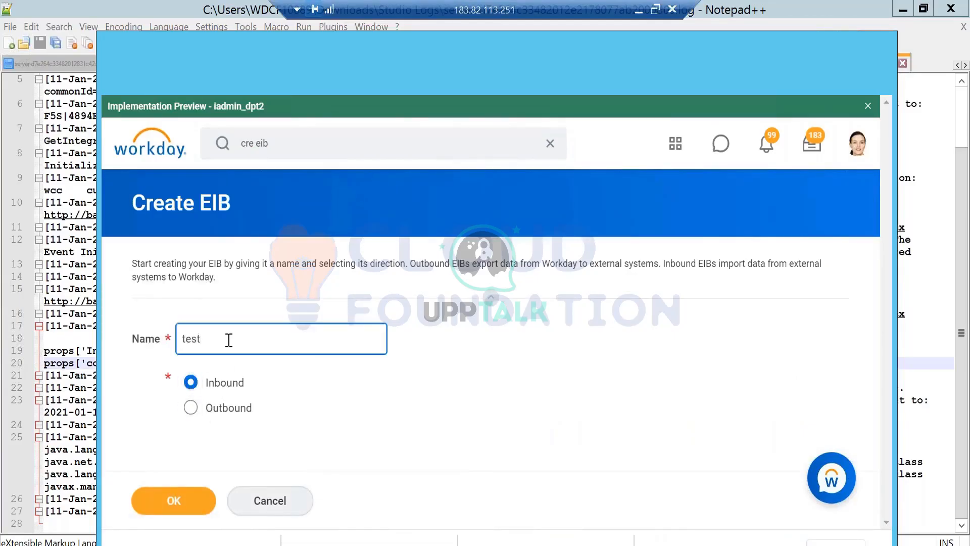
{"action": "type", "text": "test-timeoff"}
{"action": "left_click", "coordinate": [172, 498]}
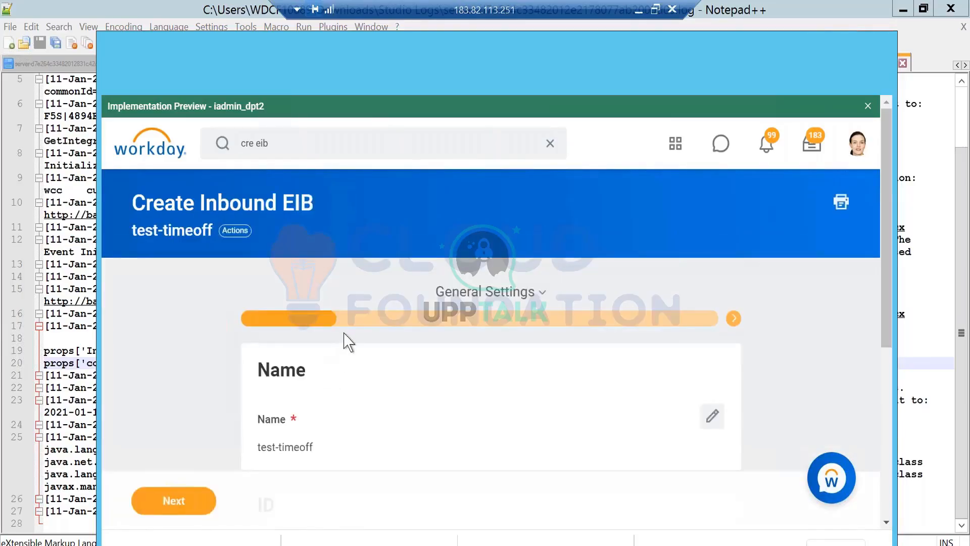
- Review the name, ID and description in the EIB's General Settings and proceed to the next stage
{"action": "scroll", "coordinate": [342, 339], "scroll_direction": "down", "scroll_amount": 5}
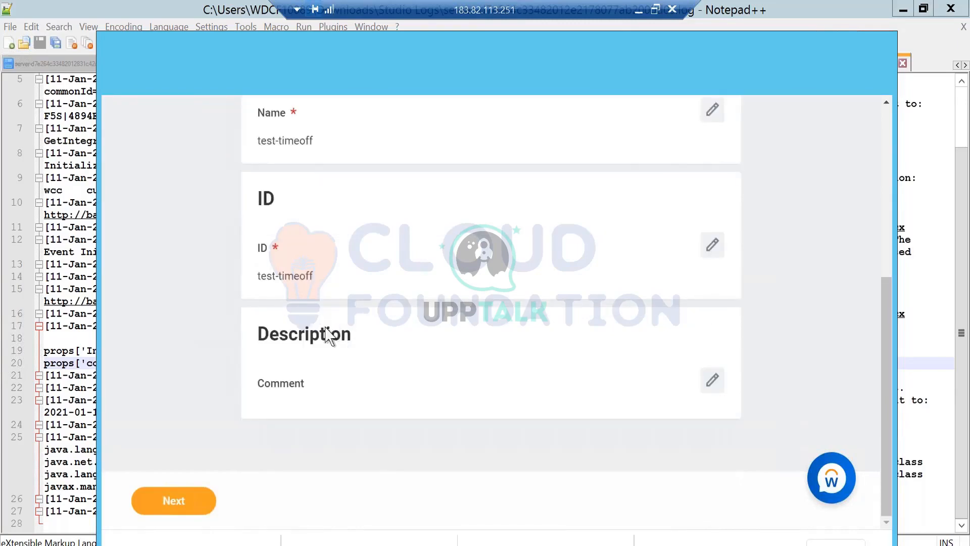
{"action": "scroll", "coordinate": [251, 437], "scroll_direction": "up", "scroll_amount": 5}
{"action": "scroll", "coordinate": [251, 437], "scroll_direction": "down", "scroll_amount": 5}
{"action": "left_click", "coordinate": [210, 500]}
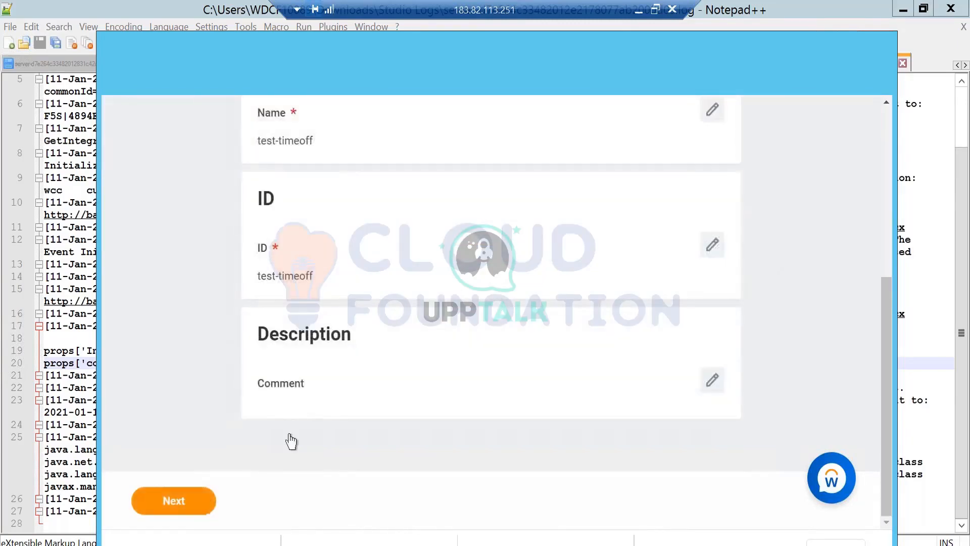
- Set the EIB's data format to Web Service Spreadsheet Template with the Absence Management (Public) operation Enter Time Off (Web Service)
{"action": "scroll", "coordinate": [509, 302], "scroll_direction": "down", "scroll_amount": 5}
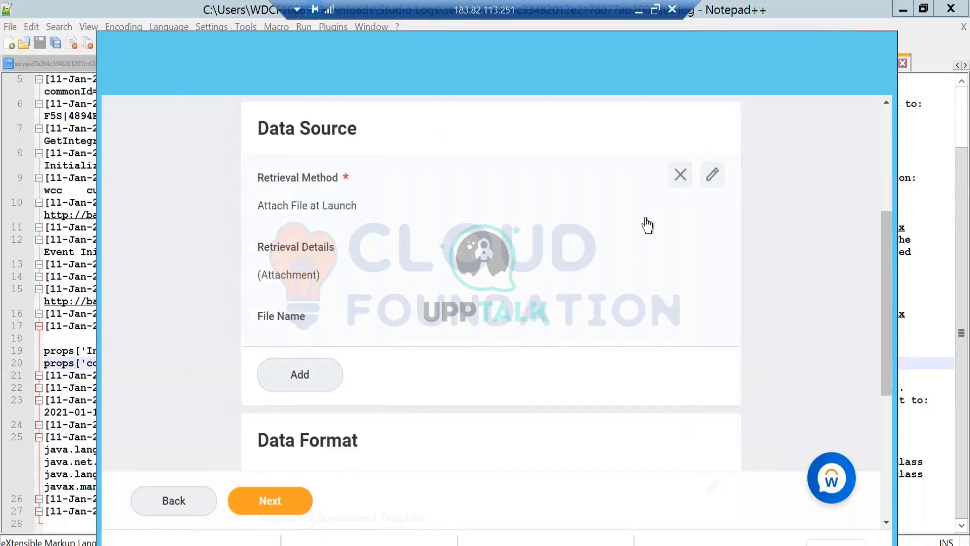
{"action": "scroll", "coordinate": [647, 225], "scroll_direction": "down", "scroll_amount": 5}
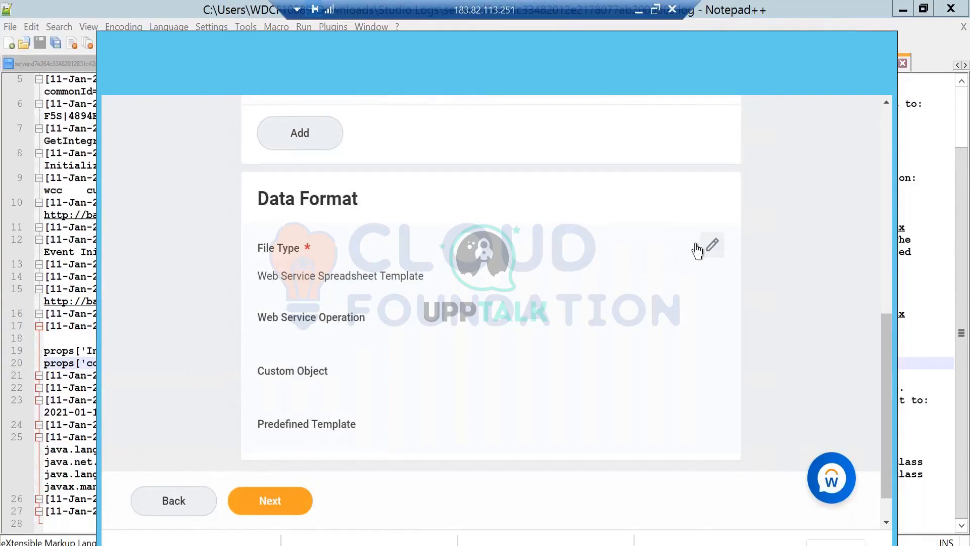
{"action": "left_click", "coordinate": [712, 245]}
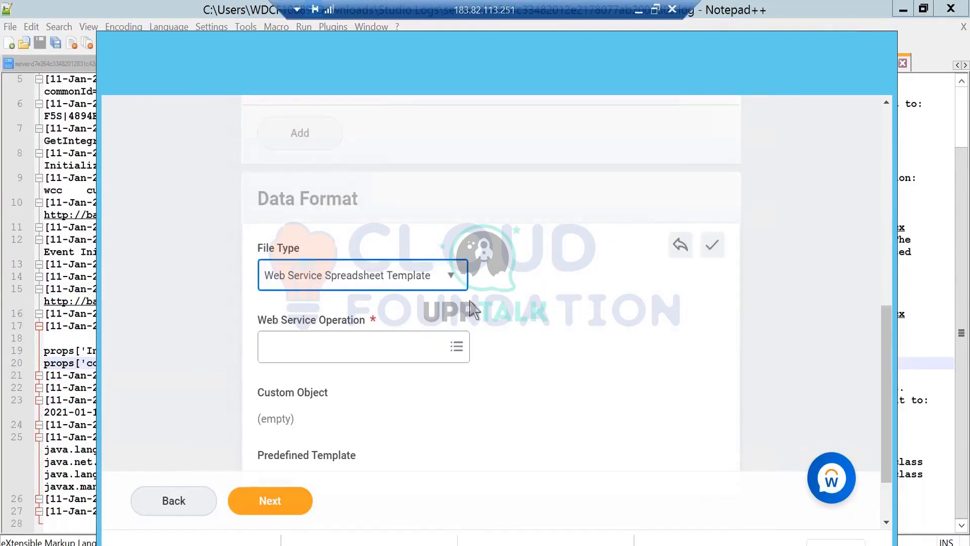
{"action": "scroll", "coordinate": [337, 346], "scroll_direction": "down", "scroll_amount": 2}
{"action": "left_click", "coordinate": [336, 276]}
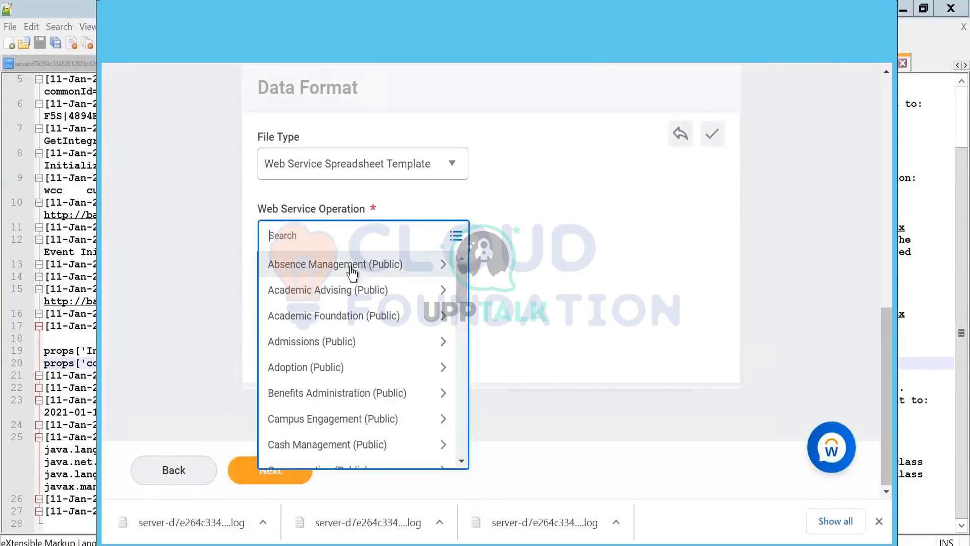
{"action": "left_click", "coordinate": [350, 267]}
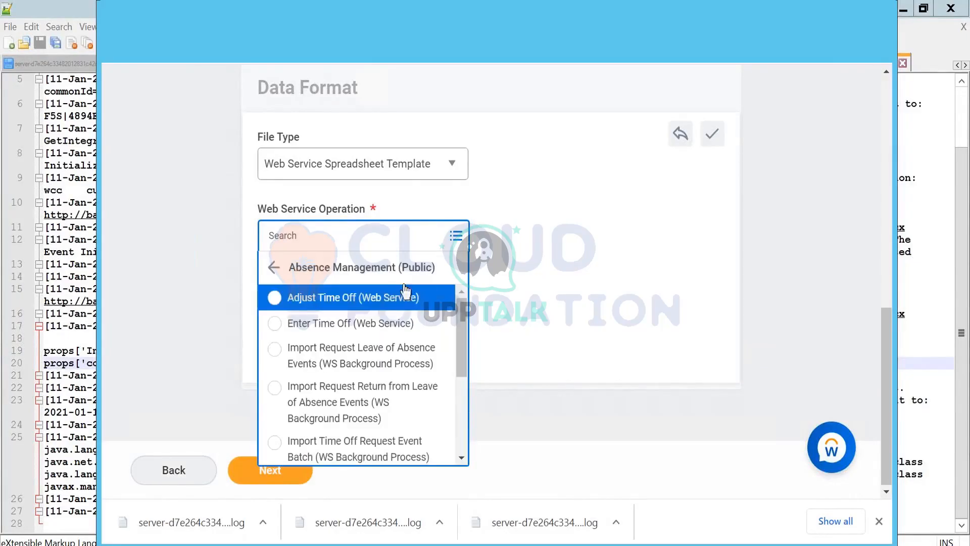
{"action": "left_click", "coordinate": [345, 319]}
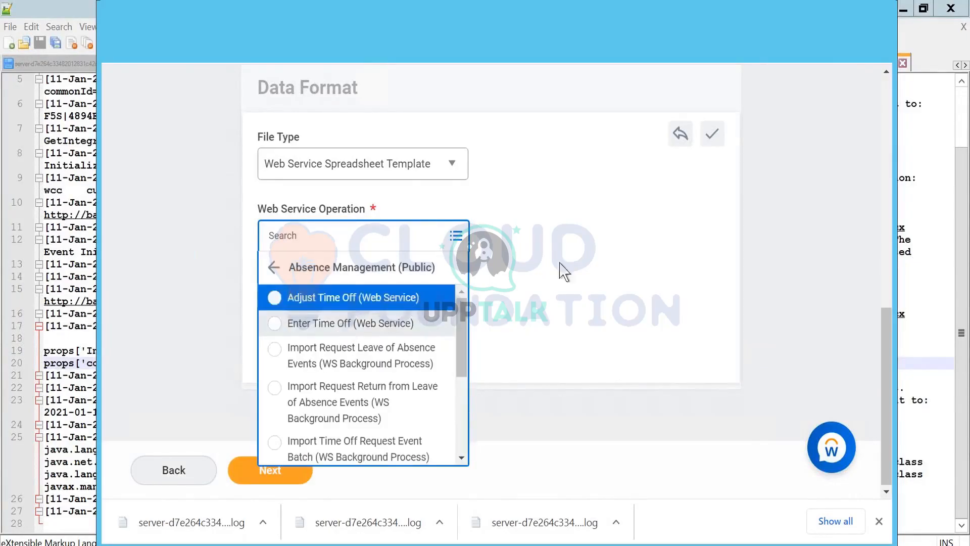
{"action": "left_click", "coordinate": [265, 472]}
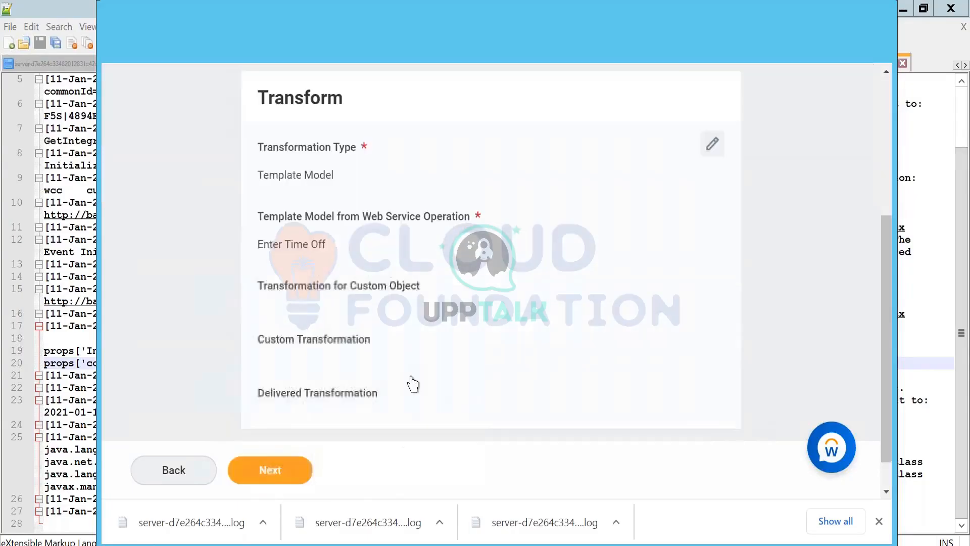
- Accept the Enter Time Off settings for Transform and Deliver, review the EIB summary and submit it
{"action": "left_click", "coordinate": [273, 479]}
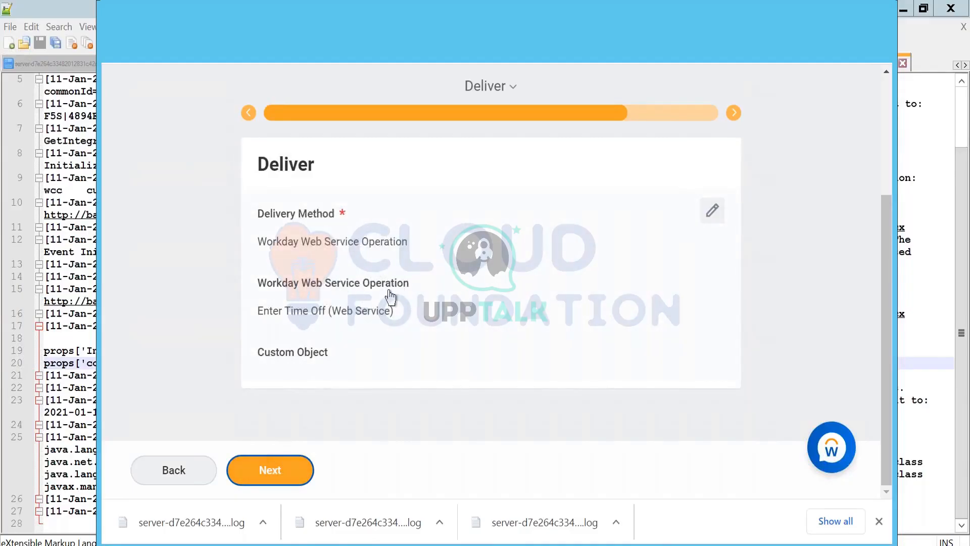
{"action": "left_click", "coordinate": [258, 481]}
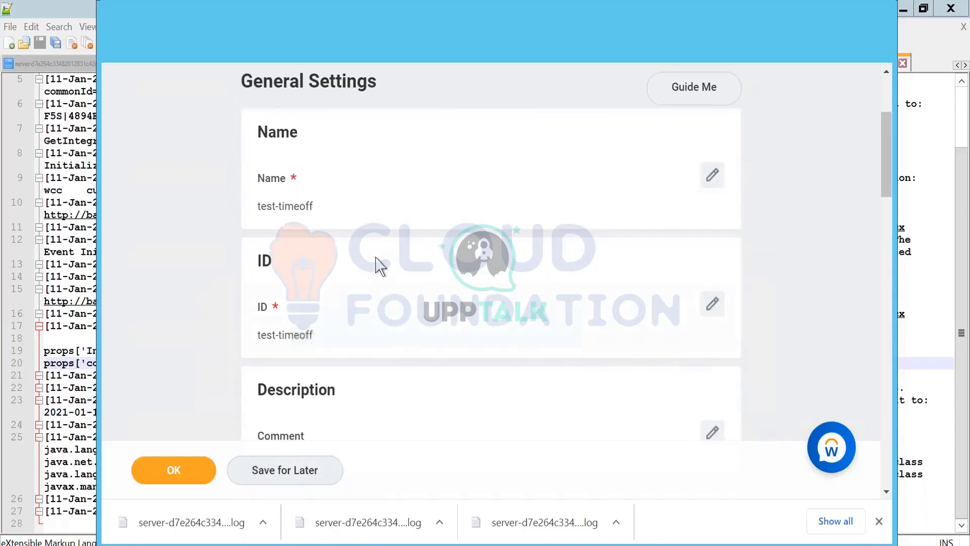
{"action": "scroll", "coordinate": [374, 265], "scroll_direction": "down", "scroll_amount": 6}
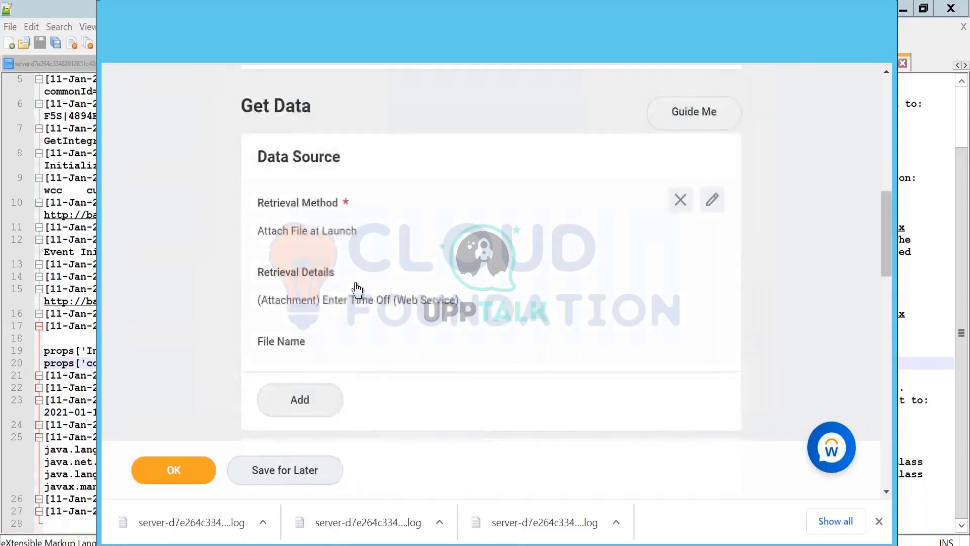
{"action": "scroll", "coordinate": [357, 288], "scroll_direction": "down", "scroll_amount": 10}
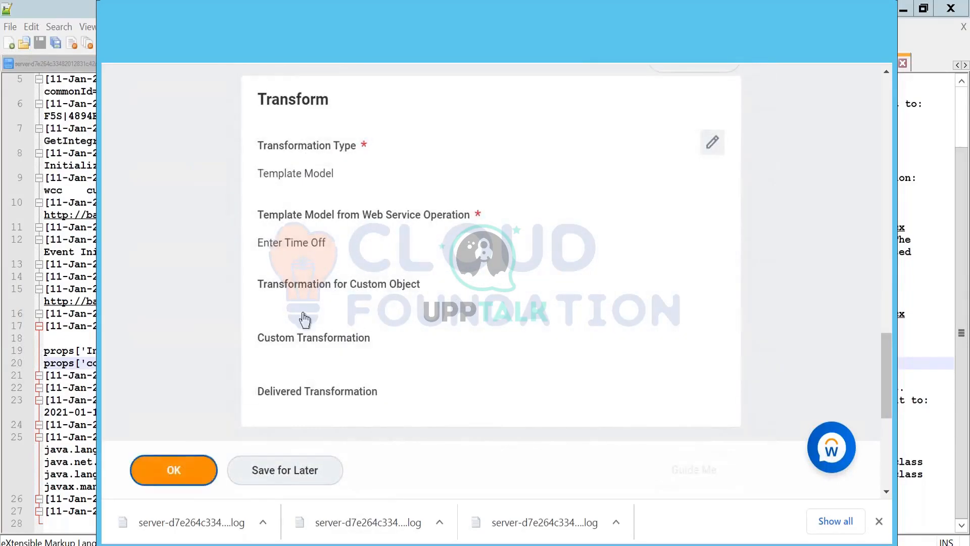
{"action": "scroll", "coordinate": [308, 314], "scroll_direction": "down", "scroll_amount": 5}
- Examine the Get Data, Transform and Deliver configuration of the test-timeoff integration system
{"action": "scroll", "coordinate": [347, 309], "scroll_direction": "up", "scroll_amount": 20}
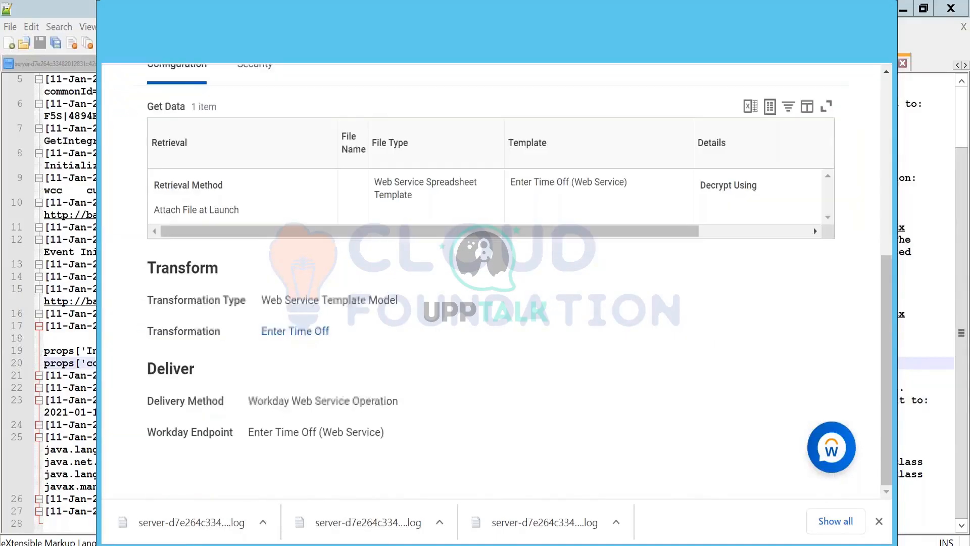
{"action": "scroll", "coordinate": [374, 329], "scroll_direction": "up", "scroll_amount": 5}
{"action": "scroll", "coordinate": [320, 316], "scroll_direction": "up", "scroll_amount": 2}
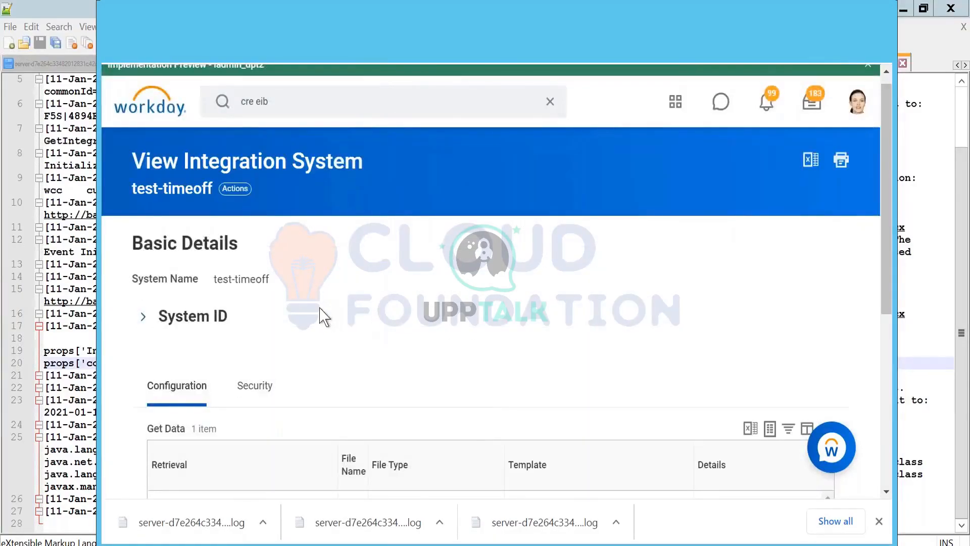
{"action": "scroll", "coordinate": [320, 316], "scroll_direction": "down", "scroll_amount": 5}
{"action": "left_click_drag", "start_coordinate": [325, 320], "coordinate": [760, 316]}
{"action": "left_click_drag", "start_coordinate": [612, 321], "coordinate": [288, 320]}
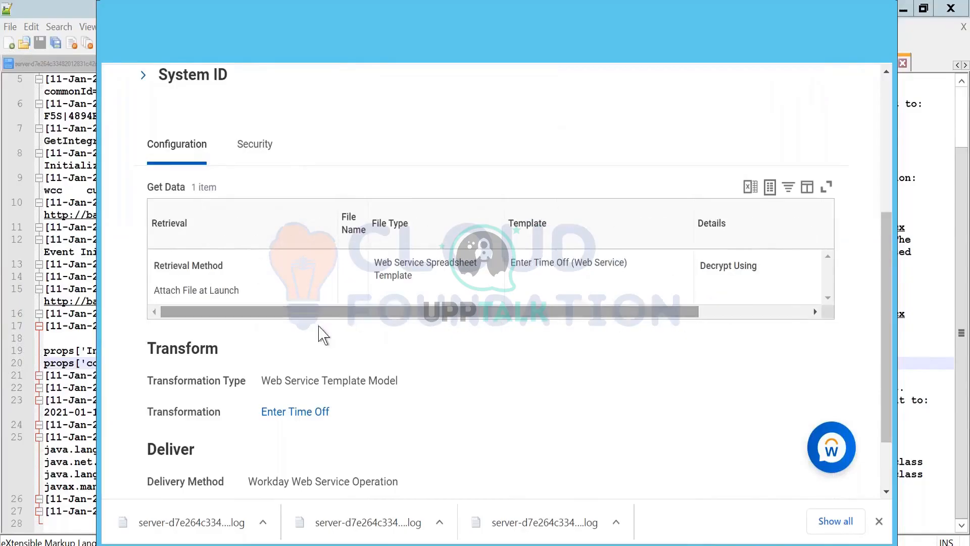
{"action": "scroll", "coordinate": [398, 414], "scroll_direction": "down", "scroll_amount": 2}
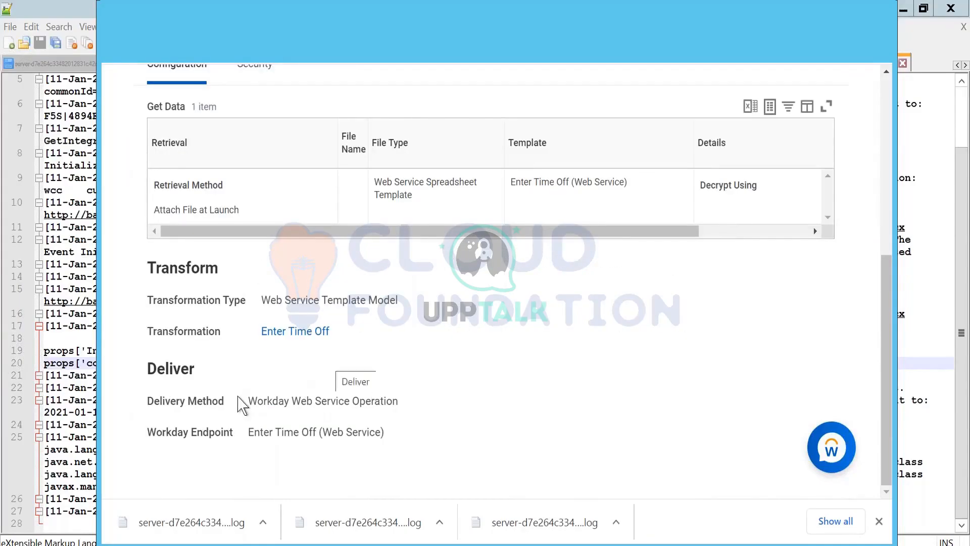
{"action": "scroll", "coordinate": [271, 181], "scroll_direction": "up", "scroll_amount": 6}
{"action": "scroll", "coordinate": [272, 180], "scroll_direction": "up", "scroll_amount": 2}
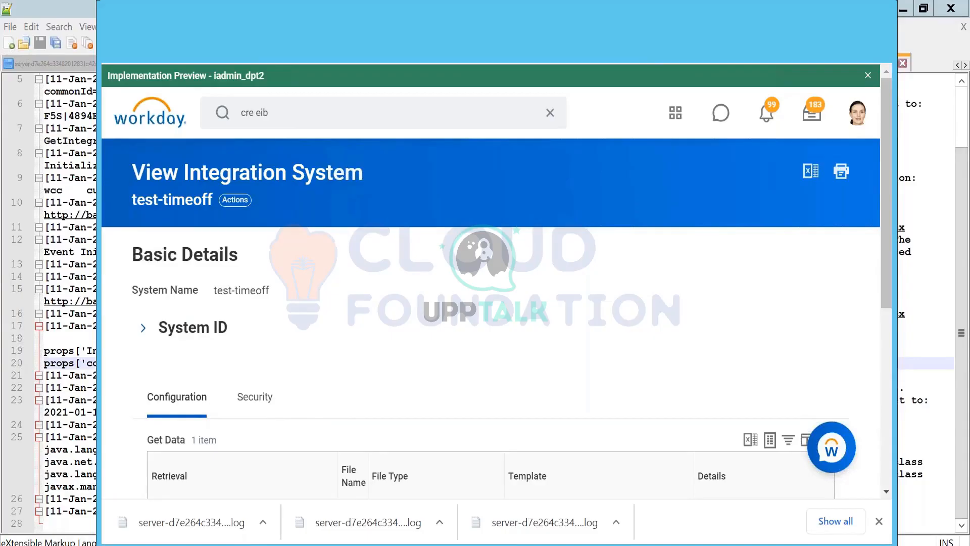
{"action": "scroll", "coordinate": [299, 236], "scroll_direction": "down", "scroll_amount": 5}
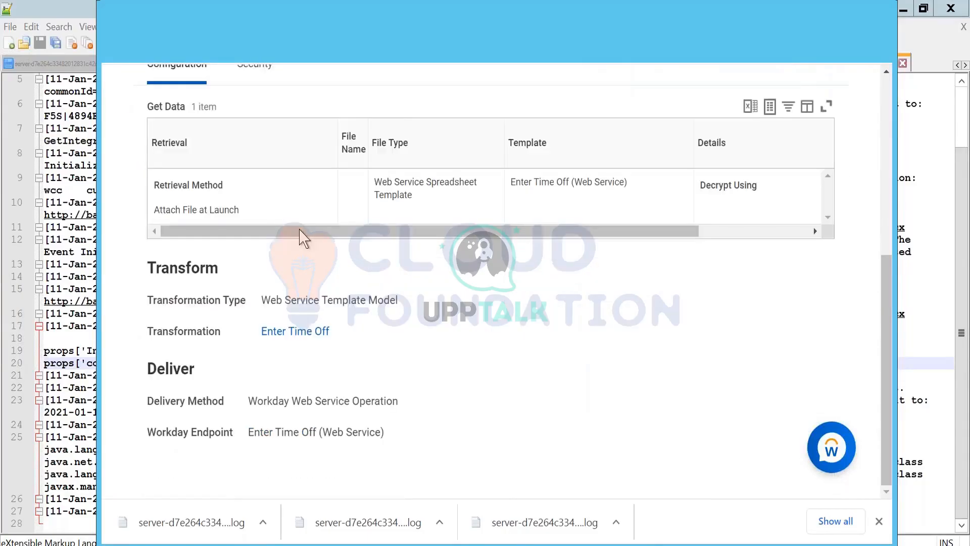
{"action": "scroll", "coordinate": [454, 306], "scroll_direction": "up", "scroll_amount": 5}
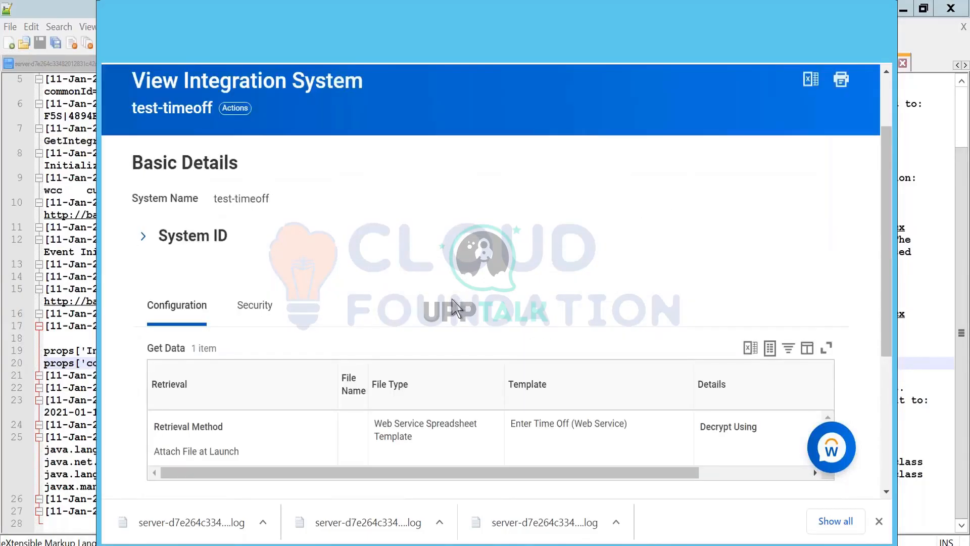
- Open the launch setup for the test-timeoff integration with Run Now frequency and examine its integration criteria
{"action": "left_click", "coordinate": [227, 110]}
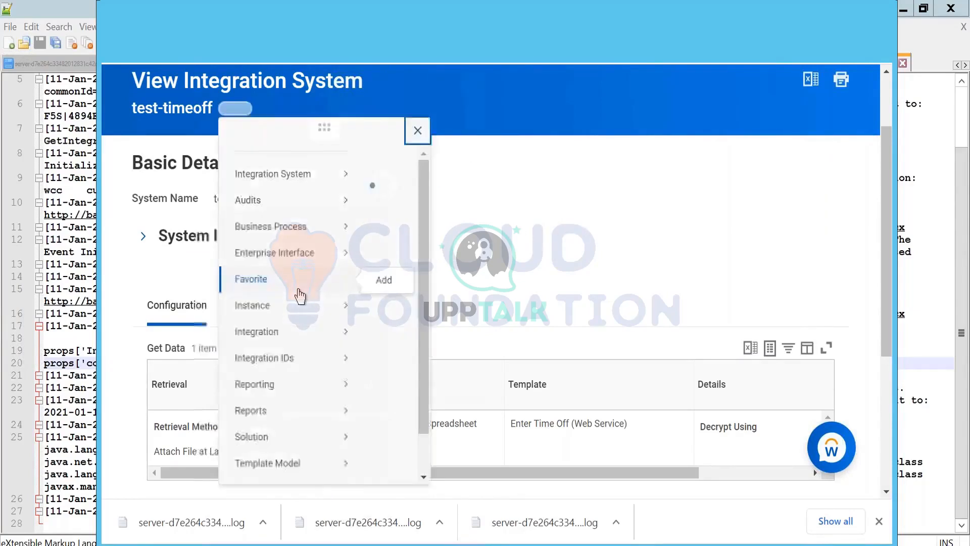
{"action": "mouse_move", "coordinate": [303, 356]}
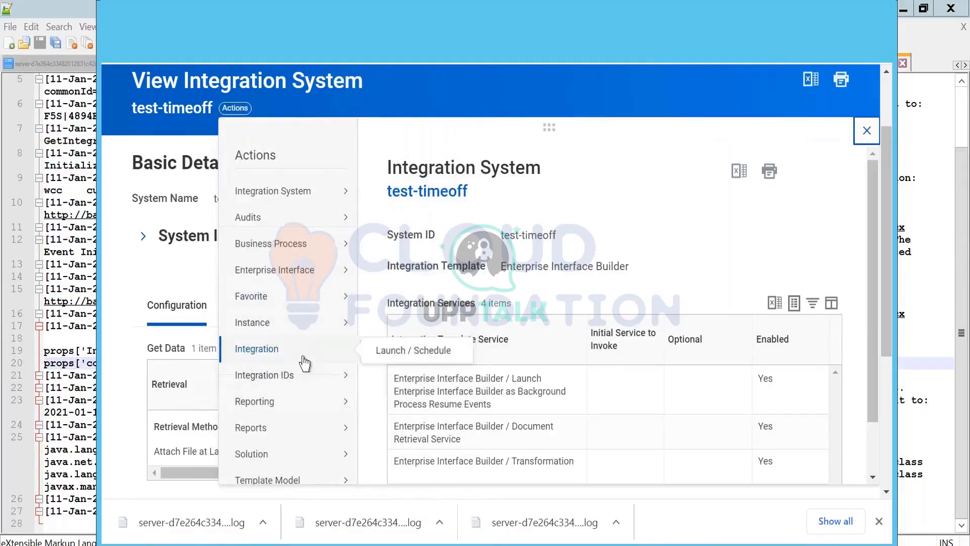
{"action": "left_click", "coordinate": [426, 359]}
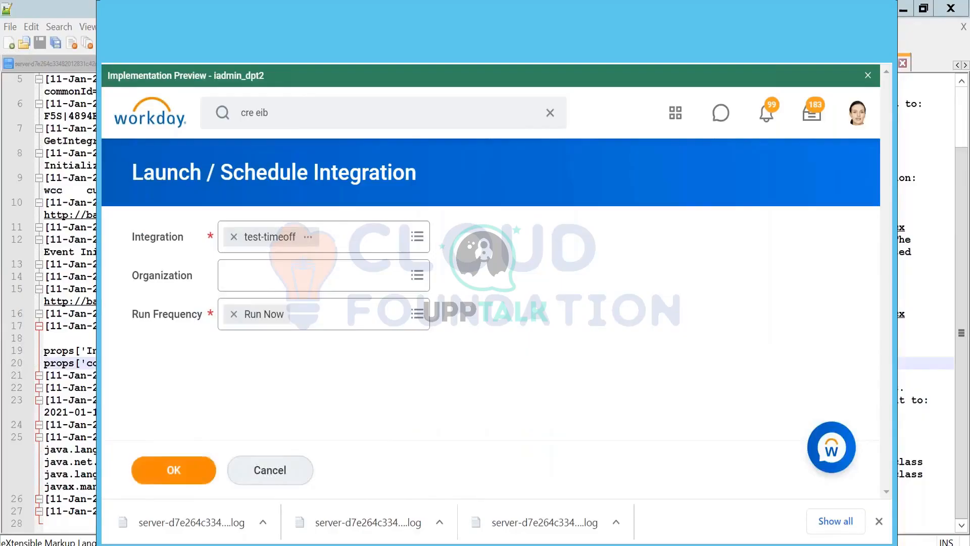
{"action": "left_click", "coordinate": [176, 477]}
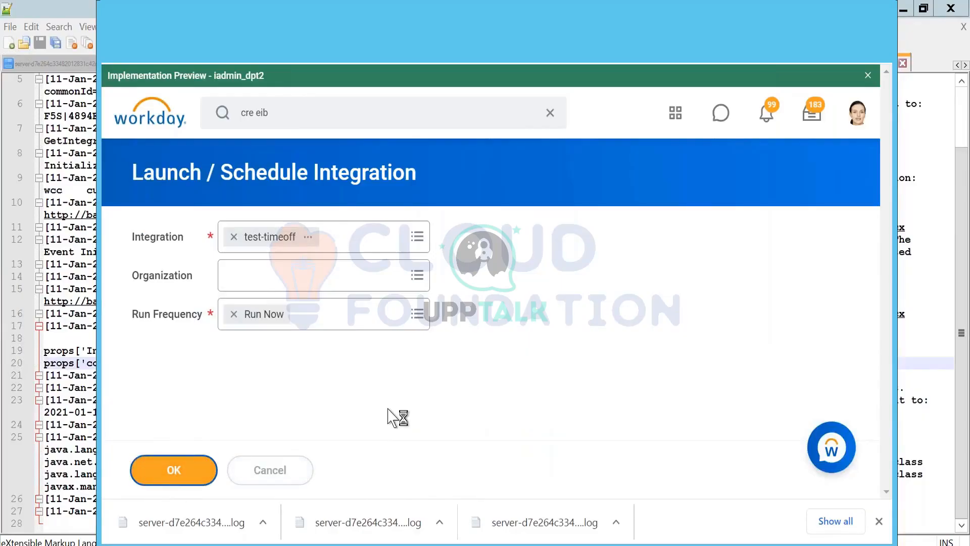
{"action": "scroll", "coordinate": [376, 313], "scroll_direction": "down", "scroll_amount": 2}
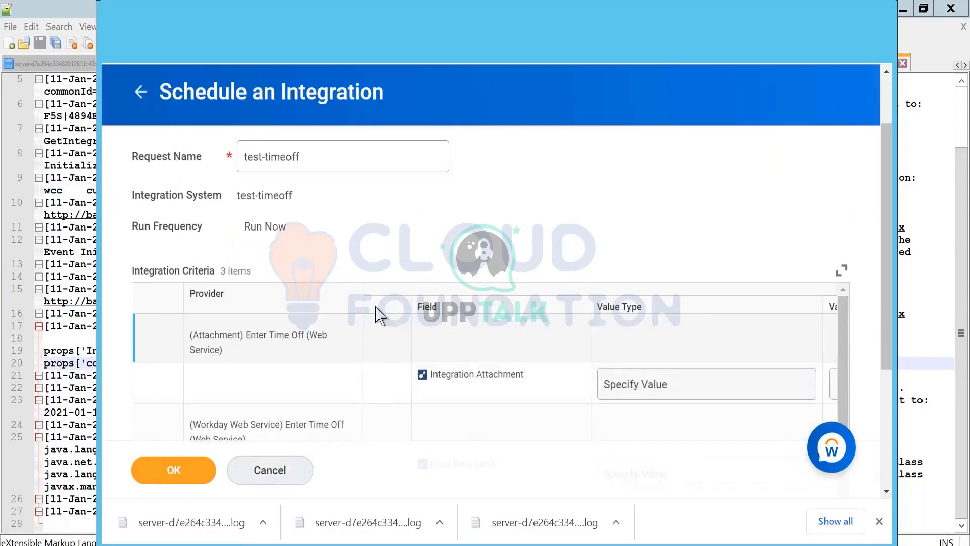
{"action": "scroll", "coordinate": [573, 211], "scroll_direction": "down", "scroll_amount": 3}
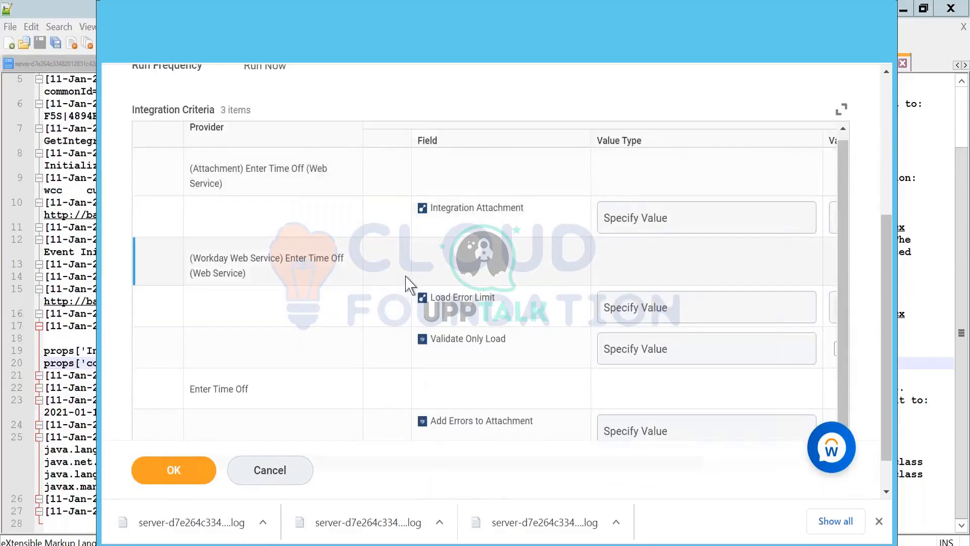
{"action": "scroll", "coordinate": [413, 279], "scroll_direction": "down", "scroll_amount": 1}
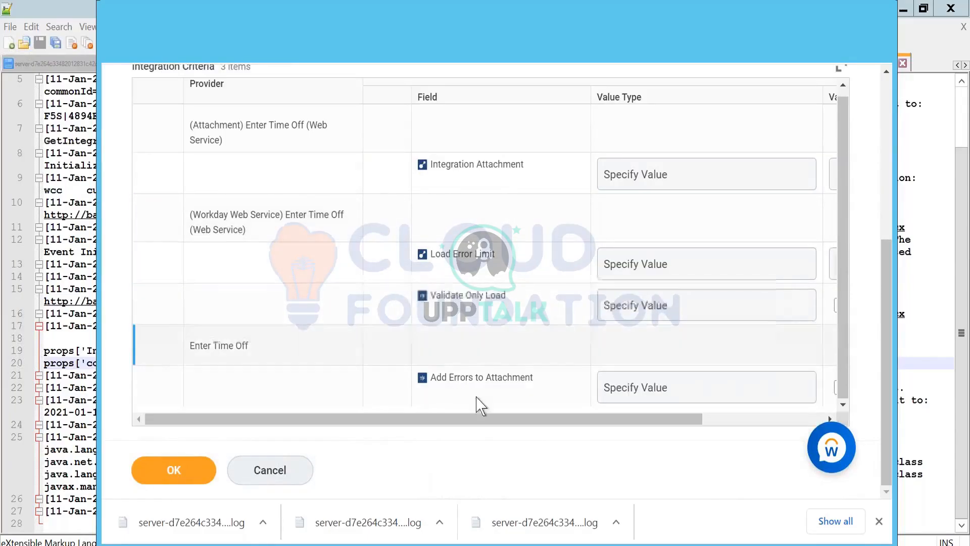
{"action": "left_click_drag", "start_coordinate": [534, 427], "coordinate": [431, 397]}
{"action": "scroll", "coordinate": [295, 252], "scroll_direction": "up", "scroll_amount": 2}
{"action": "scroll", "coordinate": [292, 191], "scroll_direction": "up", "scroll_amount": 4}
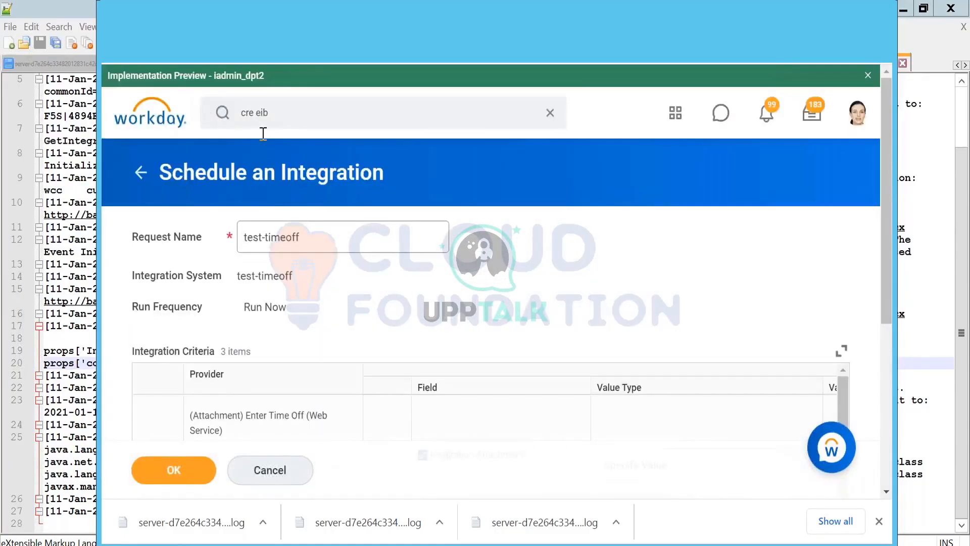
- Search Workday for "cre eib" again and look through the results
{"action": "left_click", "coordinate": [277, 116]}
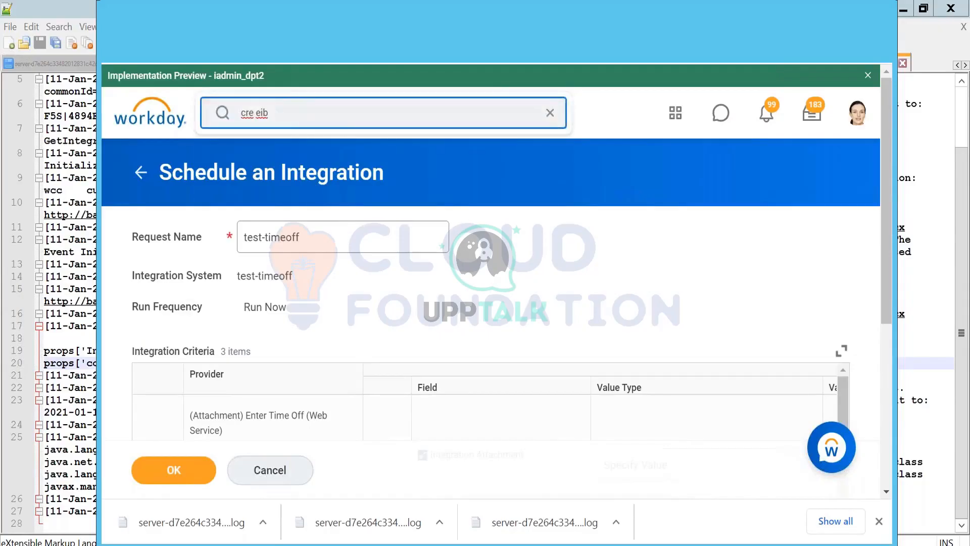
{"action": "key", "text": "Return"}
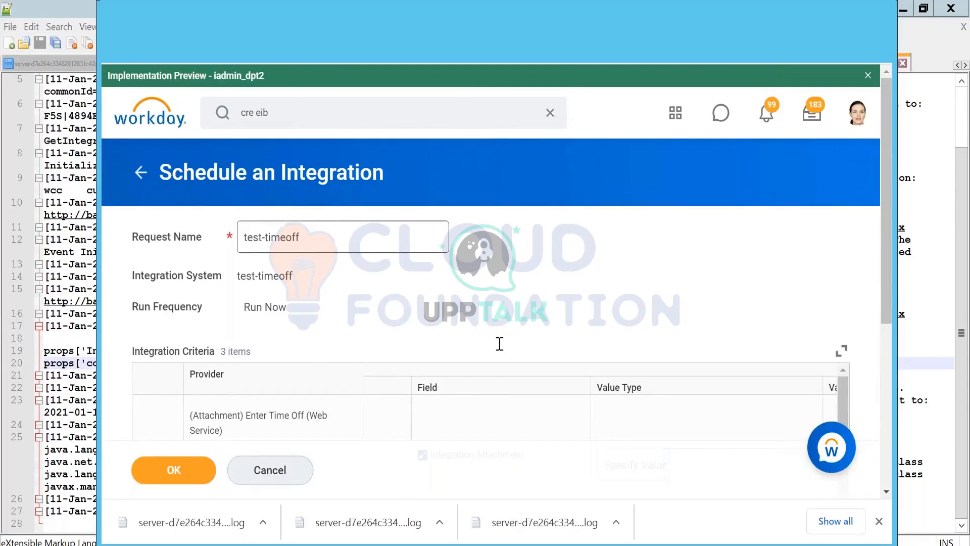
{"action": "scroll", "coordinate": [500, 344], "scroll_direction": "down", "scroll_amount": 5}
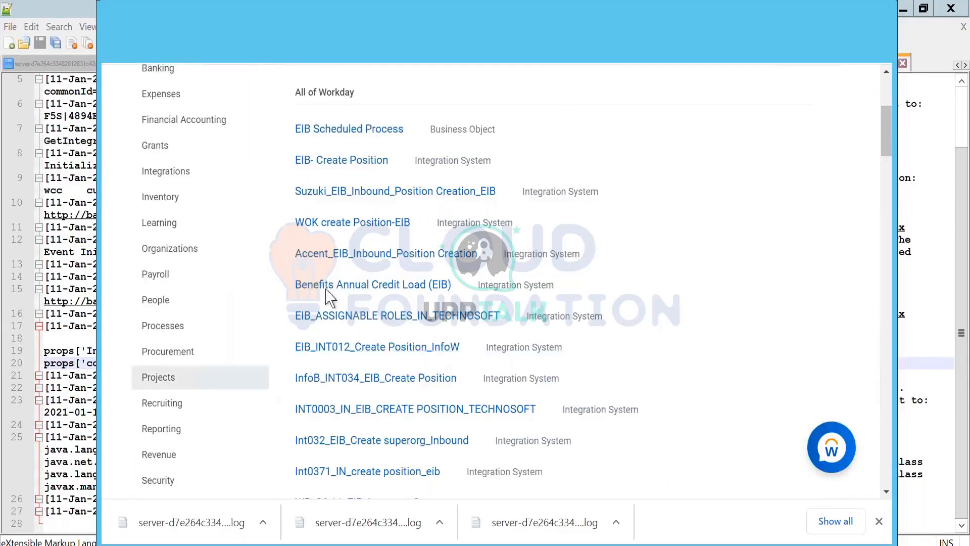
{"action": "scroll", "coordinate": [332, 268], "scroll_direction": "up", "scroll_amount": 5}
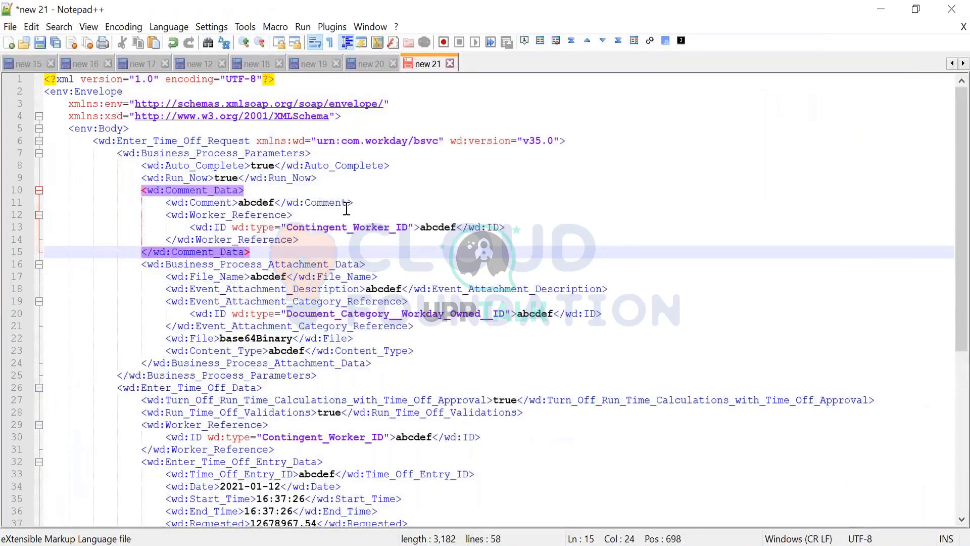
- Switch to Notepad++ and examine the business process parameters, attachment data and time off entry data in the Enter_Time_Off_Request XML
{"action": "left_click", "coordinate": [147, 141]}
{"action": "left_click", "coordinate": [154, 153]}
{"action": "left_click", "coordinate": [161, 165]}
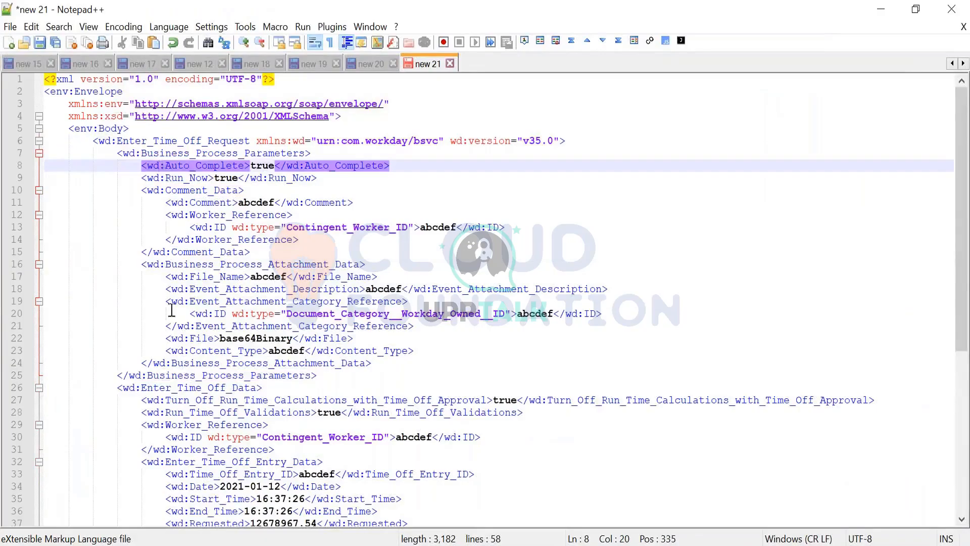
{"action": "left_click", "coordinate": [171, 373]}
{"action": "left_click", "coordinate": [195, 264]}
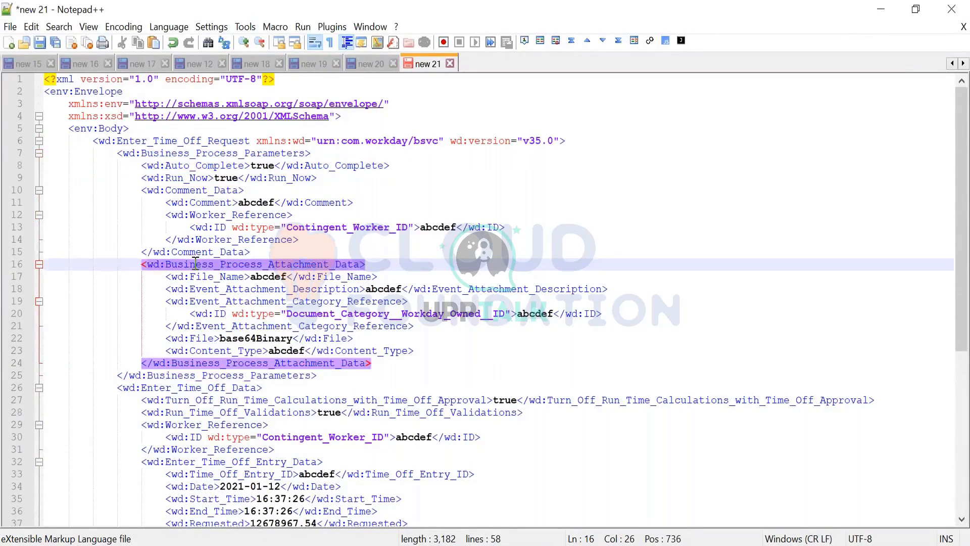
{"action": "scroll", "coordinate": [195, 261], "scroll_direction": "down", "scroll_amount": 6}
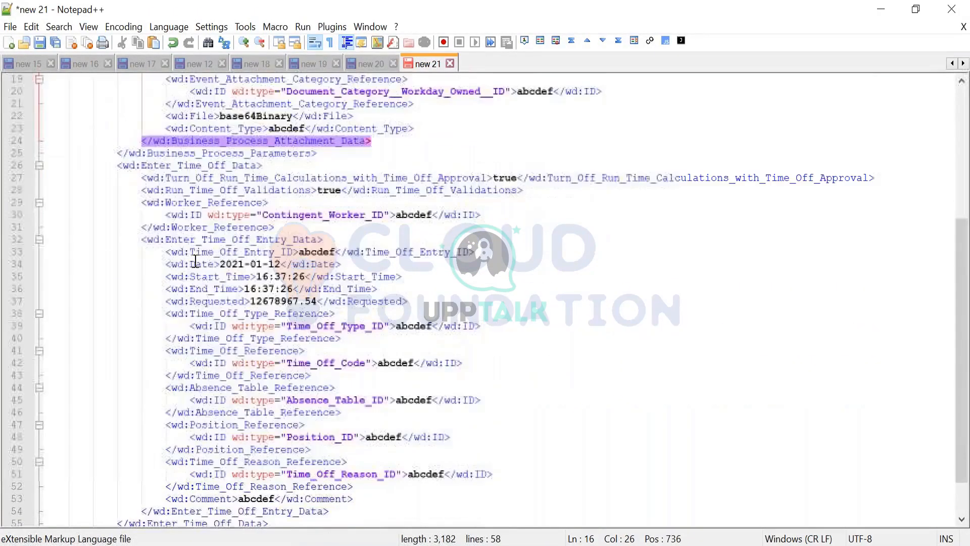
{"action": "scroll", "coordinate": [195, 260], "scroll_direction": "down", "scroll_amount": 1}
{"action": "scroll", "coordinate": [389, 329], "scroll_direction": "up", "scroll_amount": 7}
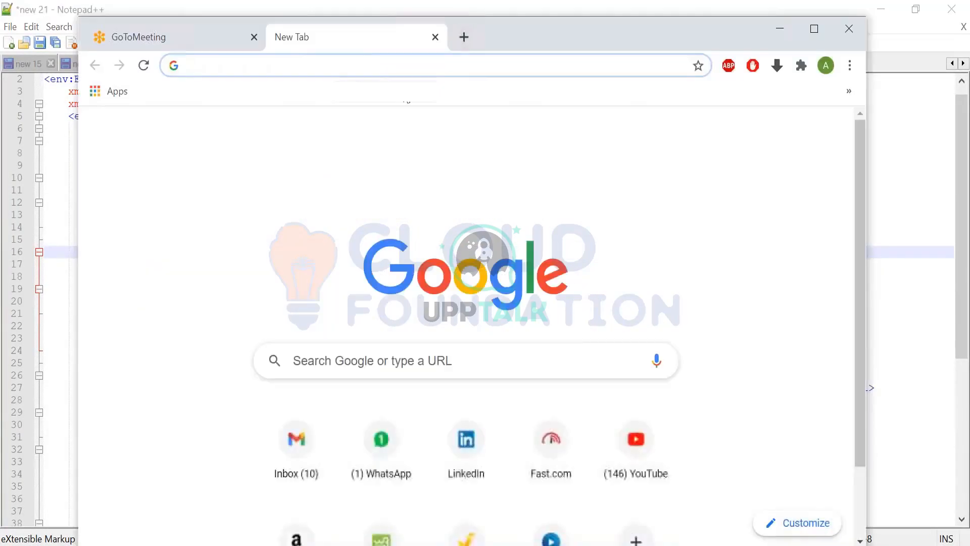
- Open the Enter_Time_Off operation of the Absence_Management v31.2 web service in Workday's API documentation and examine its request element
{"action": "left_click", "coordinate": [406, 94]}
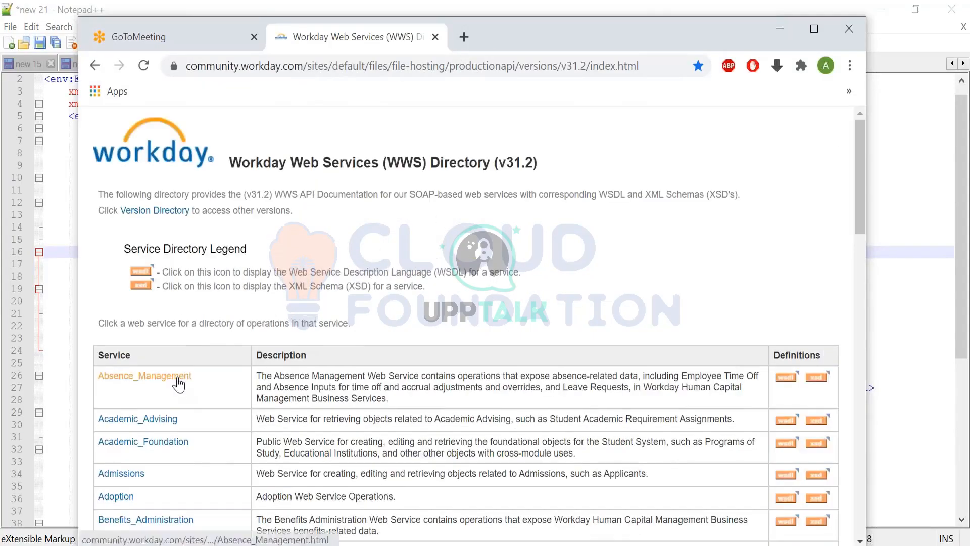
{"action": "left_click", "coordinate": [177, 377]}
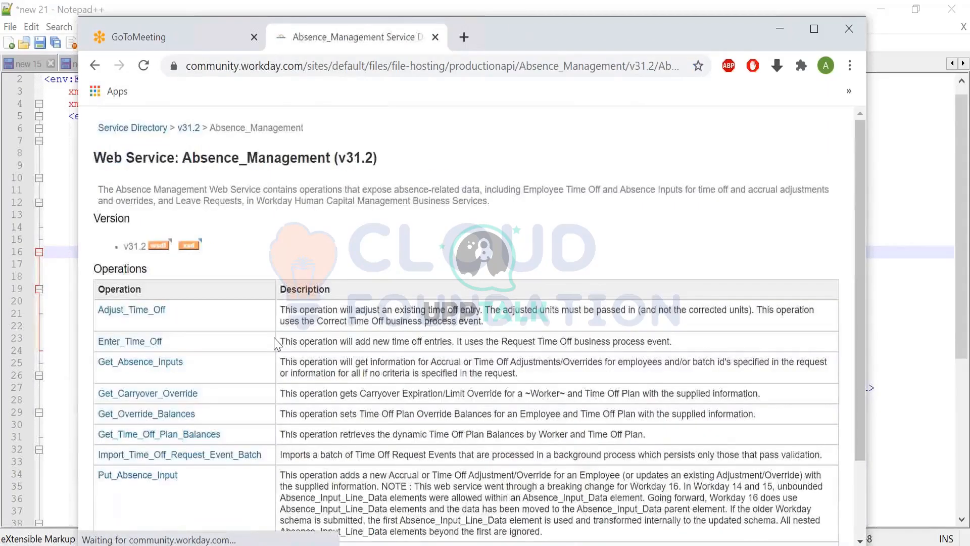
{"action": "left_click", "coordinate": [155, 343]}
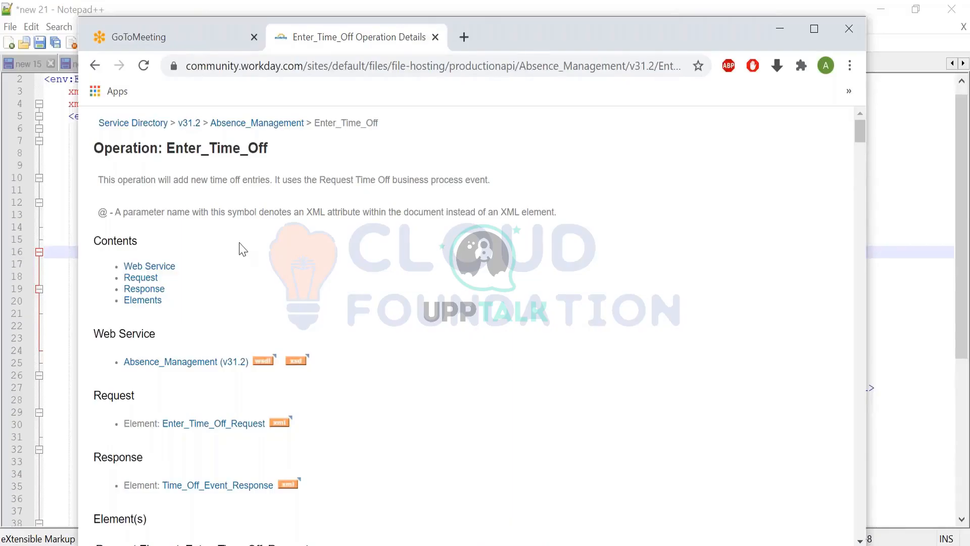
{"action": "scroll", "coordinate": [242, 249], "scroll_direction": "down", "scroll_amount": 8}
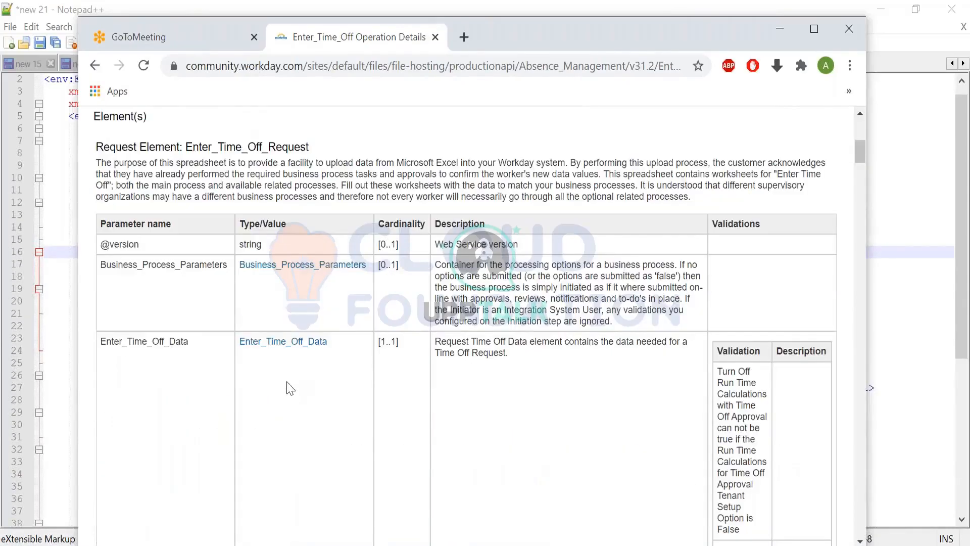
{"action": "scroll", "coordinate": [372, 248], "scroll_direction": "up", "scroll_amount": 8}
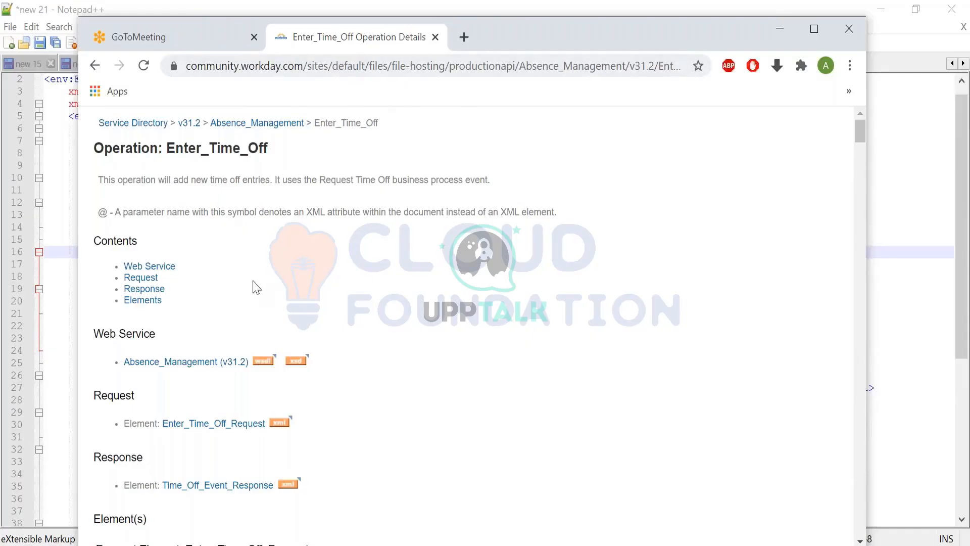
{"action": "scroll", "coordinate": [226, 243], "scroll_direction": "down", "scroll_amount": 5}
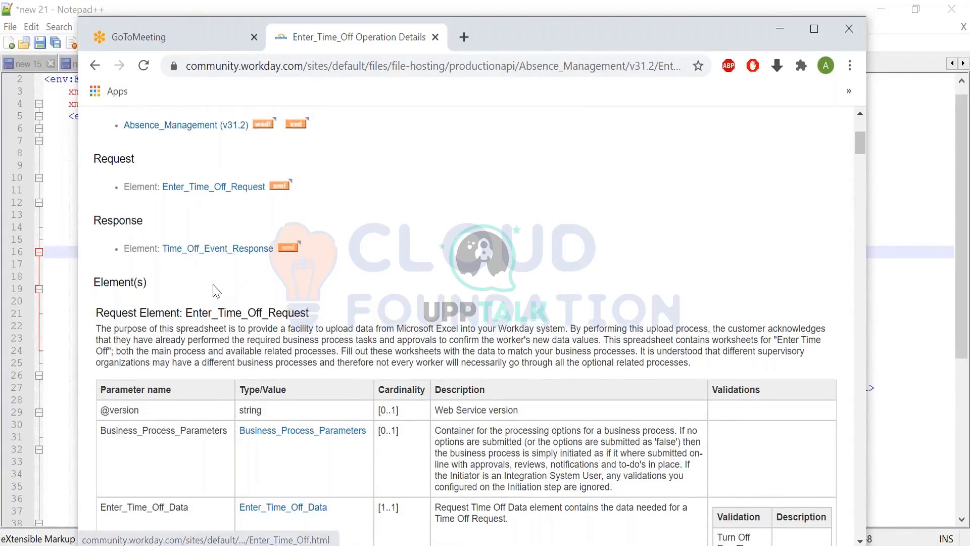
{"action": "scroll", "coordinate": [115, 219], "scroll_direction": "up", "scroll_amount": 2}
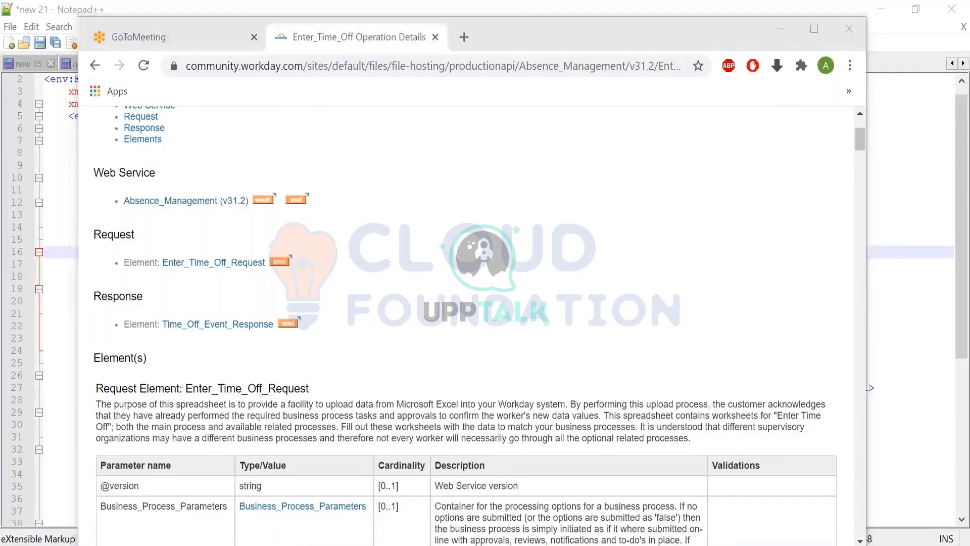
- Switch to Workday Studio and examine the Enter_Time_Off request in the WS Tester
{"action": "key", "text": "alt+Tab"}
{"action": "left_click", "coordinate": [529, 291]}
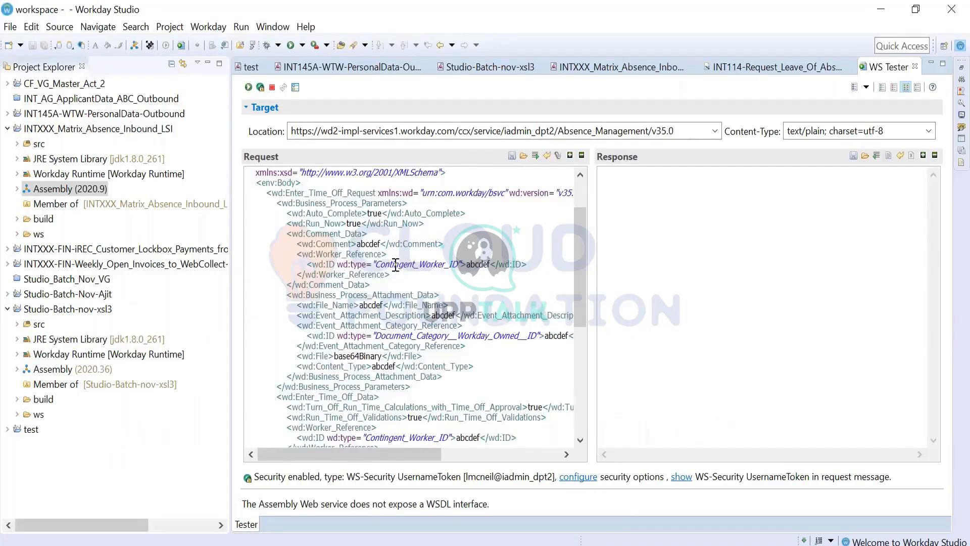
{"action": "scroll", "coordinate": [393, 307], "scroll_direction": "down", "scroll_amount": 4}
{"action": "scroll", "coordinate": [393, 307], "scroll_direction": "up", "scroll_amount": 5}
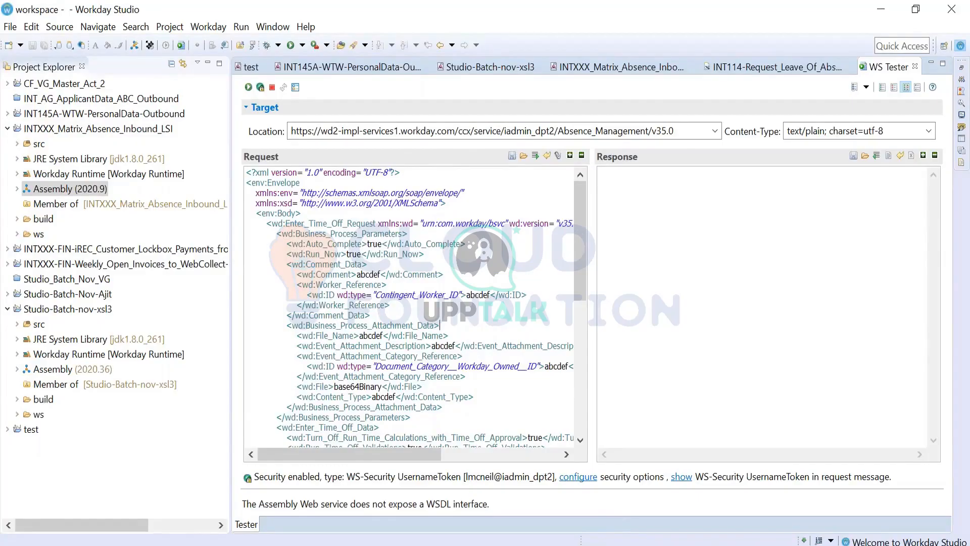
{"action": "key", "text": "alt+Tab"}
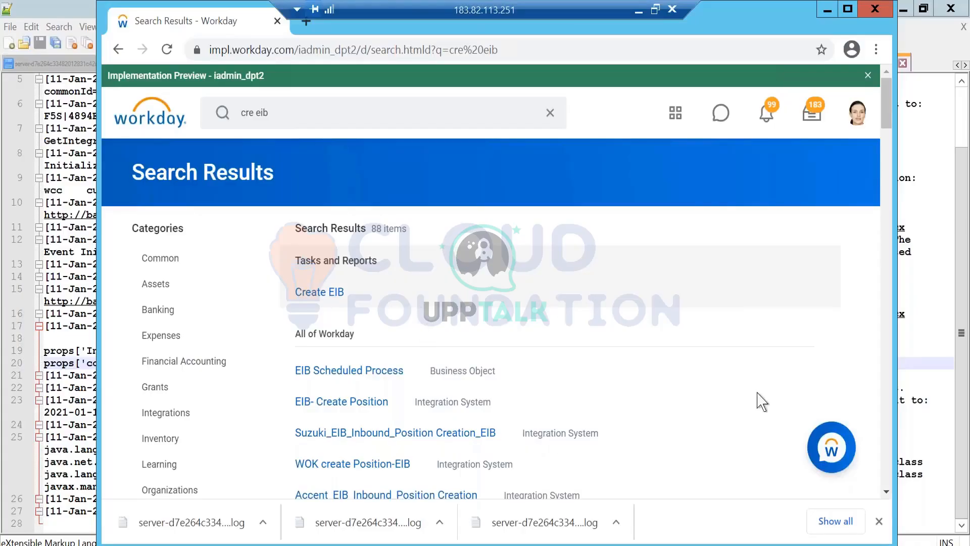
{"action": "left_click", "coordinate": [639, 11]}
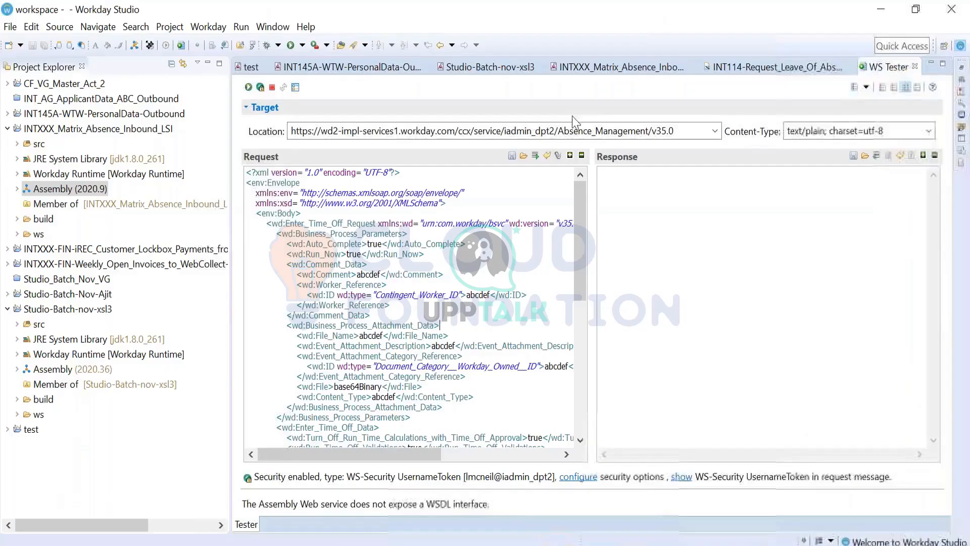
- Compare the Business_Process_Parameters entry in the operation documentation with the matching element of the request XML in Notepad++
{"action": "key", "text": "alt+Tab"}
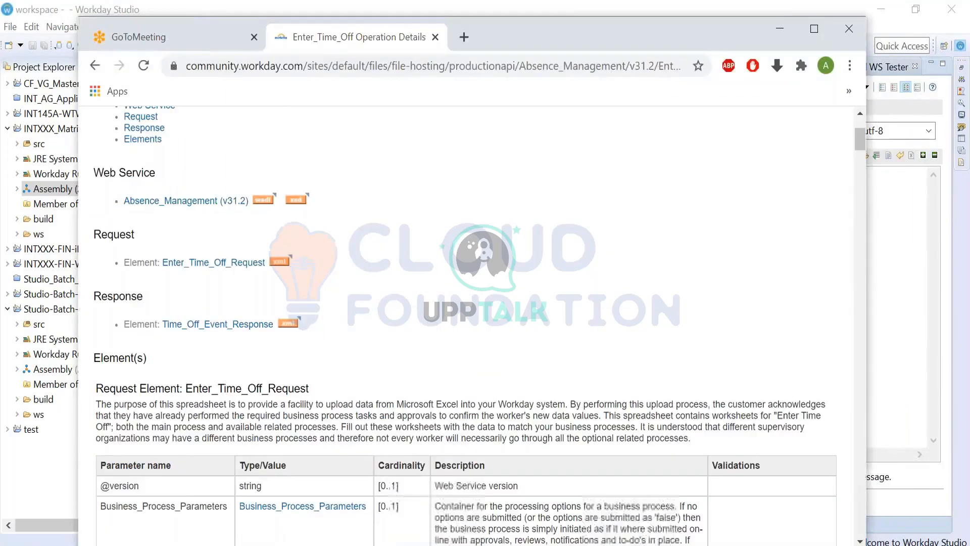
{"action": "scroll", "coordinate": [192, 213], "scroll_direction": "down", "scroll_amount": 8}
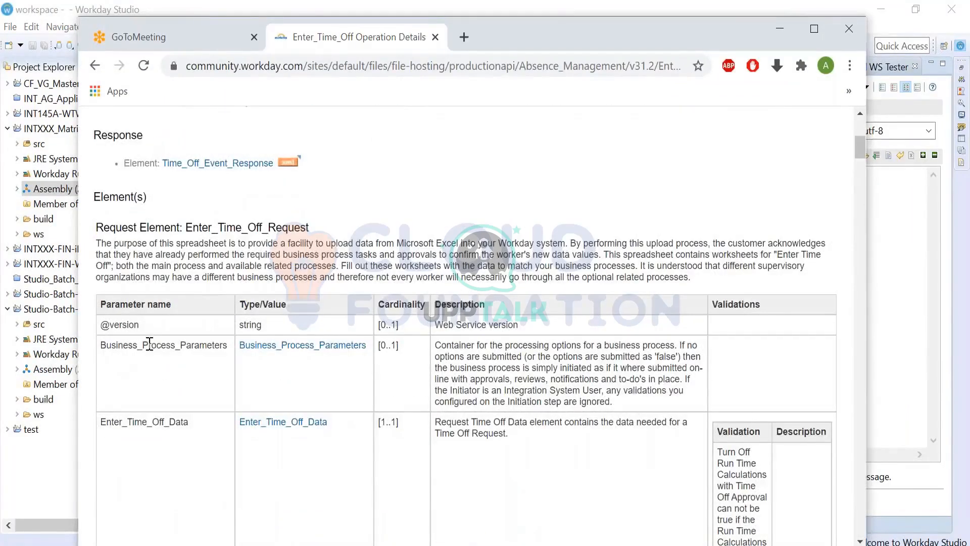
{"action": "left_click_drag", "start_coordinate": [102, 347], "coordinate": [259, 360]}
{"action": "left_click", "coordinate": [282, 373]}
{"action": "key", "text": "alt+Tab"}
{"action": "scroll", "coordinate": [99, 152], "scroll_direction": "up", "scroll_amount": 1}
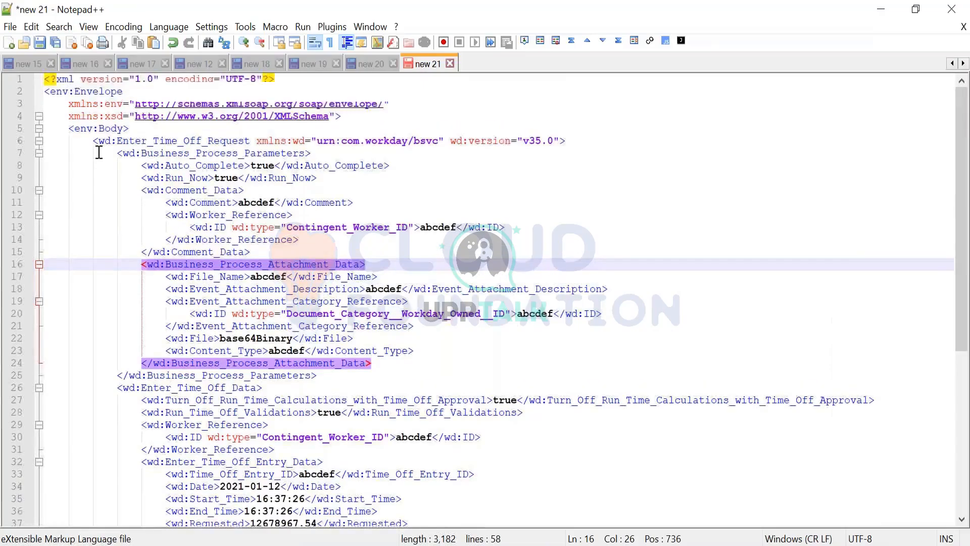
{"action": "left_click", "coordinate": [163, 153]}
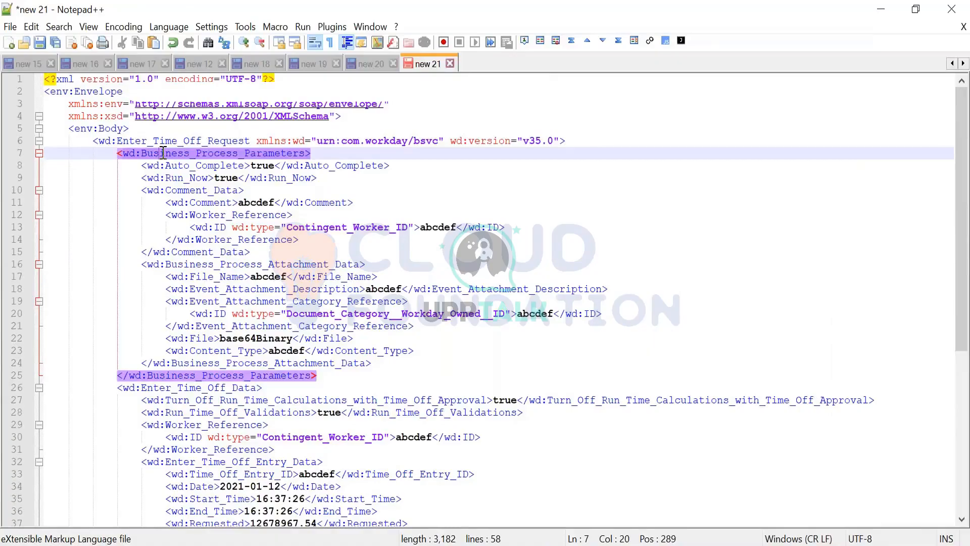
- Switch to the Enter_Time_Off documentation in the browser and check the cardinality of Business_Process_Parameters
{"action": "key", "text": "alt+Tab"}
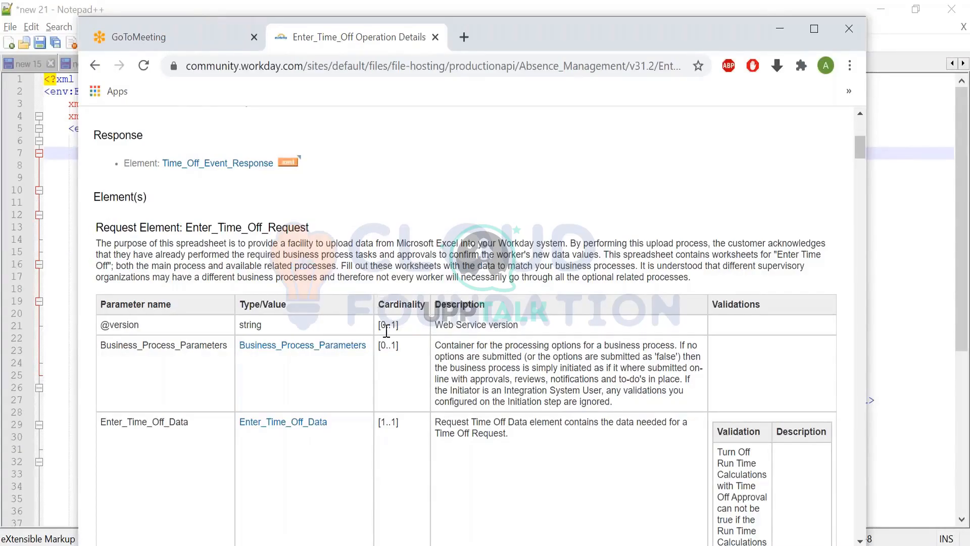
{"action": "left_click_drag", "start_coordinate": [380, 345], "coordinate": [402, 347]}
{"action": "left_click", "coordinate": [399, 364]}
{"action": "left_click_drag", "start_coordinate": [384, 345], "coordinate": [398, 346]}
{"action": "left_click_drag", "start_coordinate": [386, 345], "coordinate": [397, 348]}
{"action": "left_click", "coordinate": [412, 354]}
- In Notepad++, delete the whole Business_Process_Parameters block from the Enter_Time_Off_Request XML
{"action": "key", "text": "alt+Tab"}
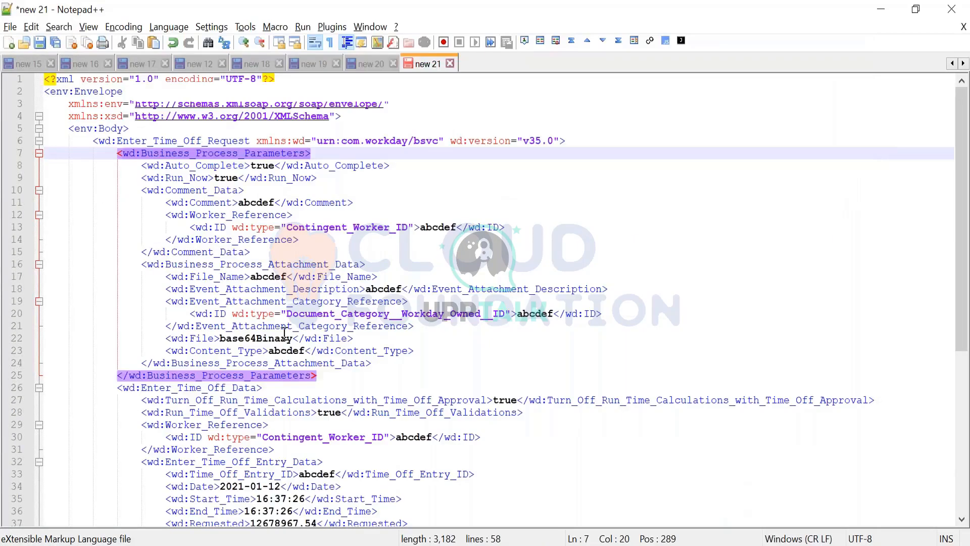
{"action": "left_click", "coordinate": [329, 373]}
{"action": "left_click_drag", "start_coordinate": [329, 372], "coordinate": [107, 147]}
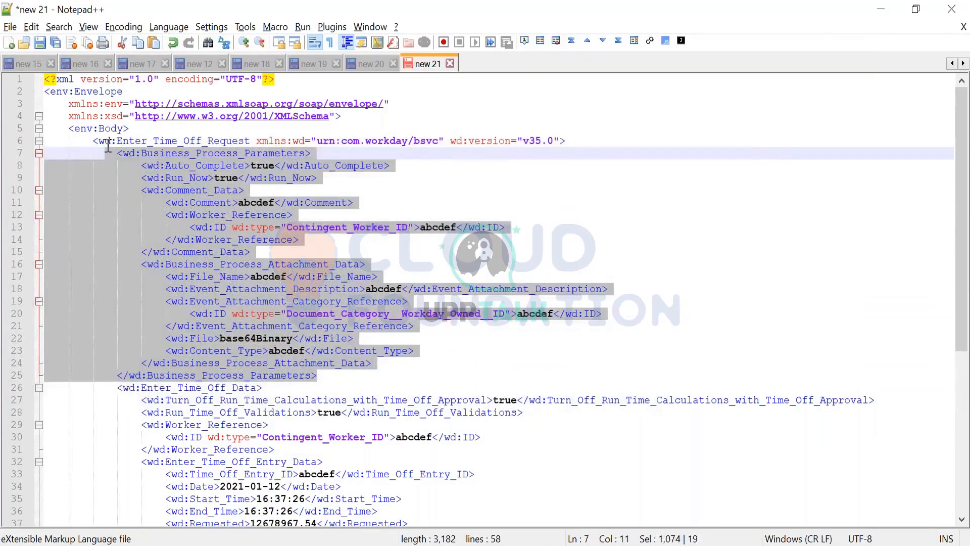
{"action": "key", "text": "Delete"}
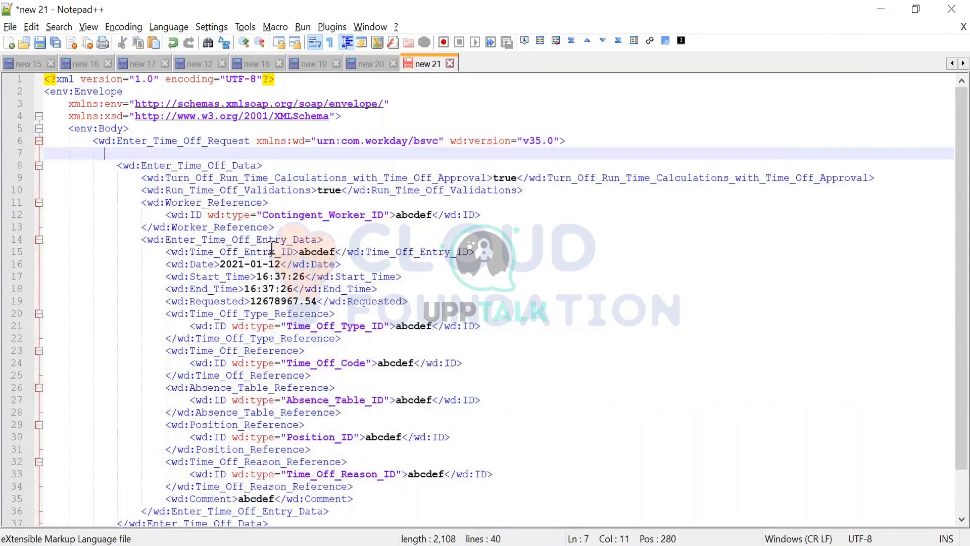
- Check the cardinality of Enter_Time_Off_Data in the documentation and examine that element in the Notepad++ request XML
{"action": "key", "text": "alt+Tab"}
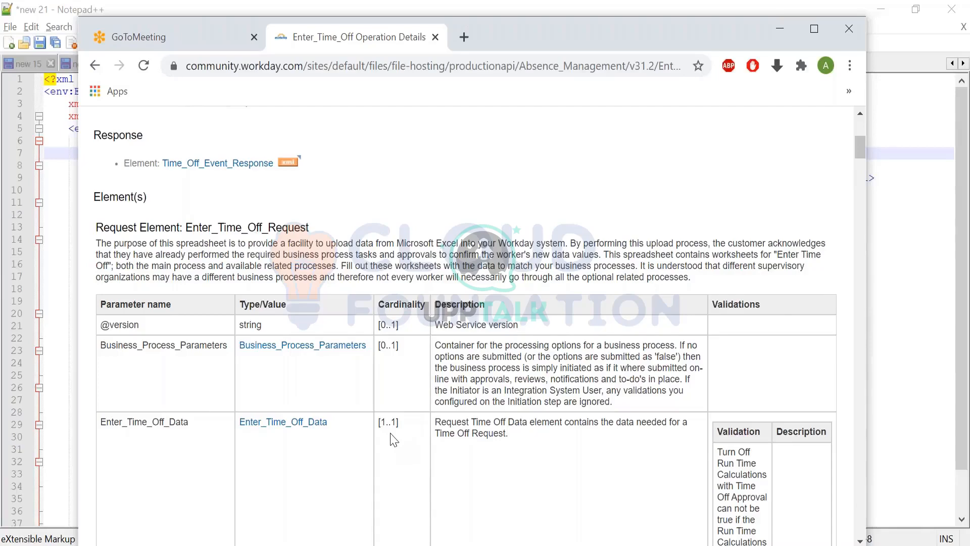
{"action": "key", "text": "alt+Tab"}
{"action": "left_click", "coordinate": [156, 167]}
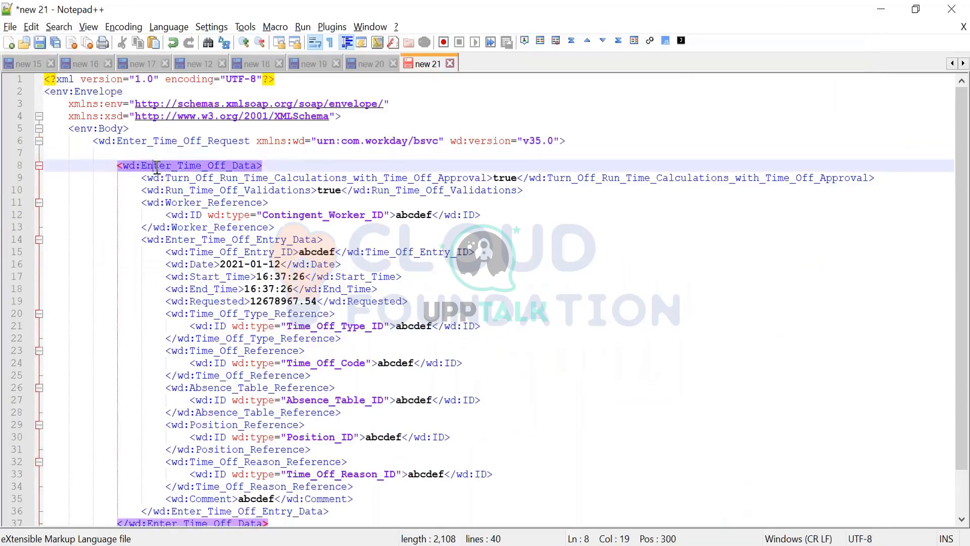
{"action": "scroll", "coordinate": [157, 167], "scroll_direction": "down", "scroll_amount": 2}
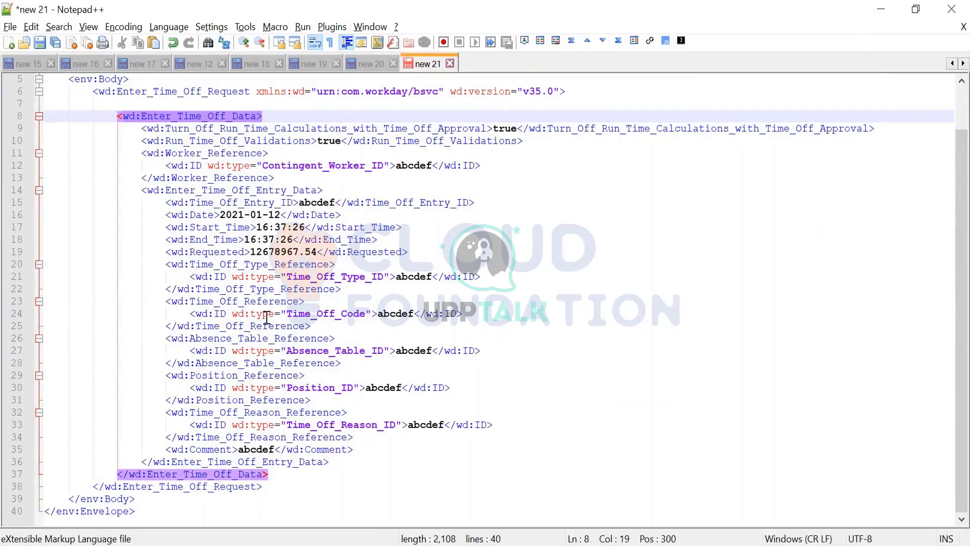
- Open the Enter_Time_Off_Data type in the browser documentation and examine its parameters, cardinalities and validations
{"action": "key", "text": "alt+Tab"}
{"action": "scroll", "coordinate": [271, 319], "scroll_direction": "down", "scroll_amount": 5}
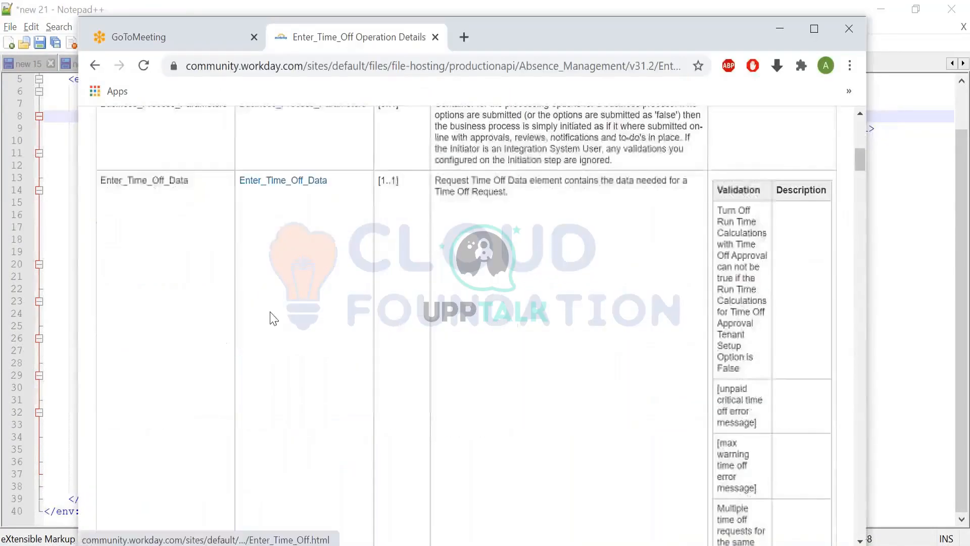
{"action": "left_click", "coordinate": [278, 183]}
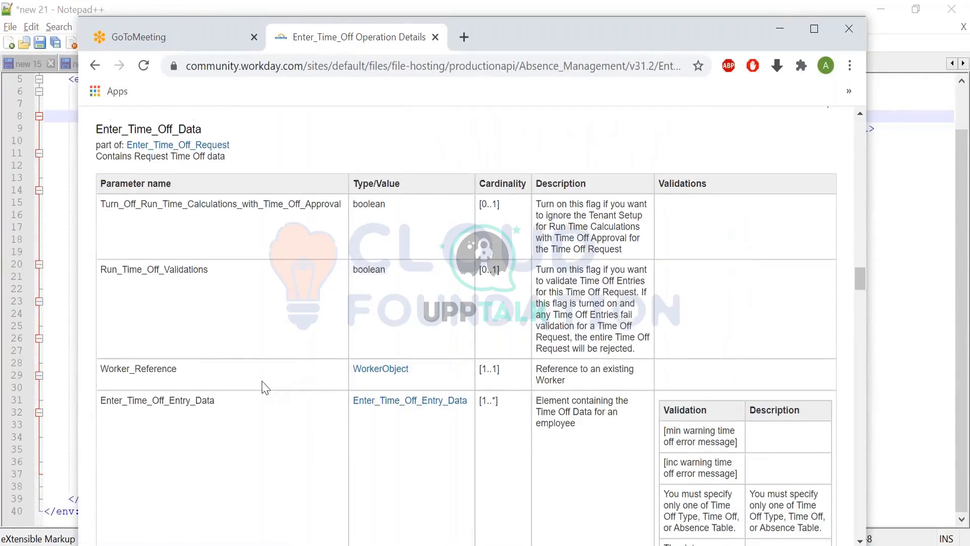
{"action": "scroll", "coordinate": [261, 386], "scroll_direction": "up", "scroll_amount": 3}
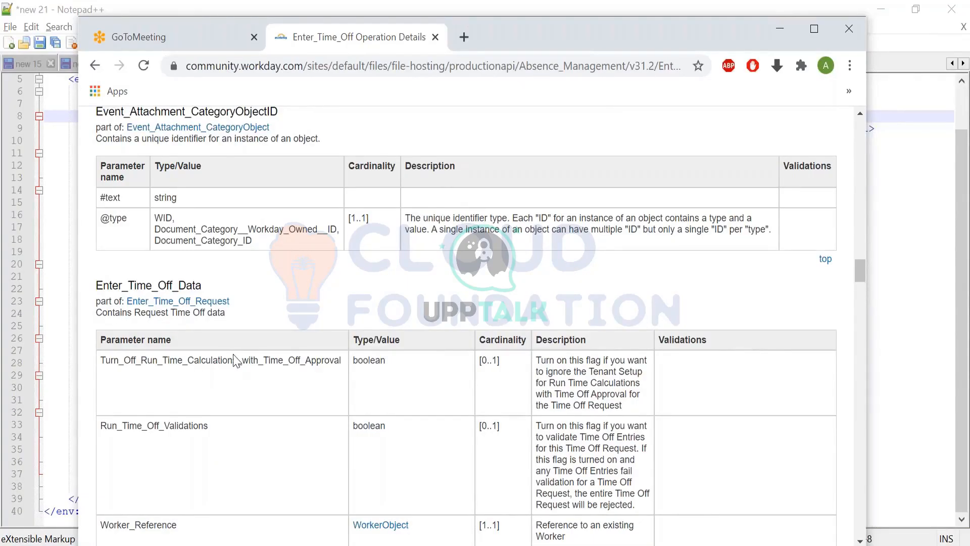
{"action": "scroll", "coordinate": [234, 360], "scroll_direction": "down", "scroll_amount": 2}
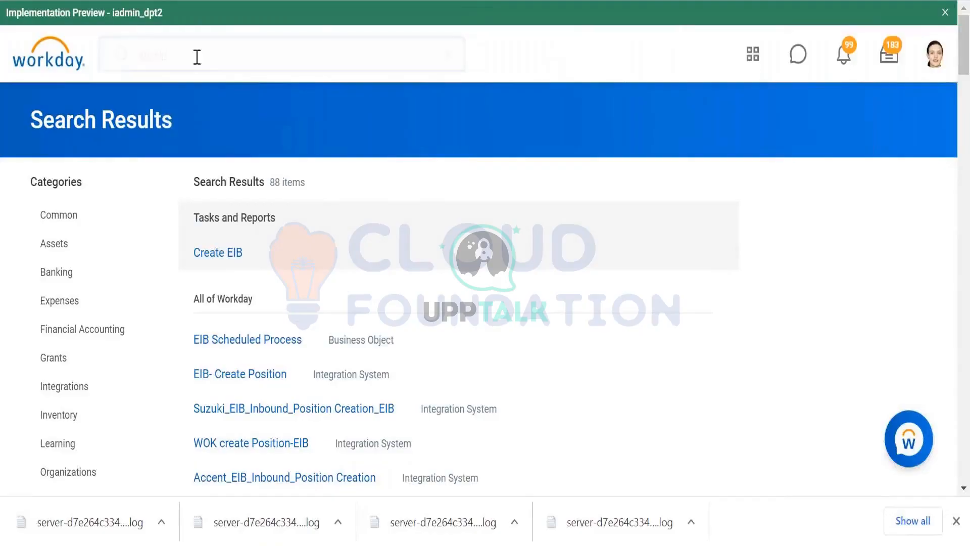
- Switch to Workday, search for the worker by name with the worker: prefix, and open the profile of the employee on leave
{"action": "left_click", "coordinate": [144, 54]}
{"action": "left_click_drag", "start_coordinate": [140, 55], "coordinate": [147, 54]}
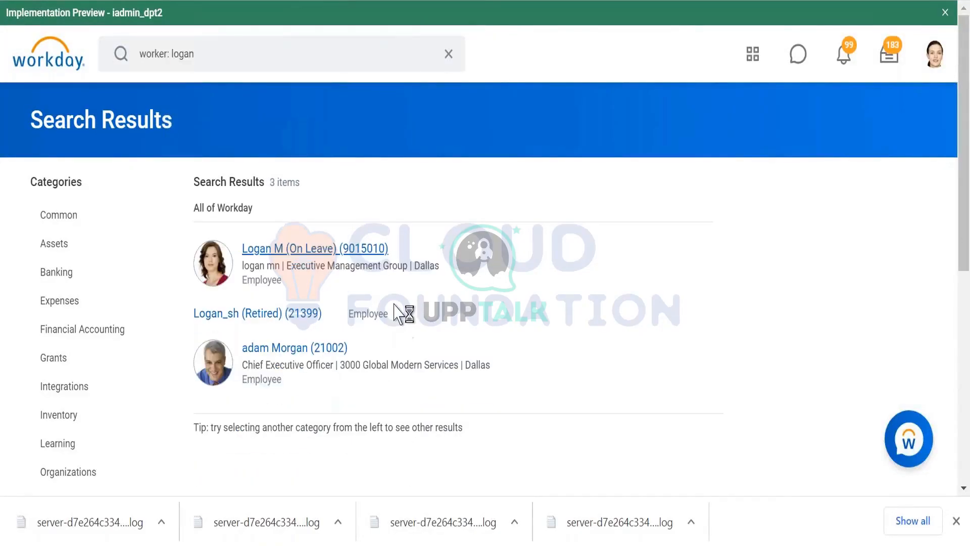
{"action": "left_click", "coordinate": [280, 249]}
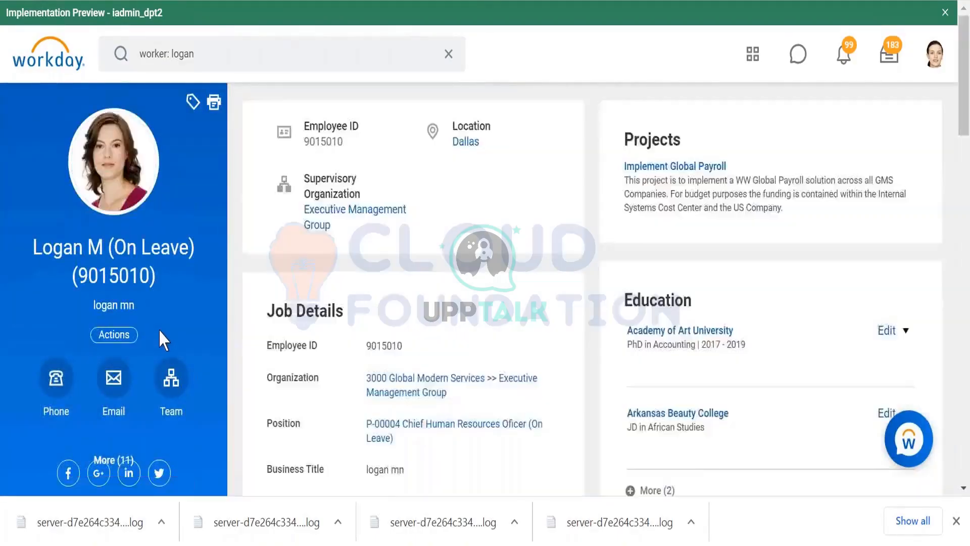
- Open Enter Time Off from the worker's Time and Leave actions and look over the January 2021 calendar
{"action": "left_click", "coordinate": [121, 335]}
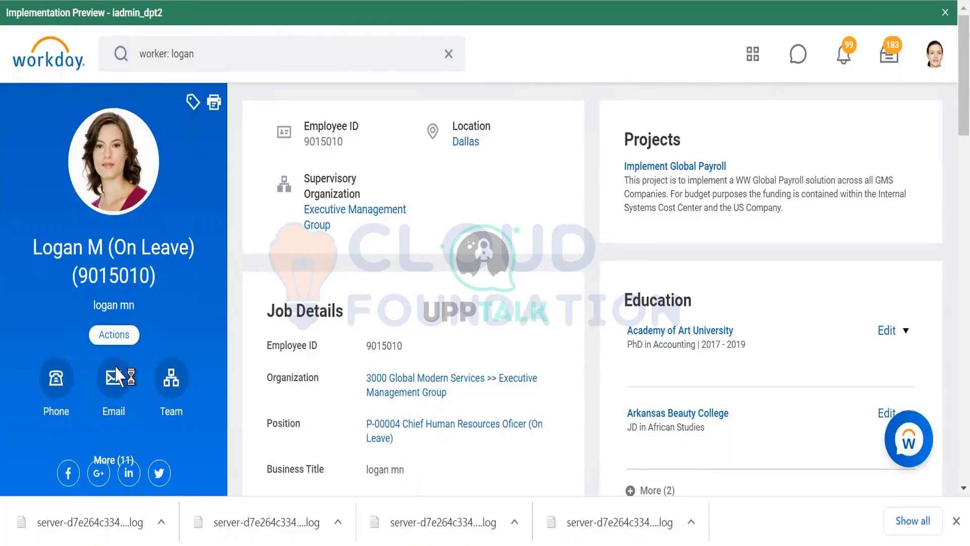
{"action": "scroll", "coordinate": [169, 156], "scroll_direction": "down", "scroll_amount": 5}
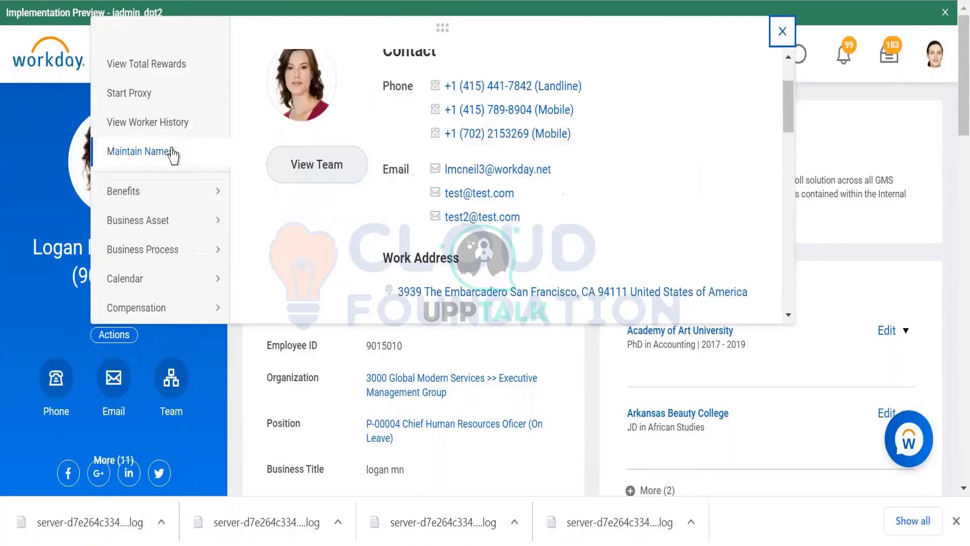
{"action": "scroll", "coordinate": [171, 170], "scroll_direction": "down", "scroll_amount": 4}
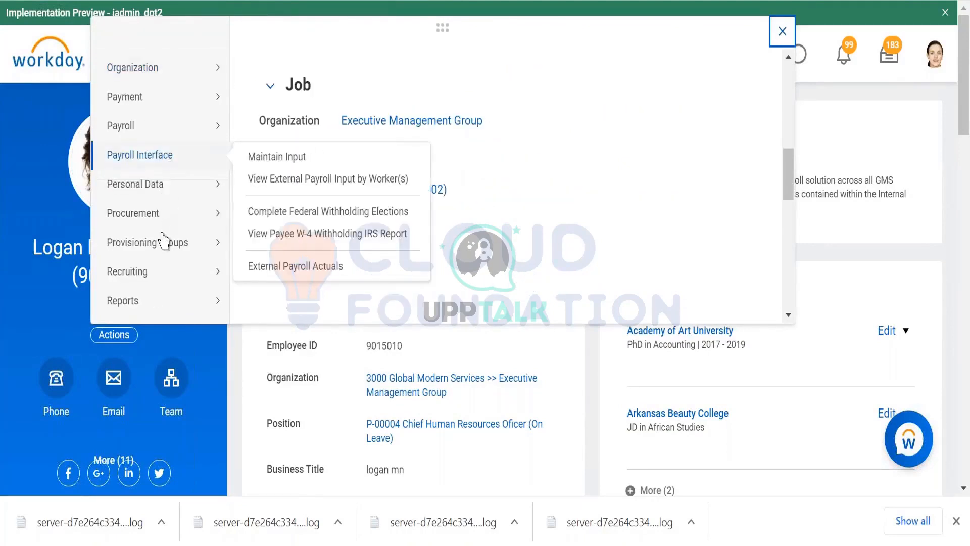
{"action": "scroll", "coordinate": [160, 240], "scroll_direction": "down", "scroll_amount": 5}
{"action": "scroll", "coordinate": [161, 201], "scroll_direction": "up", "scroll_amount": 3}
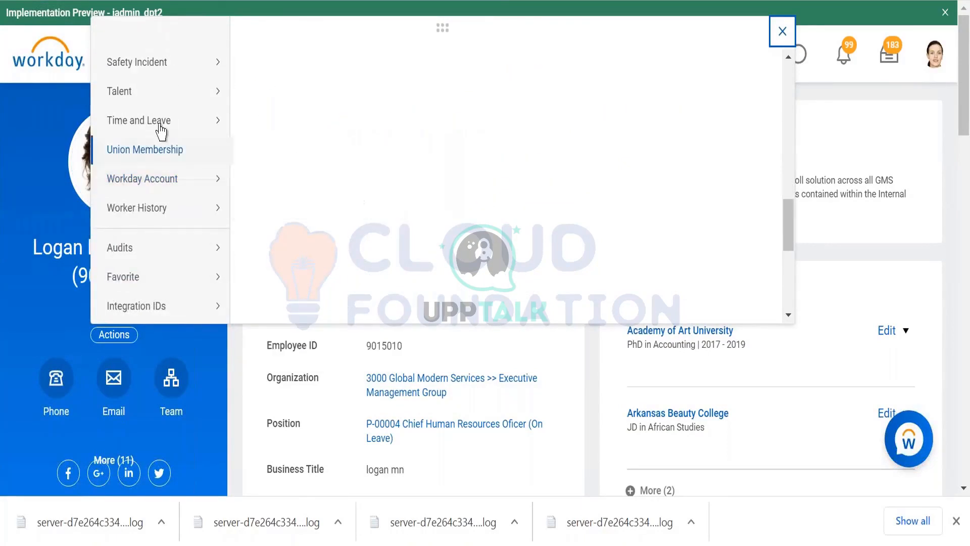
{"action": "mouse_move", "coordinate": [159, 124]}
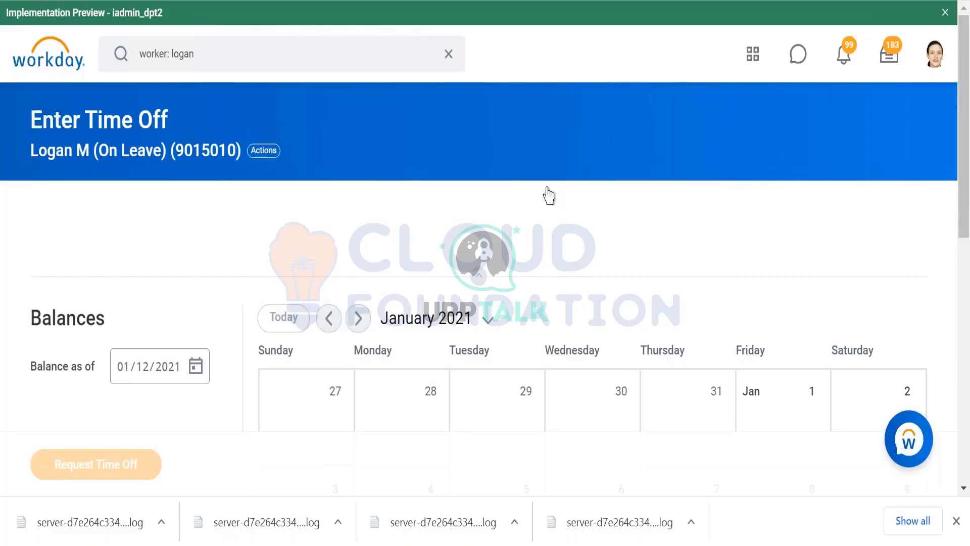
{"action": "scroll", "coordinate": [538, 209], "scroll_direction": "down", "scroll_amount": 3}
{"action": "scroll", "coordinate": [536, 212], "scroll_direction": "down", "scroll_amount": 2}
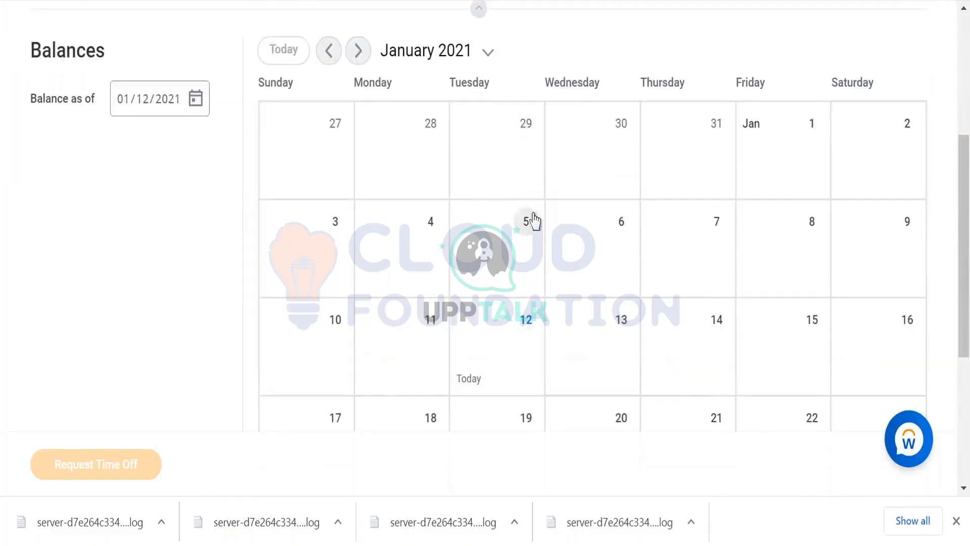
{"action": "scroll", "coordinate": [631, 360], "scroll_direction": "down", "scroll_amount": 2}
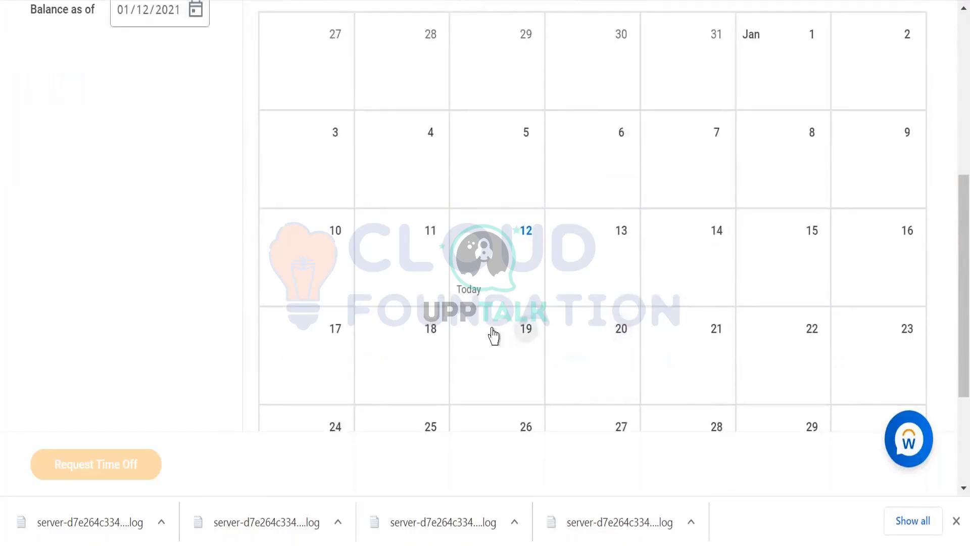
- Select January 12, 2021 in the time off calendar and open a one-day time off request
{"action": "scroll", "coordinate": [493, 286], "scroll_direction": "up", "scroll_amount": 2}
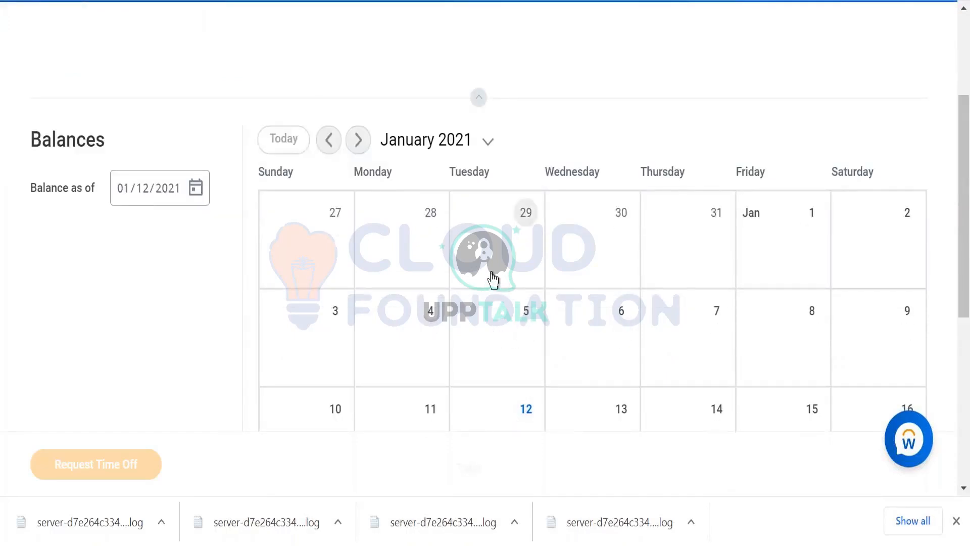
{"action": "scroll", "coordinate": [492, 281], "scroll_direction": "down", "scroll_amount": 2}
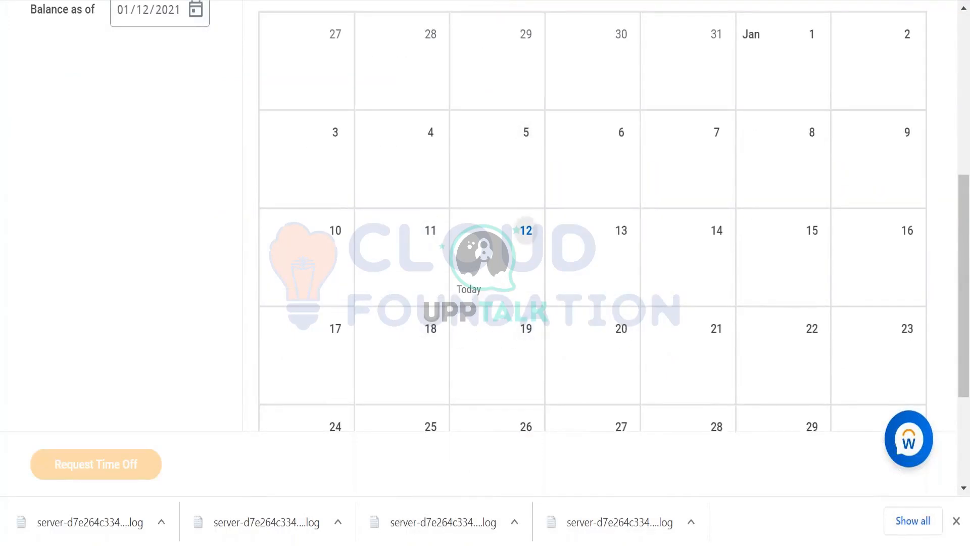
{"action": "left_click", "coordinate": [478, 256]}
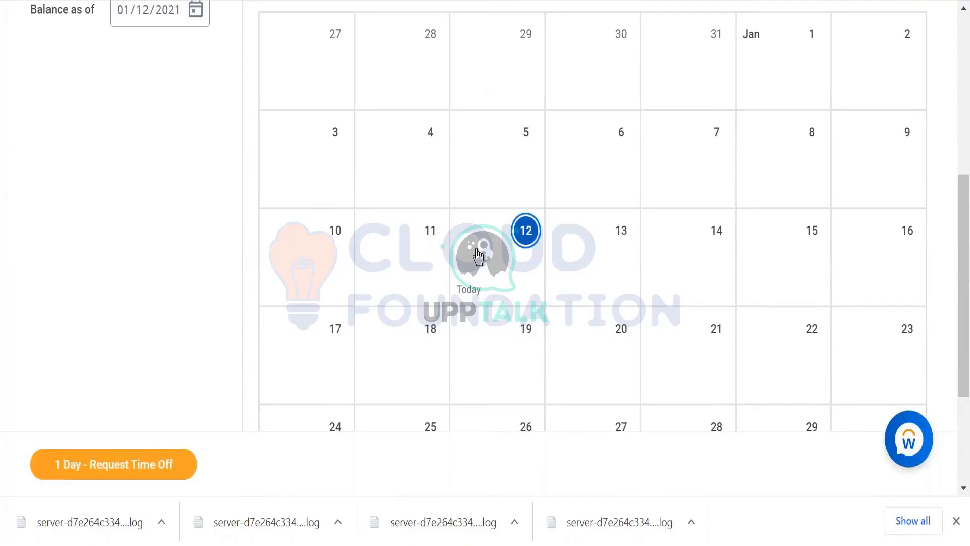
{"action": "left_click", "coordinate": [67, 474]}
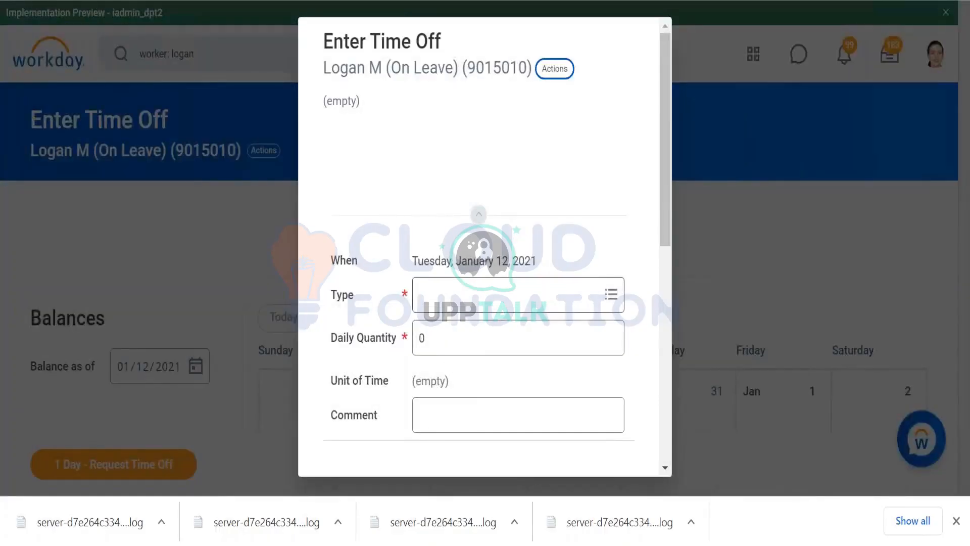
- Enter a daily quantity of 16 for the January 12 request and check the available time off types
{"action": "left_click", "coordinate": [451, 336]}
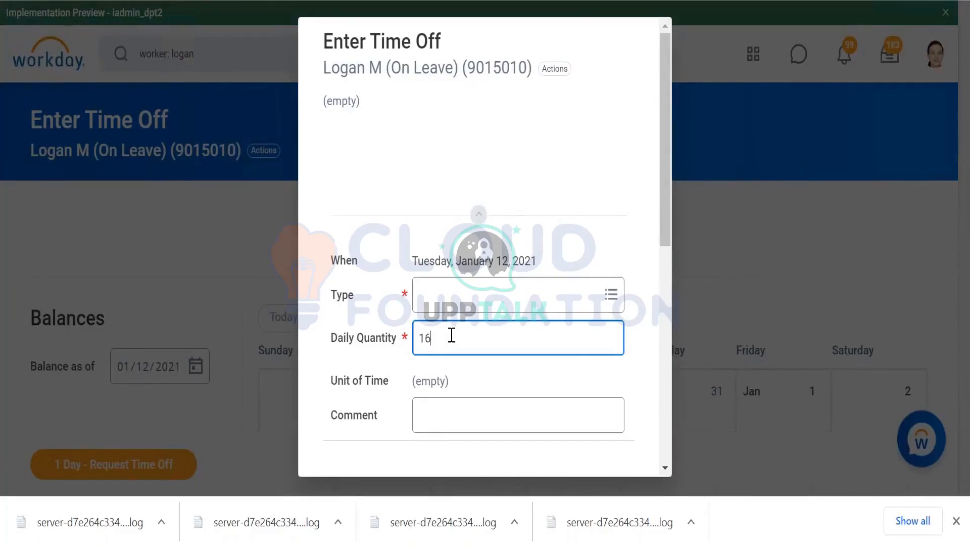
{"action": "left_click", "coordinate": [455, 303]}
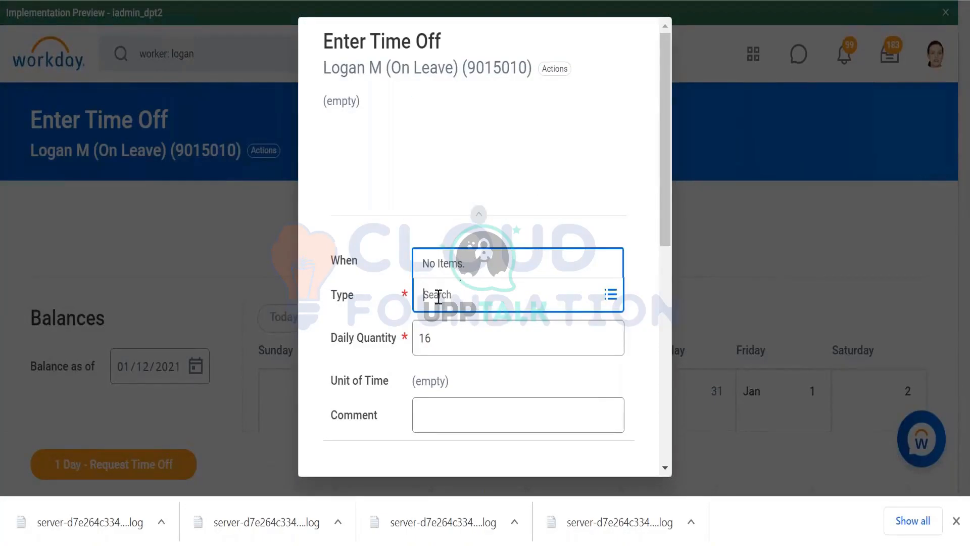
{"action": "left_click", "coordinate": [427, 249]}
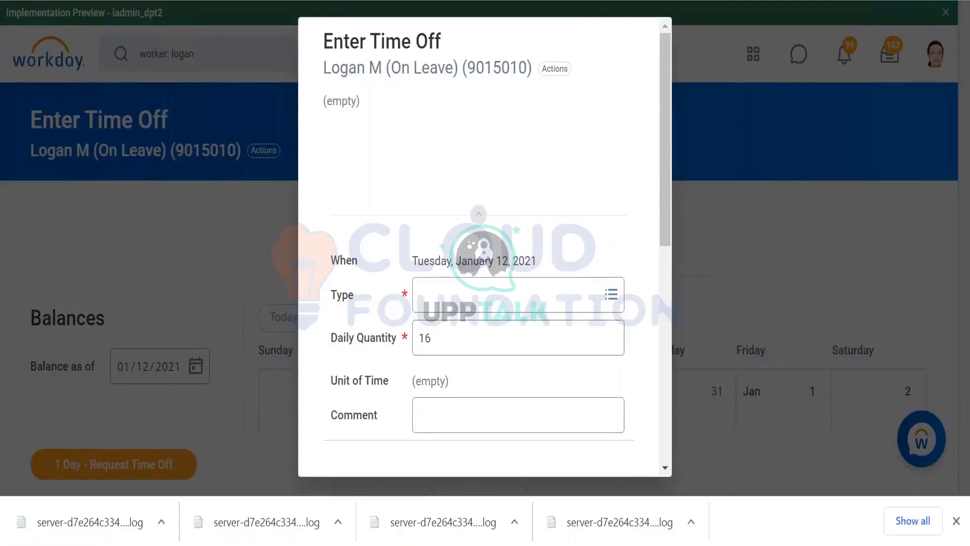
- Set the daily quantity of the January 12 request to 8
{"action": "left_click", "coordinate": [435, 340]}
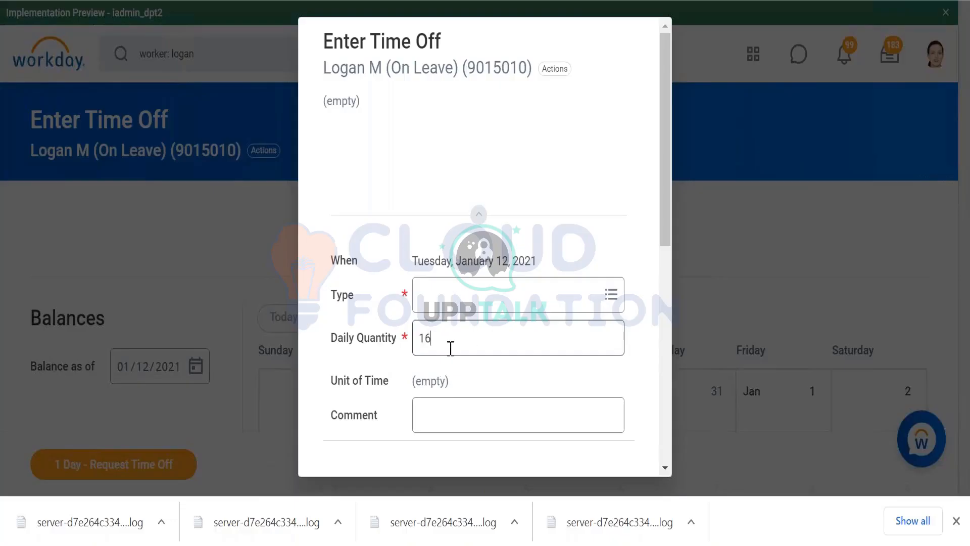
{"action": "left_click", "coordinate": [439, 346]}
{"action": "key", "text": "BackSpace"}
{"action": "key", "text": "BackSpace"}
{"action": "type", "text": "8"}
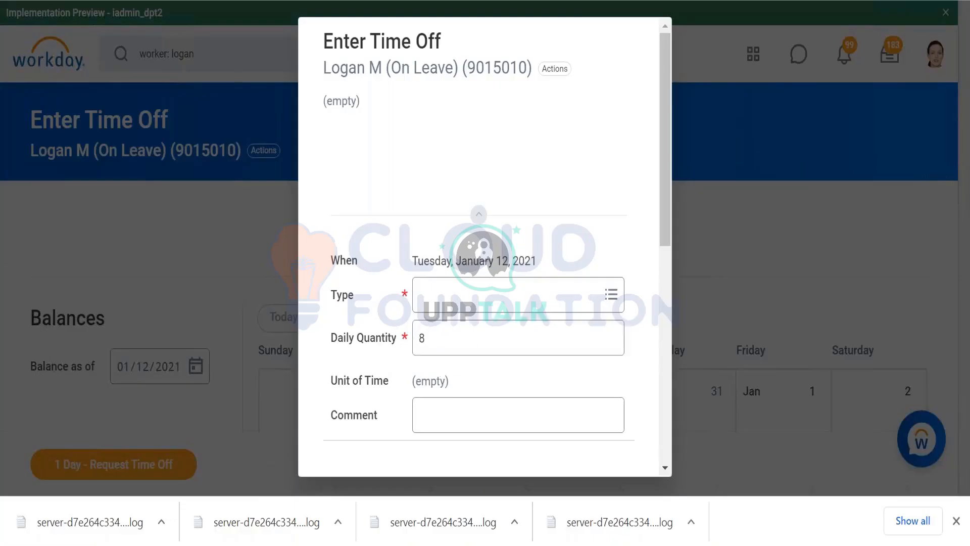
- Try to choose a time off type for the January 12 request, look over the form, and discard the request
{"action": "left_click", "coordinate": [568, 295]}
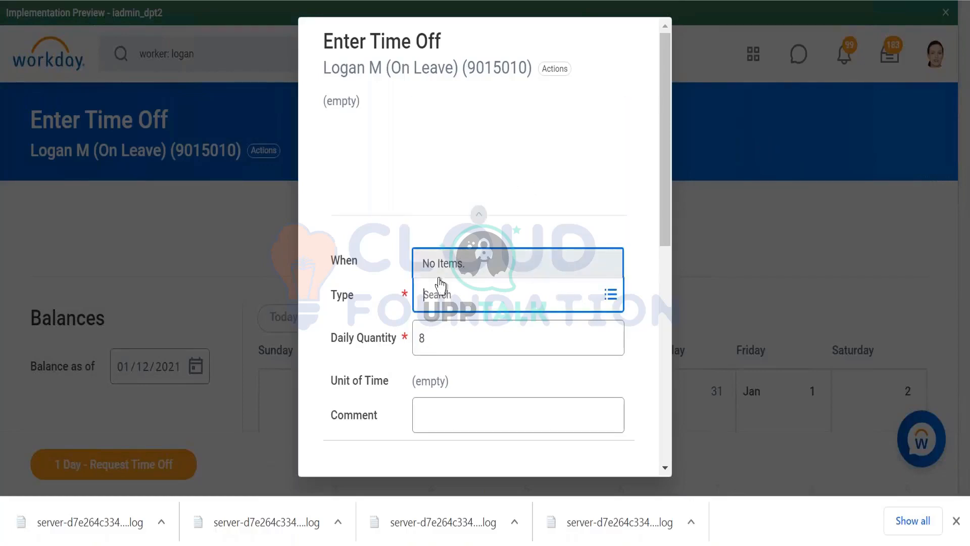
{"action": "left_click", "coordinate": [389, 293]}
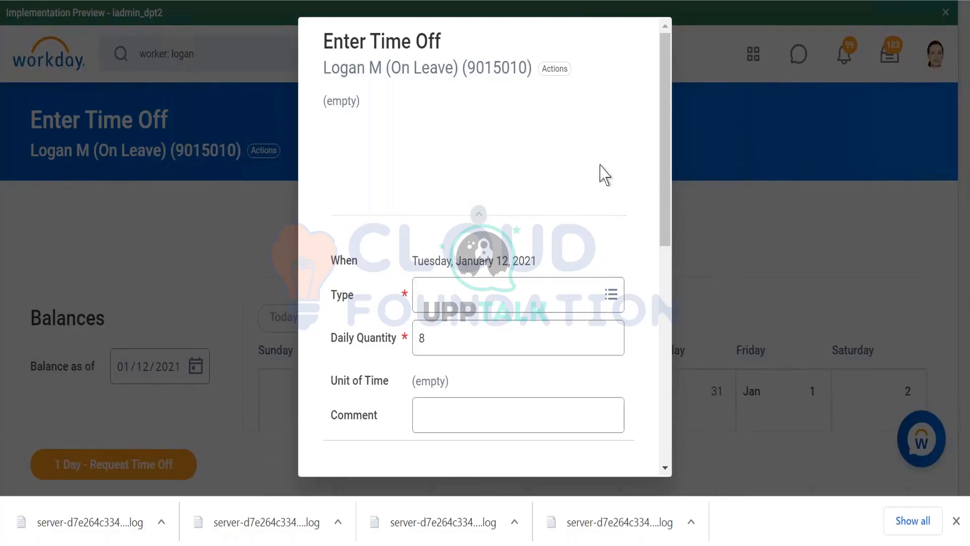
{"action": "scroll", "coordinate": [513, 286], "scroll_direction": "down", "scroll_amount": 5}
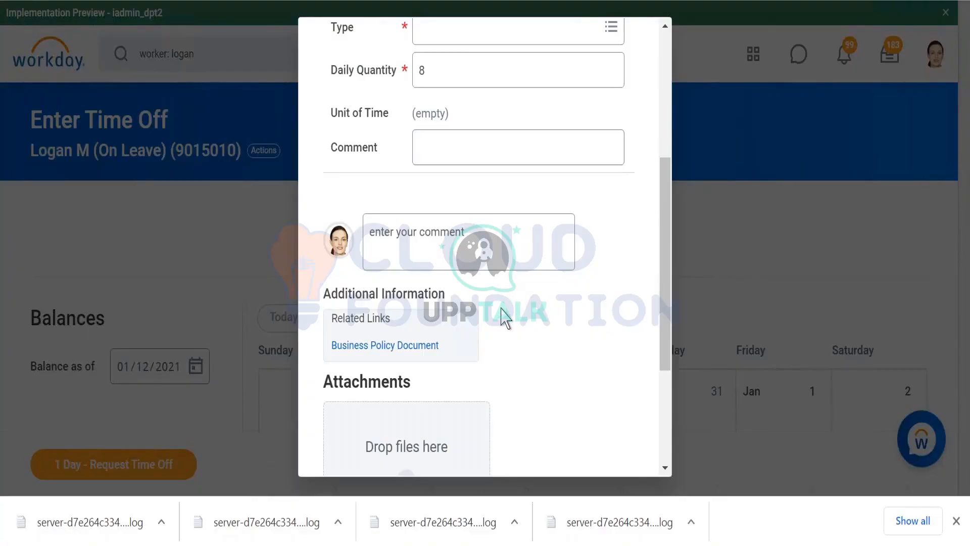
{"action": "scroll", "coordinate": [504, 317], "scroll_direction": "up", "scroll_amount": 5}
{"action": "left_click", "coordinate": [431, 284]}
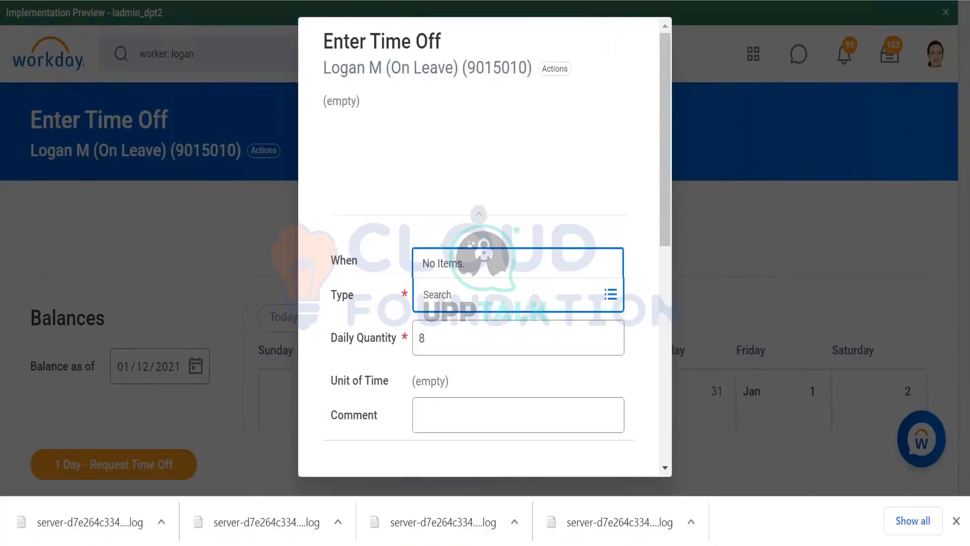
{"action": "left_click", "coordinate": [821, 247]}
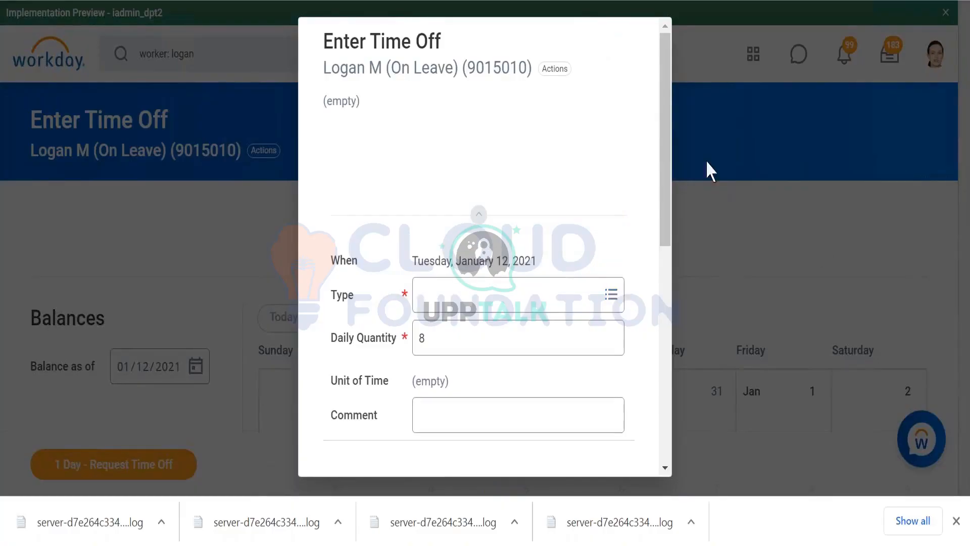
{"action": "key", "text": "Escape"}
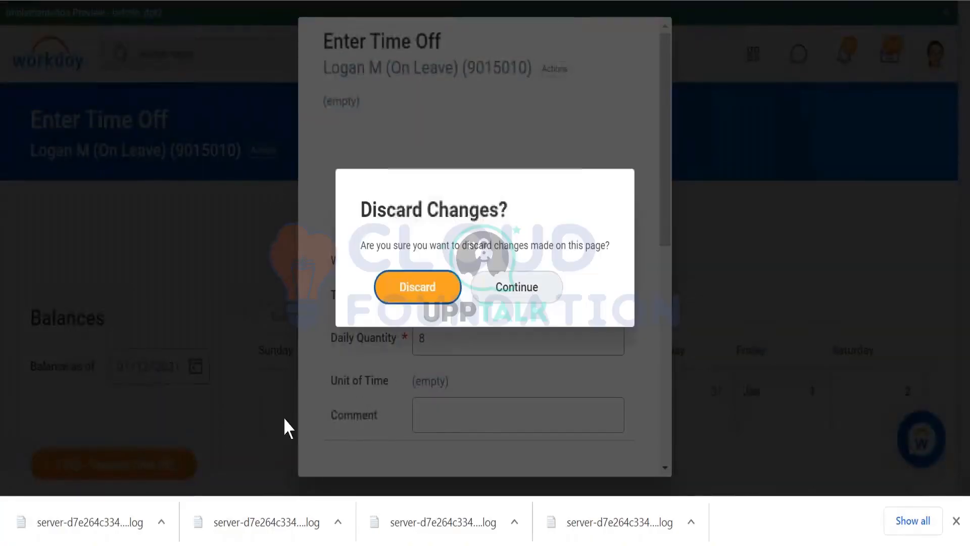
{"action": "left_click", "coordinate": [425, 292]}
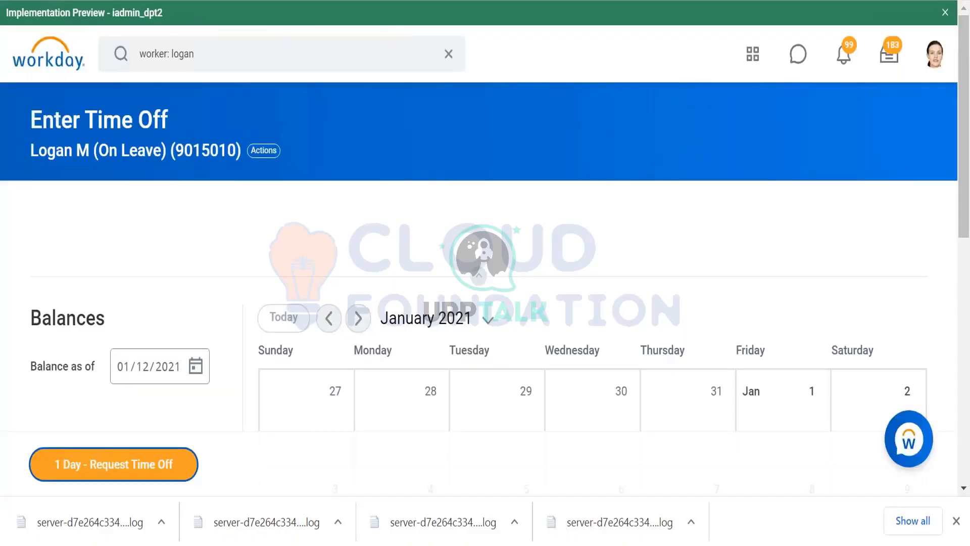
- Reopen the one-day request for January 12, check its time off types again, and return to the calendar
{"action": "scroll", "coordinate": [243, 248], "scroll_direction": "down", "scroll_amount": 5}
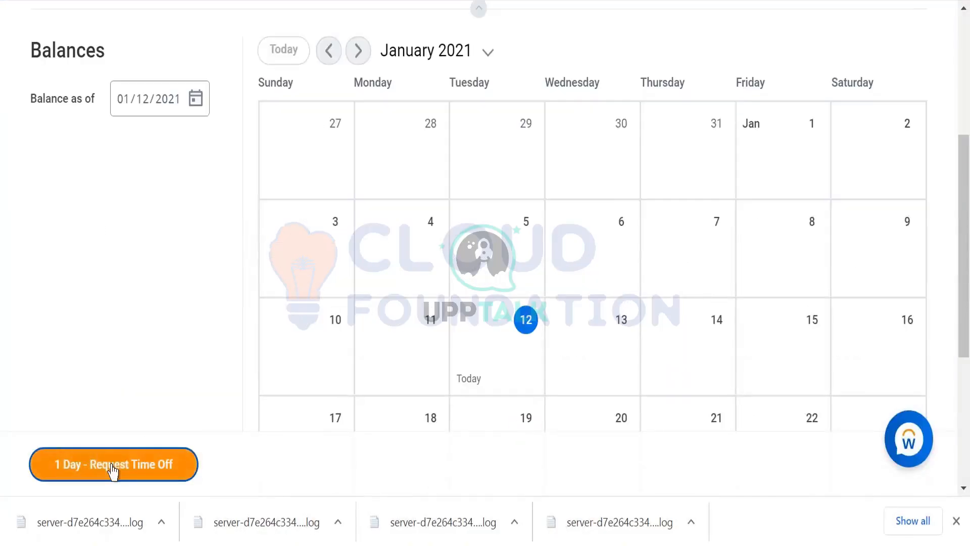
{"action": "left_click", "coordinate": [114, 467]}
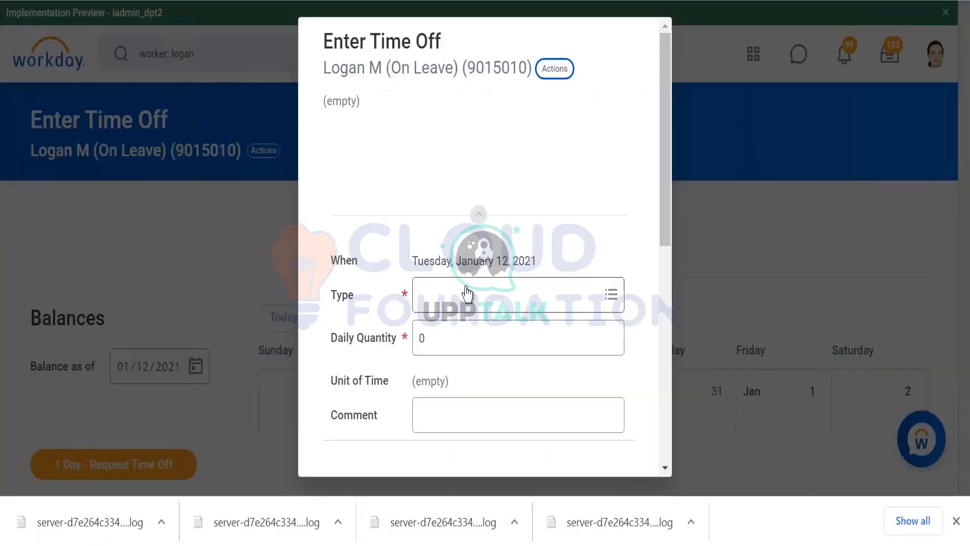
{"action": "left_click", "coordinate": [465, 294]}
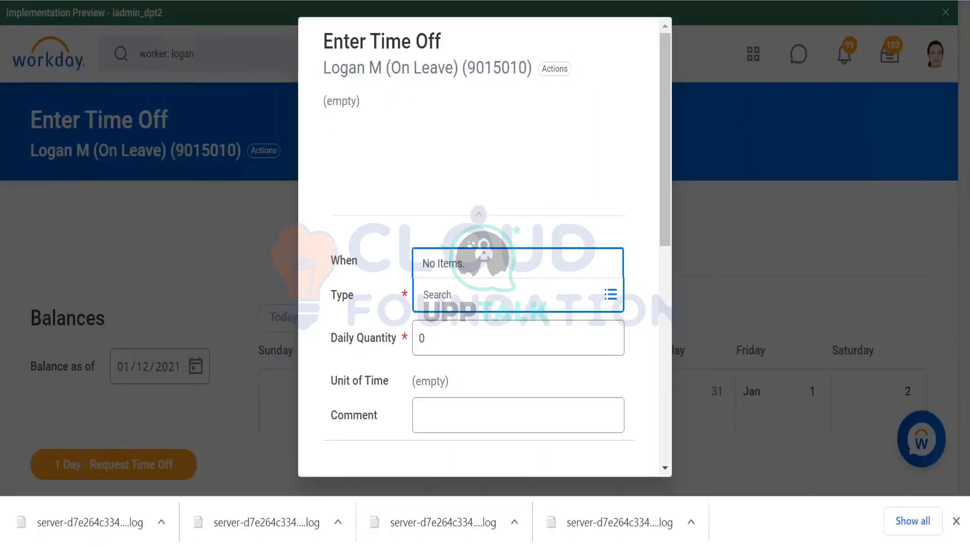
{"action": "left_click", "coordinate": [240, 214]}
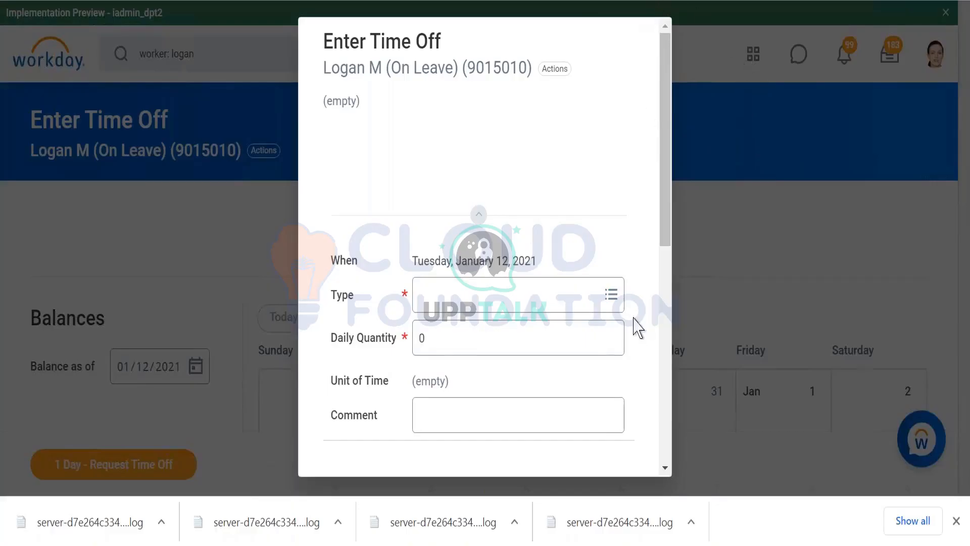
{"action": "scroll", "coordinate": [430, 308], "scroll_direction": "down", "scroll_amount": 8}
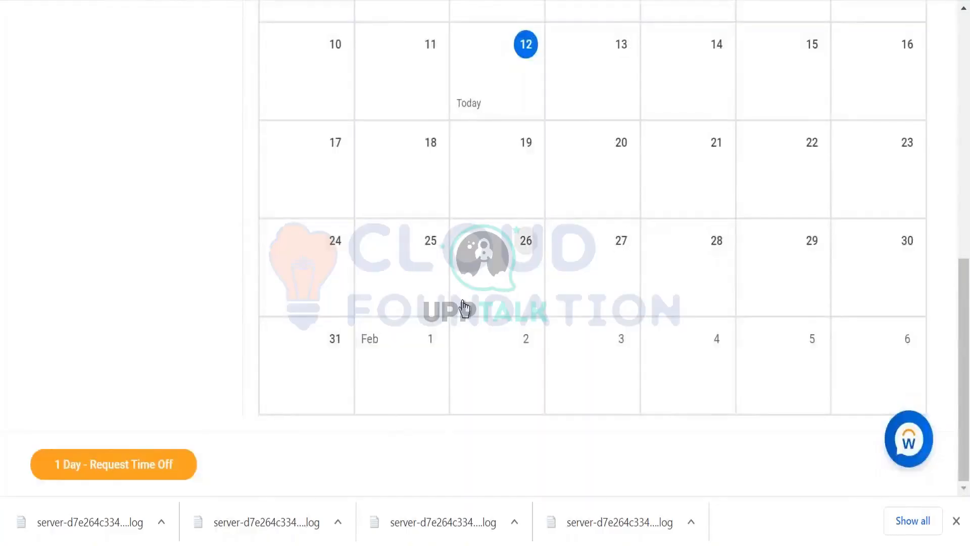
{"action": "scroll", "coordinate": [461, 303], "scroll_direction": "up", "scroll_amount": 3}
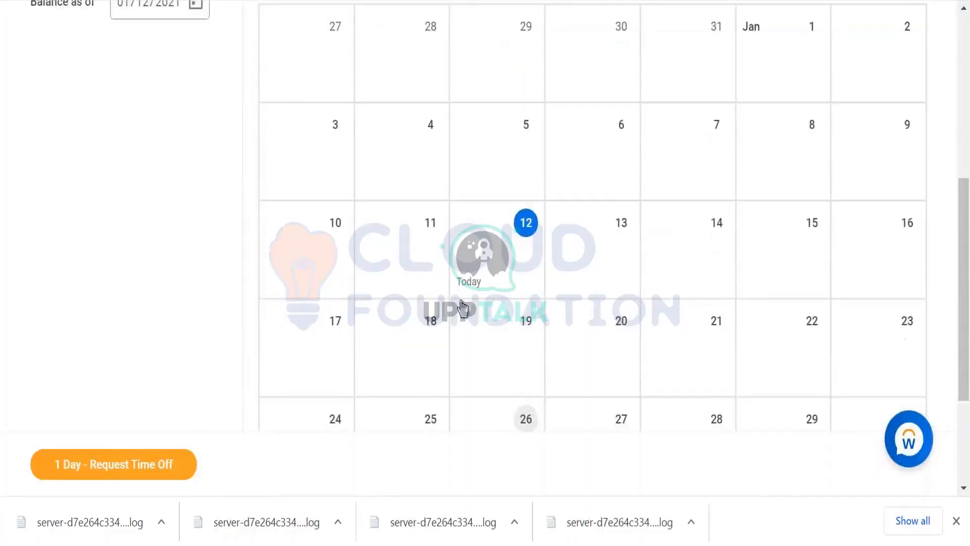
- Go back to December 2020 in the calendar and open the Friday, December 4 vacation entry for correction
{"action": "scroll", "coordinate": [442, 283], "scroll_direction": "up", "scroll_amount": 5}
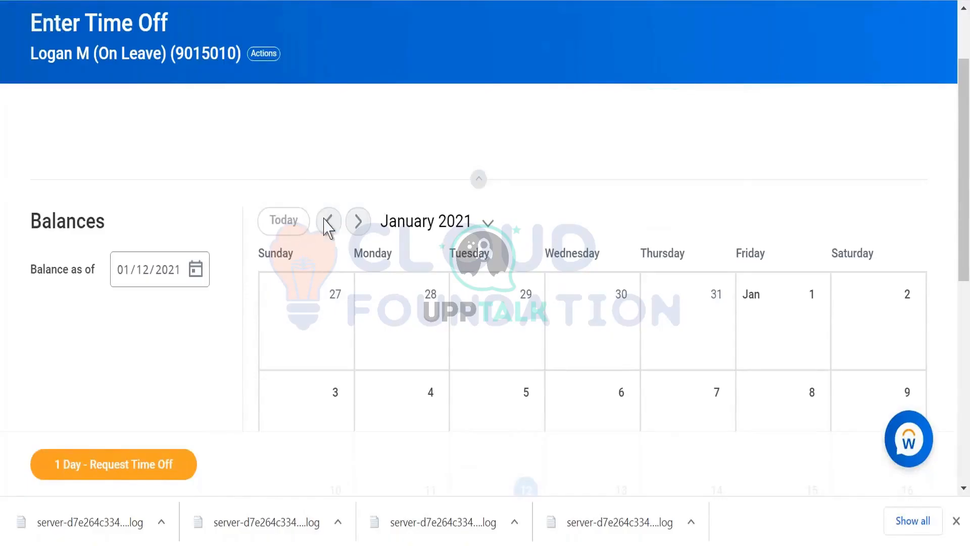
{"action": "left_click", "coordinate": [329, 226]}
{"action": "scroll", "coordinate": [450, 179], "scroll_direction": "down", "scroll_amount": 2}
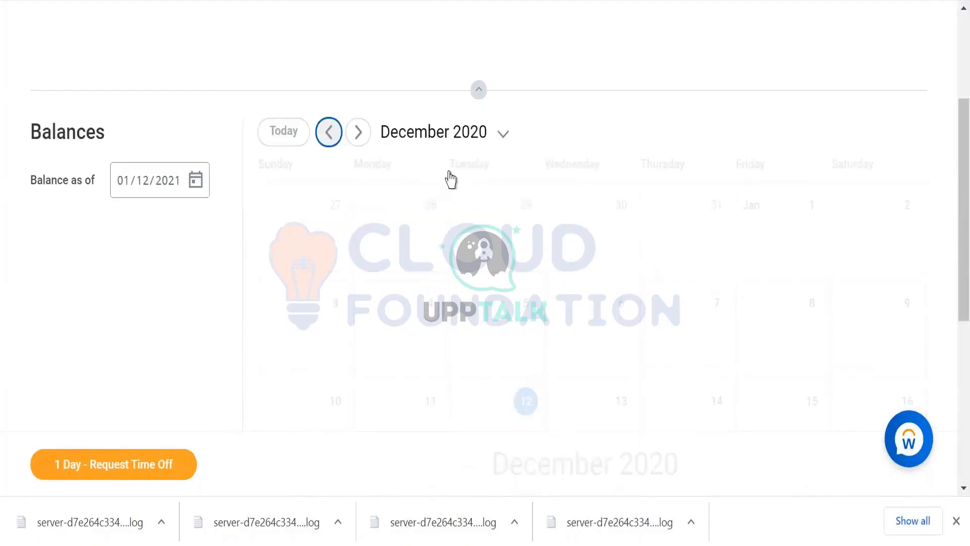
{"action": "scroll", "coordinate": [450, 180], "scroll_direction": "down", "scroll_amount": 2}
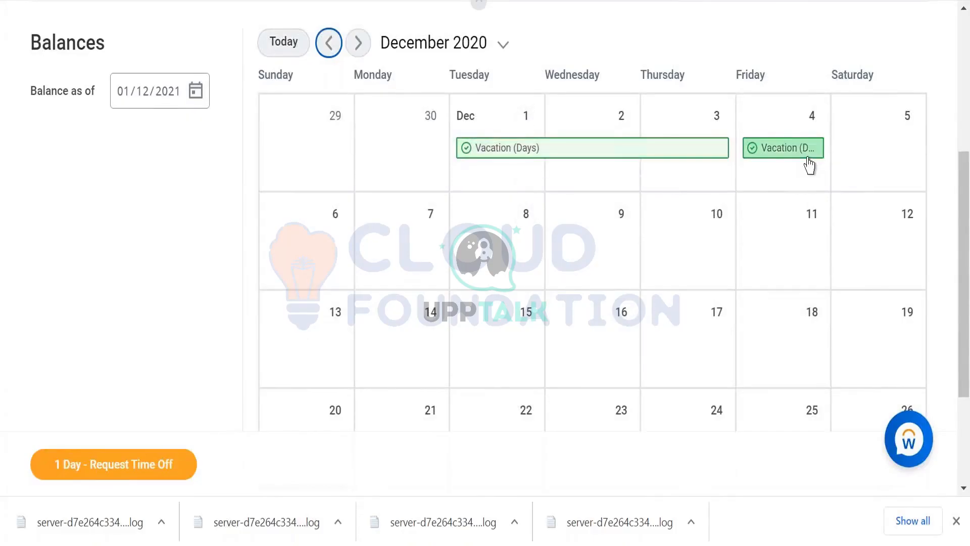
{"action": "left_click", "coordinate": [783, 158]}
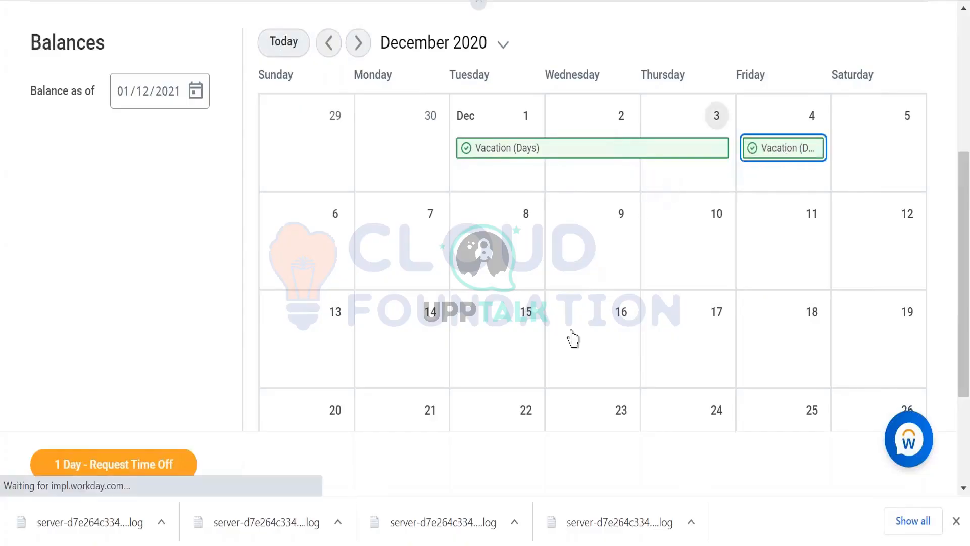
{"action": "left_click", "coordinate": [780, 150]}
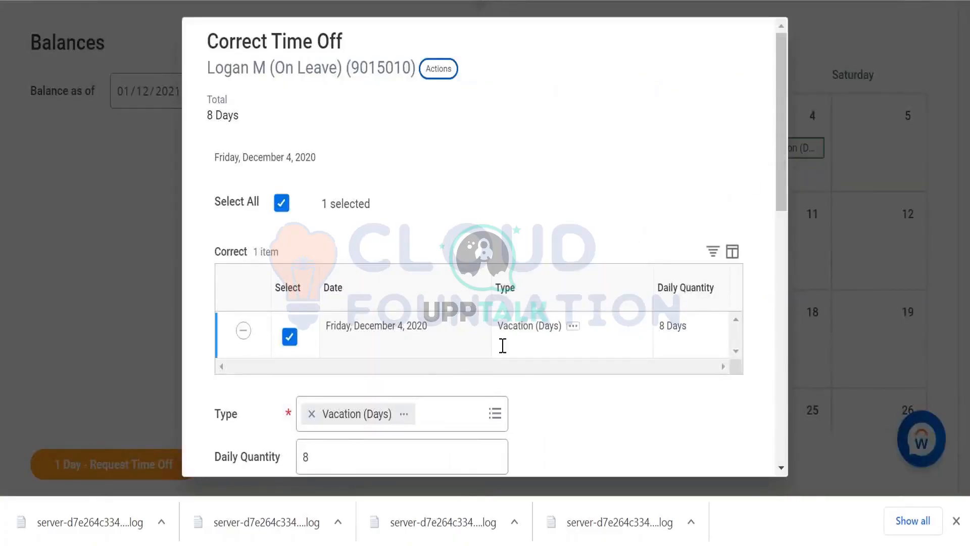
- Review the December 4 Vacation (Days) correction form and set its daily quantity to 0
{"action": "scroll", "coordinate": [345, 428], "scroll_direction": "down", "scroll_amount": 5}
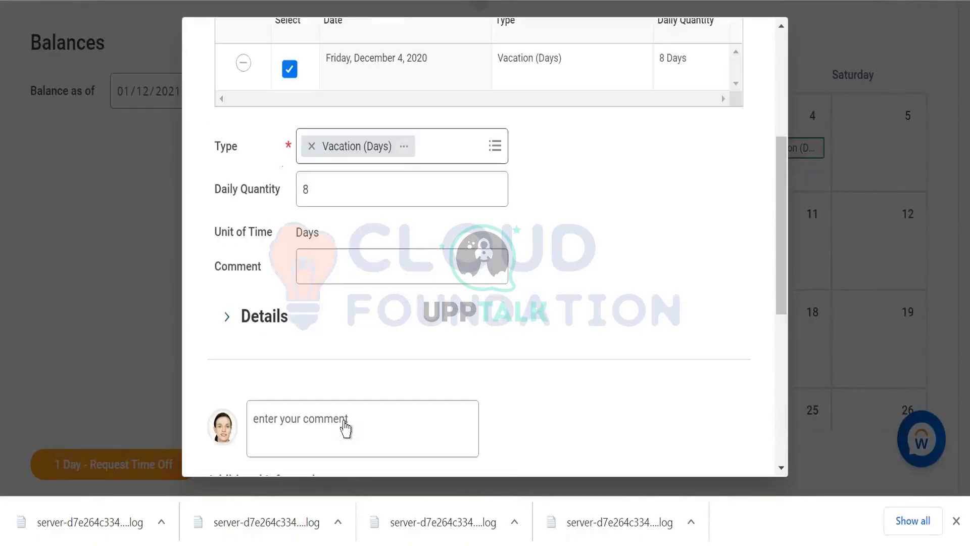
{"action": "scroll", "coordinate": [346, 422], "scroll_direction": "up", "scroll_amount": 5}
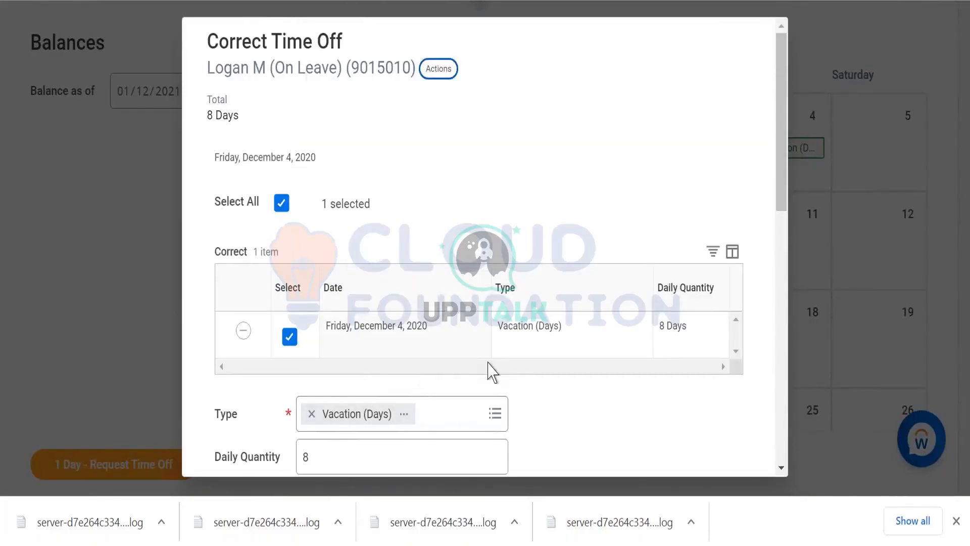
{"action": "scroll", "coordinate": [492, 366], "scroll_direction": "down", "scroll_amount": 3}
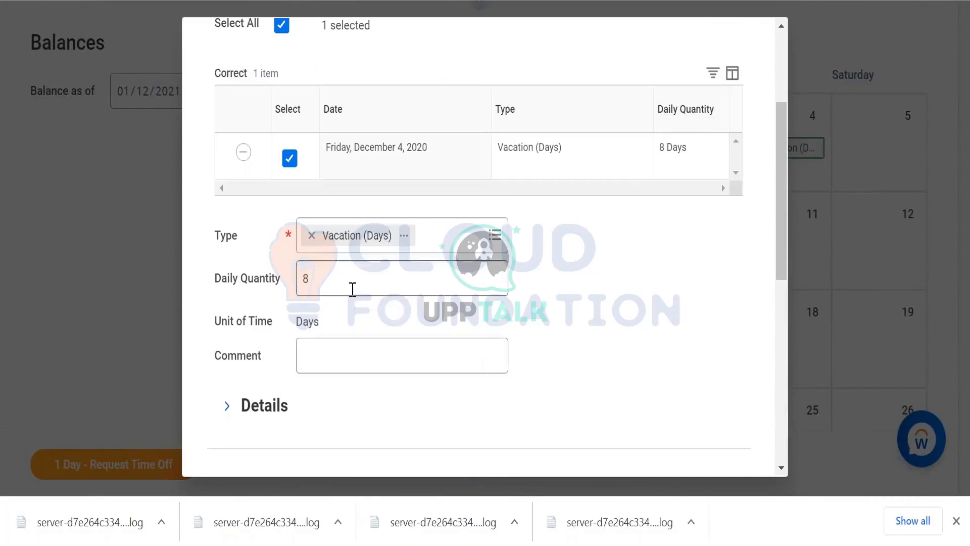
{"action": "scroll", "coordinate": [290, 374], "scroll_direction": "down", "scroll_amount": 3}
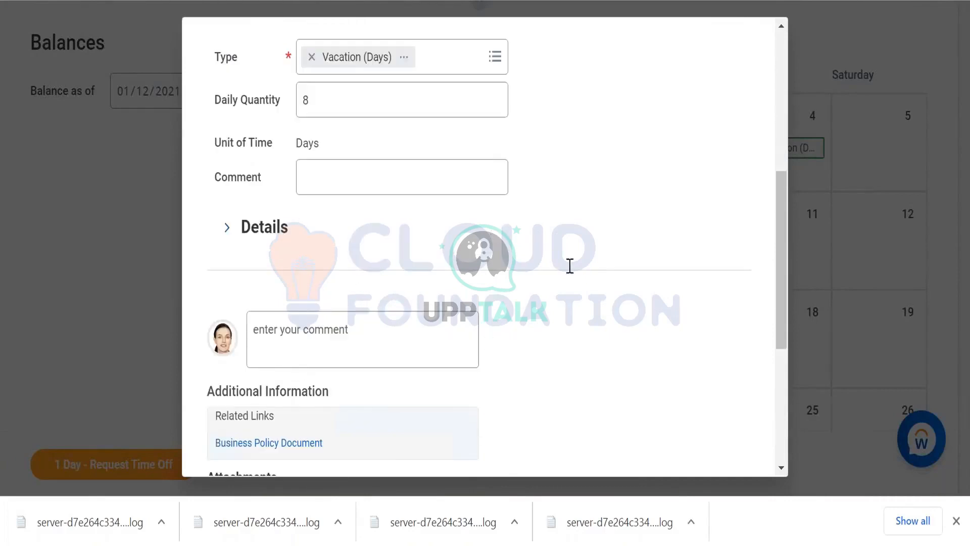
{"action": "scroll", "coordinate": [333, 253], "scroll_direction": "up", "scroll_amount": 6}
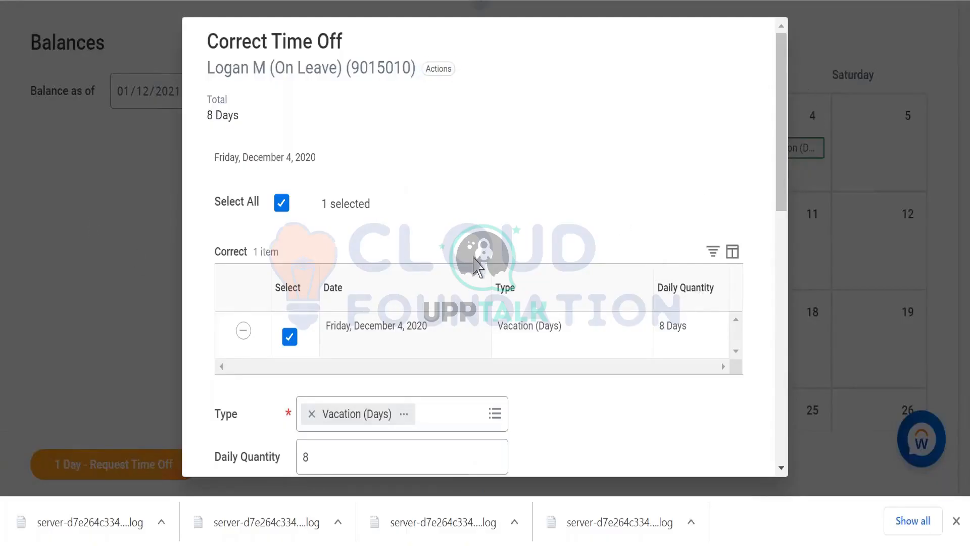
{"action": "scroll", "coordinate": [354, 363], "scroll_direction": "down", "scroll_amount": 2}
{"action": "left_click", "coordinate": [354, 363]}
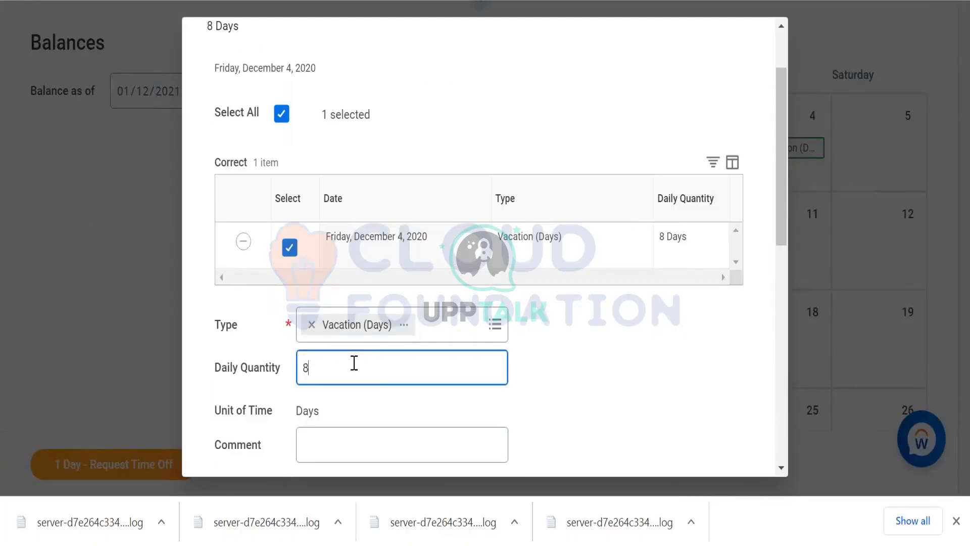
{"action": "type", "text": "0"}
{"action": "scroll", "coordinate": [288, 384], "scroll_direction": "down", "scroll_amount": 4}
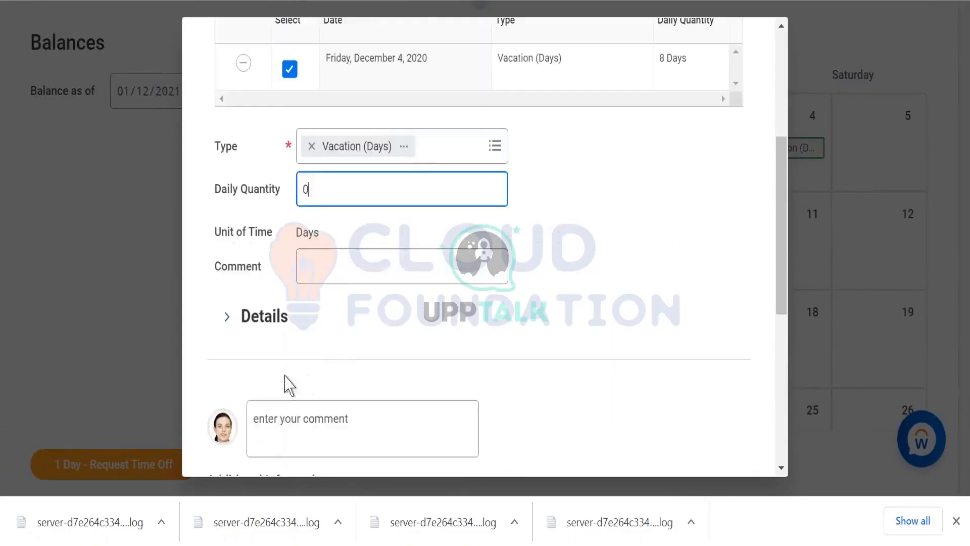
{"action": "scroll", "coordinate": [259, 393], "scroll_direction": "down", "scroll_amount": 6}
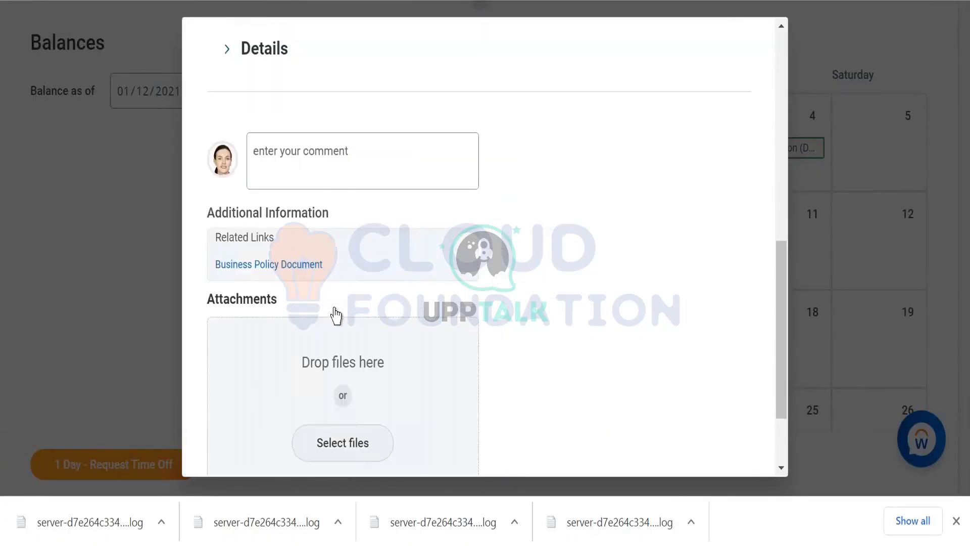
{"action": "scroll", "coordinate": [337, 305], "scroll_direction": "up", "scroll_amount": 5}
{"action": "scroll", "coordinate": [335, 338], "scroll_direction": "down", "scroll_amount": 2}
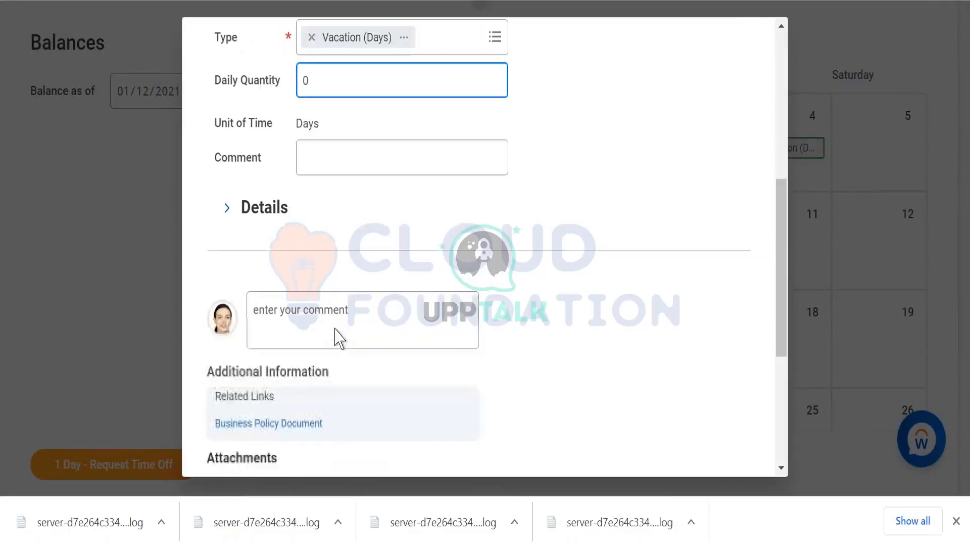
- Add the comment "zdv" to the December 4 vacation correction and submit it
{"action": "left_click", "coordinate": [337, 302]}
{"action": "type", "text": "zdv"}
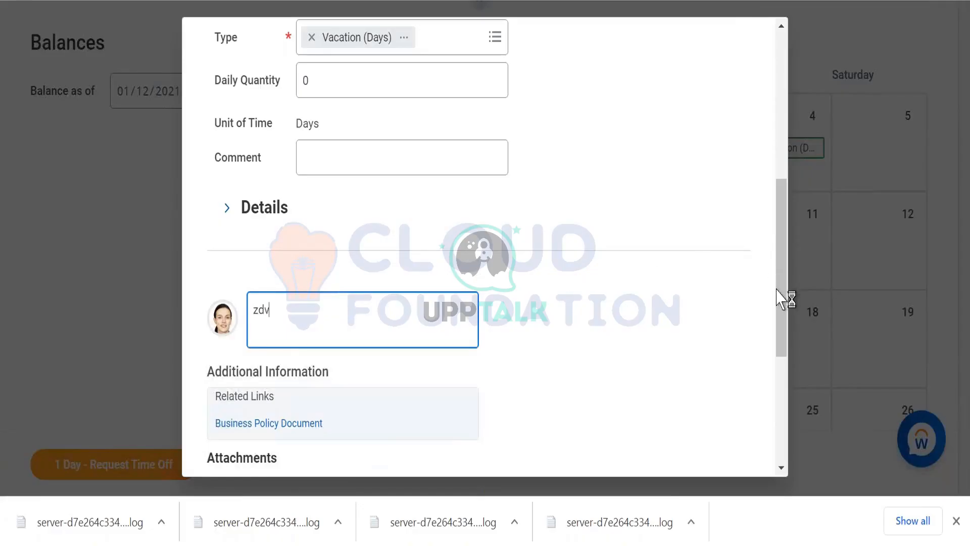
{"action": "left_click_drag", "start_coordinate": [782, 329], "coordinate": [723, 472]}
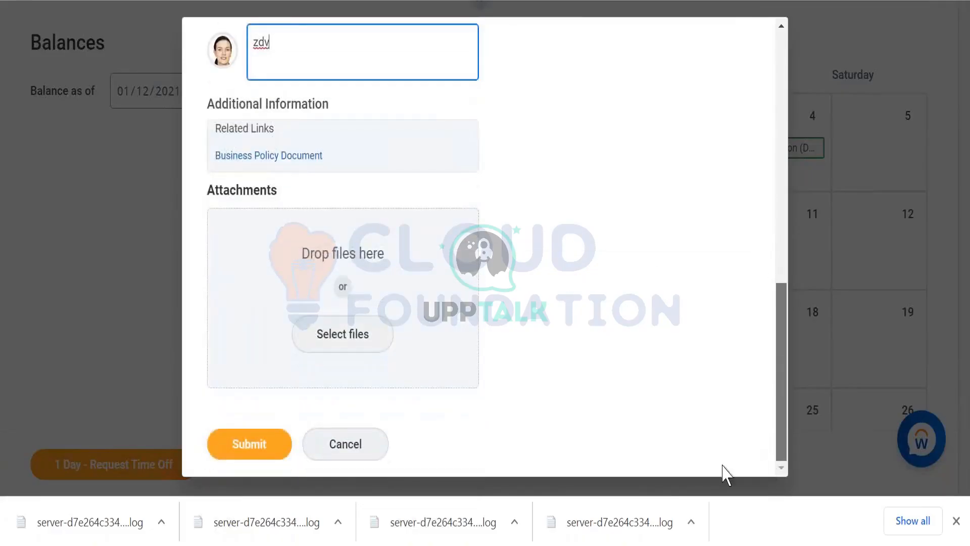
{"action": "left_click", "coordinate": [253, 446]}
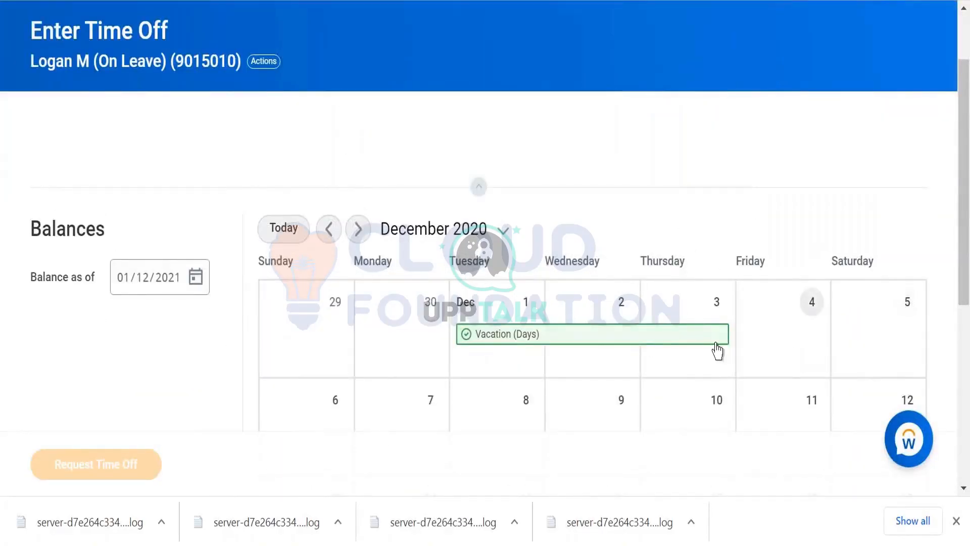
- Open the December 1–3 vacation entry for correction and remove its daily rows, starting with December 1 and 2
{"action": "left_click", "coordinate": [534, 348]}
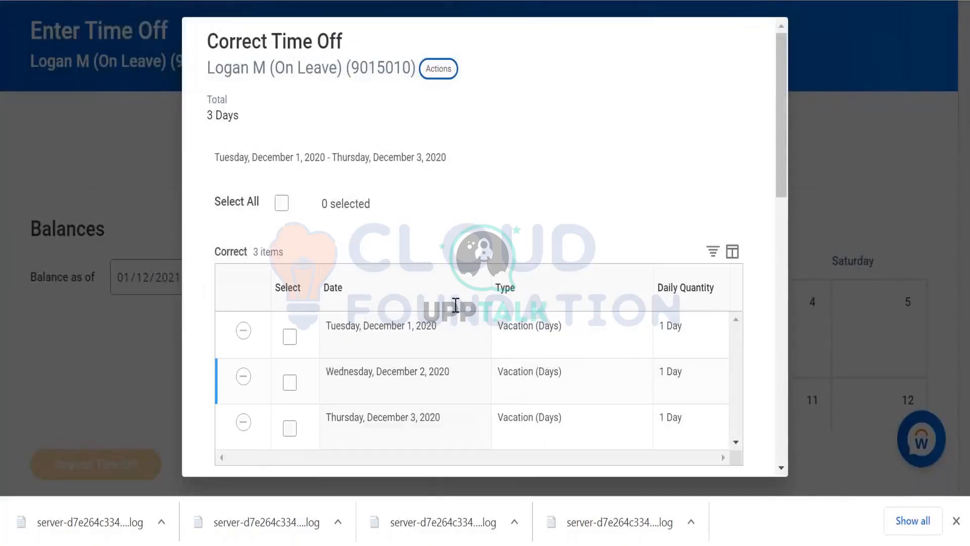
{"action": "scroll", "coordinate": [669, 242], "scroll_direction": "down", "scroll_amount": 2}
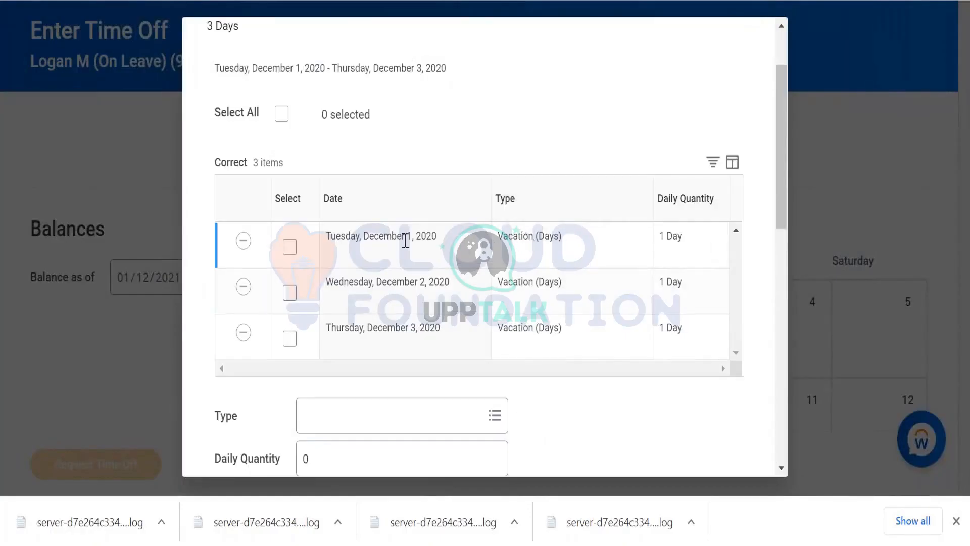
{"action": "left_click", "coordinate": [237, 243]}
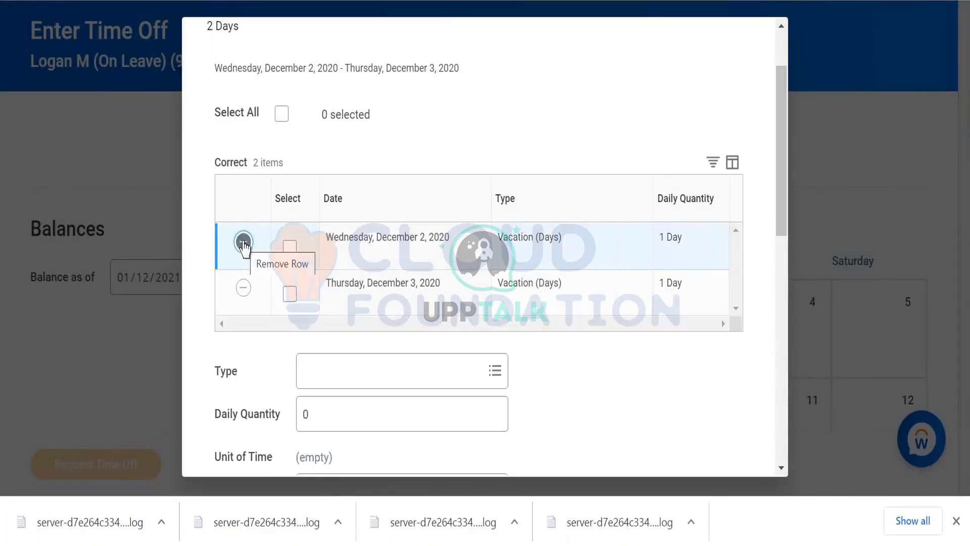
{"action": "left_click", "coordinate": [243, 241]}
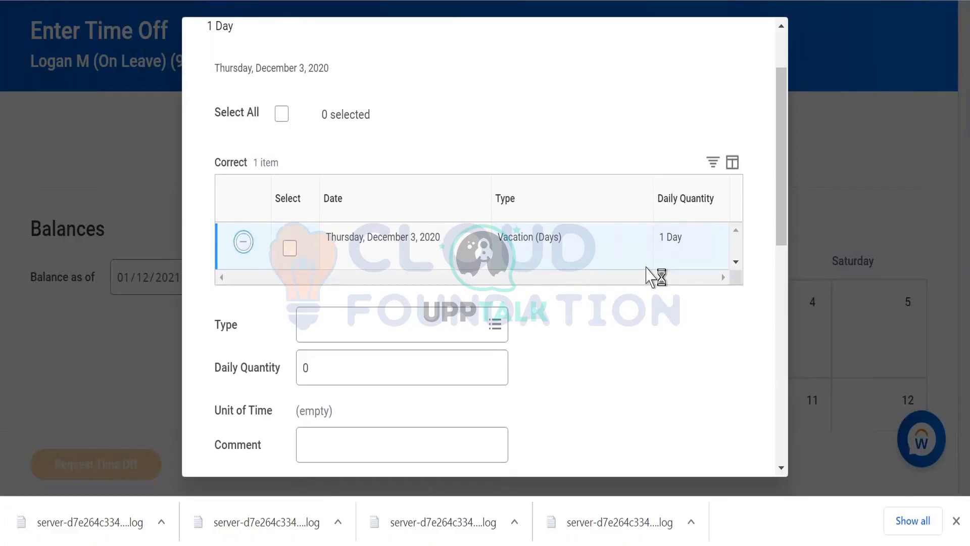
- Add the comment "as" to the December 1–3 correction, submit it, and return to the December 2020 calendar
{"action": "scroll", "coordinate": [653, 275], "scroll_direction": "down", "scroll_amount": 5}
{"action": "scroll", "coordinate": [641, 275], "scroll_direction": "down", "scroll_amount": 5}
{"action": "left_click", "coordinate": [333, 75]}
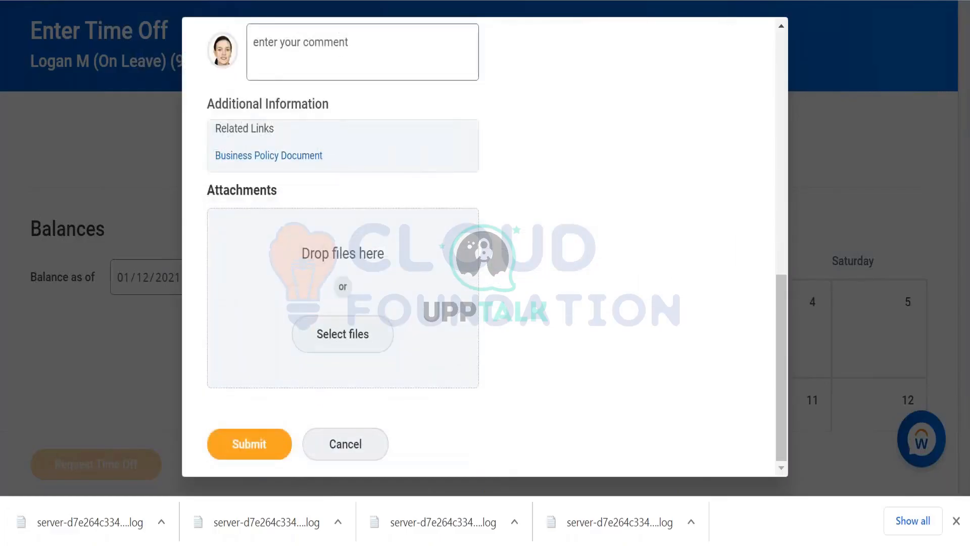
{"action": "type", "text": "asdg"}
{"action": "left_click", "coordinate": [249, 443]}
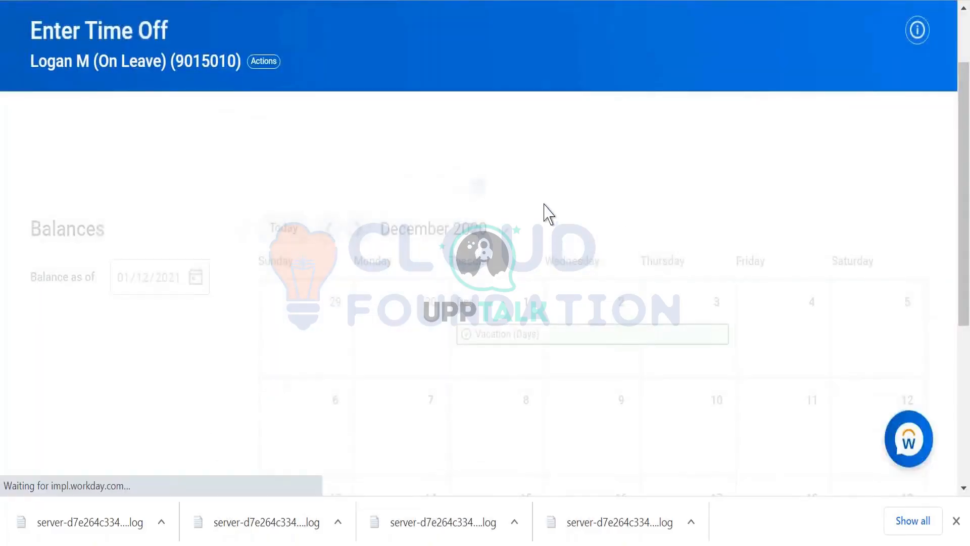
{"action": "scroll", "coordinate": [491, 209], "scroll_direction": "down", "scroll_amount": 2}
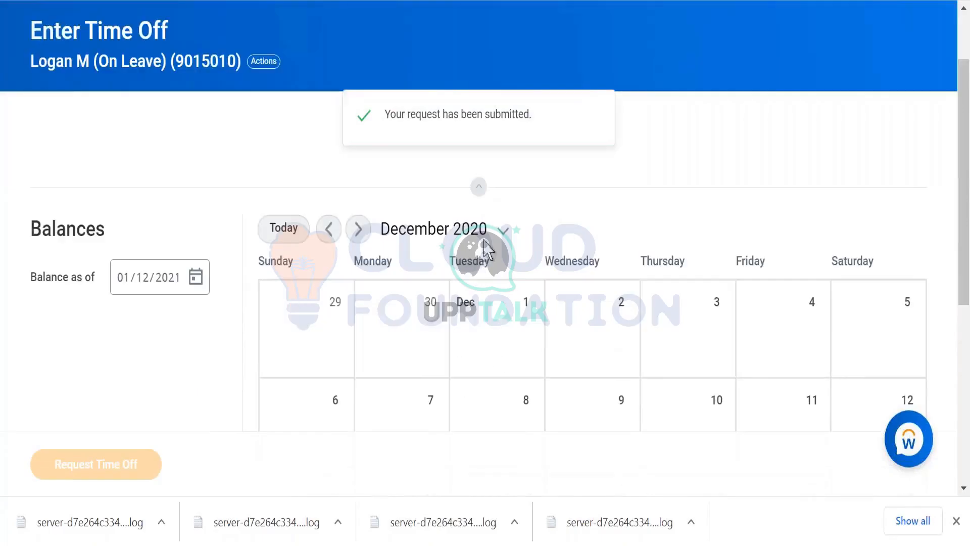
- Start a one-day time off request for Tuesday, December 1, 2020 with the first Vacation (Days) type
{"action": "left_click", "coordinate": [498, 361]}
{"action": "left_click", "coordinate": [126, 462]}
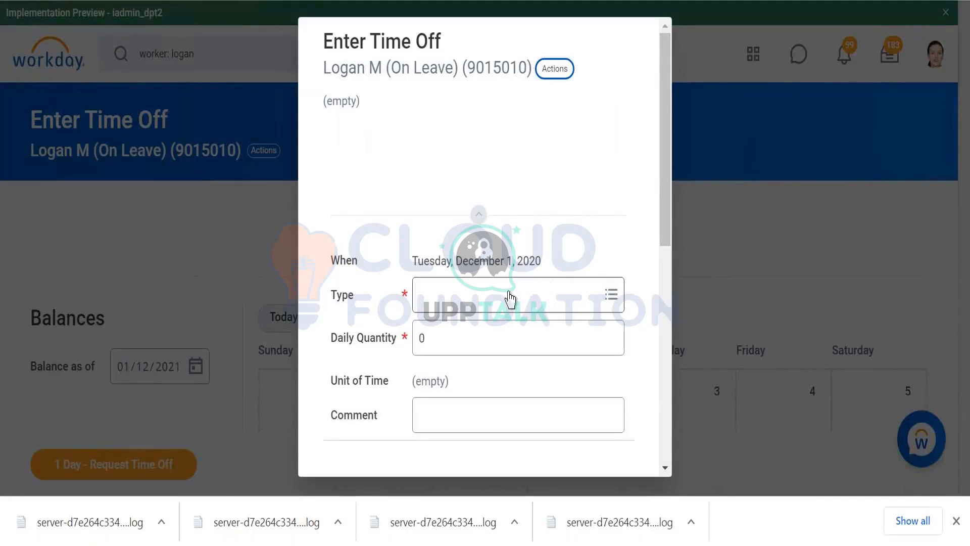
{"action": "left_click", "coordinate": [344, 295]}
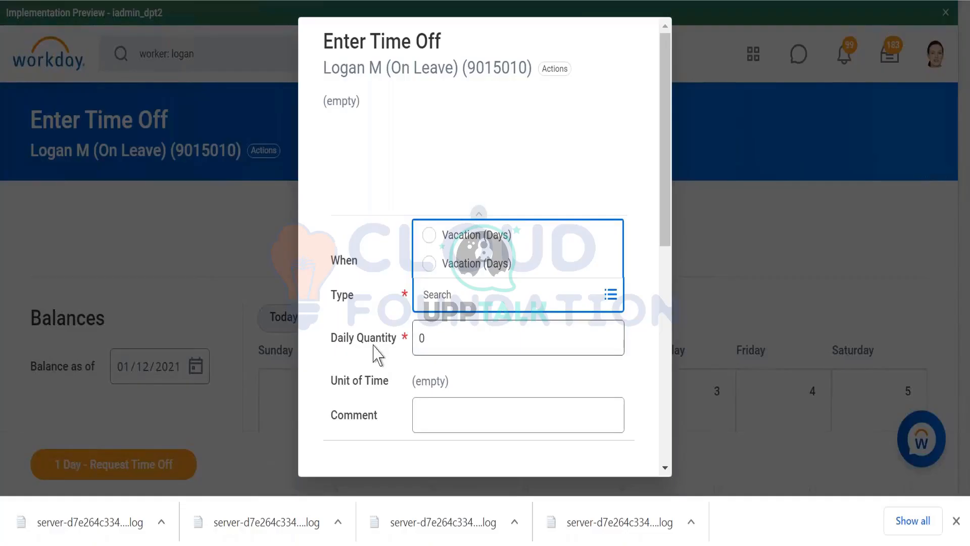
{"action": "left_click", "coordinate": [481, 236]}
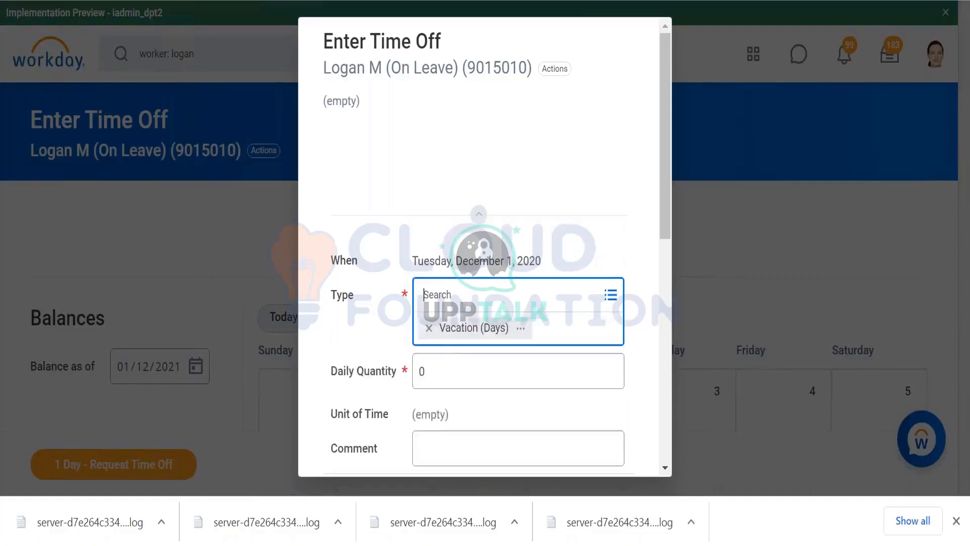
- Set the December 1 request's daily quantity to 1, add the comment "test", and submit it
{"action": "key", "text": "Tab"}
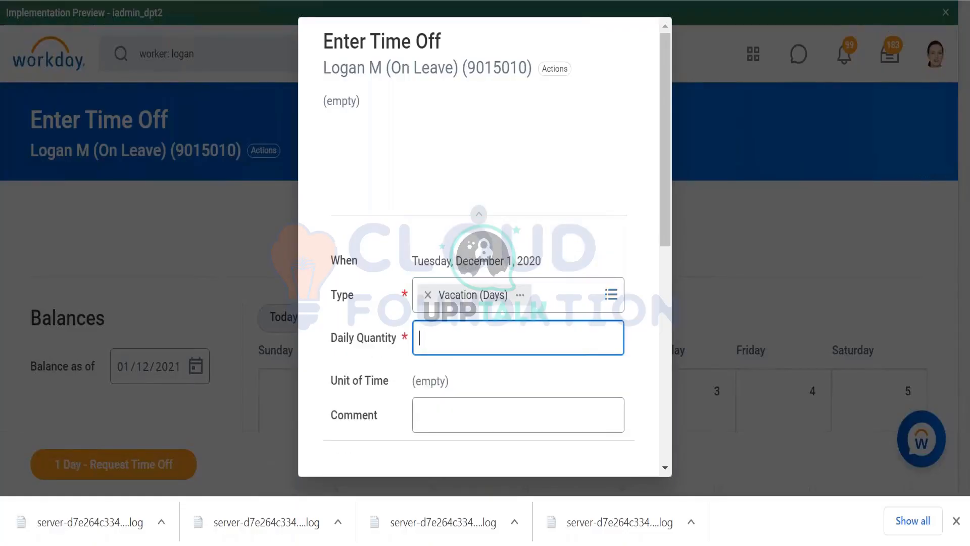
{"action": "scroll", "coordinate": [429, 334], "scroll_direction": "down", "scroll_amount": 5}
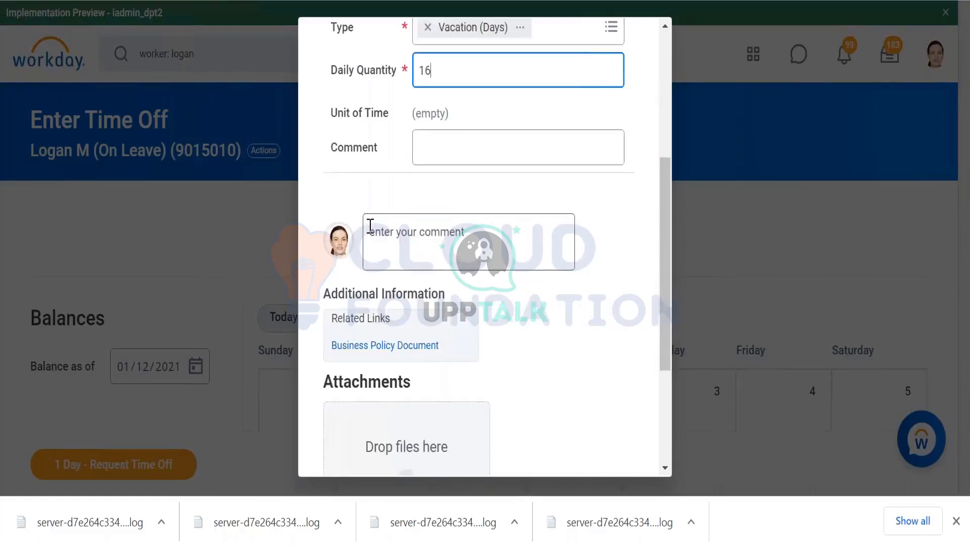
{"action": "key", "text": "BackSpace"}
{"action": "left_click", "coordinate": [386, 241]}
{"action": "type", "text": "test"}
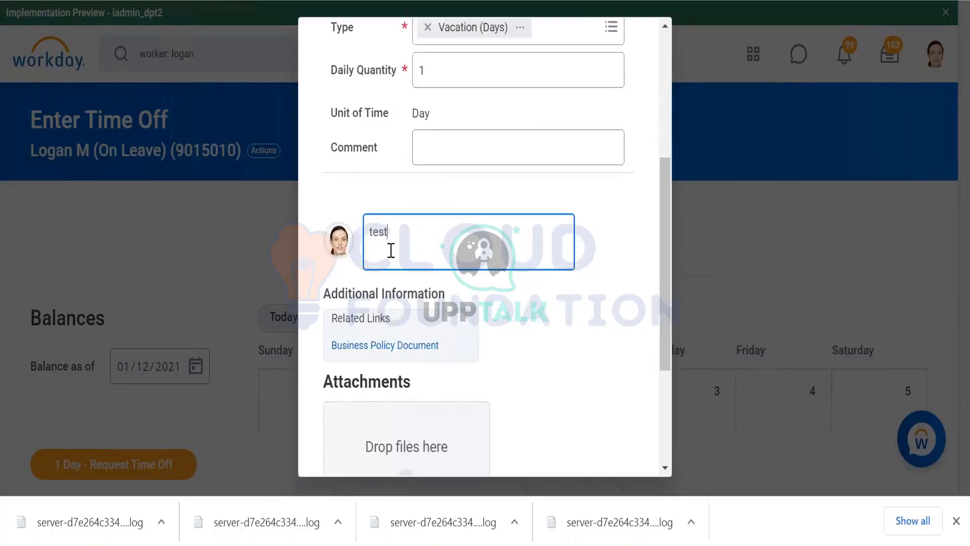
{"action": "scroll", "coordinate": [391, 250], "scroll_direction": "down", "scroll_amount": 3}
{"action": "left_click", "coordinate": [376, 441]}
{"action": "scroll", "coordinate": [520, 287], "scroll_direction": "up", "scroll_amount": 4}
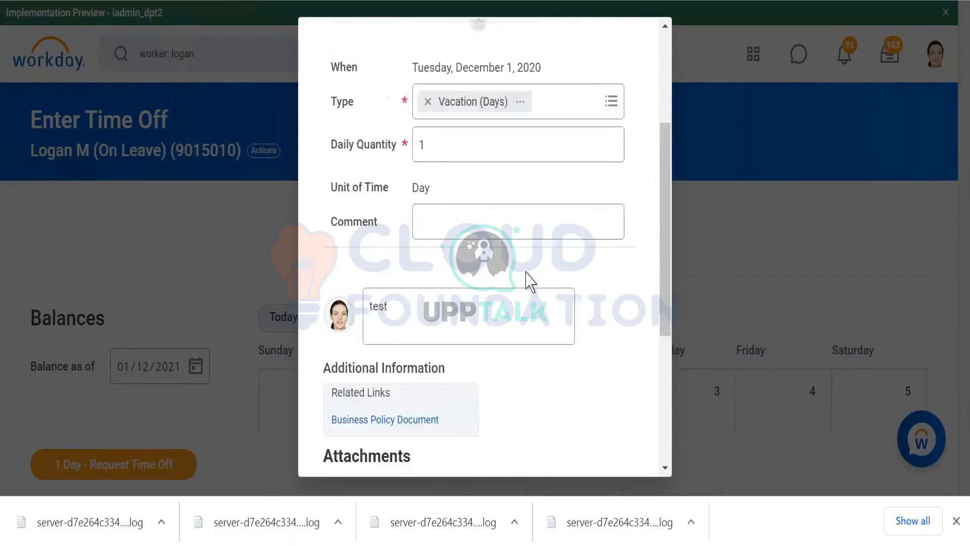
{"action": "scroll", "coordinate": [528, 279], "scroll_direction": "up", "scroll_amount": 3}
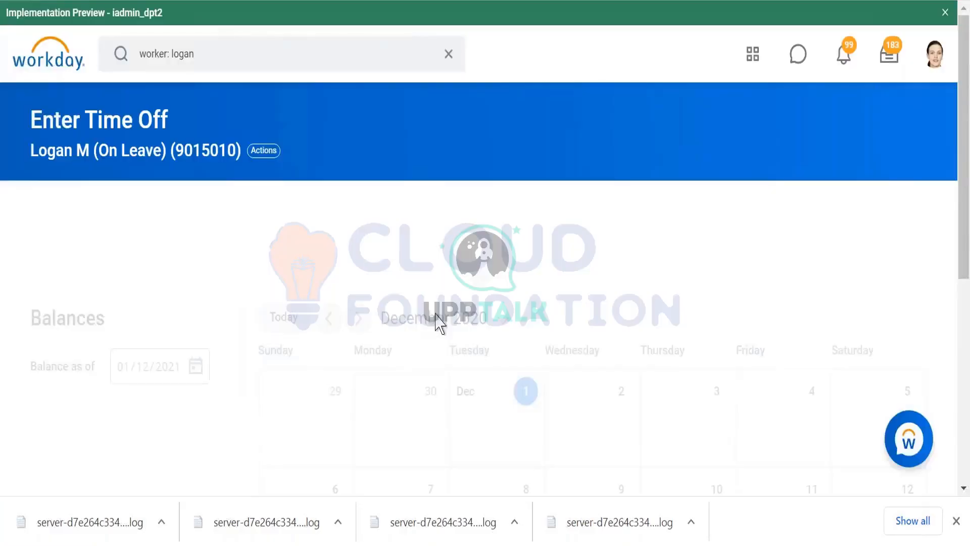
{"action": "scroll", "coordinate": [464, 272], "scroll_direction": "down", "scroll_amount": 1}
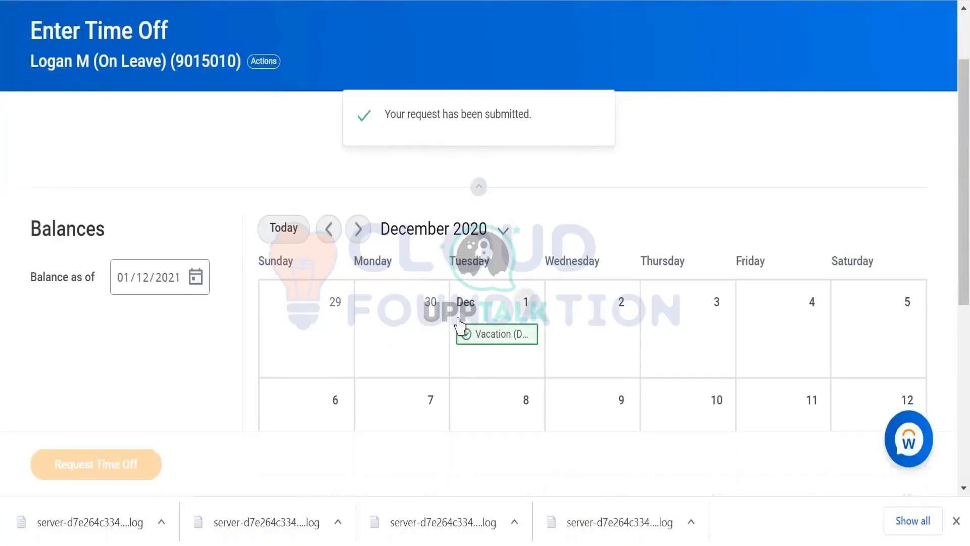
- Open the December 1 vacation entry in the calendar and review its type, daily quantity and comment fields for correction
{"action": "left_click", "coordinate": [494, 344]}
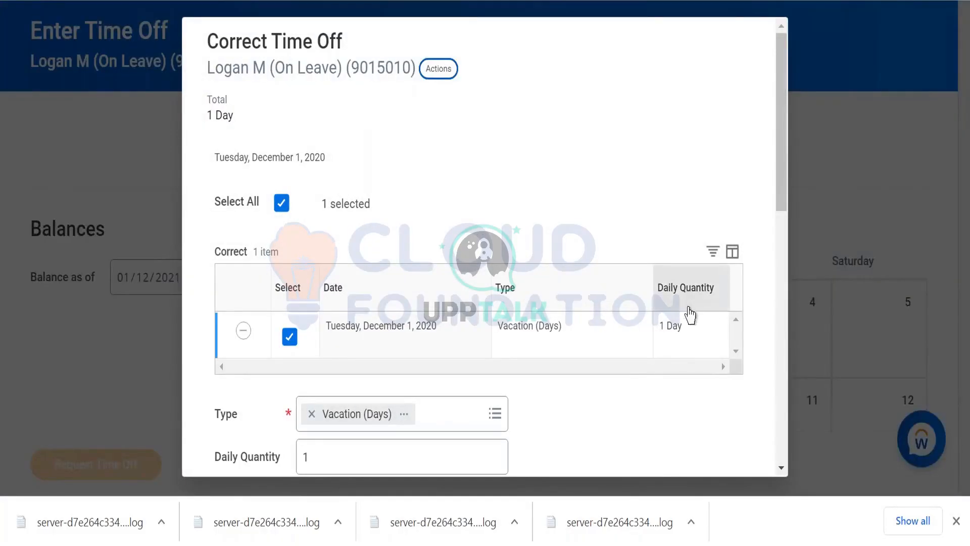
{"action": "scroll", "coordinate": [433, 280], "scroll_direction": "down", "scroll_amount": 2}
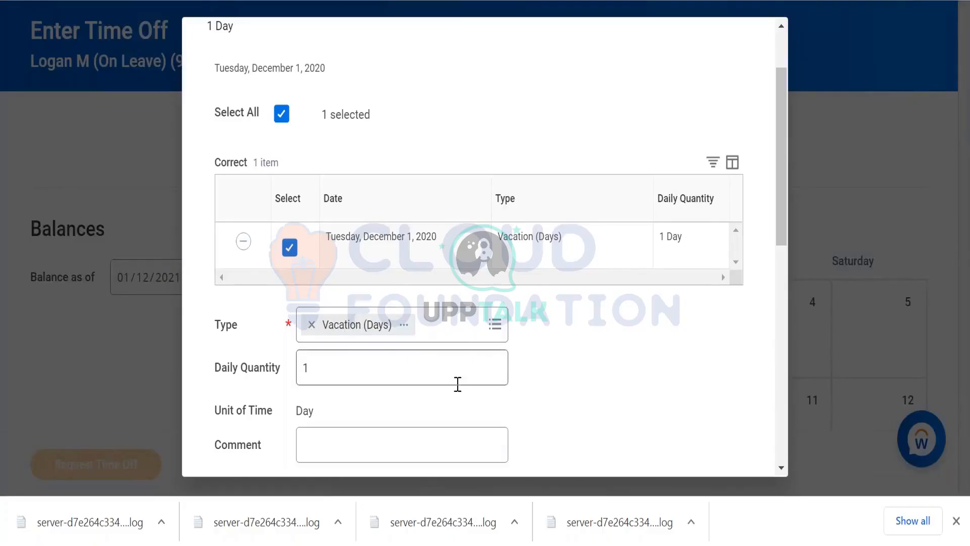
{"action": "scroll", "coordinate": [468, 378], "scroll_direction": "down", "scroll_amount": 5}
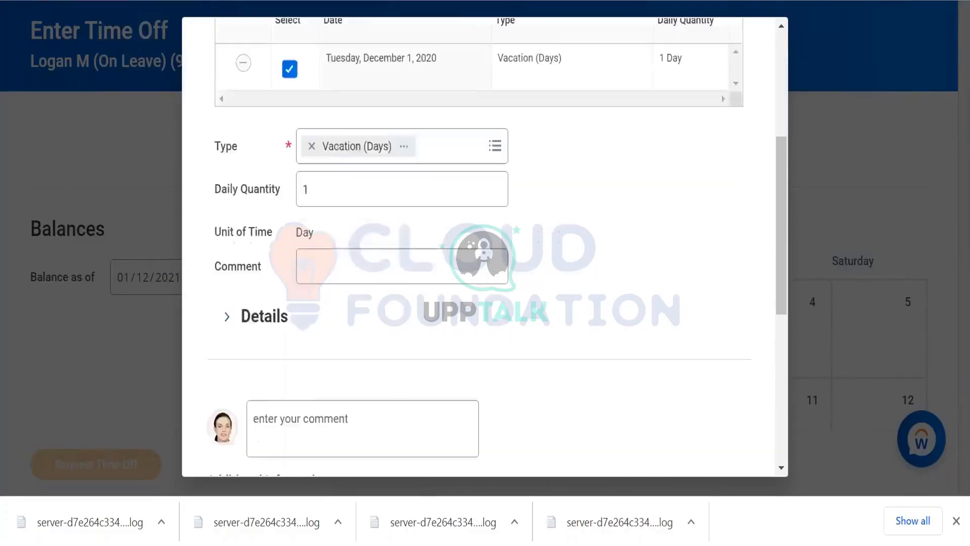
{"action": "scroll", "coordinate": [469, 389], "scroll_direction": "up", "scroll_amount": 7}
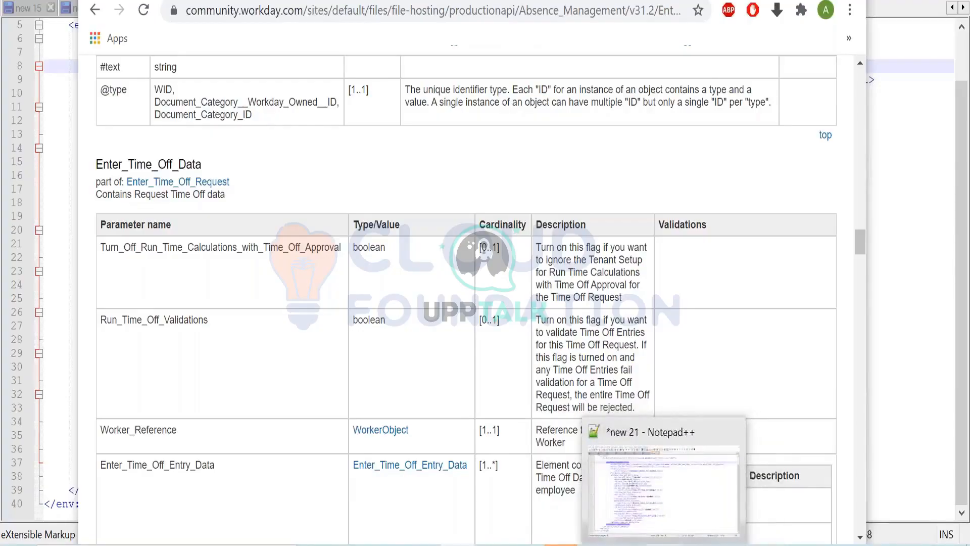
- Compare the request XML in Notepad++ with the Enter_Time_Off_Data parameters in the API documentation, including the flags' cardinality and descriptions
{"action": "left_click", "coordinate": [663, 545]}
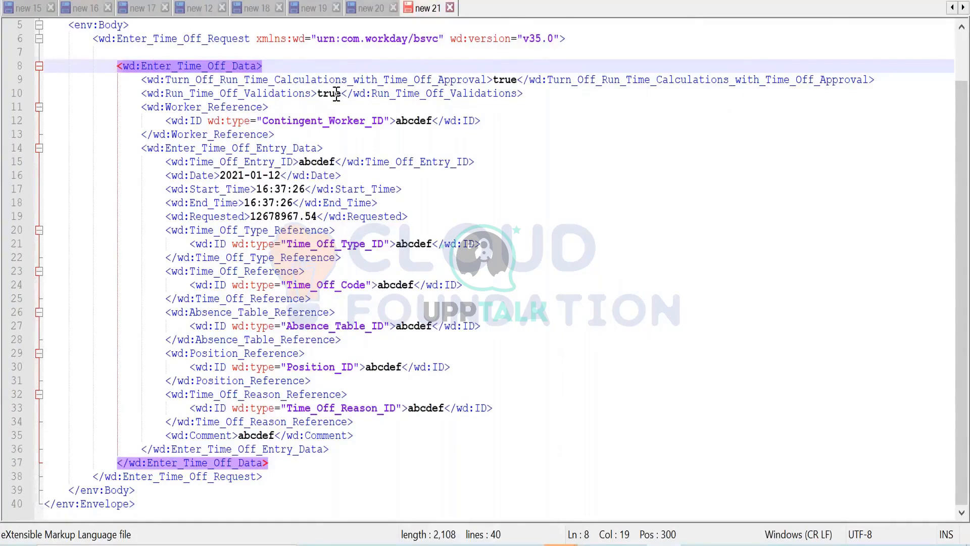
{"action": "key", "text": "alt+Tab"}
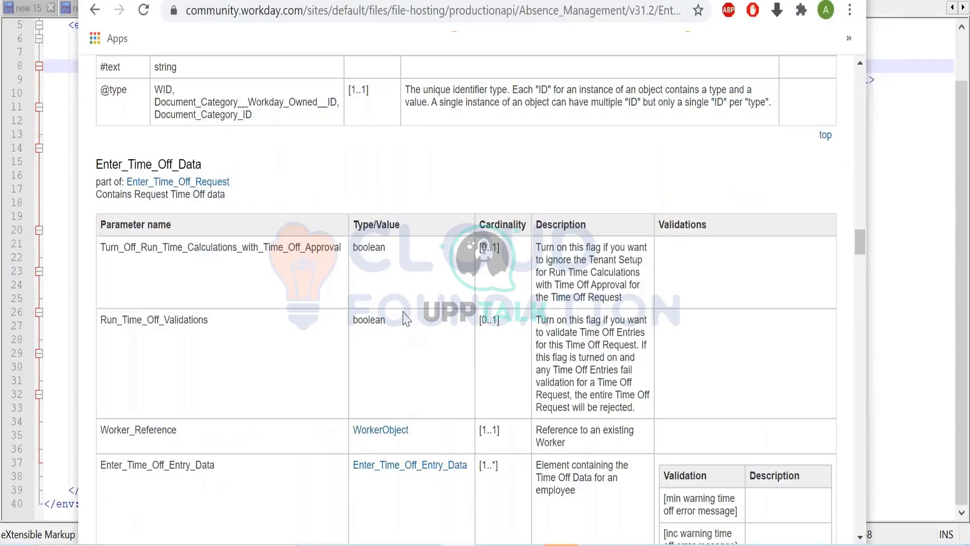
{"action": "scroll", "coordinate": [406, 318], "scroll_direction": "down", "scroll_amount": 2}
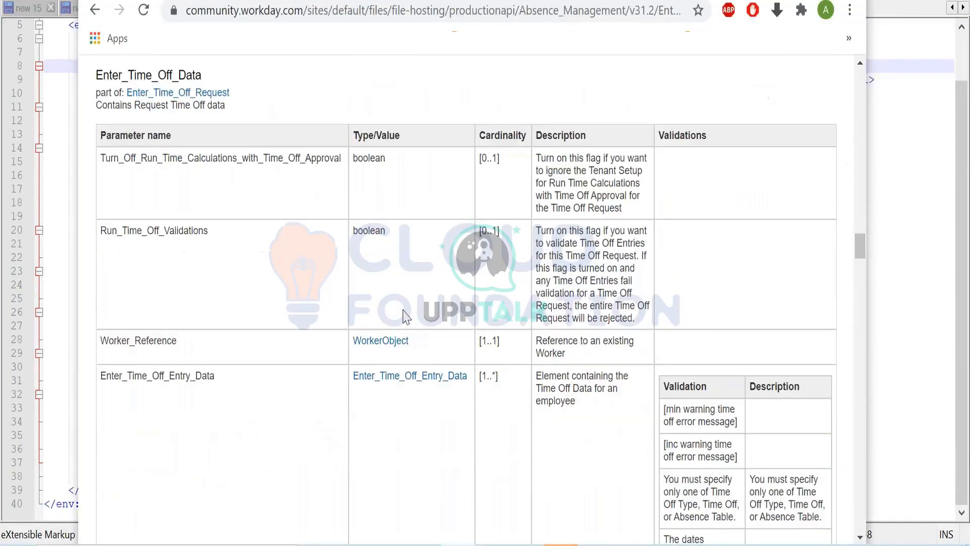
{"action": "scroll", "coordinate": [407, 318], "scroll_direction": "down", "scroll_amount": 2}
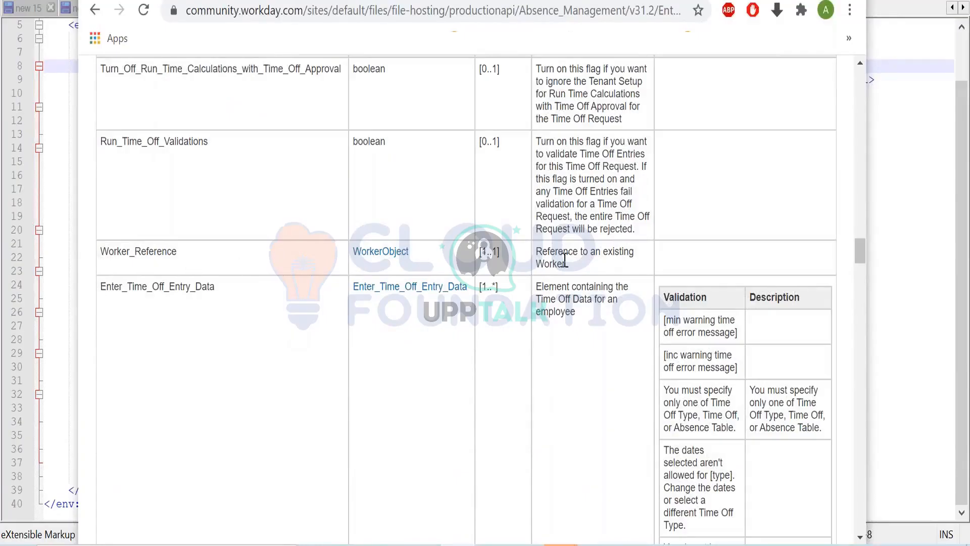
- Return to the XML in Notepad++ and examine the Worker_Reference element's Contingent_Worker_ID type
{"action": "key", "text": "alt+Tab"}
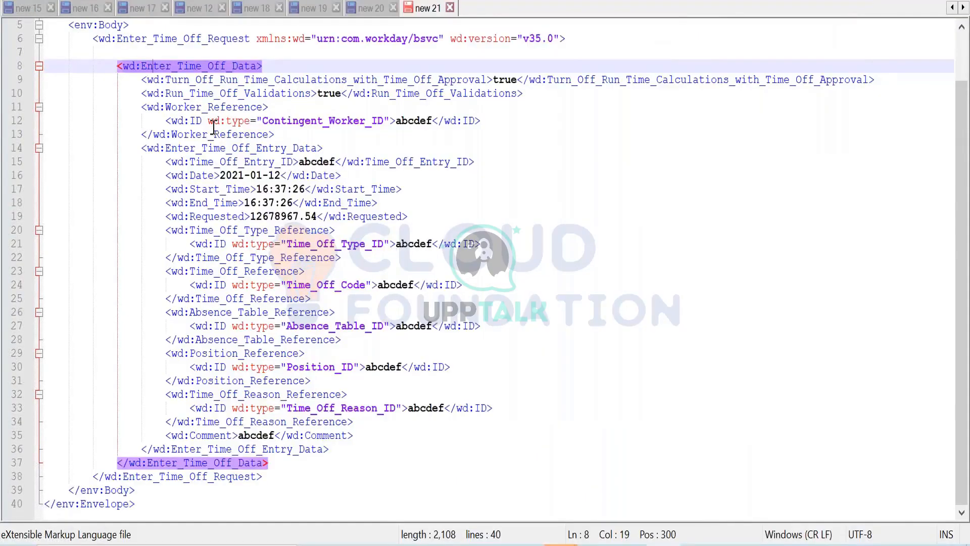
{"action": "left_click", "coordinate": [214, 110]}
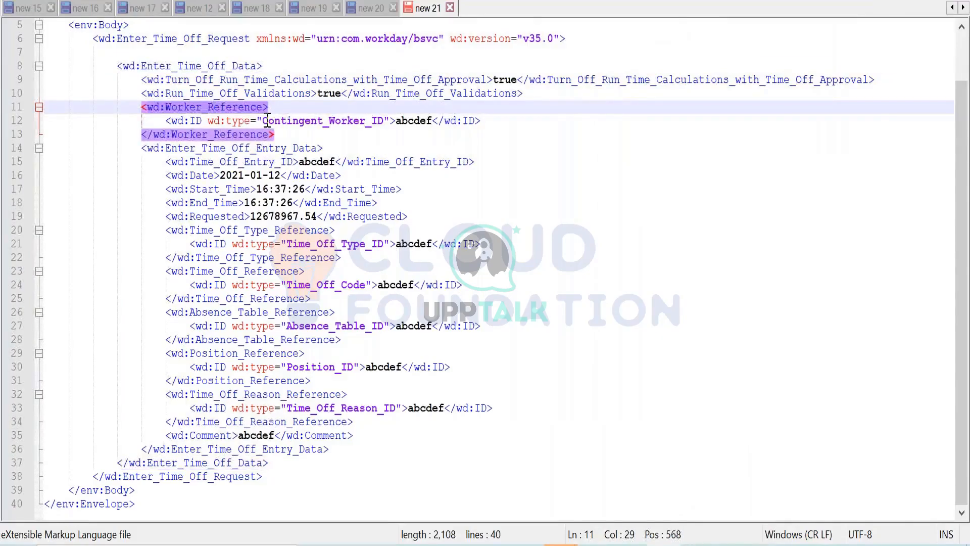
{"action": "left_click_drag", "start_coordinate": [264, 123], "coordinate": [384, 123]}
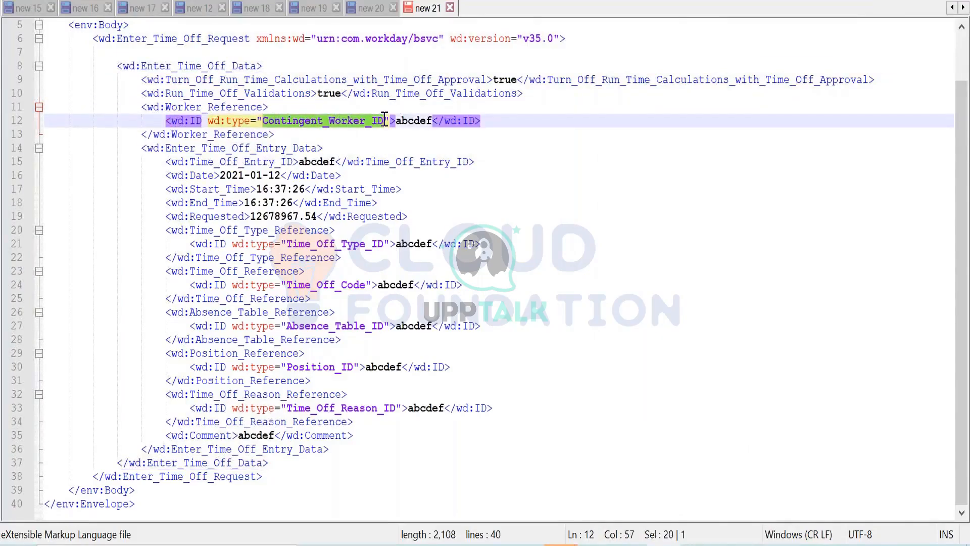
- Switch back to Workday, close the December 1 correction form, and check the worker's Enter Time Off page
{"action": "key", "text": "alt+Tab"}
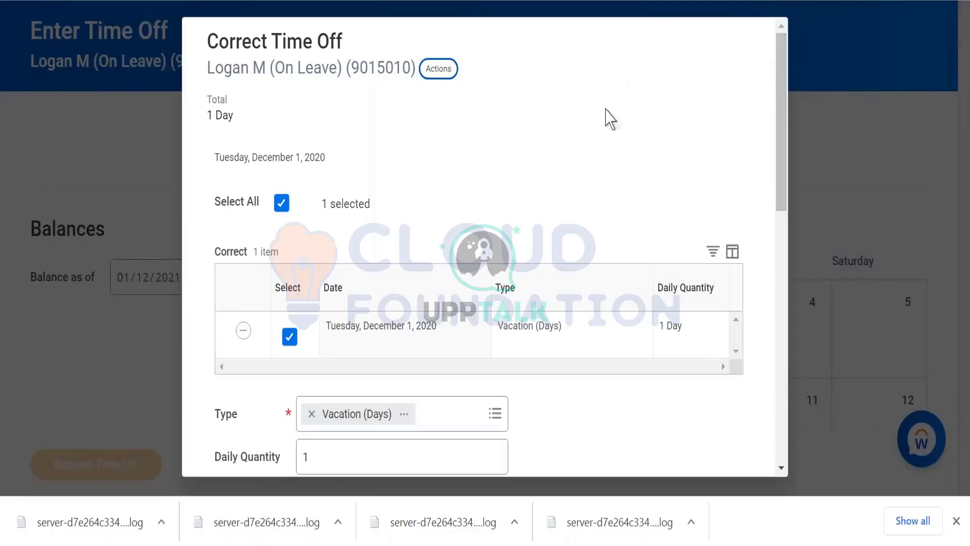
{"action": "left_click", "coordinate": [93, 359]}
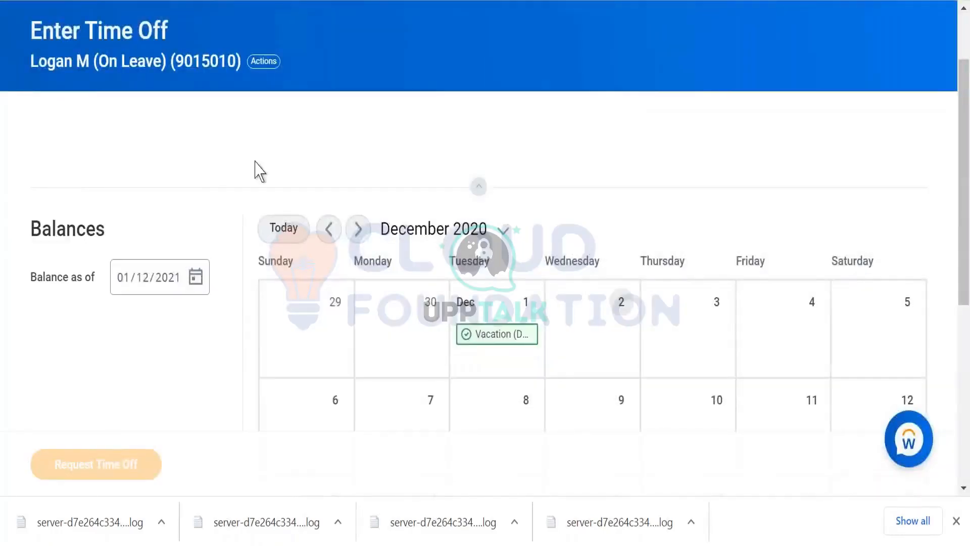
{"action": "scroll", "coordinate": [187, 147], "scroll_direction": "down", "scroll_amount": 5}
{"action": "scroll", "coordinate": [222, 215], "scroll_direction": "up", "scroll_amount": 7}
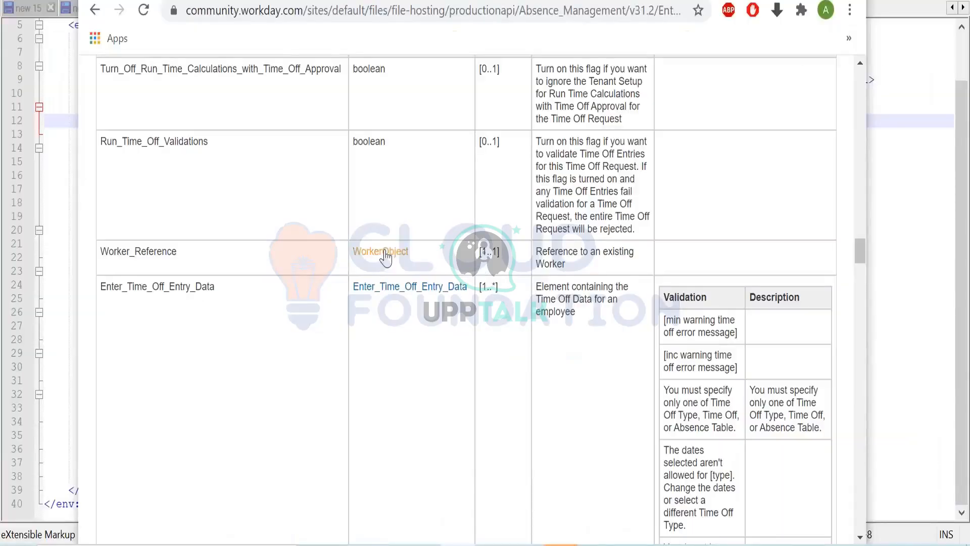
- Look up the WorkerObject ID types in the API documentation and set the XML's Worker_Reference ID type to Employee_ID in Notepad++
{"action": "left_click", "coordinate": [382, 252]}
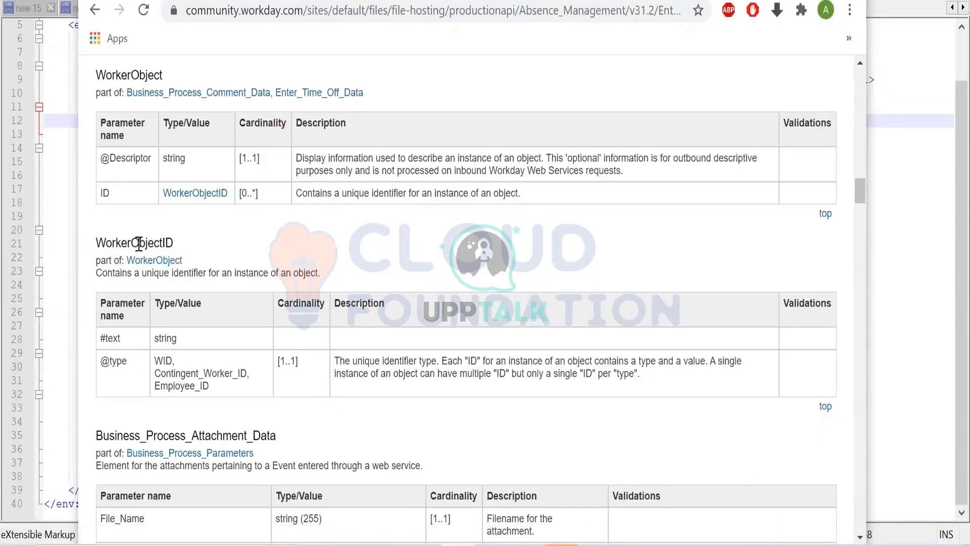
{"action": "double_click", "coordinate": [160, 361]}
{"action": "left_click_drag", "start_coordinate": [156, 373], "coordinate": [245, 371]}
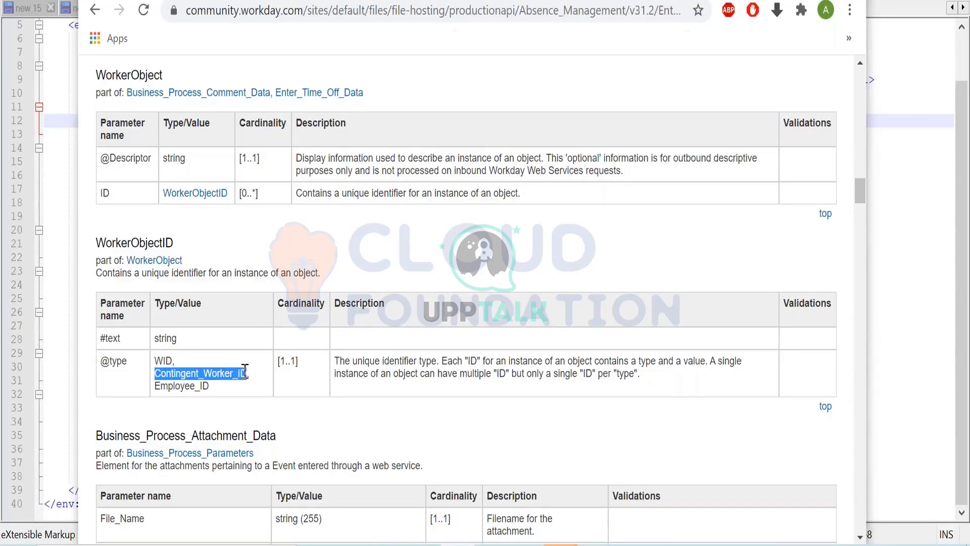
{"action": "left_click_drag", "start_coordinate": [156, 386], "coordinate": [211, 387]}
{"action": "key", "text": "ctrl+c"}
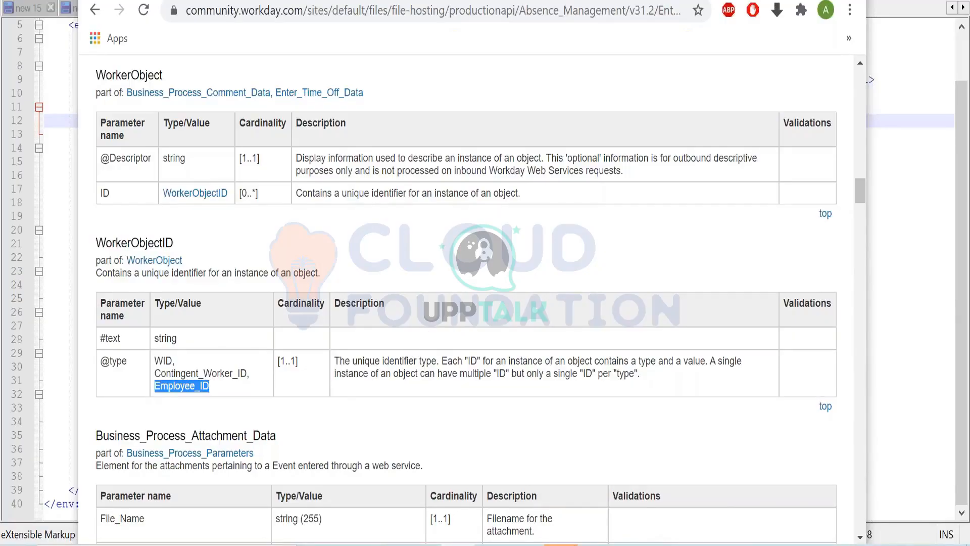
{"action": "left_click", "coordinate": [662, 545]}
{"action": "left_click", "coordinate": [335, 136]}
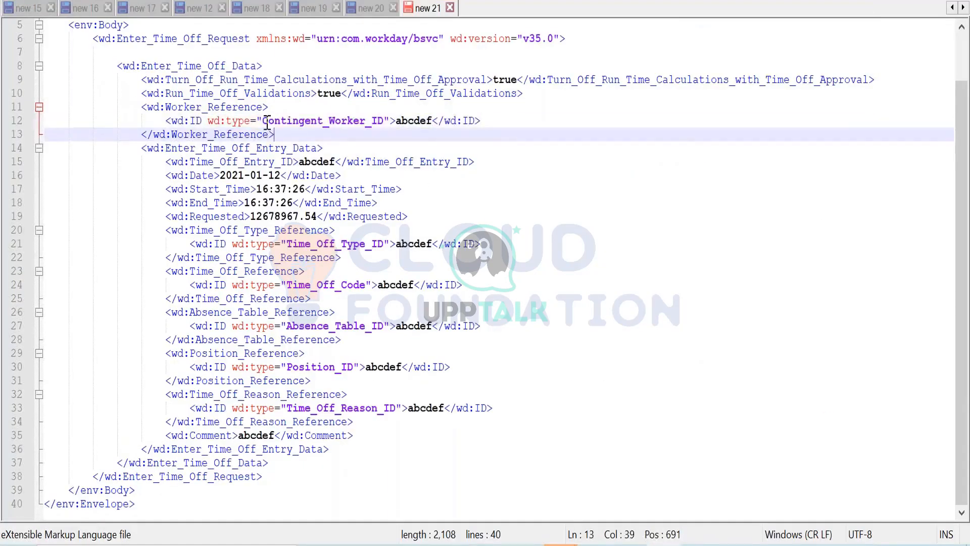
{"action": "left_click_drag", "start_coordinate": [262, 122], "coordinate": [385, 122]}
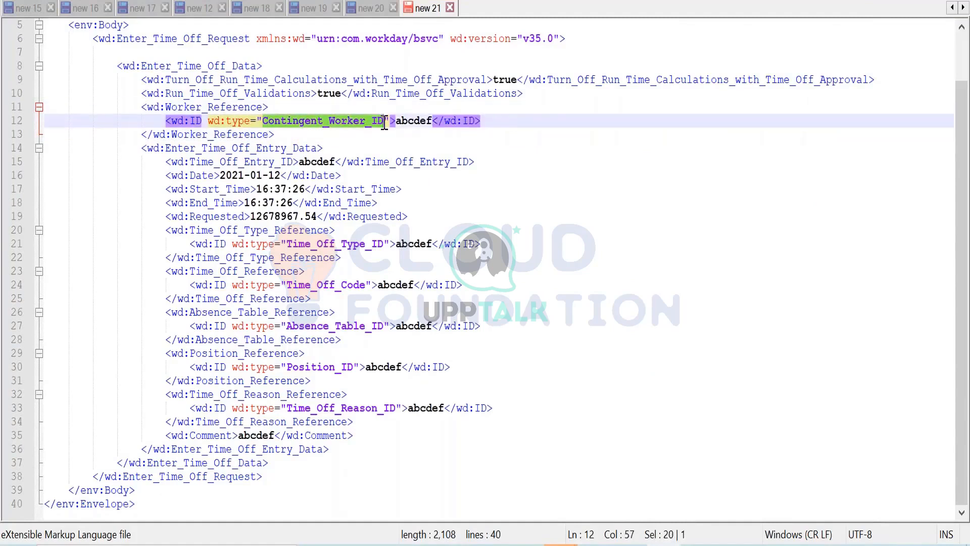
{"action": "key", "text": "ctrl+v"}
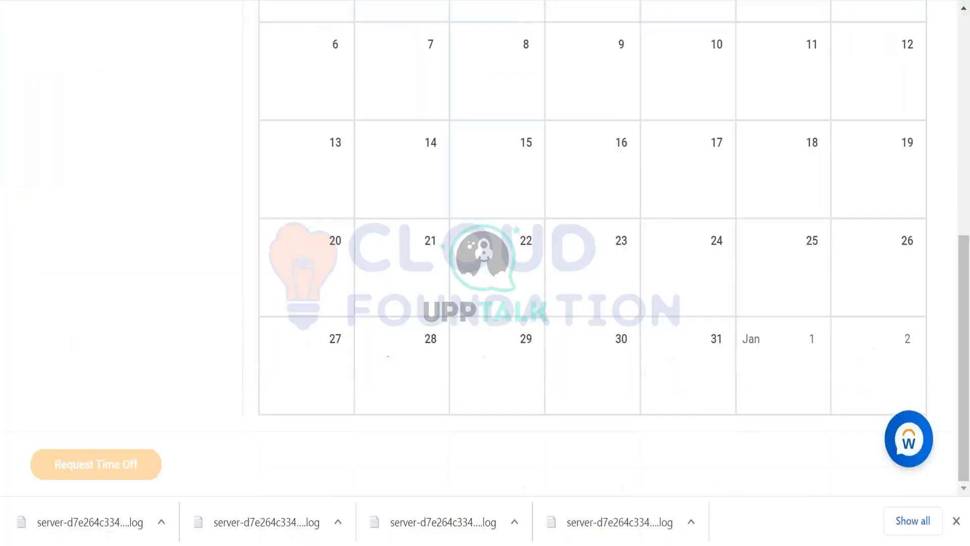
- Switch to Workday and rerun the worker search to look up the worker's employee ID
{"action": "scroll", "coordinate": [243, 261], "scroll_direction": "up", "scroll_amount": 10}
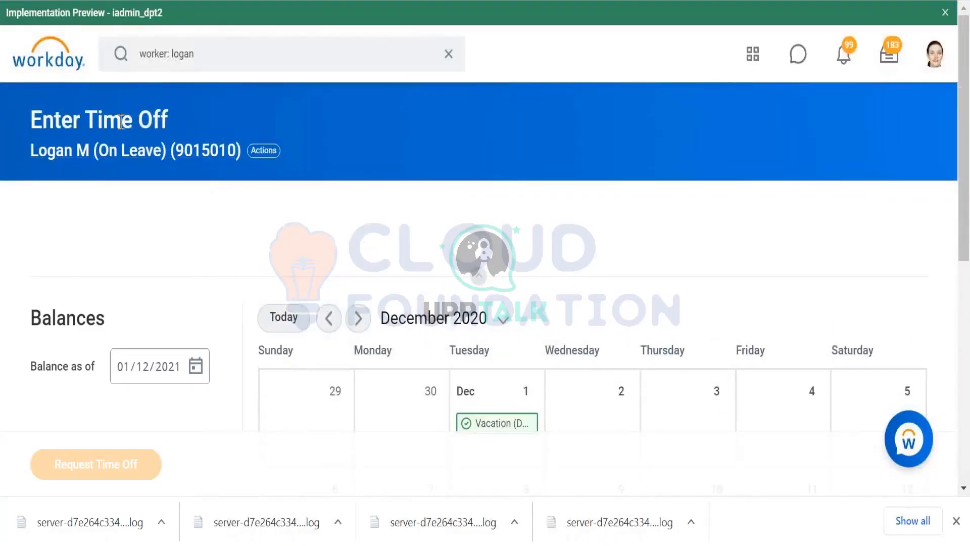
{"action": "left_click", "coordinate": [214, 58]}
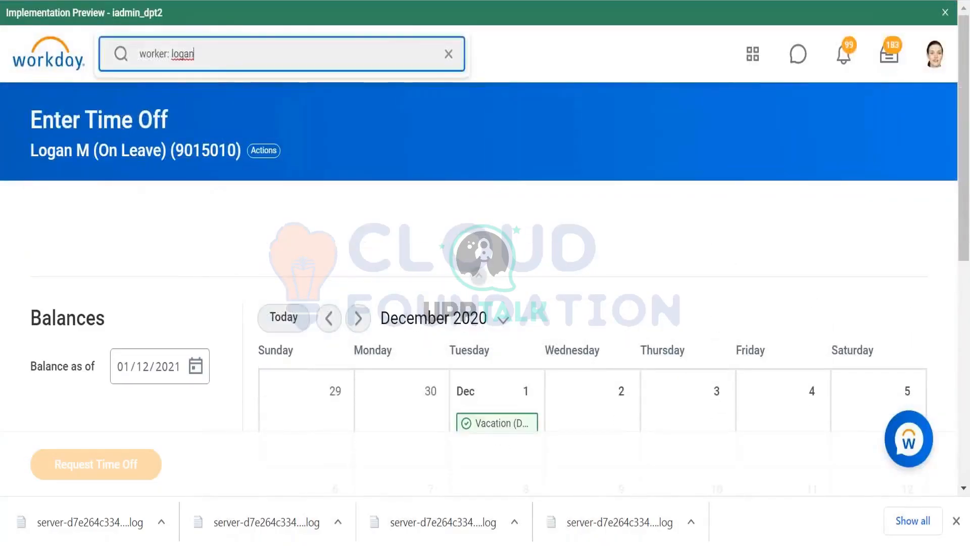
{"action": "key", "text": "Return"}
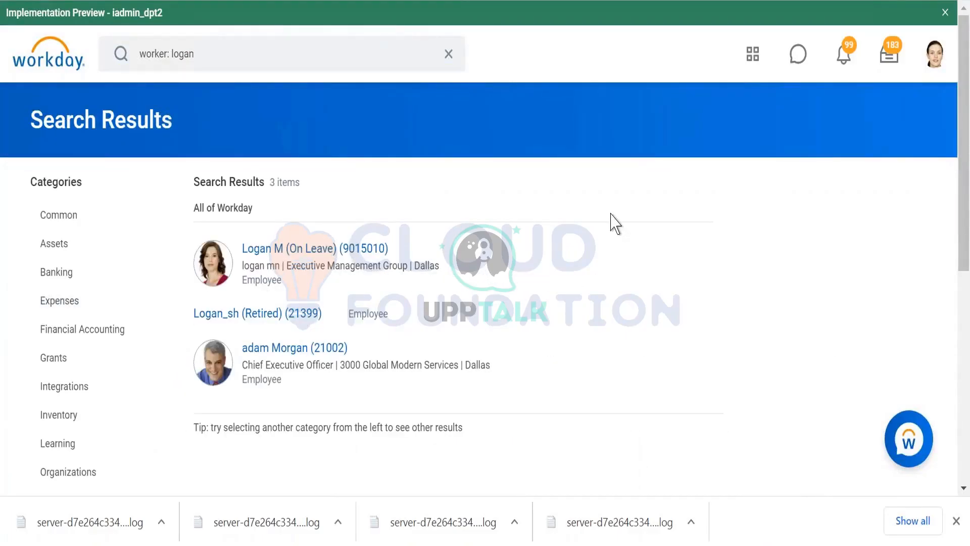
- Replace the Worker_Reference placeholder in the Notepad++ XML with the worker's employee ID and check it against the Workday search results
{"action": "key", "text": "alt+Tab"}
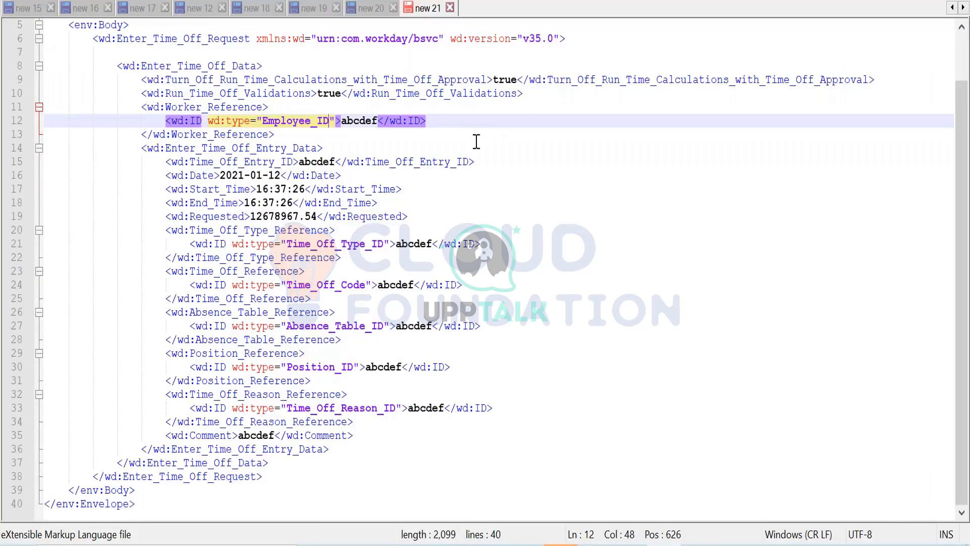
{"action": "left_click", "coordinate": [309, 163]}
{"action": "double_click", "coordinate": [352, 121]}
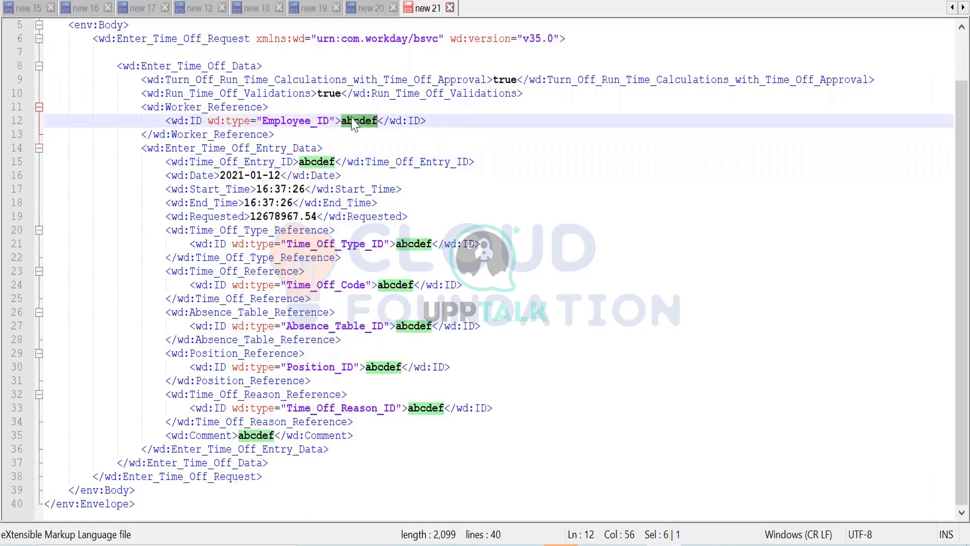
{"action": "type", "text": "901"}
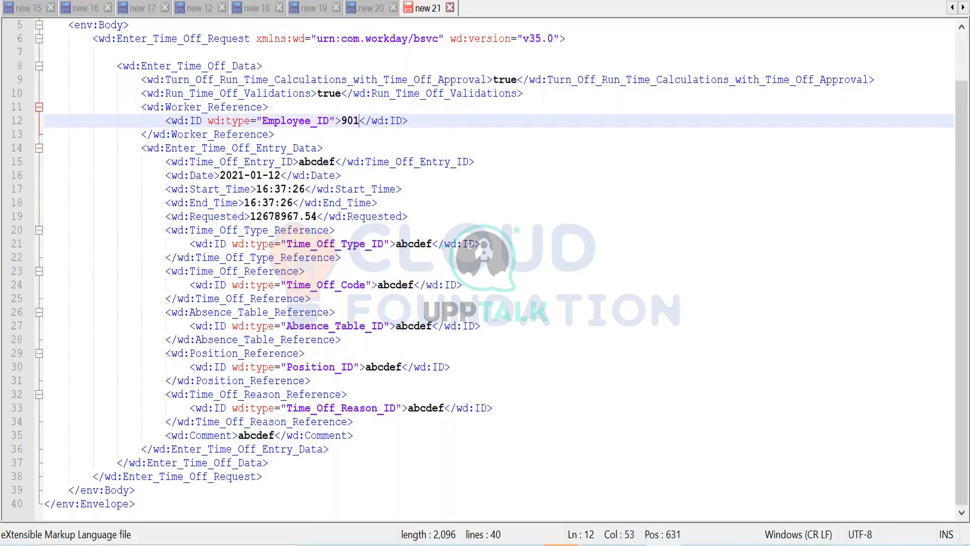
{"action": "type", "text": "5010"}
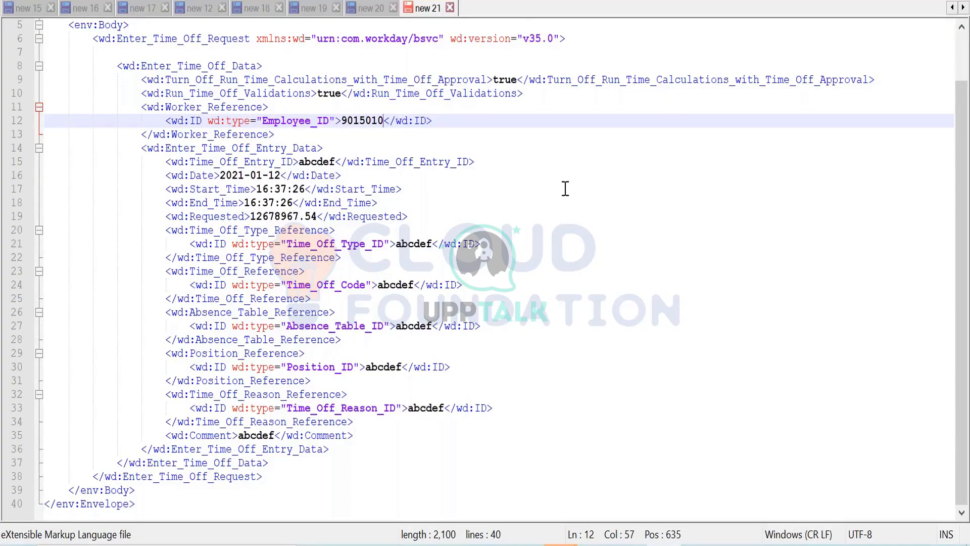
{"action": "key", "text": "alt+Tab"}
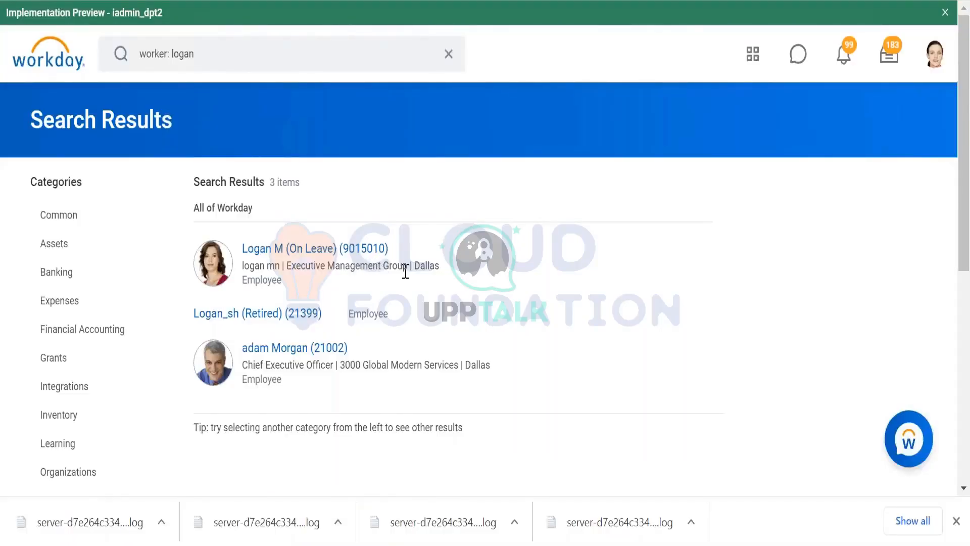
{"action": "key", "text": "alt+Tab"}
{"action": "key", "text": "alt+Tab"}
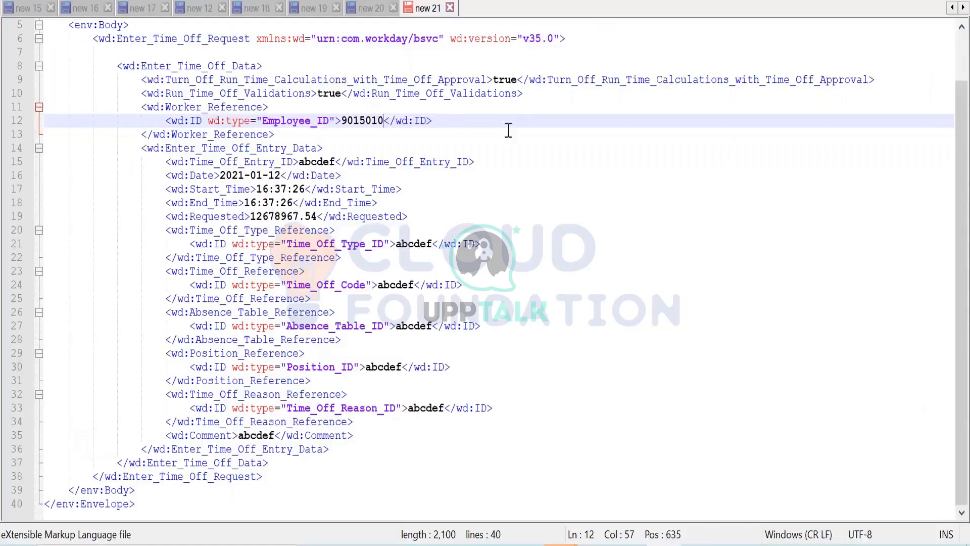
- Examine the Enter_Time_Off_Entry_Data block in the XML and select the Time_Off_Entry_ID placeholder value
{"action": "left_click", "coordinate": [222, 147]}
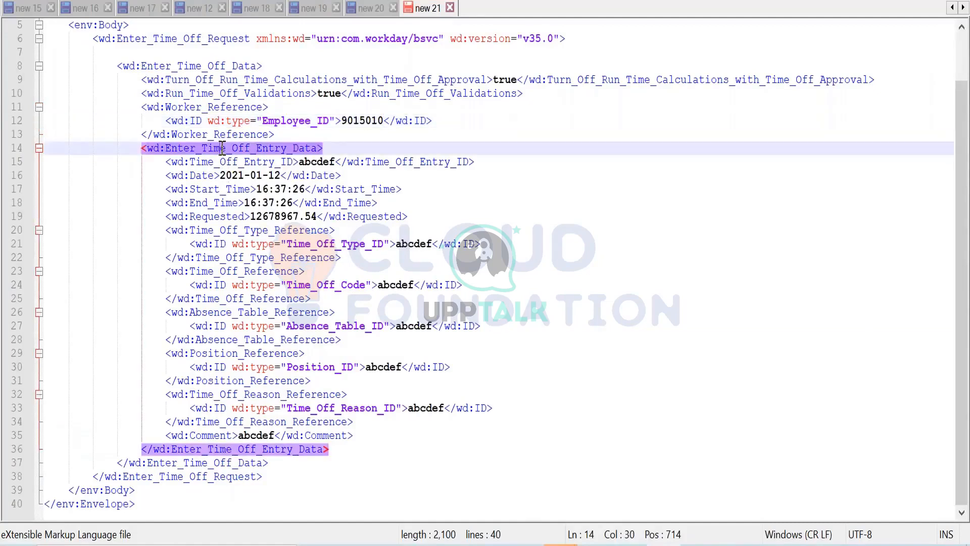
{"action": "left_click", "coordinate": [245, 162]}
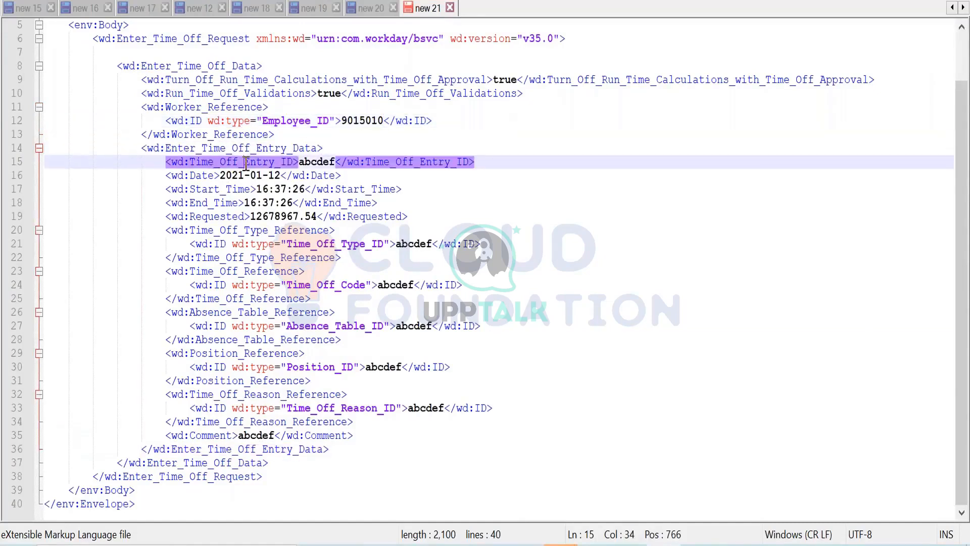
{"action": "double_click", "coordinate": [310, 161]}
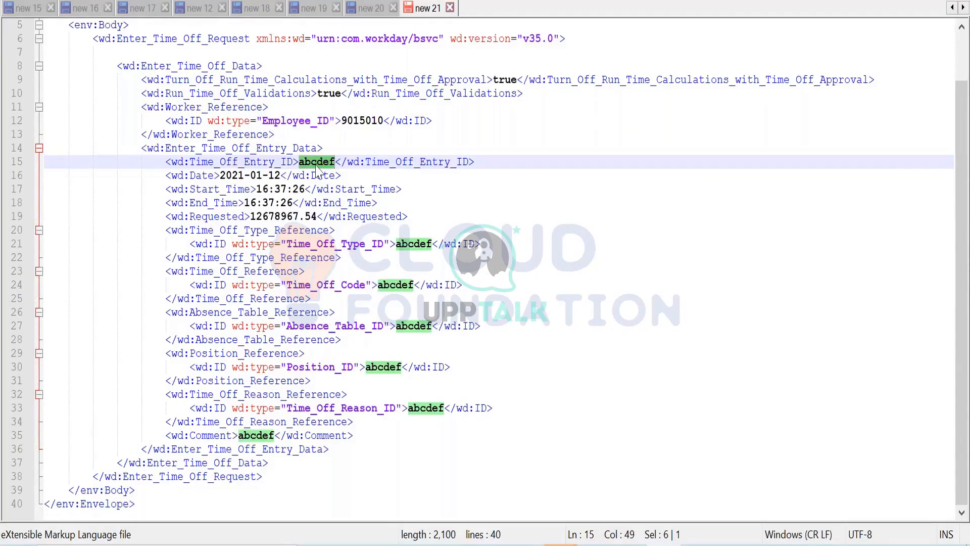
- Switch to the API documentation and go through Enter_Time_Off_Data to the Enter_Time_Off_Entry_Data parameter definitions
{"action": "key", "text": "alt+Tab"}
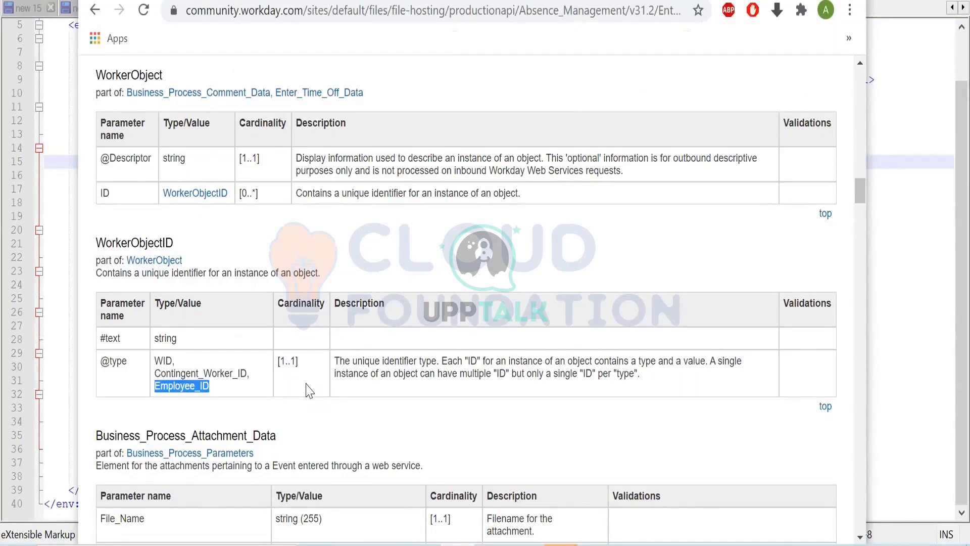
{"action": "scroll", "coordinate": [298, 384], "scroll_direction": "up", "scroll_amount": 15}
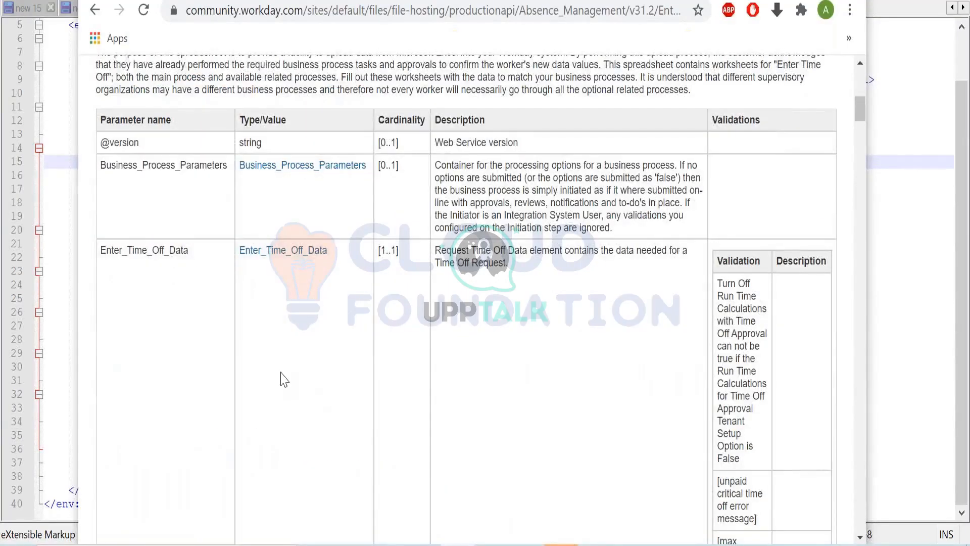
{"action": "scroll", "coordinate": [283, 379], "scroll_direction": "down", "scroll_amount": 3}
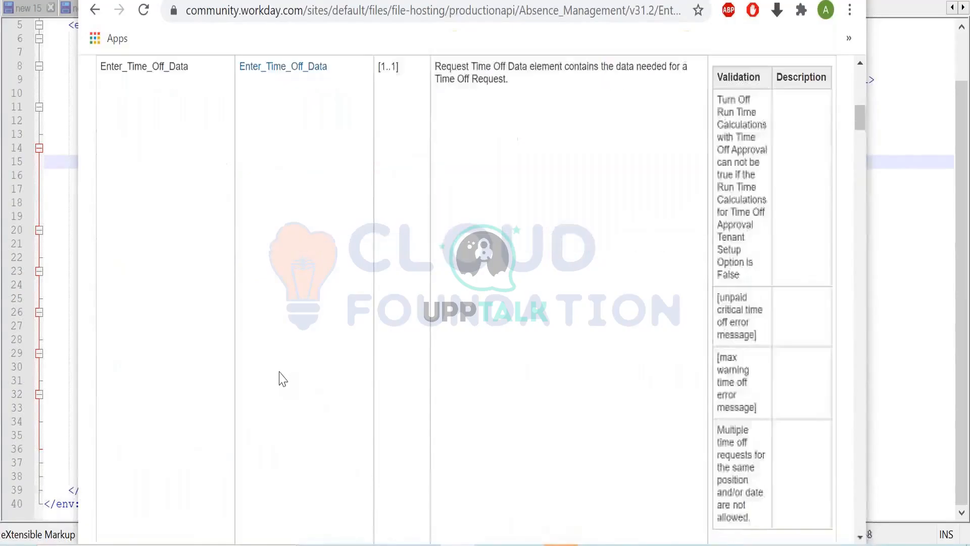
{"action": "scroll", "coordinate": [282, 379], "scroll_direction": "up", "scroll_amount": 2}
{"action": "left_click", "coordinate": [272, 162]}
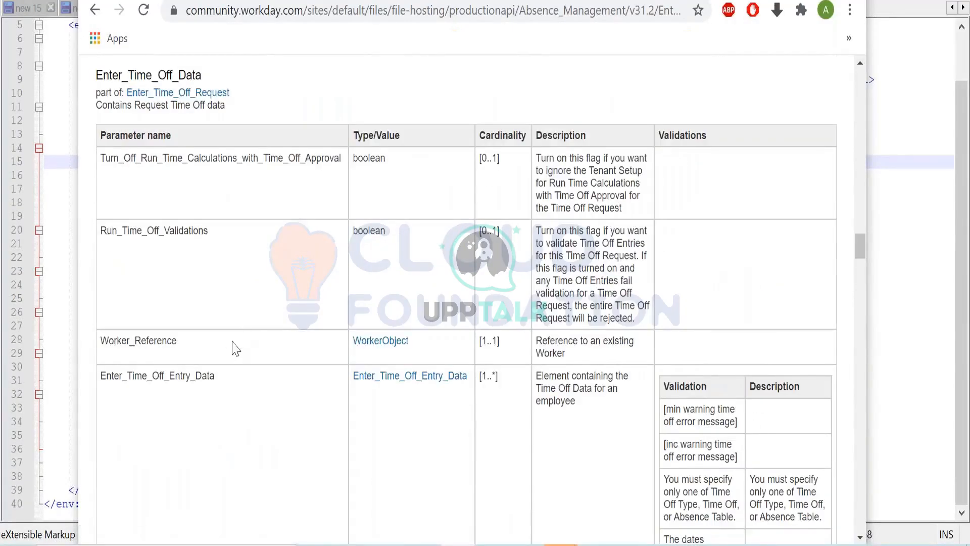
{"action": "scroll", "coordinate": [138, 354], "scroll_direction": "down", "scroll_amount": 2}
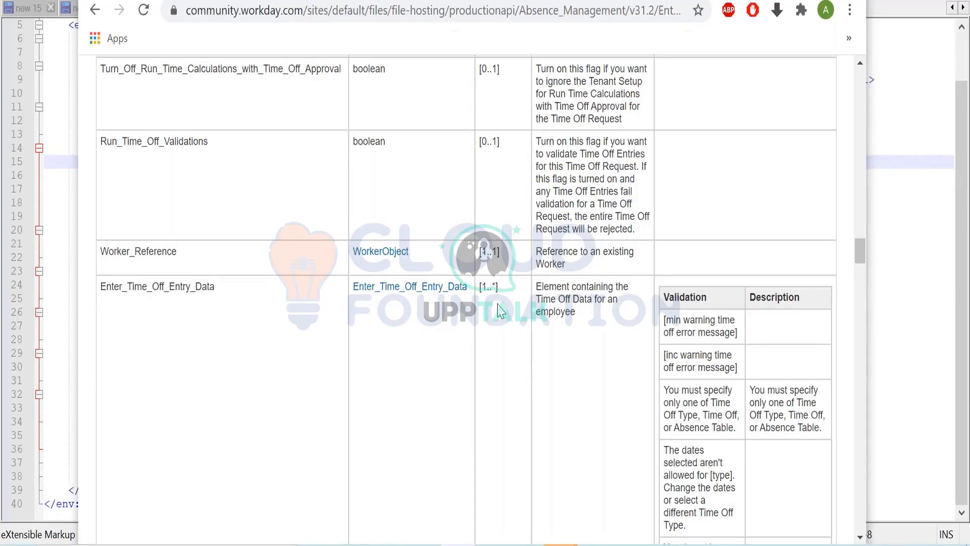
{"action": "left_click", "coordinate": [451, 298]}
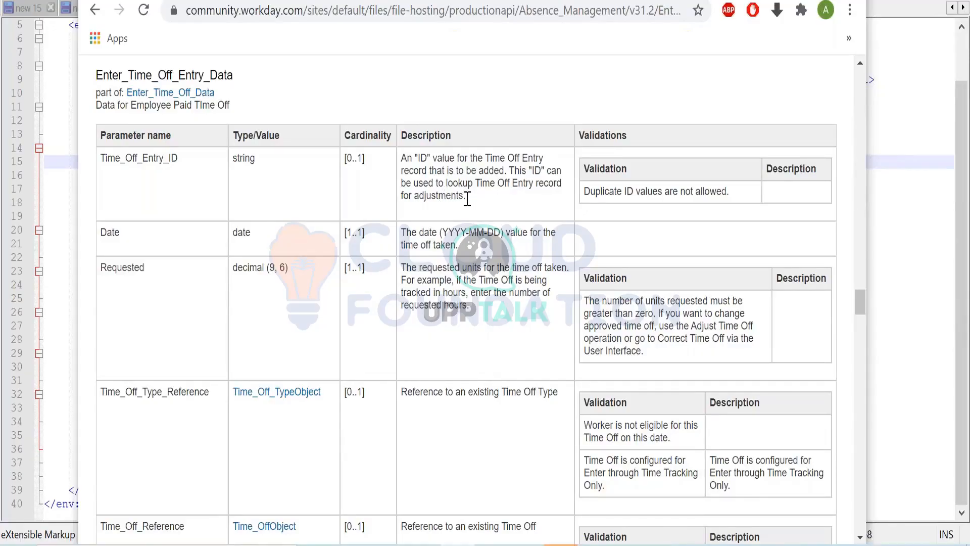
- Read the Time_Off_Entry_ID description and validation in the documentation, and return to that element in the Notepad++ XML
{"action": "left_click_drag", "start_coordinate": [466, 197], "coordinate": [393, 168]}
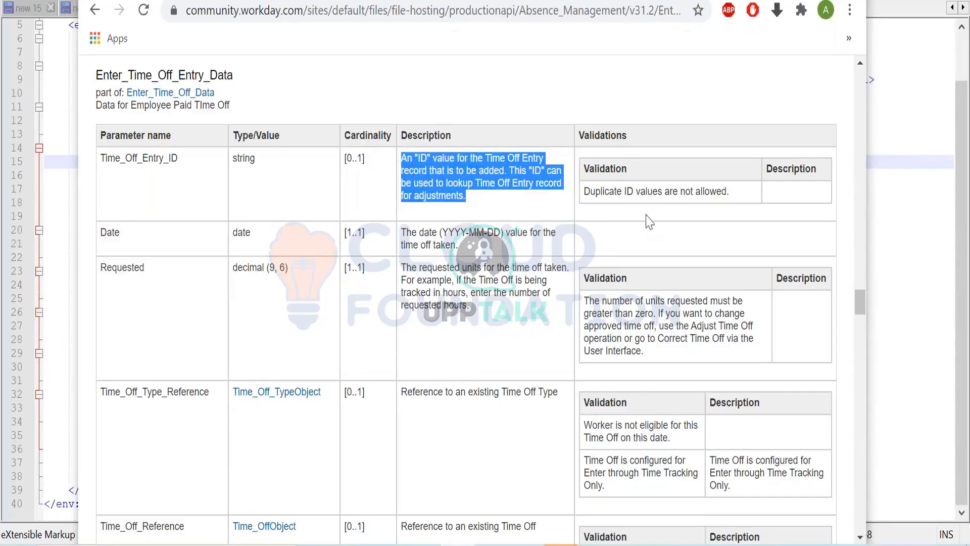
{"action": "left_click", "coordinate": [733, 193]}
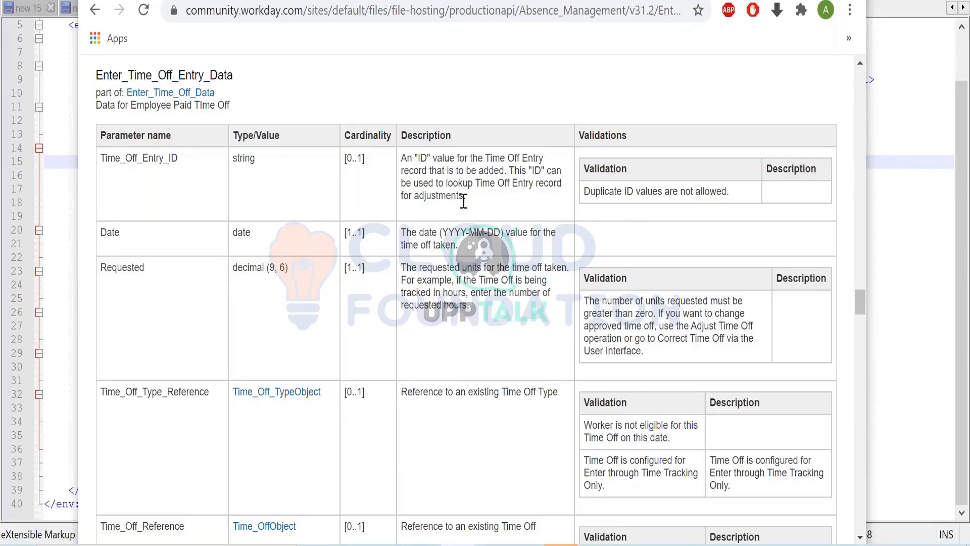
{"action": "left_click_drag", "start_coordinate": [463, 196], "coordinate": [397, 158]}
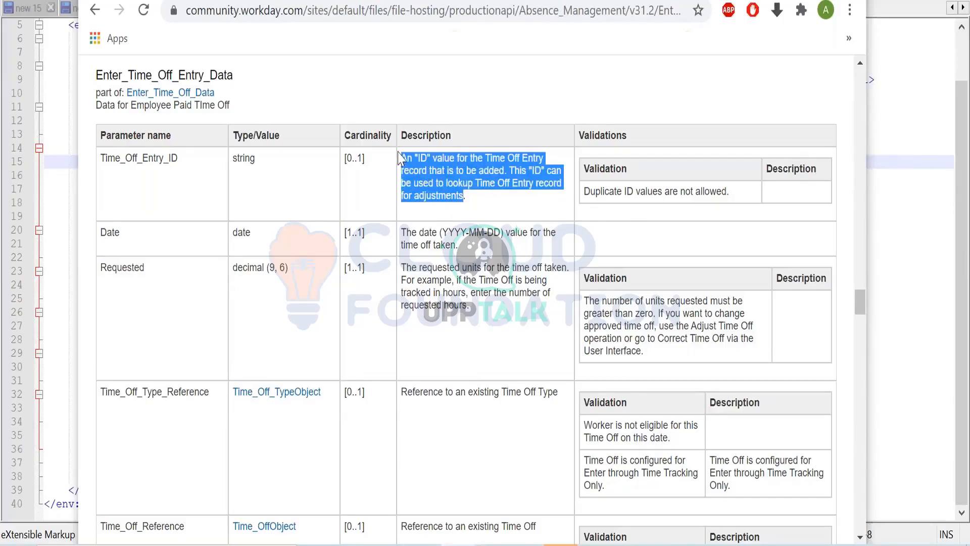
{"action": "key", "text": "alt+Tab"}
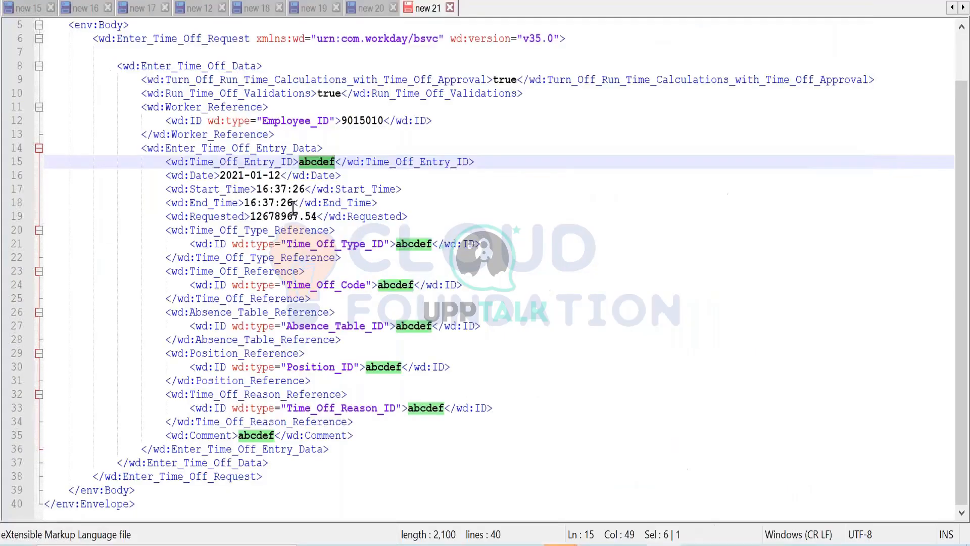
{"action": "left_click", "coordinate": [323, 161]}
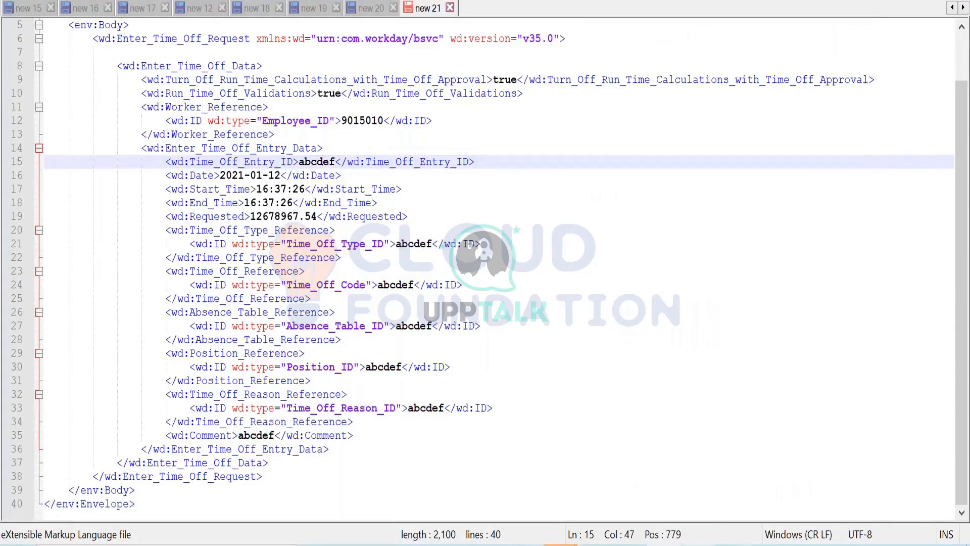
- Switch to Workday, open the on-leave worker's profile from the search results, and view the worker's time off requests
{"action": "key", "text": "alt+Tab"}
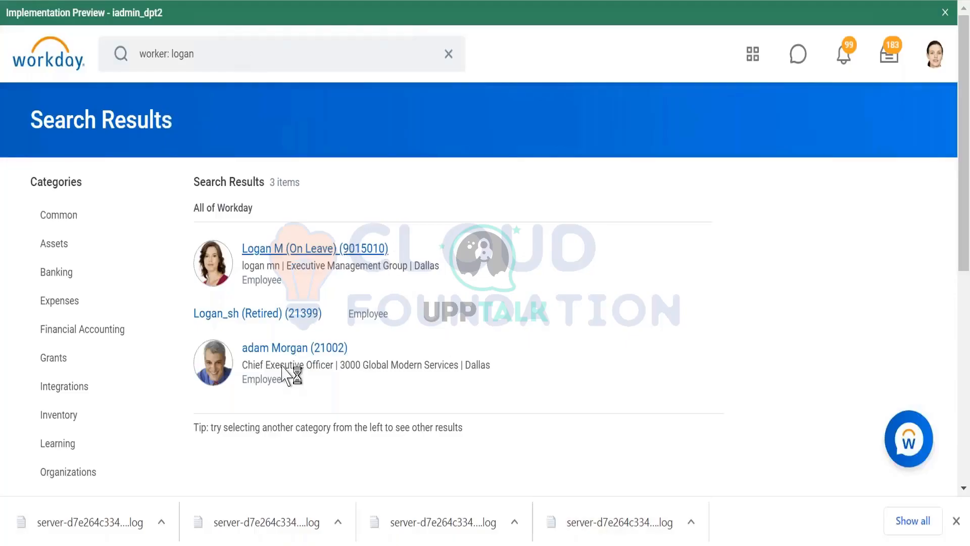
{"action": "left_click", "coordinate": [389, 246]}
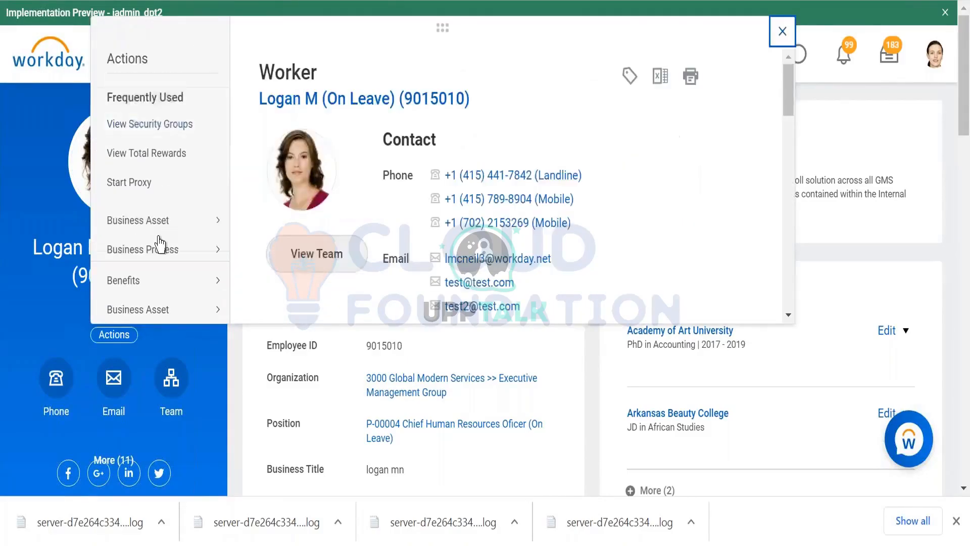
{"action": "scroll", "coordinate": [158, 244], "scroll_direction": "down", "scroll_amount": 8}
{"action": "scroll", "coordinate": [158, 244], "scroll_direction": "down", "scroll_amount": 5}
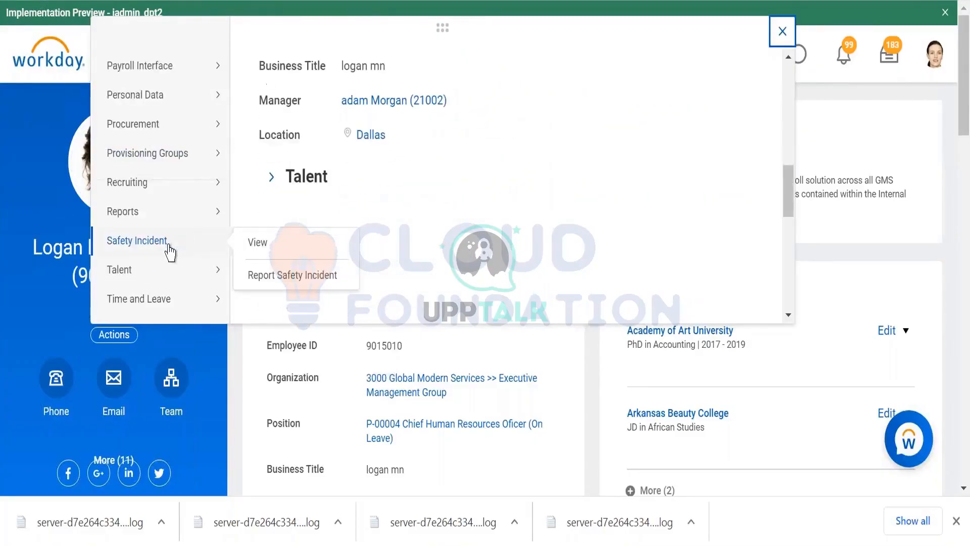
{"action": "mouse_move", "coordinate": [184, 218]}
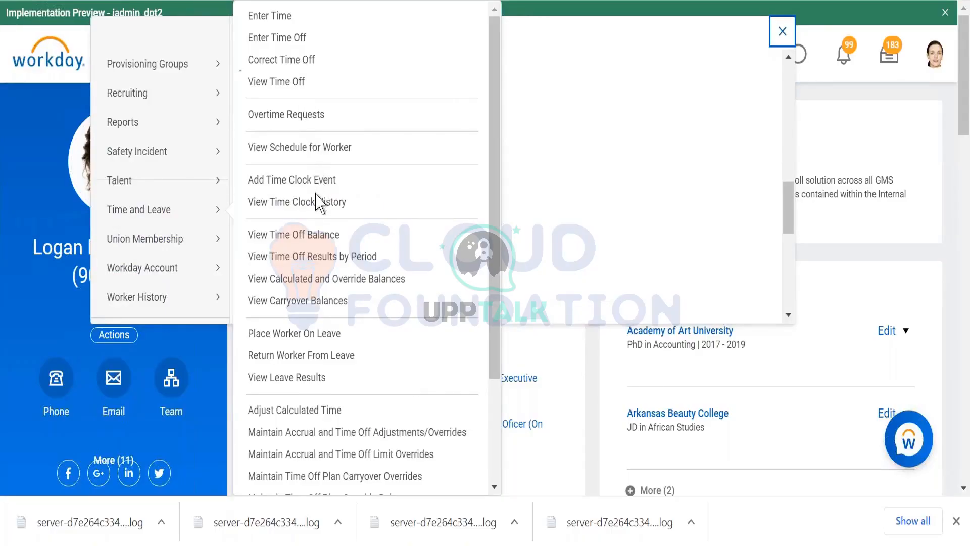
{"action": "scroll", "coordinate": [310, 357], "scroll_direction": "down", "scroll_amount": 1}
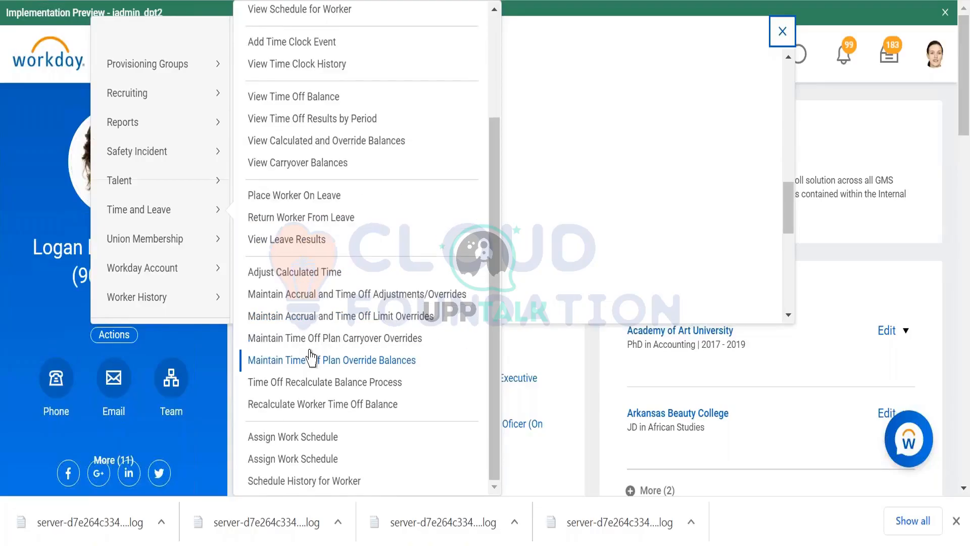
{"action": "scroll", "coordinate": [311, 358], "scroll_direction": "up", "scroll_amount": 3}
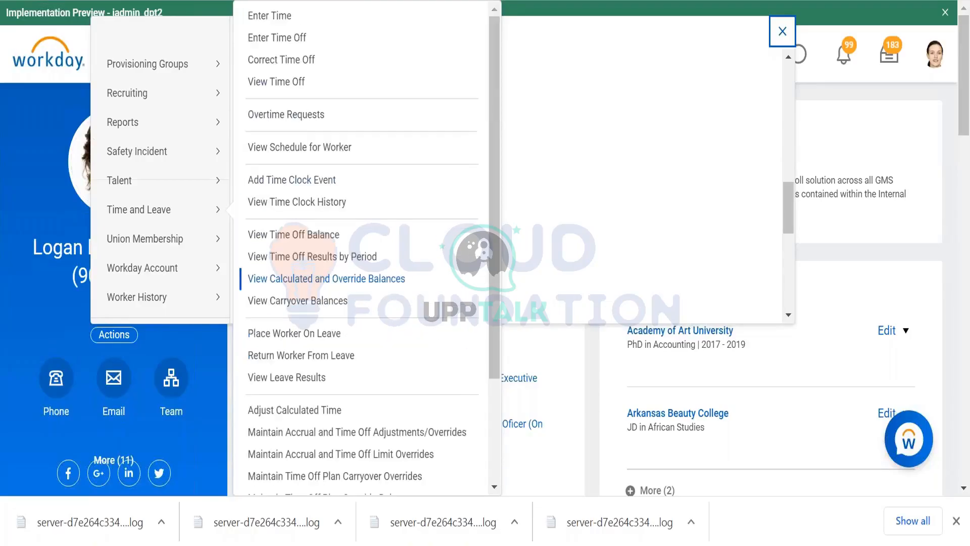
{"action": "left_click", "coordinate": [290, 86]}
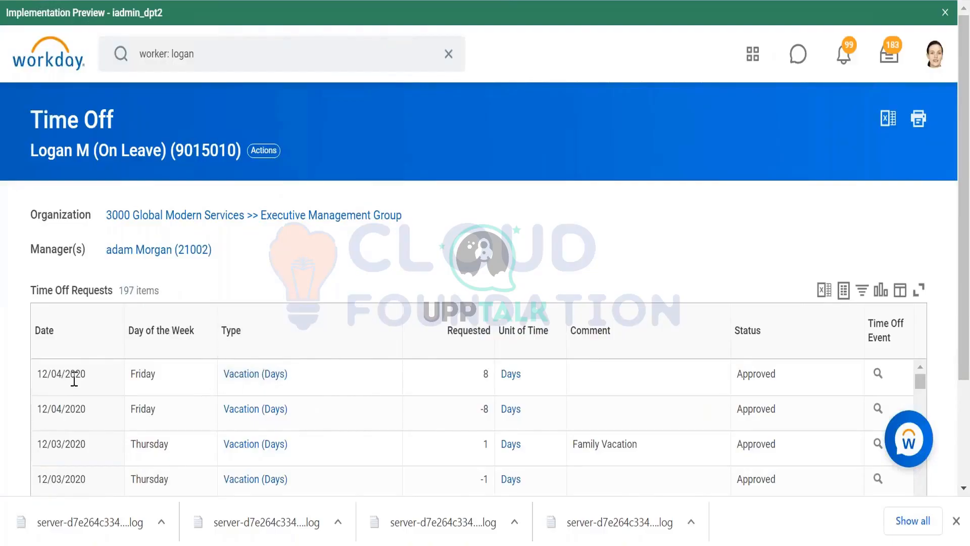
- Look through the time off requests and filter them by date to 01/13/2021
{"action": "scroll", "coordinate": [249, 264], "scroll_direction": "down", "scroll_amount": 5}
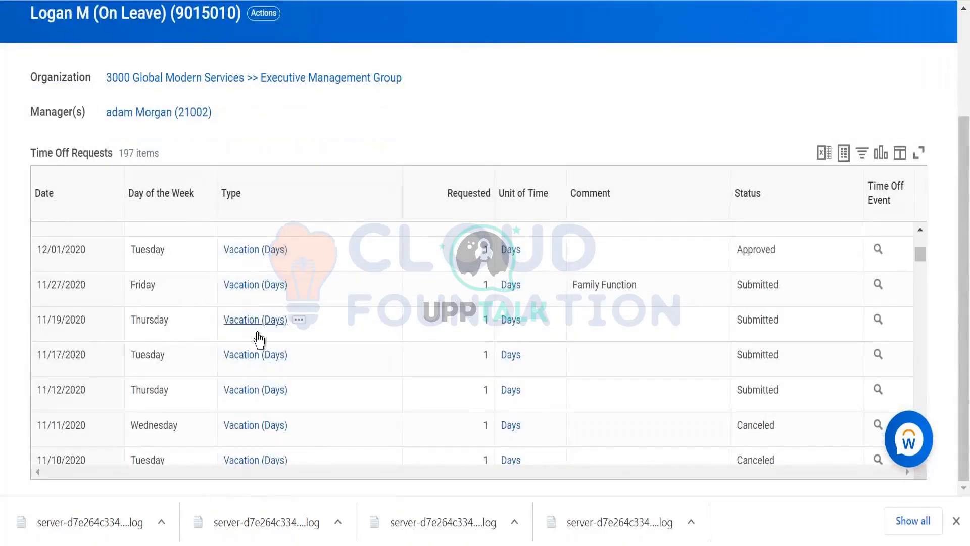
{"action": "scroll", "coordinate": [262, 356], "scroll_direction": "down", "scroll_amount": 5}
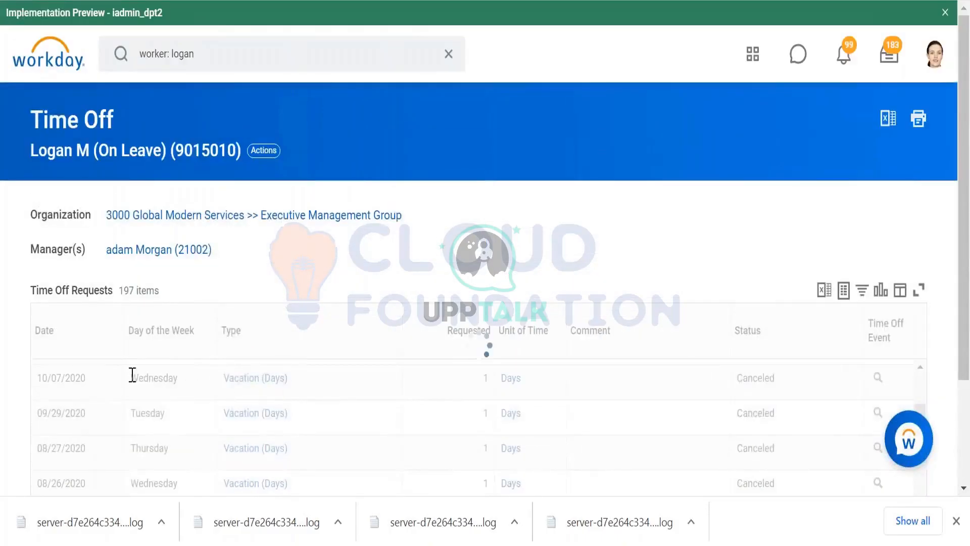
{"action": "left_click", "coordinate": [93, 355]}
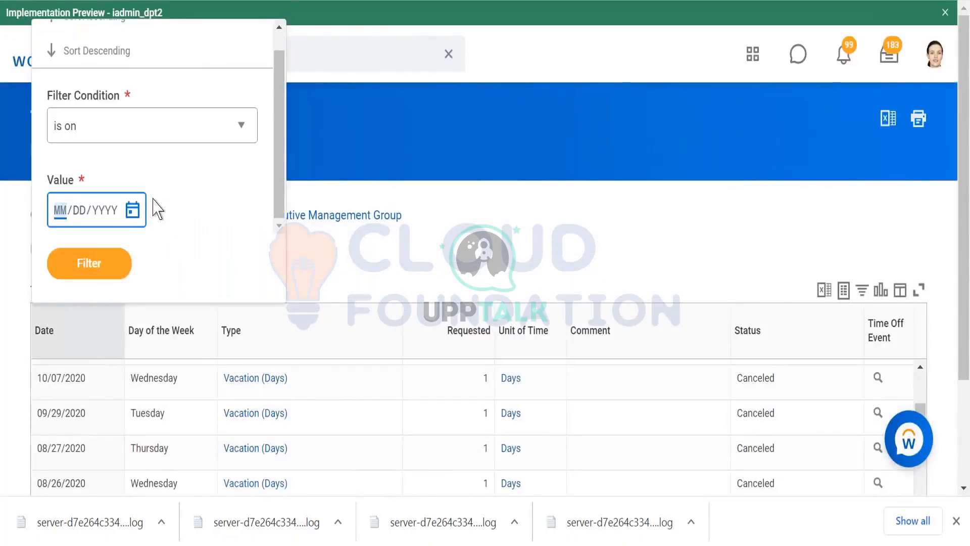
{"action": "type", "text": "013"}
{"action": "type", "text": "3/2021"}
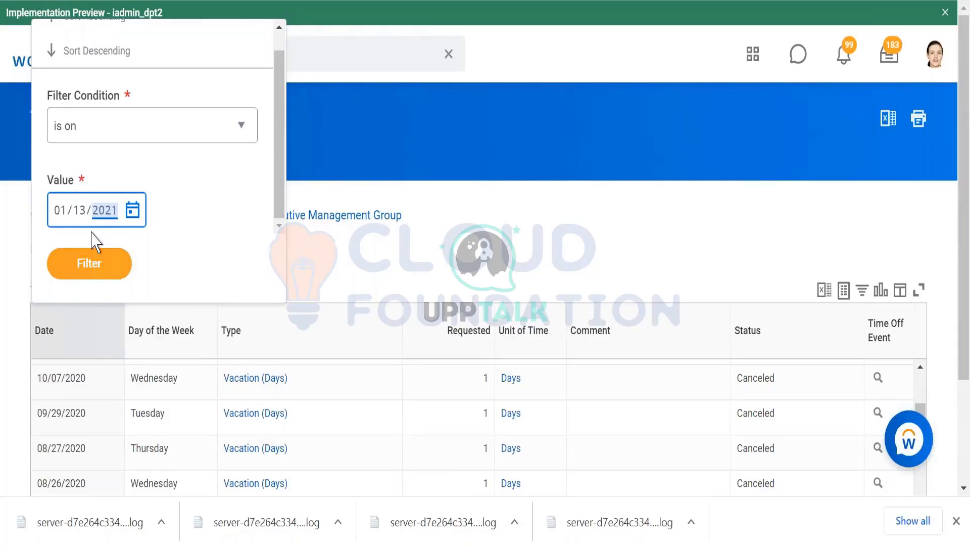
{"action": "left_click", "coordinate": [99, 263]}
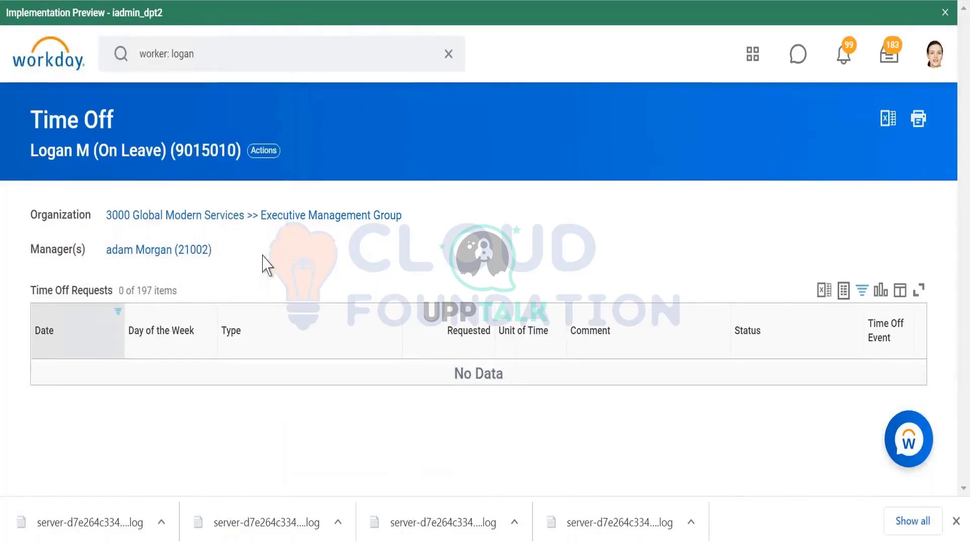
- Change the date filter on the time off requests to 01/12/2021
{"action": "left_click", "coordinate": [104, 340]}
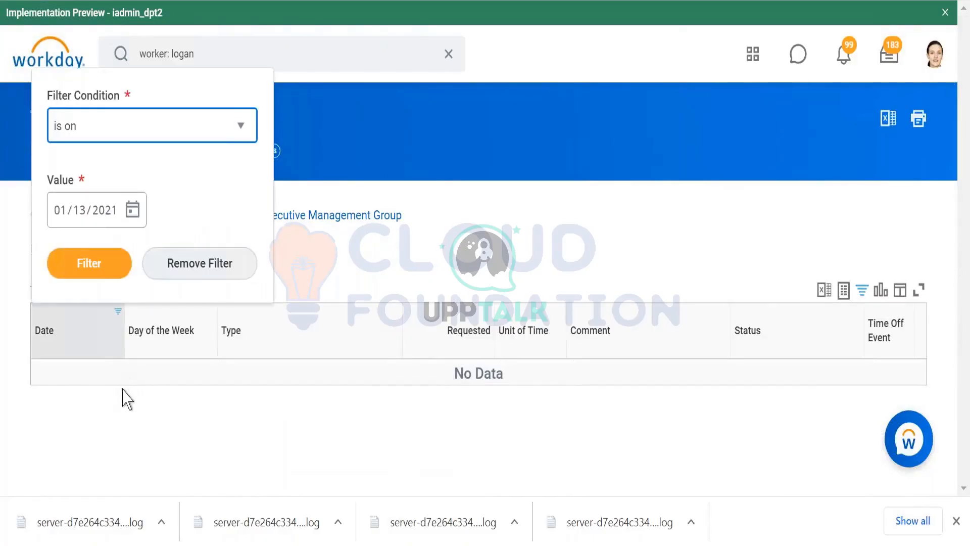
{"action": "left_click", "coordinate": [80, 215]}
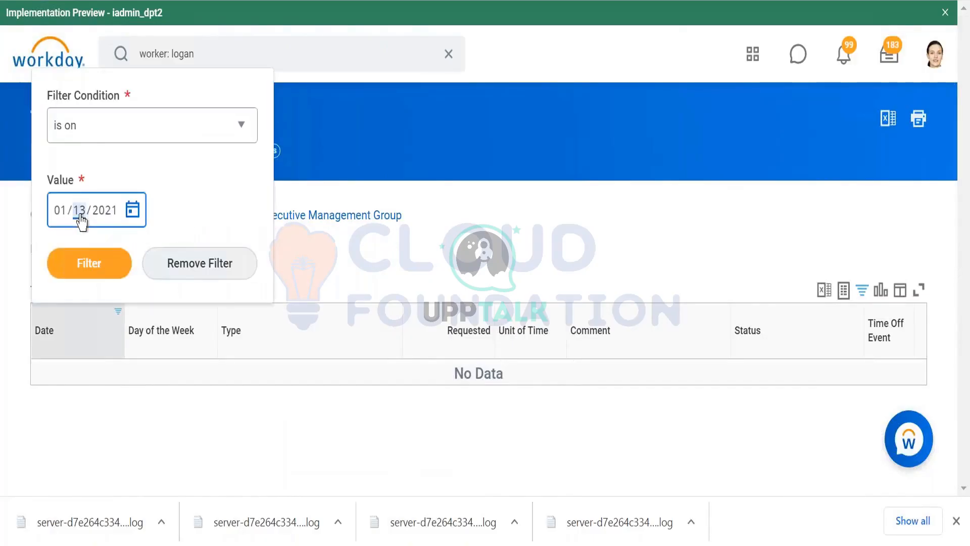
{"action": "type", "text": "12"}
{"action": "left_click", "coordinate": [93, 264]}
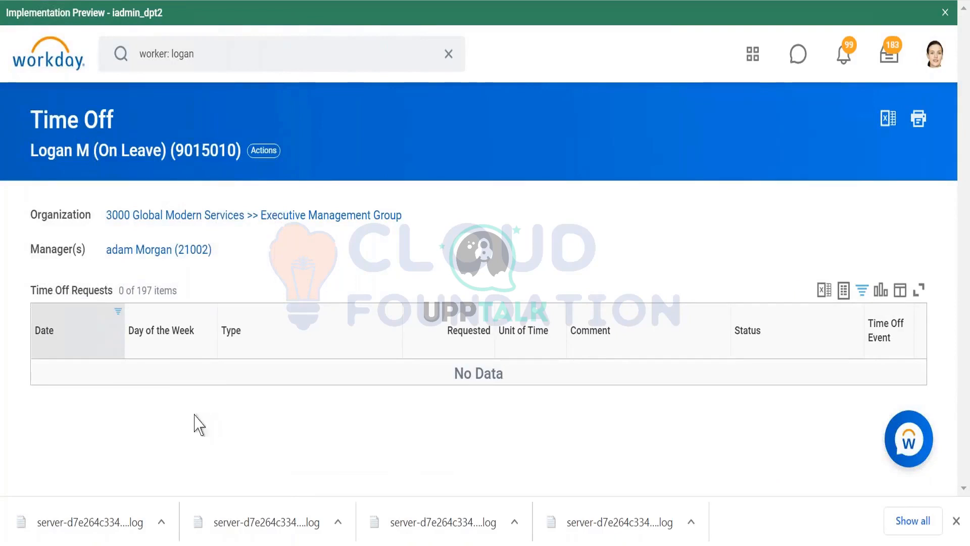
- Remove the date filter, review the full list of time off requests, and return to the worker's profile
{"action": "left_click", "coordinate": [104, 336]}
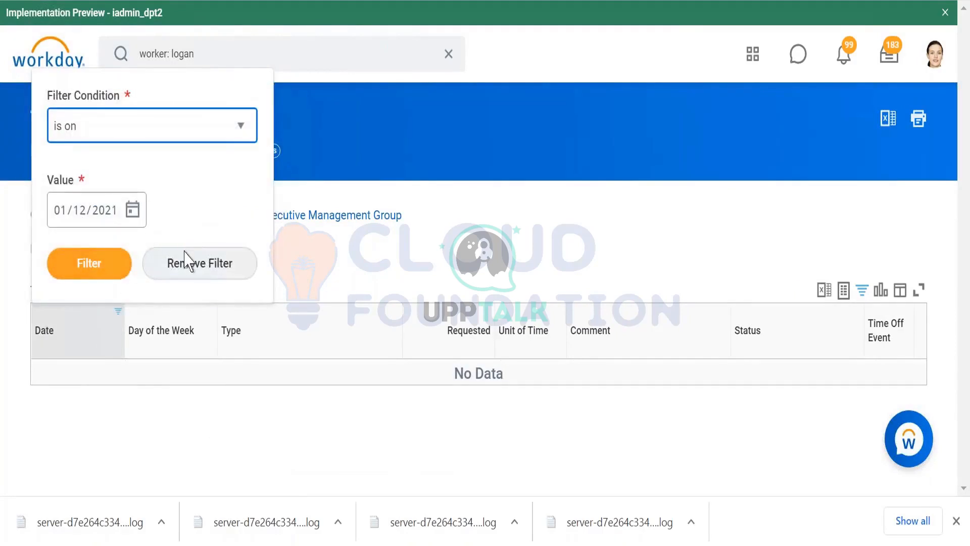
{"action": "left_click", "coordinate": [192, 267]}
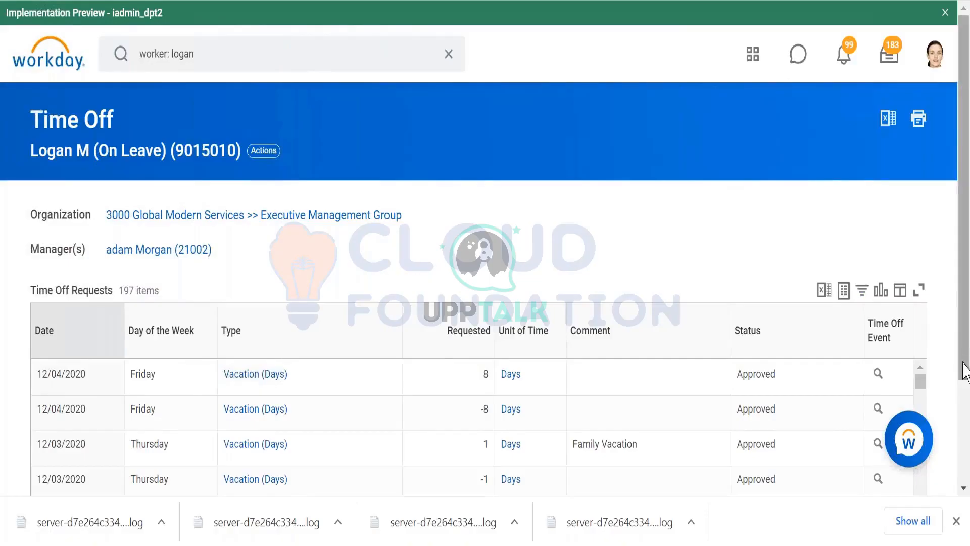
{"action": "left_click_drag", "start_coordinate": [963, 363], "coordinate": [960, 463]}
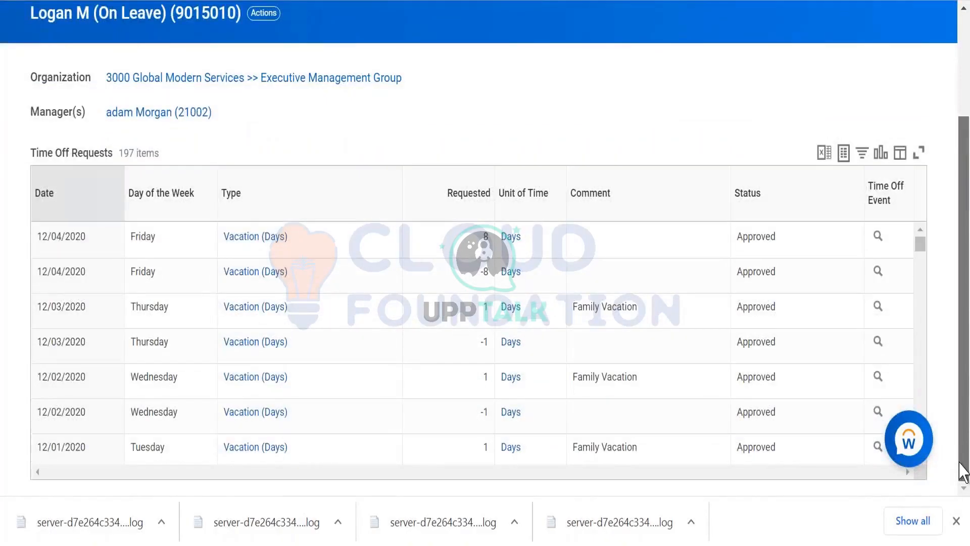
{"action": "scroll", "coordinate": [965, 273], "scroll_direction": "up", "scroll_amount": 3}
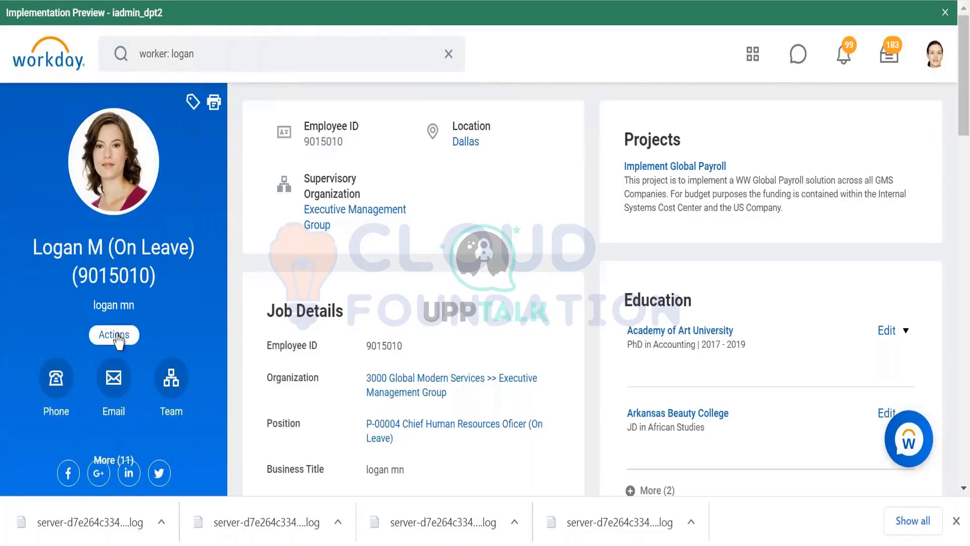
- Open Enter Time Off for the worker and bring up the December 2020 calendar
{"action": "left_click", "coordinate": [116, 334]}
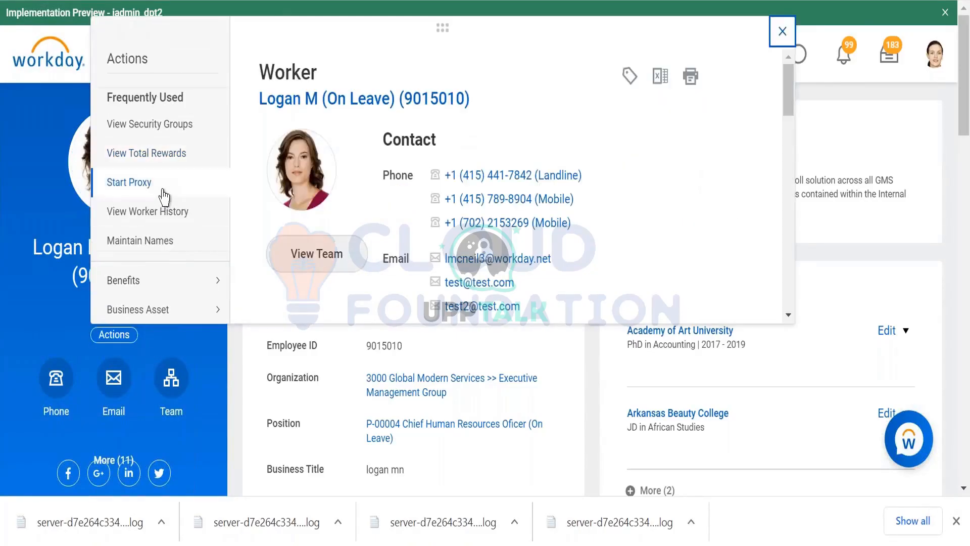
{"action": "scroll", "coordinate": [164, 197], "scroll_direction": "down", "scroll_amount": 10}
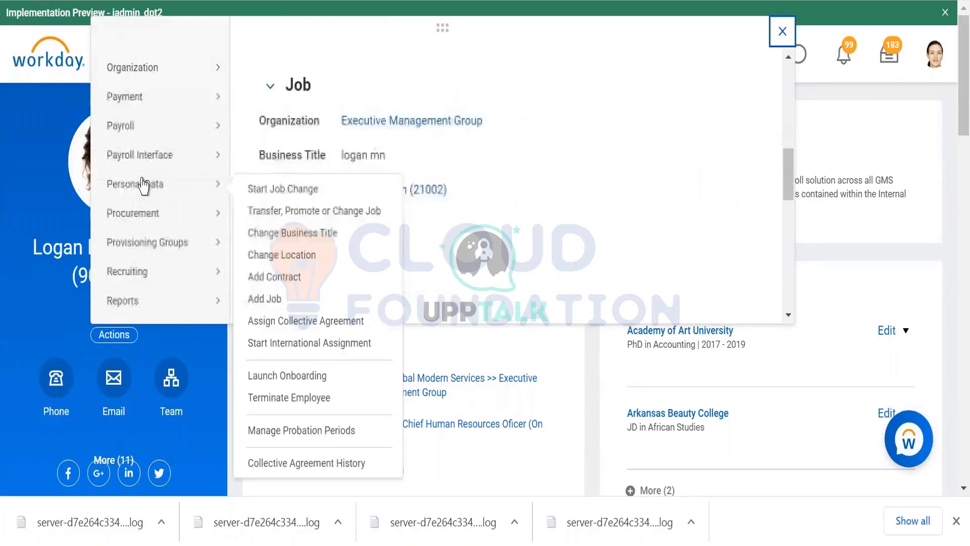
{"action": "mouse_move", "coordinate": [143, 185]}
{"action": "mouse_move", "coordinate": [156, 298]}
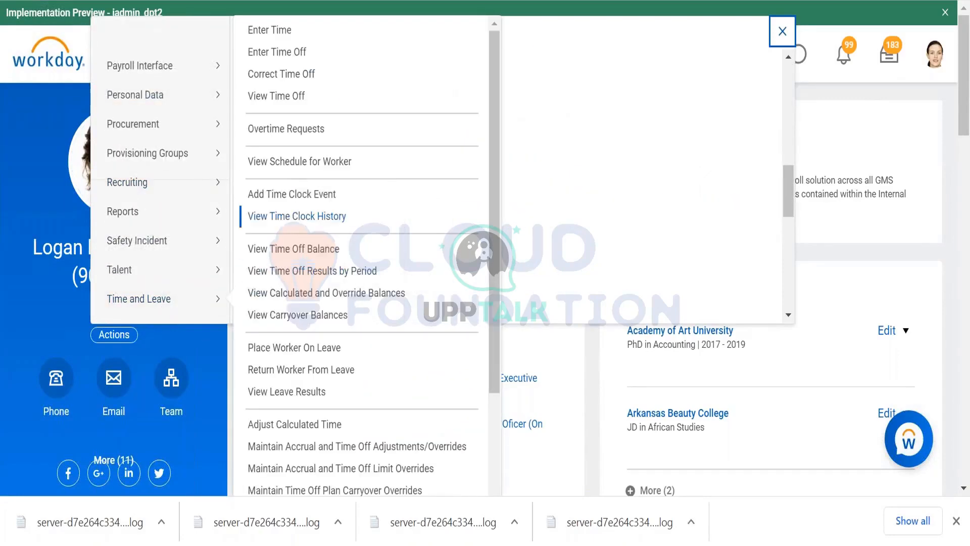
{"action": "left_click", "coordinate": [368, 193]}
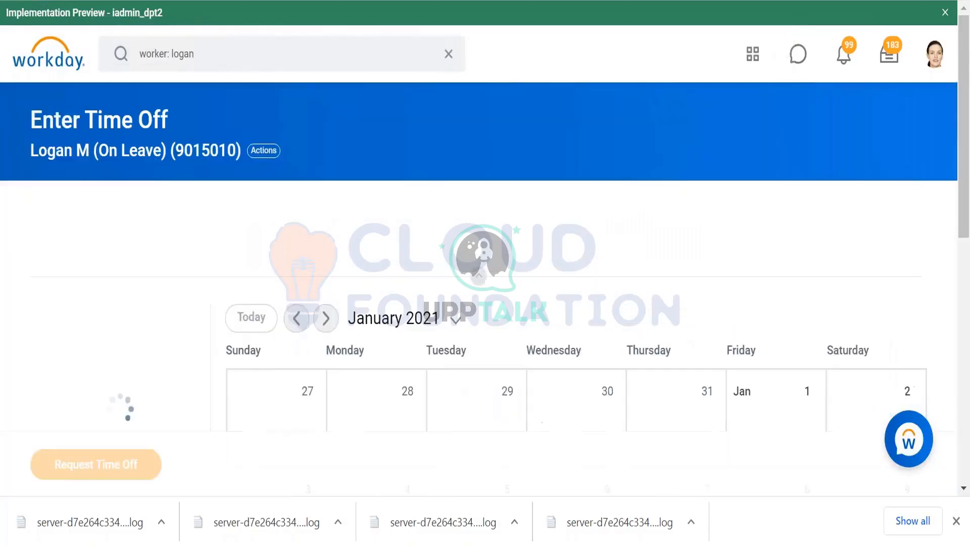
{"action": "left_click", "coordinate": [328, 319]}
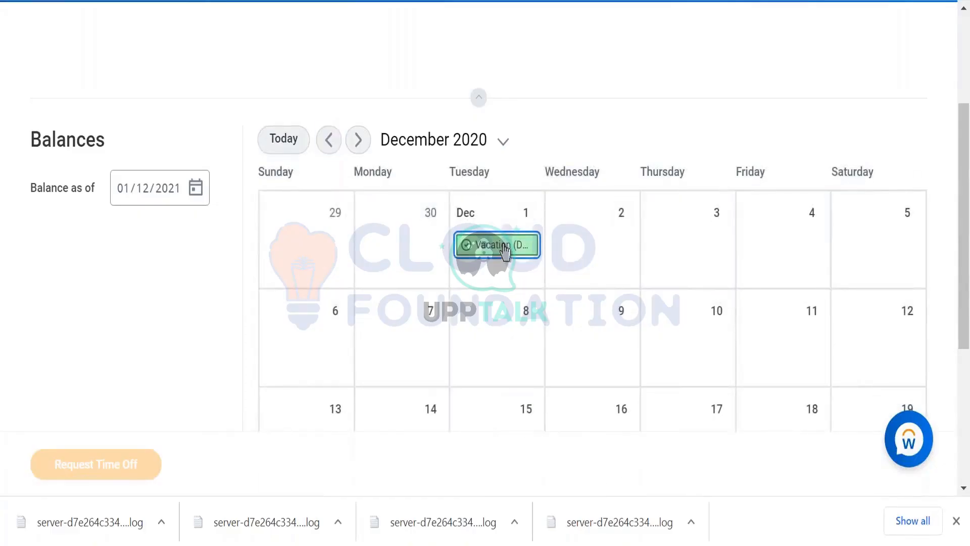
- Open the December 1 vacation entry for correction and check the worker details linked from it
{"action": "right_click", "coordinate": [504, 248]}
{"action": "key", "text": "Escape"}
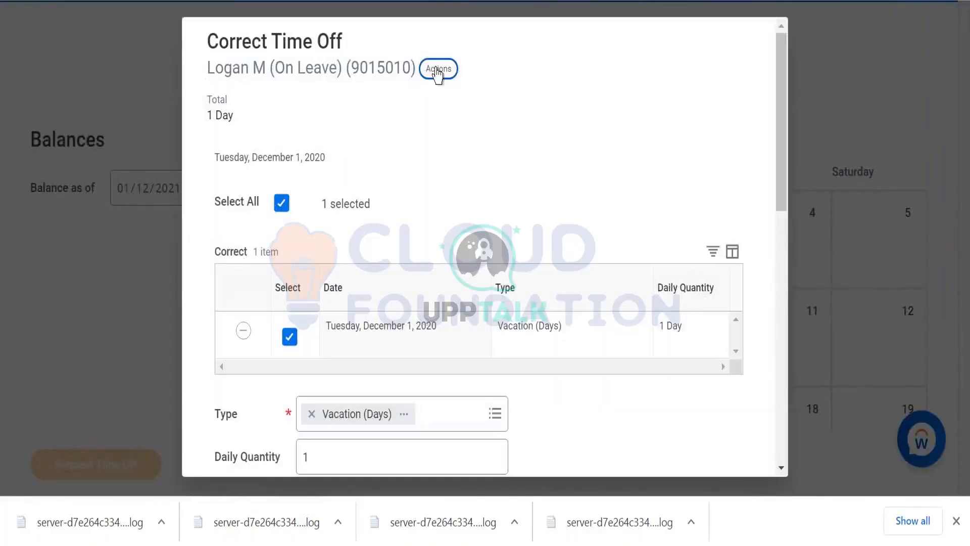
{"action": "left_click", "coordinate": [438, 71]}
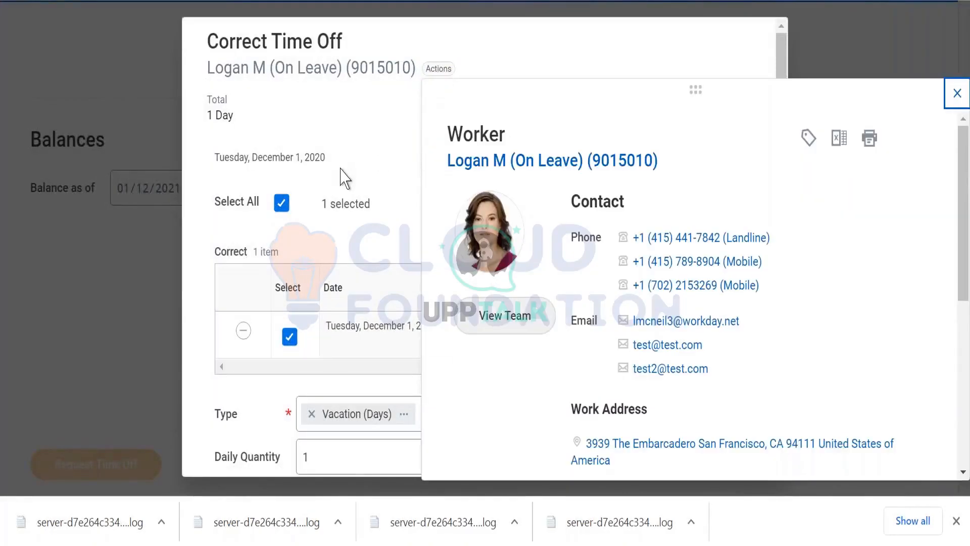
{"action": "left_click", "coordinate": [373, 118]}
- Examine the Correct Time Off form's date, type, quantity, comment and attachment sections for a time off entry ID
{"action": "scroll", "coordinate": [375, 120], "scroll_direction": "down", "scroll_amount": 4}
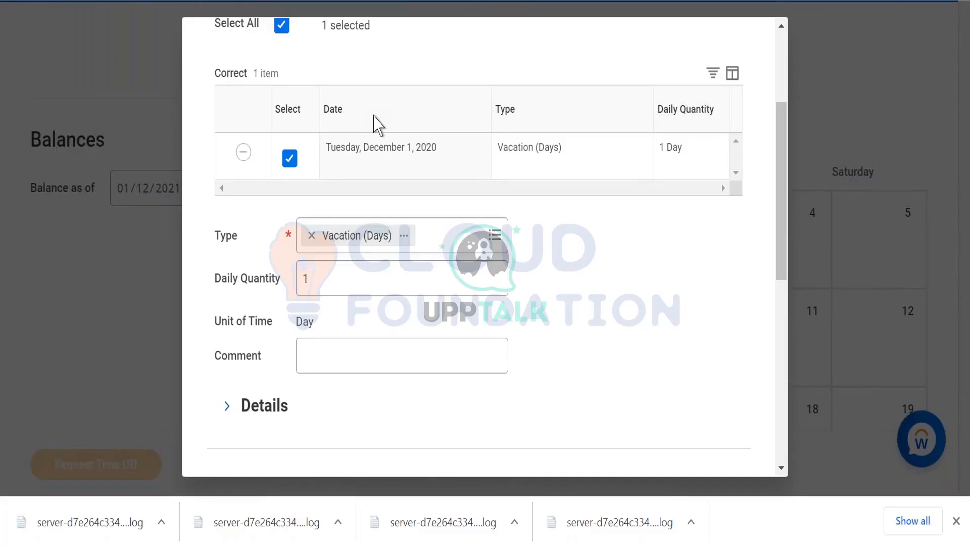
{"action": "scroll", "coordinate": [485, 324], "scroll_direction": "down", "scroll_amount": 3}
{"action": "scroll", "coordinate": [368, 314], "scroll_direction": "up", "scroll_amount": 6}
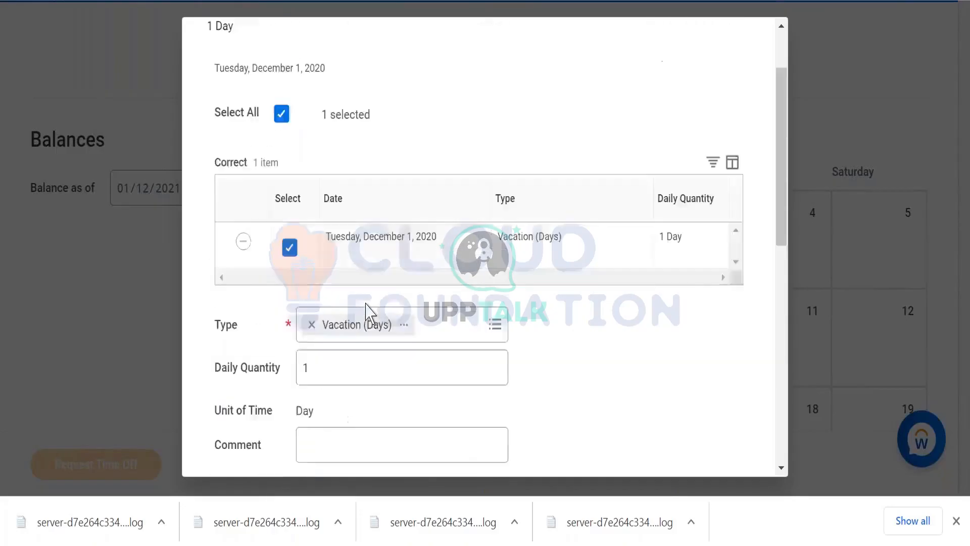
{"action": "scroll", "coordinate": [365, 242], "scroll_direction": "down", "scroll_amount": 6}
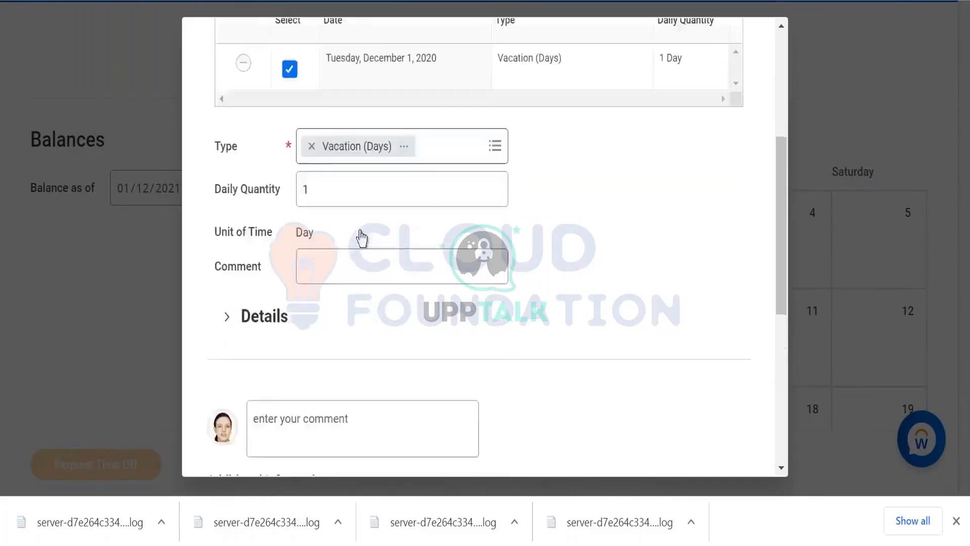
{"action": "scroll", "coordinate": [250, 240], "scroll_direction": "down", "scroll_amount": 5}
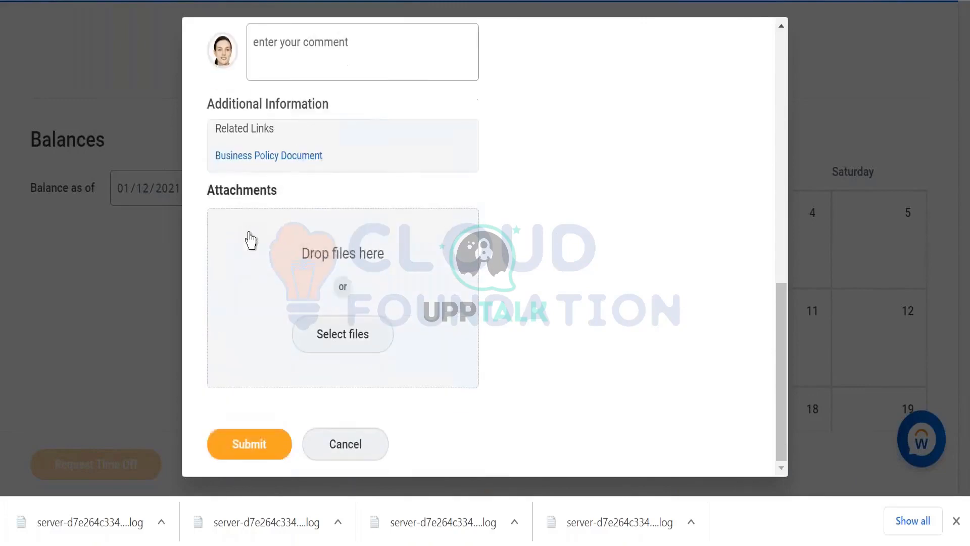
{"action": "scroll", "coordinate": [260, 223], "scroll_direction": "up", "scroll_amount": 5}
{"action": "scroll", "coordinate": [480, 195], "scroll_direction": "up", "scroll_amount": 5}
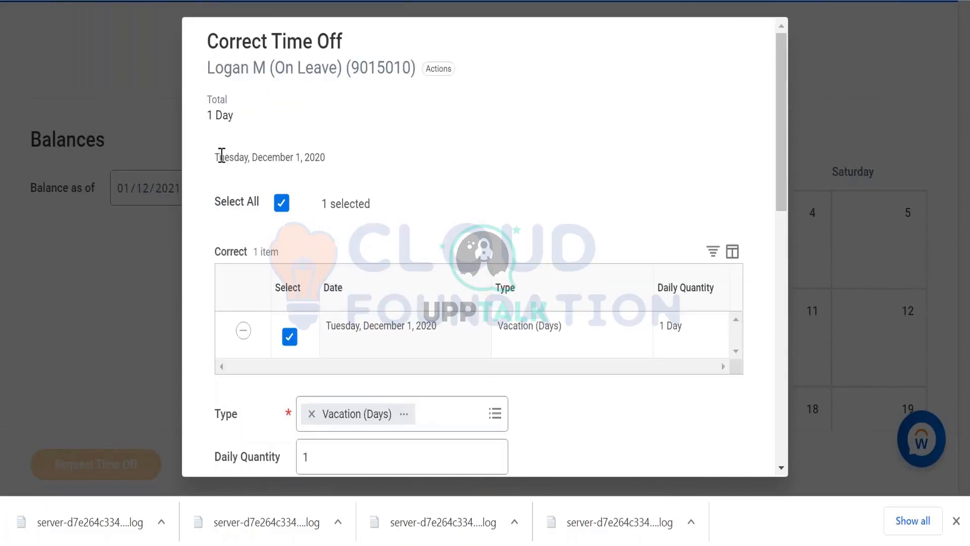
{"action": "left_click_drag", "start_coordinate": [221, 156], "coordinate": [360, 158]}
{"action": "left_click", "coordinate": [835, 166]}
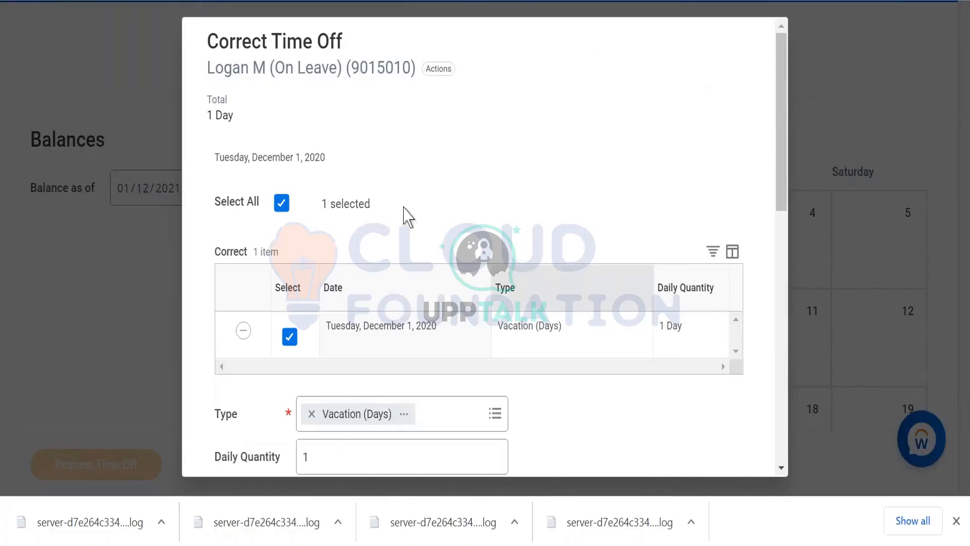
- Close the Correct Time Off form, check the December 1 entry's available options, and reopen and close its form without submitting
{"action": "key", "text": "Escape"}
{"action": "right_click", "coordinate": [504, 245]}
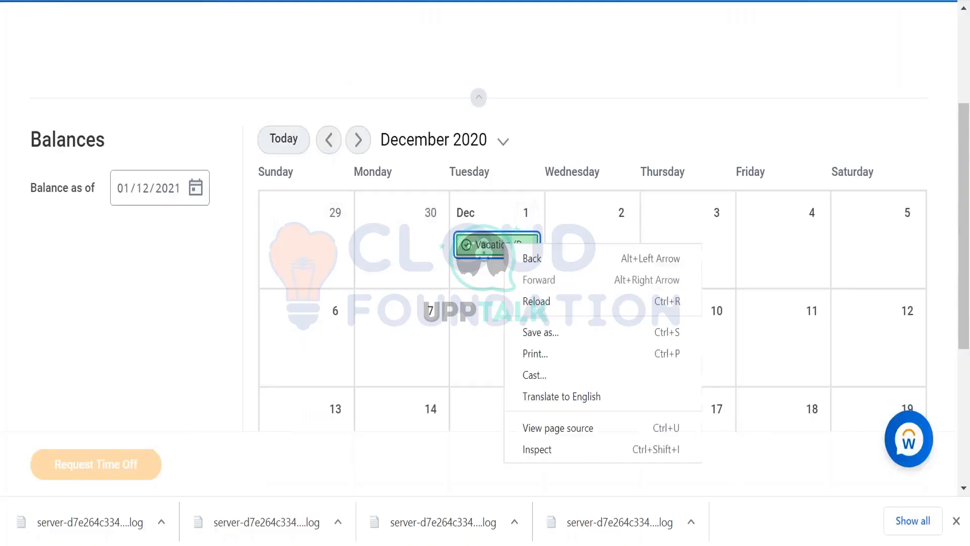
{"action": "key", "text": "Escape"}
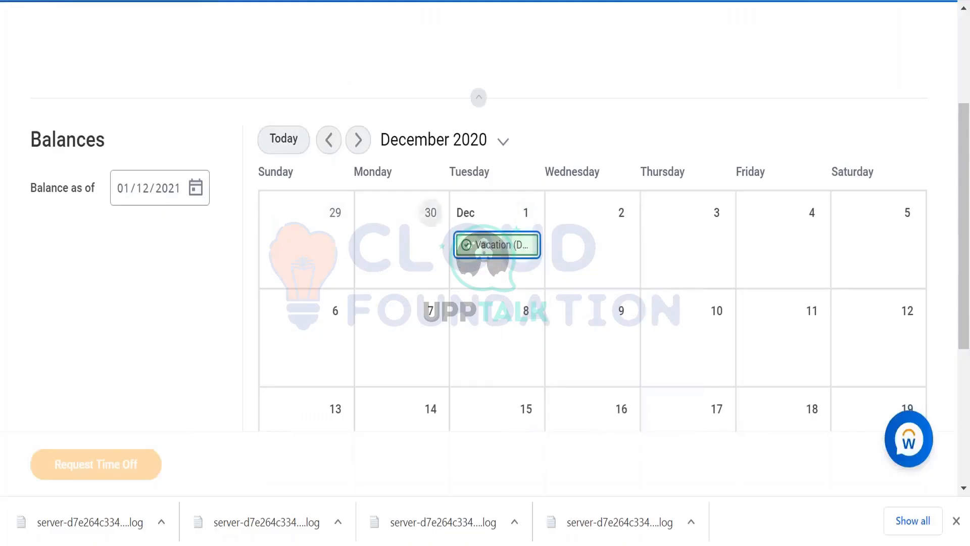
{"action": "key", "text": "Return"}
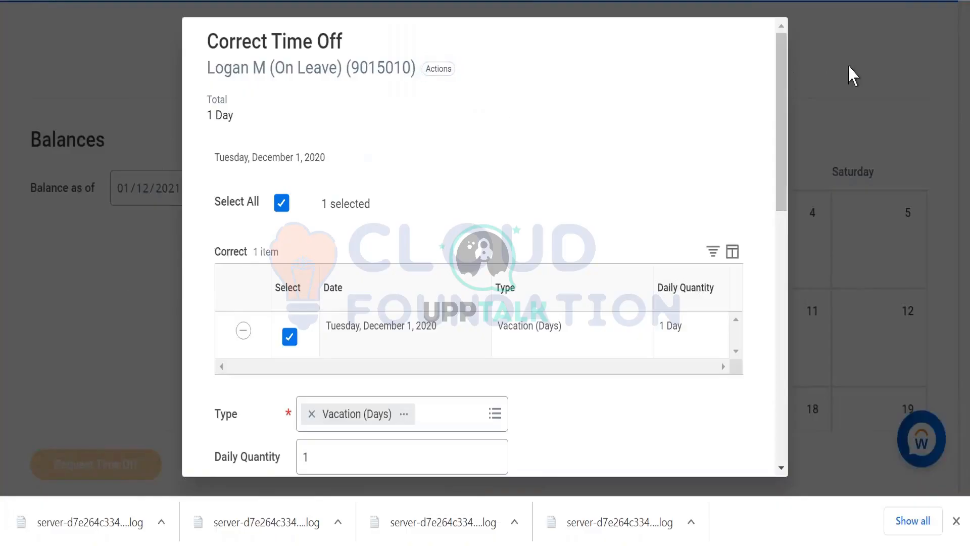
{"action": "left_click", "coordinate": [132, 298]}
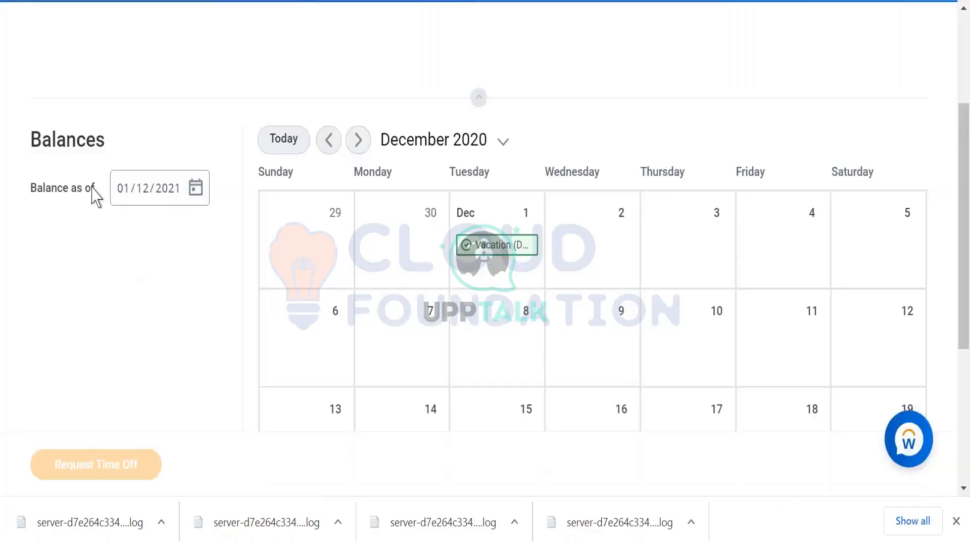
- Return to the worker's profile and open the worker history
{"action": "scroll", "coordinate": [93, 195], "scroll_direction": "up", "scroll_amount": 3}
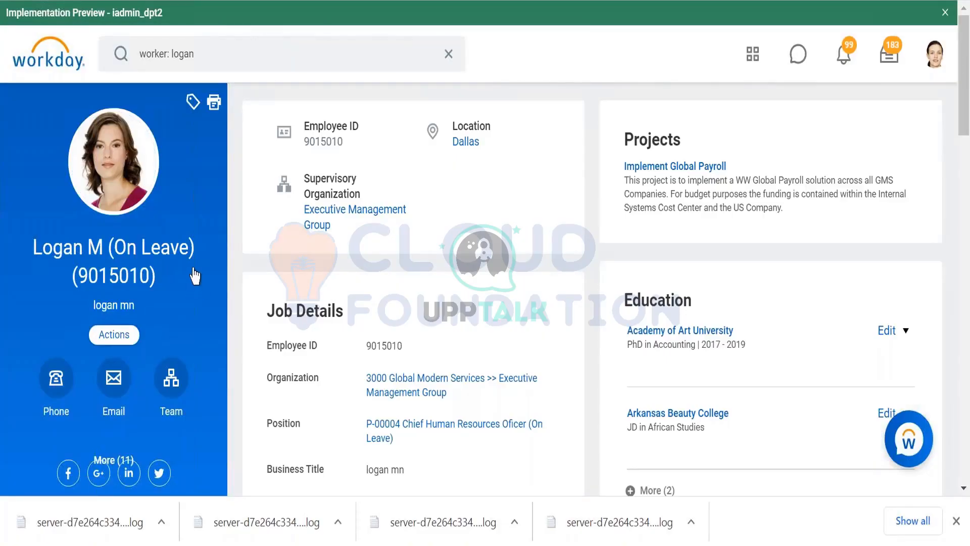
{"action": "left_click", "coordinate": [194, 275]}
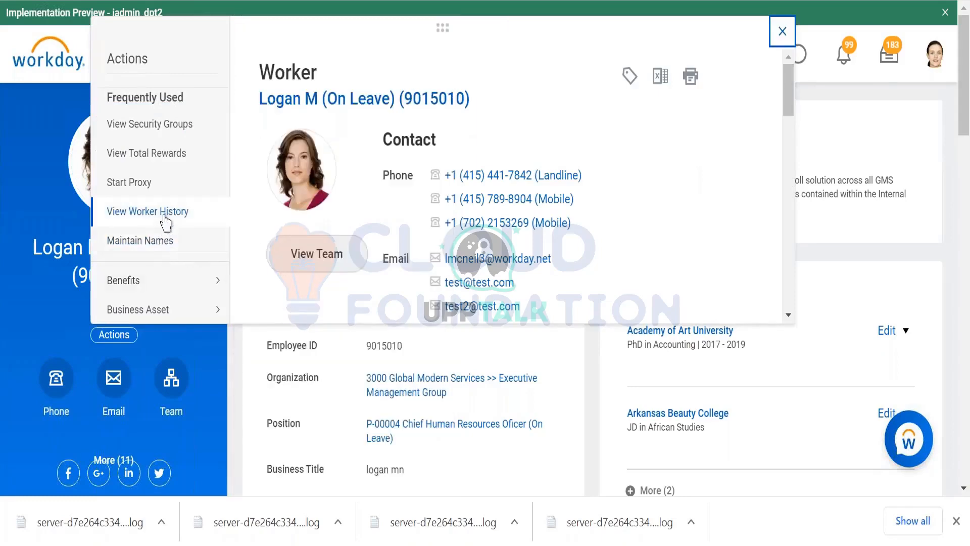
{"action": "left_click", "coordinate": [165, 220]}
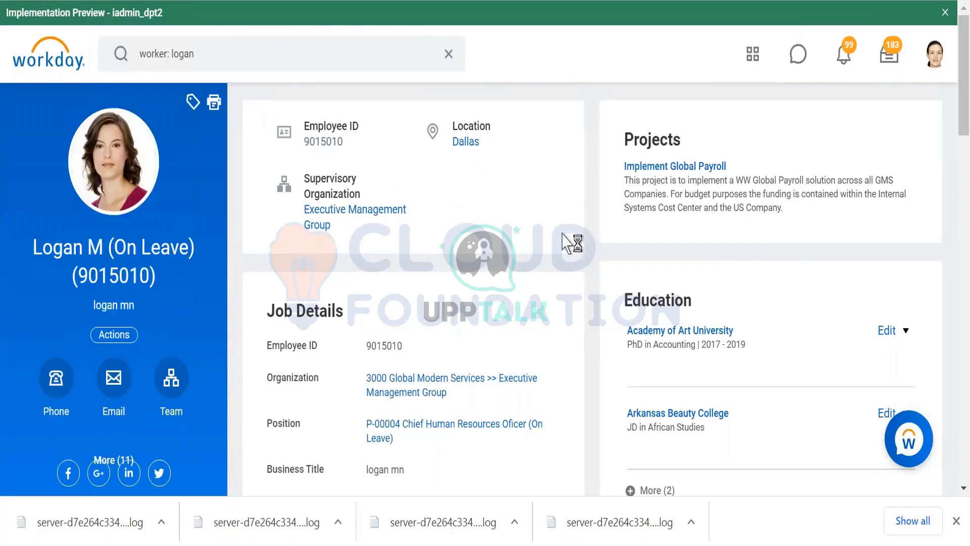
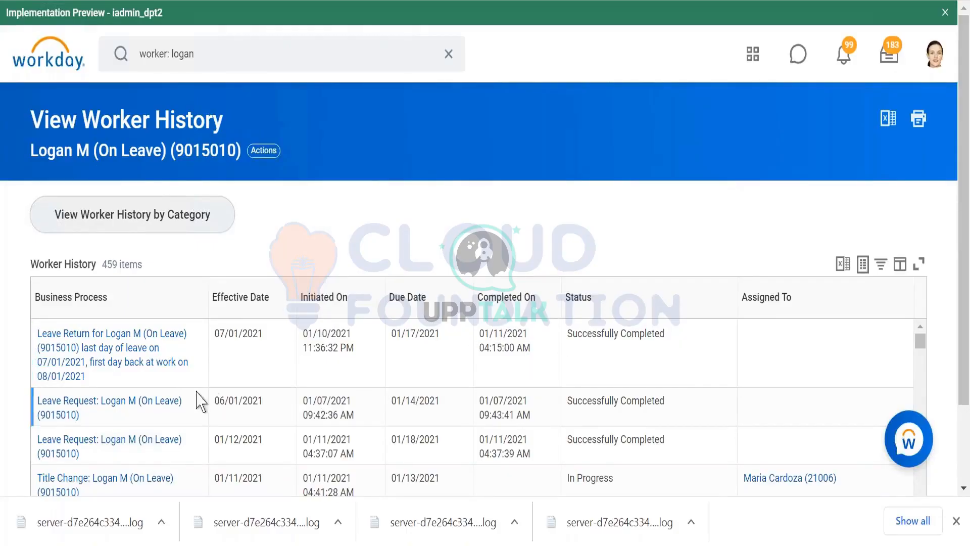
- Find the 12/01/2020 time off request in the worker history and check its business process and integration ID options
{"action": "scroll", "coordinate": [362, 209], "scroll_direction": "down", "scroll_amount": 2}
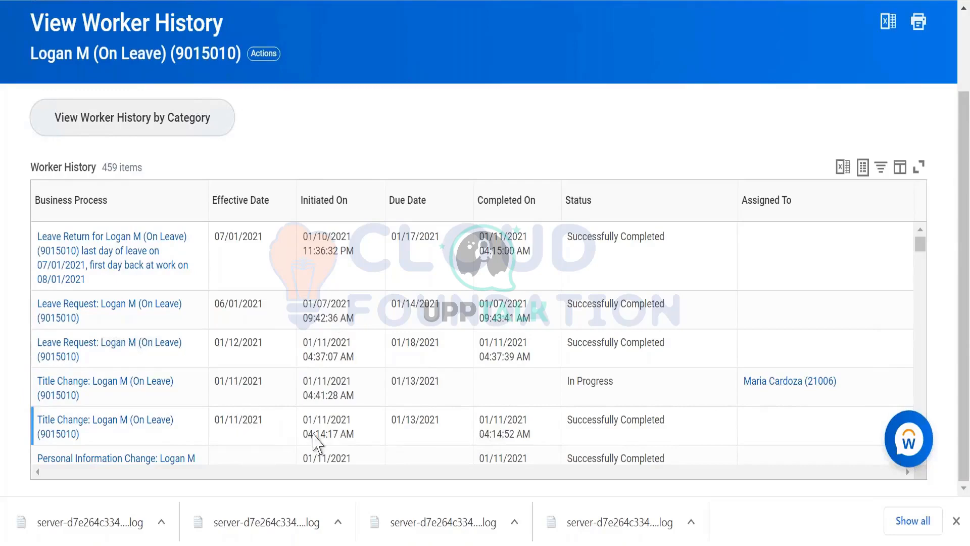
{"action": "scroll", "coordinate": [396, 359], "scroll_direction": "down", "scroll_amount": 2}
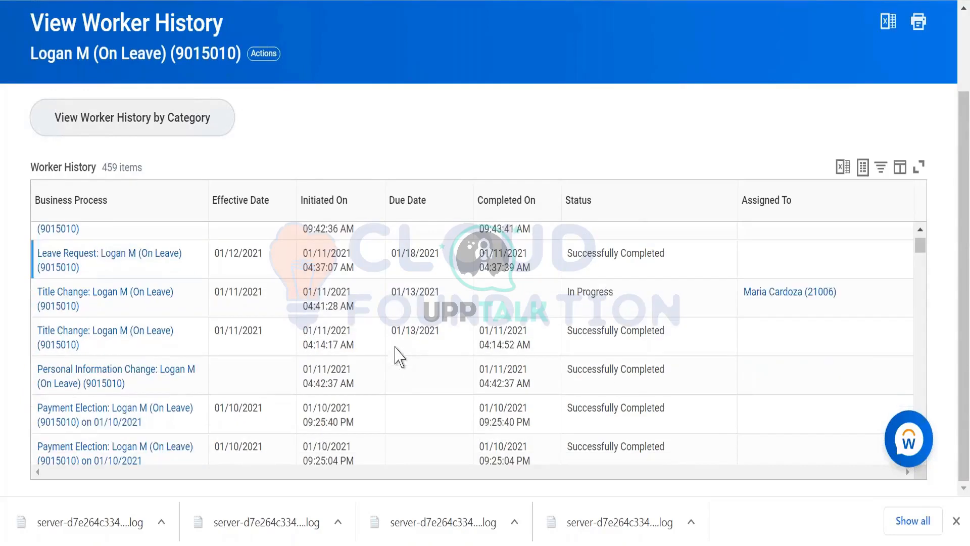
{"action": "scroll", "coordinate": [393, 348], "scroll_direction": "down", "scroll_amount": 4}
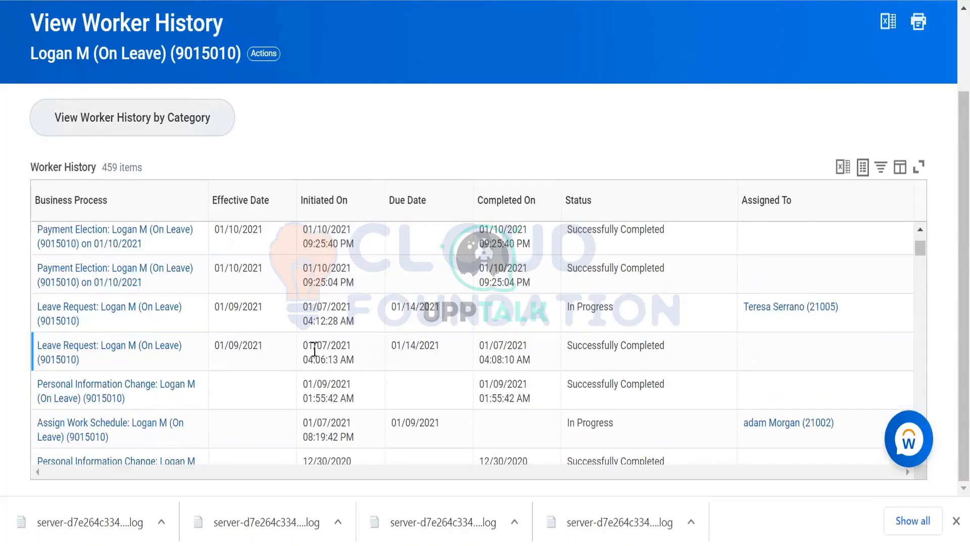
{"action": "scroll", "coordinate": [258, 389], "scroll_direction": "down", "scroll_amount": 4}
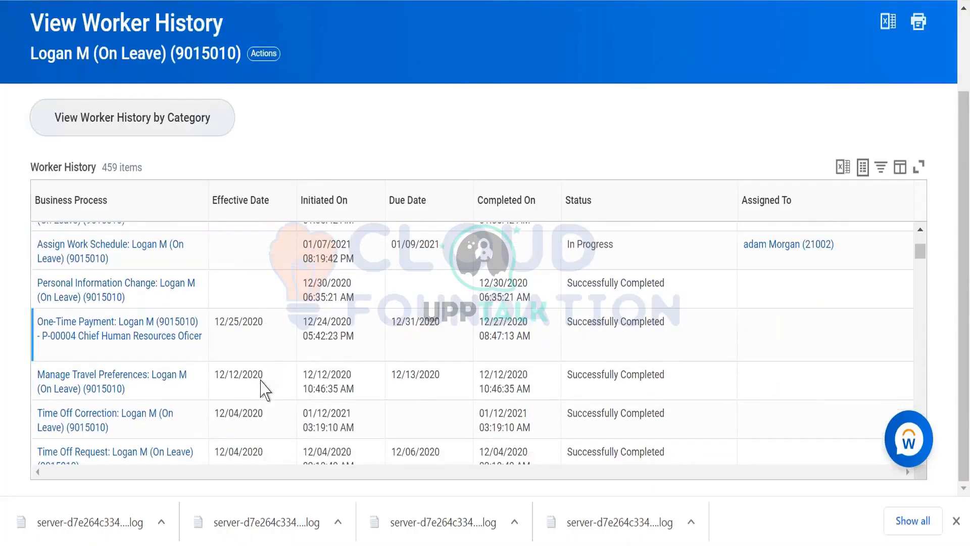
{"action": "left_click", "coordinate": [262, 390]}
{"action": "scroll", "coordinate": [259, 399], "scroll_direction": "down", "scroll_amount": 2}
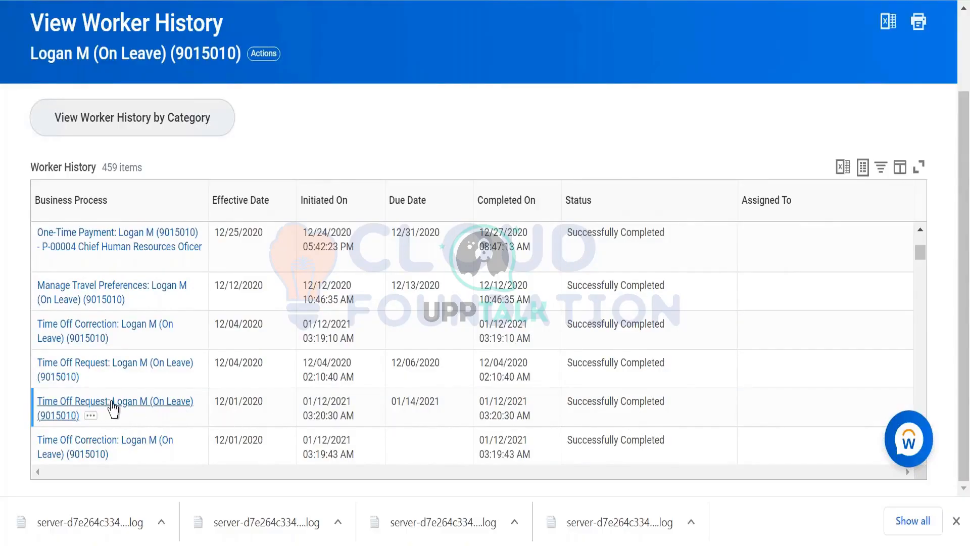
{"action": "left_click", "coordinate": [92, 416]}
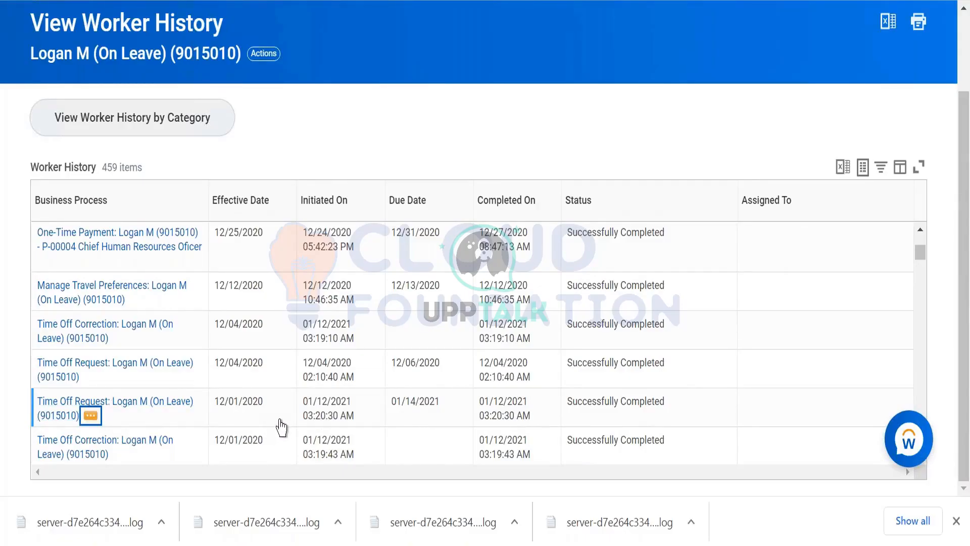
{"action": "left_click", "coordinate": [96, 420]}
{"action": "mouse_move", "coordinate": [170, 276]}
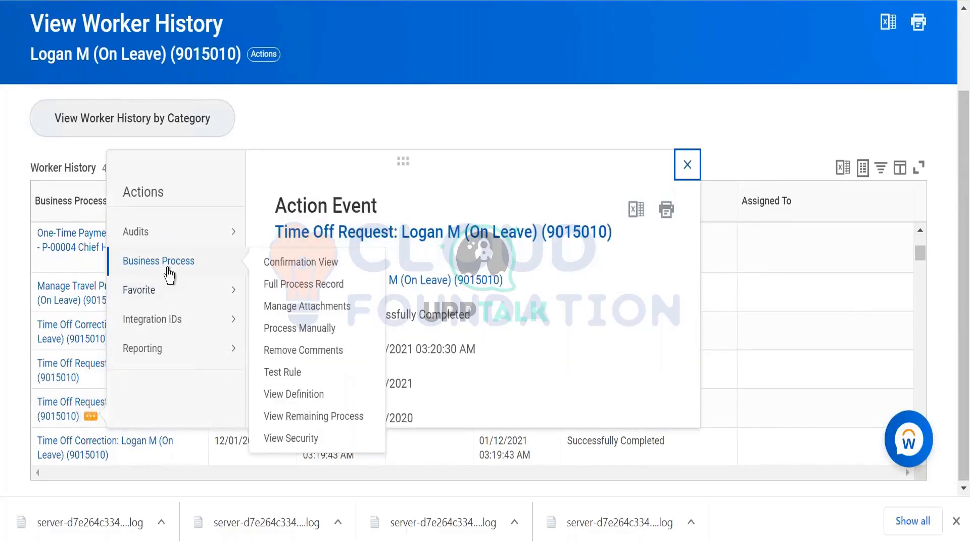
{"action": "mouse_move", "coordinate": [158, 319]}
{"action": "left_click", "coordinate": [273, 319]}
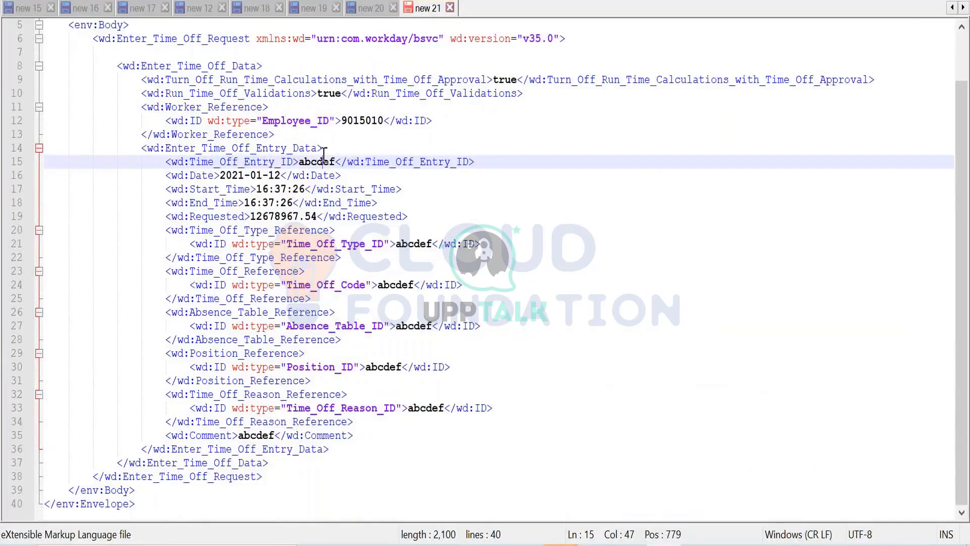
- In Notepad++, replace the Time_Off_Entry_ID placeholder with a test ID made of a first name followed by TestTimeOff
{"action": "double_click", "coordinate": [325, 156]}
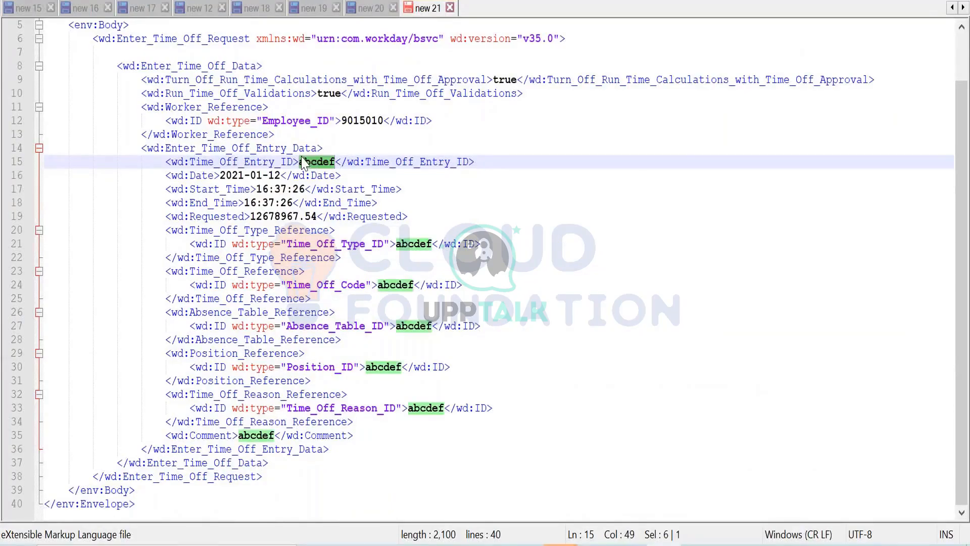
{"action": "type", "text": "venkat"}
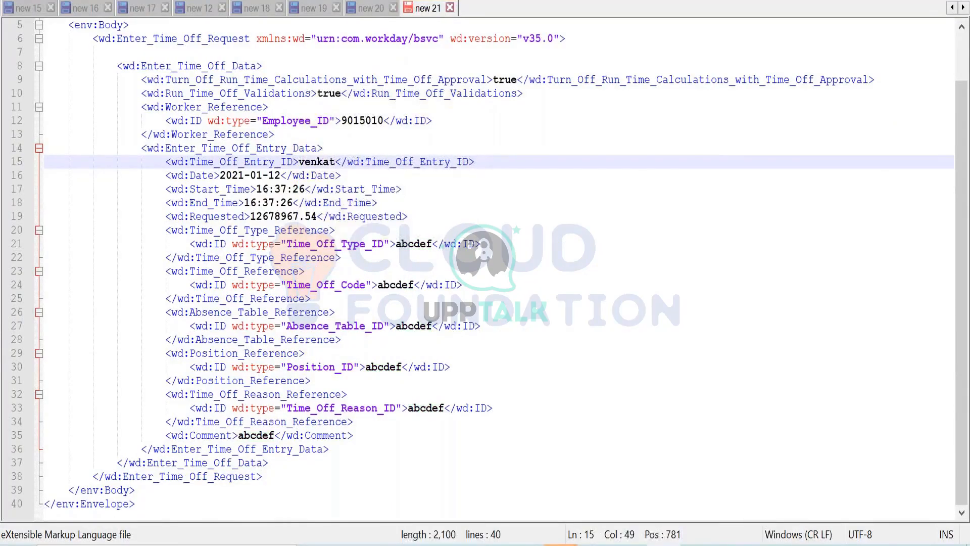
{"action": "type", "text": "TestTimeOf"}
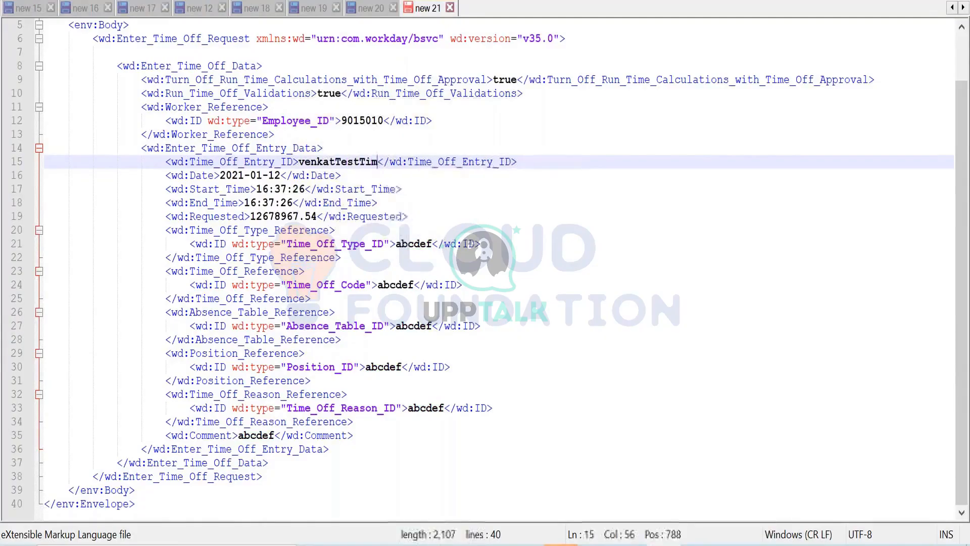
{"action": "type", "text": "f"}
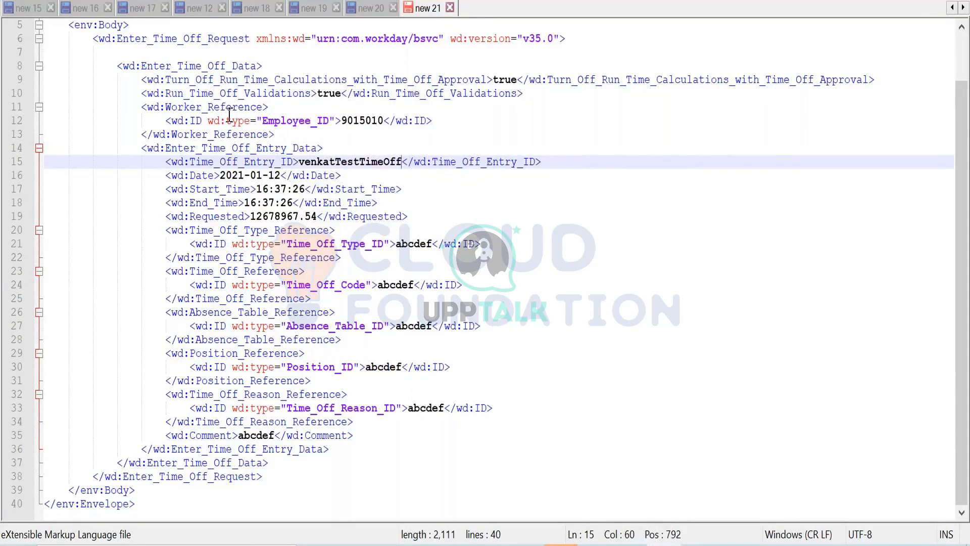
- Set the time off entry's Date value to 2020-12-02
{"action": "left_click", "coordinate": [246, 177]}
{"action": "key", "text": "BackSpace"}
{"action": "type", "text": "0"}
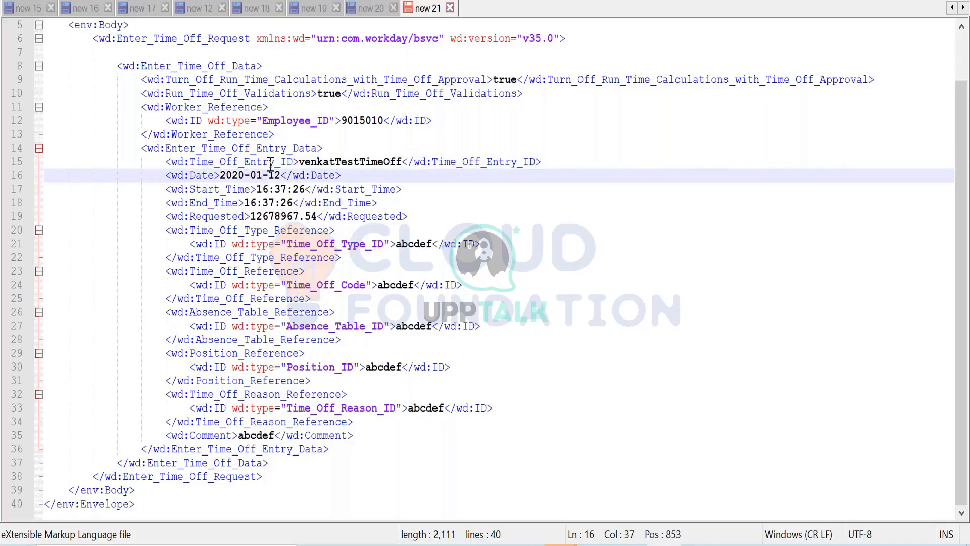
{"action": "key", "text": "BackSpace"}
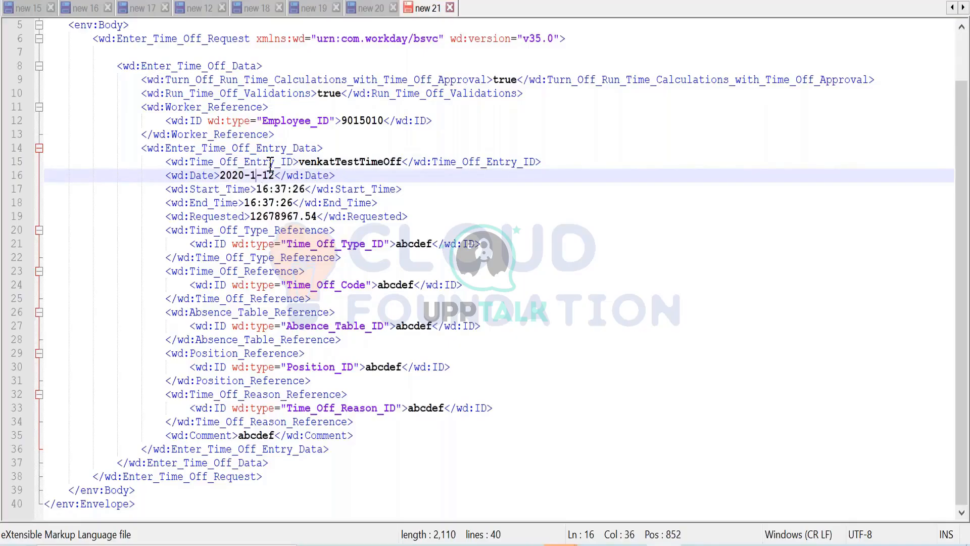
{"action": "type", "text": "2"}
{"action": "key", "text": "Right"}
{"action": "key", "text": "Right"}
{"action": "key", "text": "BackSpace"}
{"action": "key", "text": "BackSpace"}
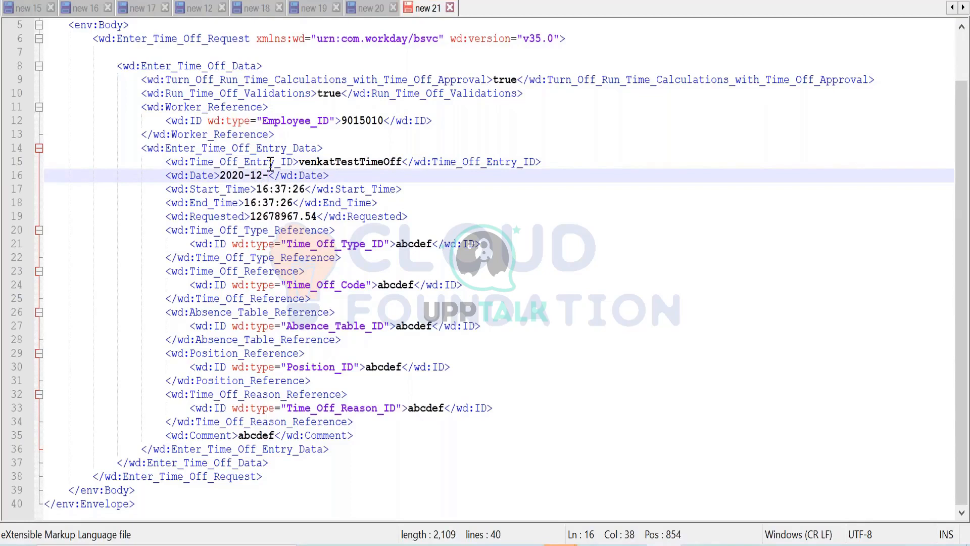
{"action": "type", "text": "02"}
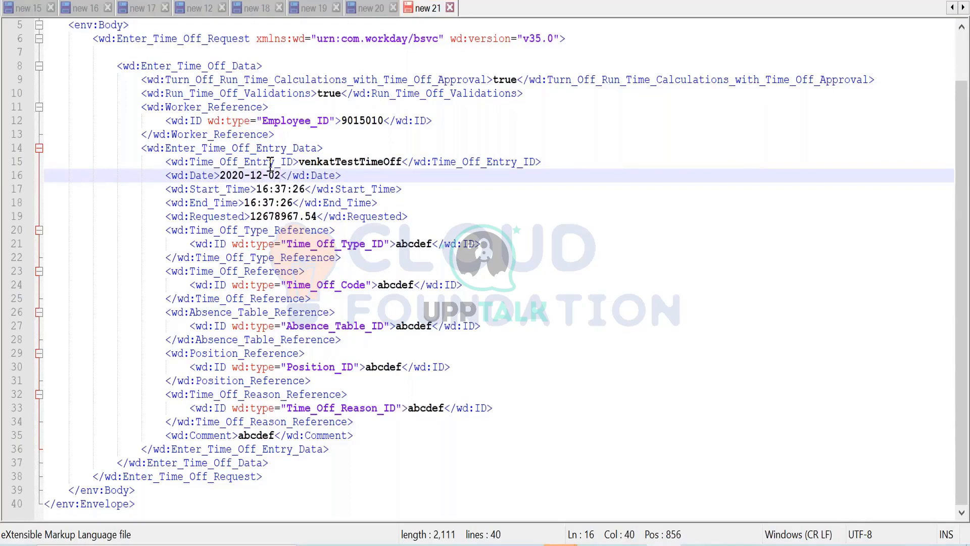
- In the Workday API documentation in the browser, examine the Enter_Time_Off_Entry_Data parameters for start and end time fields
{"action": "left_click", "coordinate": [219, 203]}
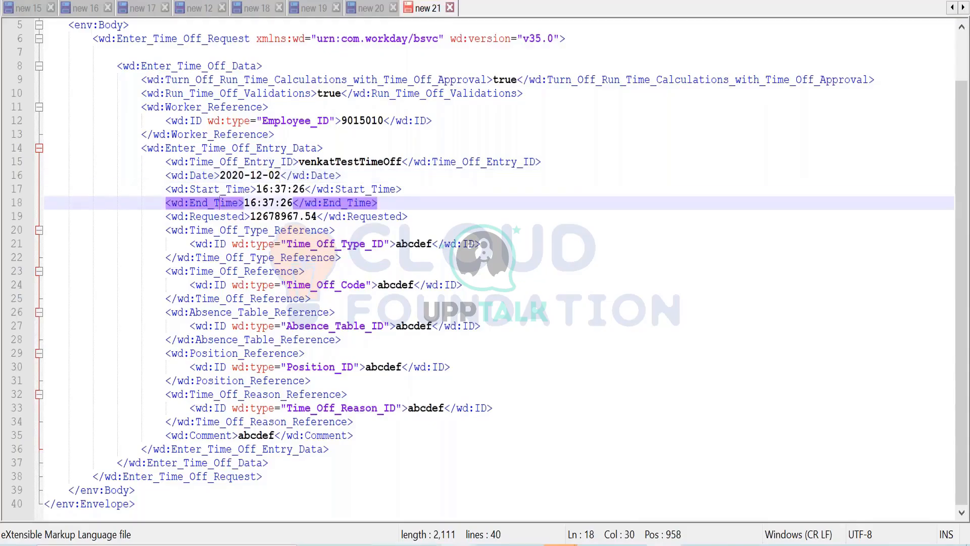
{"action": "key", "text": "alt+Tab"}
{"action": "scroll", "coordinate": [195, 323], "scroll_direction": "down", "scroll_amount": 3}
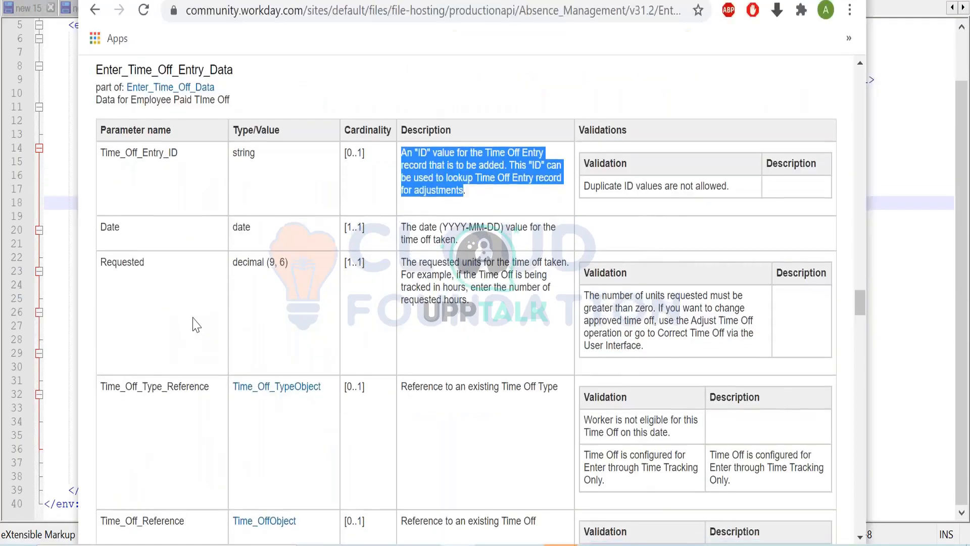
{"action": "scroll", "coordinate": [194, 323], "scroll_direction": "down", "scroll_amount": 6}
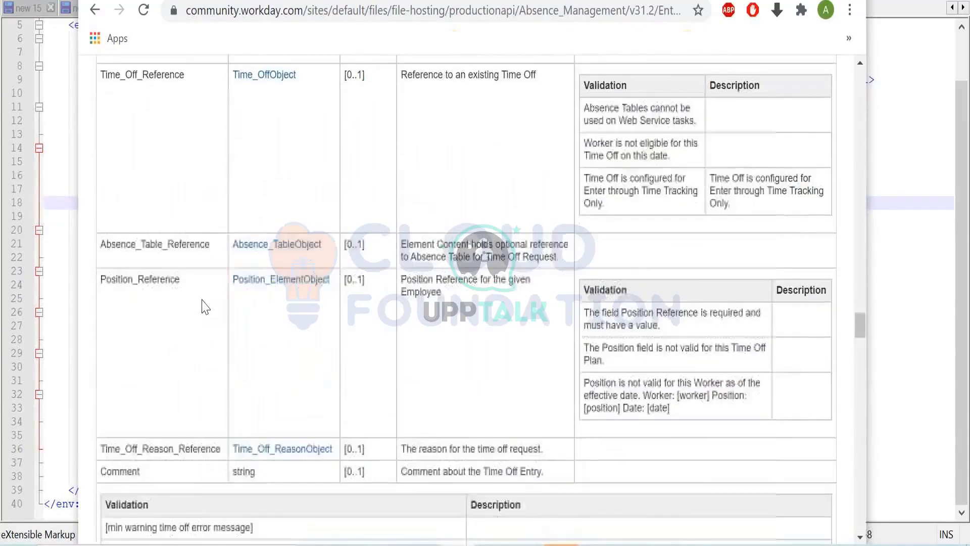
{"action": "scroll", "coordinate": [201, 306], "scroll_direction": "down", "scroll_amount": 2}
{"action": "scroll", "coordinate": [205, 313], "scroll_direction": "up", "scroll_amount": 8}
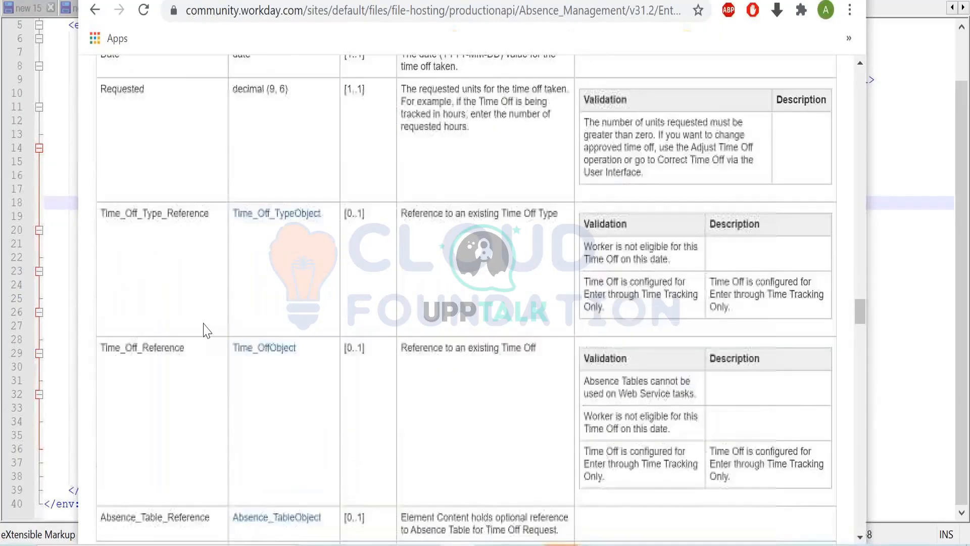
{"action": "scroll", "coordinate": [219, 317], "scroll_direction": "up", "scroll_amount": 2}
{"action": "left_click", "coordinate": [189, 197]}
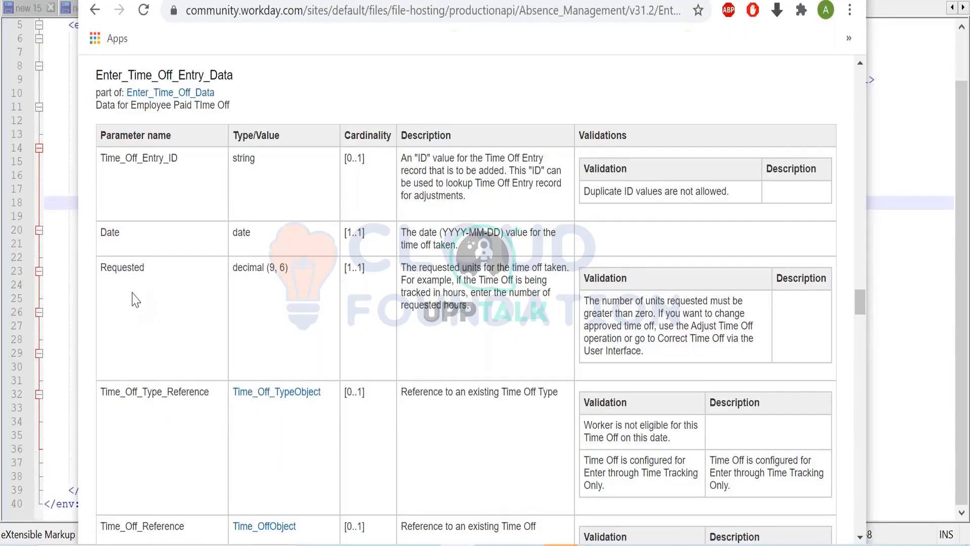
{"action": "scroll", "coordinate": [136, 299], "scroll_direction": "down", "scroll_amount": 15}
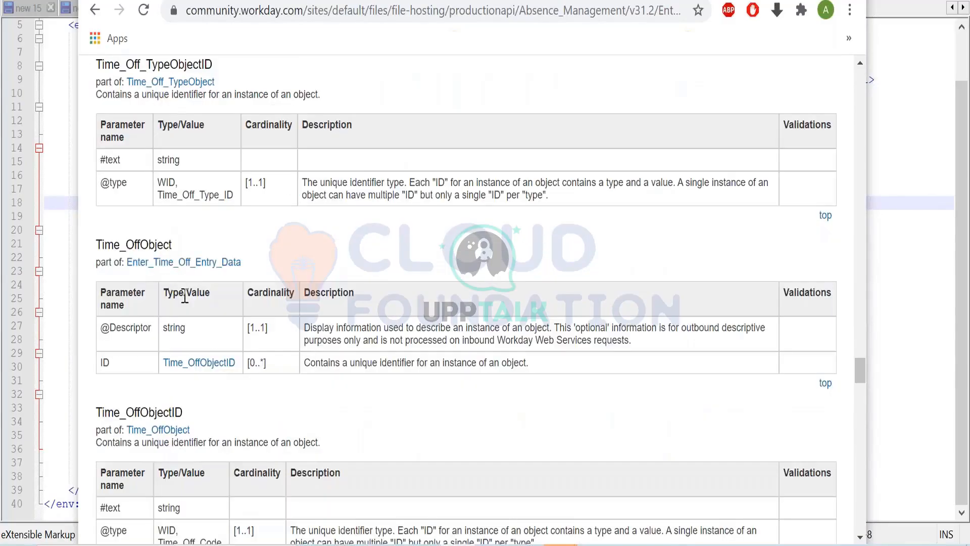
{"action": "scroll", "coordinate": [120, 327], "scroll_direction": "down", "scroll_amount": 2}
- Locate Enter_Time_Off_Entry_Data in the request and recheck its documented parameters through the Enter_Time_Off_Data section
{"action": "left_click", "coordinate": [55, 354]}
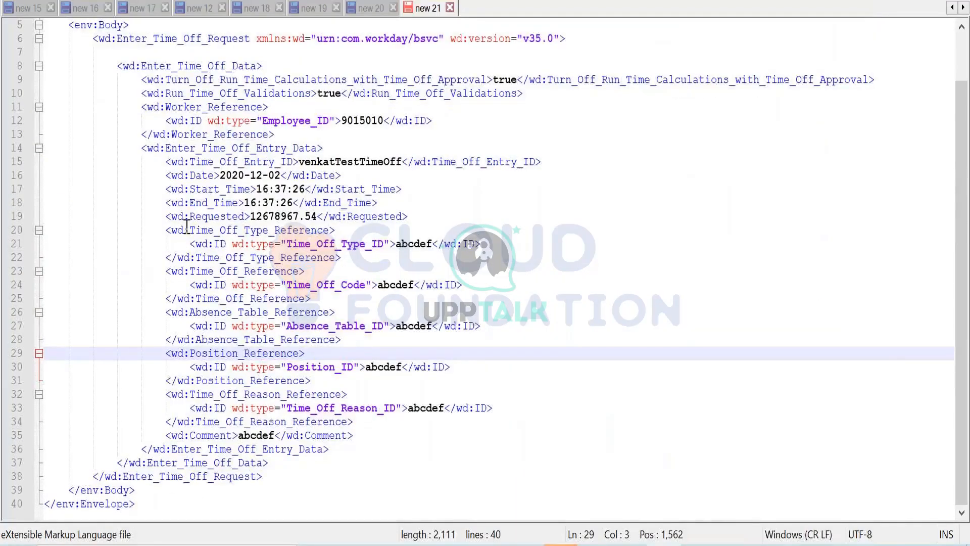
{"action": "left_click", "coordinate": [198, 160]}
{"action": "left_click", "coordinate": [199, 147]}
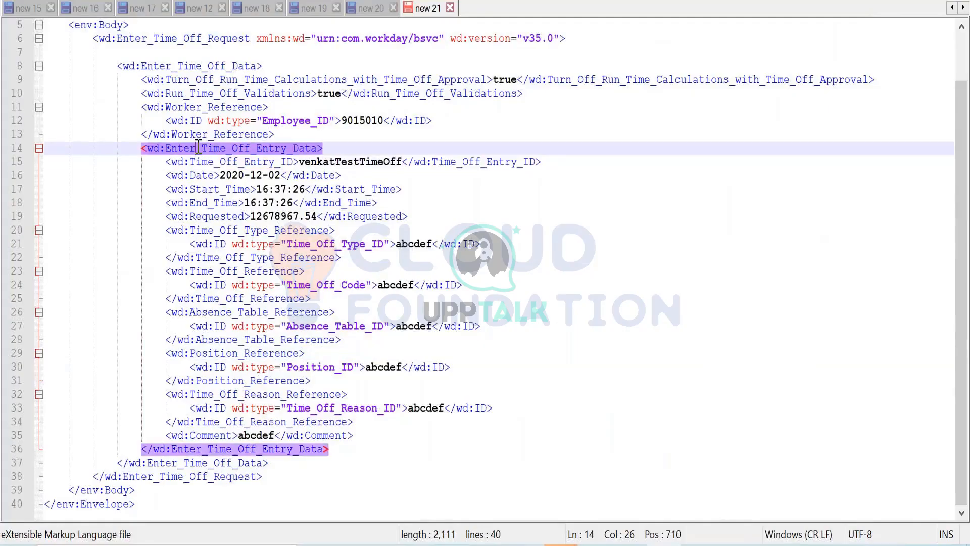
{"action": "key", "text": "alt+Tab"}
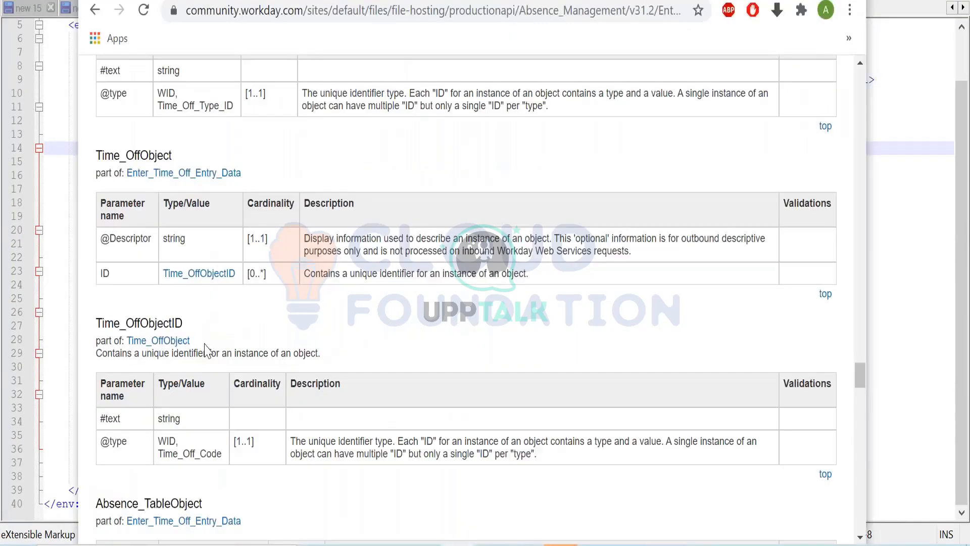
{"action": "scroll", "coordinate": [202, 344], "scroll_direction": "up", "scroll_amount": 6}
{"action": "scroll", "coordinate": [219, 337], "scroll_direction": "up", "scroll_amount": 15}
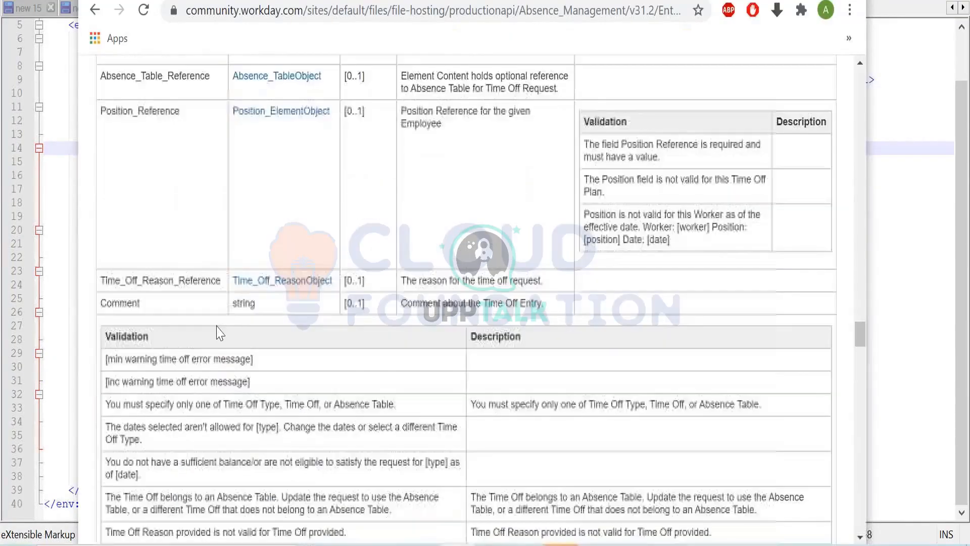
{"action": "scroll", "coordinate": [217, 282], "scroll_direction": "up", "scroll_amount": 15}
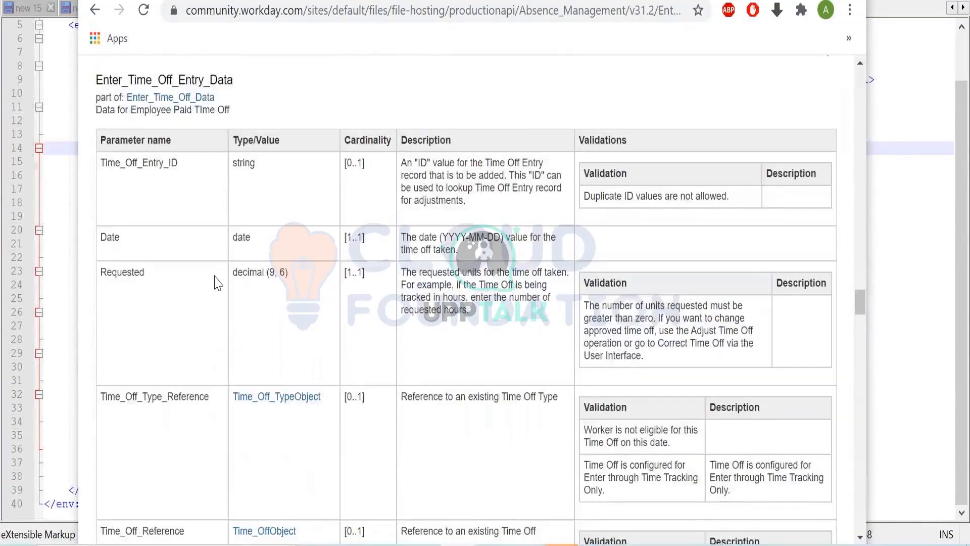
{"action": "scroll", "coordinate": [217, 281], "scroll_direction": "up", "scroll_amount": 5}
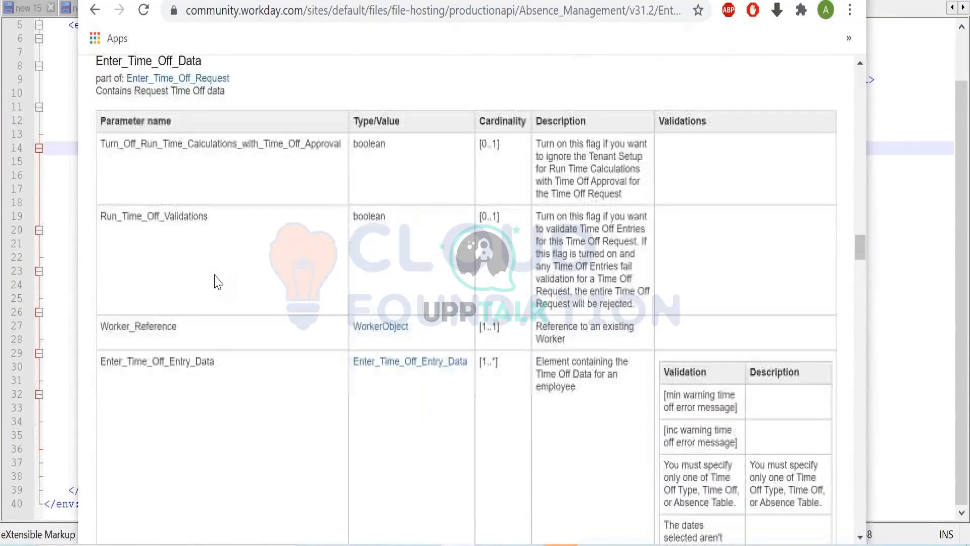
{"action": "left_click", "coordinate": [384, 368]}
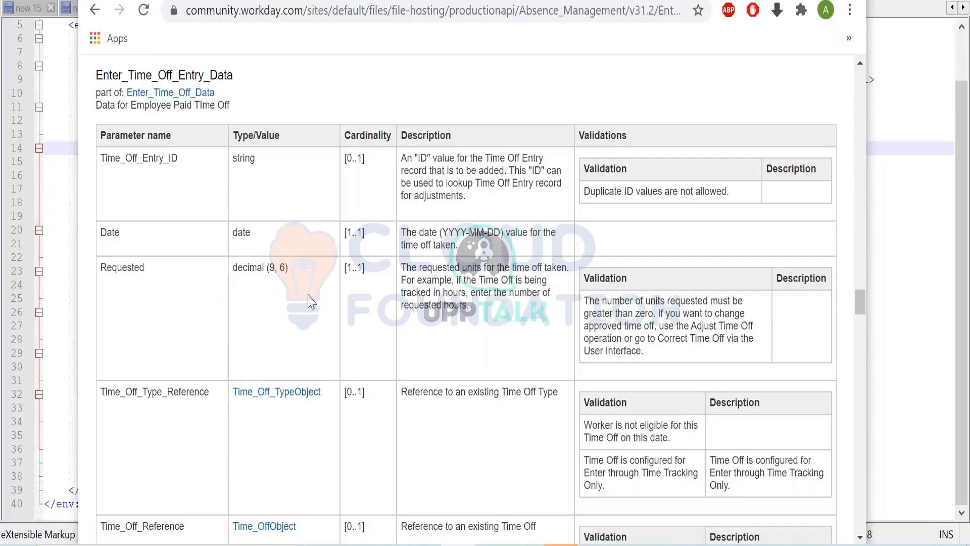
{"action": "scroll", "coordinate": [312, 302], "scroll_direction": "down", "scroll_amount": 3}
{"action": "scroll", "coordinate": [312, 302], "scroll_direction": "down", "scroll_amount": 8}
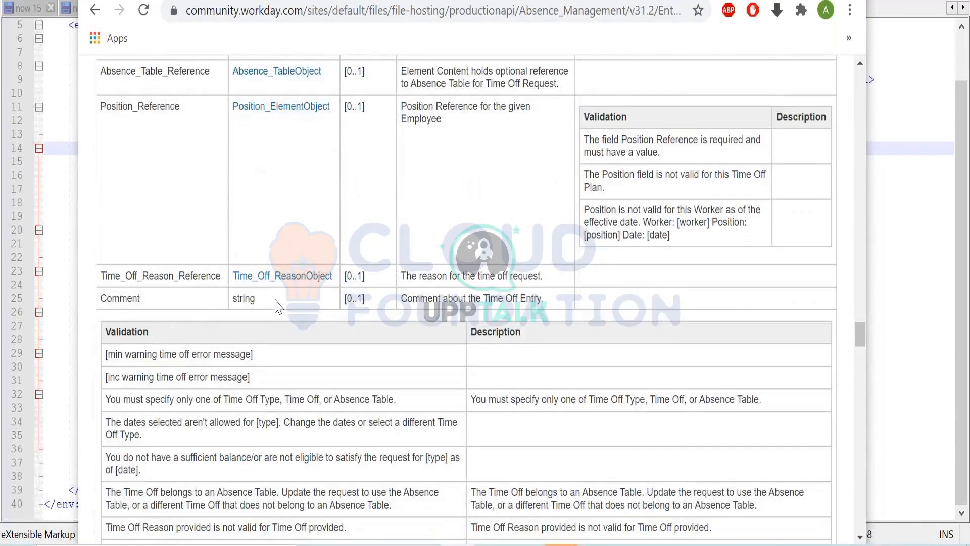
{"action": "scroll", "coordinate": [250, 324], "scroll_direction": "up", "scroll_amount": 4}
- Back in Notepad++, delete the Start_Time and End_Time elements from the time off entry data
{"action": "left_click", "coordinate": [64, 288]}
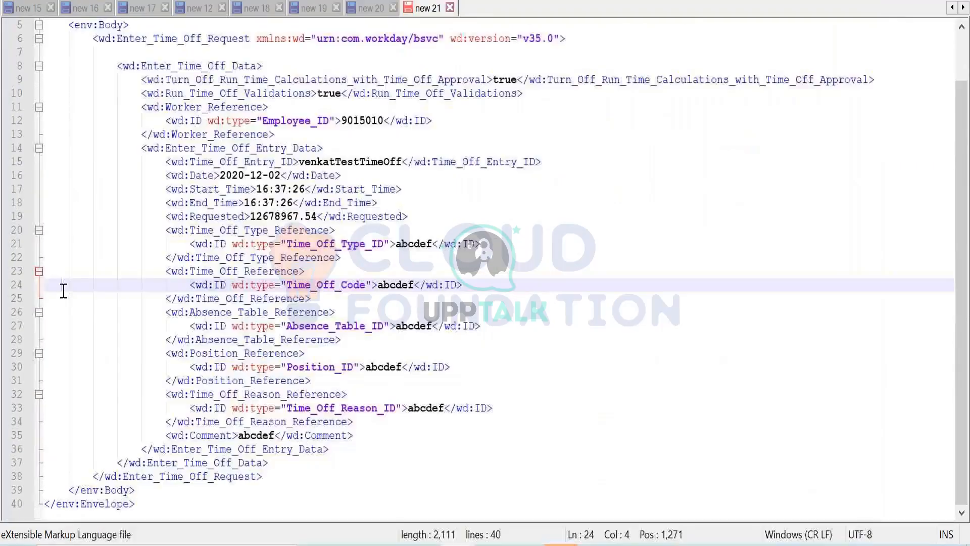
{"action": "left_click", "coordinate": [212, 191]}
{"action": "left_click_drag", "start_coordinate": [385, 201], "coordinate": [369, 181]}
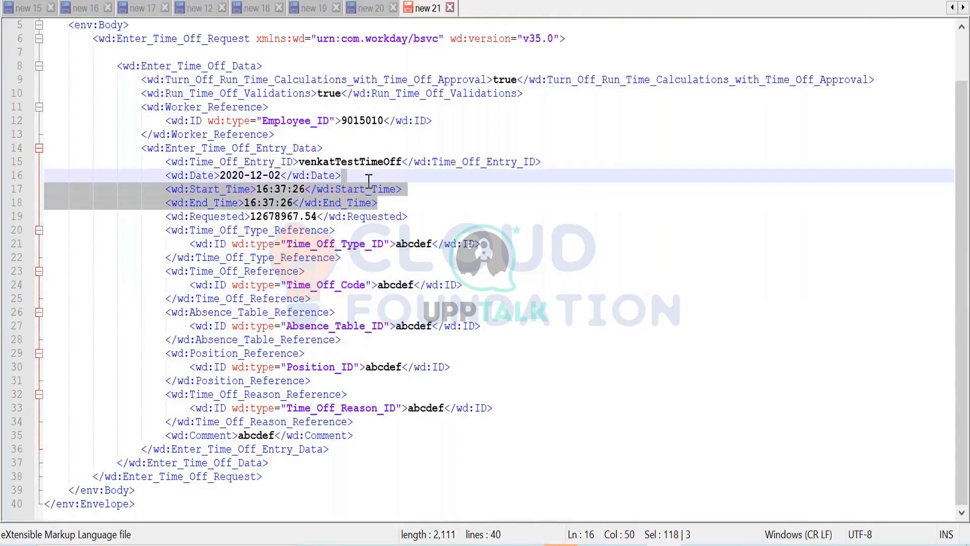
{"action": "key", "text": "Delete"}
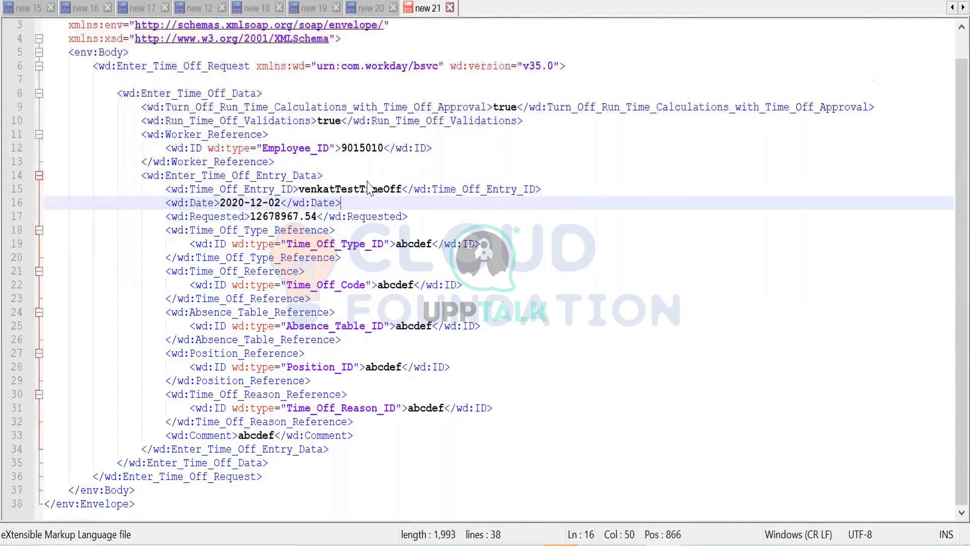
- Set the entry's Requested value to 8 and move to the Time_Off_Type_Reference element
{"action": "left_click", "coordinate": [320, 216]}
{"action": "left_click_drag", "start_coordinate": [321, 216], "coordinate": [253, 210]}
{"action": "type", "text": "8"}
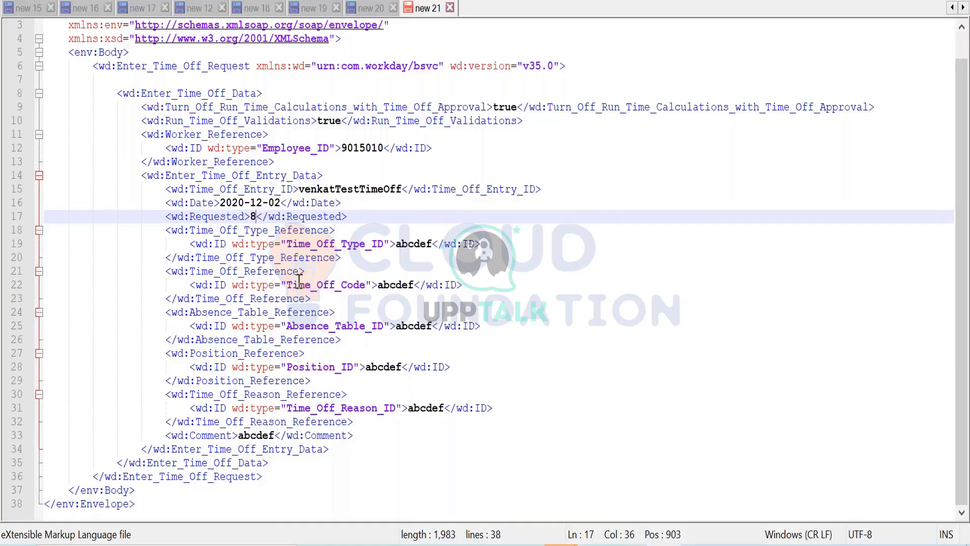
{"action": "left_click", "coordinate": [268, 230]}
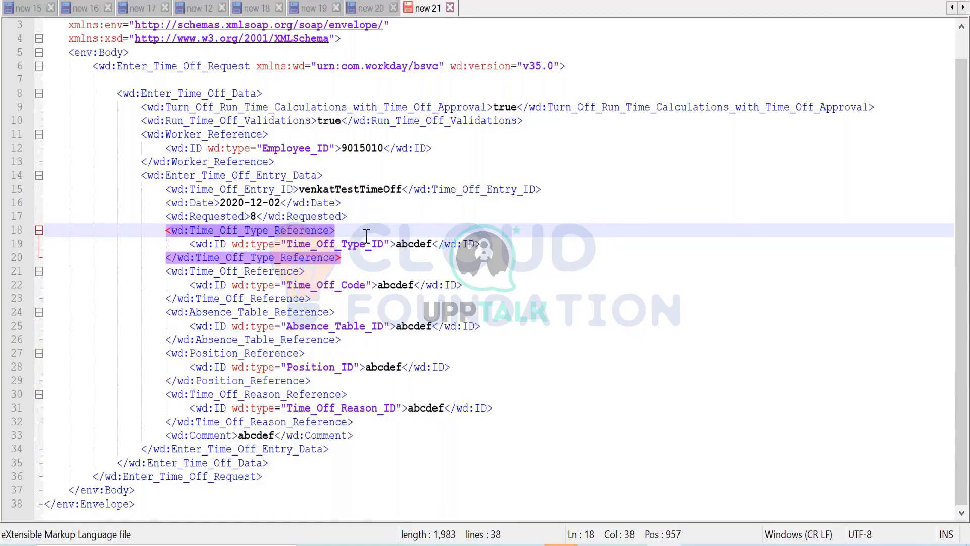
- In the Workday API documentation, check the reference parameters and validations of Enter_Time_Off_Entry_Data for the time off type
{"action": "left_click", "coordinate": [459, 544]}
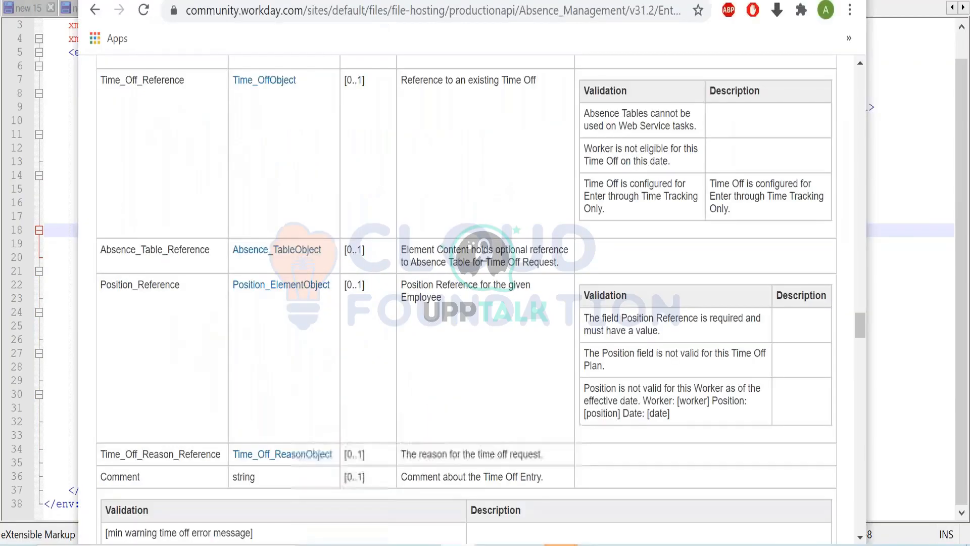
{"action": "scroll", "coordinate": [304, 315], "scroll_direction": "down", "scroll_amount": 5}
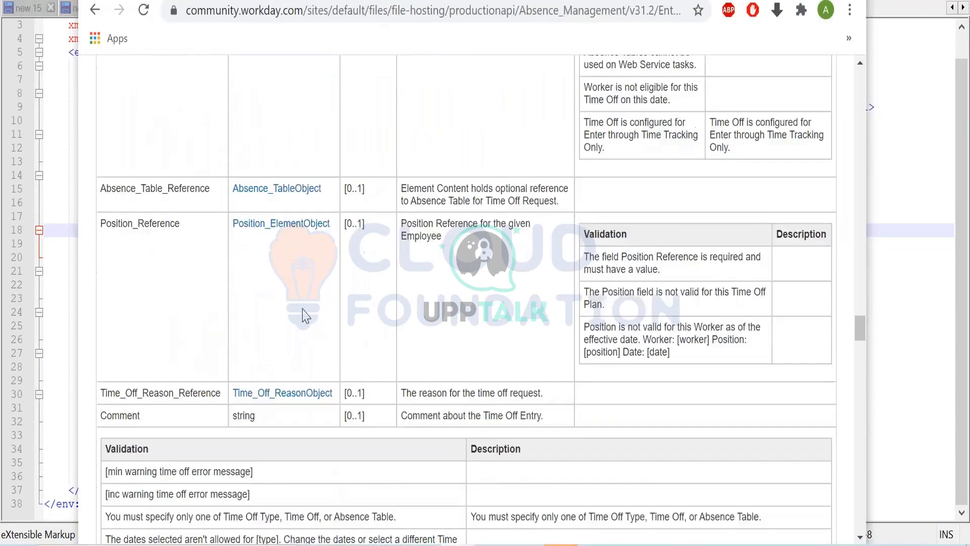
{"action": "scroll", "coordinate": [305, 324], "scroll_direction": "up", "scroll_amount": 2}
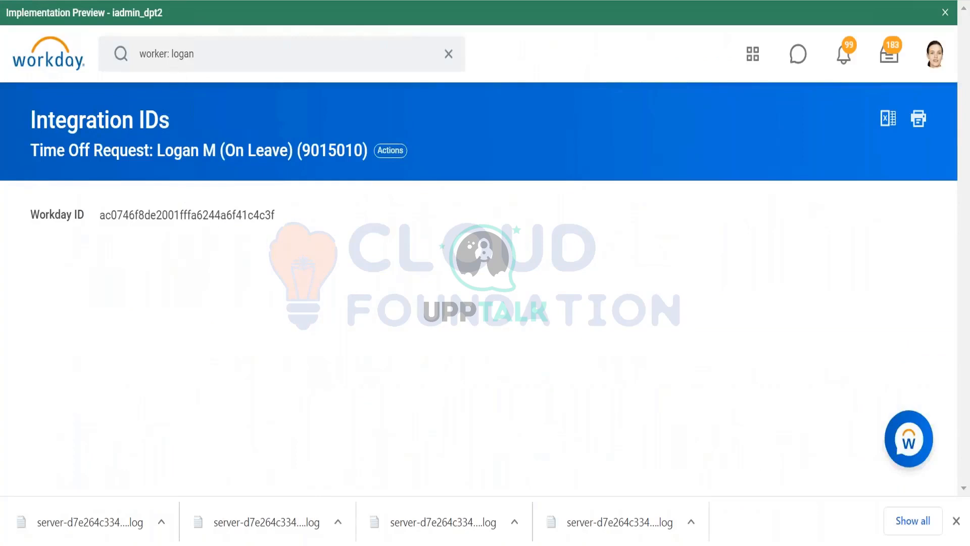
- Switch to Workday, open a second Workday tab and search "view ref id" to open the View Reference IDs task
{"action": "right_click", "coordinate": [132, 0]}
{"action": "left_click", "coordinate": [161, 61]}
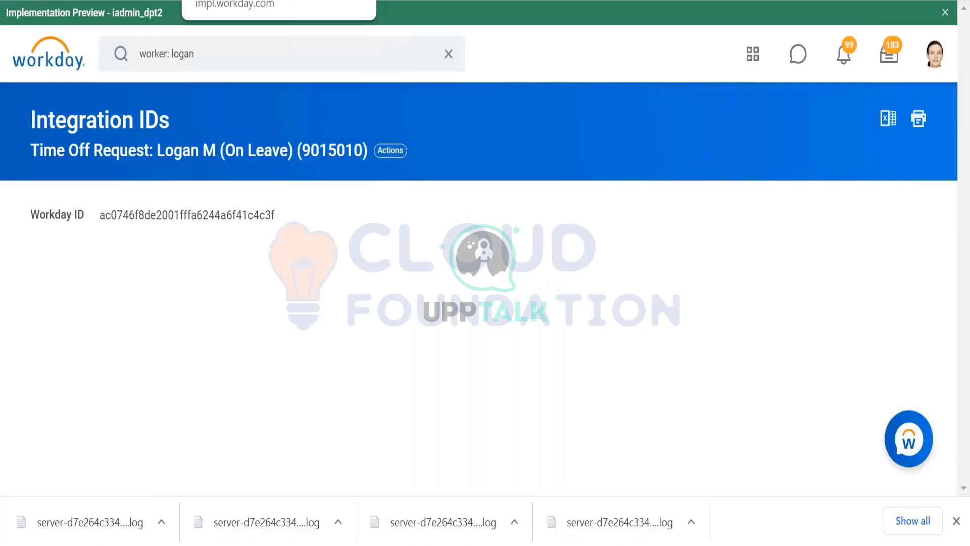
{"action": "left_click", "coordinate": [202, 0]}
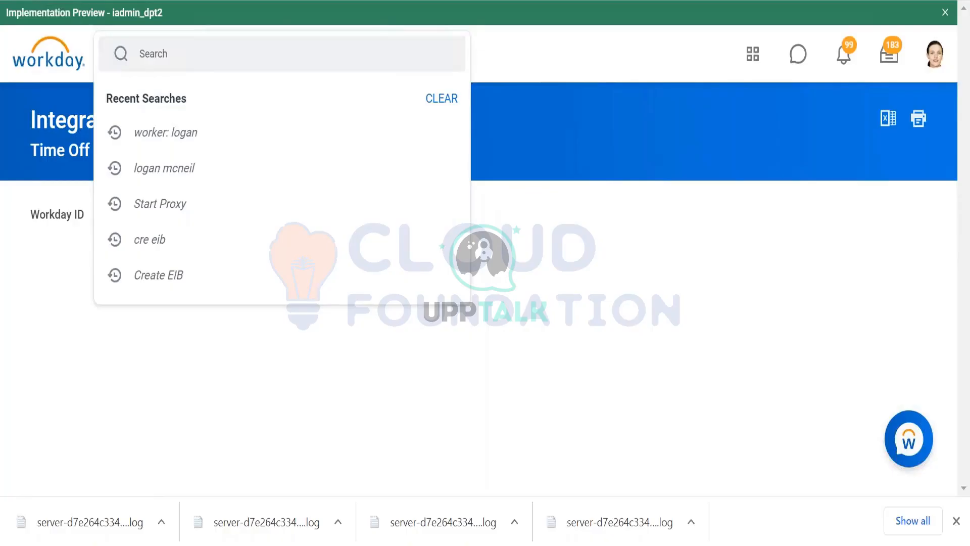
{"action": "left_click", "coordinate": [153, 54]}
{"action": "type", "text": "view ref id"}
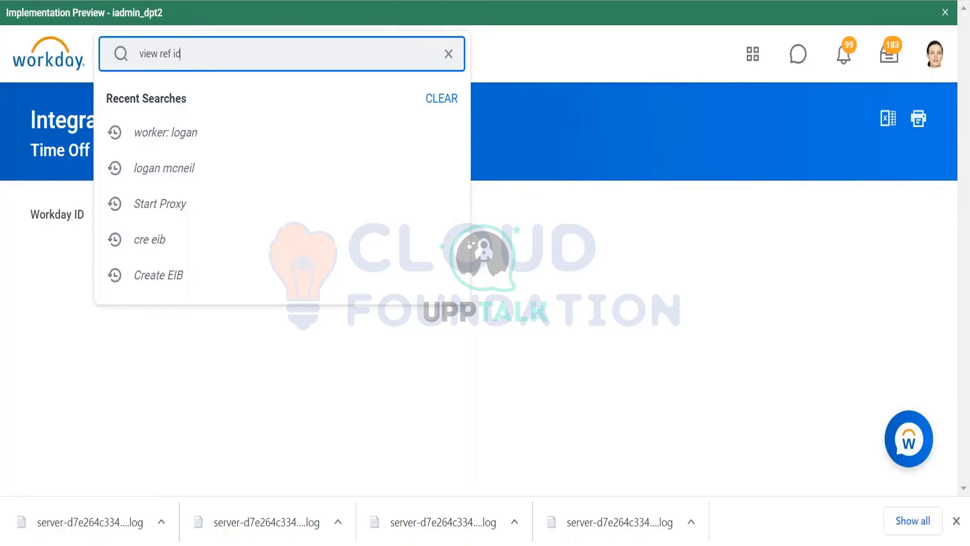
{"action": "left_click", "coordinate": [173, 119]}
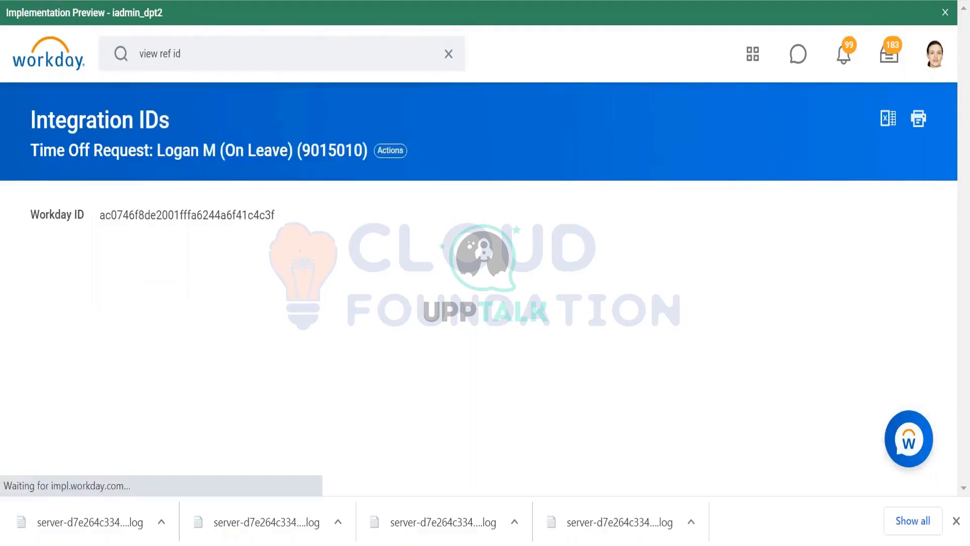
- List the reference IDs for the Time Off Type business object
{"action": "left_click", "coordinate": [208, 194]}
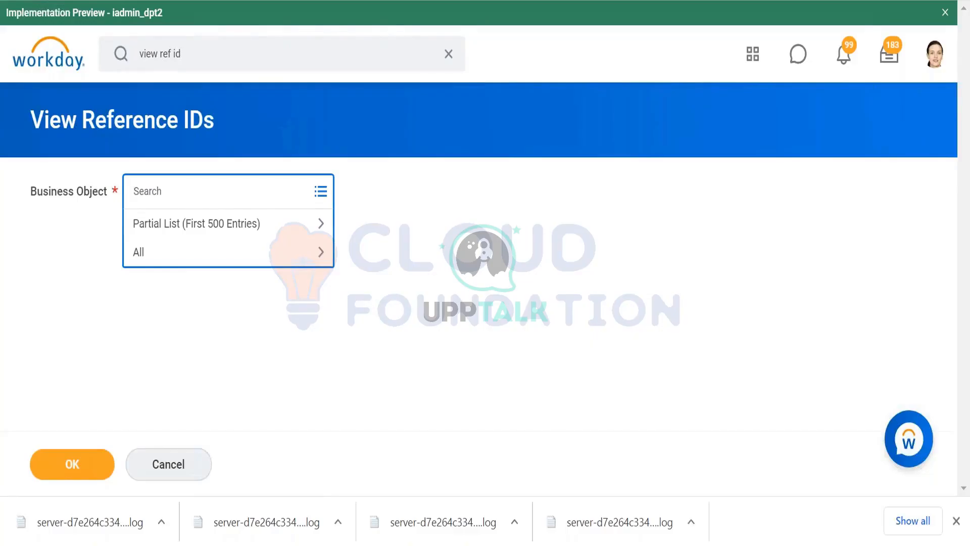
{"action": "type", "text": "time off"}
{"action": "key", "text": "Return"}
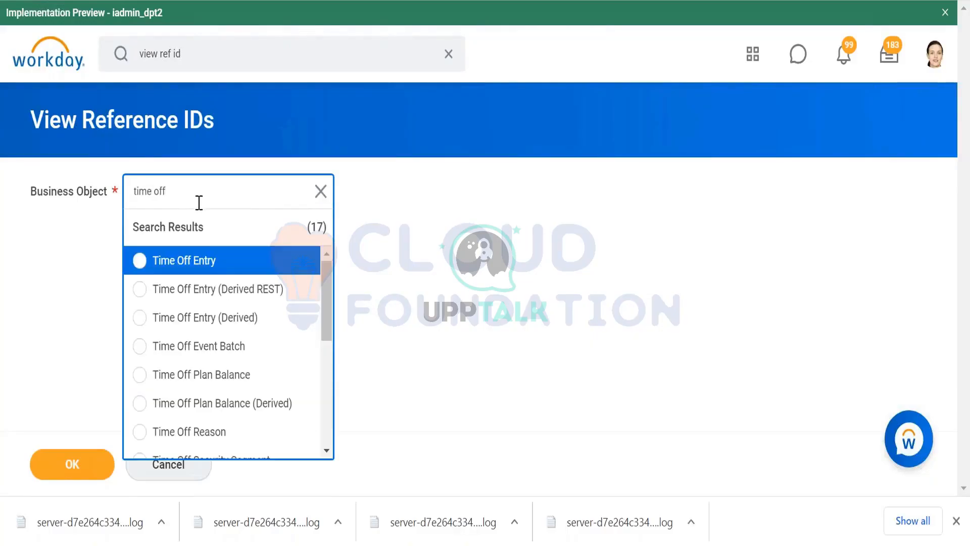
{"action": "scroll", "coordinate": [202, 396], "scroll_direction": "down", "scroll_amount": 2}
{"action": "left_click", "coordinate": [207, 400]}
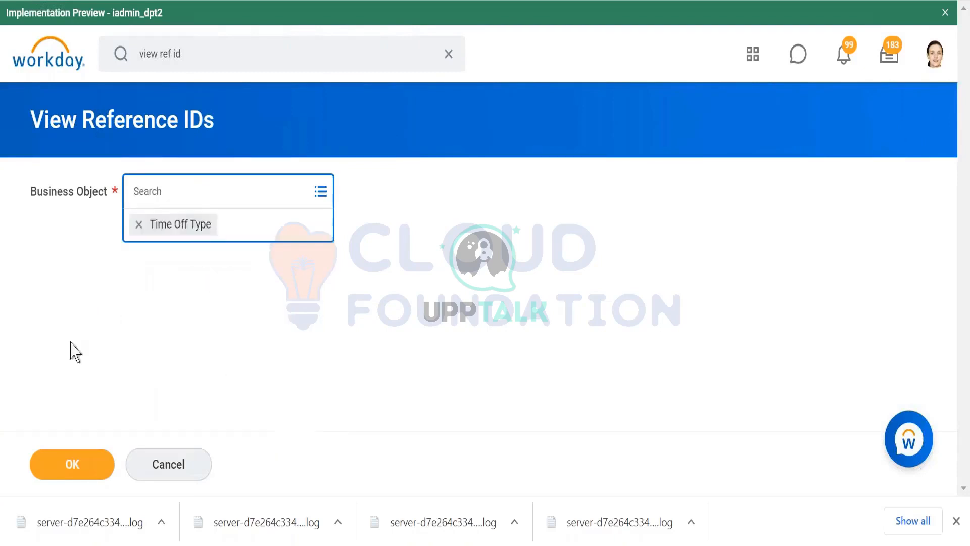
{"action": "left_click", "coordinate": [71, 465]}
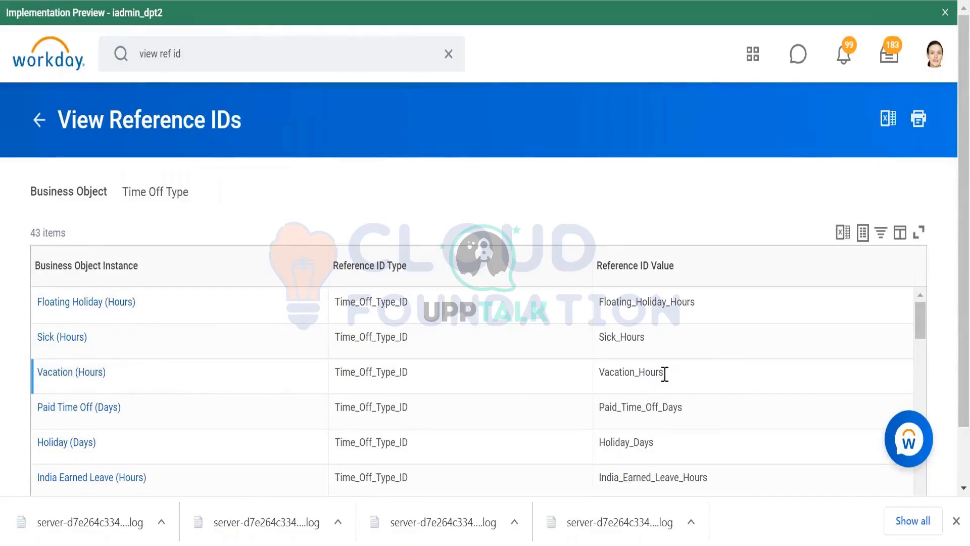
- Copy the Vacation_Hours reference ID value and switch to the request in Notepad++ and back
{"action": "left_click_drag", "start_coordinate": [661, 377], "coordinate": [597, 372]}
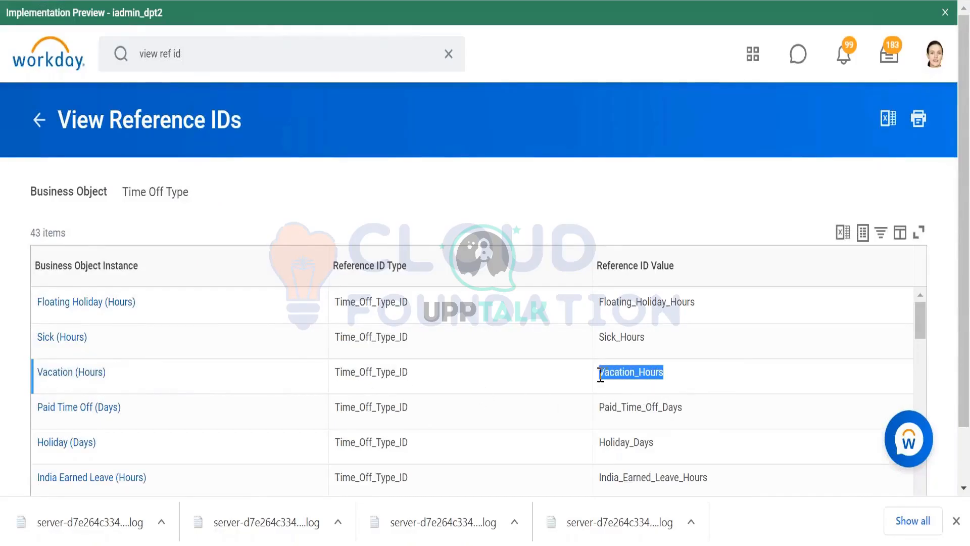
{"action": "right_click", "coordinate": [612, 373]}
{"action": "left_click", "coordinate": [629, 387]}
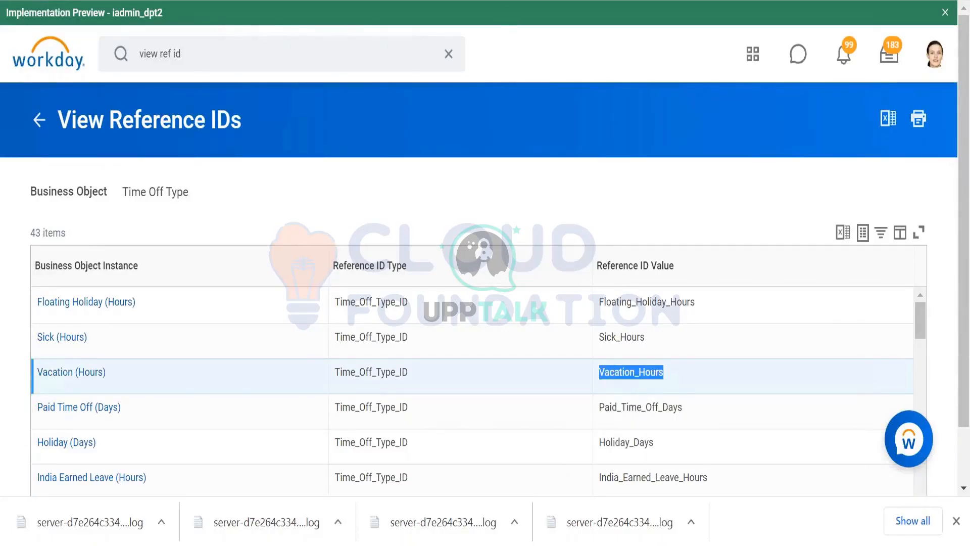
{"action": "key", "text": "alt+Tab"}
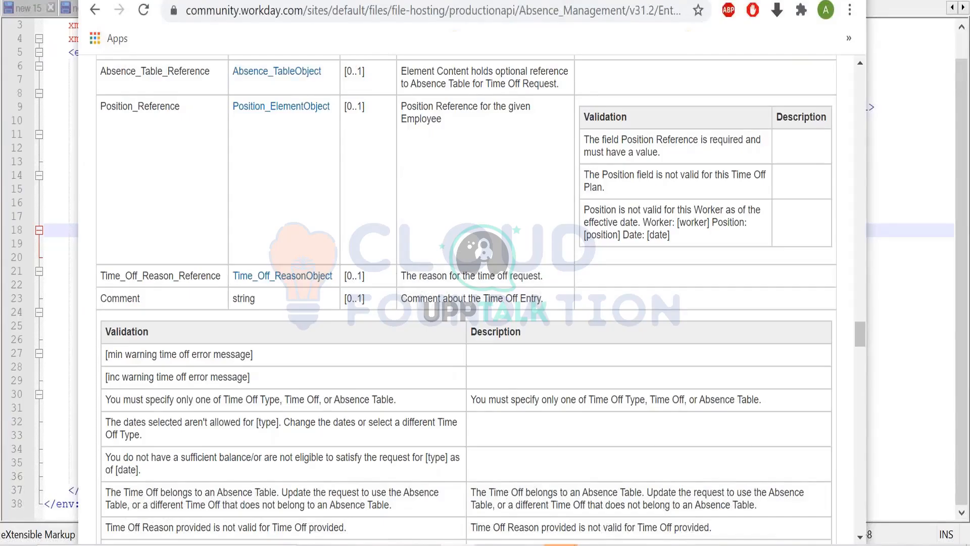
{"action": "key", "text": "alt+Tab"}
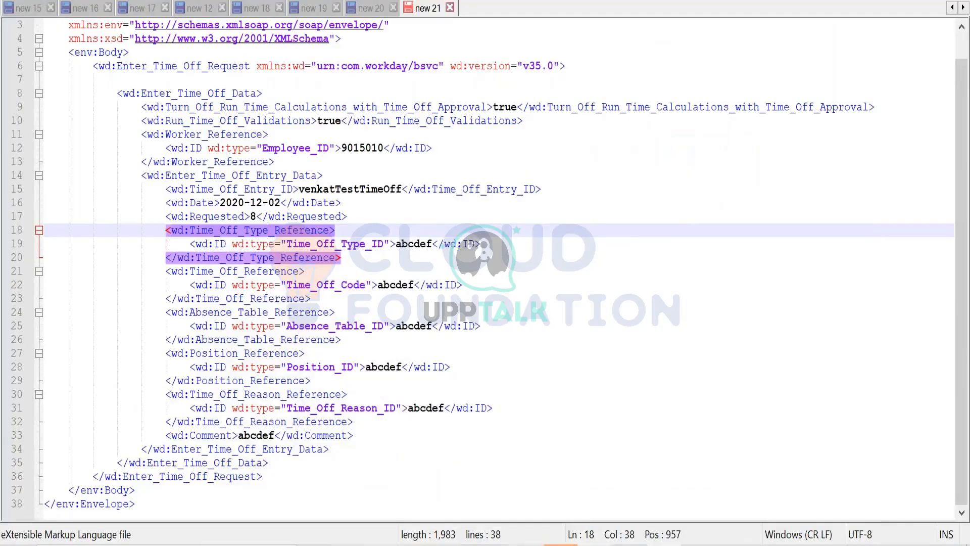
{"action": "key", "text": "alt+Tab"}
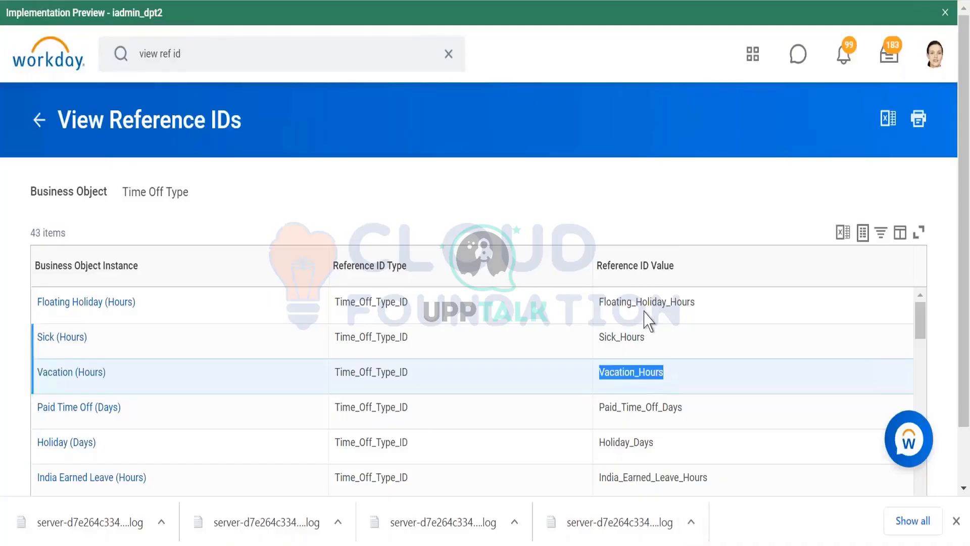
- Copy the Floating_Holiday_Hours reference ID value and paste it as the Time_Off_Type_ID value in the Notepad++ request
{"action": "left_click_drag", "start_coordinate": [690, 298], "coordinate": [602, 299]}
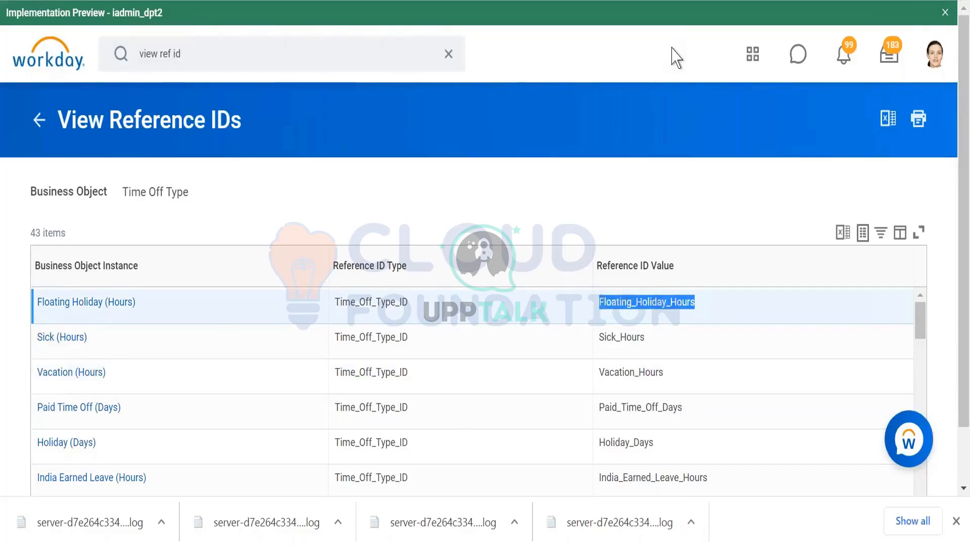
{"action": "key", "text": "alt+Tab"}
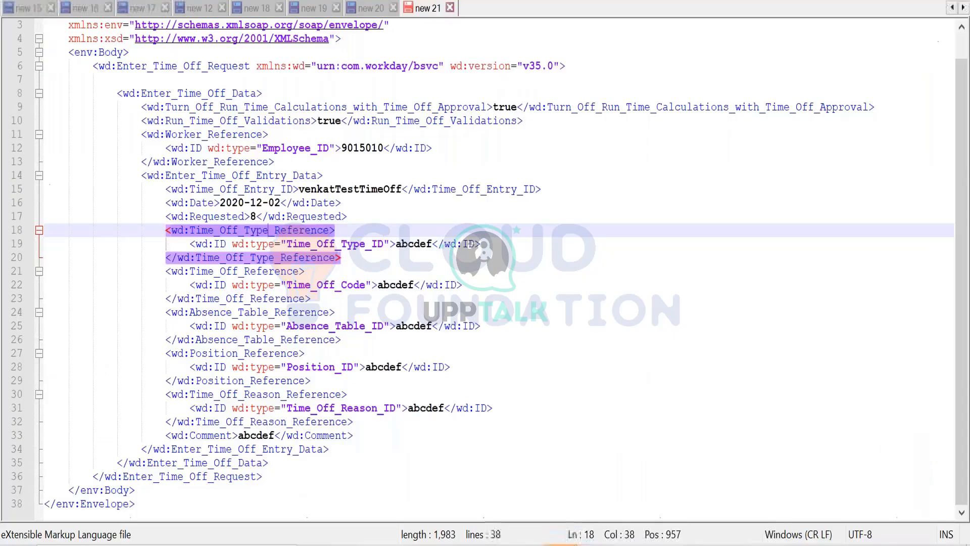
{"action": "left_click", "coordinate": [380, 257]}
{"action": "double_click", "coordinate": [404, 244]}
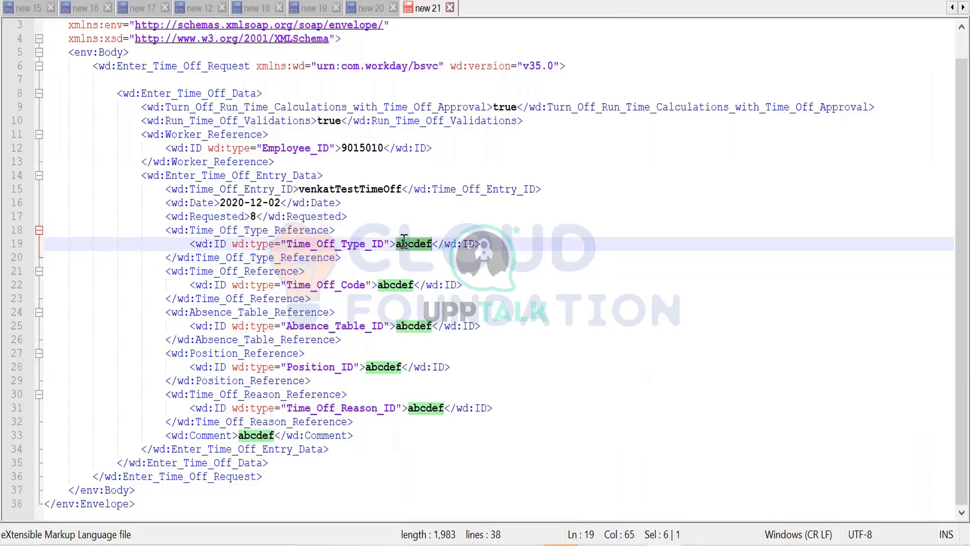
{"action": "key", "text": "ctrl+v"}
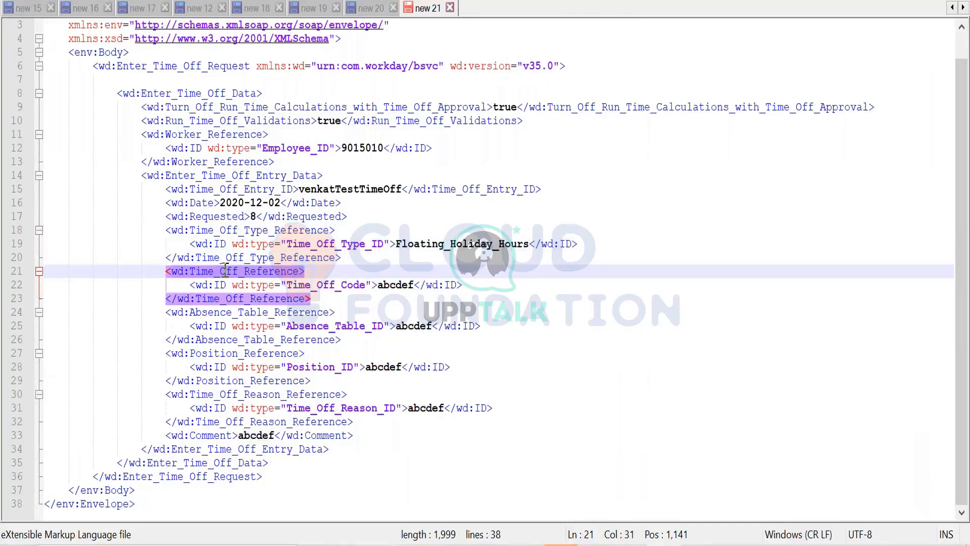
- Check Time_Off_Reference in the API documentation, then delete the Time_Off_Reference element from the Notepad++ request
{"action": "left_click", "coordinate": [250, 187]}
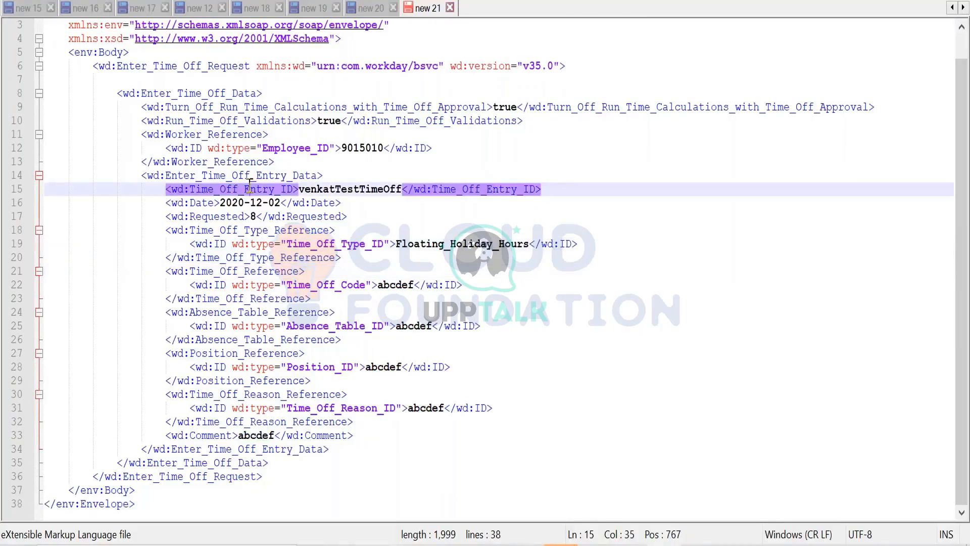
{"action": "left_click", "coordinate": [229, 271]}
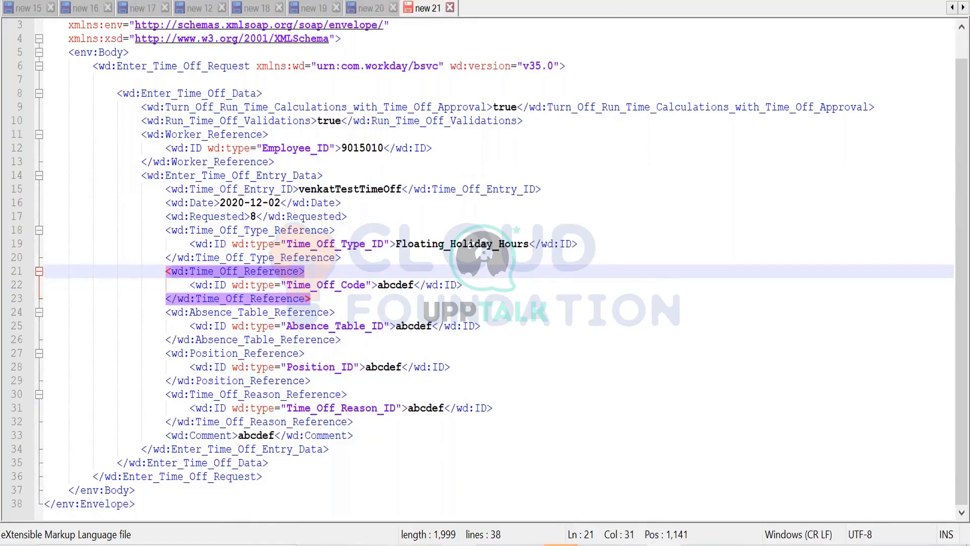
{"action": "key", "text": "alt+Tab"}
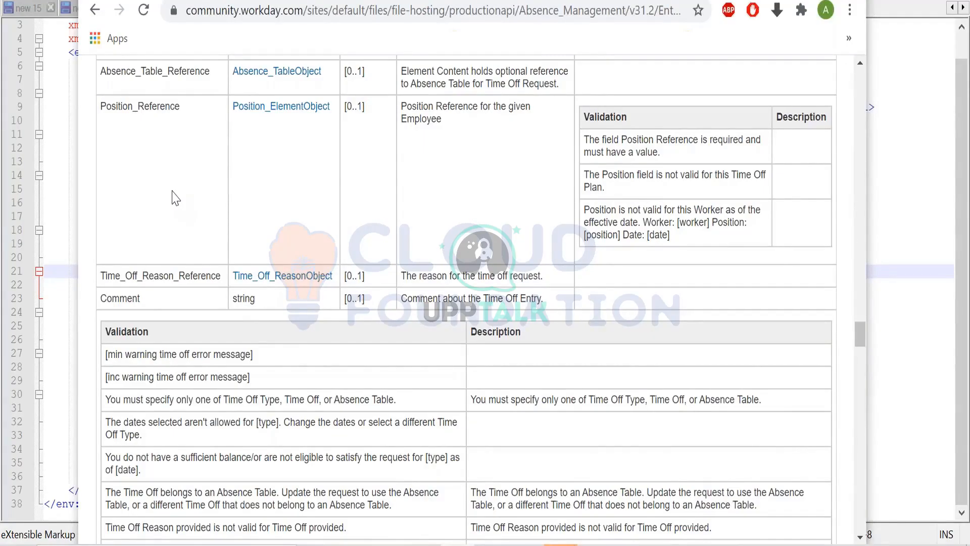
{"action": "scroll", "coordinate": [173, 199], "scroll_direction": "up", "scroll_amount": 7}
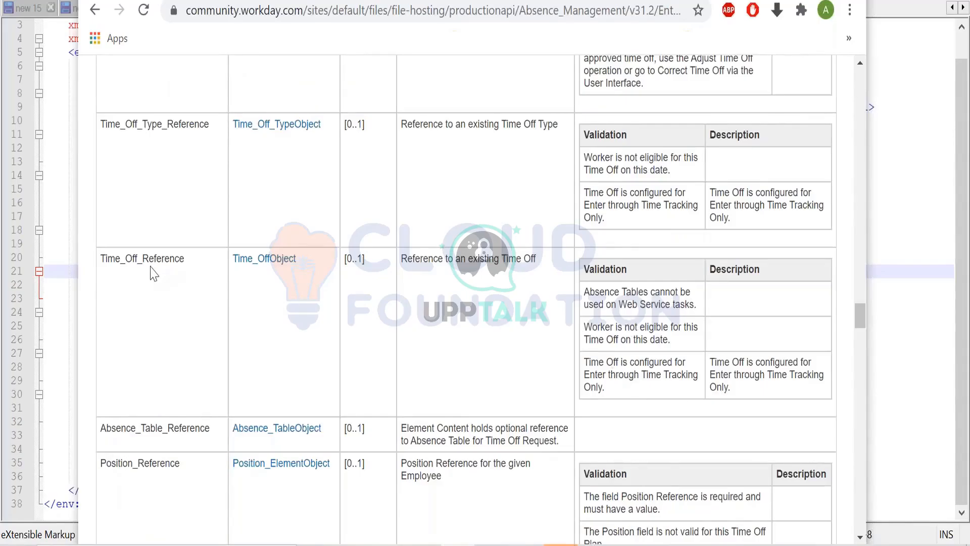
{"action": "key", "text": "alt+Tab"}
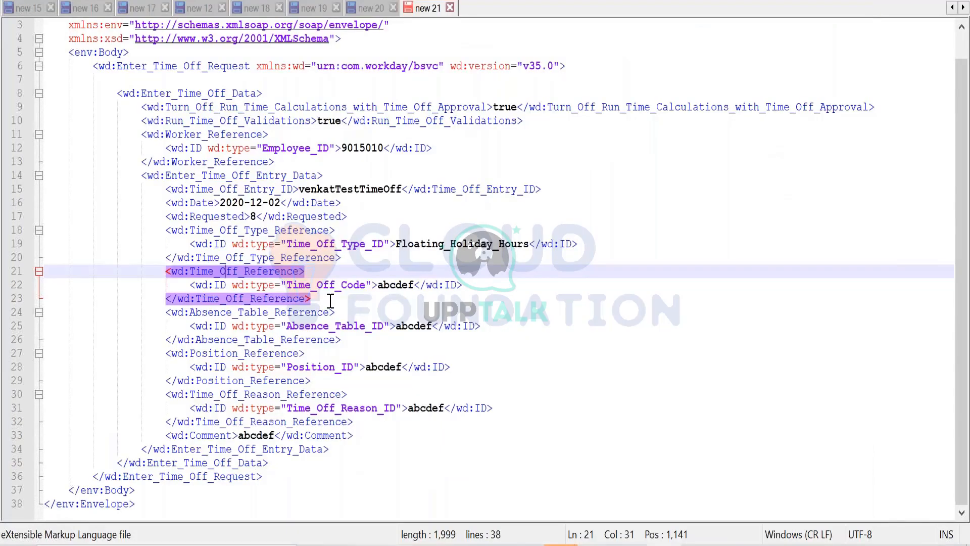
{"action": "left_click", "coordinate": [318, 298]}
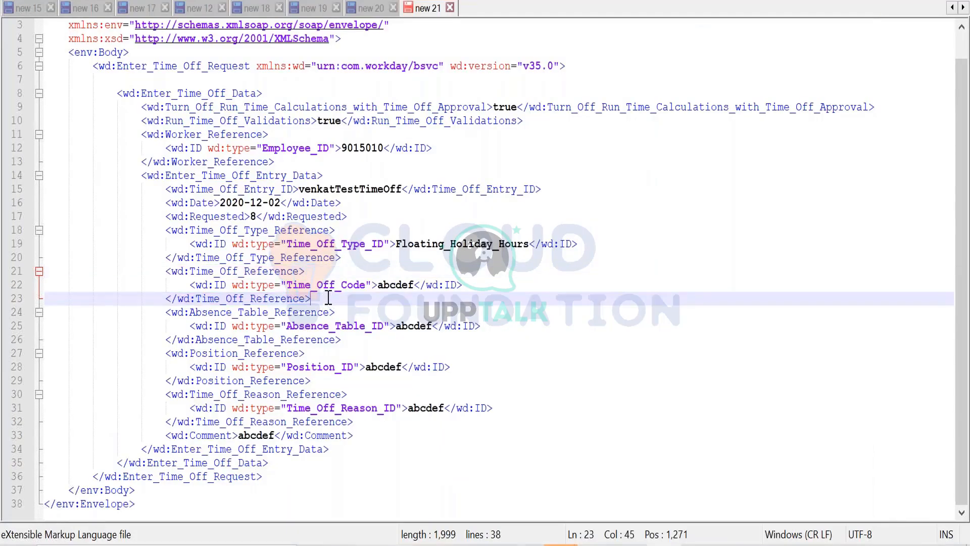
{"action": "left_click_drag", "start_coordinate": [326, 297], "coordinate": [362, 256]}
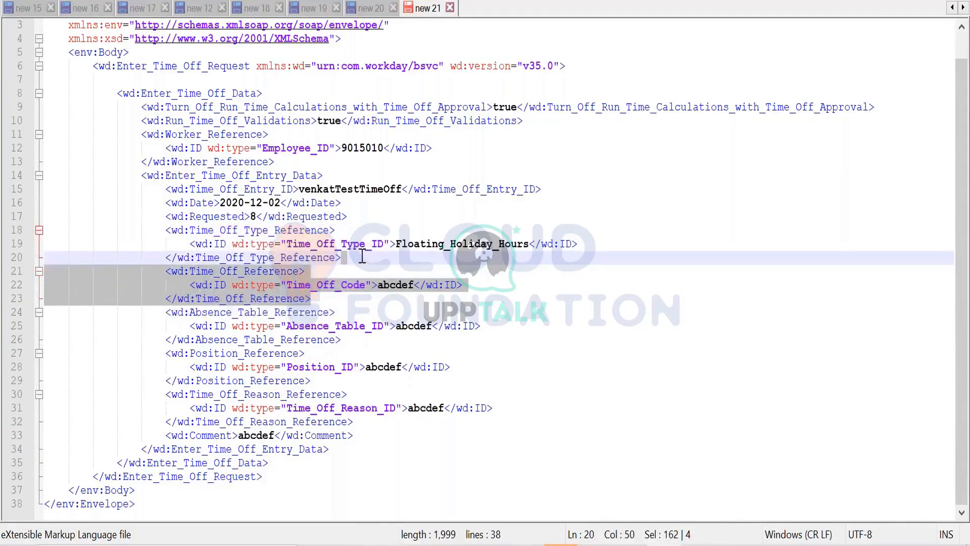
{"action": "key", "text": "Delete"}
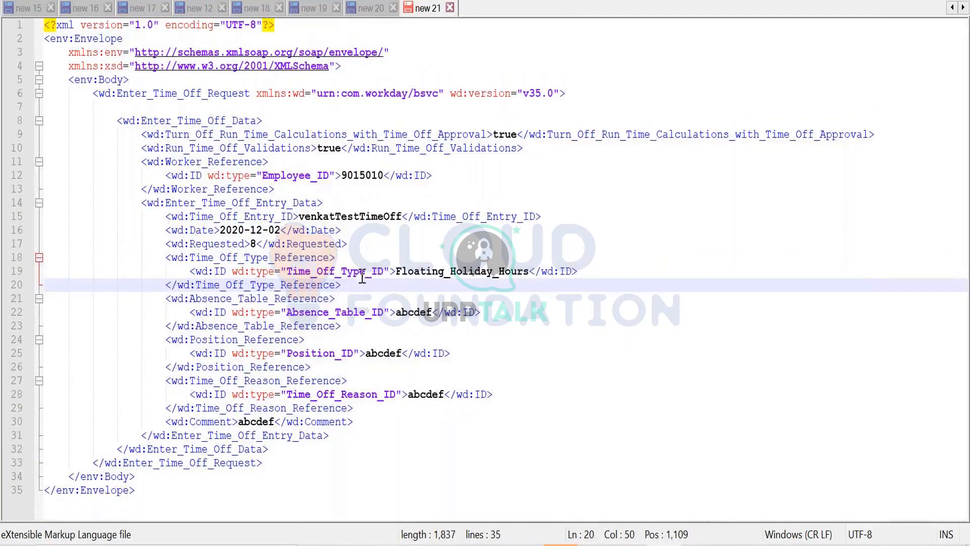
- Delete the Absence_Table_Reference and Position_Reference elements from the time off entry data
{"action": "left_click", "coordinate": [274, 298]}
{"action": "left_click_drag", "start_coordinate": [352, 326], "coordinate": [354, 287]}
{"action": "key", "text": "Delete"}
{"action": "left_click", "coordinate": [255, 298]}
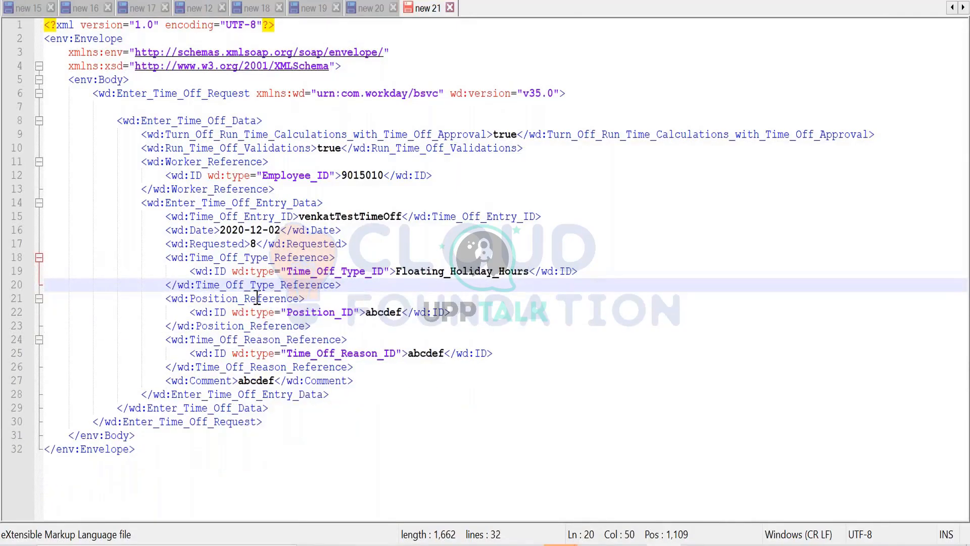
{"action": "left_click_drag", "start_coordinate": [330, 328], "coordinate": [354, 287]}
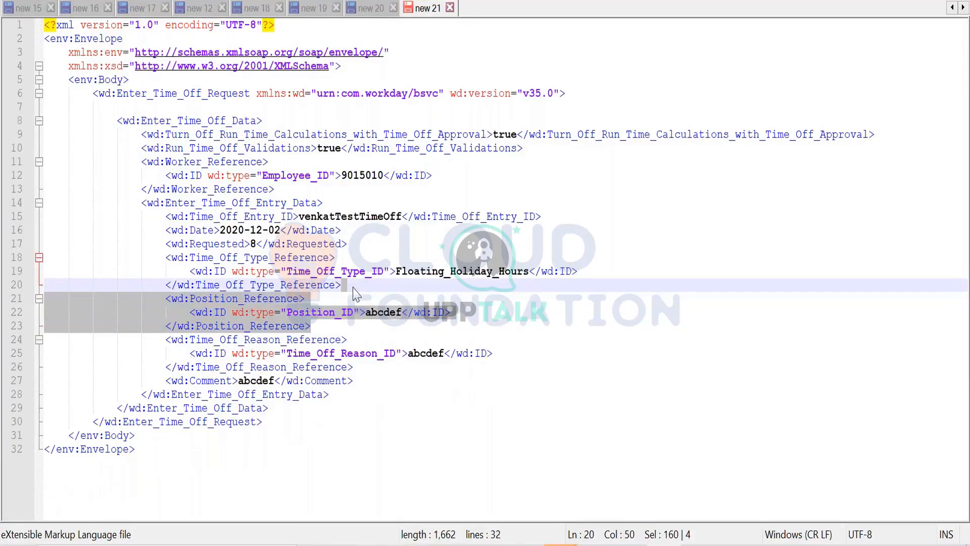
{"action": "key", "text": "Delete"}
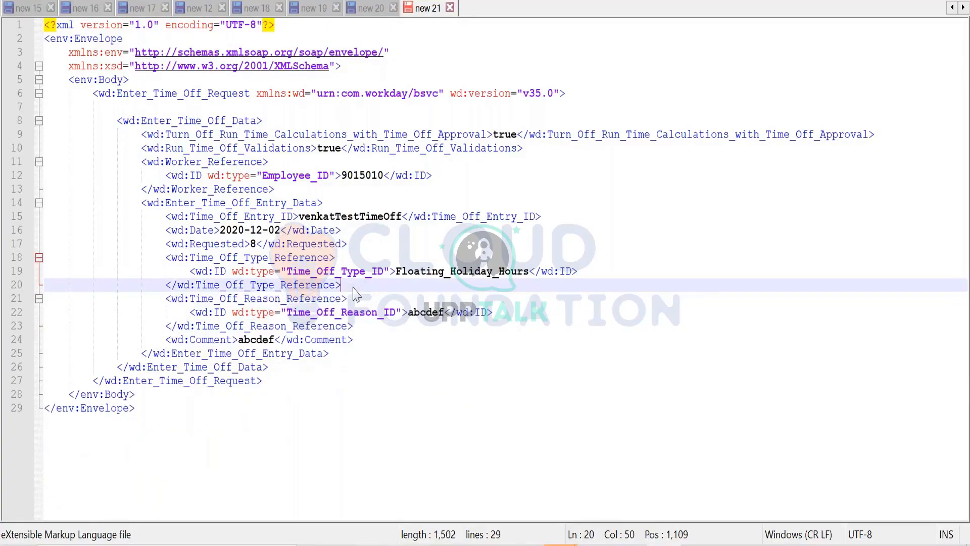
- Delete the Time_Off_Reason_Reference element from the time off entry data
{"action": "left_click", "coordinate": [281, 298]}
{"action": "left_click_drag", "start_coordinate": [354, 326], "coordinate": [359, 291]}
{"action": "key", "text": "Delete"}
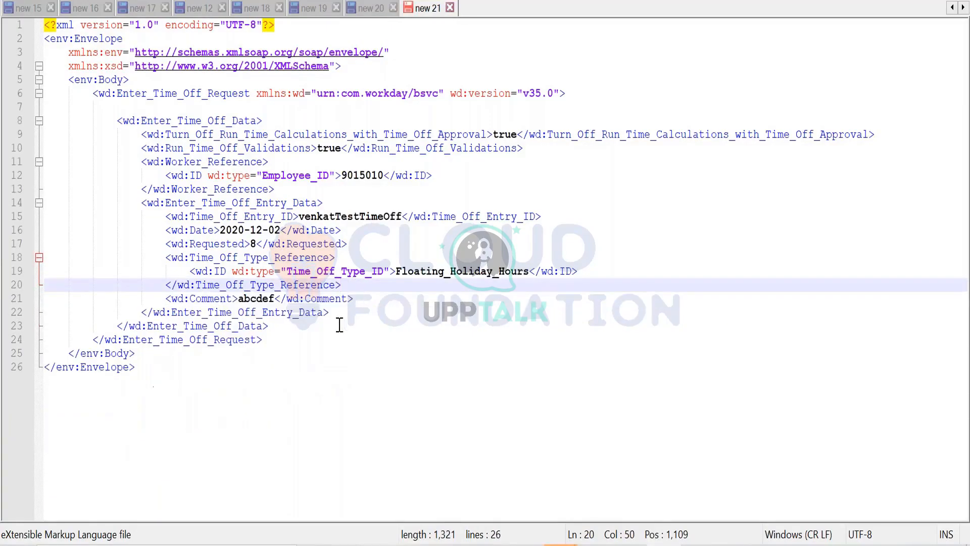
- Replace the Comment value in the time off entry data with "through integration"
{"action": "double_click", "coordinate": [266, 299]}
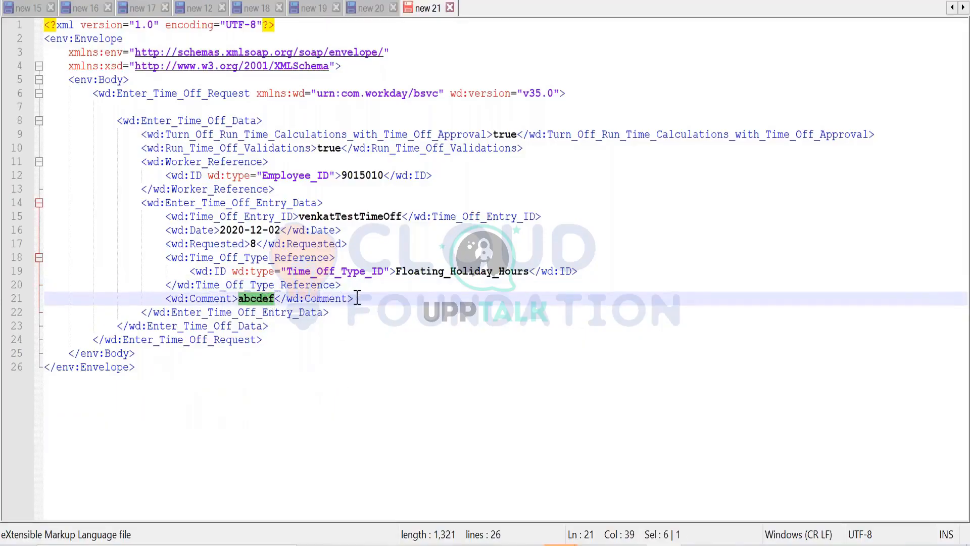
{"action": "left_click_drag", "start_coordinate": [357, 298], "coordinate": [356, 286]}
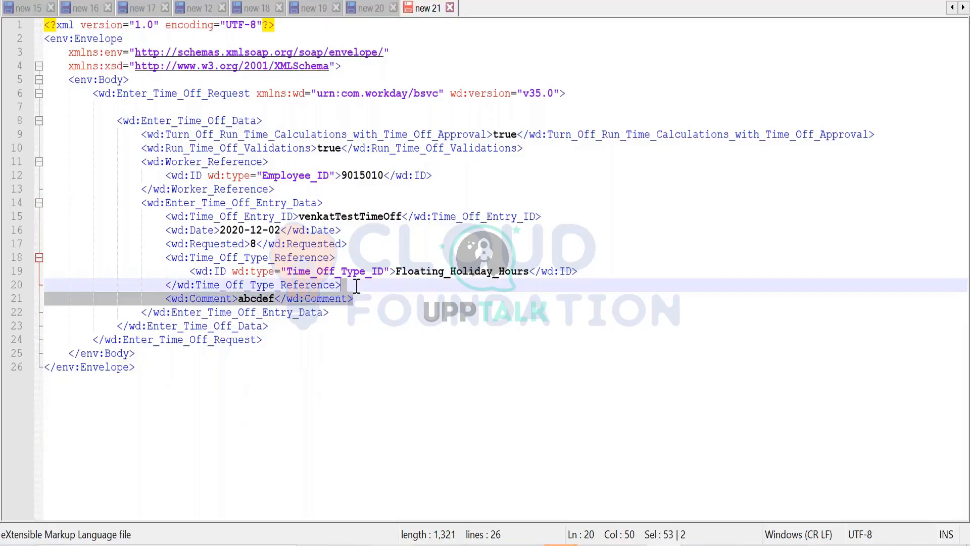
{"action": "left_click", "coordinate": [256, 298]}
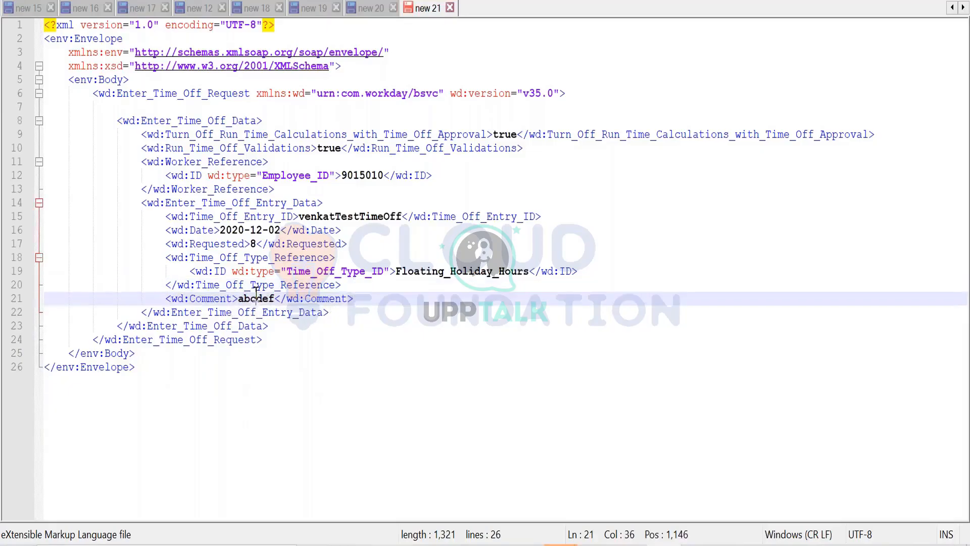
{"action": "double_click", "coordinate": [256, 298]}
{"action": "type", "text": "through integ"}
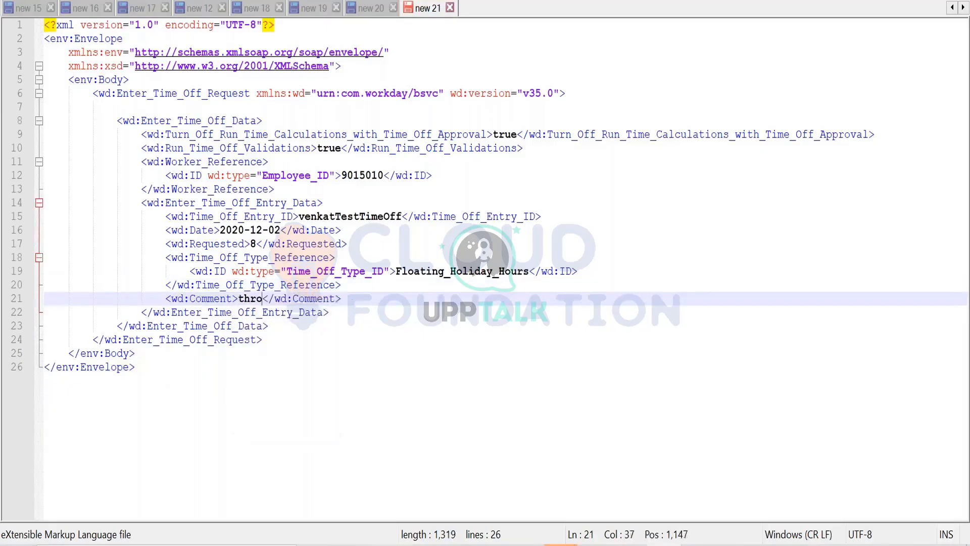
{"action": "type", "text": "rat"}
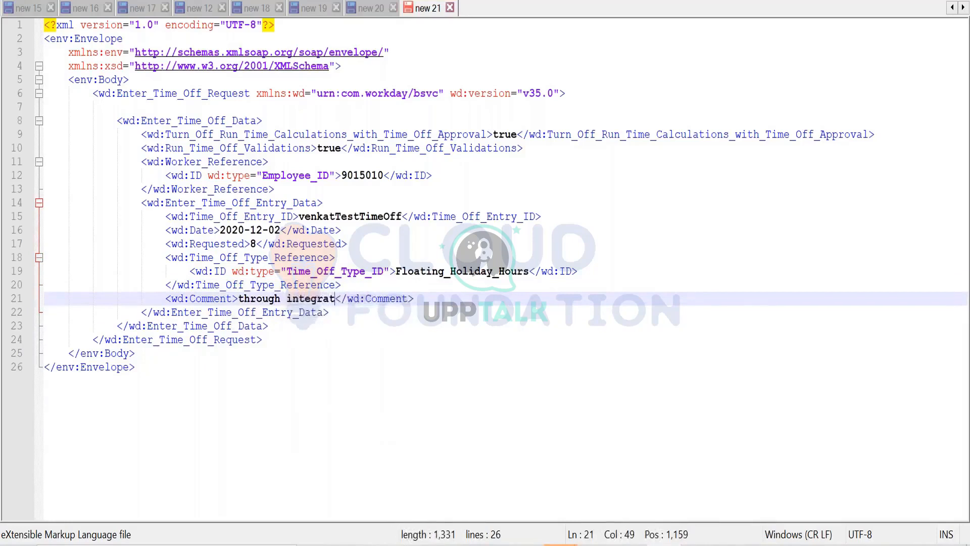
{"action": "type", "text": "ion"}
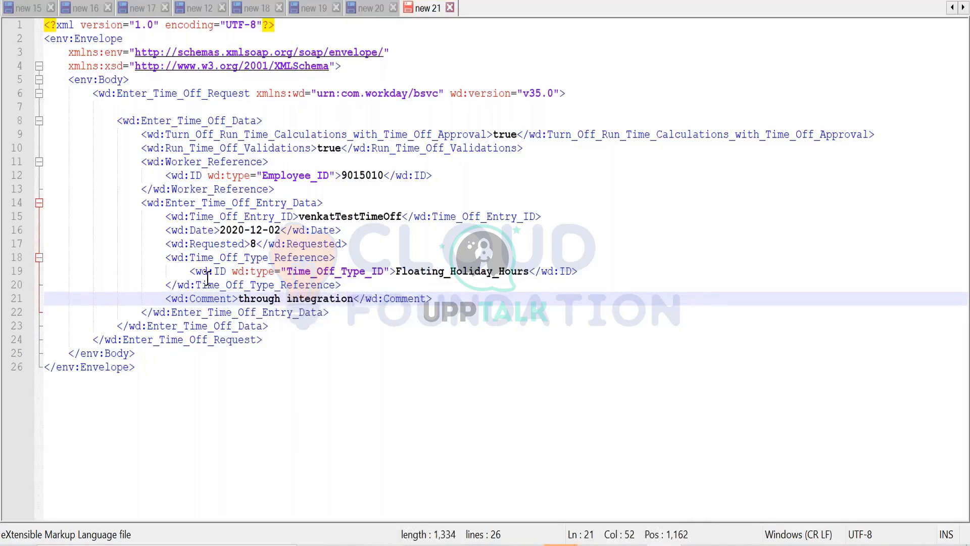
{"action": "left_click", "coordinate": [329, 371]}
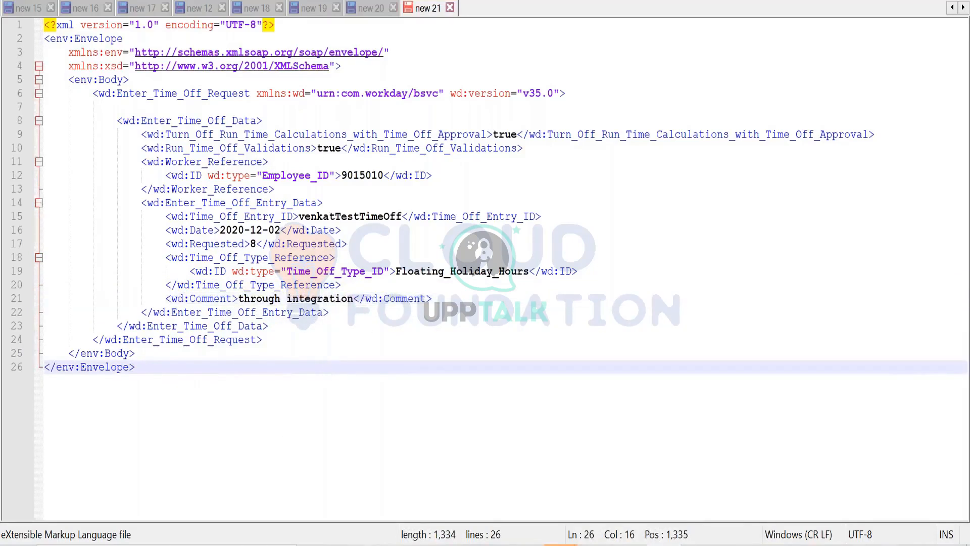
- Check the cardinality of the Enter_Time_Off_Entry_Data parameters, including Comment and Time_Off_Reason_Reference, in the API documentation
{"action": "key", "text": "alt+Tab"}
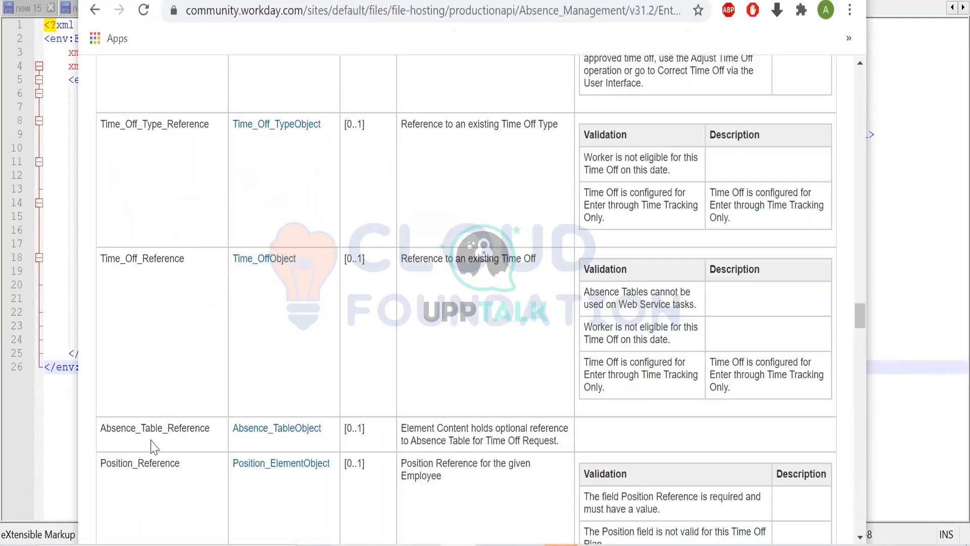
{"action": "scroll", "coordinate": [374, 444], "scroll_direction": "down", "scroll_amount": 2}
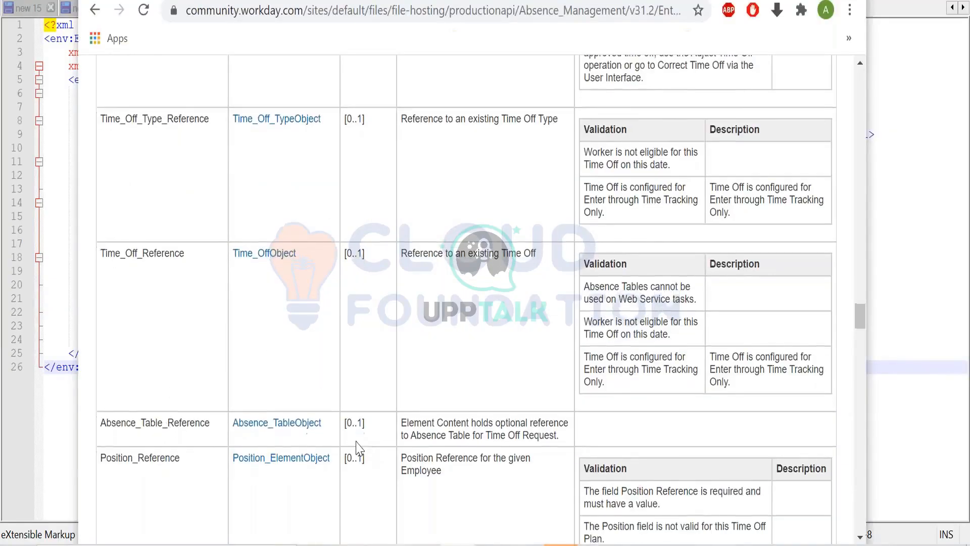
{"action": "scroll", "coordinate": [372, 389], "scroll_direction": "down", "scroll_amount": 2}
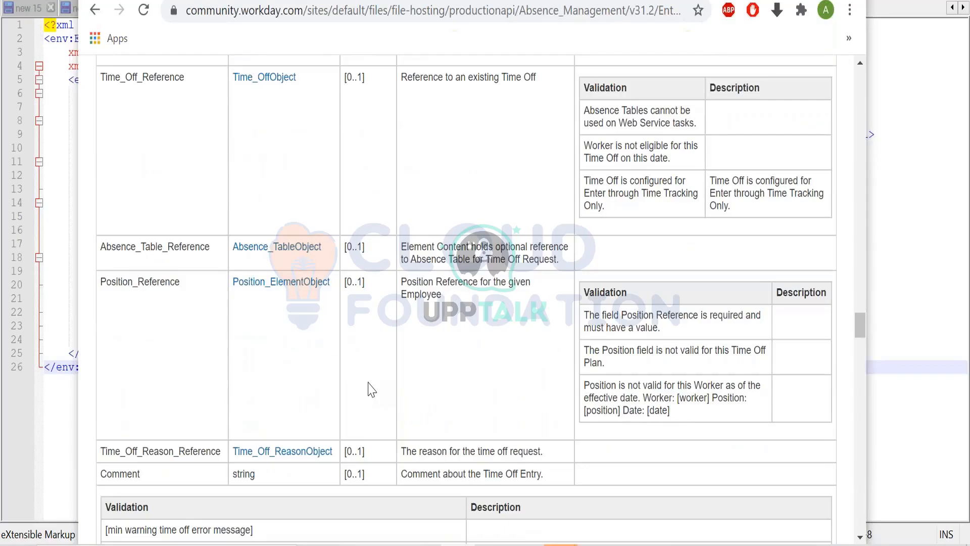
{"action": "scroll", "coordinate": [371, 389], "scroll_direction": "down", "scroll_amount": 3}
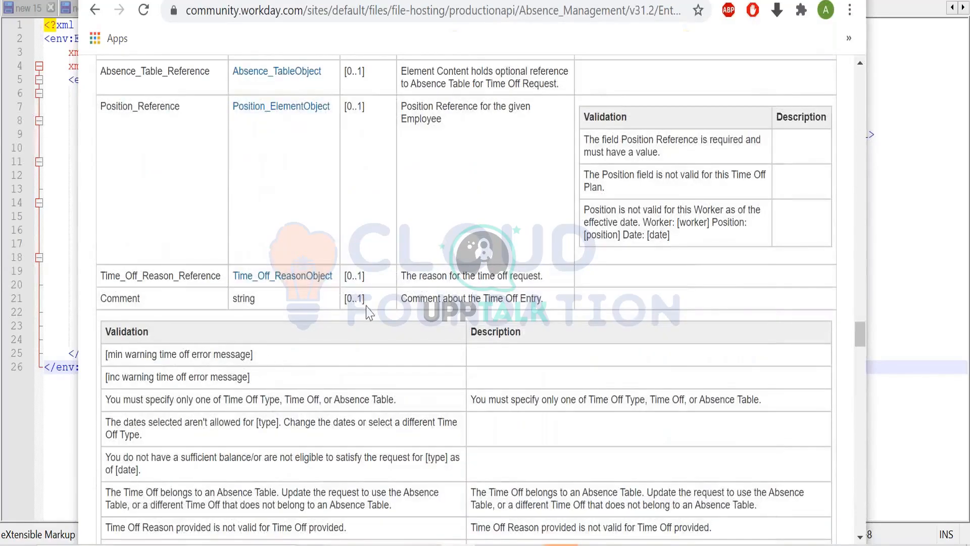
{"action": "scroll", "coordinate": [376, 309], "scroll_direction": "up", "scroll_amount": 10}
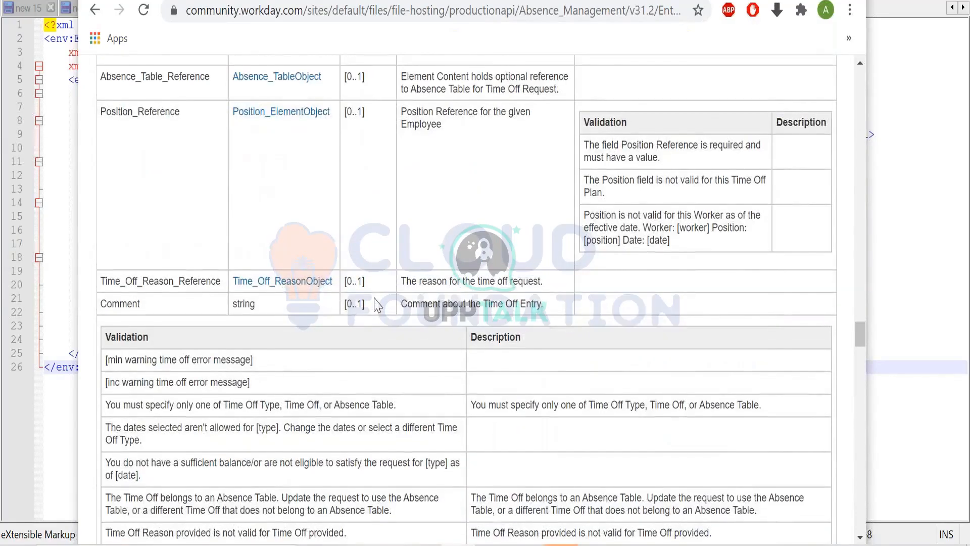
{"action": "scroll", "coordinate": [376, 302], "scroll_direction": "up", "scroll_amount": 4}
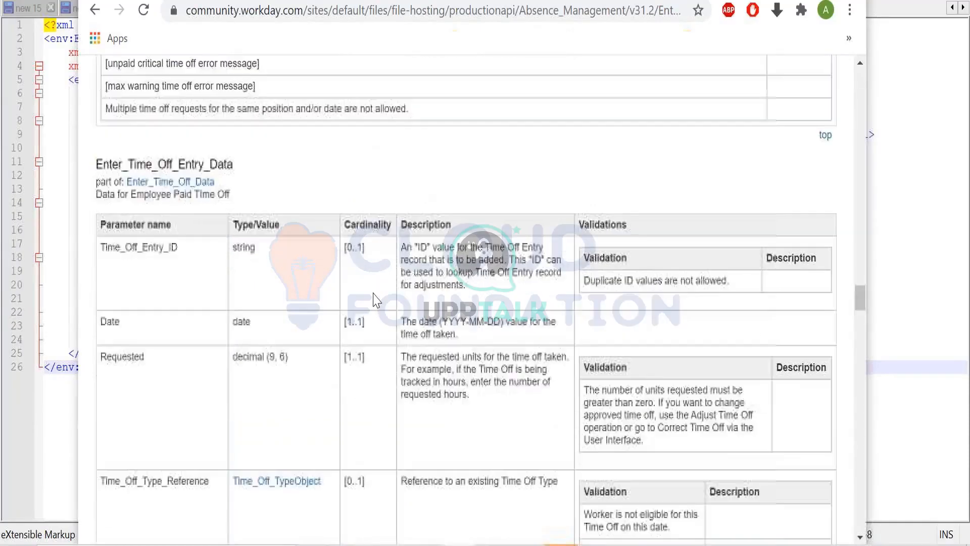
- Replace the request in Workday Studio's WS Tester with the complete XML from Notepad++, send it and examine the response
{"action": "key", "text": "alt+Tab"}
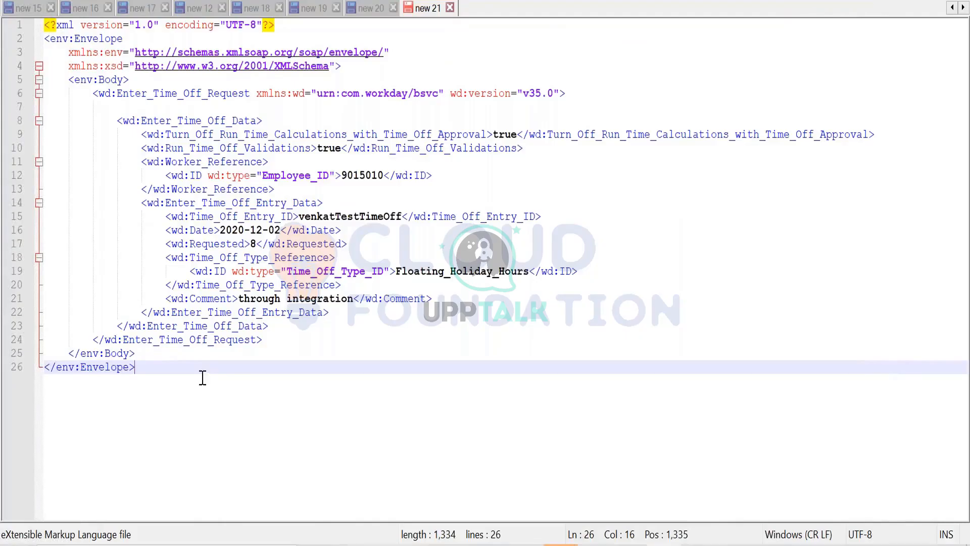
{"action": "key", "text": "ctrl+a"}
{"action": "key", "text": "ctrl+c"}
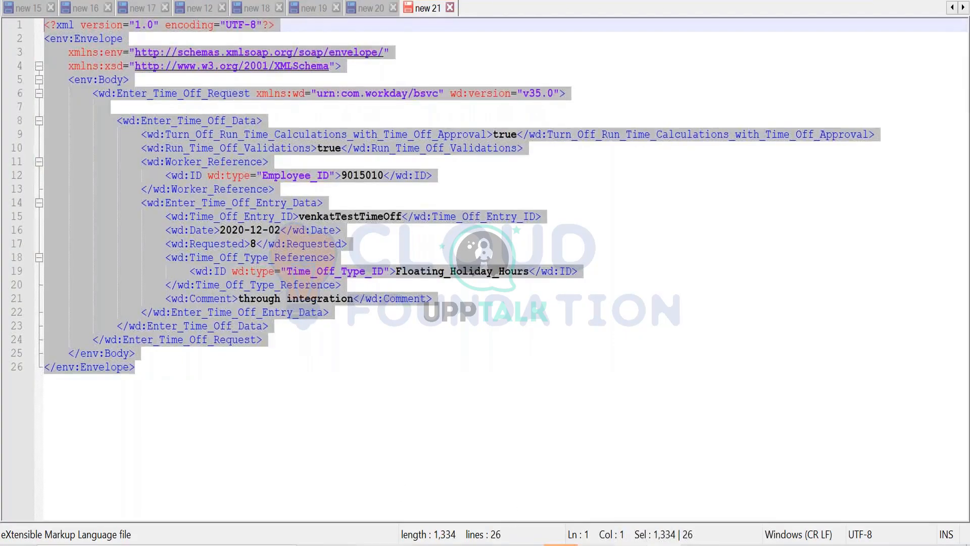
{"action": "key", "text": "alt+Tab"}
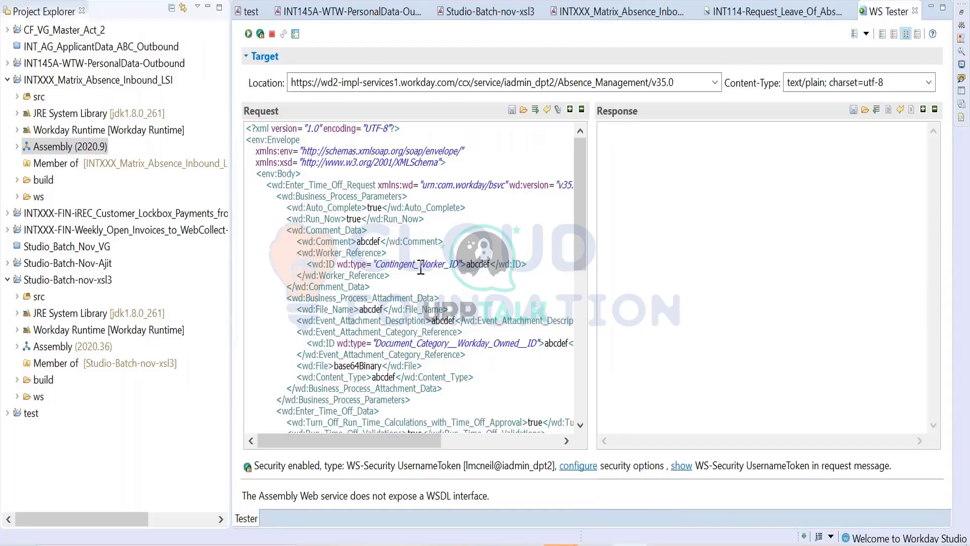
{"action": "key", "text": "ctrl+a"}
{"action": "key", "text": "Delete"}
{"action": "key", "text": "ctrl+v"}
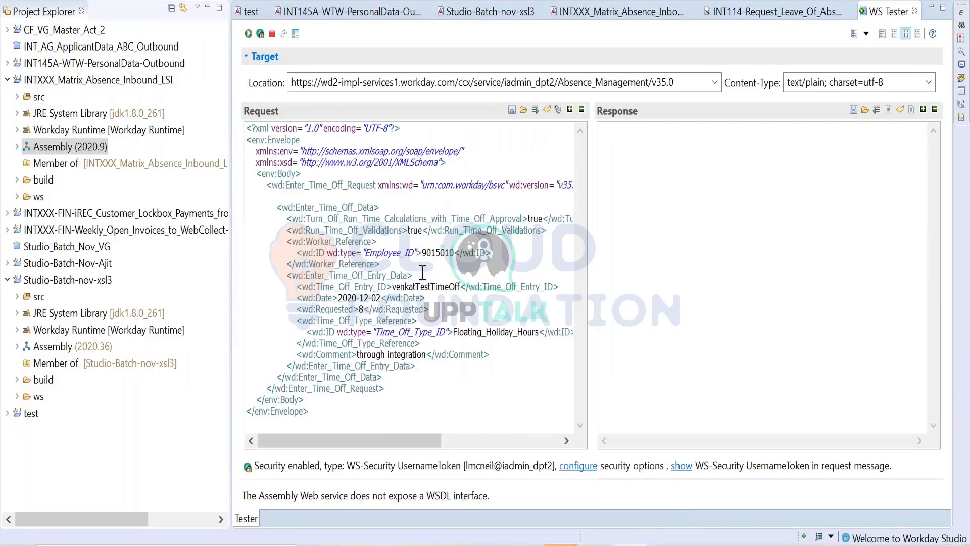
{"action": "left_click", "coordinate": [248, 33]}
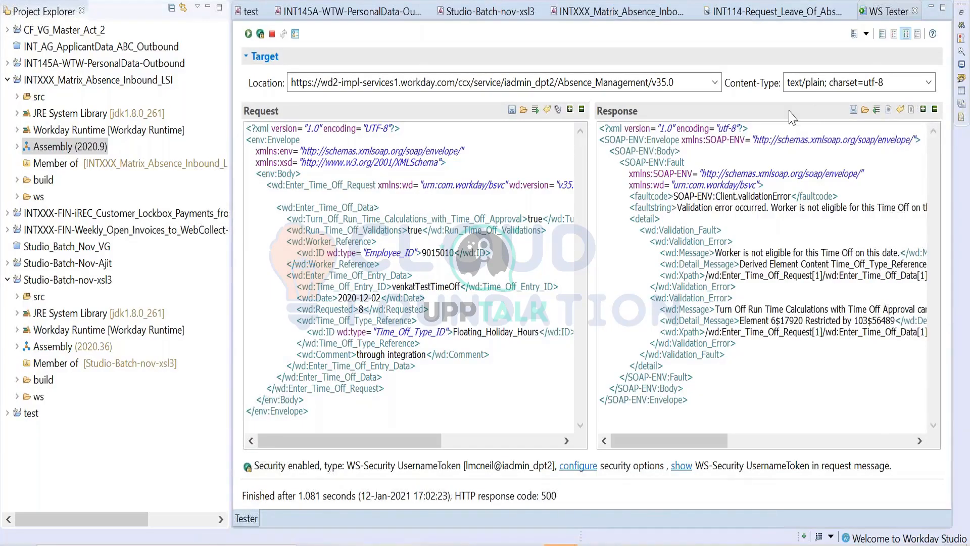
{"action": "mouse_move", "coordinate": [687, 443]}
{"action": "left_mouse_down"}
{"action": "mouse_move", "coordinate": [871, 434]}
{"action": "mouse_move", "coordinate": [749, 446]}
{"action": "mouse_move", "coordinate": [687, 434]}
{"action": "left_mouse_up"}
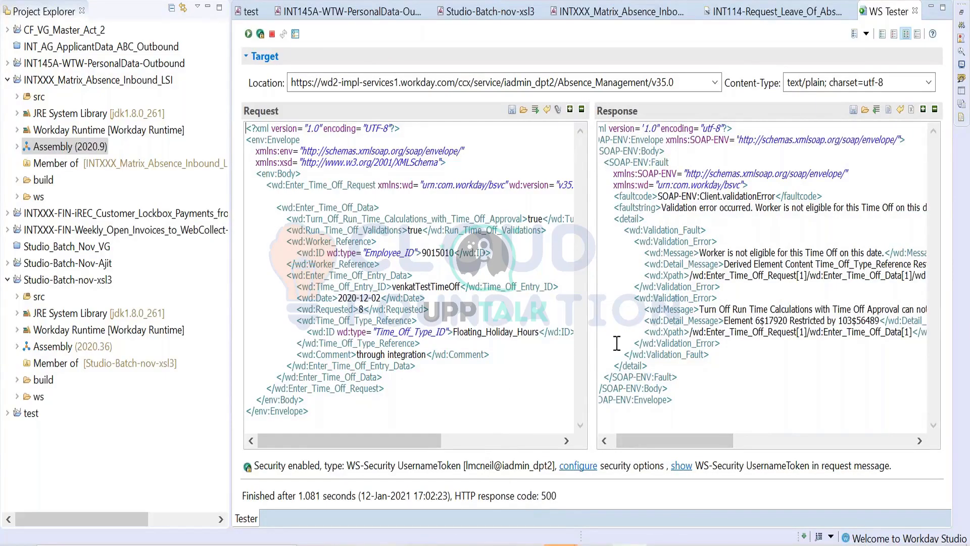
- Copy the Vacation_Hours reference ID value from Workday over the Time_Off_Type_ID value in the WS Tester request, and resend it
{"action": "key", "text": "alt+Tab"}
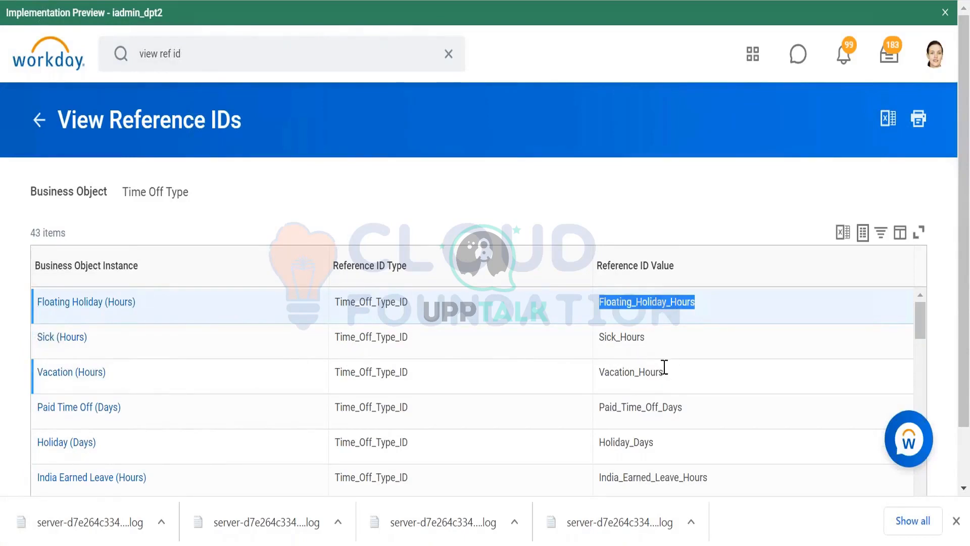
{"action": "left_click_drag", "start_coordinate": [665, 374], "coordinate": [601, 383]}
{"action": "key", "text": "ctrl+c"}
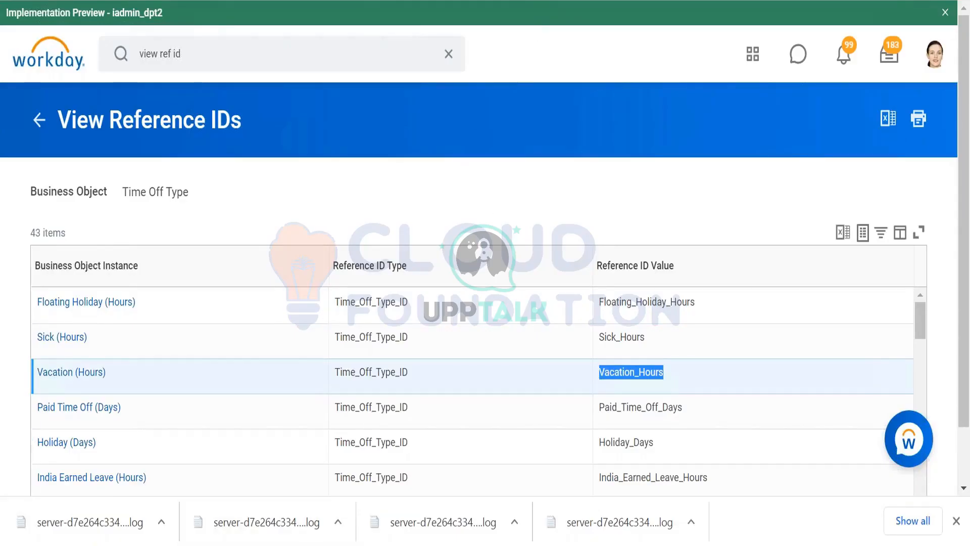
{"action": "key", "text": "alt+Tab"}
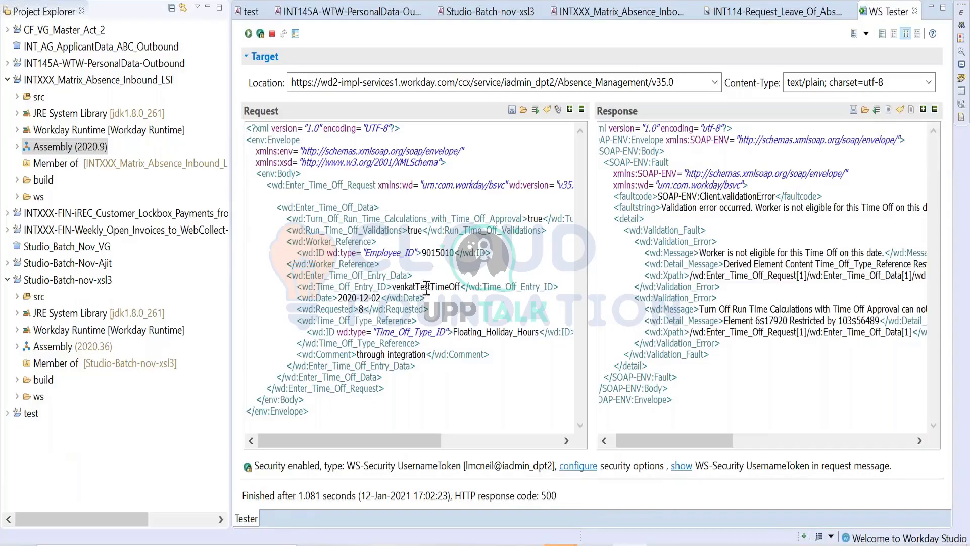
{"action": "double_click", "coordinate": [461, 331]}
{"action": "left_click", "coordinate": [462, 333]}
{"action": "double_click", "coordinate": [466, 334]}
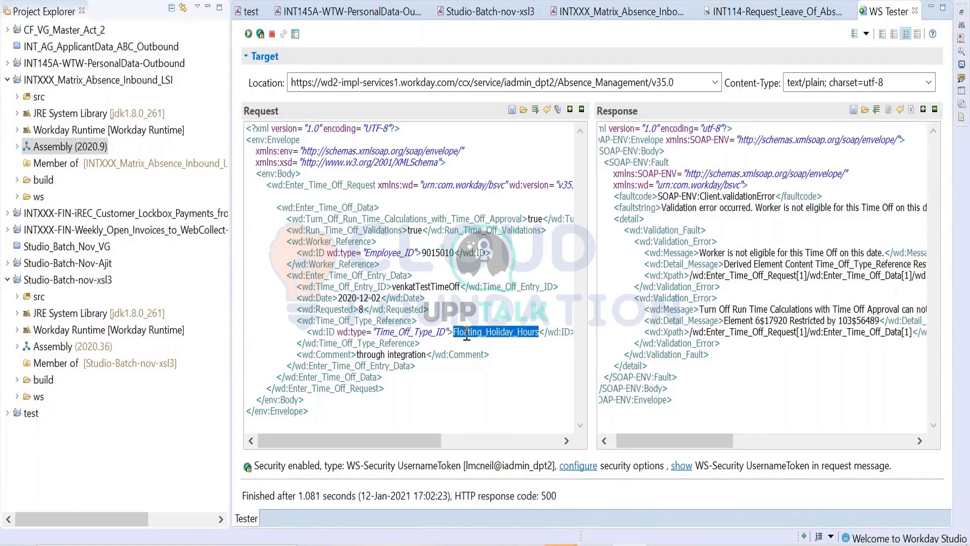
{"action": "key", "text": "ctrl+v"}
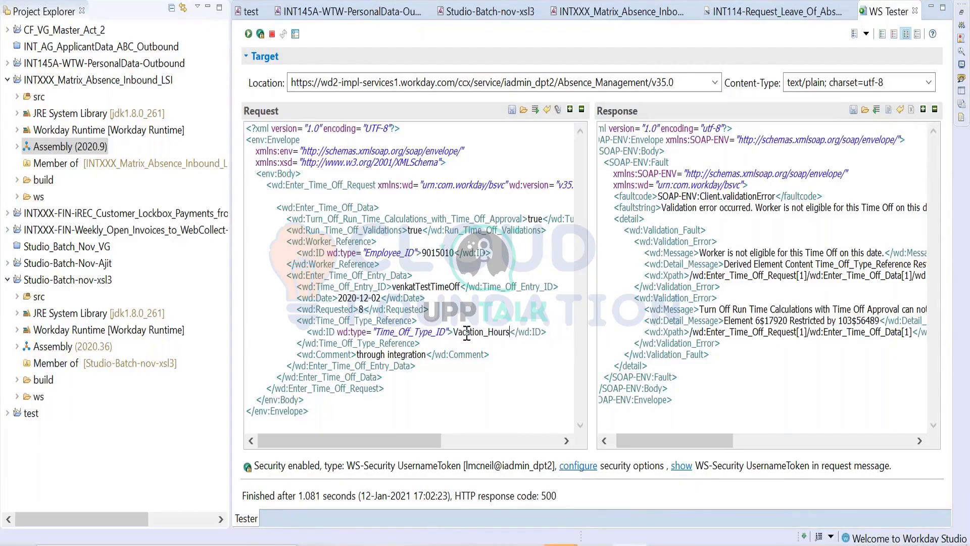
{"action": "left_click", "coordinate": [248, 33]}
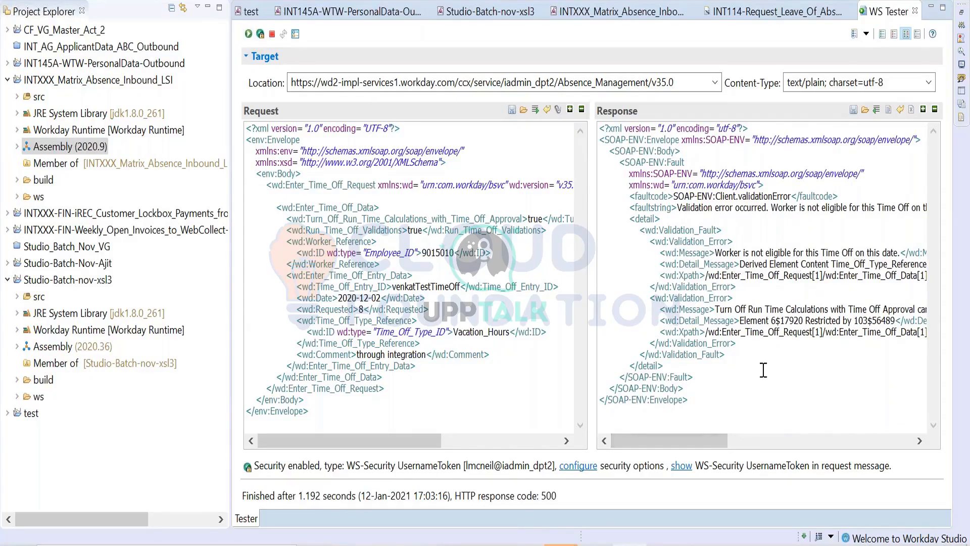
{"action": "left_click_drag", "start_coordinate": [709, 446], "coordinate": [494, 385]}
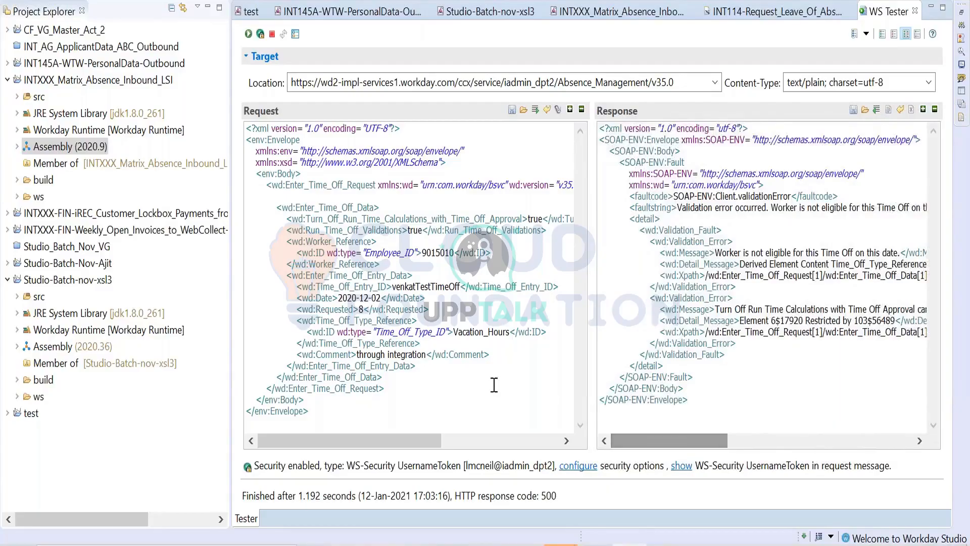
- Set the entry's Date to 2020-12-20 and Requested to 1, resend the request and examine the response
{"action": "left_click", "coordinate": [381, 298]}
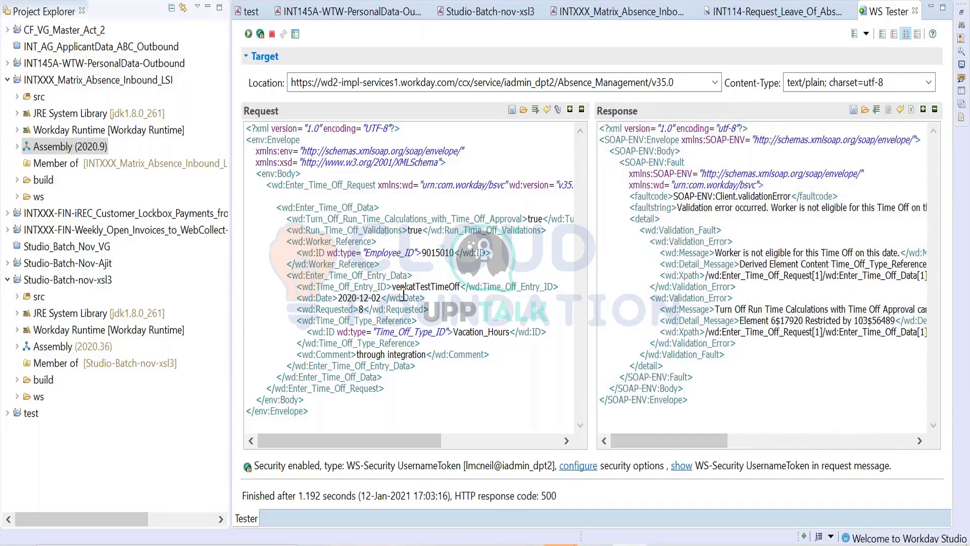
{"action": "key", "text": "BackSpace"}
{"action": "key", "text": "BackSpace"}
{"action": "type", "text": "20"}
{"action": "key", "text": "BackSpace"}
{"action": "type", "text": "1"}
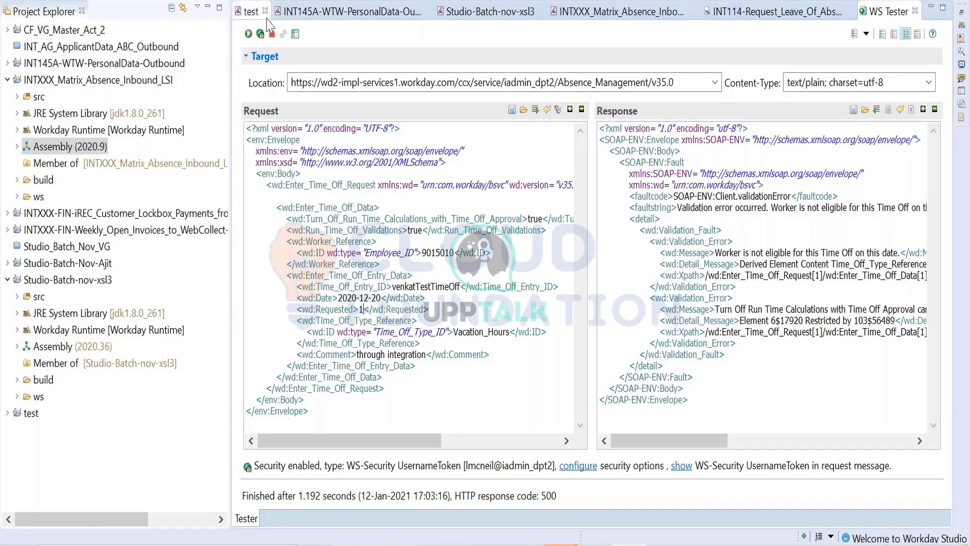
{"action": "left_click", "coordinate": [248, 34]}
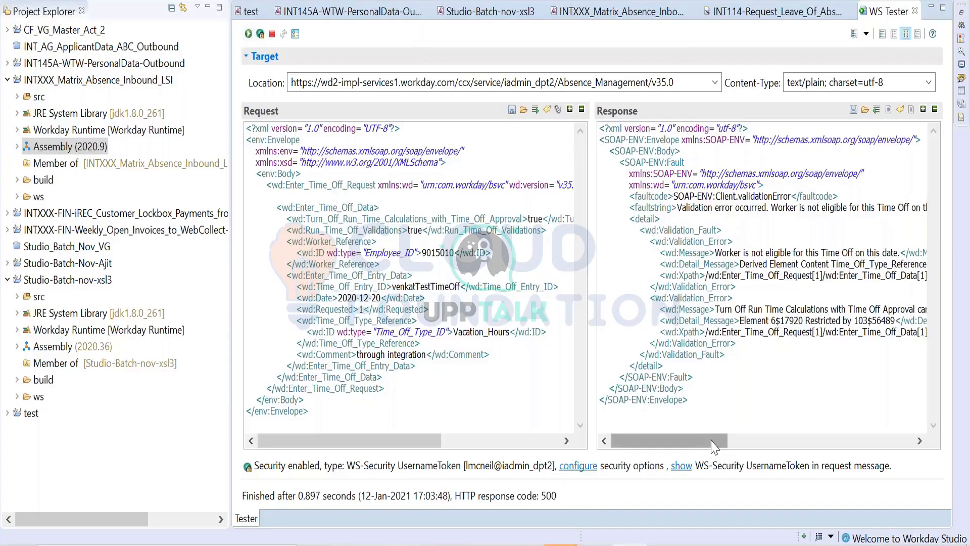
{"action": "left_click_drag", "start_coordinate": [712, 444], "coordinate": [836, 353]}
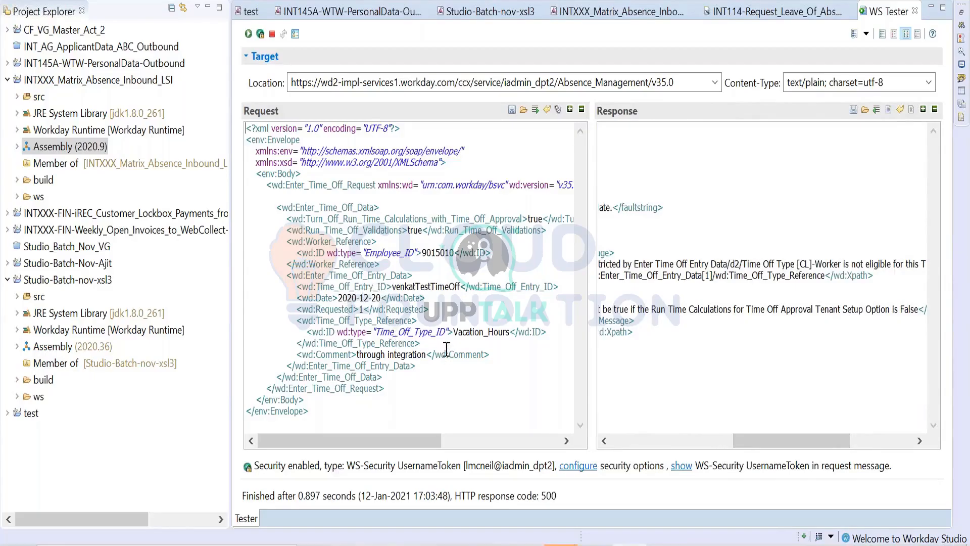
- Copy the Time_Off_Type_ID reference ID type from Workday and paste it over the time off type's wd:type attribute in the WS Tester request
{"action": "double_click", "coordinate": [444, 332]}
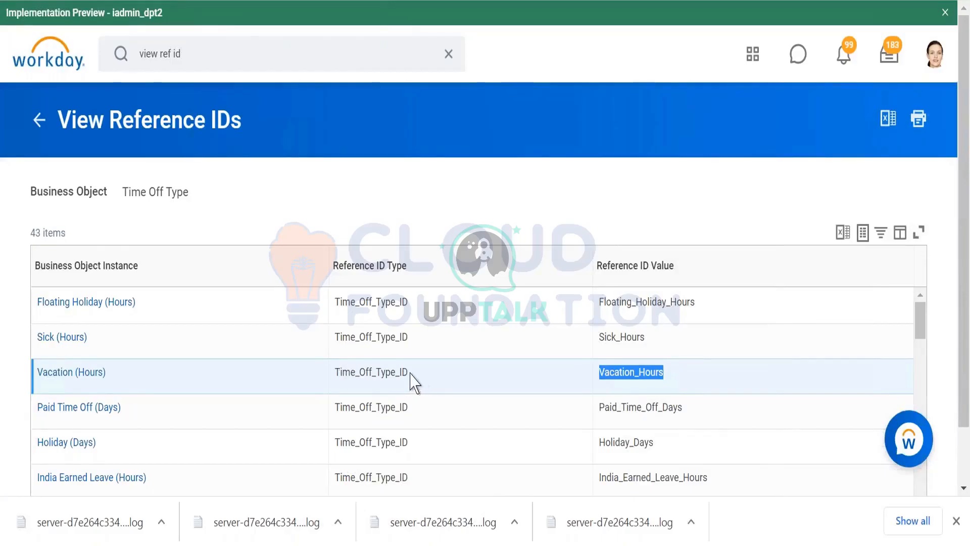
{"action": "left_click_drag", "start_coordinate": [416, 384], "coordinate": [340, 368]}
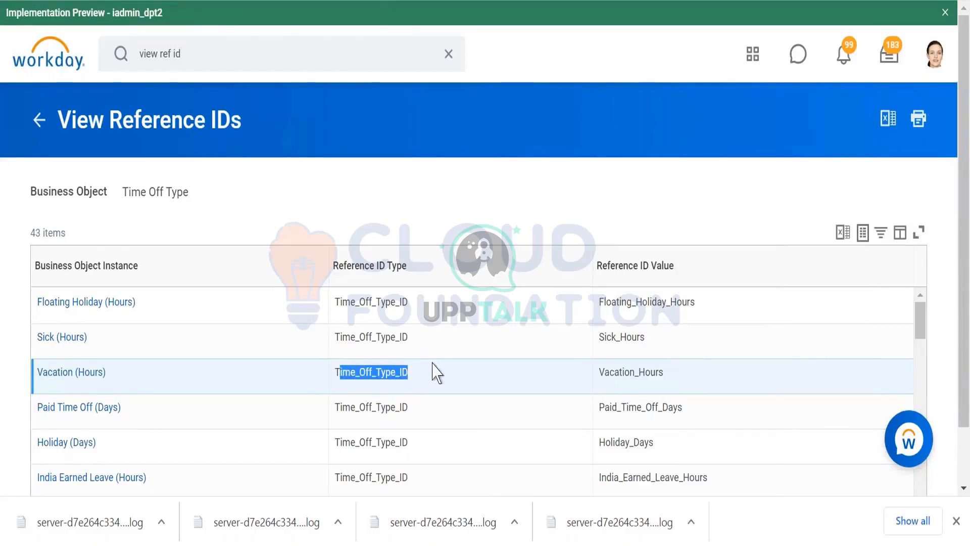
{"action": "left_click_drag", "start_coordinate": [415, 383], "coordinate": [335, 372]}
{"action": "key", "text": "ctrl+c"}
{"action": "key", "text": "alt+Tab"}
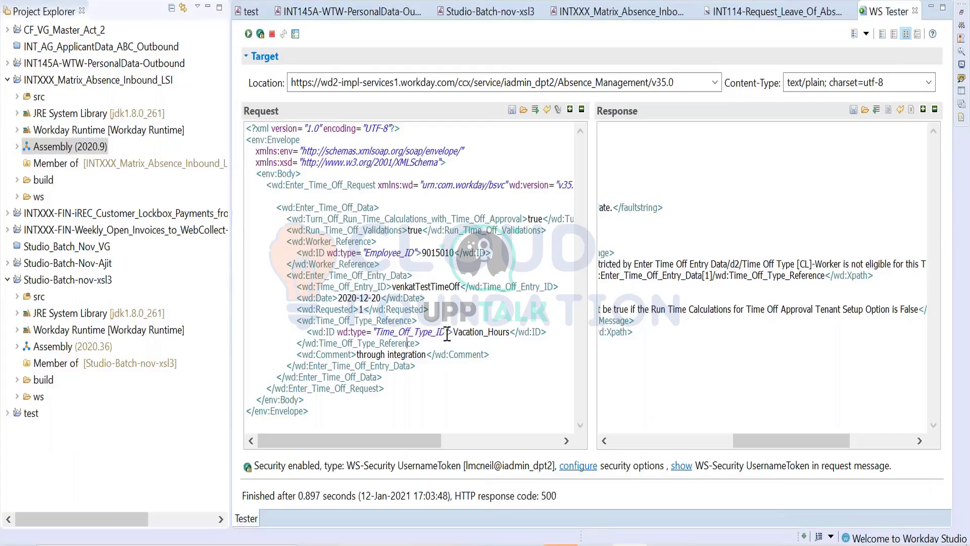
{"action": "left_click_drag", "start_coordinate": [447, 334], "coordinate": [385, 329]}
{"action": "key", "text": "BackSpace"}
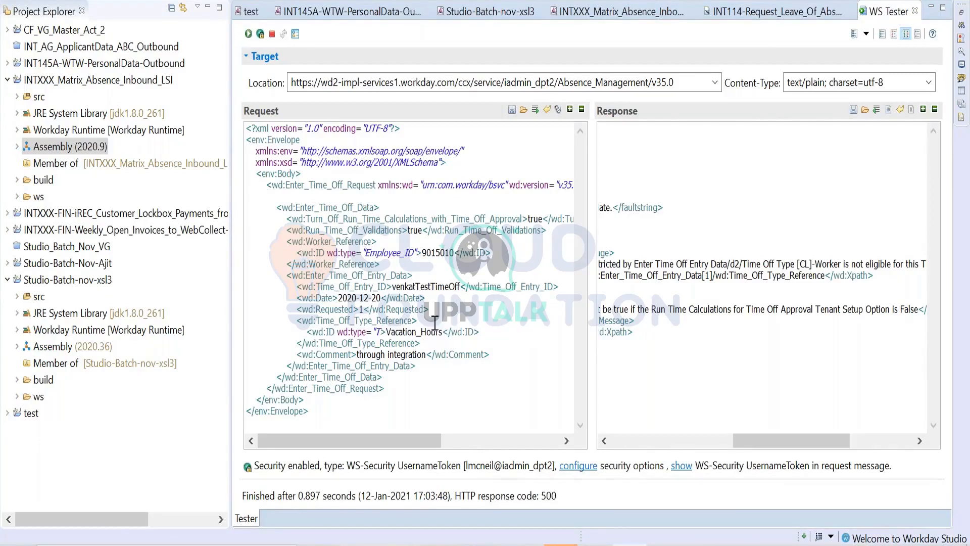
{"action": "type", "text": "\""}
{"action": "key", "text": "ctrl+v"}
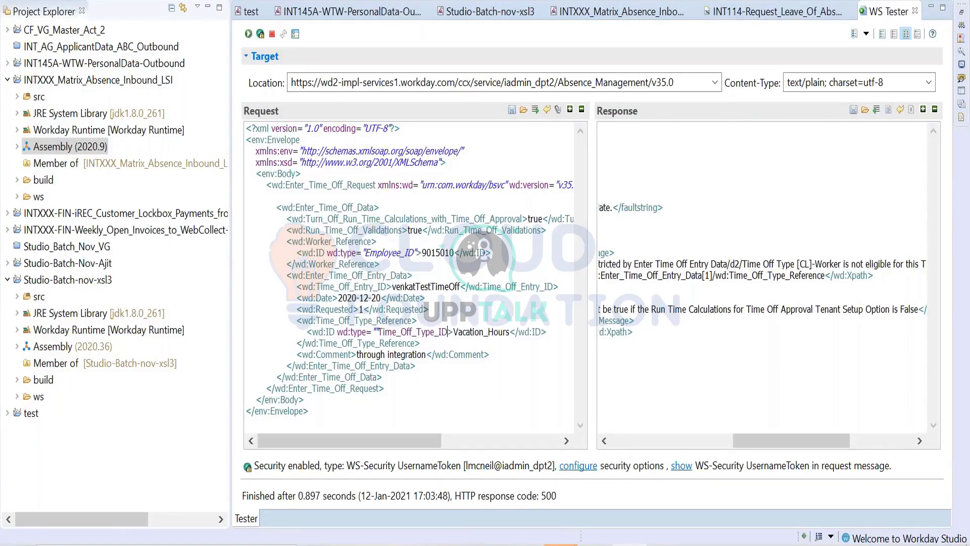
{"action": "key", "text": "ctrl+z"}
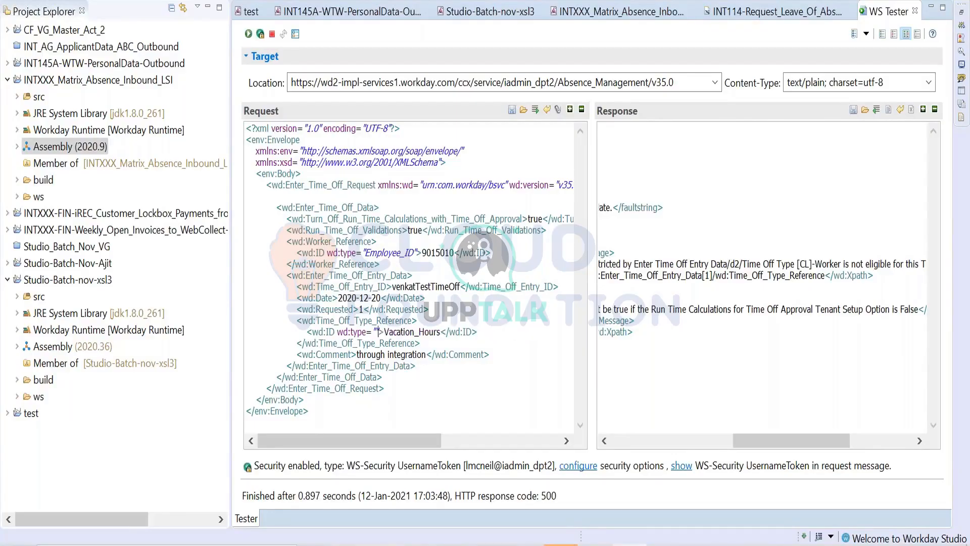
{"action": "key", "text": "ctrl+v"}
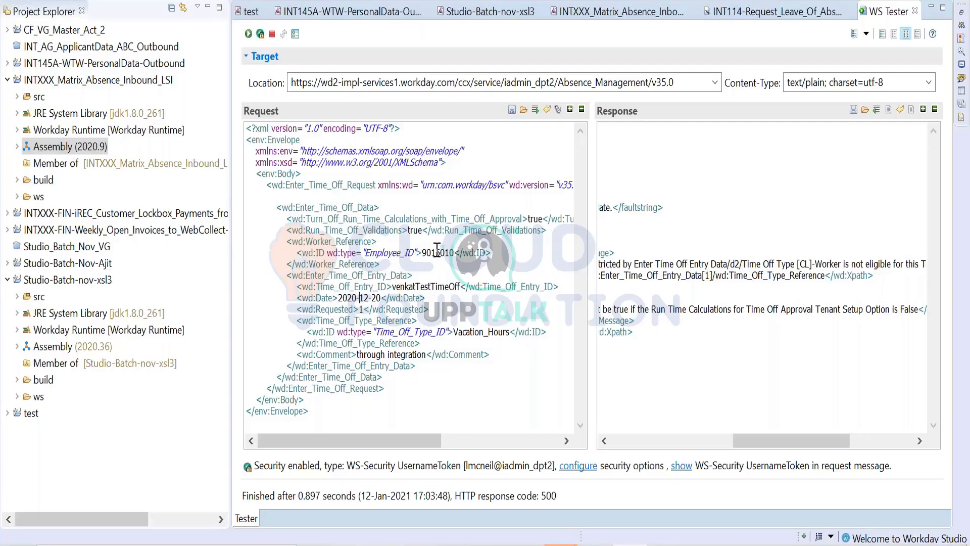
- Set Turn_Off_Run_Time_Calculations_with_Time_Off_Approval to false in the request, resend it and examine the response
{"action": "double_click", "coordinate": [535, 218]}
{"action": "type", "text": "false"}
{"action": "left_click", "coordinate": [248, 34]}
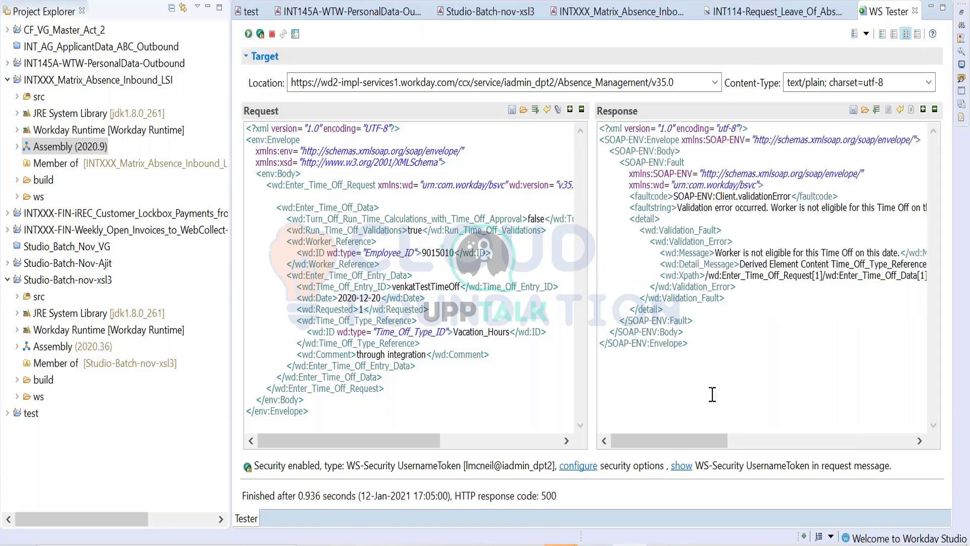
{"action": "left_click_drag", "start_coordinate": [703, 439], "coordinate": [778, 437]}
- Set Run_Time_Off_Validations to false in the request, resend it and examine the response
{"action": "double_click", "coordinate": [420, 231]}
{"action": "type", "text": "false"}
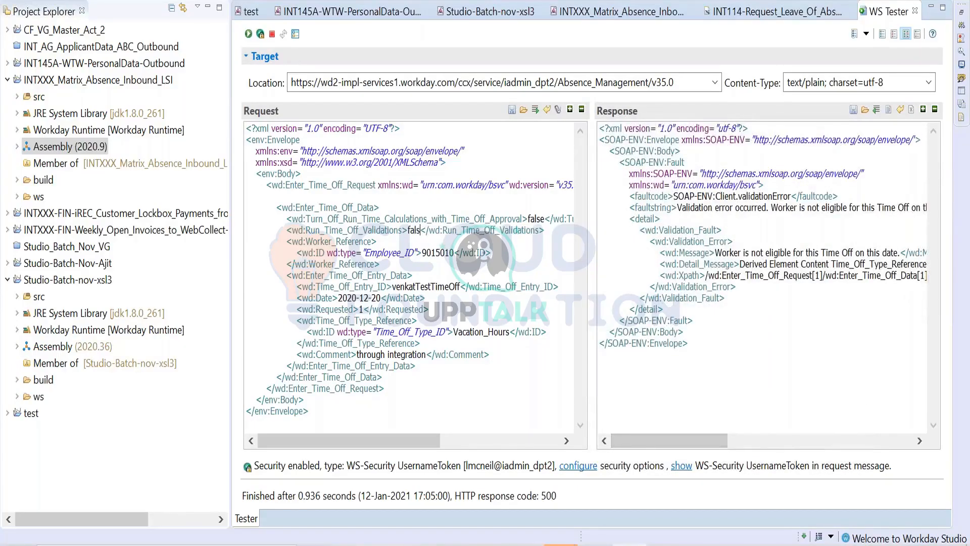
{"action": "left_click", "coordinate": [248, 34]}
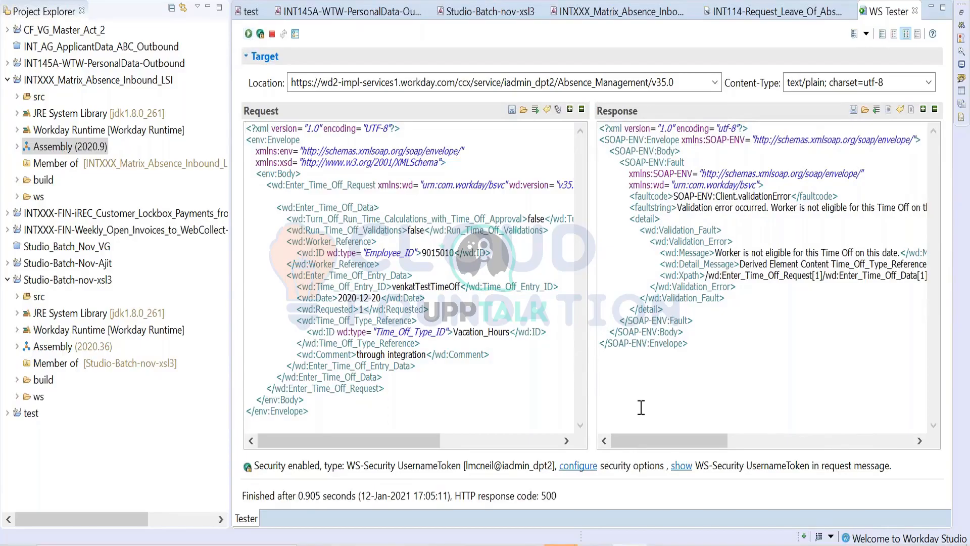
{"action": "left_click_drag", "start_coordinate": [697, 441], "coordinate": [599, 464]}
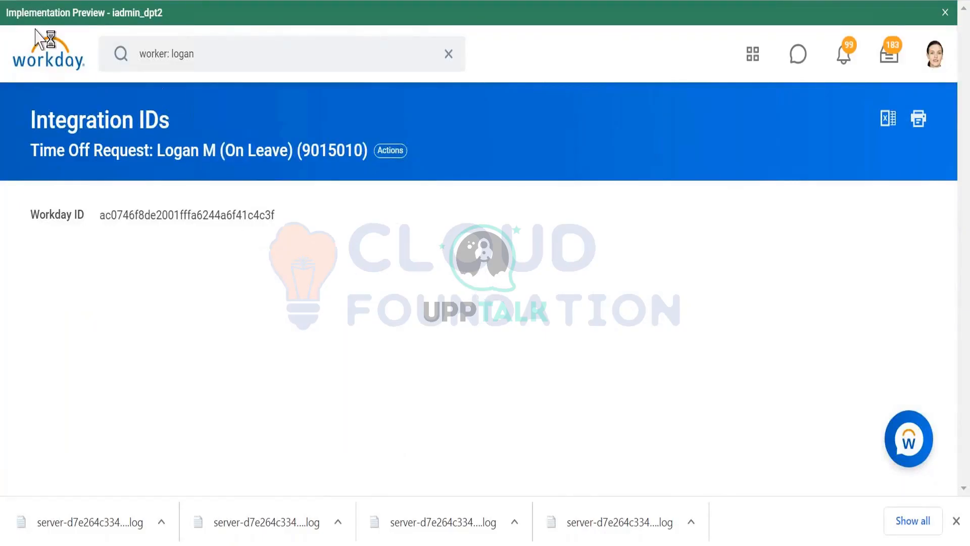
- Switch to Workday, look over the current worker's profile, and open the signed-in account's own profile to read its employee ID
{"action": "left_click", "coordinate": [32, 1]}
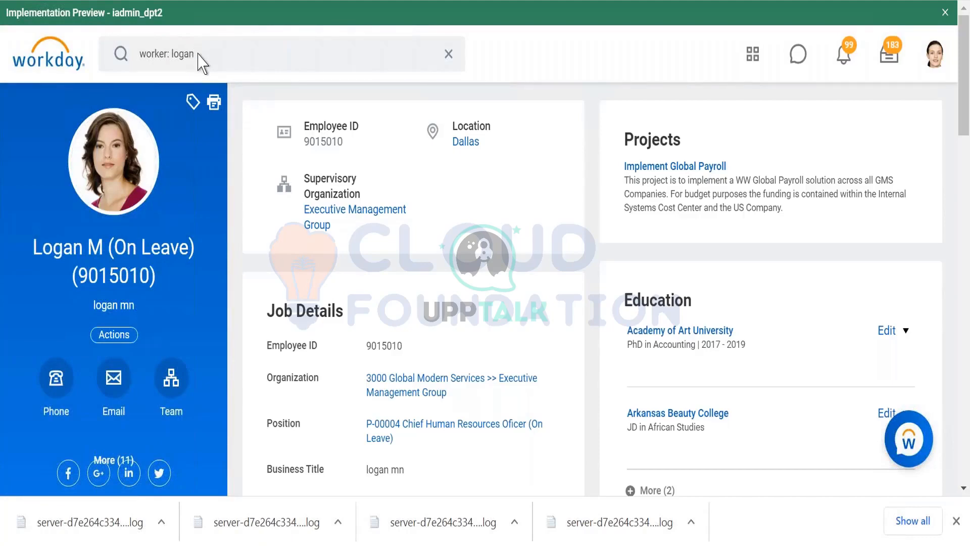
{"action": "scroll", "coordinate": [197, 54], "scroll_direction": "down", "scroll_amount": 1}
{"action": "scroll", "coordinate": [208, 126], "scroll_direction": "up", "scroll_amount": 1}
{"action": "left_click", "coordinate": [195, 54]}
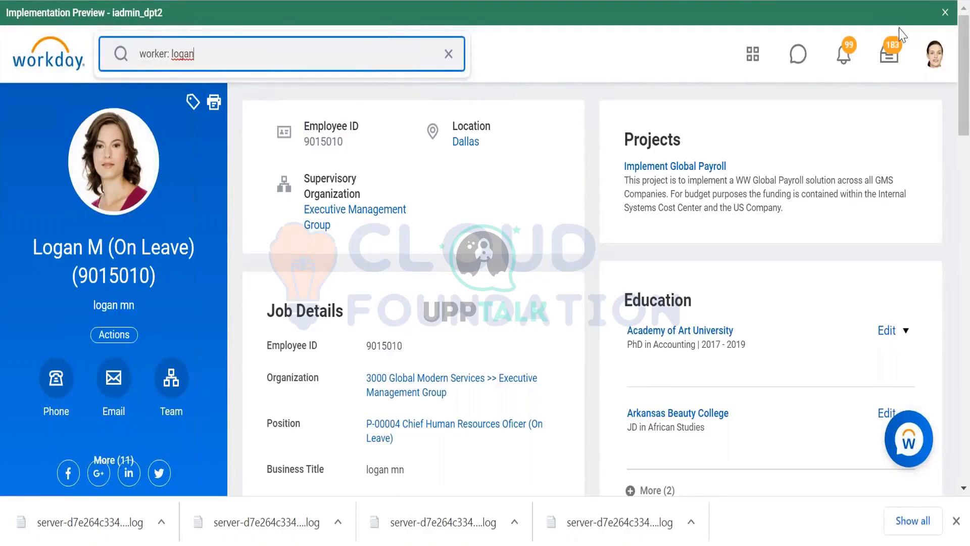
{"action": "left_click", "coordinate": [934, 54]}
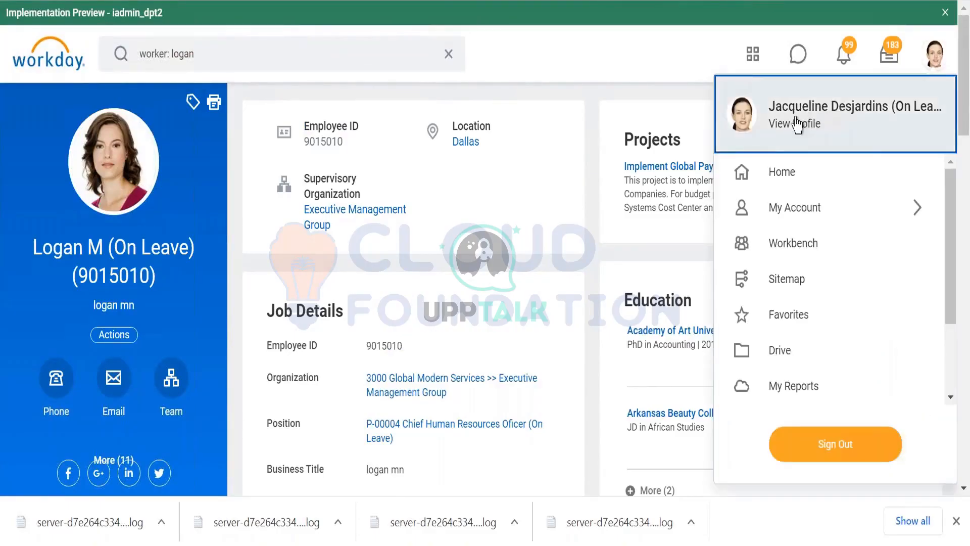
{"action": "left_click", "coordinate": [393, 277]}
{"action": "left_click", "coordinate": [48, 388]}
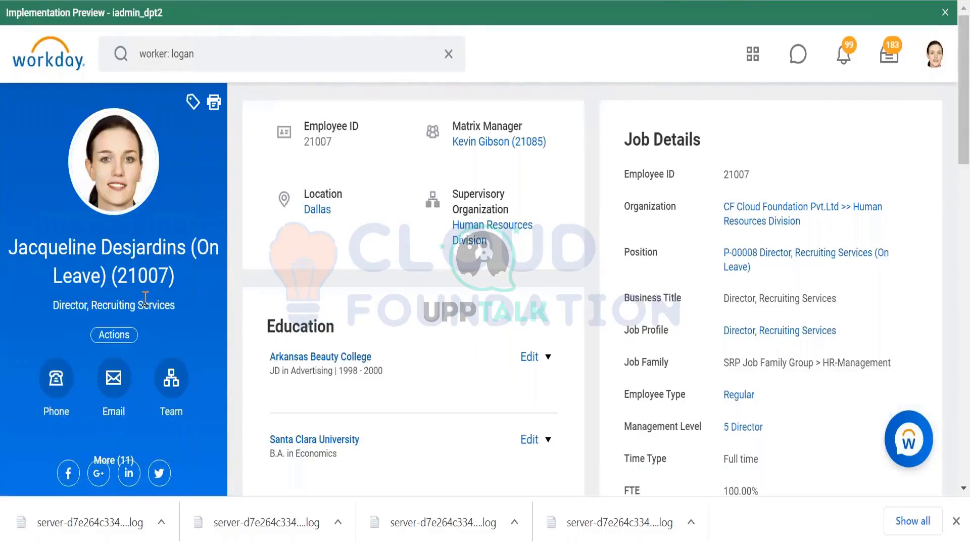
{"action": "scroll", "coordinate": [146, 298], "scroll_direction": "down", "scroll_amount": 3}
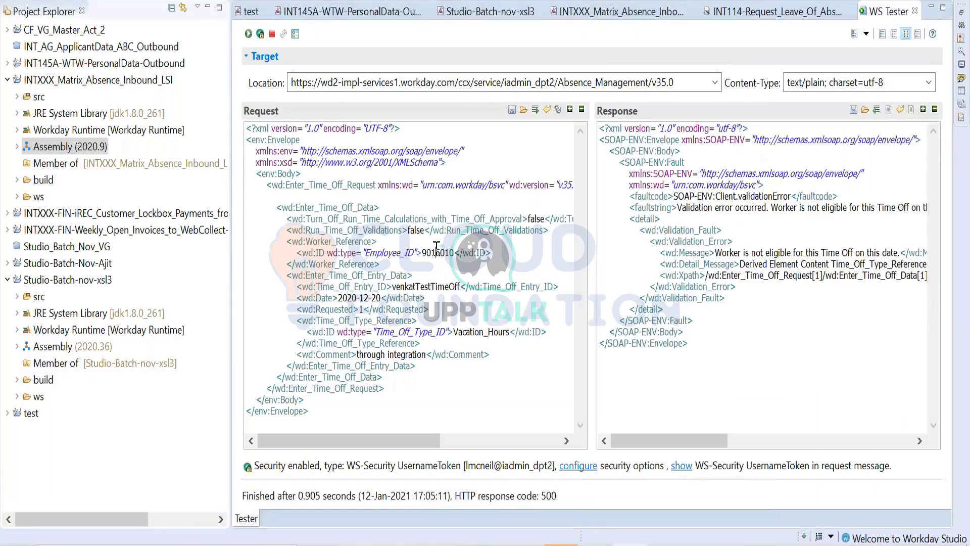
- Replace the Employee_ID in the WS Tester request with the signed-in worker's ID, resend it and examine the response
{"action": "double_click", "coordinate": [435, 251]}
{"action": "type", "text": "21007"}
{"action": "left_click", "coordinate": [249, 34]}
{"action": "left_click_drag", "start_coordinate": [701, 440], "coordinate": [676, 435]}
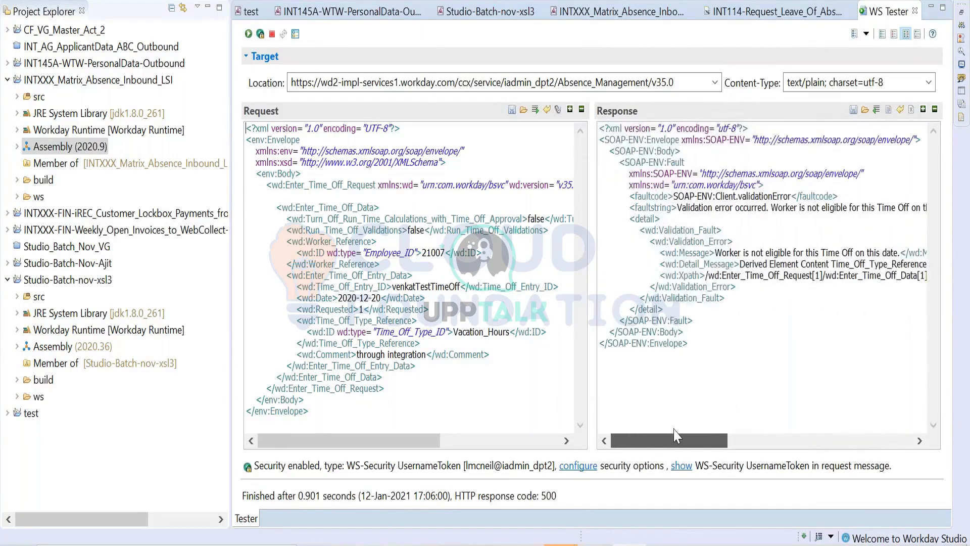
- Switch to Workday and look through the signed-in worker's related actions for the Time and Leave options
{"action": "mouse_move", "coordinate": [700, 543]}
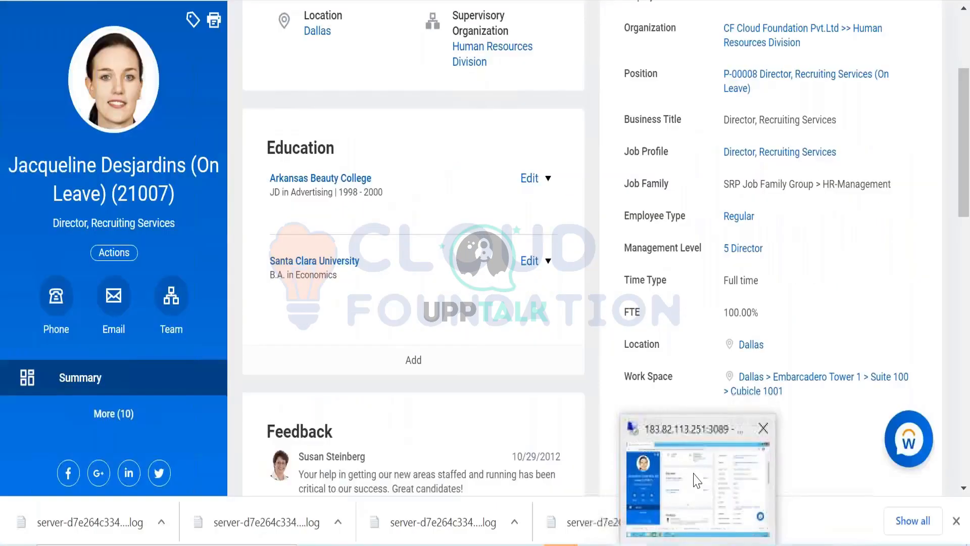
{"action": "left_click", "coordinate": [696, 481]}
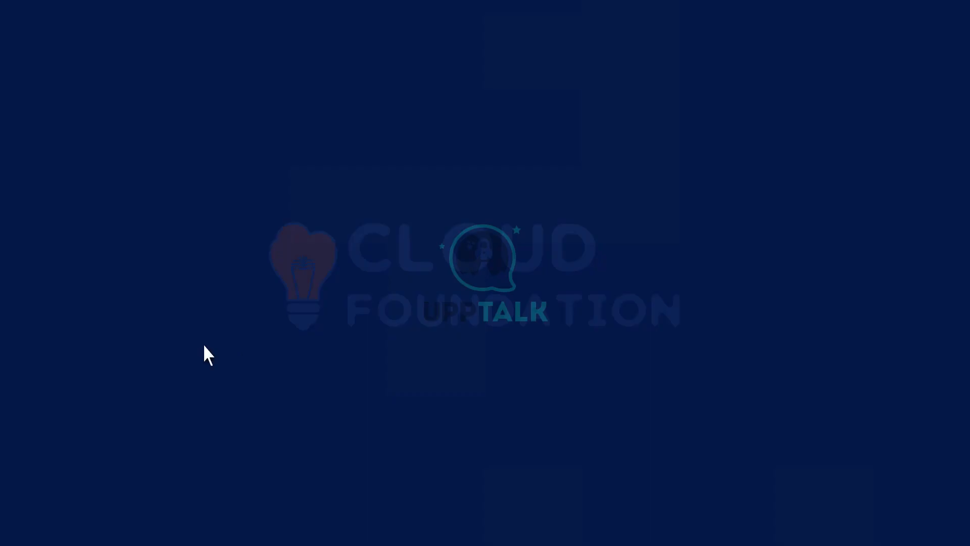
{"action": "scroll", "coordinate": [151, 389], "scroll_direction": "up", "scroll_amount": 5}
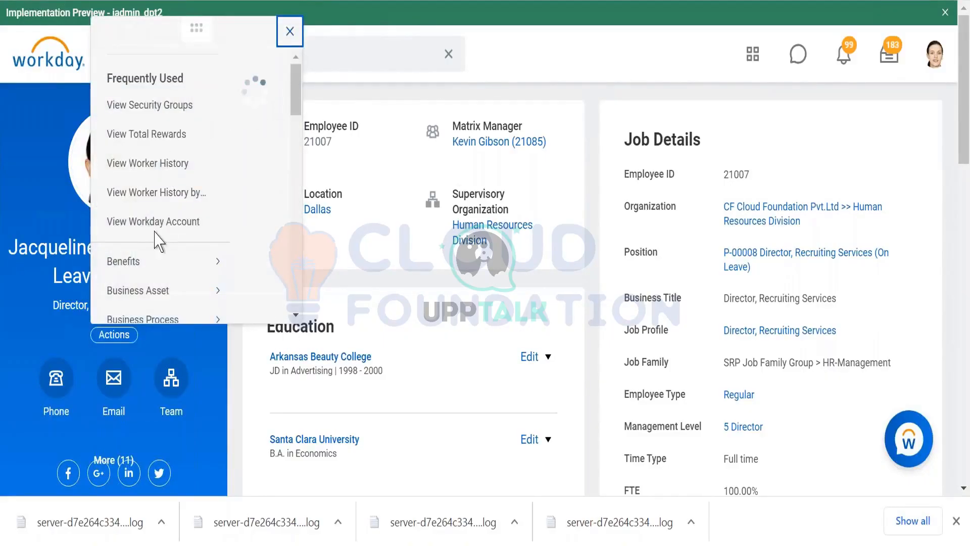
{"action": "scroll", "coordinate": [156, 239], "scroll_direction": "down", "scroll_amount": 1}
{"action": "scroll", "coordinate": [156, 239], "scroll_direction": "down", "scroll_amount": 8}
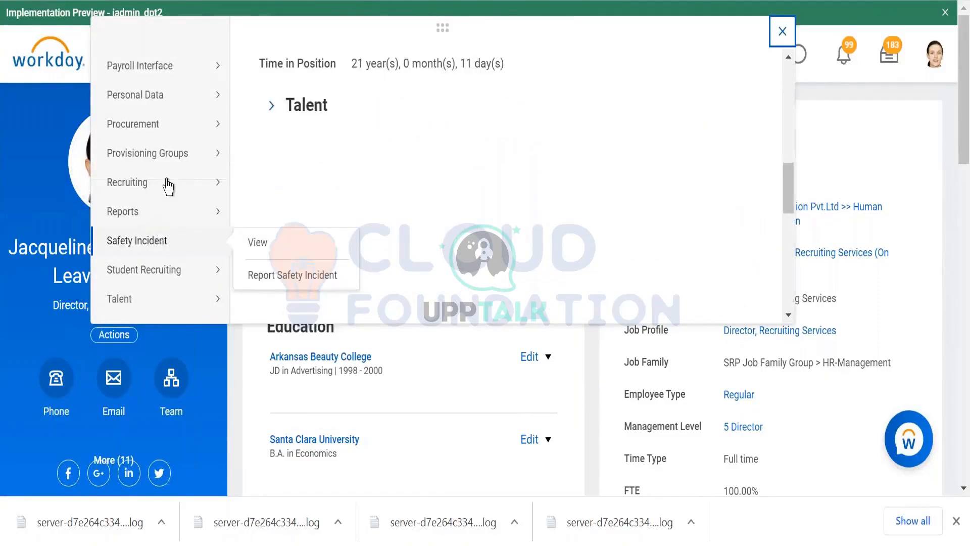
{"action": "scroll", "coordinate": [166, 183], "scroll_direction": "down", "scroll_amount": 3}
{"action": "scroll", "coordinate": [167, 177], "scroll_direction": "down", "scroll_amount": 3}
{"action": "scroll", "coordinate": [166, 177], "scroll_direction": "up", "scroll_amount": 3}
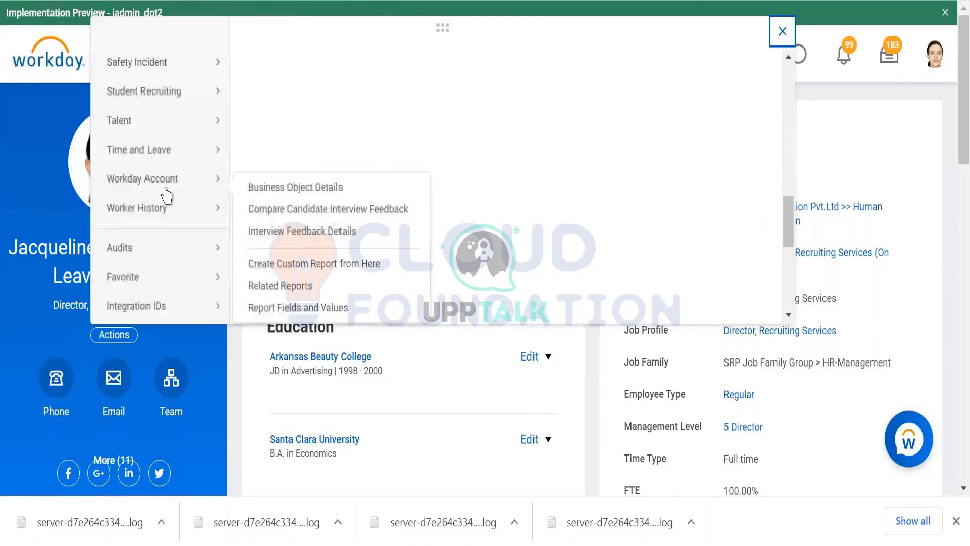
{"action": "mouse_move", "coordinate": [191, 151]}
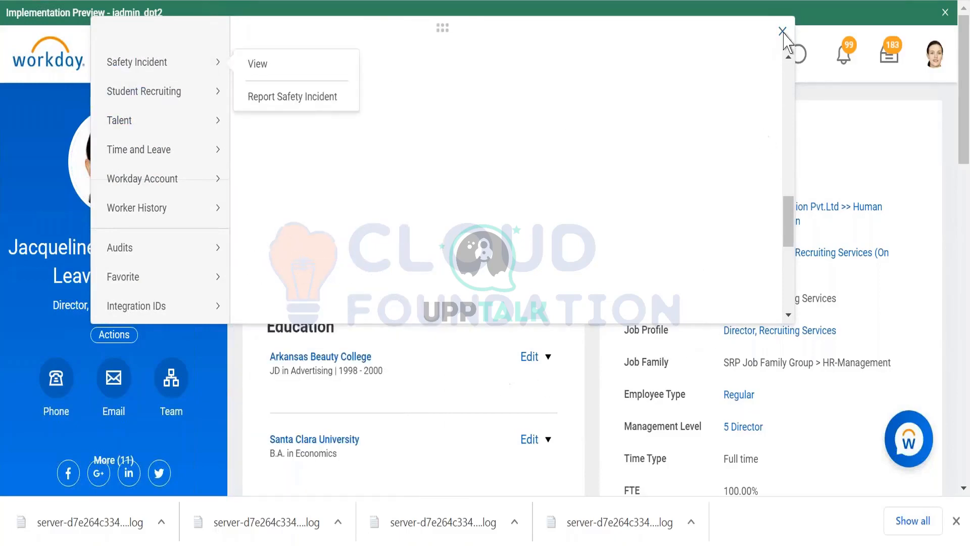
{"action": "left_click", "coordinate": [782, 35]}
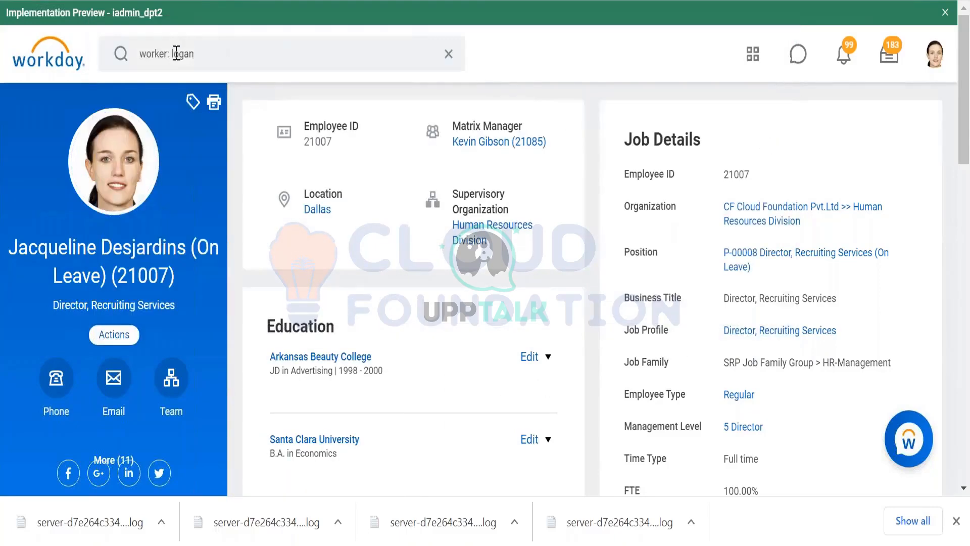
- Search Workday's workers by another first name and open the profile of the General Counsel in Dallas
{"action": "double_click", "coordinate": [179, 53]}
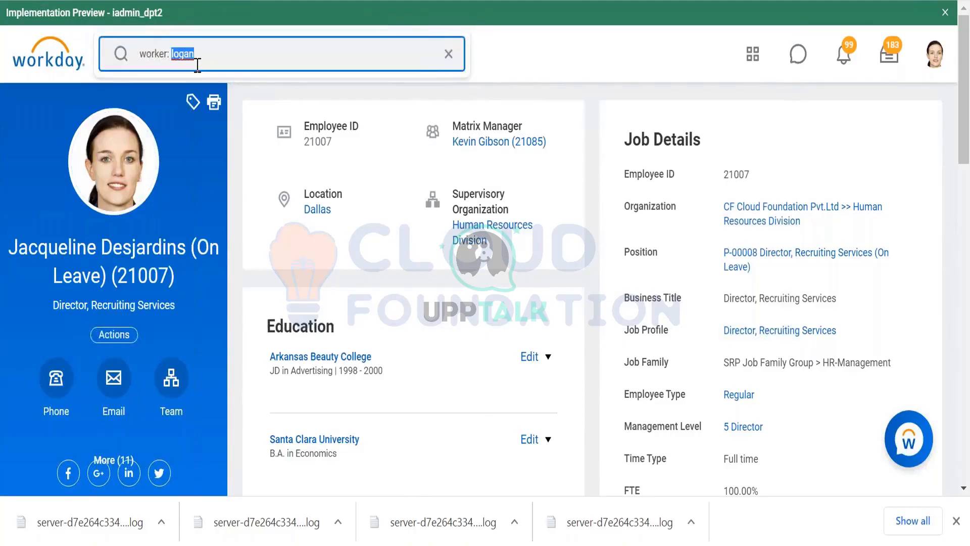
{"action": "type", "text": "john"}
{"action": "key", "text": "Return"}
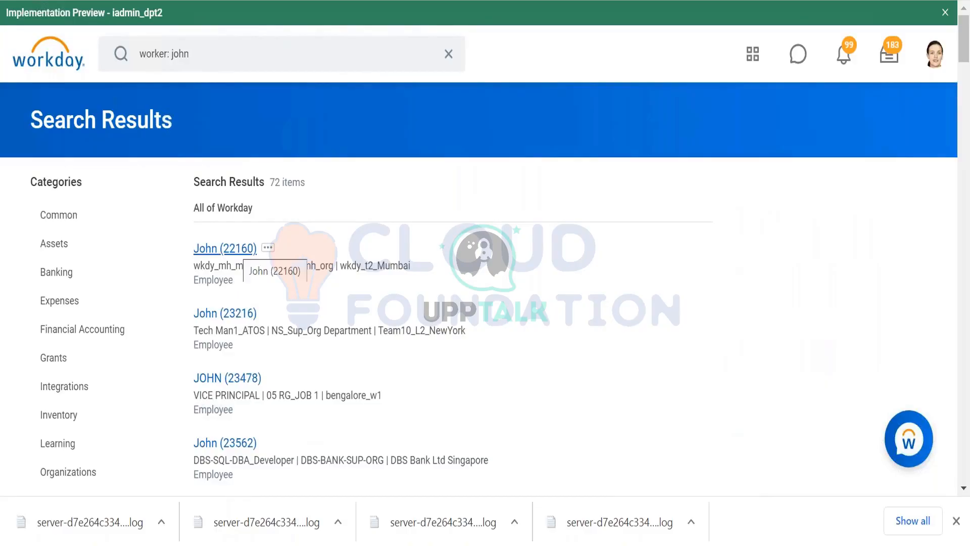
{"action": "scroll", "coordinate": [238, 253], "scroll_direction": "down", "scroll_amount": 4}
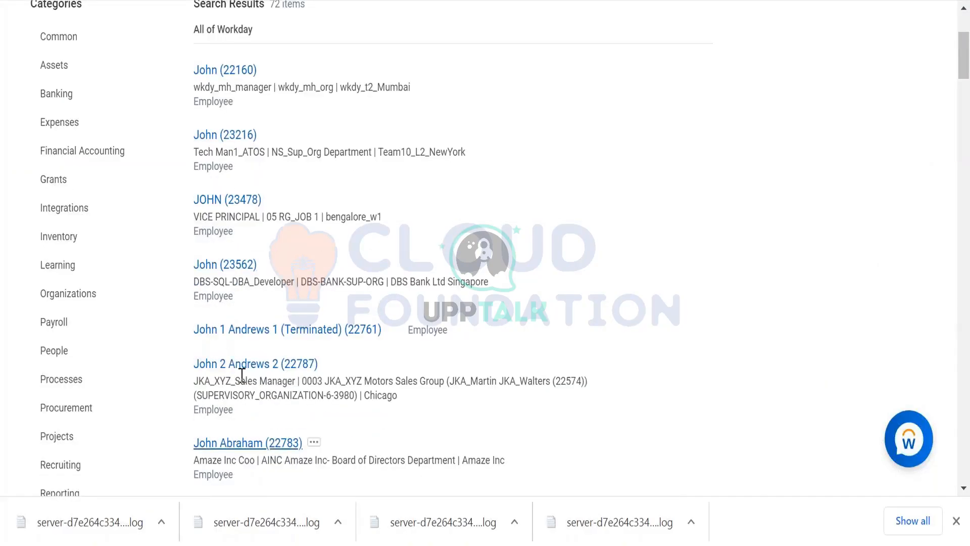
{"action": "scroll", "coordinate": [242, 373], "scroll_direction": "down", "scroll_amount": 6}
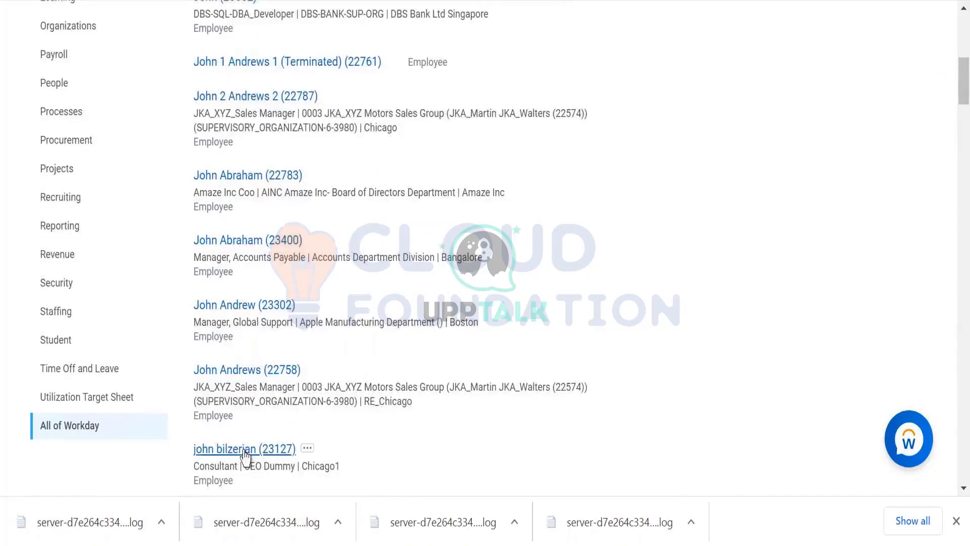
{"action": "scroll", "coordinate": [232, 372], "scroll_direction": "down", "scroll_amount": 7}
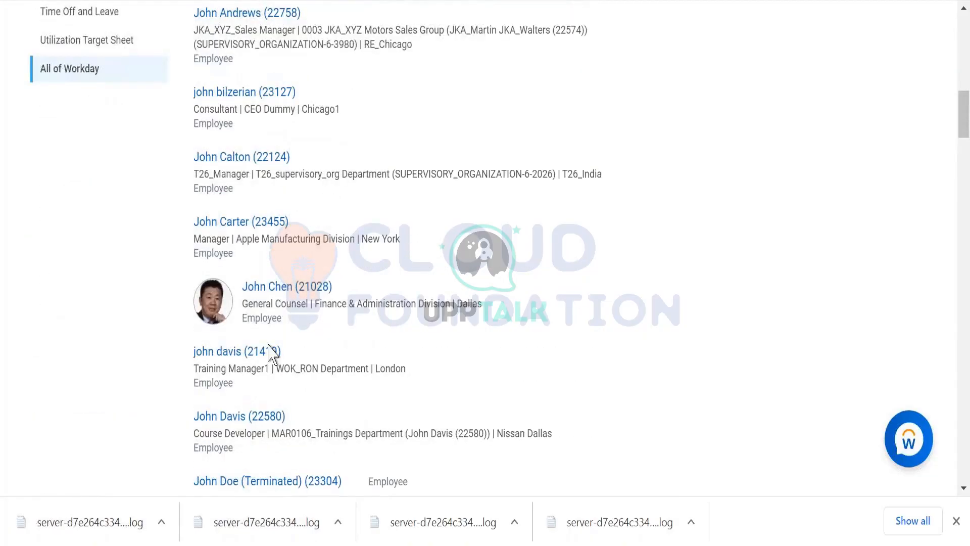
{"action": "left_click", "coordinate": [277, 287]}
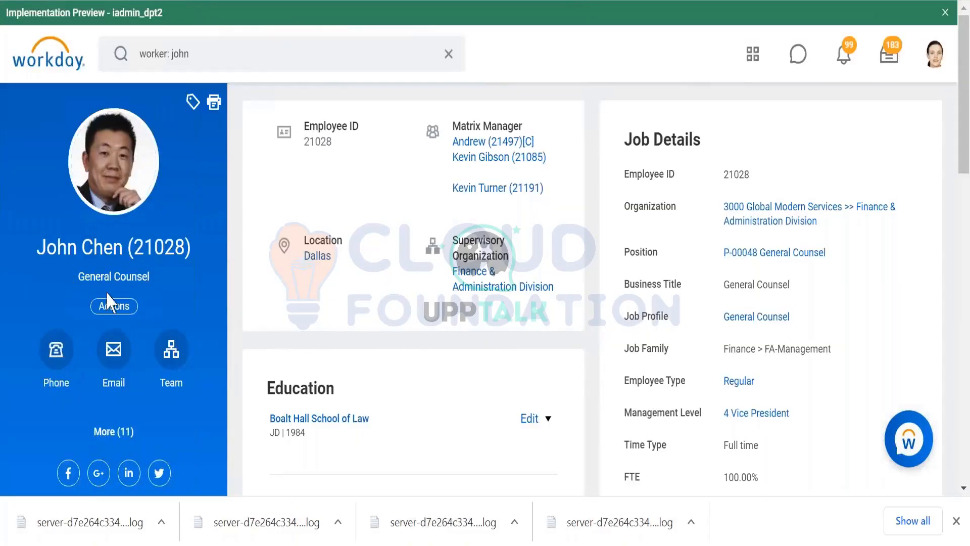
- In the WS Tester request, set Employee_ID to the General Counsel's ID and Run_Time_Off_Validations to true, and resend it
{"action": "key", "text": "alt+Tab"}
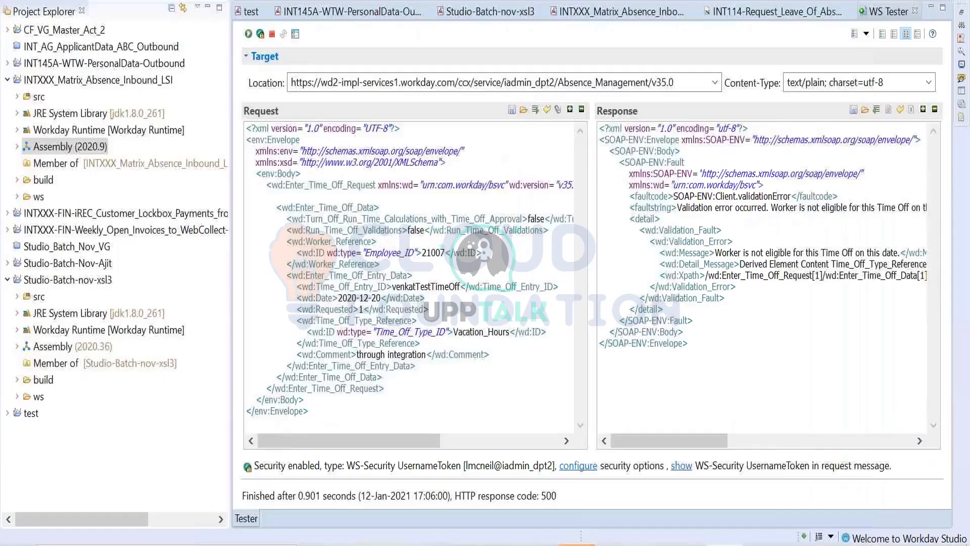
{"action": "double_click", "coordinate": [429, 252]}
{"action": "type", "text": "21028"}
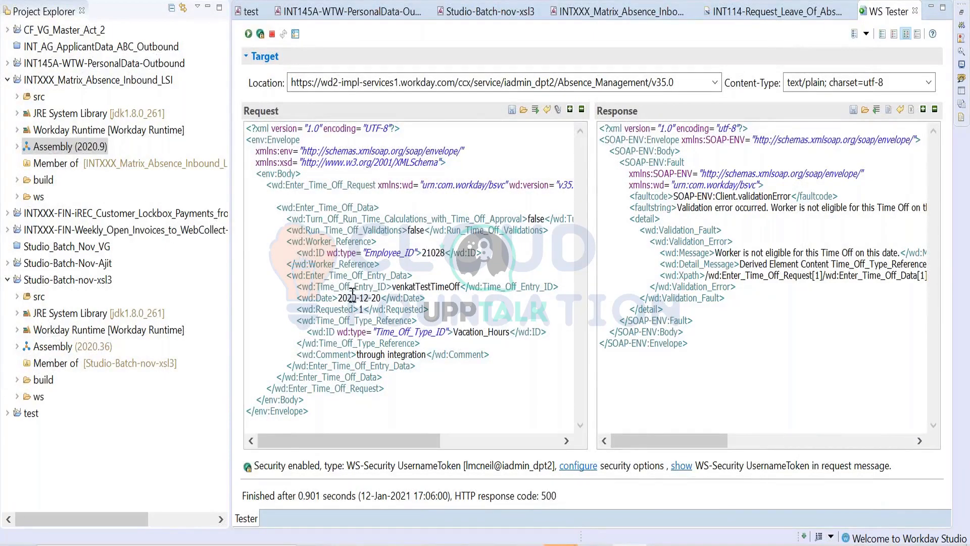
{"action": "double_click", "coordinate": [417, 231]}
{"action": "type", "text": "true"}
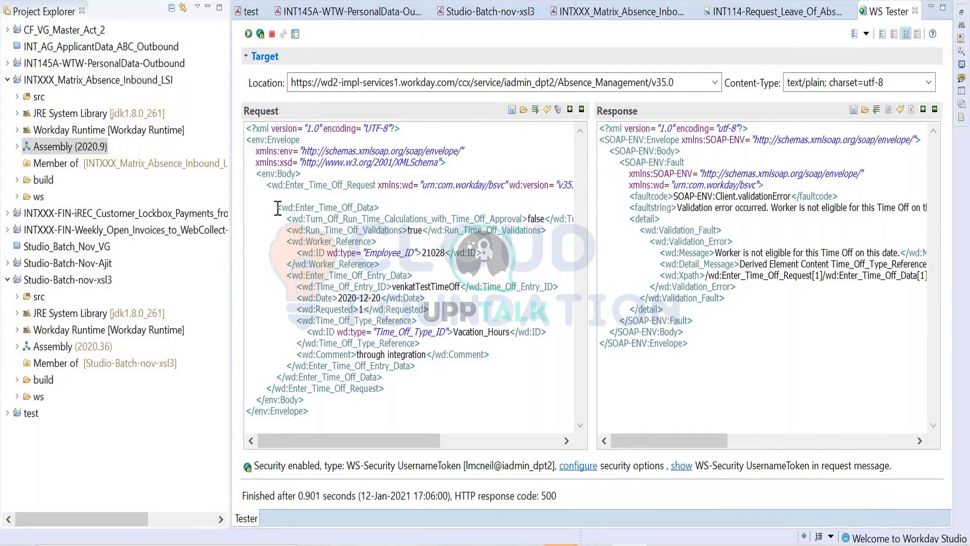
{"action": "left_click", "coordinate": [248, 34]}
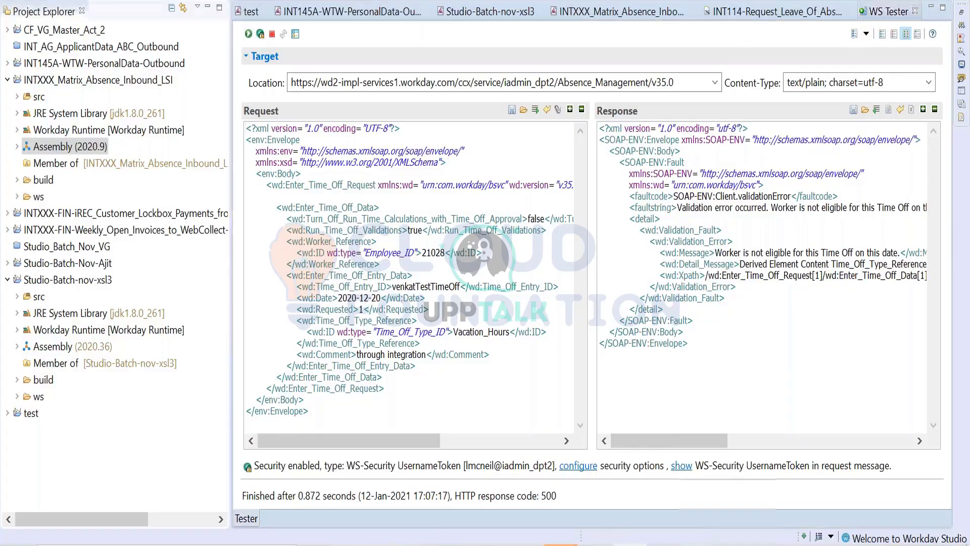
- Switch to Workday and open Enter Time Off for the General Counsel from the worker's Time and Leave related actions
{"action": "key", "text": "alt+Tab"}
{"action": "left_click", "coordinate": [95, 307]}
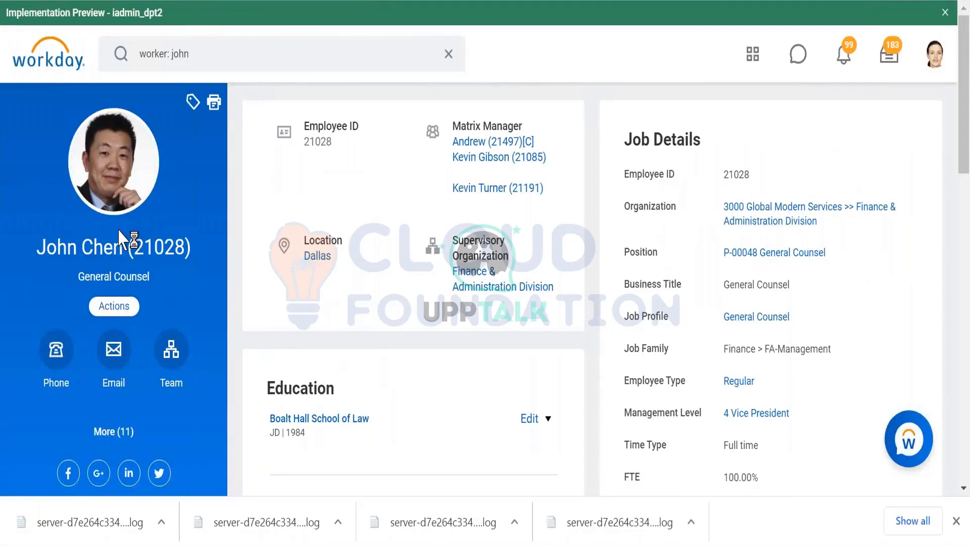
{"action": "scroll", "coordinate": [132, 211], "scroll_direction": "down", "scroll_amount": 3}
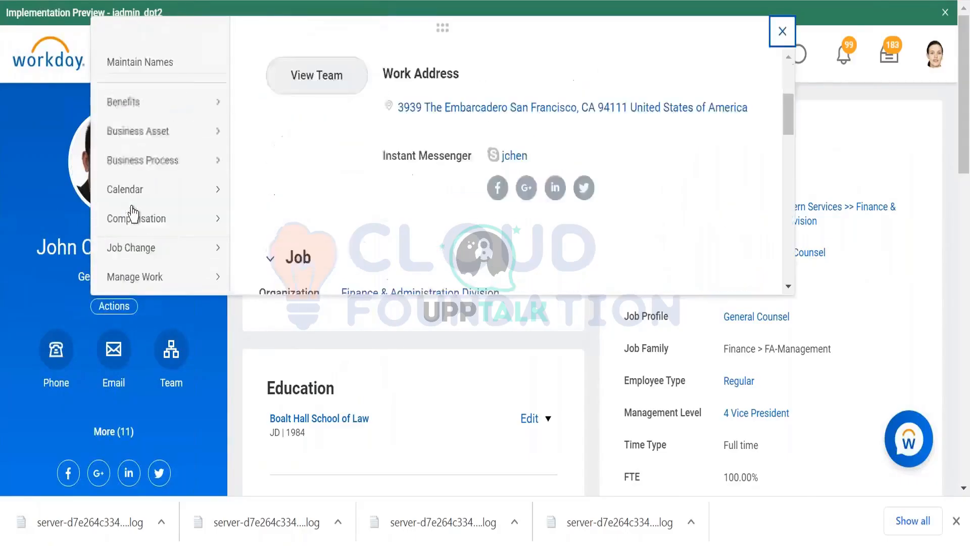
{"action": "scroll", "coordinate": [132, 212], "scroll_direction": "down", "scroll_amount": 10}
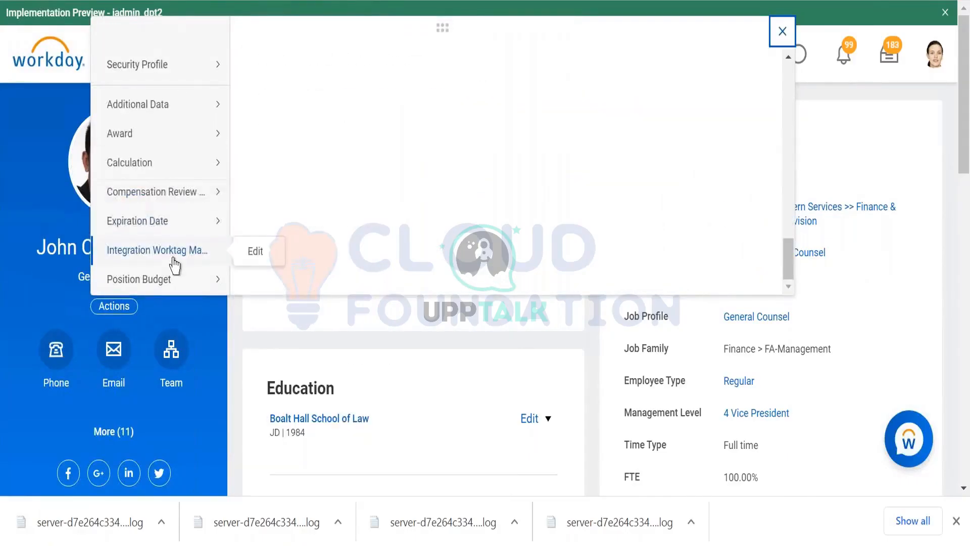
{"action": "scroll", "coordinate": [175, 264], "scroll_direction": "down", "scroll_amount": 4}
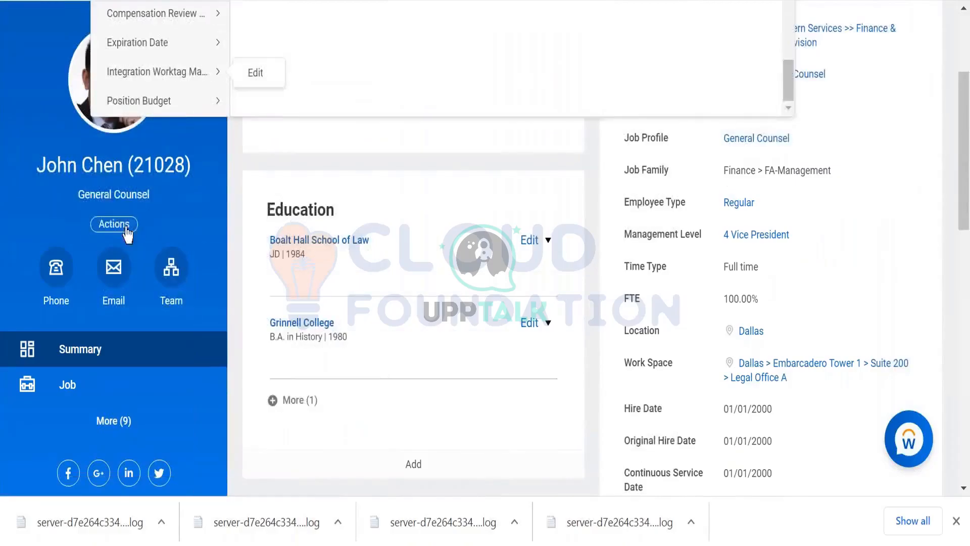
{"action": "scroll", "coordinate": [128, 227], "scroll_direction": "up", "scroll_amount": 2}
{"action": "scroll", "coordinate": [150, 172], "scroll_direction": "up", "scroll_amount": 2}
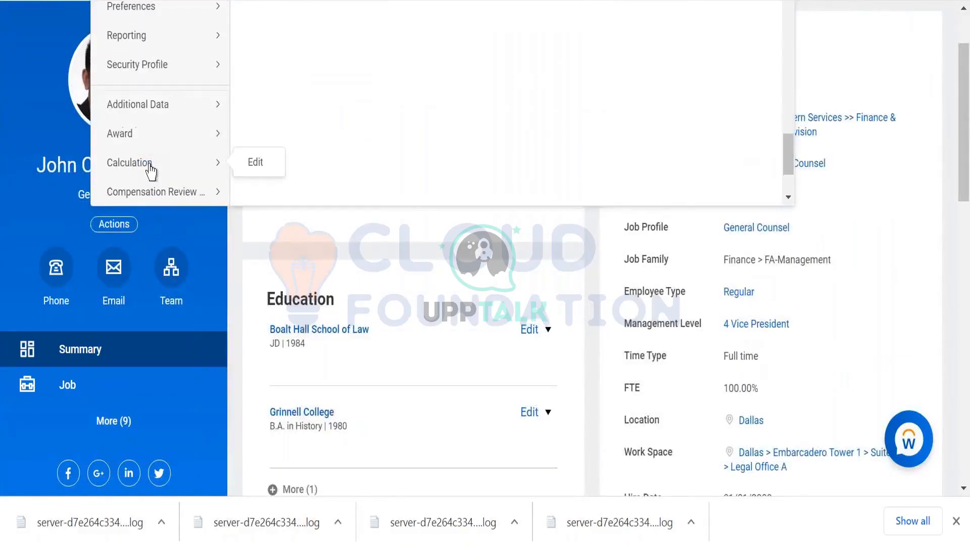
{"action": "mouse_move", "coordinate": [132, 143]}
{"action": "scroll", "coordinate": [133, 143], "scroll_direction": "up", "scroll_amount": 4}
{"action": "mouse_move", "coordinate": [137, 126]}
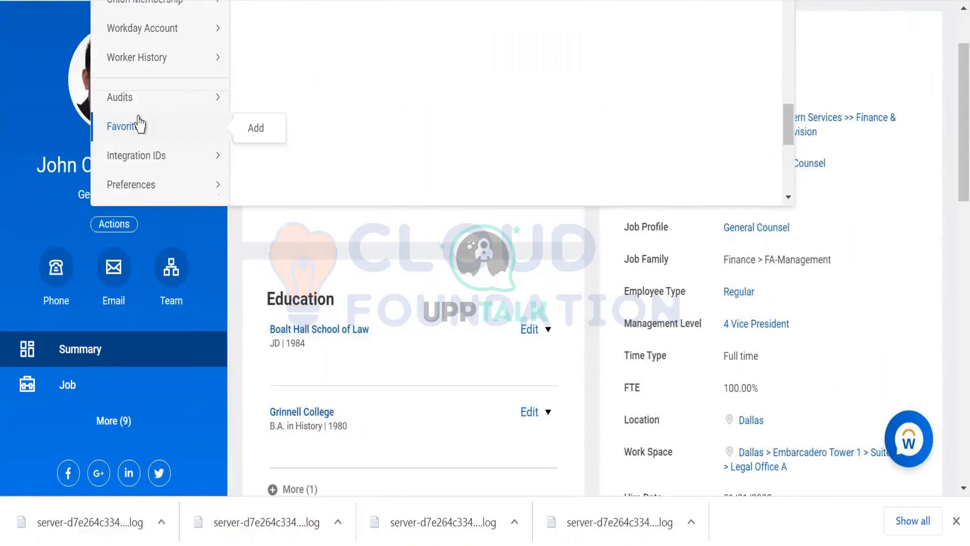
{"action": "scroll", "coordinate": [155, 128], "scroll_direction": "up", "scroll_amount": 4}
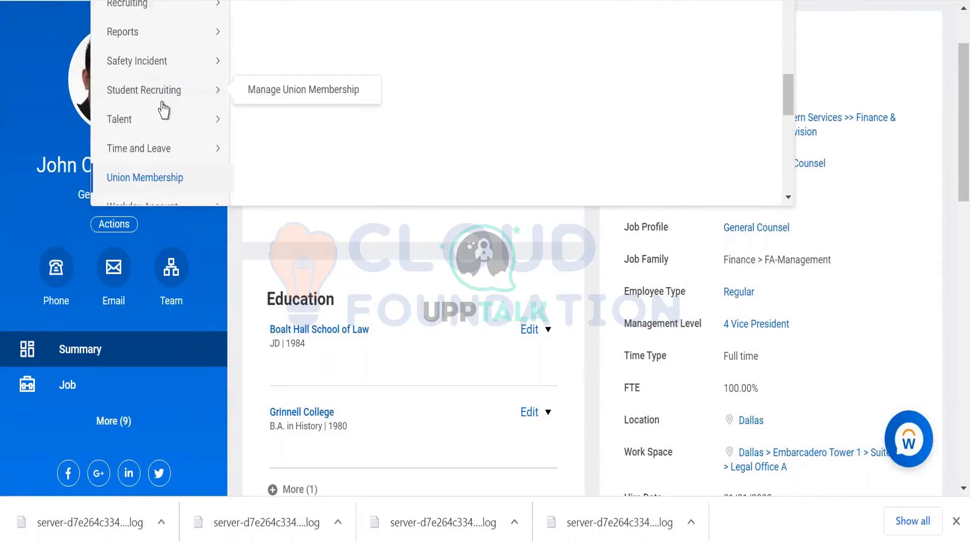
{"action": "mouse_move", "coordinate": [181, 156]}
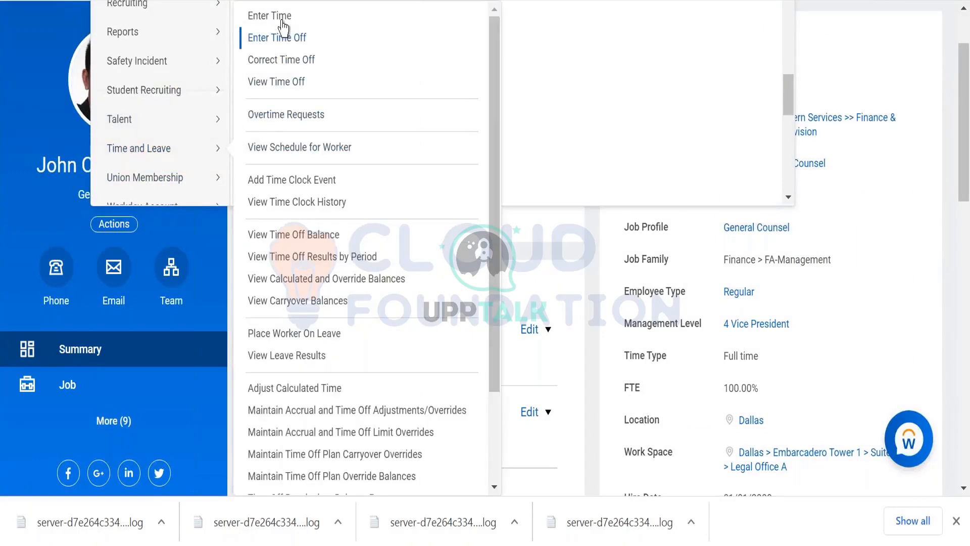
{"action": "left_click", "coordinate": [281, 43]}
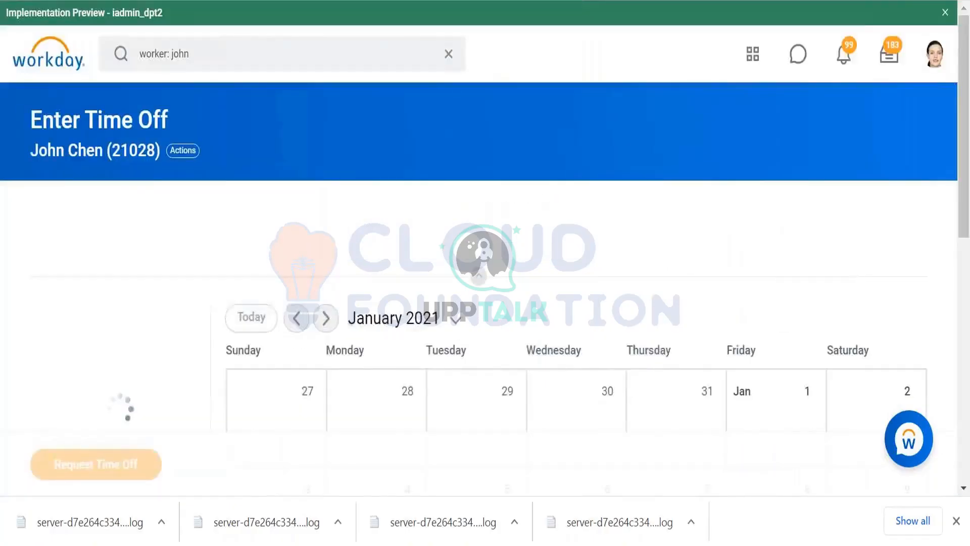
- Show December 2020 in the time off calendar and start a one-day request for December 20
{"action": "scroll", "coordinate": [326, 240], "scroll_direction": "down", "scroll_amount": 3}
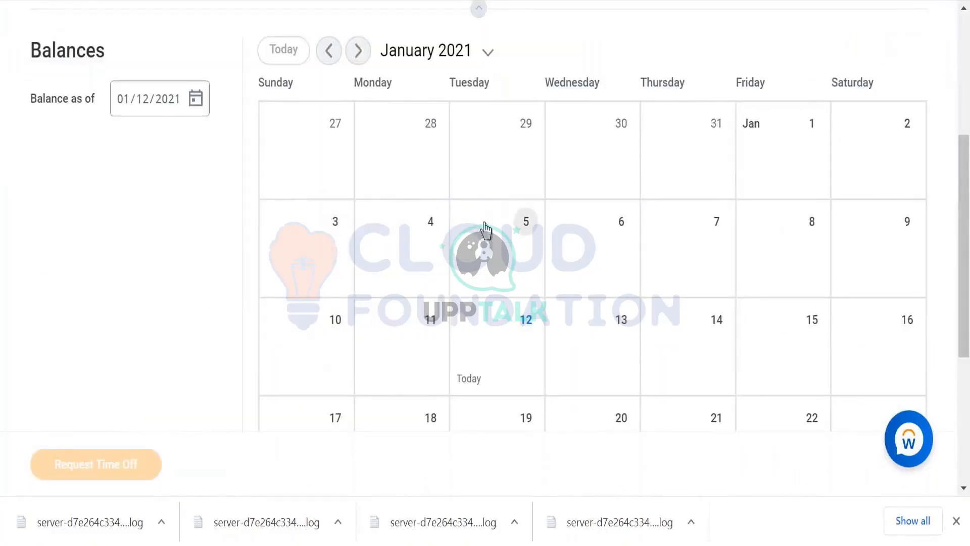
{"action": "left_click", "coordinate": [328, 51]}
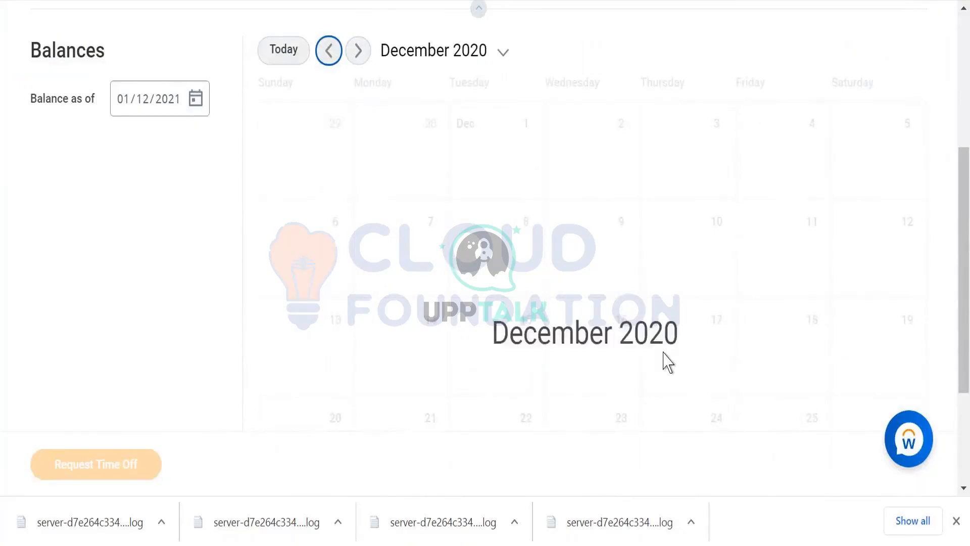
{"action": "scroll", "coordinate": [732, 320], "scroll_direction": "down", "scroll_amount": 2}
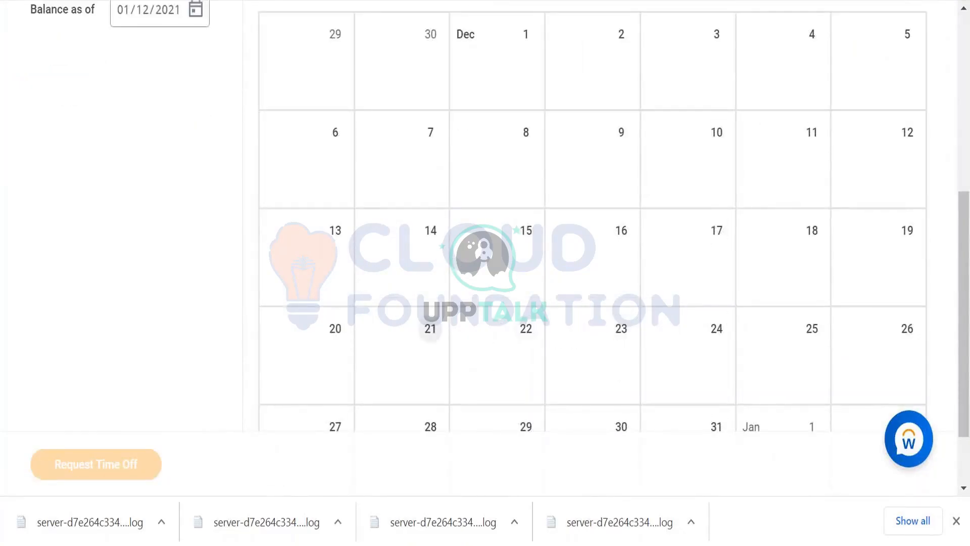
{"action": "left_click", "coordinate": [327, 338]}
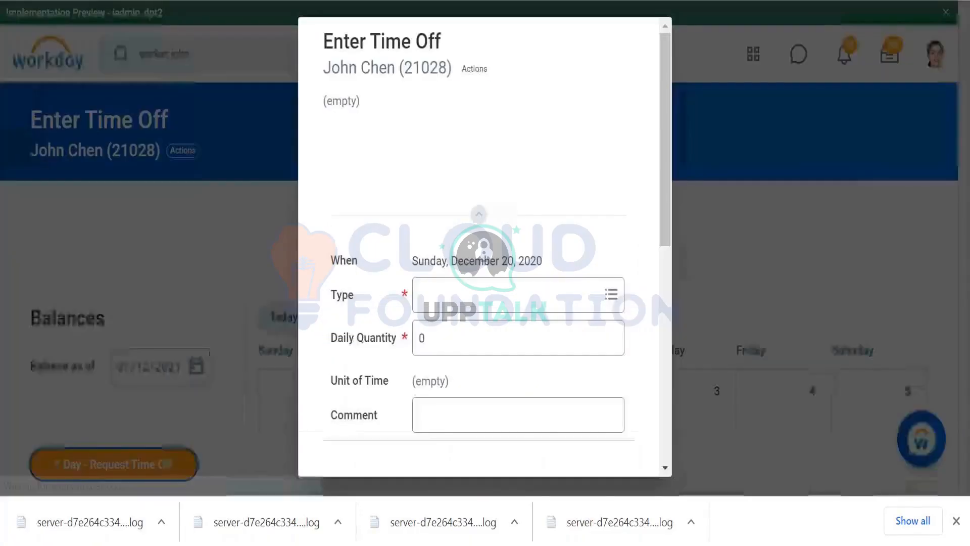
{"action": "left_click", "coordinate": [454, 301]}
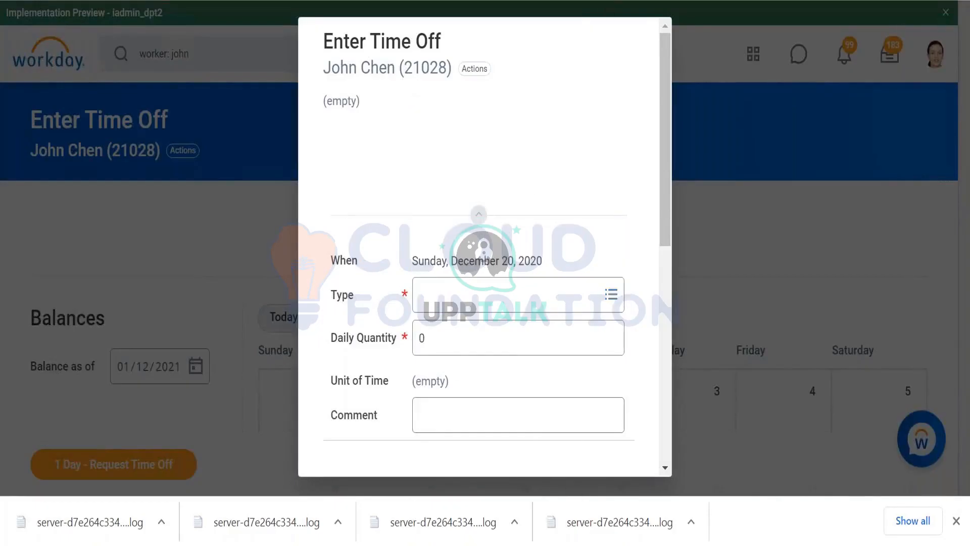
- Switch to the WS Tester, set the request's Date to 2020-12-21, resend it and examine the validation error details
{"action": "key", "text": "alt+Tab"}
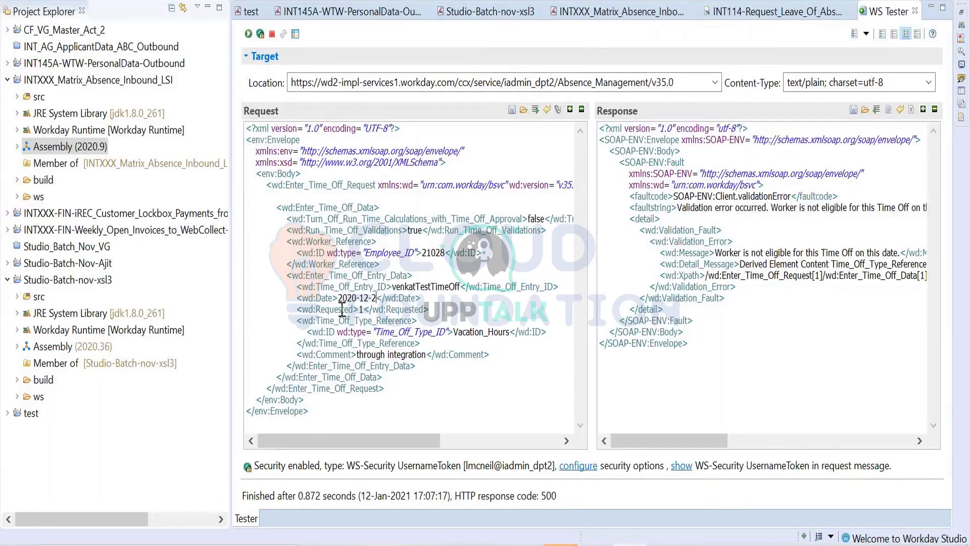
{"action": "type", "text": "1"}
{"action": "left_click", "coordinate": [248, 34]}
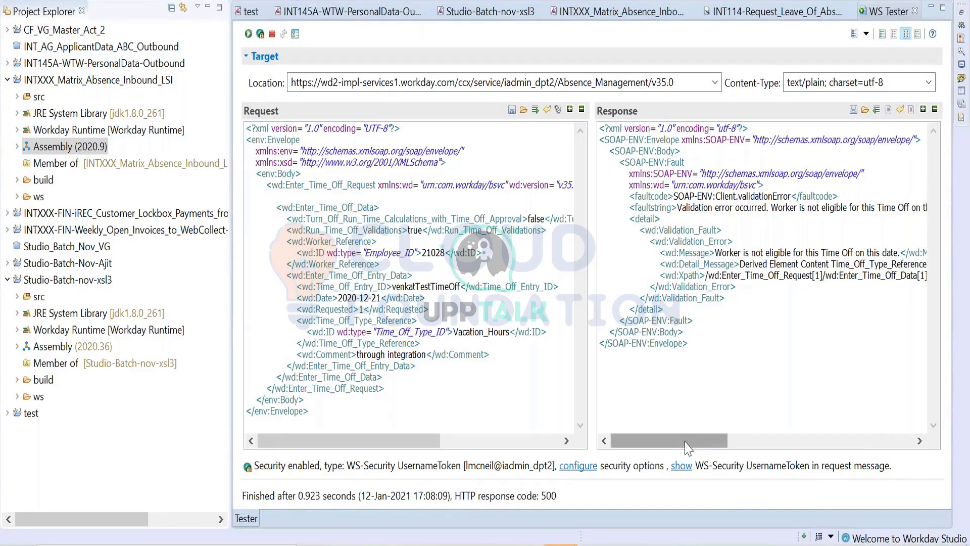
{"action": "left_click_drag", "start_coordinate": [688, 447], "coordinate": [868, 433]}
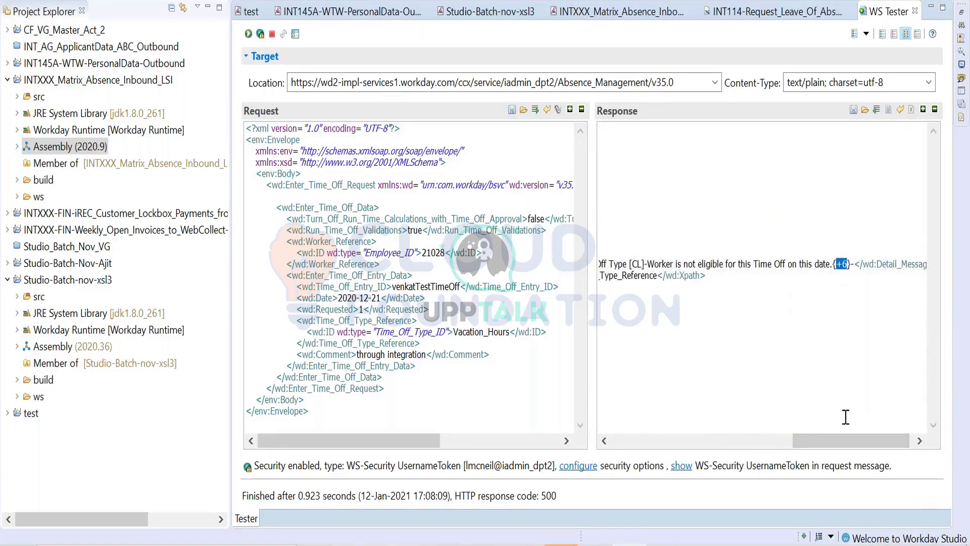
{"action": "left_click_drag", "start_coordinate": [840, 440], "coordinate": [780, 440]}
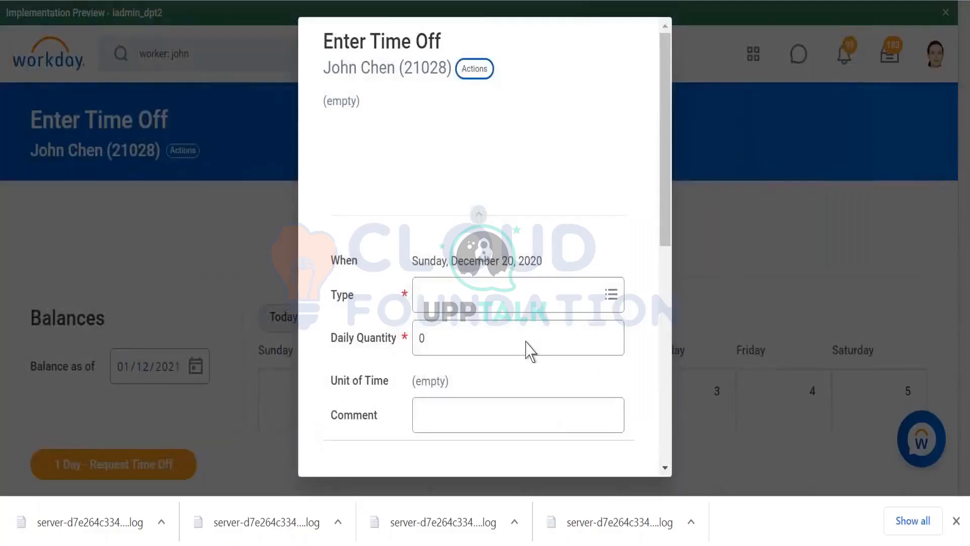
- Switch back to Workday and try Vacation (Days) as the type of the December 20 time off request
{"action": "left_click", "coordinate": [520, 297]}
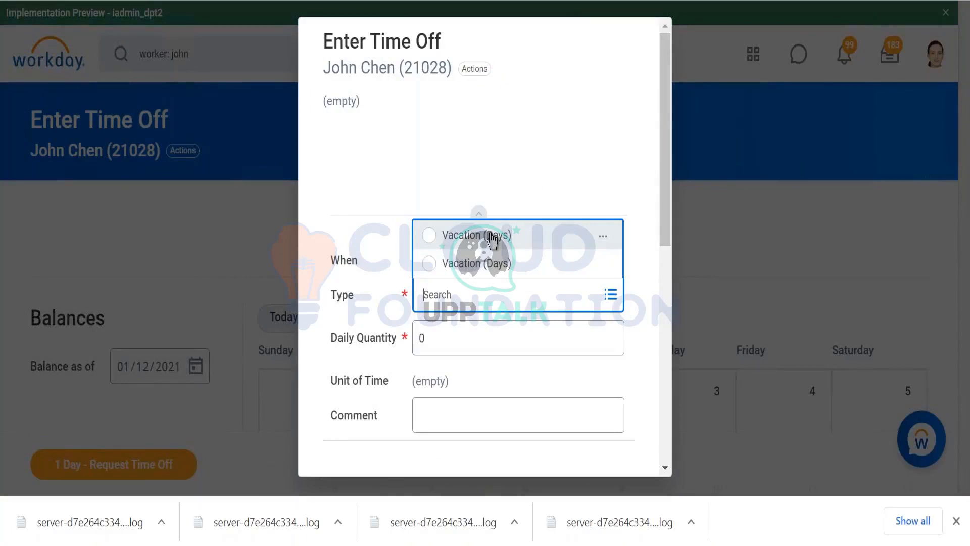
{"action": "left_click", "coordinate": [604, 237]}
{"action": "left_click", "coordinate": [631, 254]}
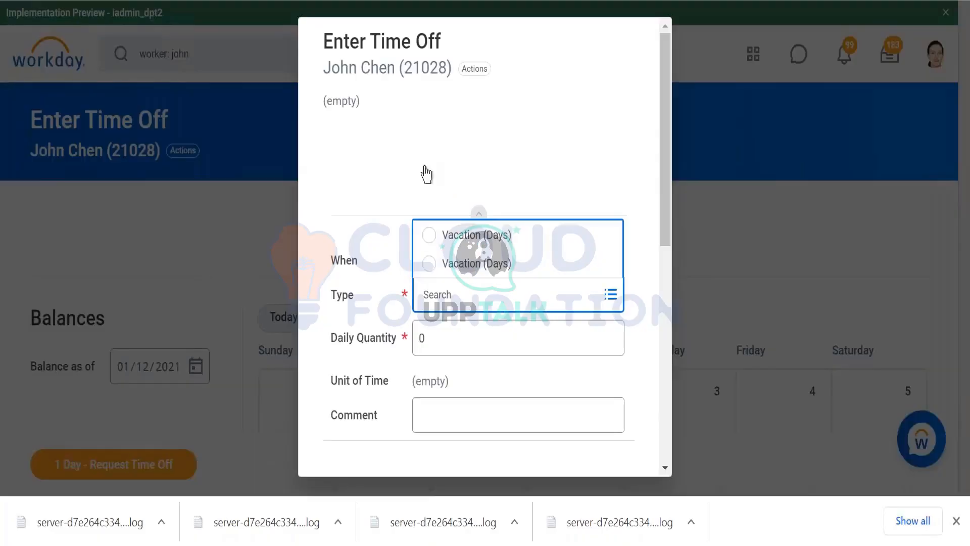
{"action": "left_click", "coordinate": [460, 238]}
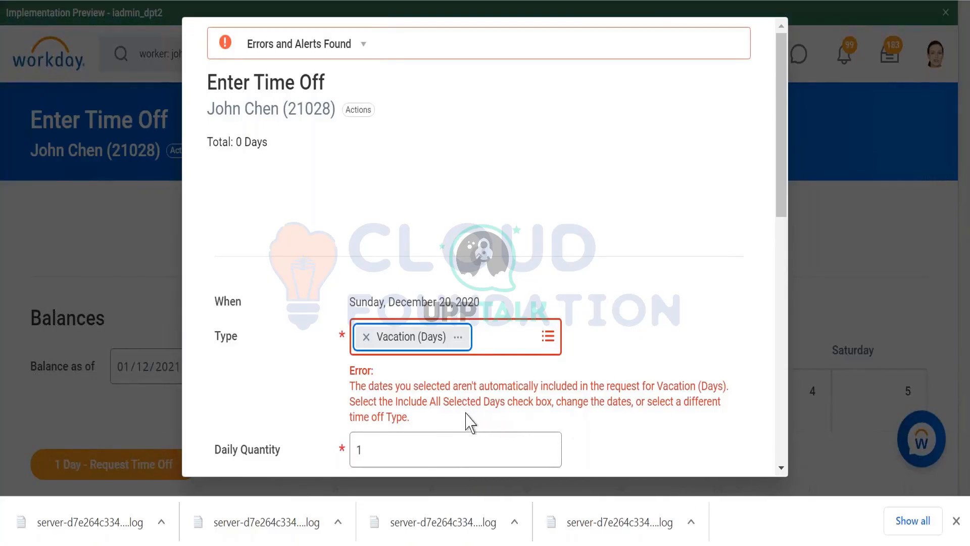
- Remove the Vacation (Days) type from the December 20 request and discard the request
{"action": "left_click", "coordinate": [366, 337]}
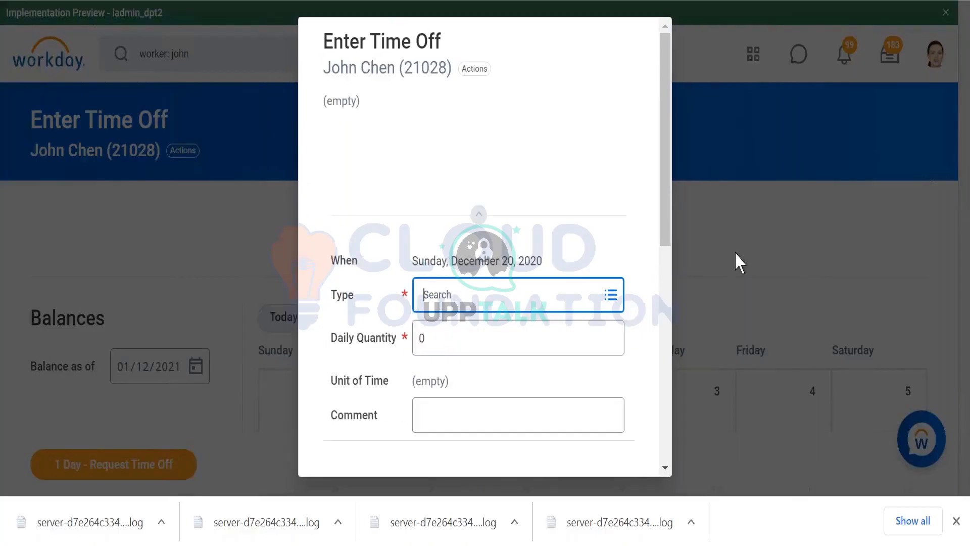
{"action": "left_click", "coordinate": [735, 251]}
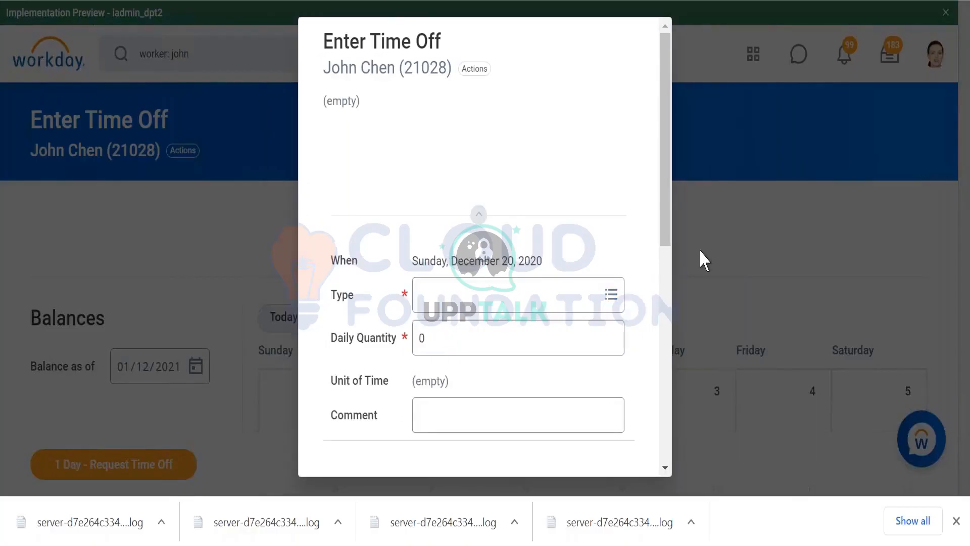
{"action": "left_click", "coordinate": [235, 194]}
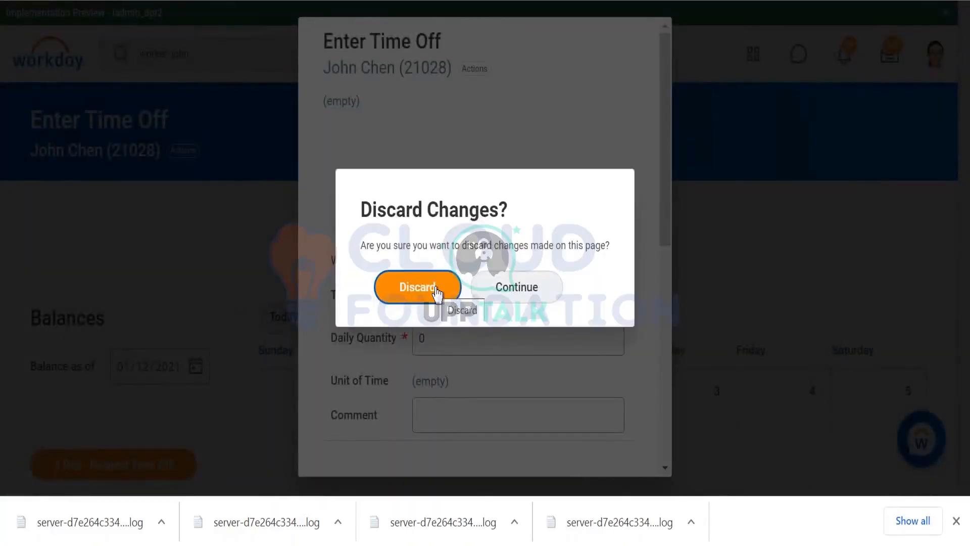
{"action": "left_click", "coordinate": [438, 291]}
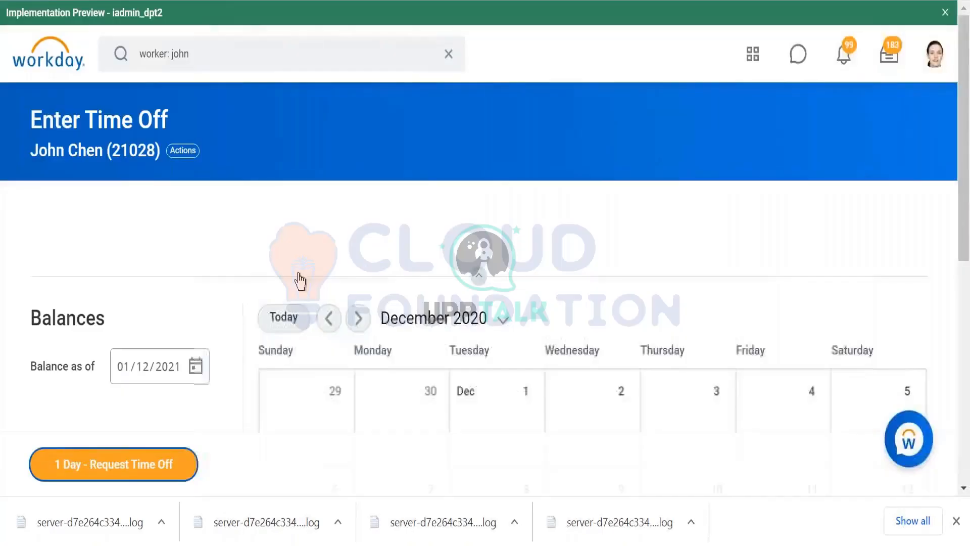
- Deselect December 20 in the calendar, select only December 1, 2020 and open the time off request for it
{"action": "scroll", "coordinate": [300, 280], "scroll_direction": "down", "scroll_amount": 4}
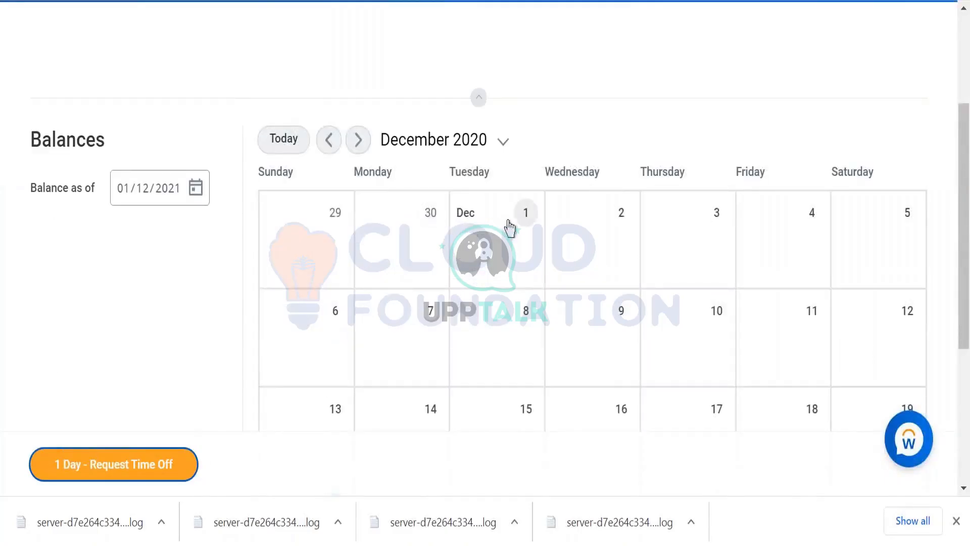
{"action": "left_click", "coordinate": [525, 225]}
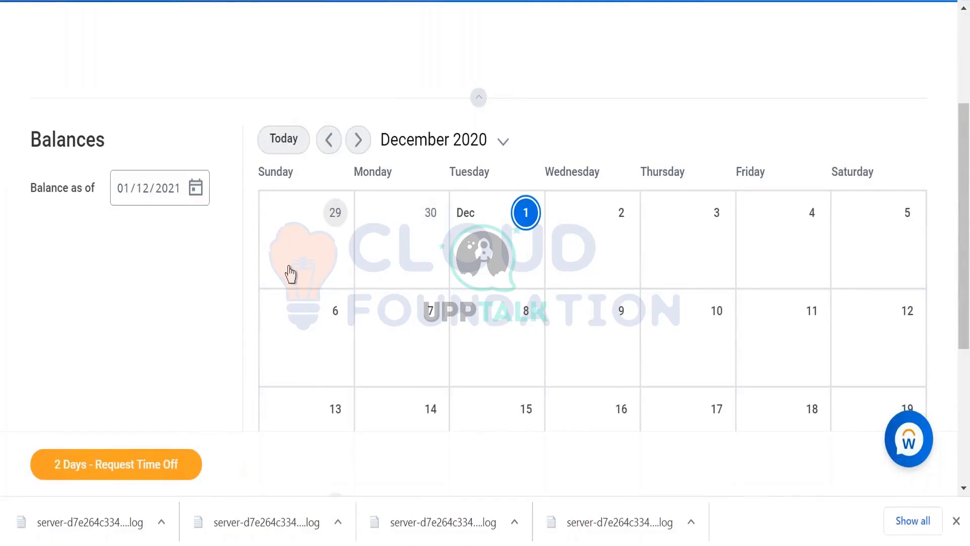
{"action": "scroll", "coordinate": [327, 258], "scroll_direction": "down", "scroll_amount": 4}
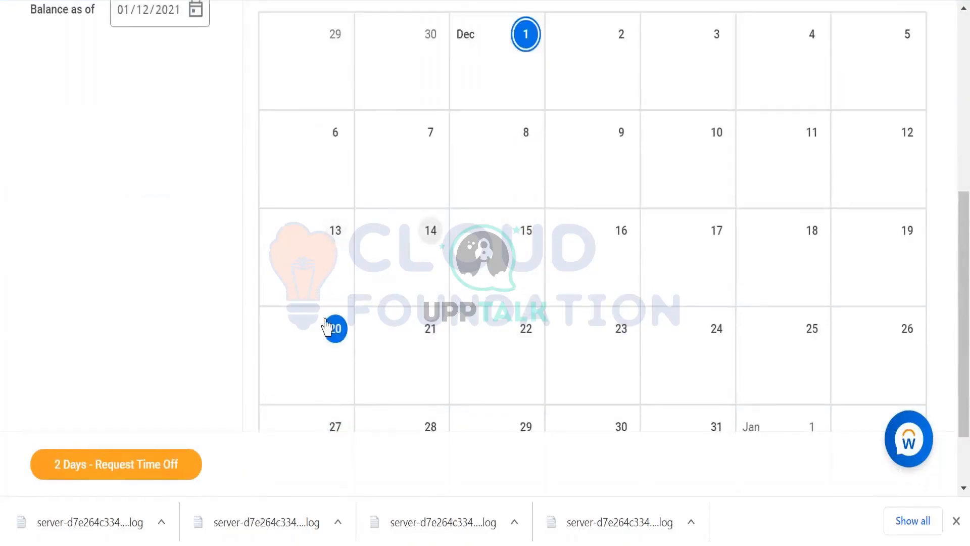
{"action": "scroll", "coordinate": [465, 202], "scroll_direction": "up", "scroll_amount": 2}
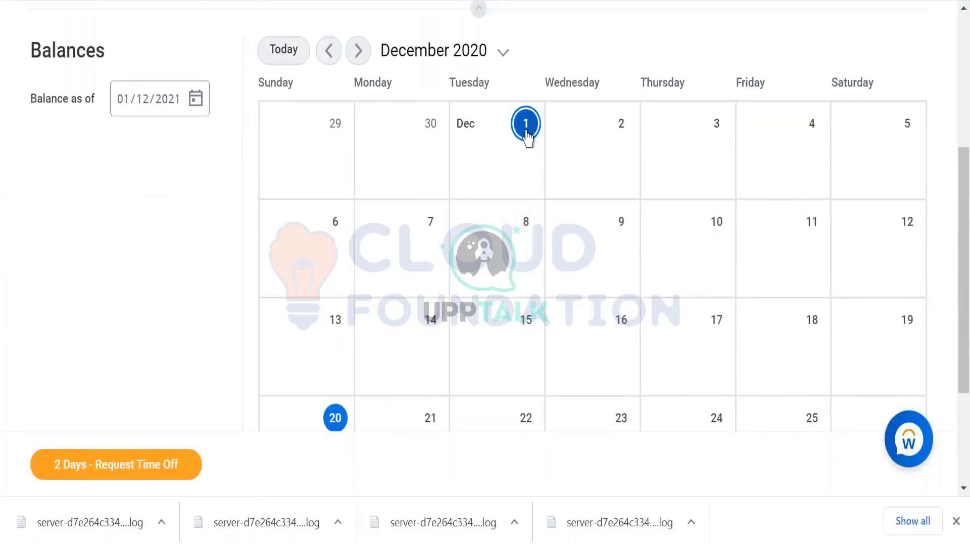
{"action": "left_click", "coordinate": [526, 132]}
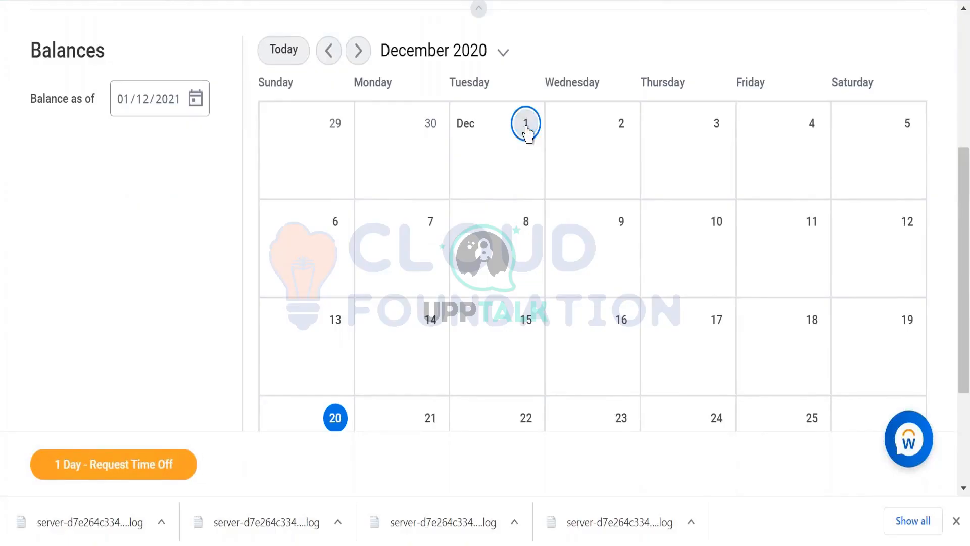
{"action": "left_click", "coordinate": [333, 415]}
{"action": "scroll", "coordinate": [413, 327], "scroll_direction": "down", "scroll_amount": 3}
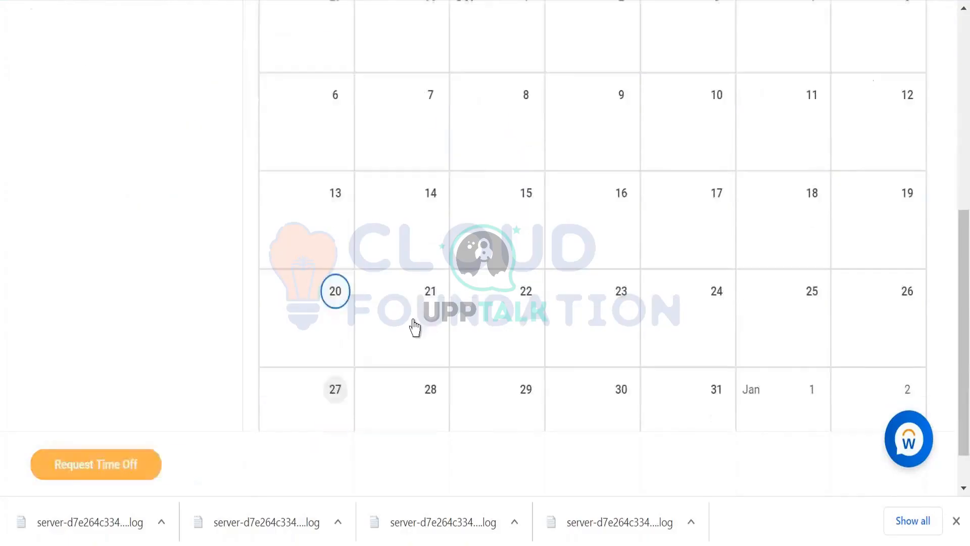
{"action": "scroll", "coordinate": [507, 150], "scroll_direction": "up", "scroll_amount": 4}
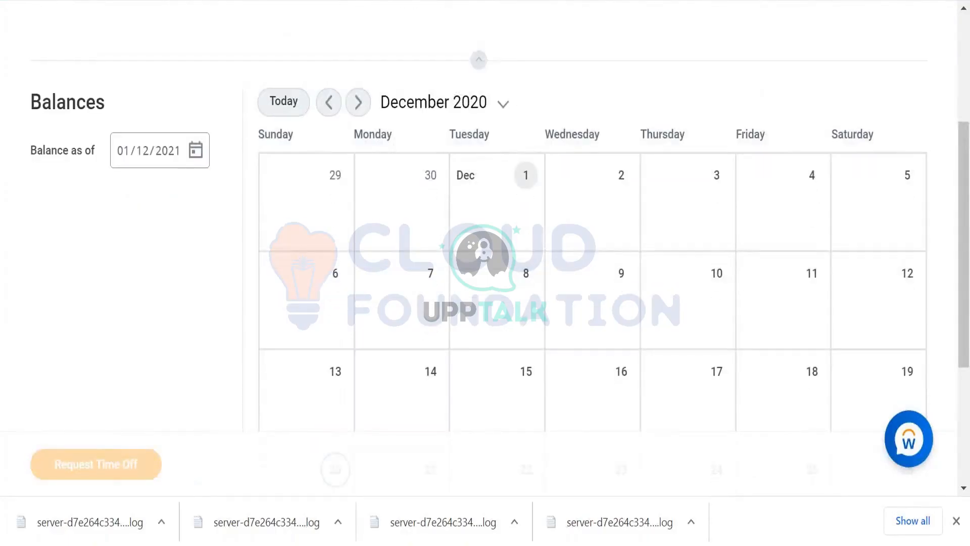
{"action": "left_click", "coordinate": [525, 175]}
{"action": "left_click", "coordinate": [111, 462]}
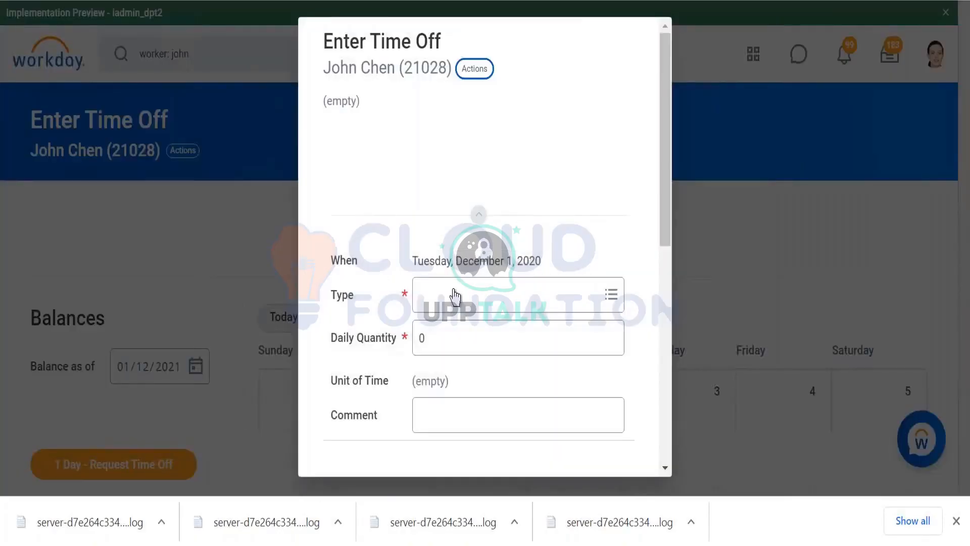
- Set the December 1 request to Vacation (Days) with a daily quantity of 1 and submit it
{"action": "left_click", "coordinate": [455, 293]}
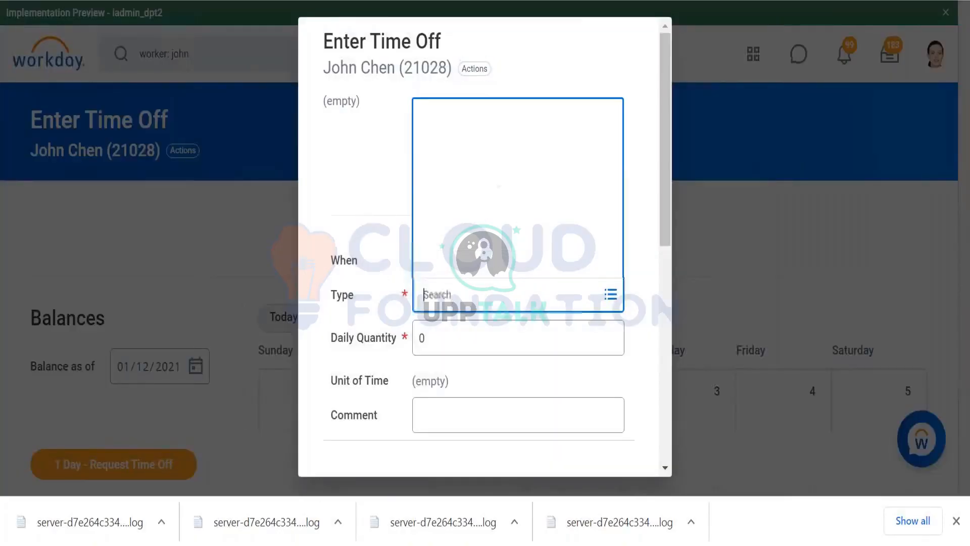
{"action": "left_click", "coordinate": [468, 236]}
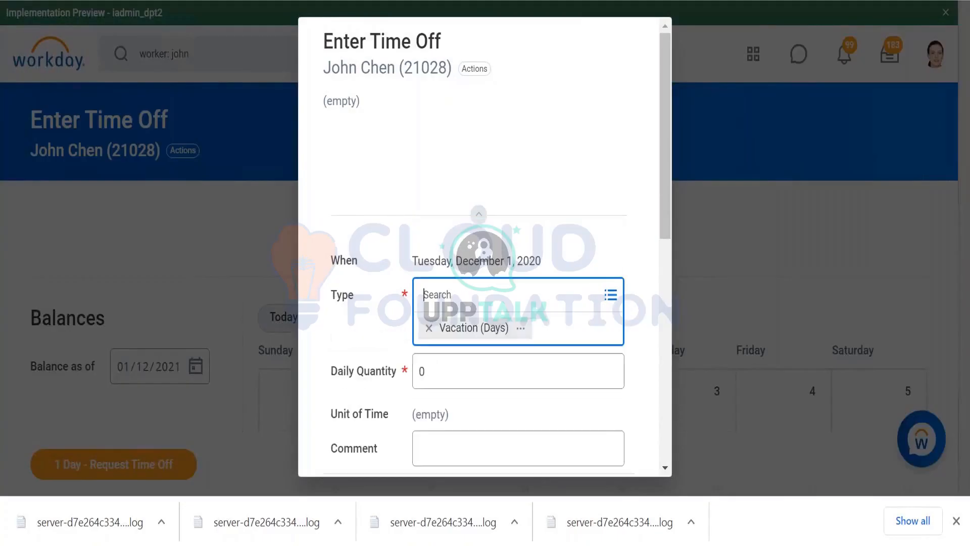
{"action": "left_click", "coordinate": [431, 379]}
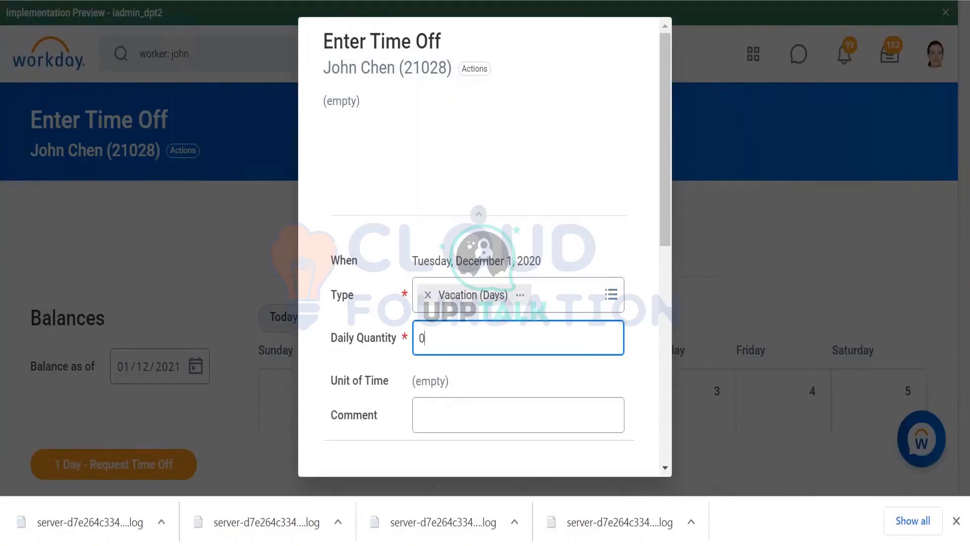
{"action": "scroll", "coordinate": [457, 379], "scroll_direction": "down", "scroll_amount": 3}
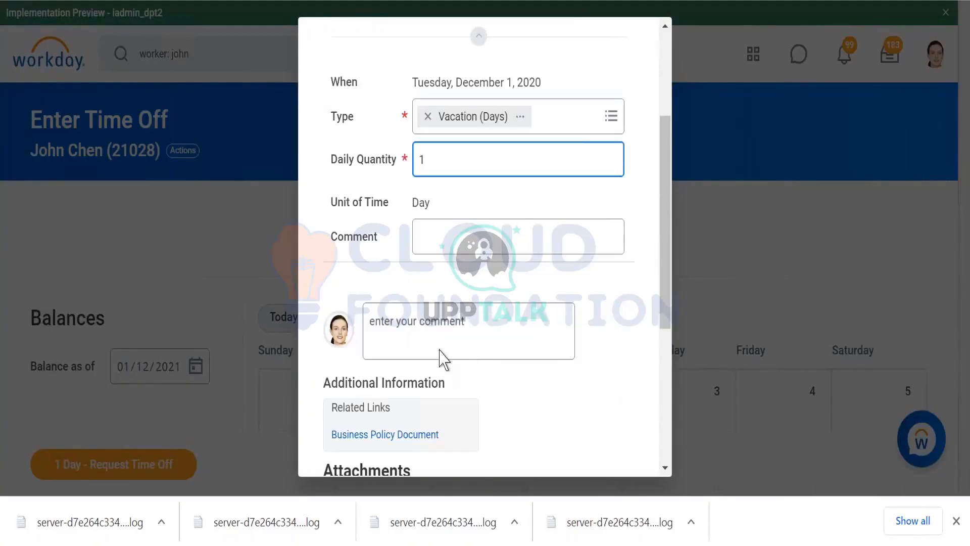
{"action": "scroll", "coordinate": [432, 344], "scroll_direction": "down", "scroll_amount": 5}
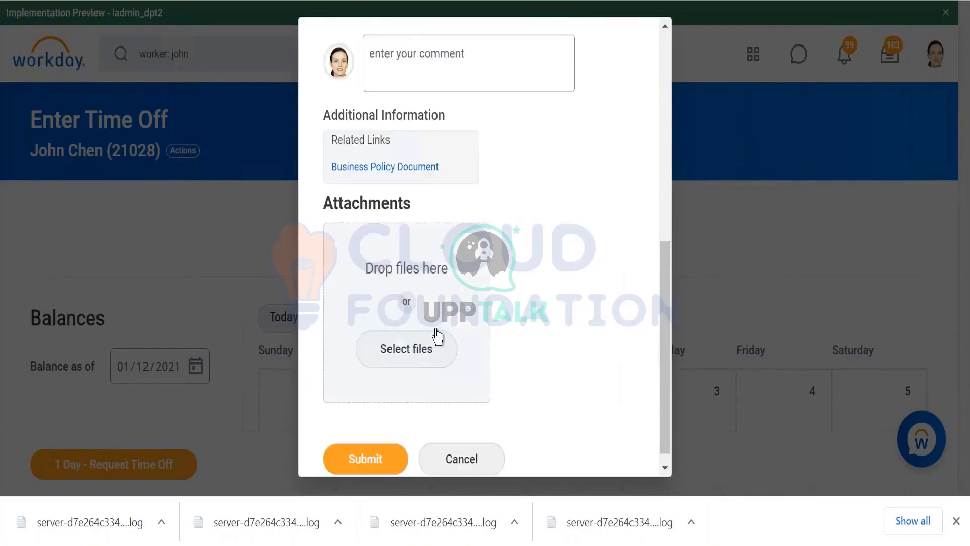
{"action": "scroll", "coordinate": [559, 372], "scroll_direction": "up", "scroll_amount": 6}
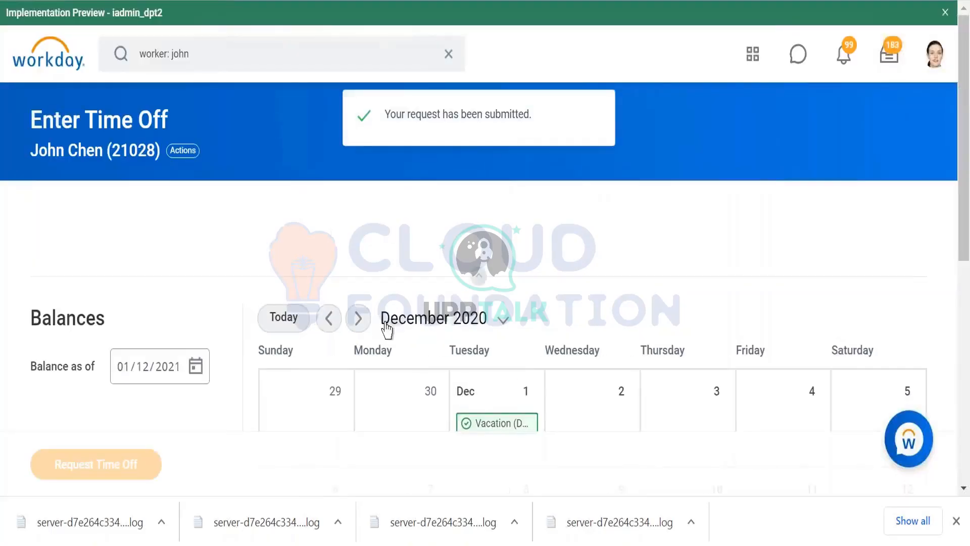
{"action": "scroll", "coordinate": [388, 331], "scroll_direction": "down", "scroll_amount": 3}
{"action": "left_click", "coordinate": [507, 258]}
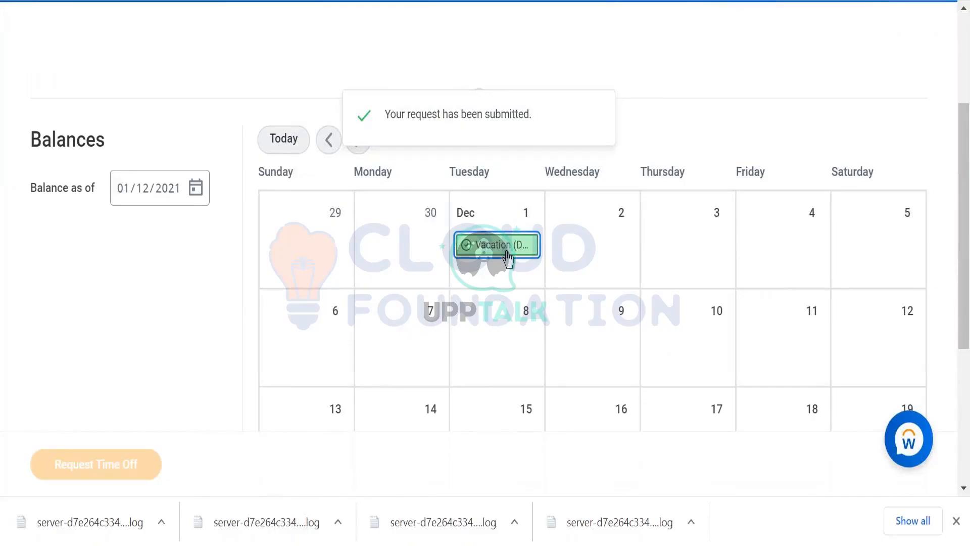
{"action": "left_click", "coordinate": [508, 258]}
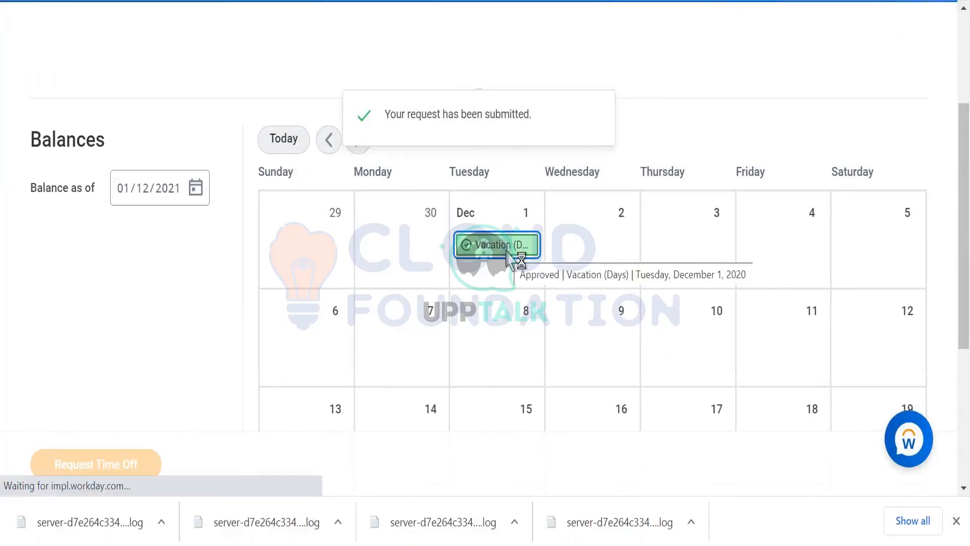
{"action": "scroll", "coordinate": [386, 313], "scroll_direction": "down", "scroll_amount": 2}
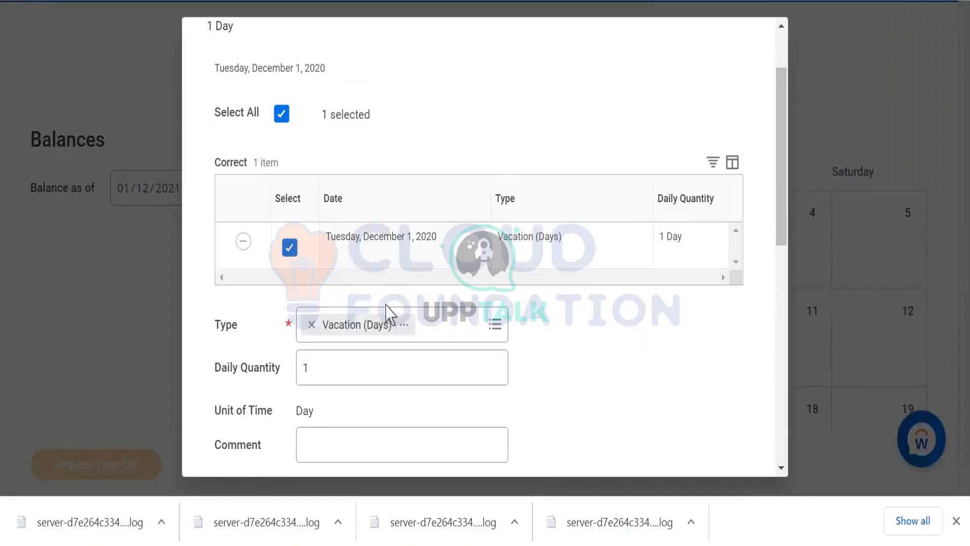
{"action": "left_click", "coordinate": [244, 243]}
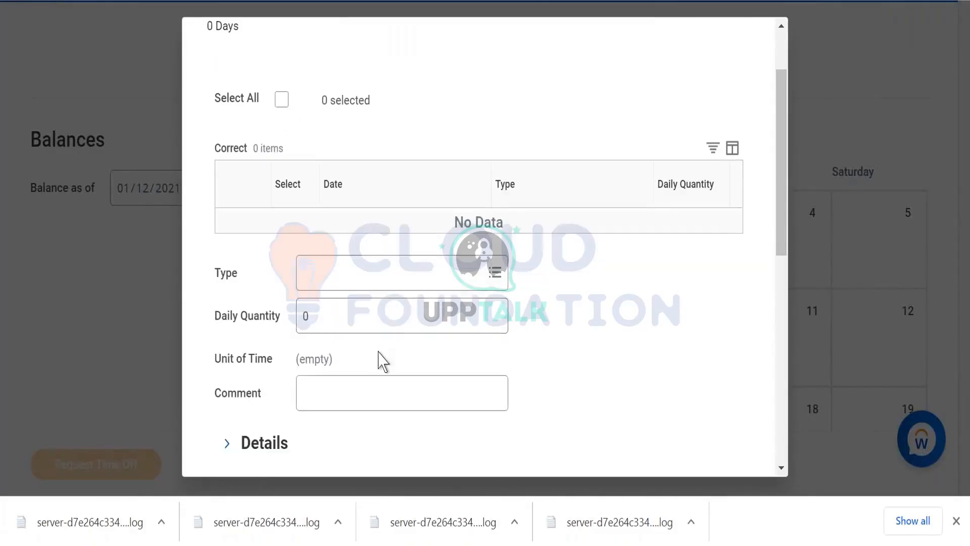
{"action": "scroll", "coordinate": [374, 361], "scroll_direction": "down", "scroll_amount": 10}
{"action": "scroll", "coordinate": [702, 189], "scroll_direction": "up", "scroll_amount": 10}
{"action": "scroll", "coordinate": [485, 182], "scroll_direction": "up", "scroll_amount": 2}
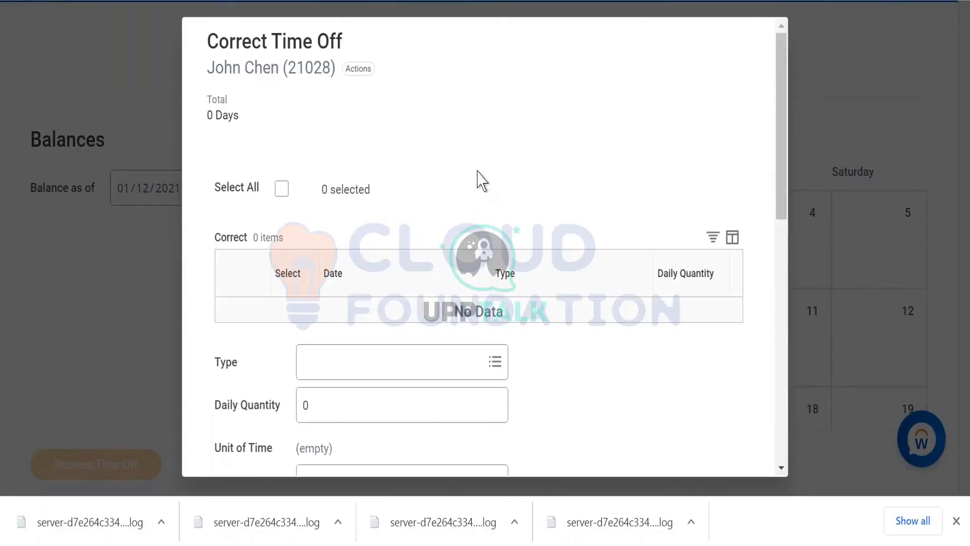
{"action": "key", "text": "Escape"}
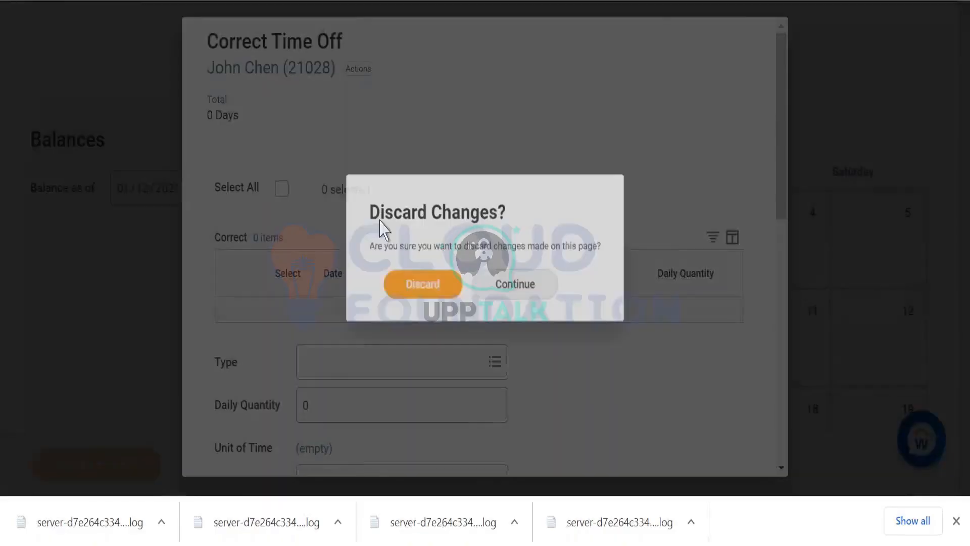
{"action": "left_click", "coordinate": [423, 287]}
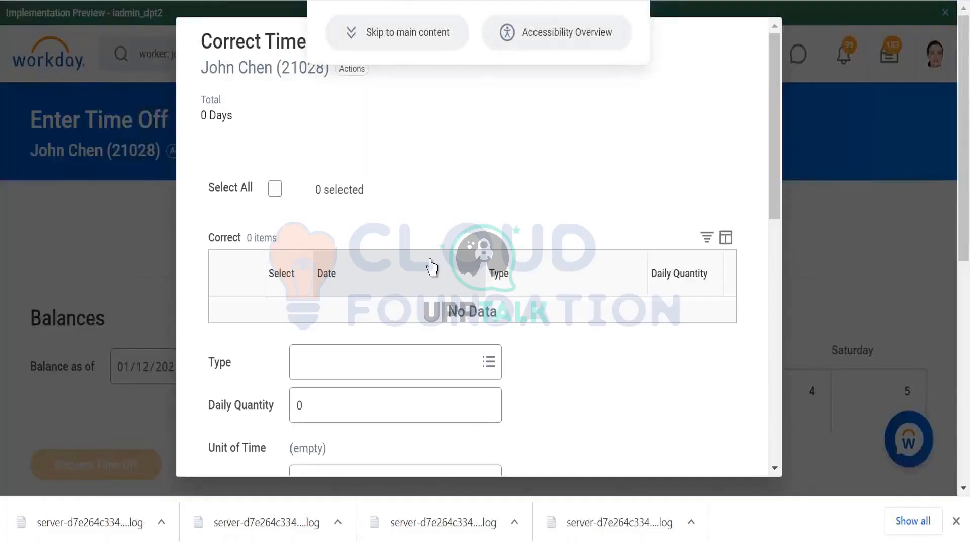
- Remove the December 1 vacation row in the time off correction, add the comment asdv and submit the correction
{"action": "scroll", "coordinate": [444, 242], "scroll_direction": "down", "scroll_amount": 2}
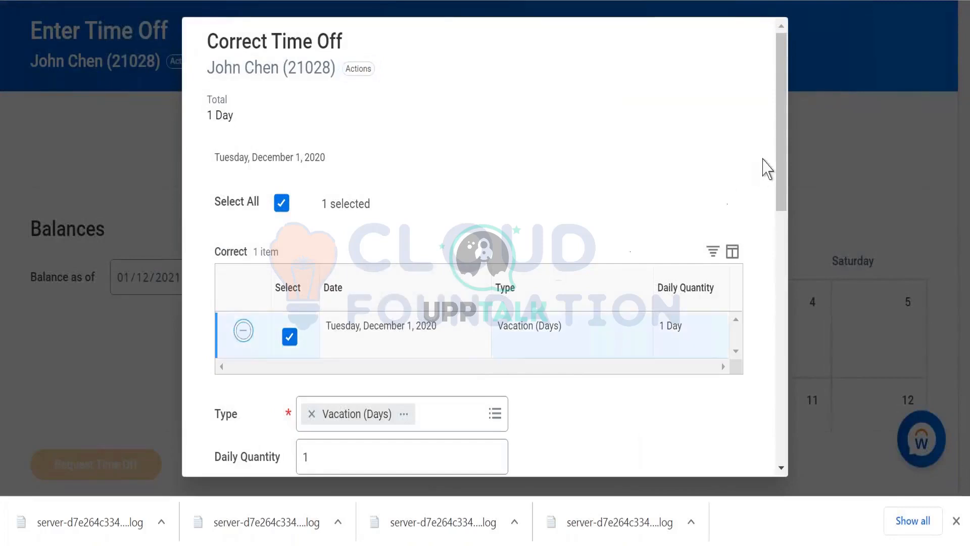
{"action": "left_click_drag", "start_coordinate": [782, 193], "coordinate": [782, 319]}
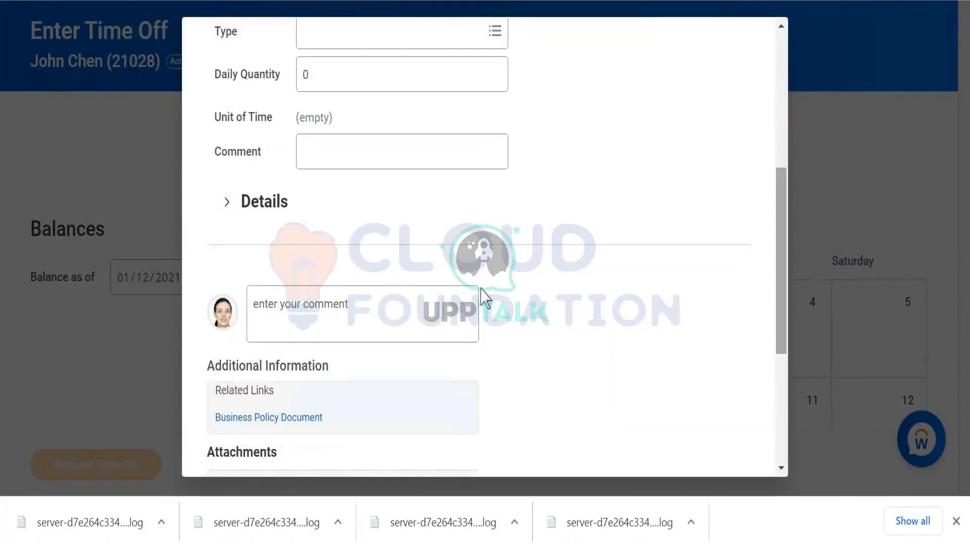
{"action": "left_click", "coordinate": [389, 303]}
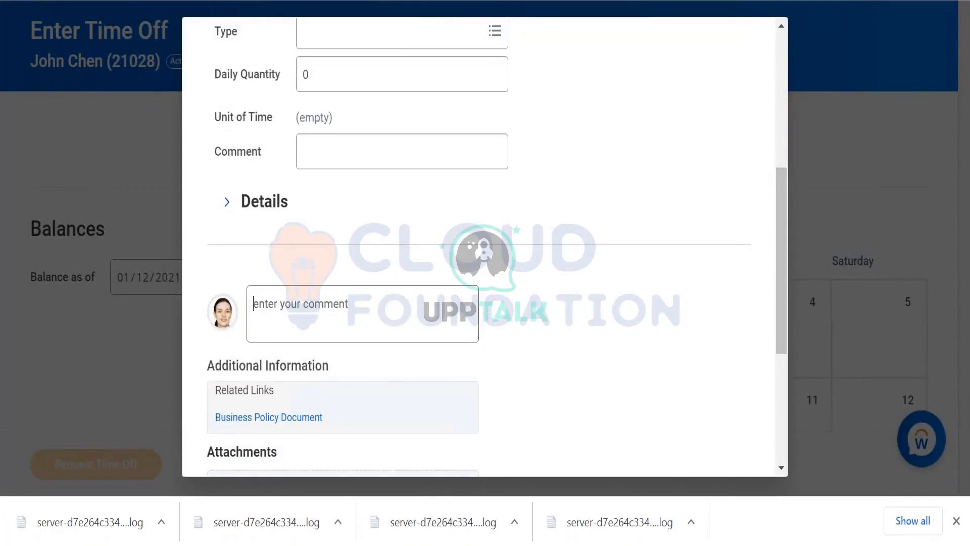
{"action": "type", "text": "asdv"}
{"action": "left_click_drag", "start_coordinate": [778, 321], "coordinate": [778, 436]}
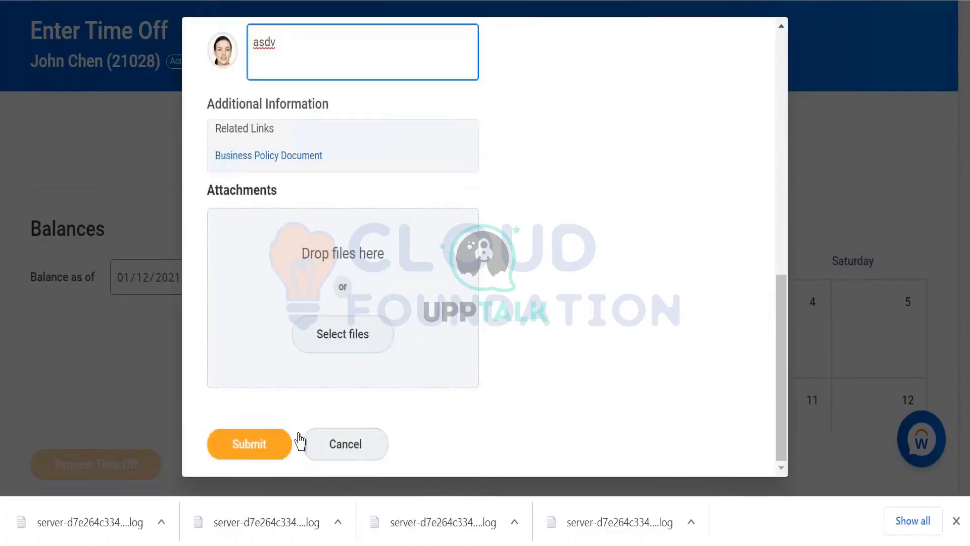
{"action": "left_click", "coordinate": [281, 439]}
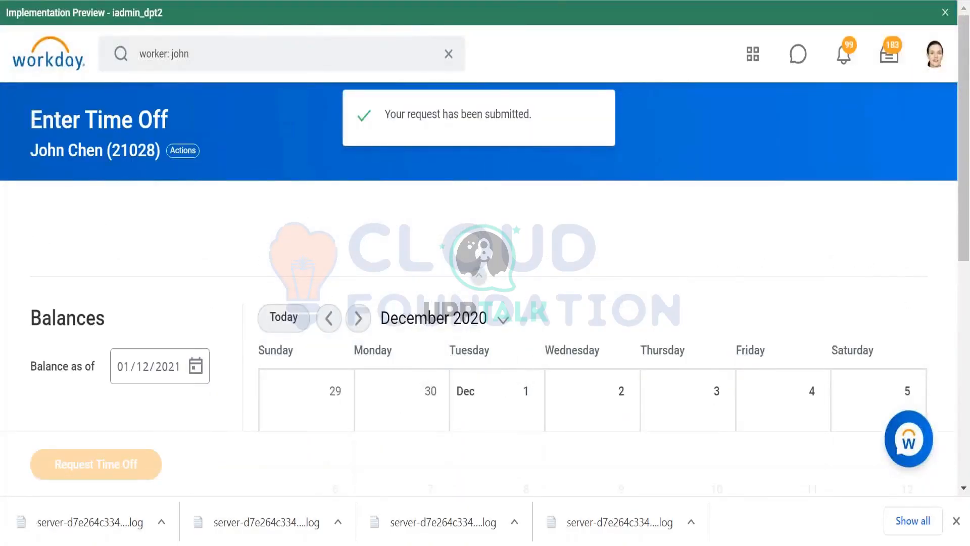
- Switch to the WS Tester, set the request's Date to 2020-12-01 and resend it to check the response
{"action": "key", "text": "alt+Tab"}
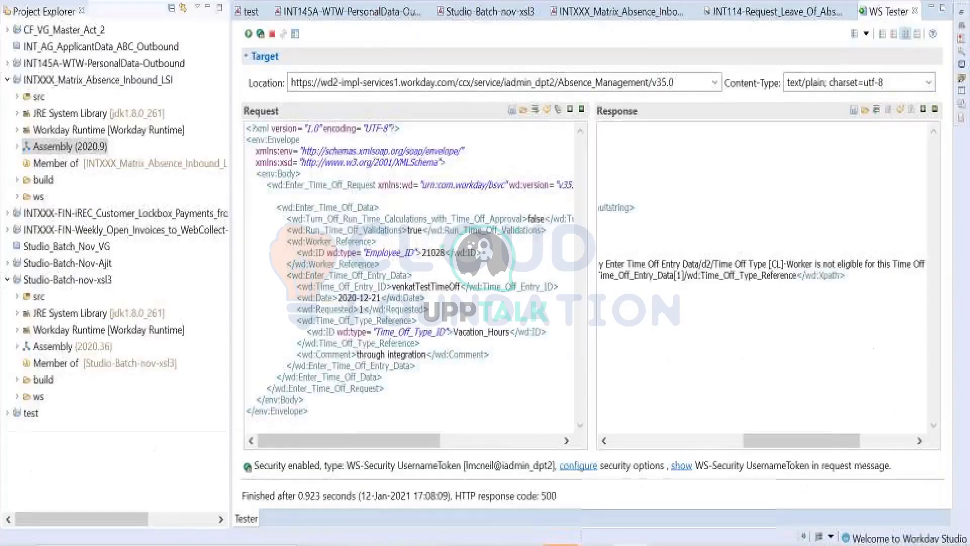
{"action": "left_click", "coordinate": [376, 301]}
{"action": "key", "text": "BackSpace"}
{"action": "type", "text": "01"}
{"action": "left_click", "coordinate": [248, 34]}
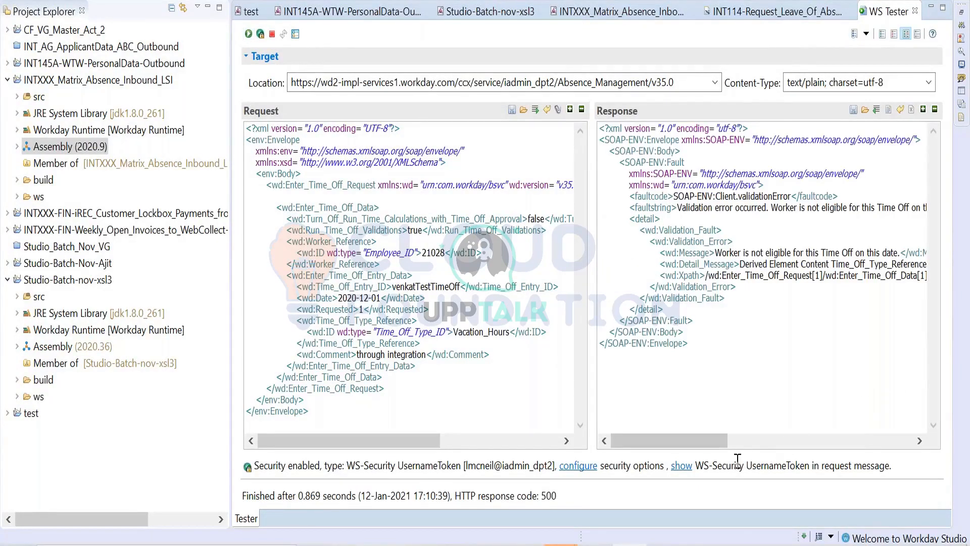
{"action": "mouse_move", "coordinate": [712, 444]}
{"action": "left_mouse_down"}
{"action": "mouse_move", "coordinate": [793, 425]}
{"action": "mouse_move", "coordinate": [709, 434]}
{"action": "left_mouse_up"}
- Try the request with Turn_Off_Run_Time_Calculations_with_Time_Off_Approval set to true, examine the error details and set it back to false
{"action": "type", "text": "true"}
{"action": "left_click", "coordinate": [248, 33]}
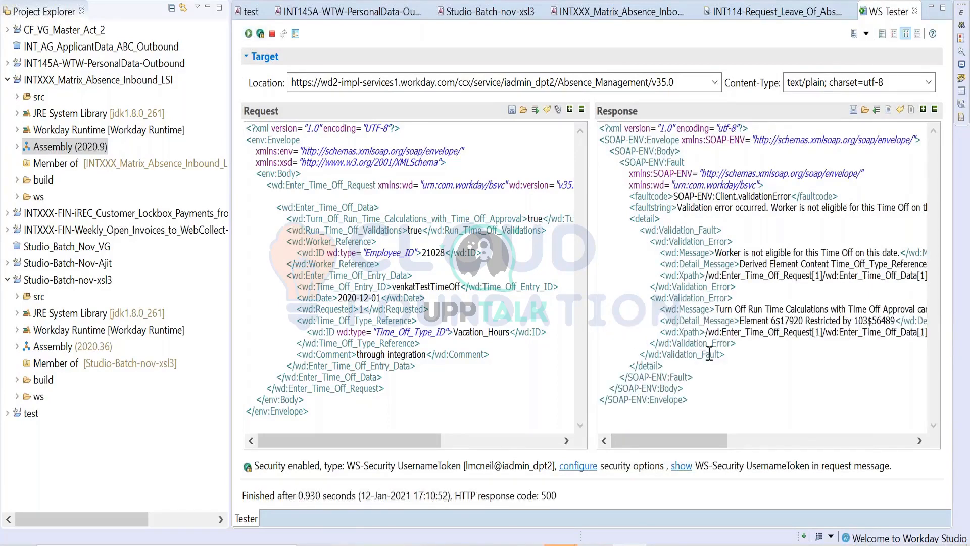
{"action": "left_click_drag", "start_coordinate": [714, 448], "coordinate": [723, 449]}
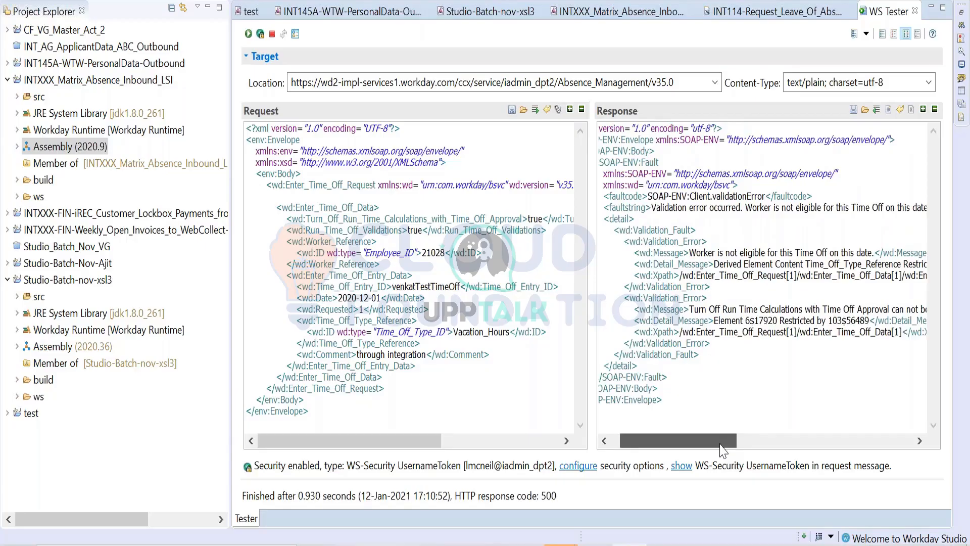
{"action": "left_click_drag", "start_coordinate": [722, 448], "coordinate": [849, 439]}
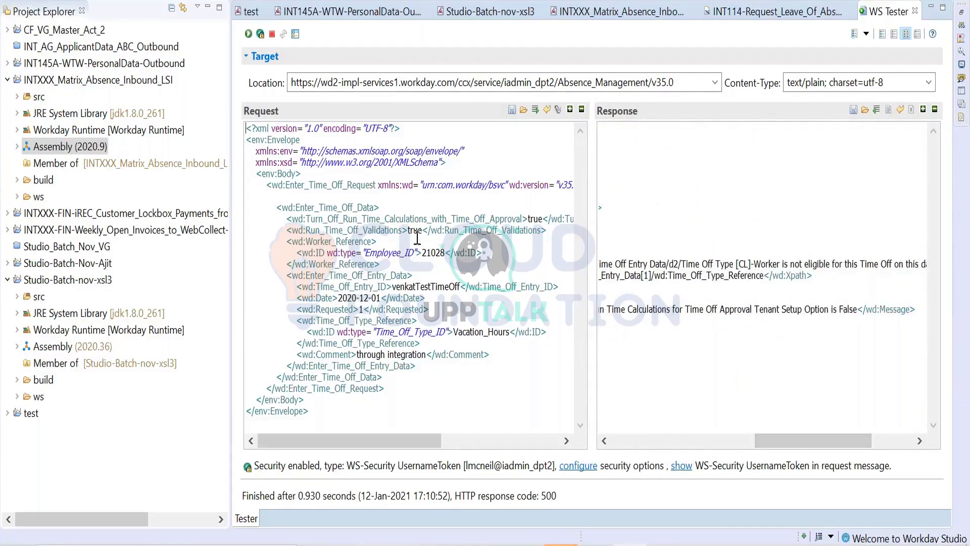
{"action": "double_click", "coordinate": [537, 219]}
{"action": "type", "text": "false"}
- Copy the VACTO reference ID from Vacation Time Off's integration IDs in Workday and use it as the time off type ID in the WS Tester request
{"action": "left_click", "coordinate": [662, 545]}
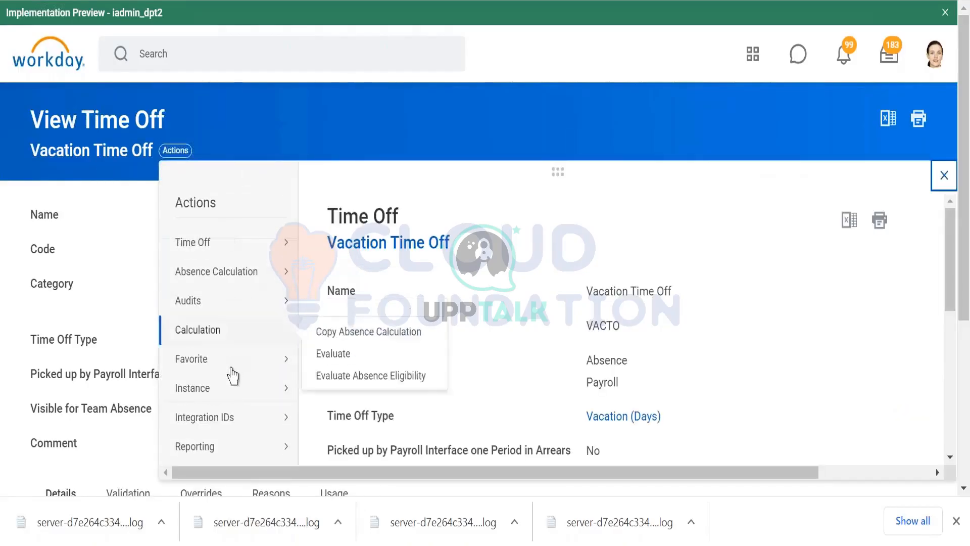
{"action": "mouse_move", "coordinate": [225, 420]}
{"action": "left_click", "coordinate": [336, 424]}
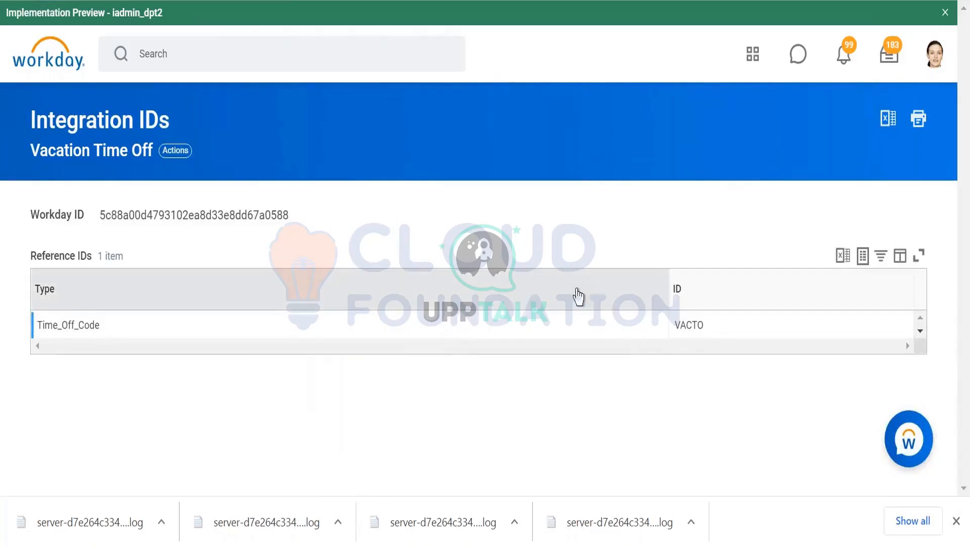
{"action": "double_click", "coordinate": [686, 325]}
{"action": "key", "text": "ctrl+c"}
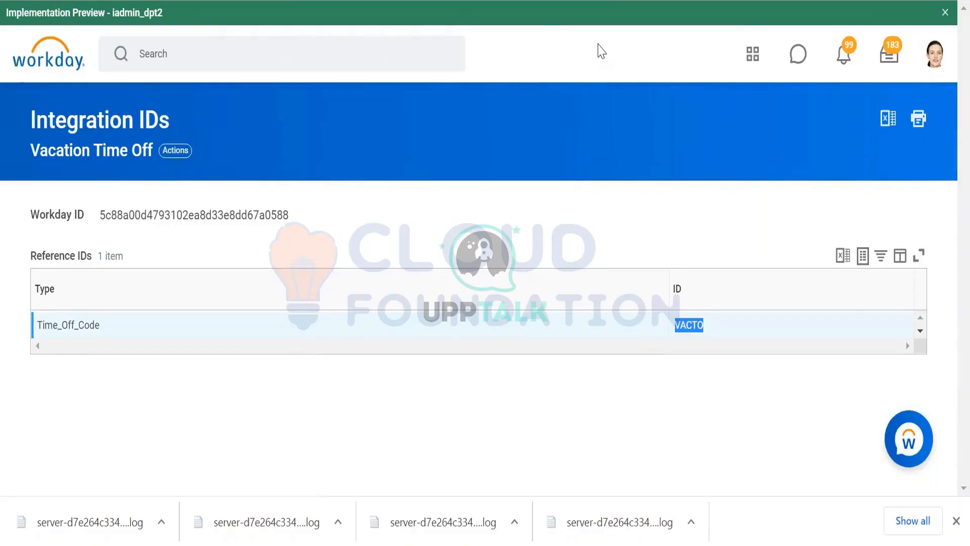
{"action": "key", "text": "alt+Tab"}
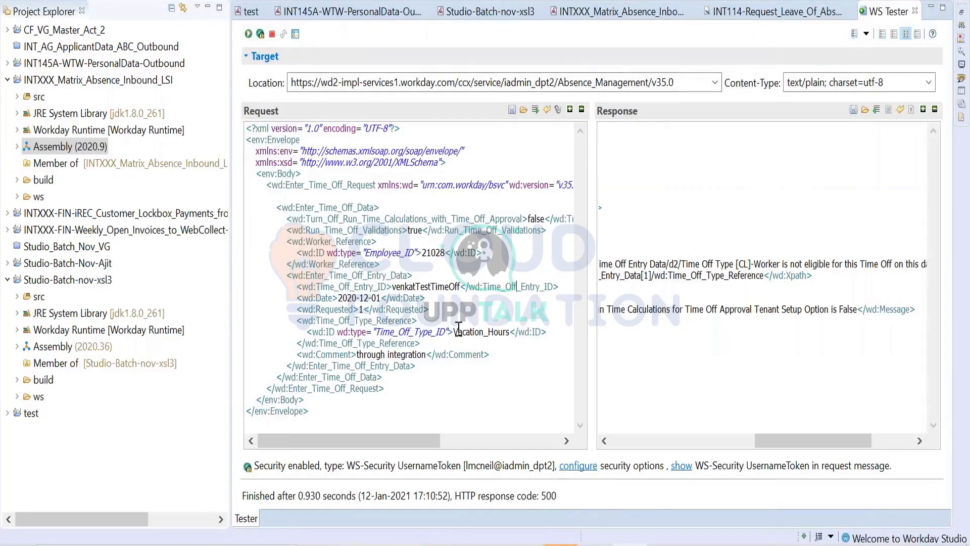
{"action": "left_click_drag", "start_coordinate": [455, 332], "coordinate": [511, 332]}
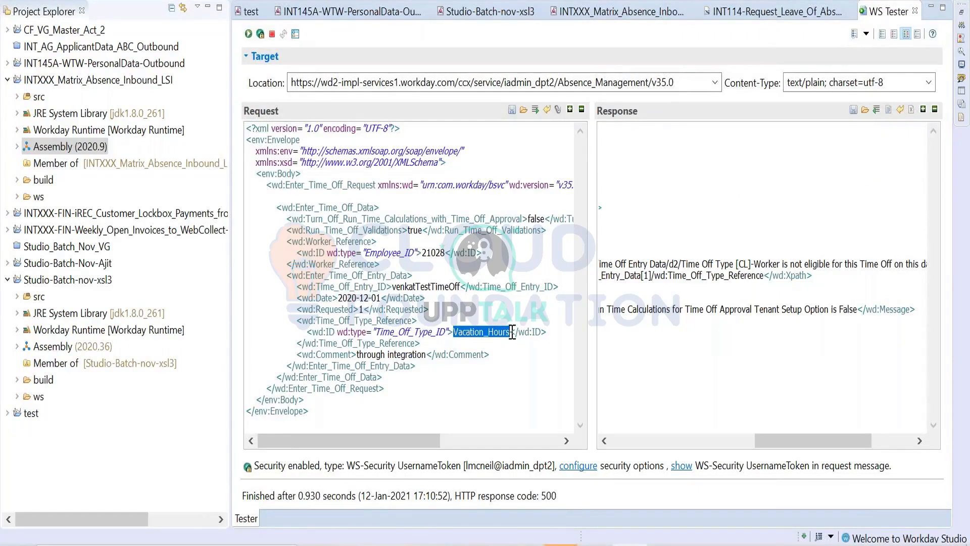
{"action": "key", "text": "ctrl+v"}
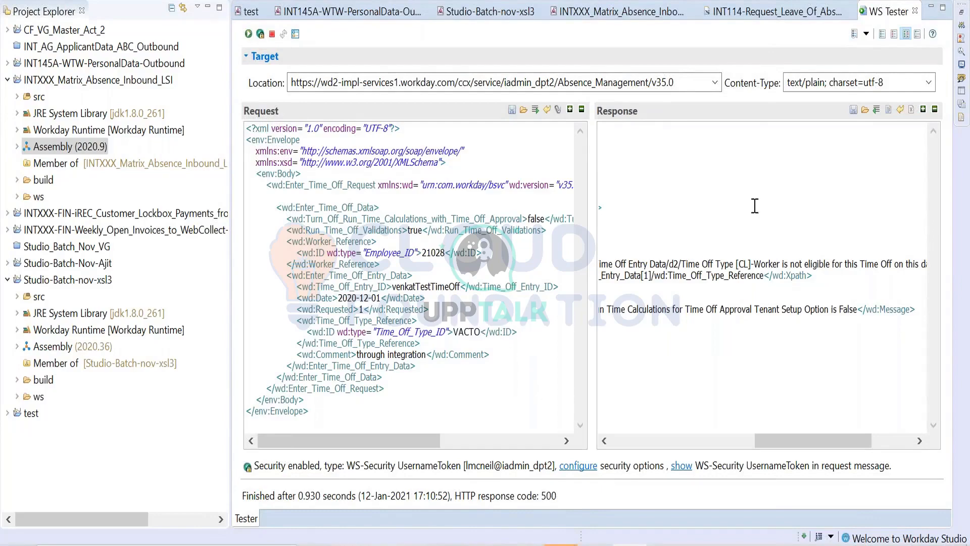
- Copy the Time_Off_Code reference type from Workday and set it as the wd:type of the VACTO ID in the WS Tester request
{"action": "key", "text": "alt+Tab"}
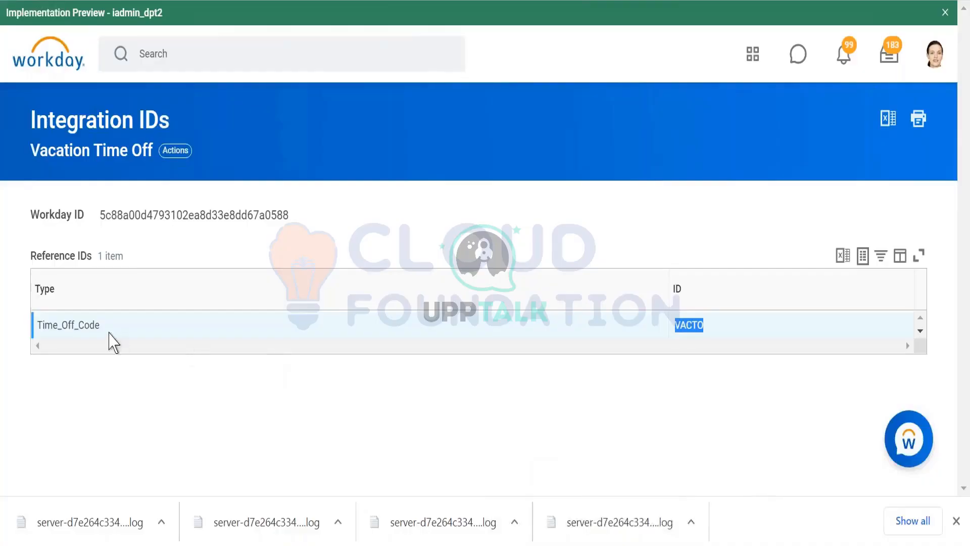
{"action": "left_click_drag", "start_coordinate": [101, 325], "coordinate": [39, 321]}
{"action": "key", "text": "ctrl+c"}
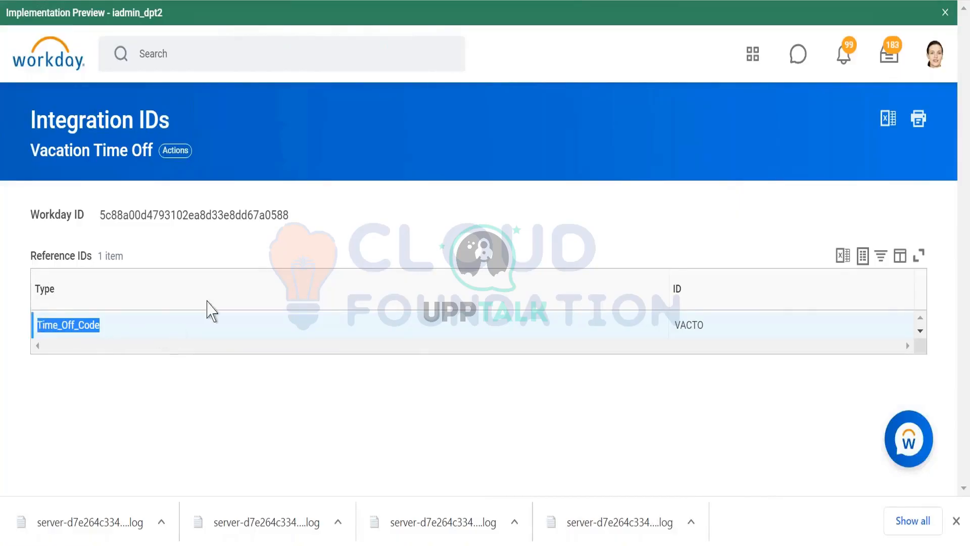
{"action": "key", "text": "alt+Tab"}
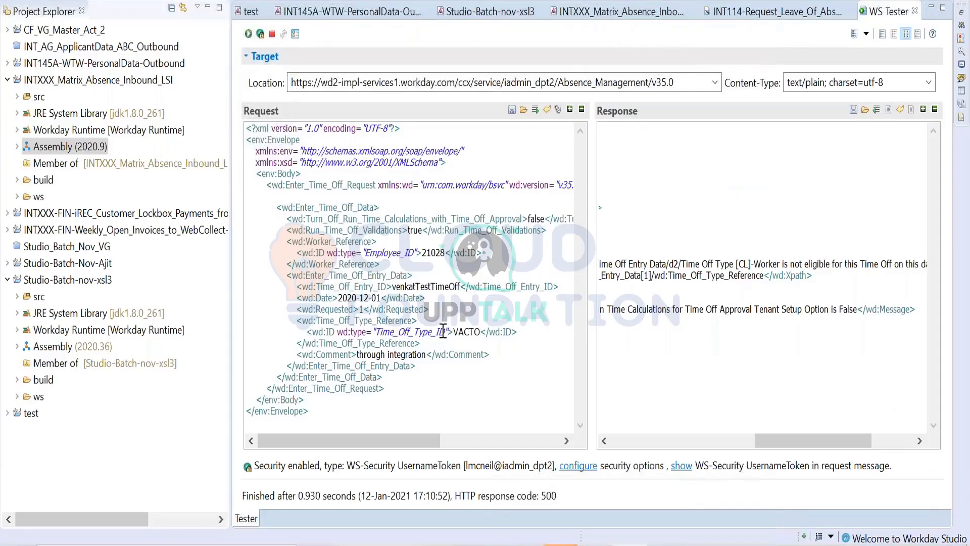
{"action": "left_click_drag", "start_coordinate": [446, 332], "coordinate": [385, 329]}
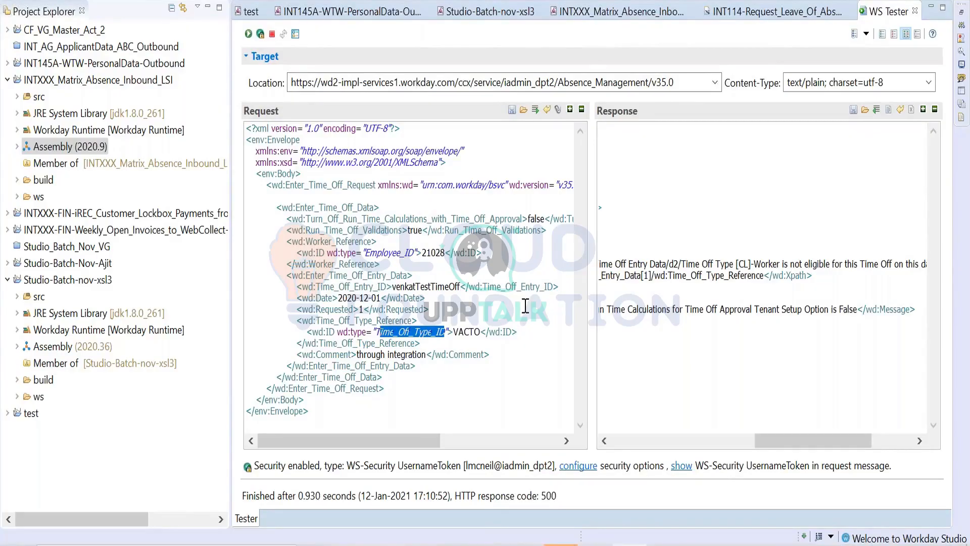
{"action": "key", "text": "BackSpace"}
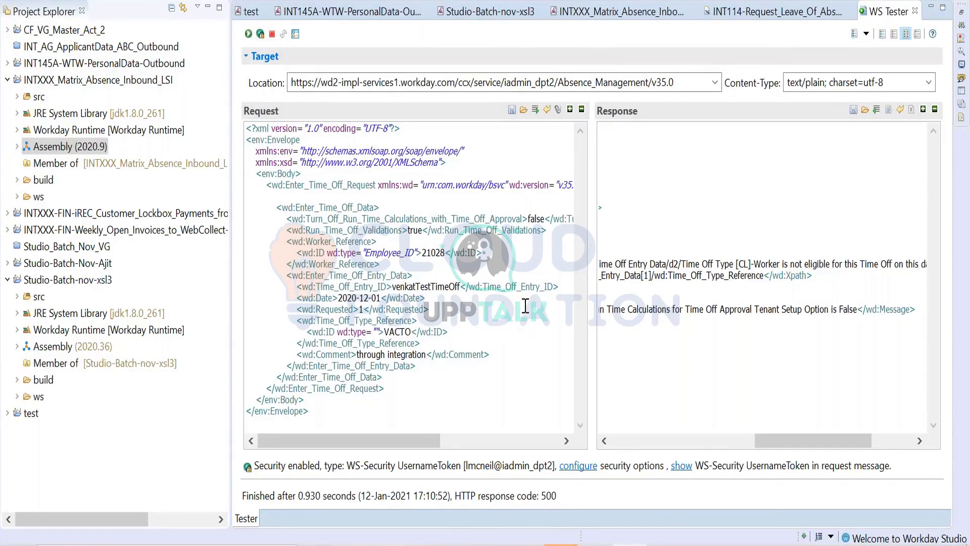
{"action": "key", "text": "ctrl+v"}
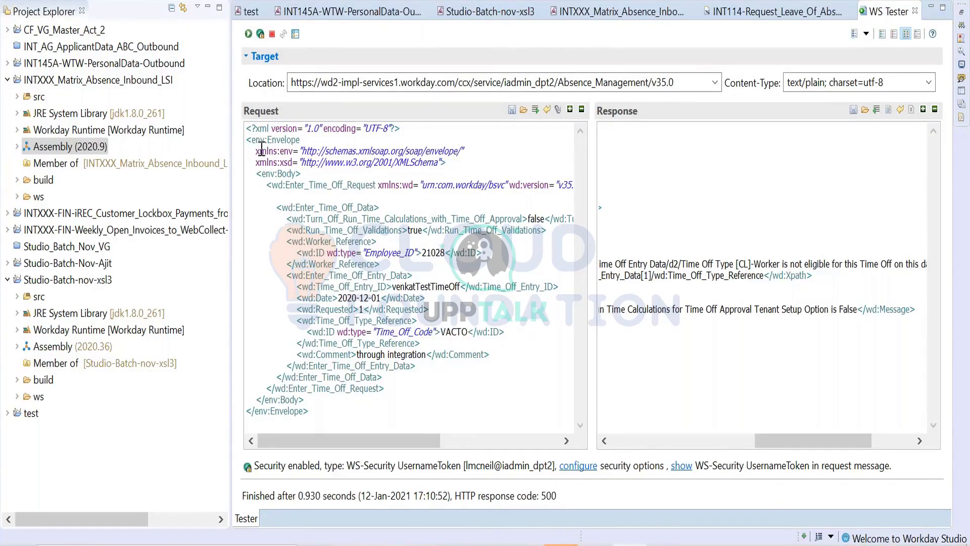
- Test the request as it stands and again with the VACTO ID's wd:type set to Time_Off_Type_ID, examining each validation response
{"action": "left_click", "coordinate": [248, 33]}
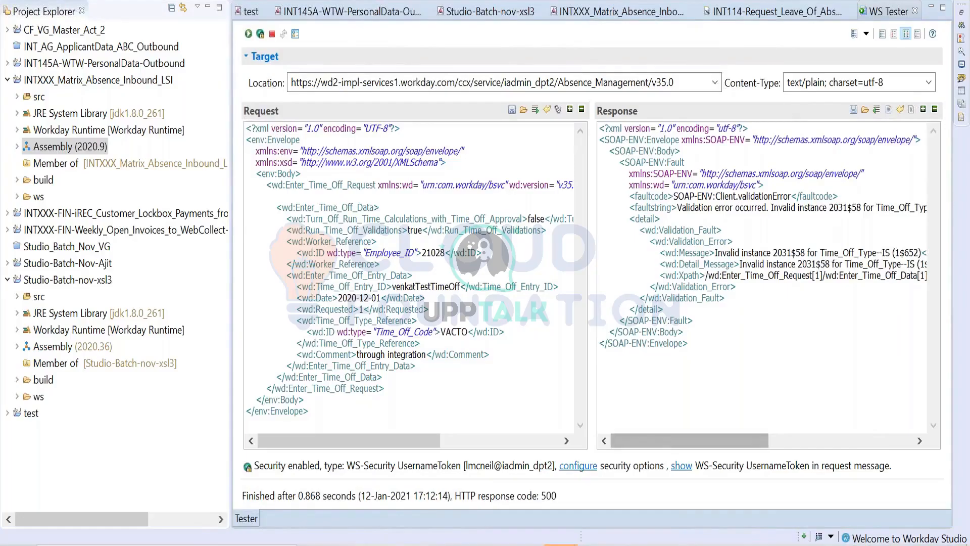
{"action": "left_click_drag", "start_coordinate": [685, 434], "coordinate": [464, 354]}
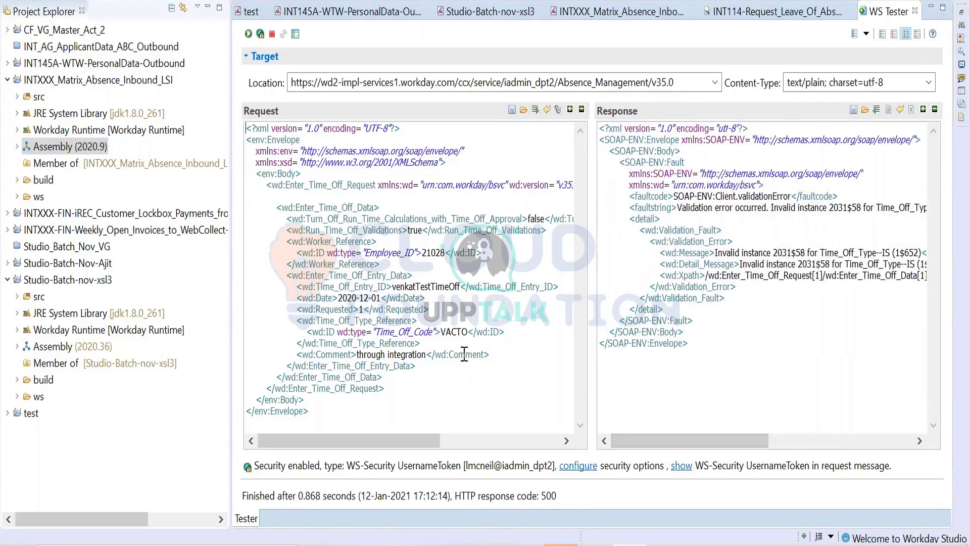
{"action": "left_click", "coordinate": [432, 333]}
{"action": "key", "text": "BackSpace"}
{"action": "key", "text": "BackSpace"}
{"action": "key", "text": "BackSpace"}
{"action": "key", "text": "BackSpace"}
{"action": "key", "text": "BackSpace"}
{"action": "key", "text": "BackSpace"}
{"action": "key", "text": "BackSpace"}
{"action": "key", "text": "BackSpace"}
{"action": "key", "text": "BackSpace"}
{"action": "key", "text": "BackSpace"}
{"action": "key", "text": "BackSpace"}
{"action": "key", "text": "BackSpace"}
{"action": "key", "text": "BackSpace"}
{"action": "type", "text": "Time_Off_Type_ID"}
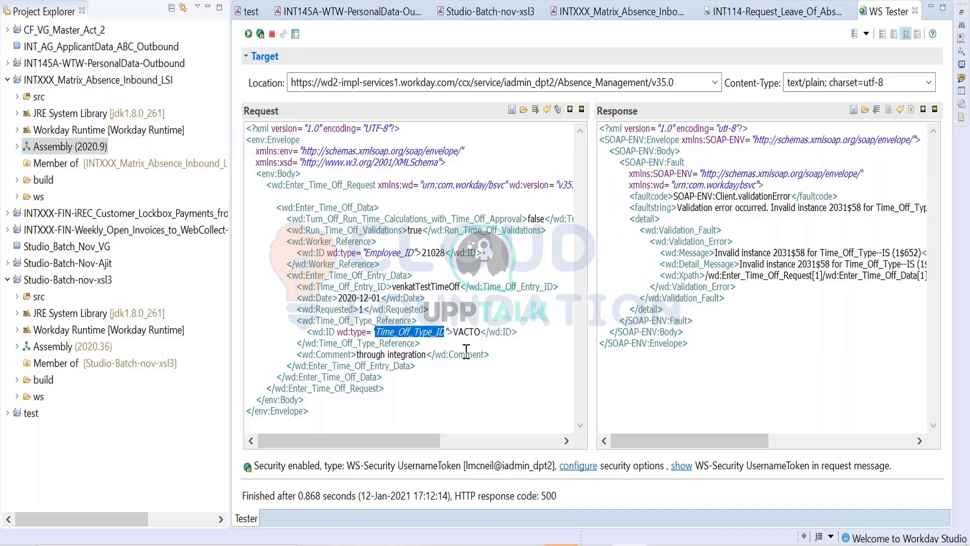
{"action": "left_click", "coordinate": [248, 34]}
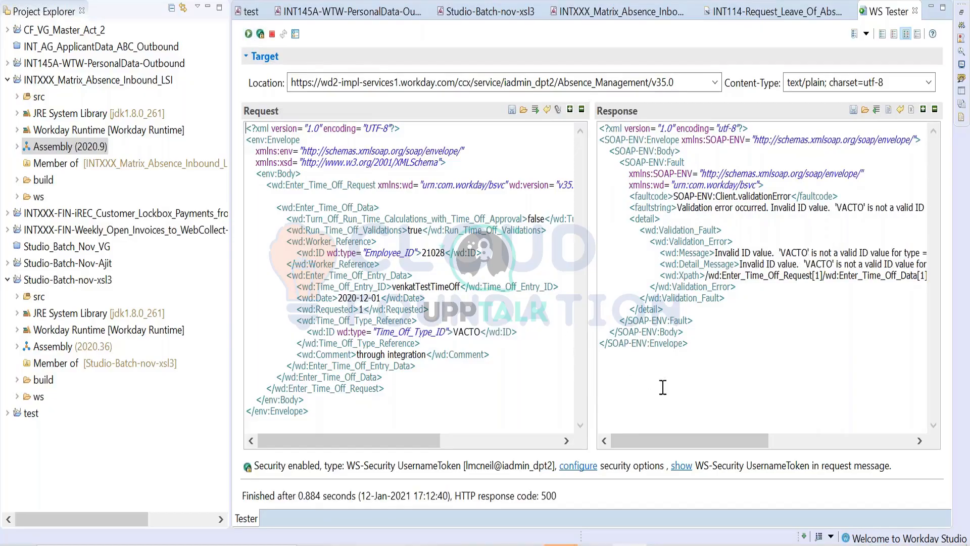
{"action": "mouse_move", "coordinate": [713, 435]}
{"action": "left_mouse_down"}
{"action": "mouse_move", "coordinate": [778, 436]}
{"action": "mouse_move", "coordinate": [713, 435]}
{"action": "left_mouse_up"}
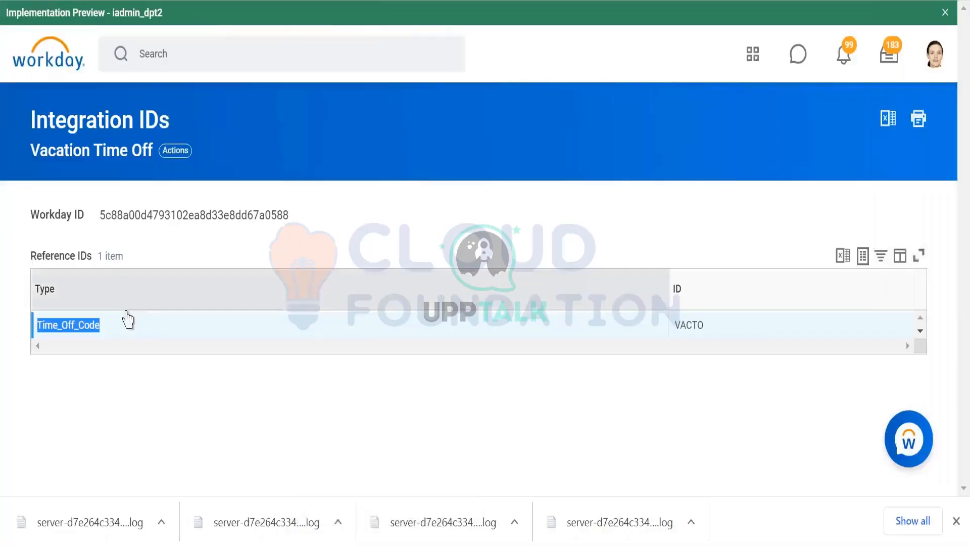
- Switch to the Enter_Time_Off API documentation and check which ID types the Time_Off_Type_Reference object accepts
{"action": "left_click", "coordinate": [122, 326]}
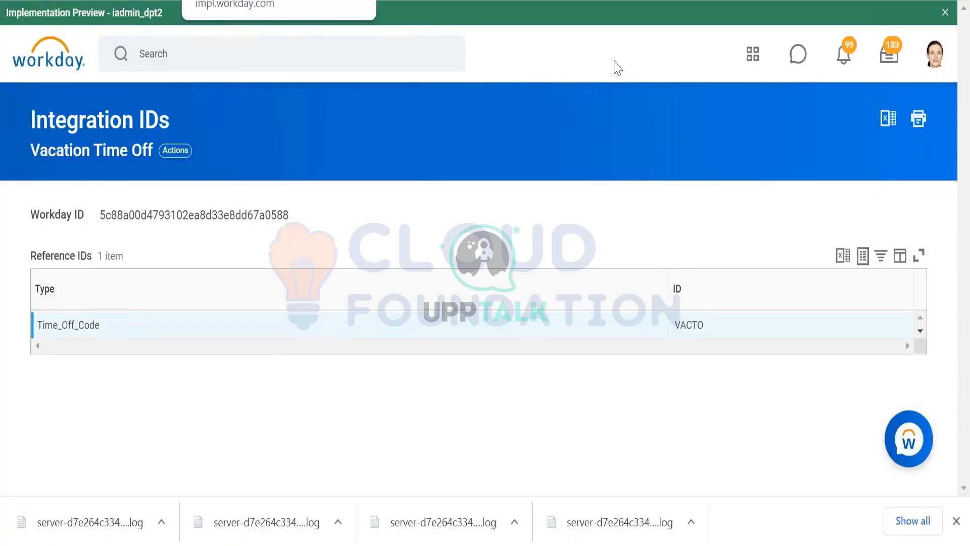
{"action": "key", "text": "alt+Tab"}
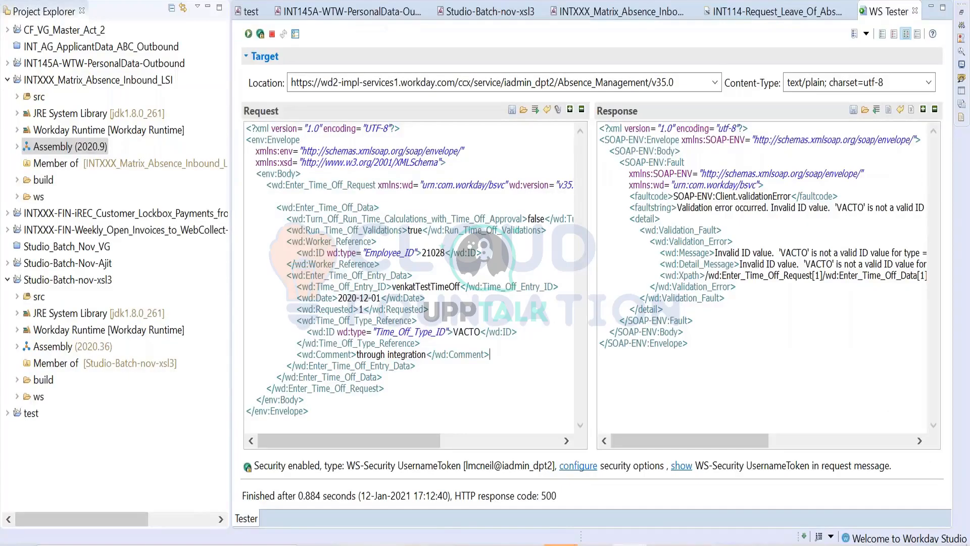
{"action": "key", "text": "alt+Tab"}
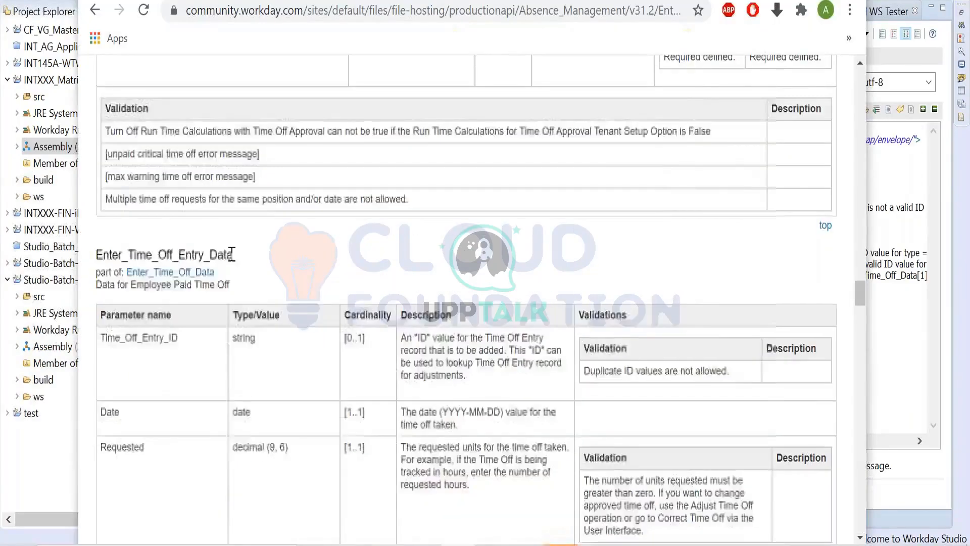
{"action": "scroll", "coordinate": [232, 269], "scroll_direction": "up", "scroll_amount": 4}
{"action": "scroll", "coordinate": [229, 293], "scroll_direction": "down", "scroll_amount": 4}
{"action": "scroll", "coordinate": [228, 293], "scroll_direction": "down", "scroll_amount": 12}
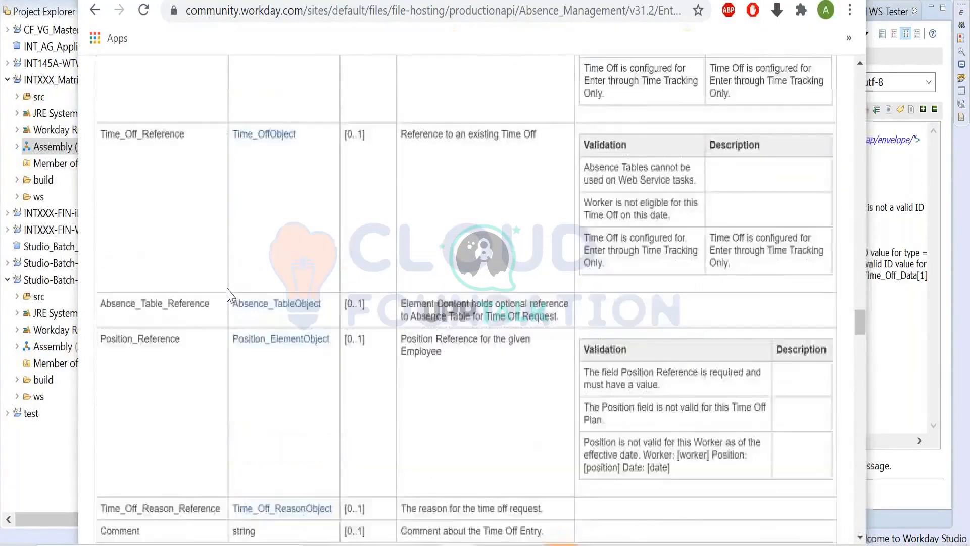
{"action": "scroll", "coordinate": [228, 293], "scroll_direction": "down", "scroll_amount": 3}
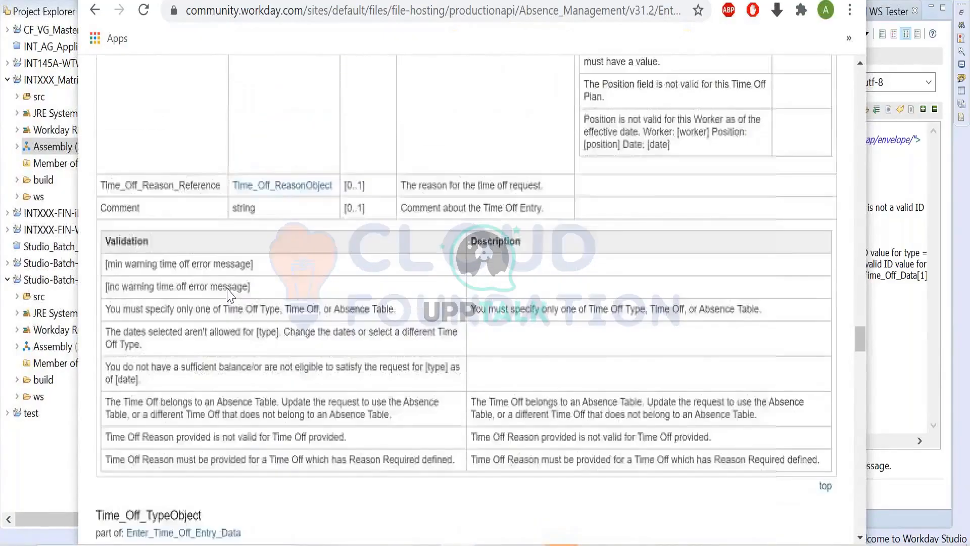
{"action": "scroll", "coordinate": [228, 297], "scroll_direction": "up", "scroll_amount": 6}
{"action": "scroll", "coordinate": [211, 292], "scroll_direction": "up", "scroll_amount": 5}
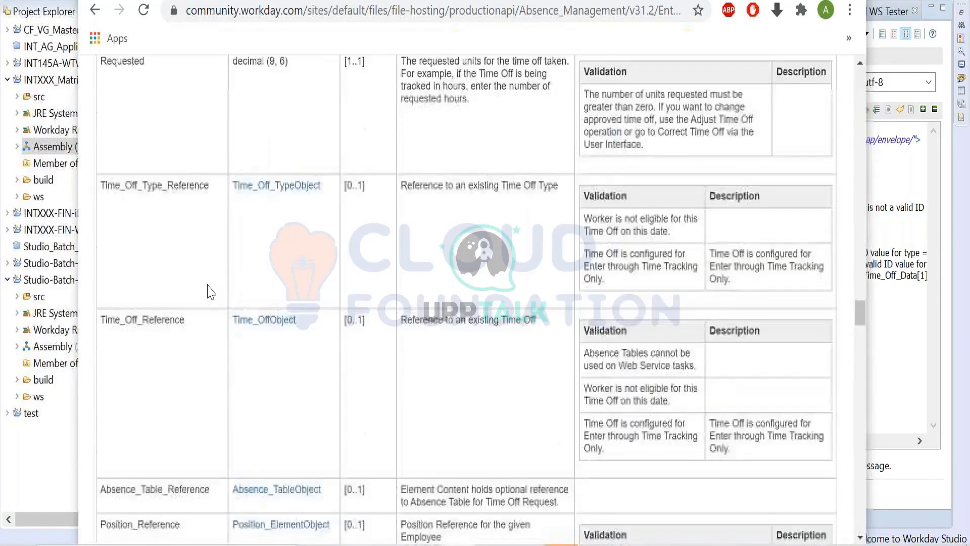
{"action": "left_click", "coordinate": [280, 216]}
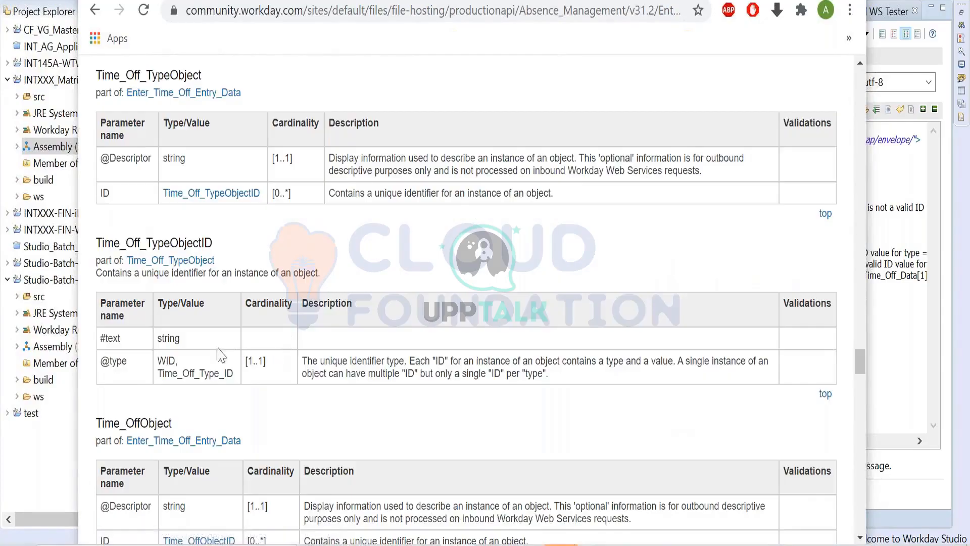
{"action": "left_click_drag", "start_coordinate": [171, 360], "coordinate": [160, 360]}
- Return to the WS Tester and set the wd:type of the time off type ID in the request to WID
{"action": "key", "text": "alt+Tab"}
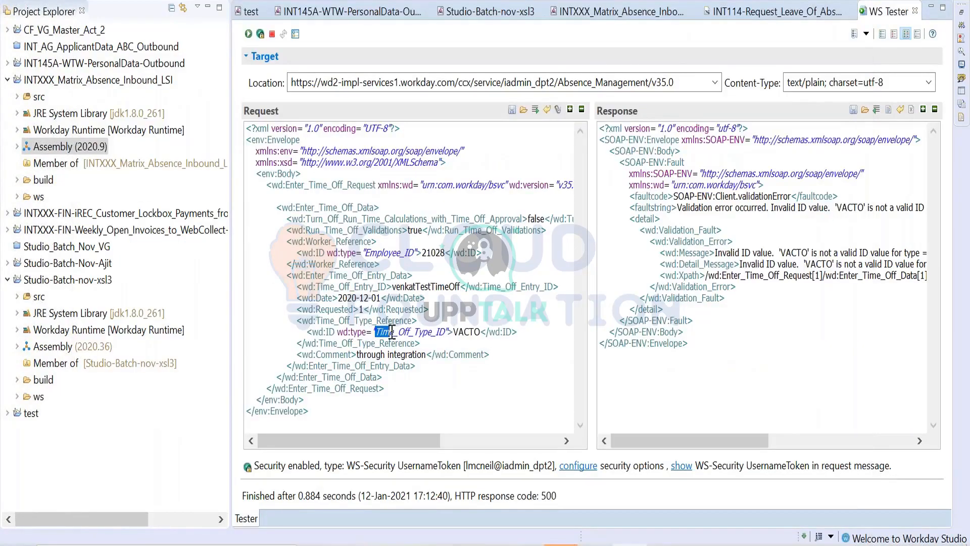
{"action": "left_click", "coordinate": [454, 343]}
{"action": "left_click_drag", "start_coordinate": [447, 332], "coordinate": [378, 331]}
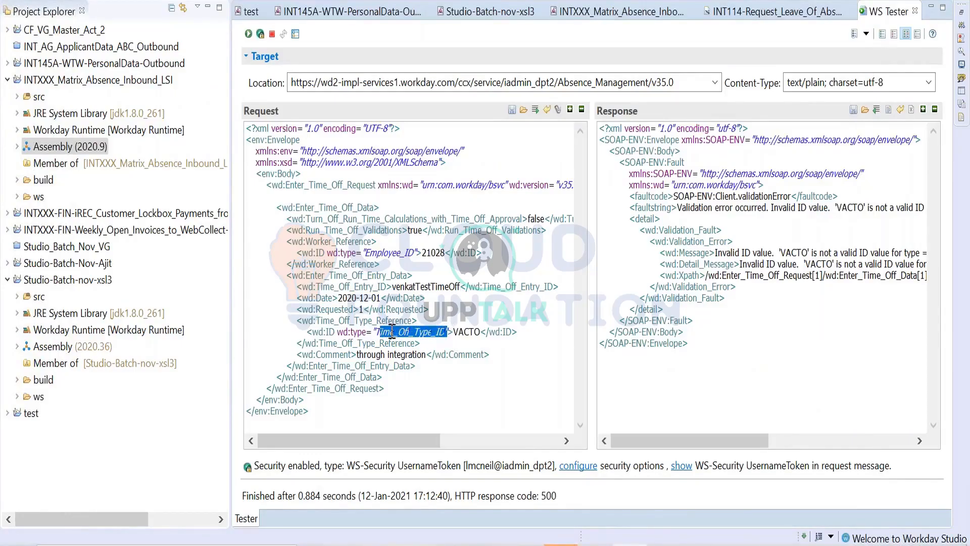
{"action": "type", "text": "WID"}
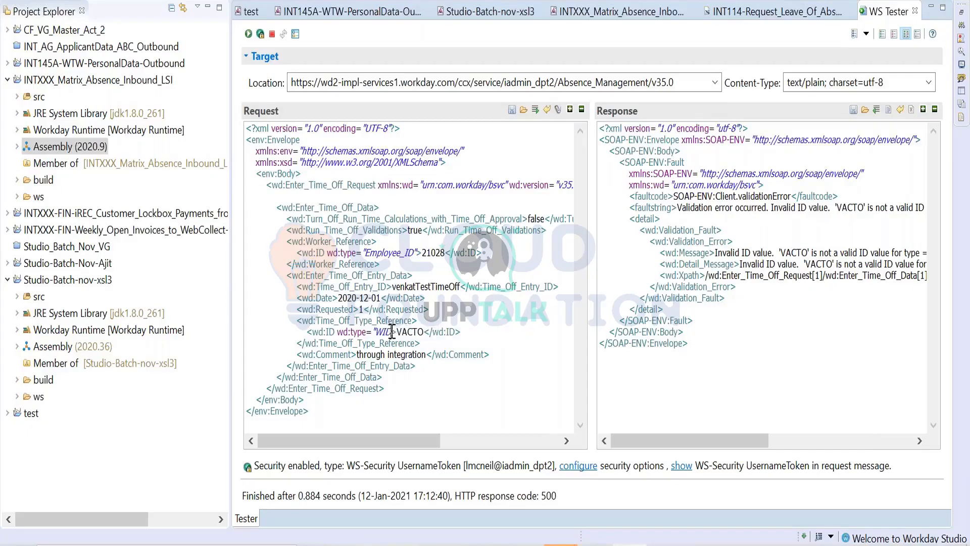
{"action": "type", "text": "\""}
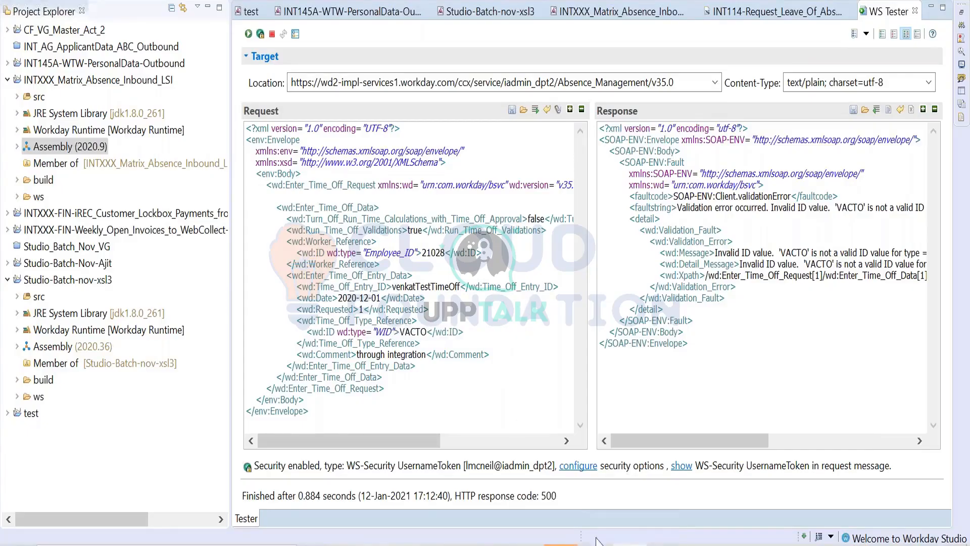
- Copy Vacation Time Off's Workday ID from Workday in place of VACTO in the request, resend it and examine the error message
{"action": "left_click", "coordinate": [677, 542]}
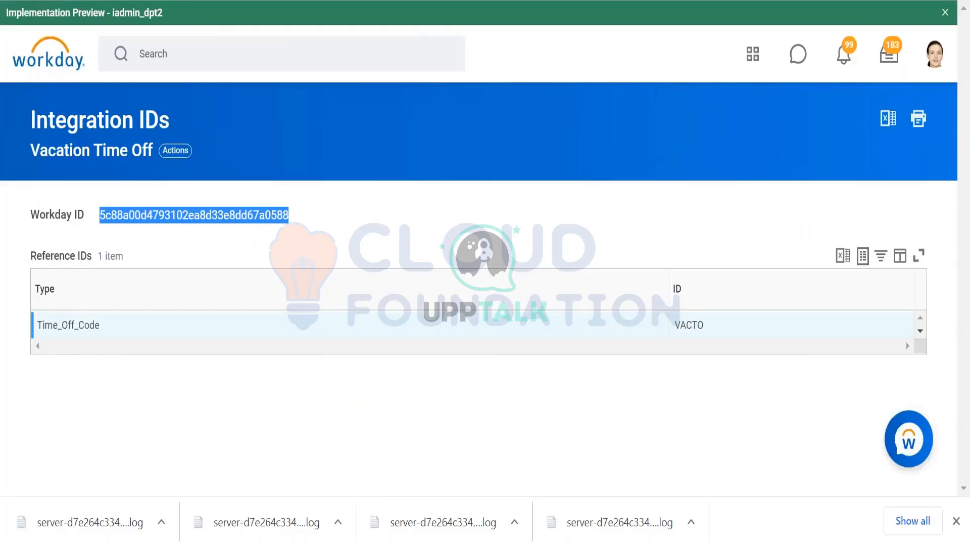
{"action": "key", "text": "alt+Tab"}
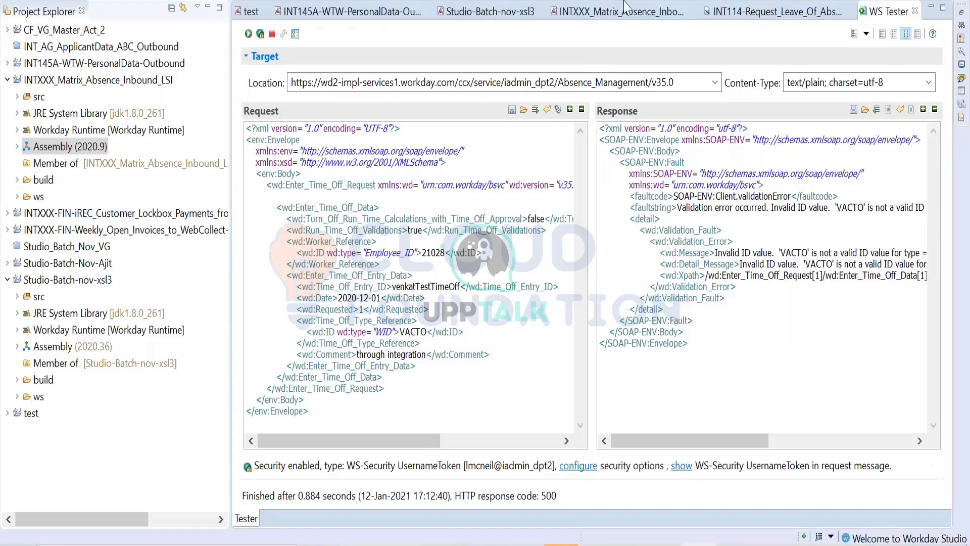
{"action": "double_click", "coordinate": [416, 334]}
{"action": "type", "text": "5c88a00d4793102ea8d33e8dd67a0588"}
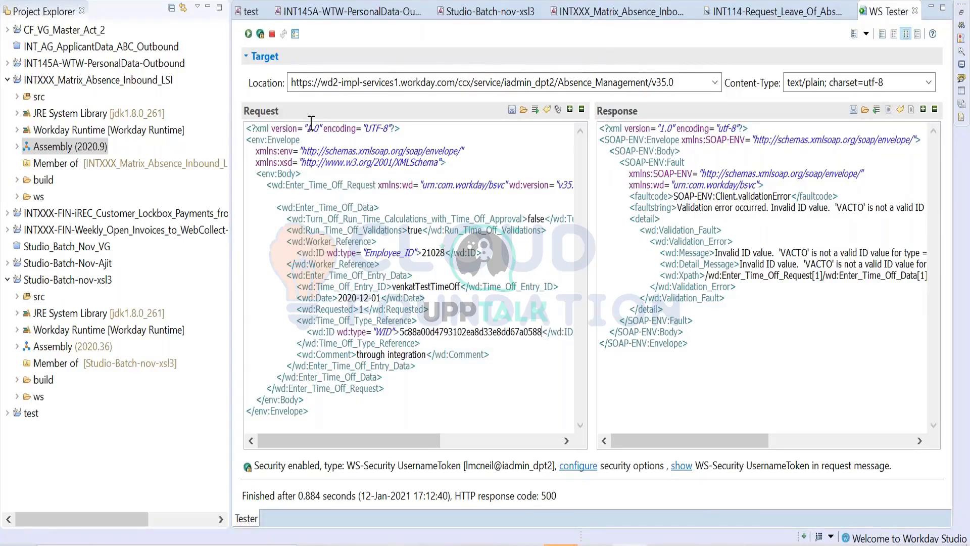
{"action": "left_click", "coordinate": [248, 33]}
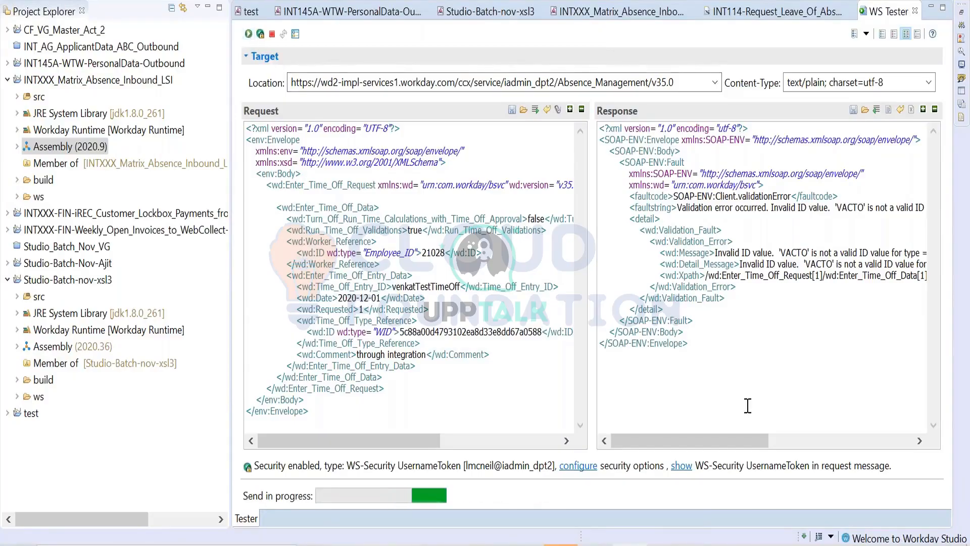
{"action": "double_click", "coordinate": [793, 252]}
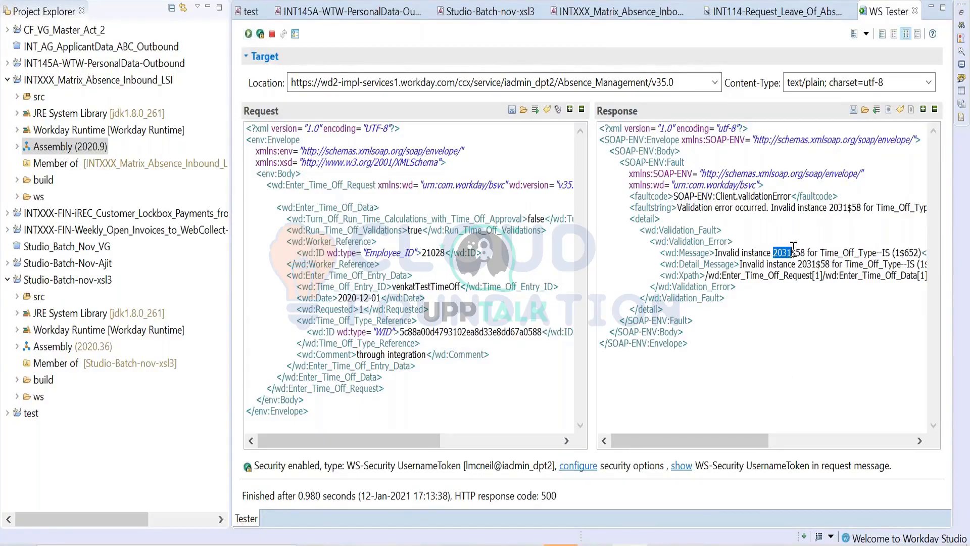
{"action": "left_click", "coordinate": [802, 298]}
{"action": "left_click_drag", "start_coordinate": [798, 263], "coordinate": [832, 263]}
- Set the request's Date to 2020-12-02, append 1 to the Time_Off_Entry_ID value and resend the request
{"action": "left_click", "coordinate": [381, 298]}
{"action": "key", "text": "BackSpace"}
{"action": "type", "text": "2"}
{"action": "type", "text": "1"}
{"action": "left_click", "coordinate": [248, 33]}
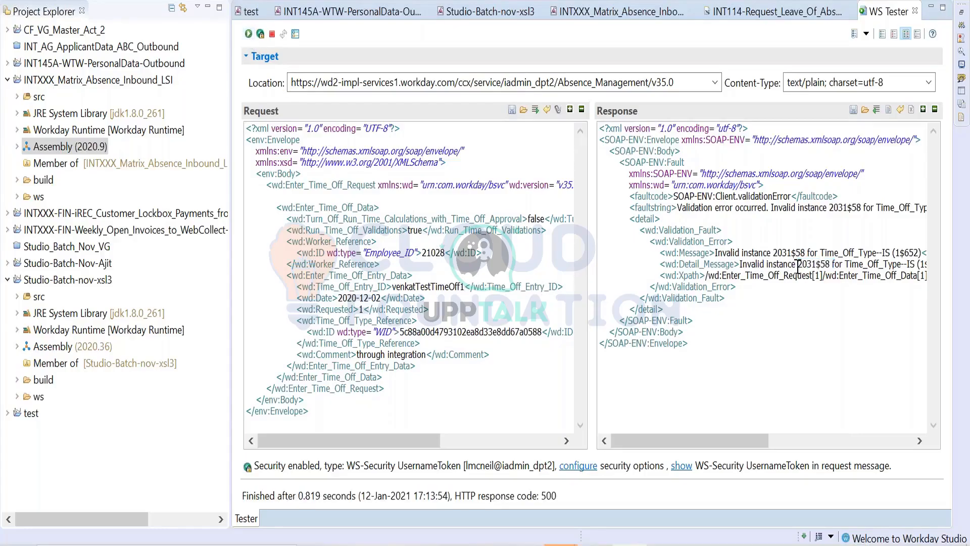
- Search Workday for instance 2031$58 from the validation error, look through the result categories and reread the error in the WS Tester
{"action": "left_click_drag", "start_coordinate": [798, 264], "coordinate": [830, 264]}
{"action": "key", "text": "ctrl+c"}
{"action": "left_click", "coordinate": [661, 544]}
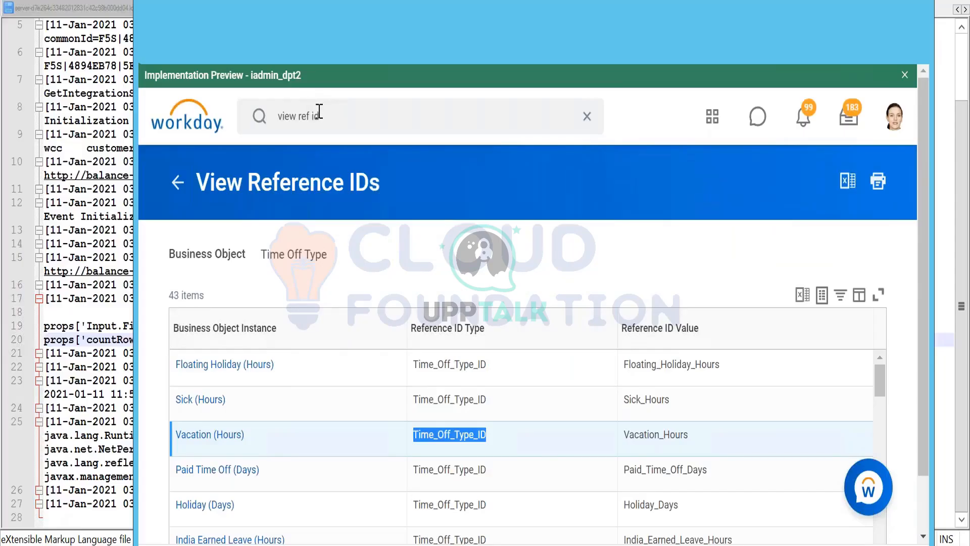
{"action": "left_click", "coordinate": [328, 113]}
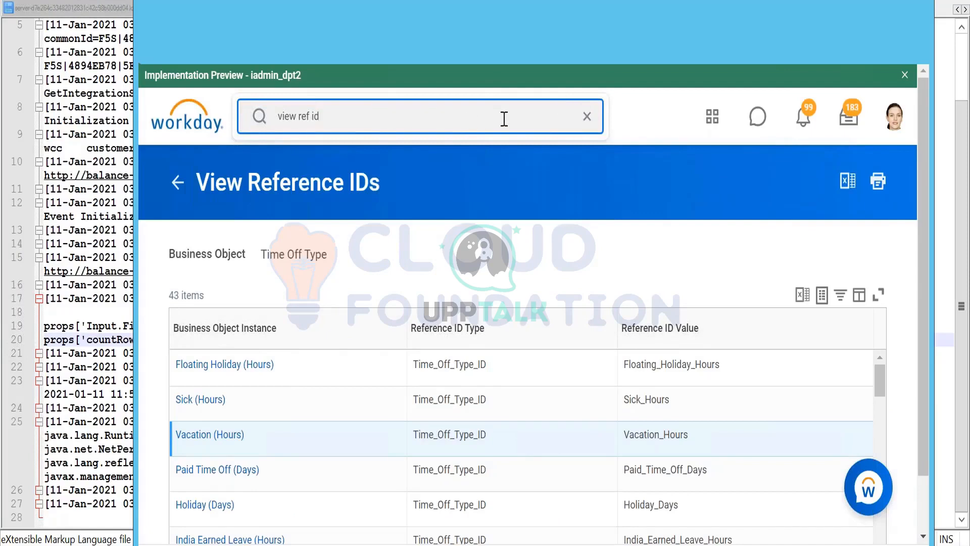
{"action": "left_click_drag", "start_coordinate": [319, 116], "coordinate": [277, 116]}
{"action": "key", "text": "ctrl+v"}
{"action": "left_click", "coordinate": [467, 165]}
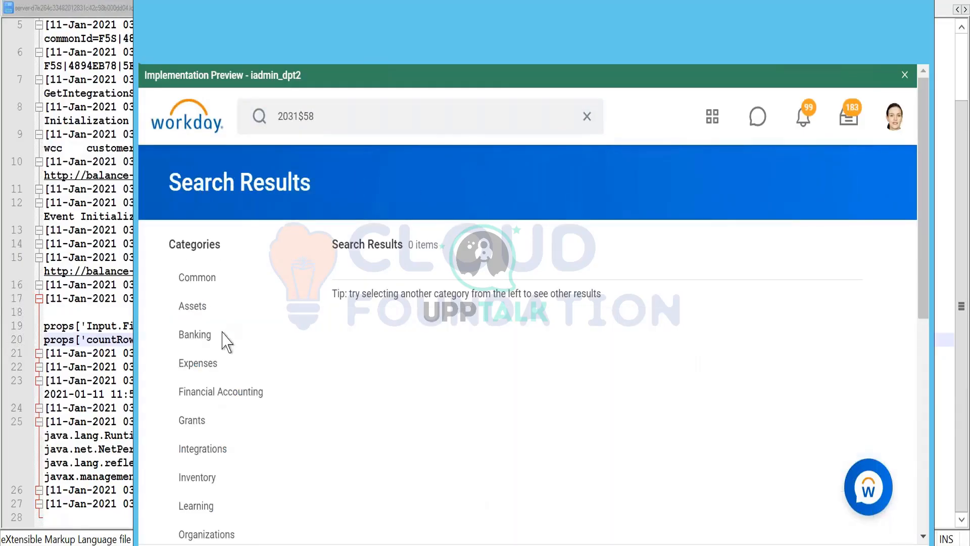
{"action": "scroll", "coordinate": [223, 340], "scroll_direction": "down", "scroll_amount": 7}
{"action": "scroll", "coordinate": [417, 301], "scroll_direction": "down", "scroll_amount": 2}
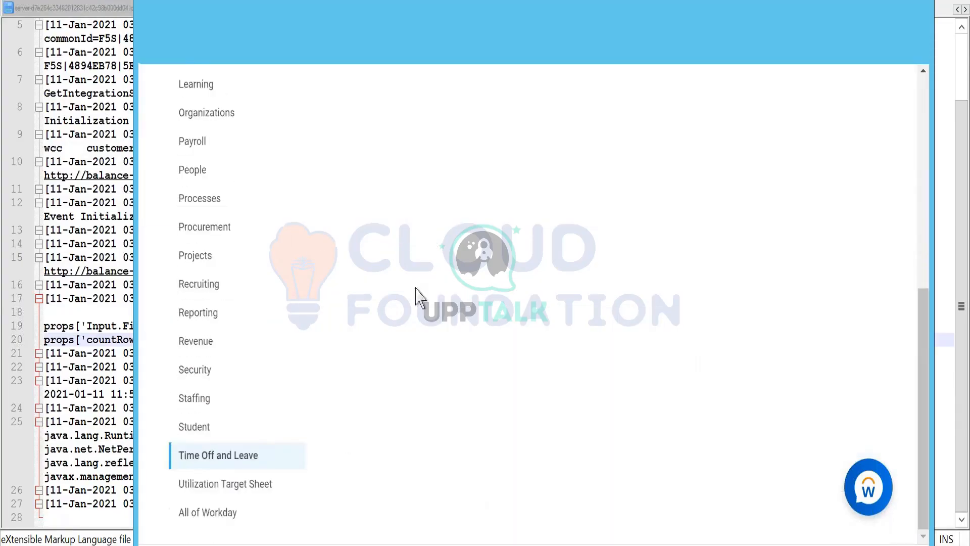
{"action": "scroll", "coordinate": [433, 271], "scroll_direction": "up", "scroll_amount": 10}
{"action": "scroll", "coordinate": [293, 331], "scroll_direction": "down", "scroll_amount": 3}
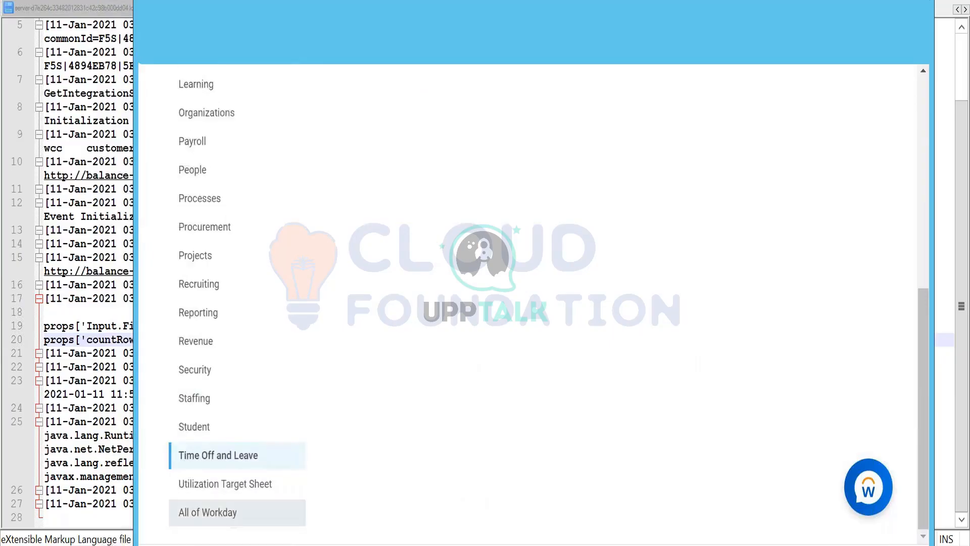
{"action": "scroll", "coordinate": [548, 180], "scroll_direction": "up", "scroll_amount": 8}
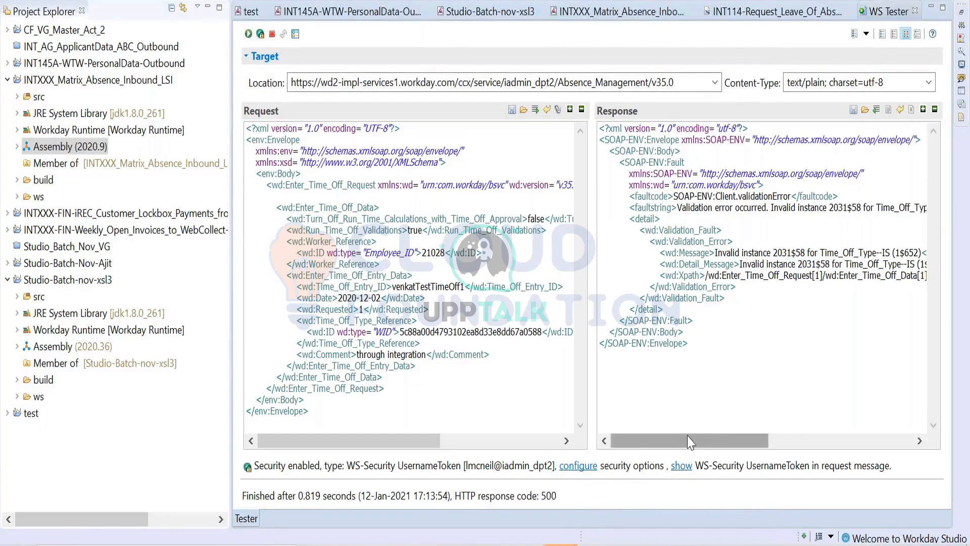
{"action": "left_click_drag", "start_coordinate": [690, 440], "coordinate": [754, 435]}
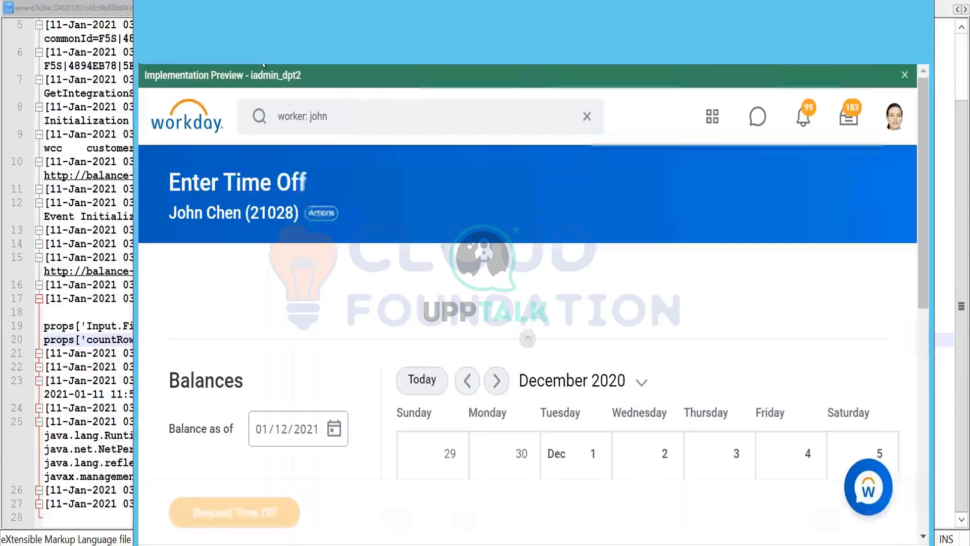
- Start a time off request for December 1, 2020, with type Vacation (Days) and a daily quantity of 1
{"action": "scroll", "coordinate": [606, 357], "scroll_direction": "down", "scroll_amount": 4}
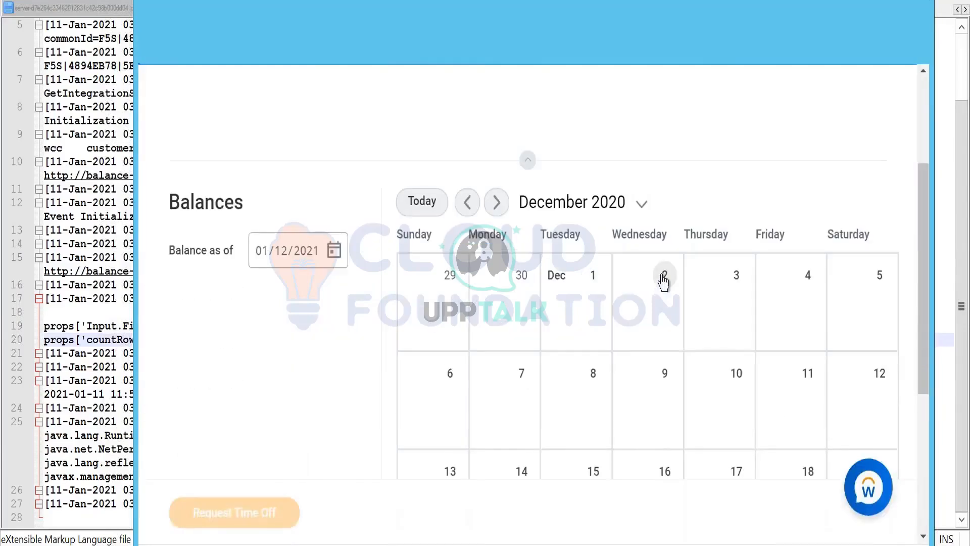
{"action": "left_click", "coordinate": [595, 283]}
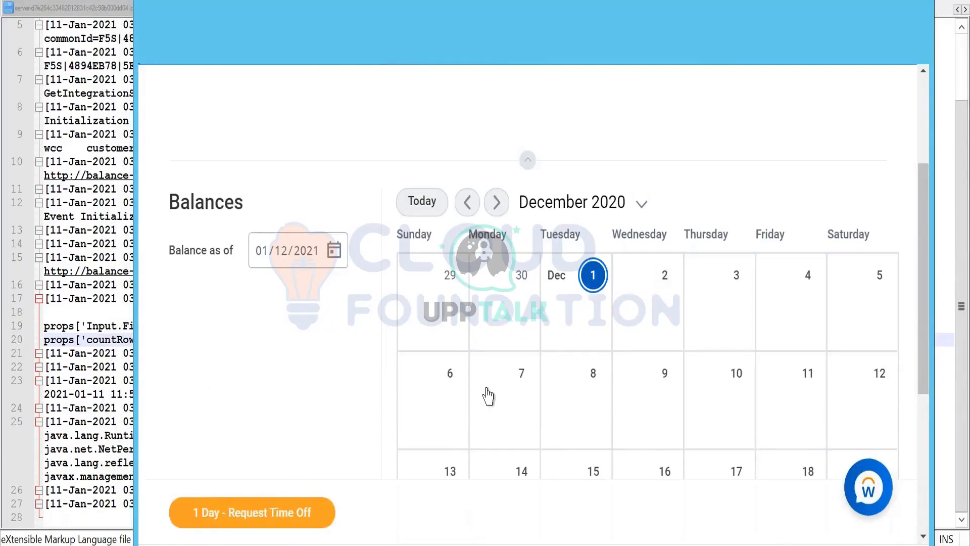
{"action": "left_click", "coordinate": [233, 518]}
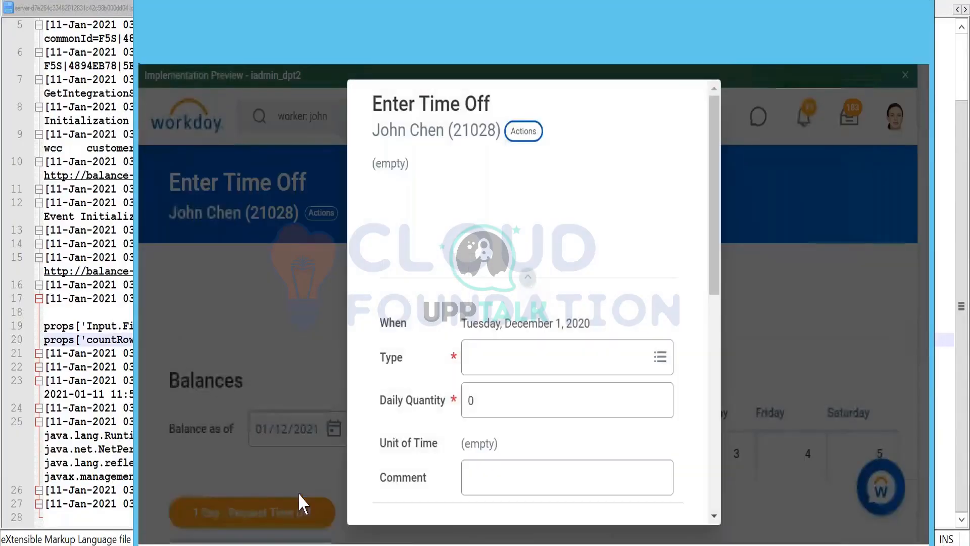
{"action": "left_click", "coordinate": [508, 359]}
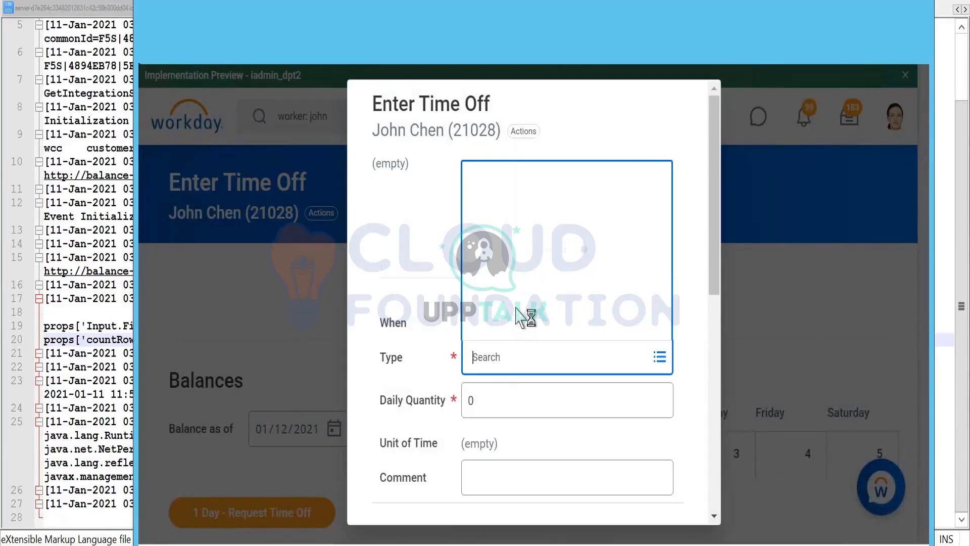
{"action": "left_click", "coordinate": [525, 325]}
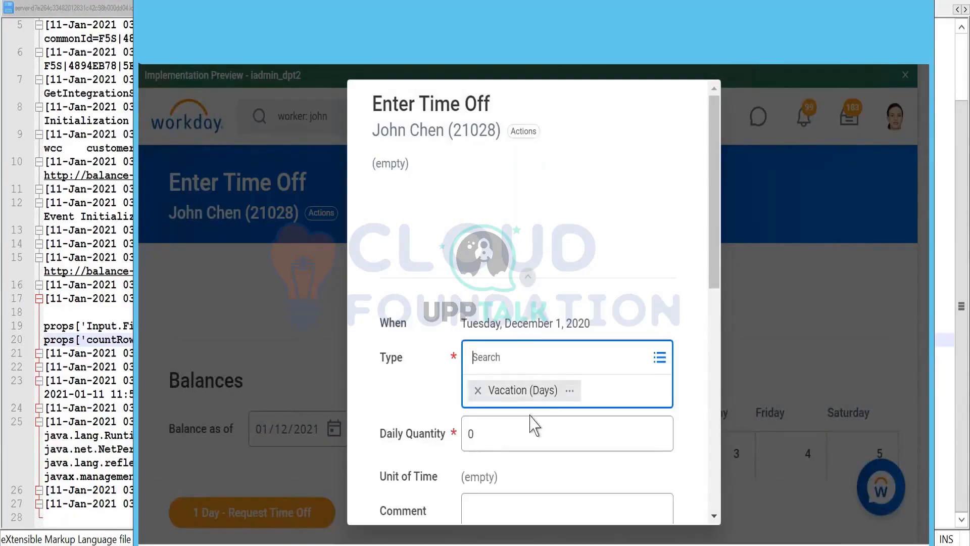
{"action": "left_click", "coordinate": [505, 442]}
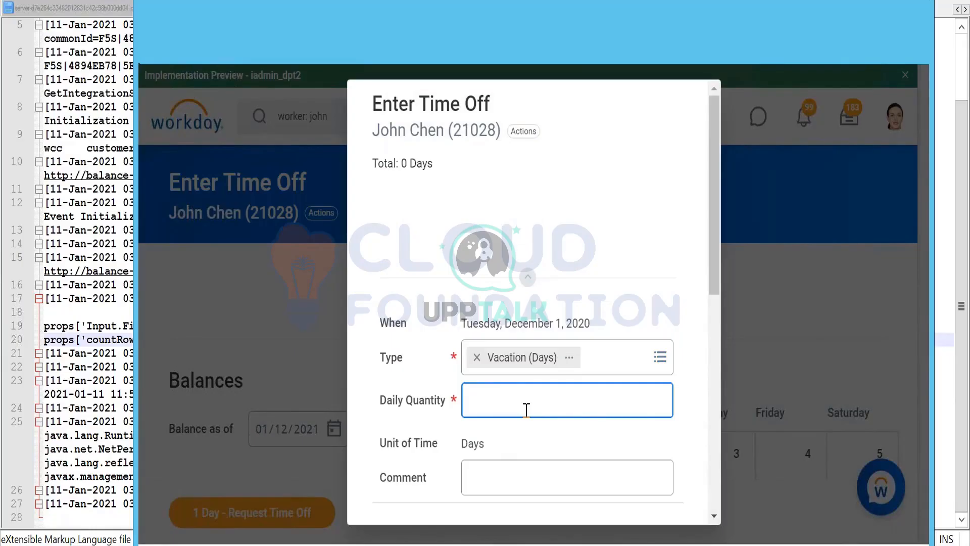
{"action": "scroll", "coordinate": [530, 391], "scroll_direction": "down", "scroll_amount": 7}
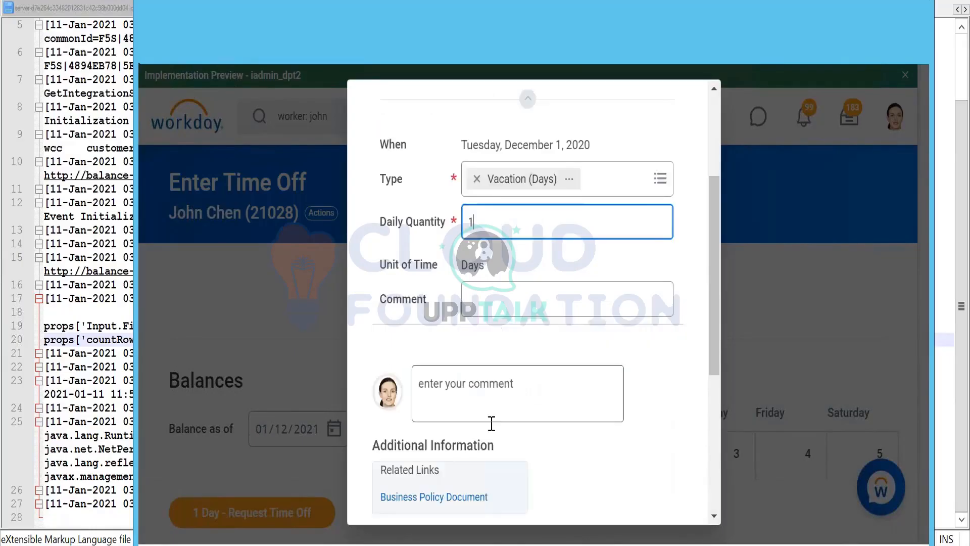
- Add the comment asfd to the time off request and submit it
{"action": "left_click", "coordinate": [520, 208]}
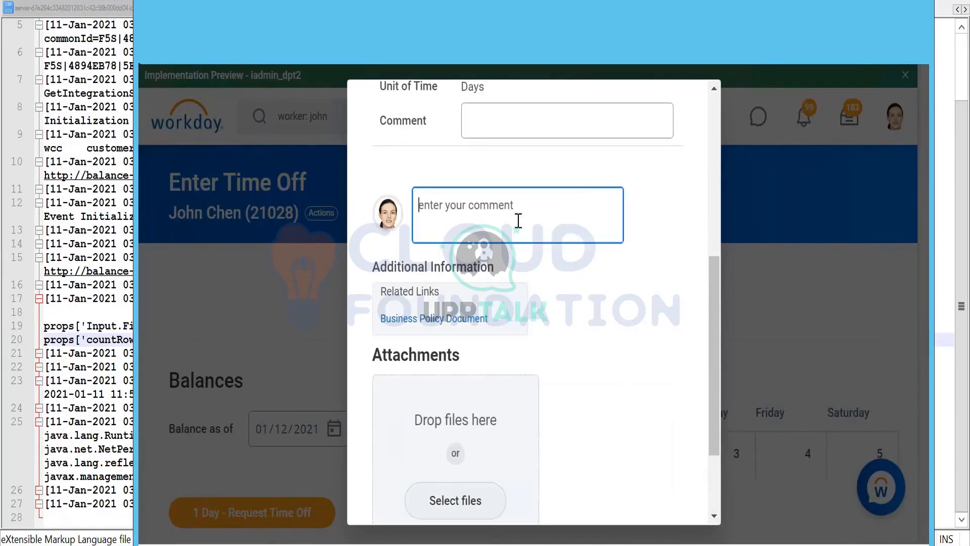
{"action": "type", "text": "asfd"}
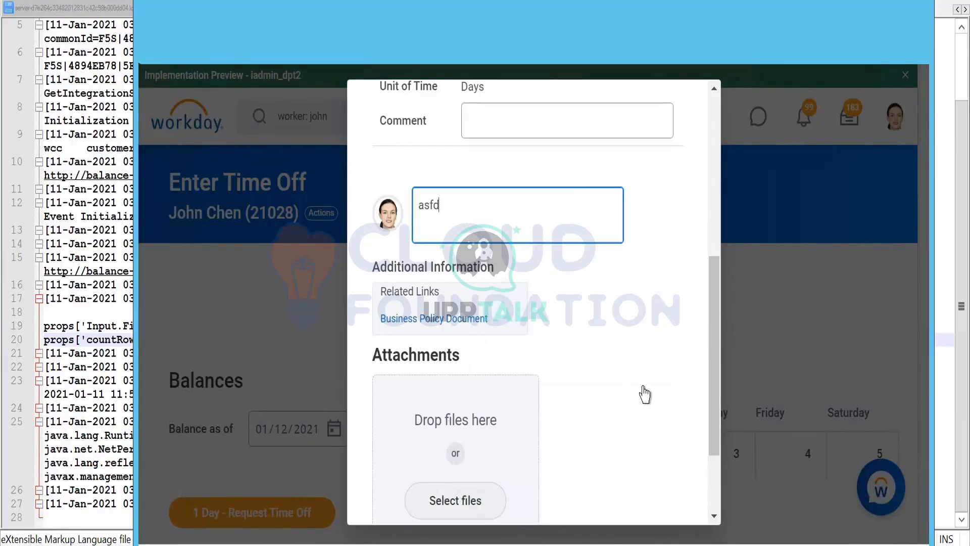
{"action": "scroll", "coordinate": [644, 394], "scroll_direction": "down", "scroll_amount": 2}
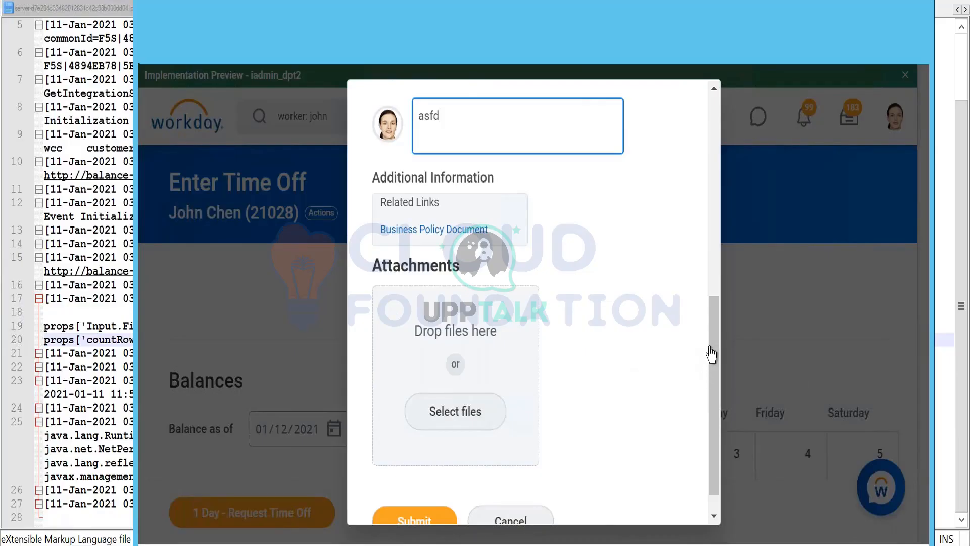
{"action": "left_click_drag", "start_coordinate": [718, 340], "coordinate": [718, 273]}
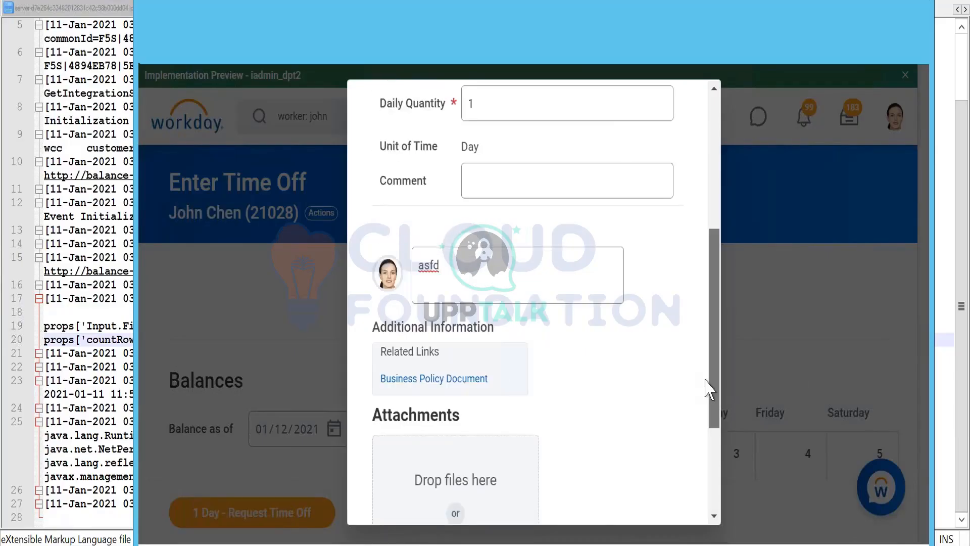
{"action": "scroll", "coordinate": [693, 472], "scroll_direction": "down", "scroll_amount": 3}
{"action": "scroll", "coordinate": [714, 256], "scroll_direction": "up", "scroll_amount": 8}
{"action": "left_click_drag", "start_coordinate": [687, 341], "coordinate": [672, 545]}
{"action": "left_click", "coordinate": [421, 481]}
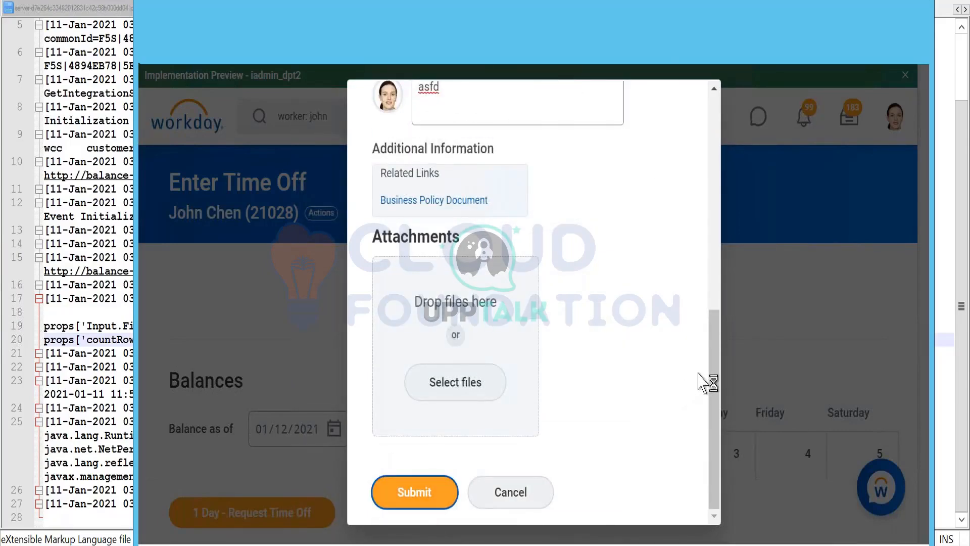
{"action": "left_click_drag", "start_coordinate": [715, 379], "coordinate": [437, 483]}
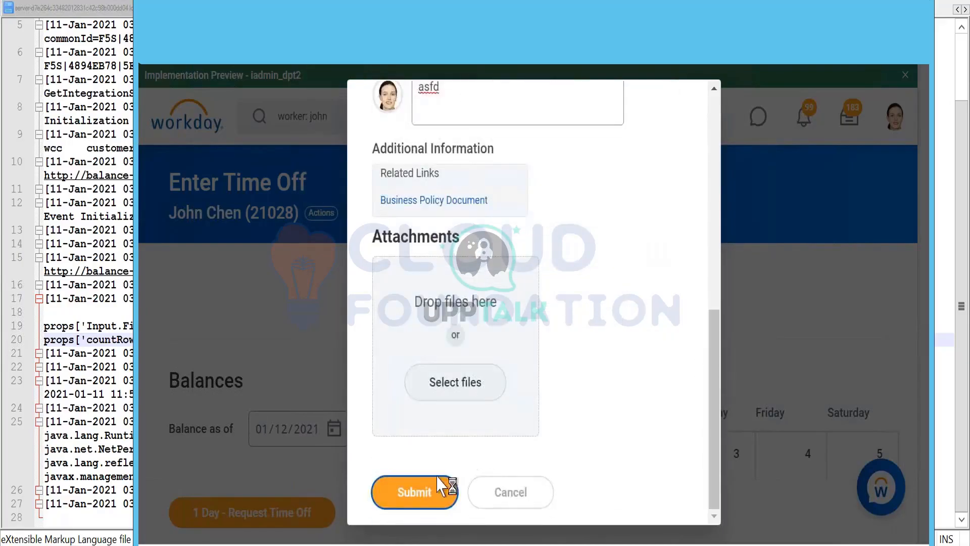
{"action": "left_click", "coordinate": [437, 485]}
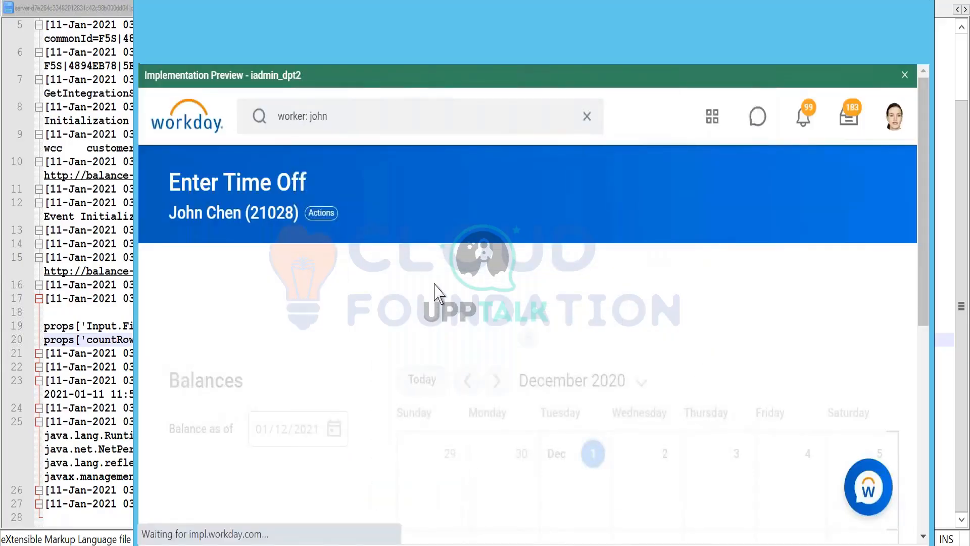
- Open the submitted December 1 vacation entry and go from its Vacation (Days) type to the FIN Vacation Time Off definition
{"action": "scroll", "coordinate": [434, 284], "scroll_direction": "down", "scroll_amount": 1}
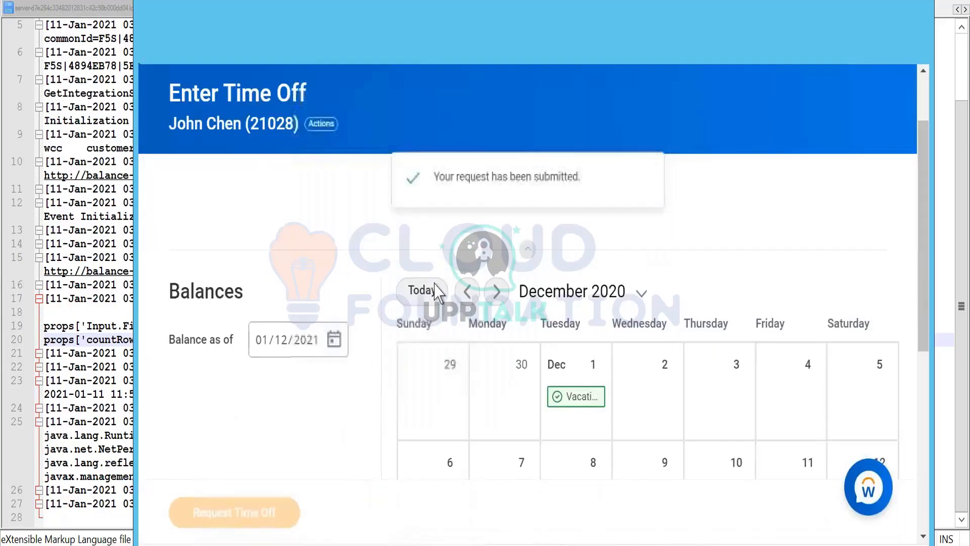
{"action": "left_click", "coordinate": [574, 402]}
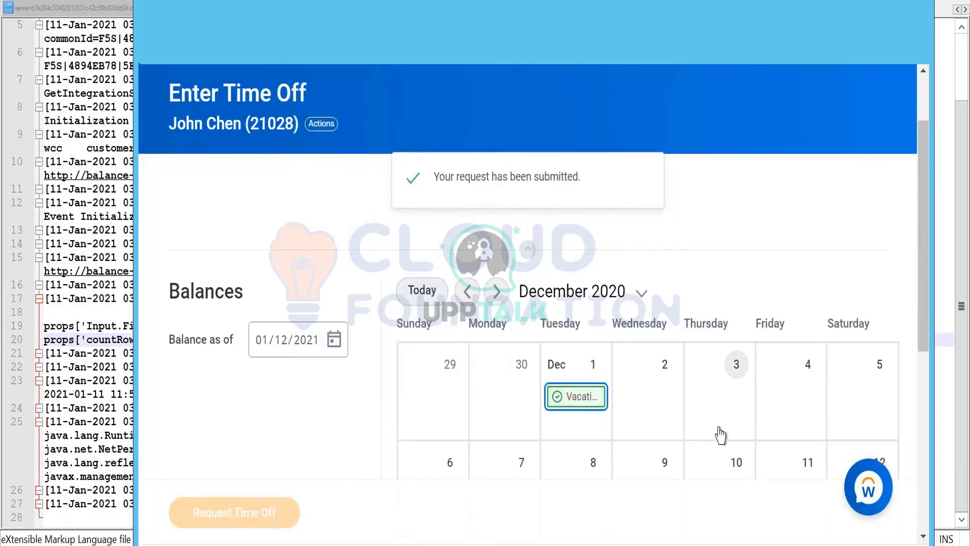
{"action": "scroll", "coordinate": [540, 409], "scroll_direction": "down", "scroll_amount": 1}
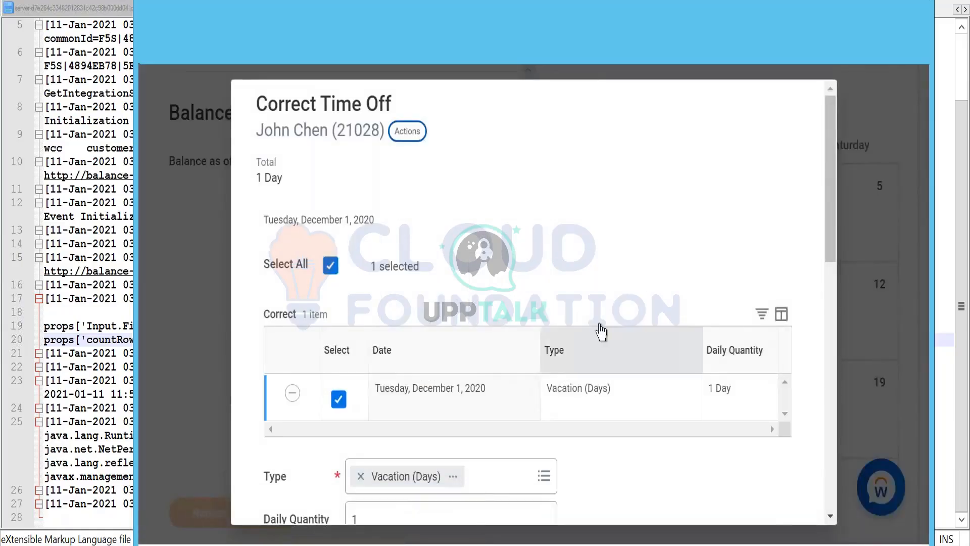
{"action": "scroll", "coordinate": [717, 361], "scroll_direction": "down", "scroll_amount": 3}
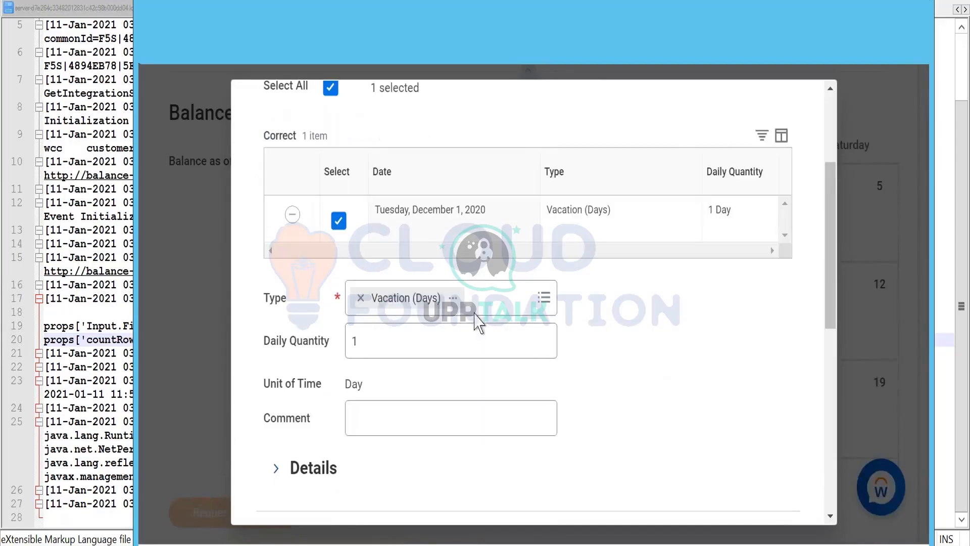
{"action": "left_click", "coordinate": [453, 298]}
{"action": "left_click", "coordinate": [492, 313]}
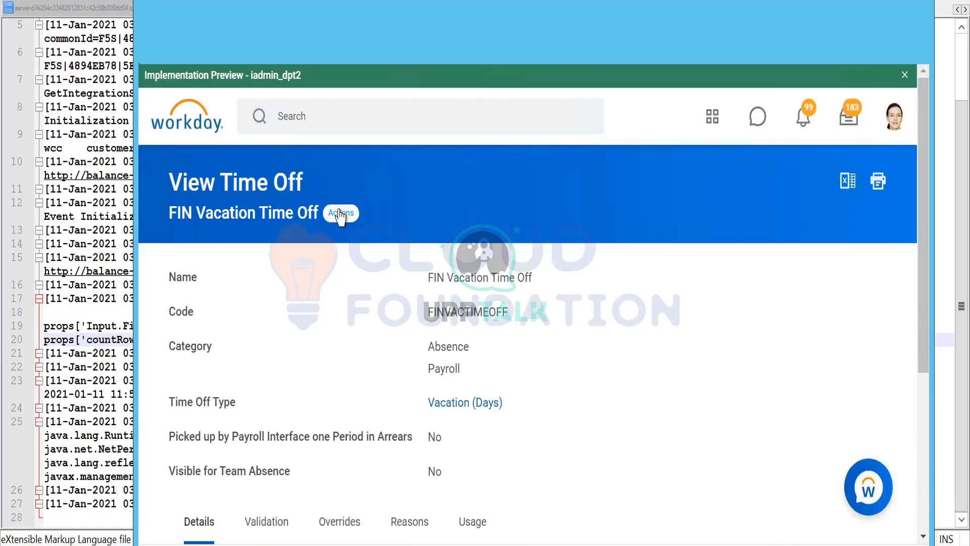
- View the integration IDs of FIN Vacation Time Off and select the Time_Off_Code reference type text
{"action": "left_click", "coordinate": [340, 217]}
{"action": "mouse_move", "coordinate": [370, 479]}
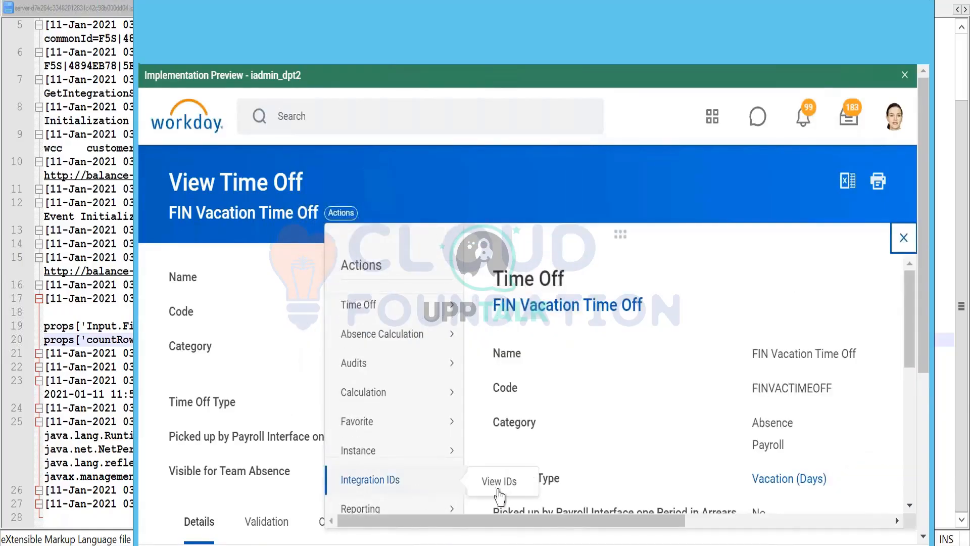
{"action": "left_click", "coordinate": [513, 496]}
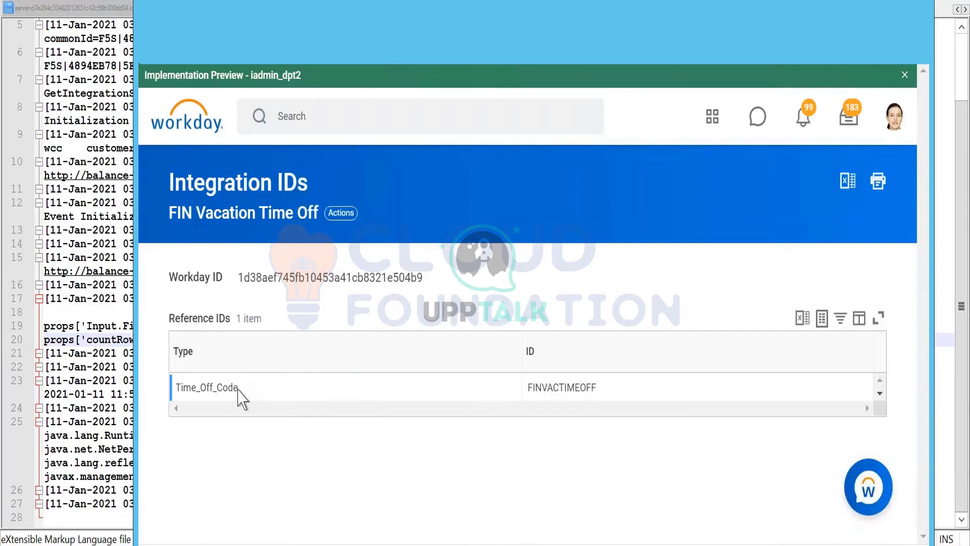
{"action": "left_click_drag", "start_coordinate": [238, 388], "coordinate": [175, 388]}
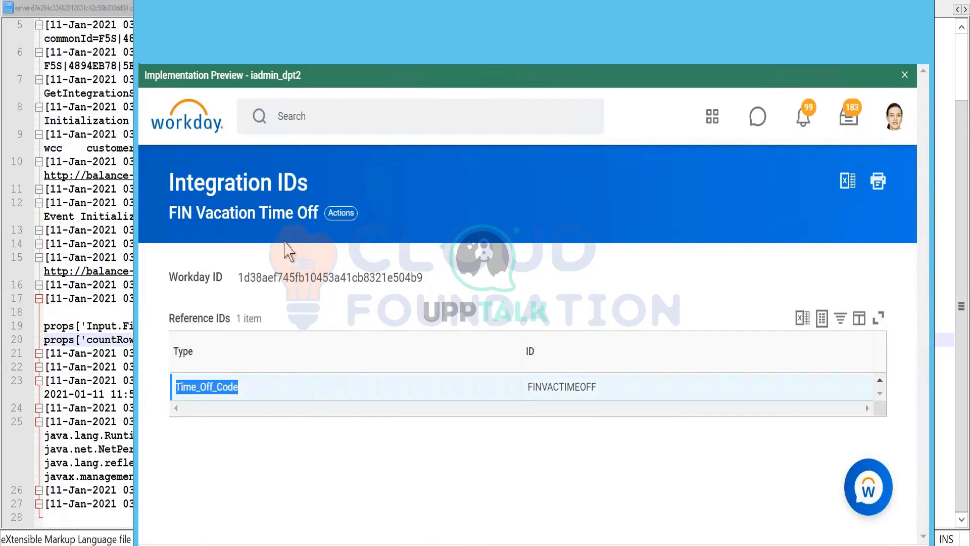
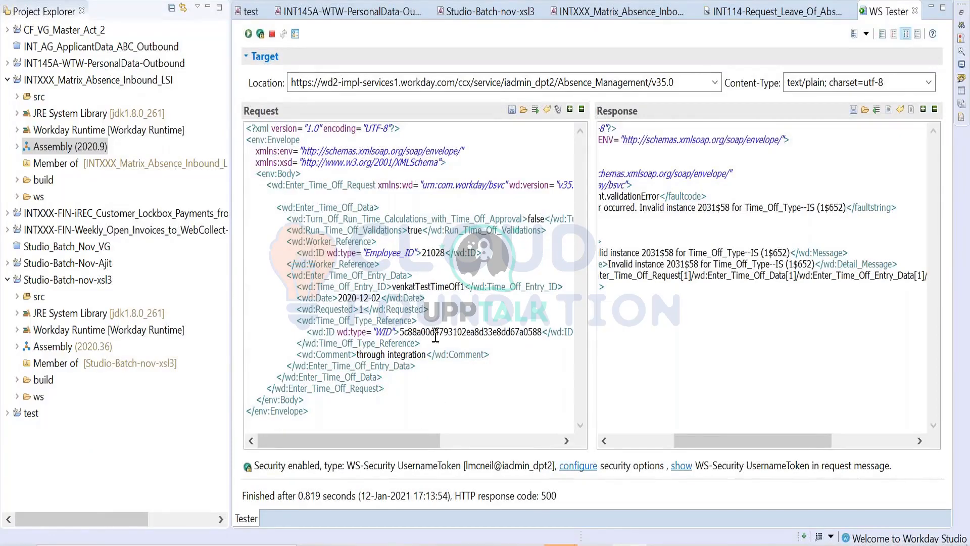
- Change the ID type of the time off type reference from WID to Time_Off_Code in the Enter_Time_Off request
{"action": "double_click", "coordinate": [435, 332]}
{"action": "double_click", "coordinate": [383, 332]}
{"action": "type", "text": "Time_Off_Code"}
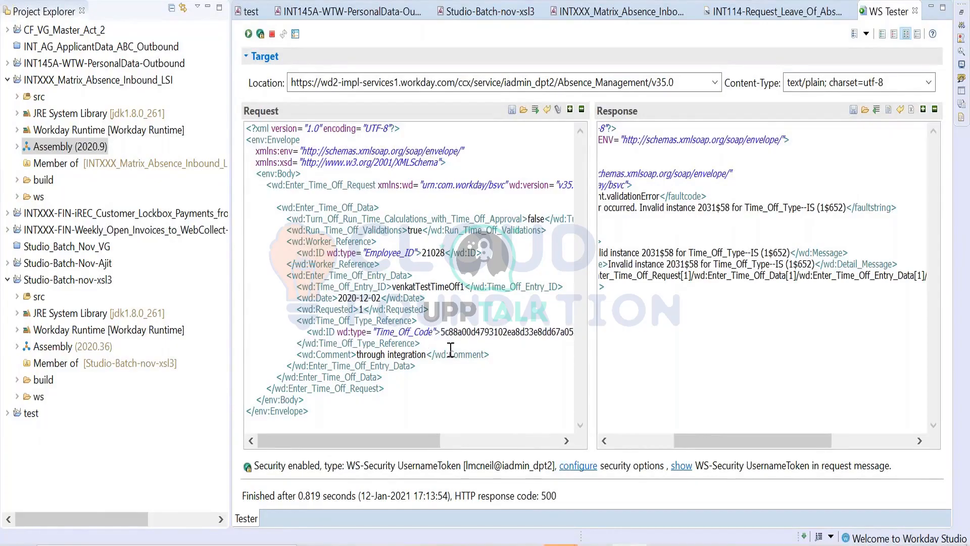
- Switch to Workday and copy the FINVACTIMEOFF reference ID of FIN Vacation Time Off, then return to Workday Studio
{"action": "key", "text": "alt+Tab"}
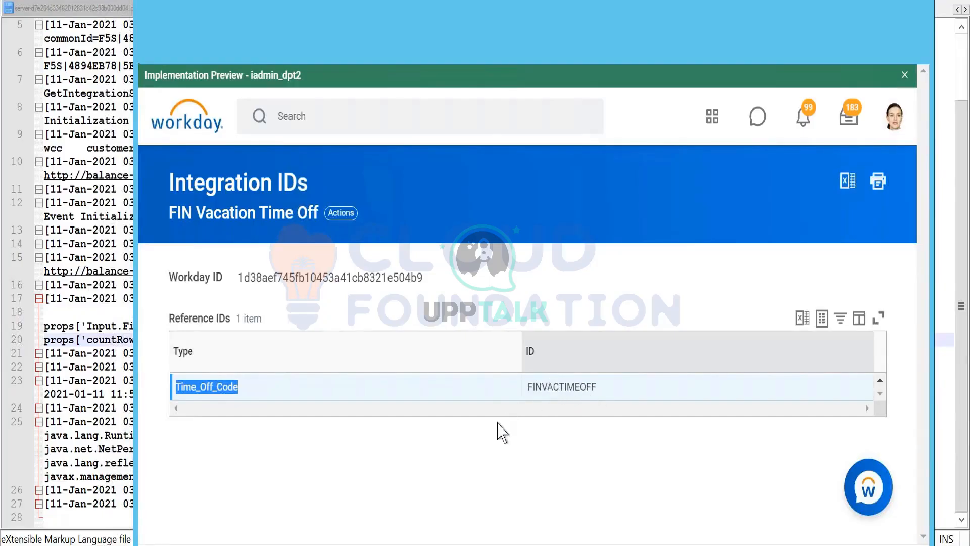
{"action": "double_click", "coordinate": [569, 387]}
{"action": "left_click", "coordinate": [578, 379]}
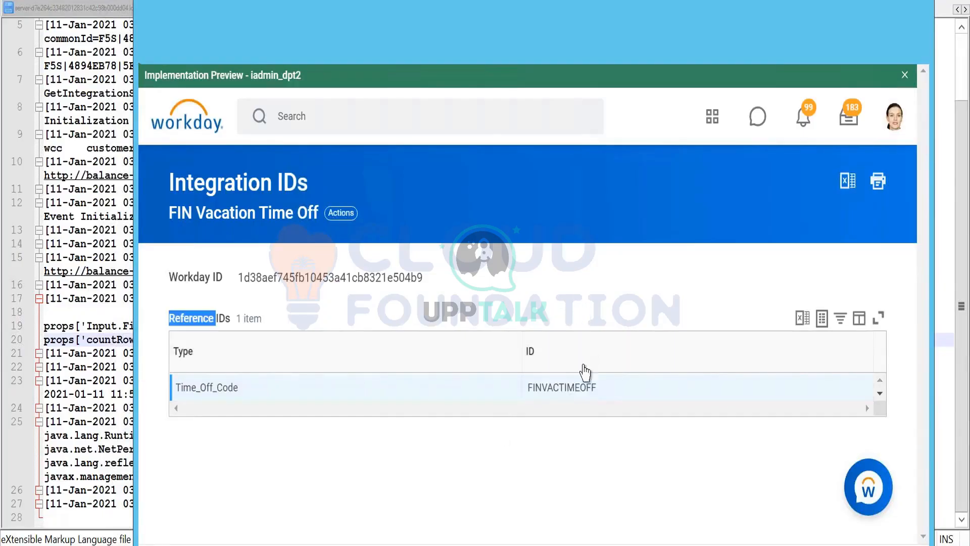
{"action": "double_click", "coordinate": [568, 387]}
{"action": "key", "text": "ctrl+c"}
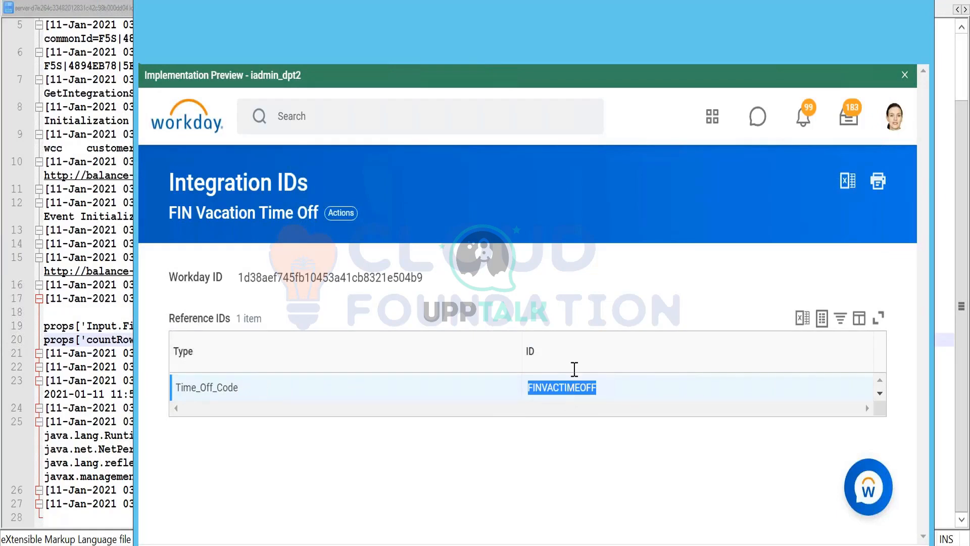
{"action": "key", "text": "alt+Tab"}
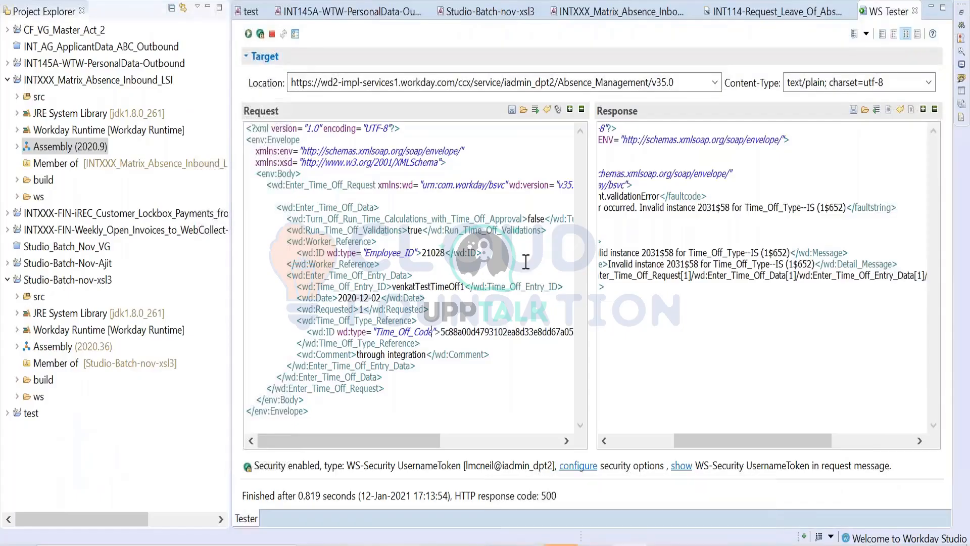
- Replace the time off type ID value in the request with FINVACTIMEOFF and send the request
{"action": "left_click_drag", "start_coordinate": [485, 326], "coordinate": [484, 328]}
{"action": "left_click", "coordinate": [479, 335]}
{"action": "double_click", "coordinate": [482, 331]}
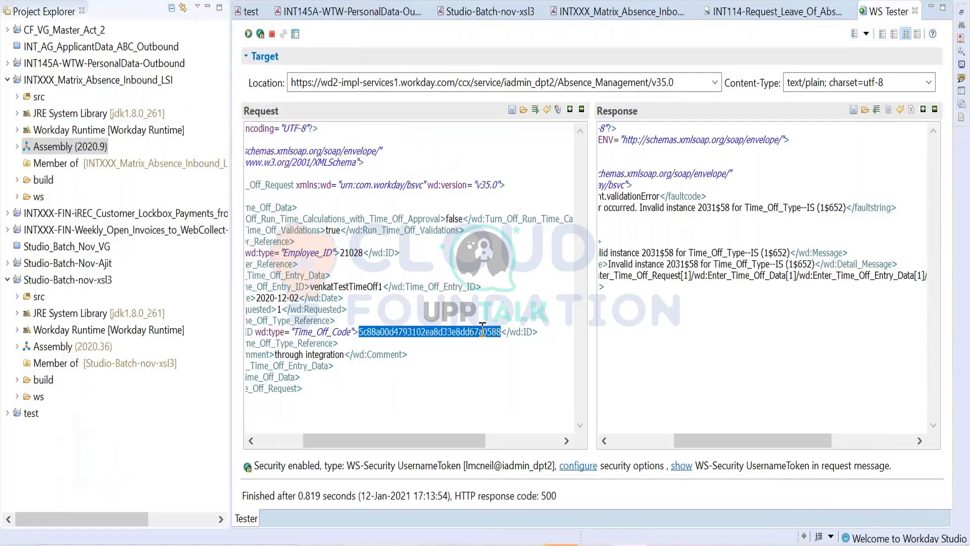
{"action": "key", "text": "ctrl+v"}
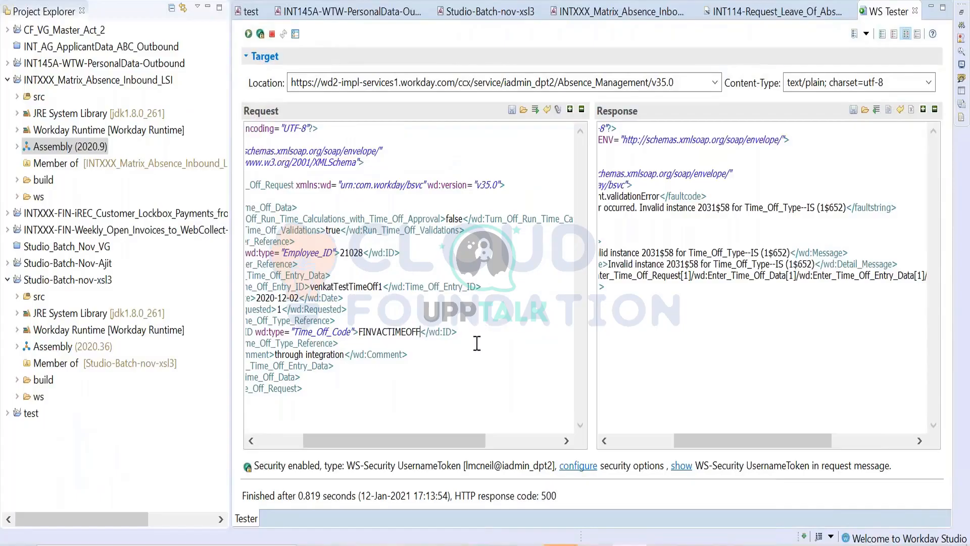
{"action": "left_click", "coordinate": [248, 34]}
{"action": "right_click", "coordinate": [270, 119]}
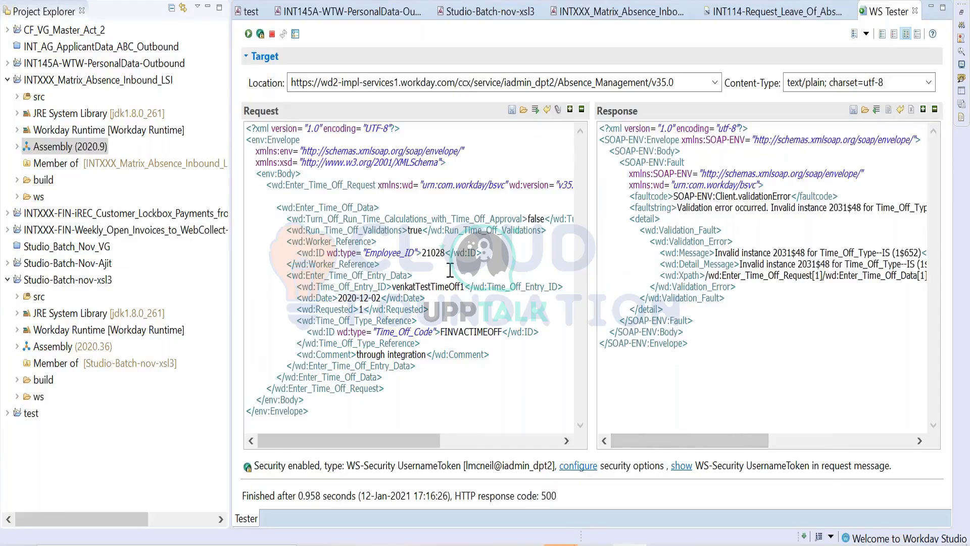
- Copy the code 1$652 from the response's error message and search for it in Workday
{"action": "double_click", "coordinate": [905, 253]}
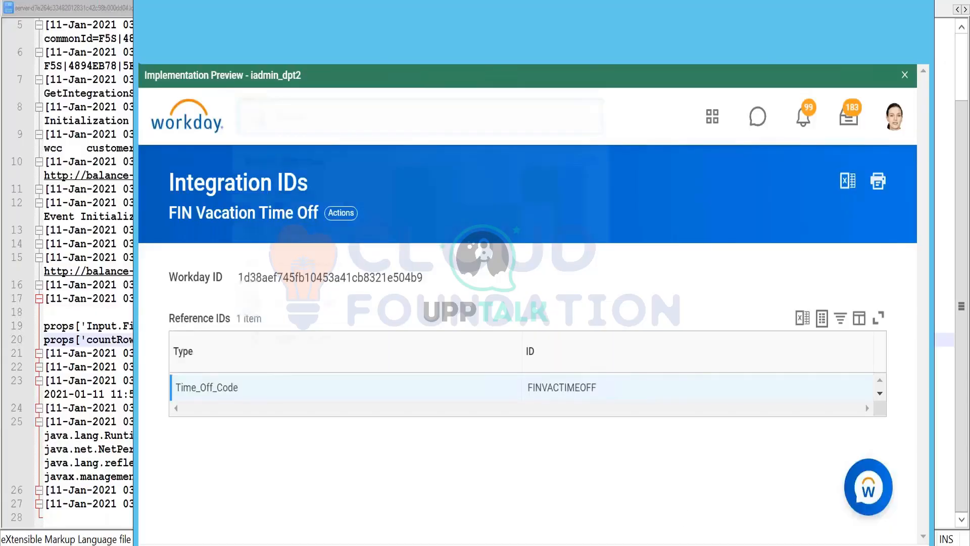
{"action": "type", "text": "1$652"}
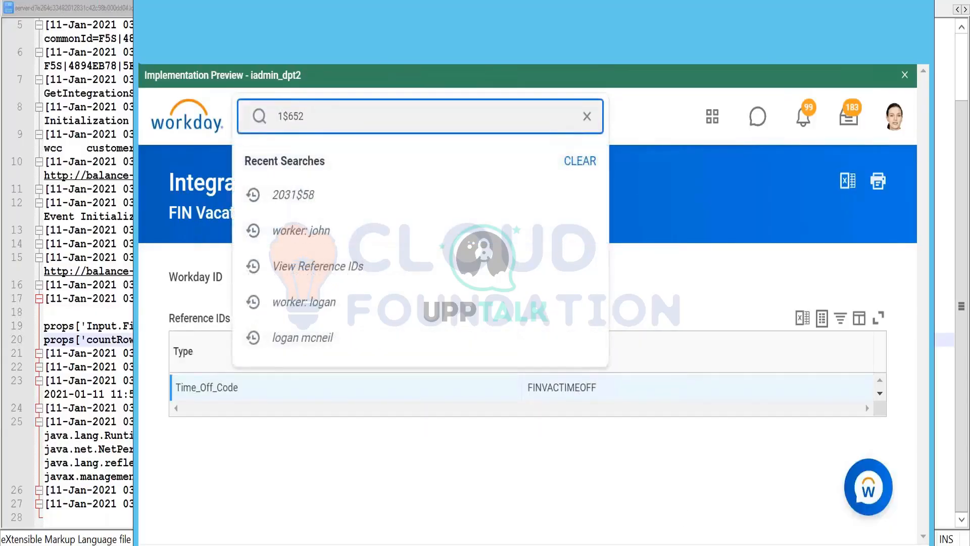
{"action": "key", "text": "Return"}
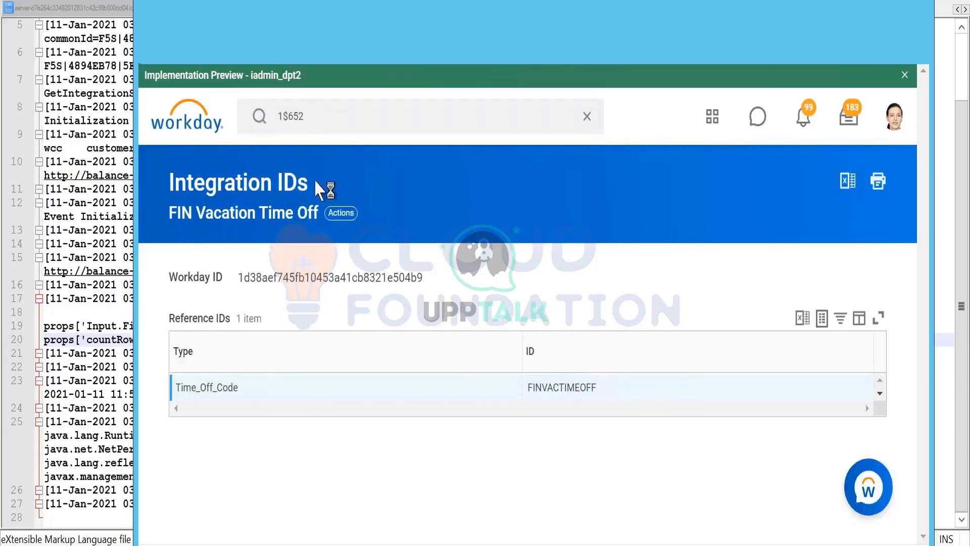
{"action": "scroll", "coordinate": [268, 346], "scroll_direction": "down", "scroll_amount": 8}
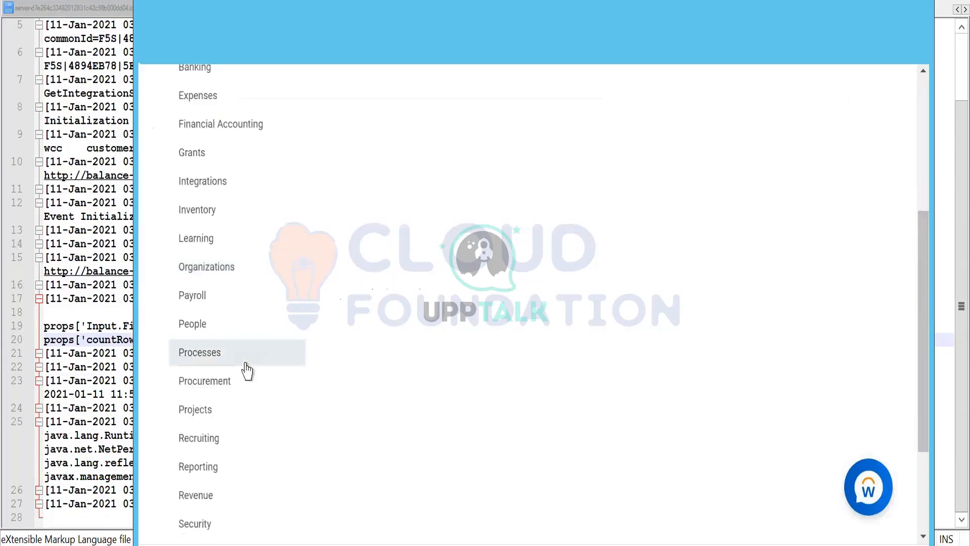
{"action": "scroll", "coordinate": [444, 342], "scroll_direction": "up", "scroll_amount": 8}
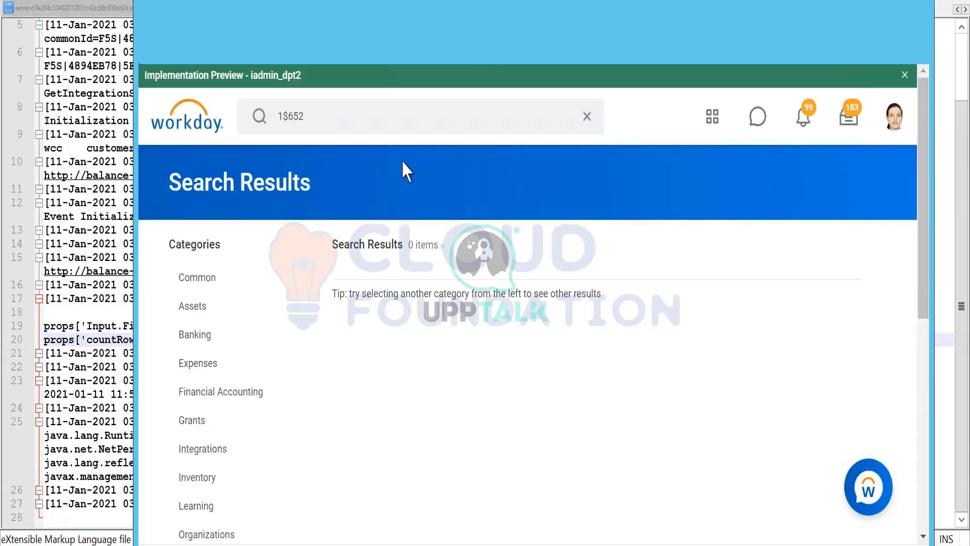
- Return to WS Tester in Workday Studio and read the full validation error and its XPath in the response
{"action": "left_click", "coordinate": [631, 544]}
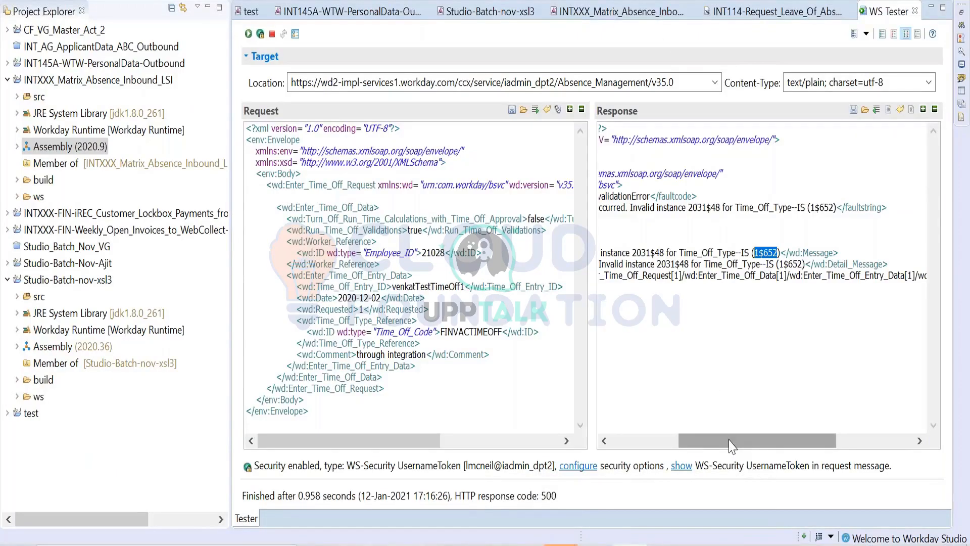
{"action": "left_click_drag", "start_coordinate": [728, 445], "coordinate": [610, 423]}
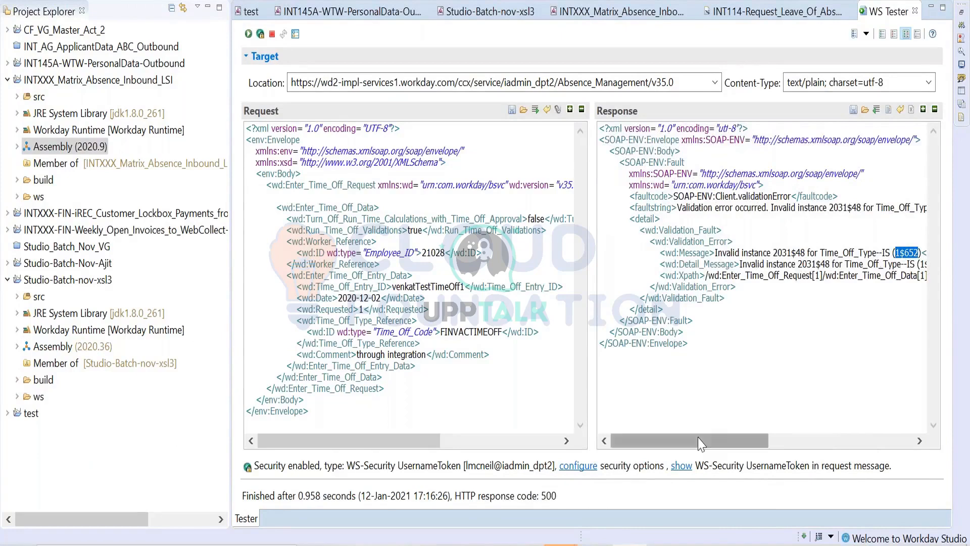
{"action": "left_click_drag", "start_coordinate": [700, 443], "coordinate": [848, 411]}
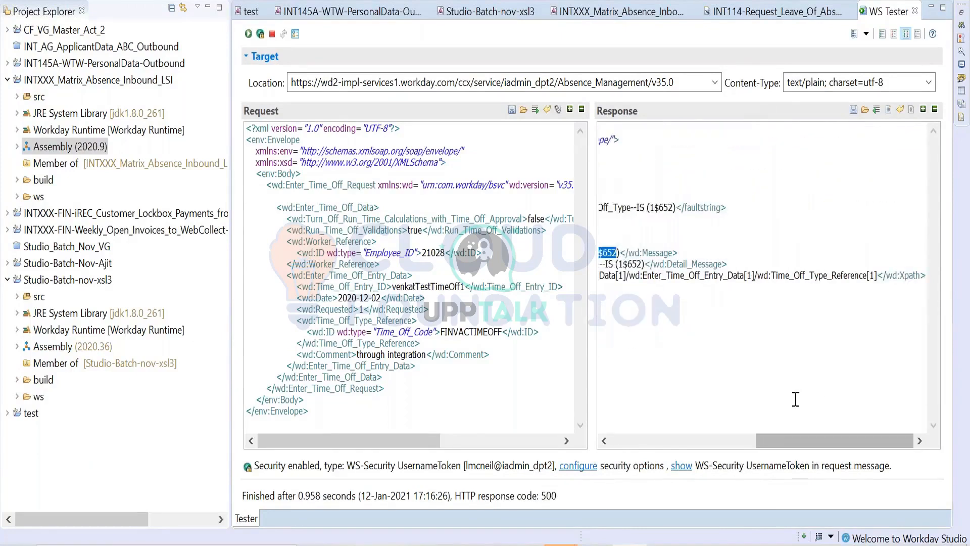
- Open the INT114-Request_Leave_Of_Absence_XSLT.xsl stylesheet from the XsltPlus step of LOA_WWS_Handler in the INTXXX_Matrix_Absence_Inbound assembly
{"action": "left_click", "coordinate": [7, 80]}
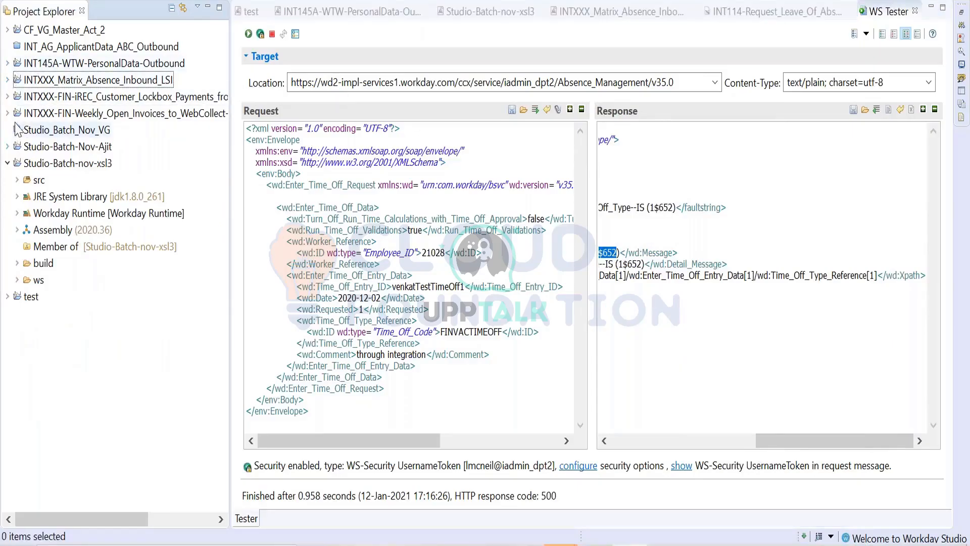
{"action": "left_click", "coordinate": [620, 12]}
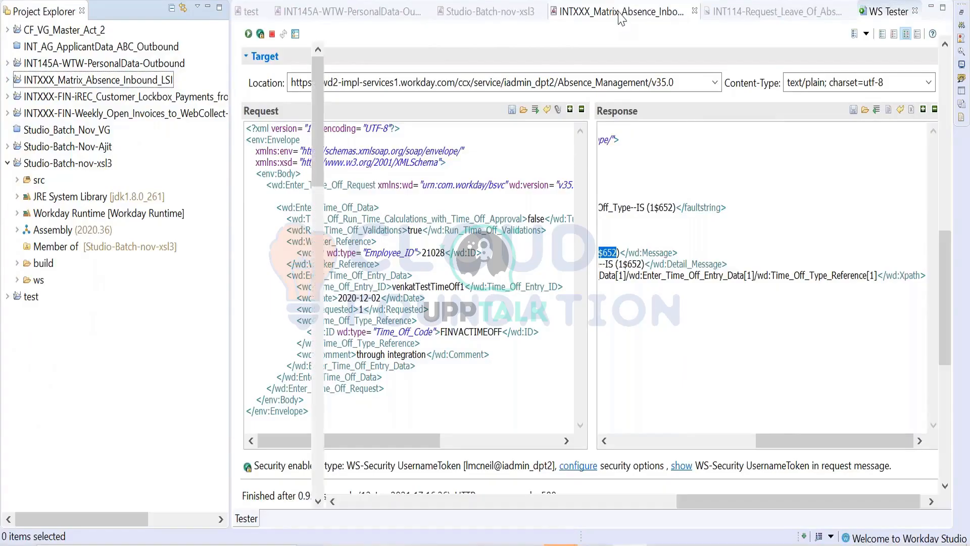
{"action": "scroll", "coordinate": [616, 231], "scroll_direction": "up", "scroll_amount": 3}
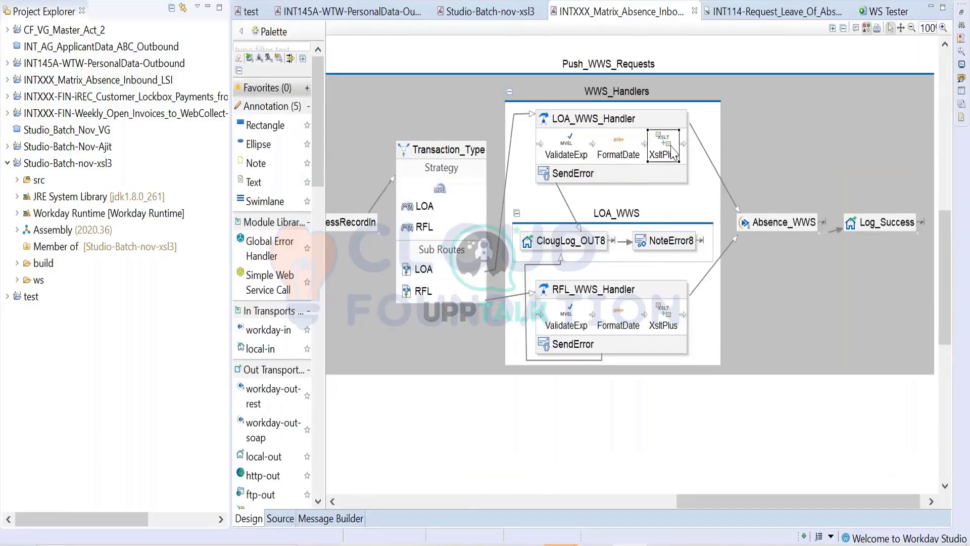
{"action": "left_click", "coordinate": [670, 152]}
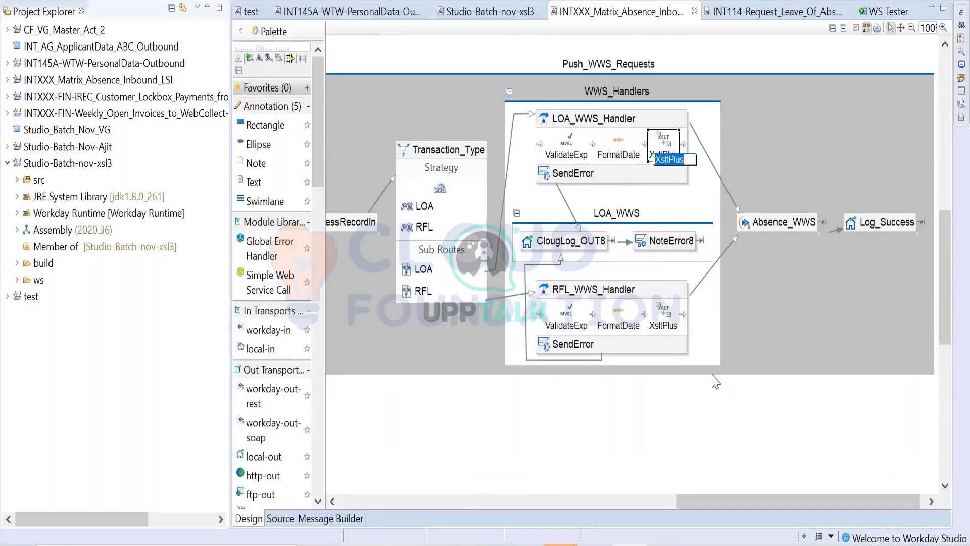
{"action": "key", "text": "Escape"}
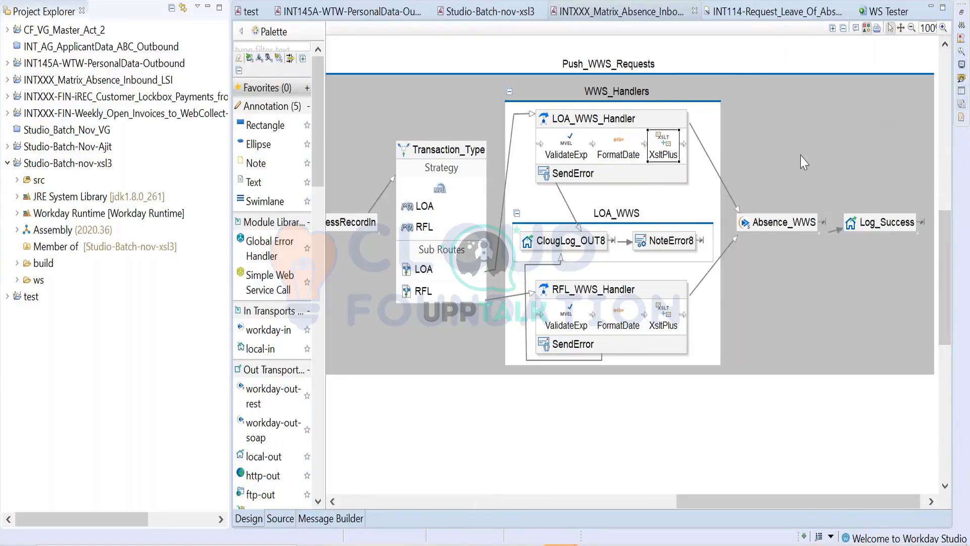
{"action": "left_click", "coordinate": [961, 12]}
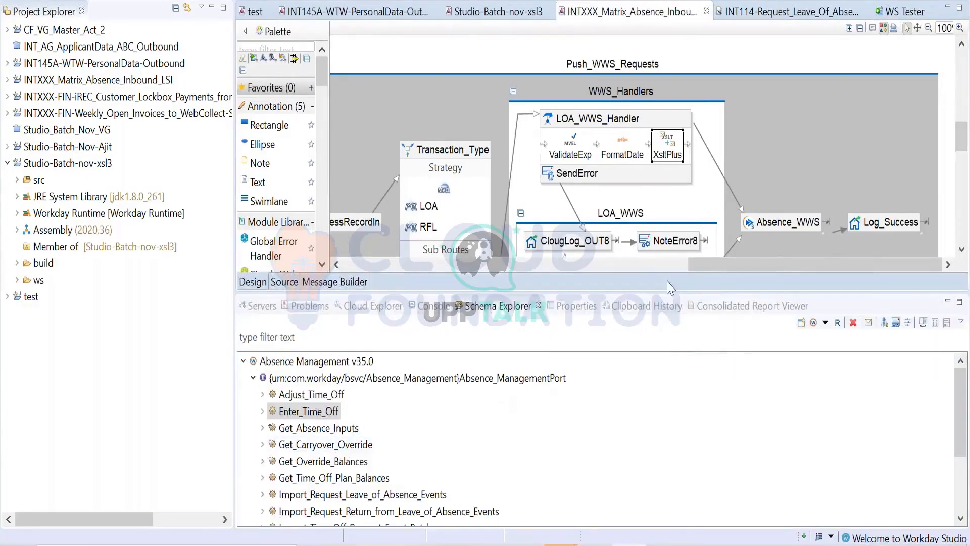
{"action": "left_click", "coordinate": [551, 307]}
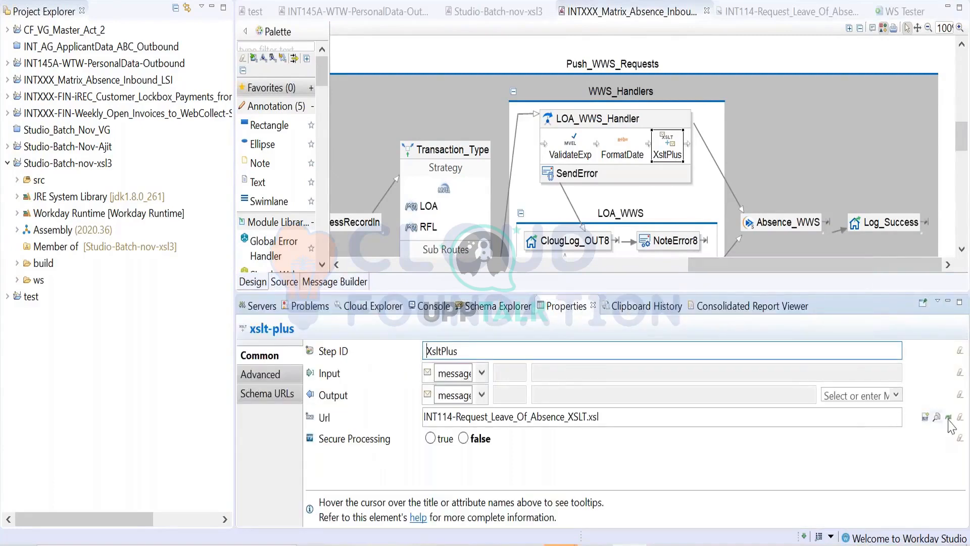
{"action": "left_click", "coordinate": [949, 417]}
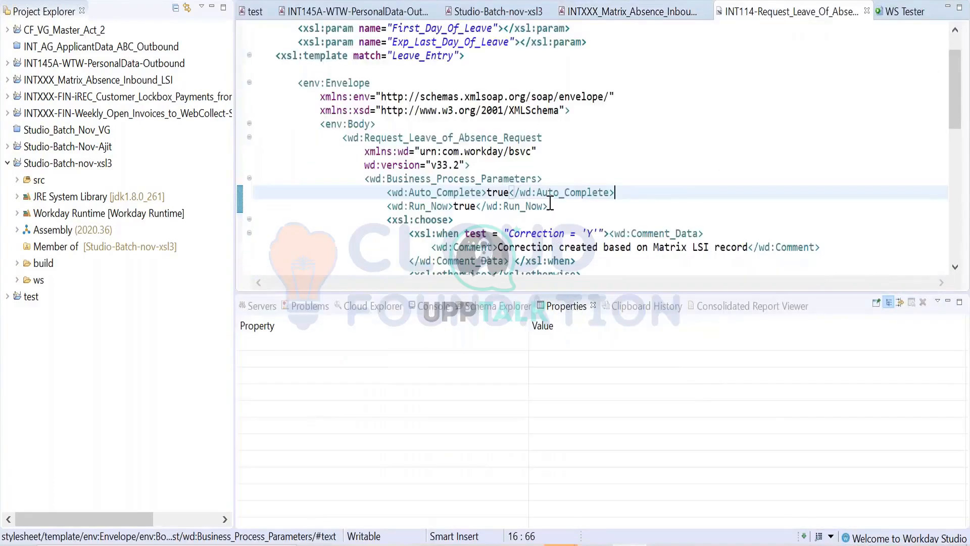
- Examine the stylesheet's Request_Leave_of_Absence_Request structure, from its parameters and business process settings to the leave request data
{"action": "scroll", "coordinate": [550, 204], "scroll_direction": "down", "scroll_amount": 1}
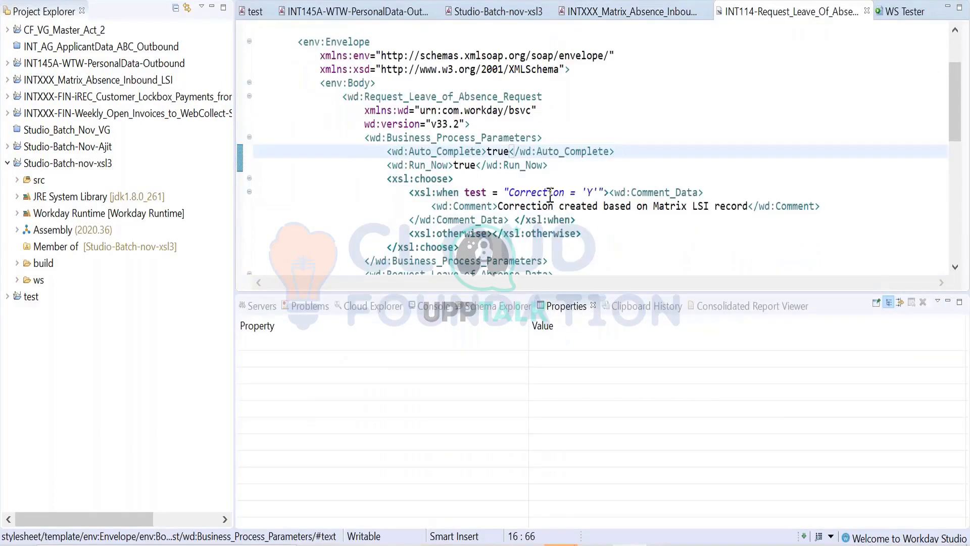
{"action": "scroll", "coordinate": [549, 192], "scroll_direction": "down", "scroll_amount": 8}
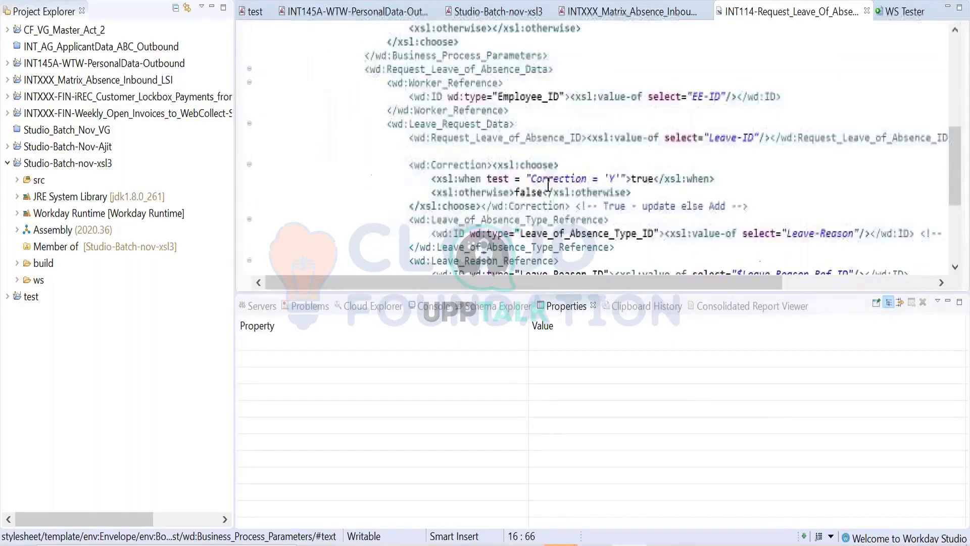
{"action": "scroll", "coordinate": [548, 184], "scroll_direction": "down", "scroll_amount": 1}
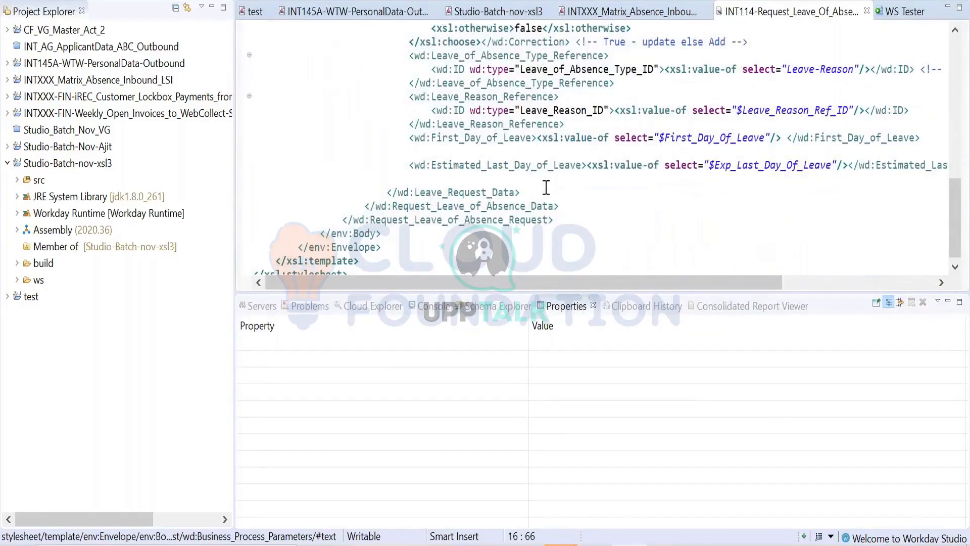
{"action": "scroll", "coordinate": [536, 191], "scroll_direction": "up", "scroll_amount": 5}
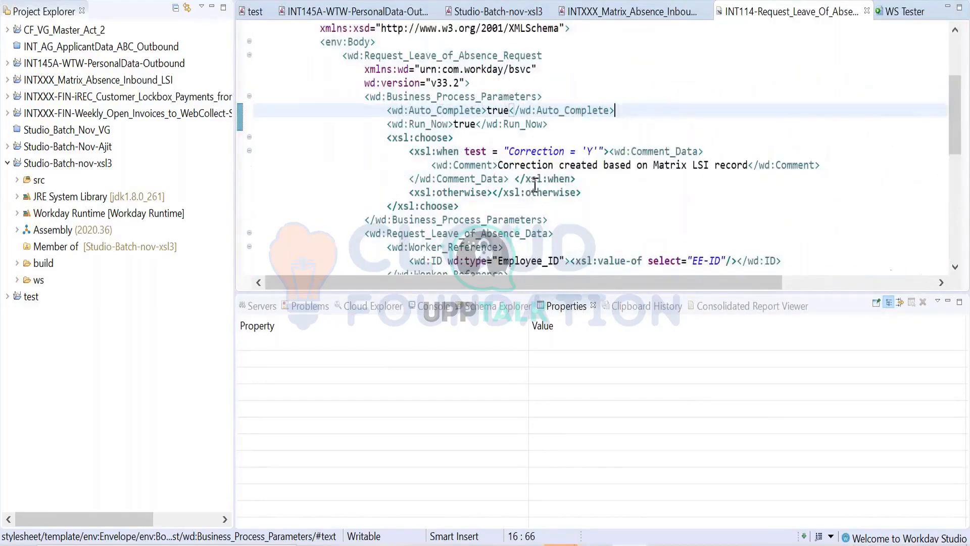
{"action": "scroll", "coordinate": [535, 185], "scroll_direction": "up", "scroll_amount": 3}
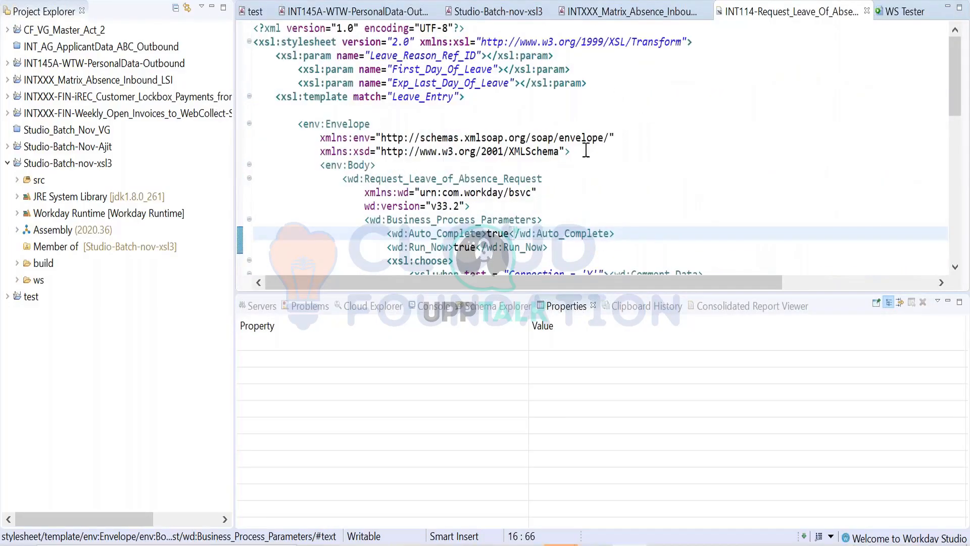
{"action": "scroll", "coordinate": [576, 154], "scroll_direction": "down", "scroll_amount": 3}
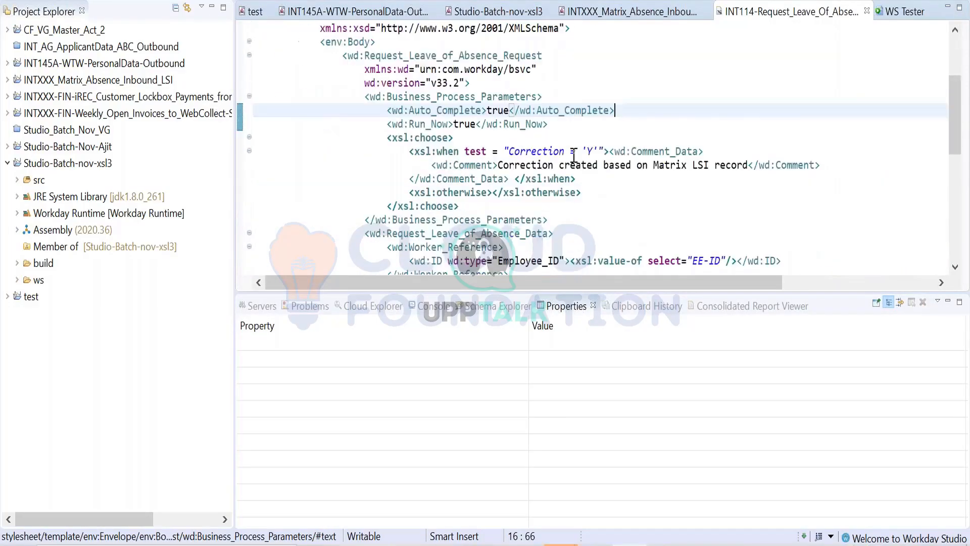
- Open a SOAP wrapped request for the Absence Management operation Request_Leave_of_Absence in a new Web Service Tester
{"action": "left_click", "coordinate": [900, 13]}
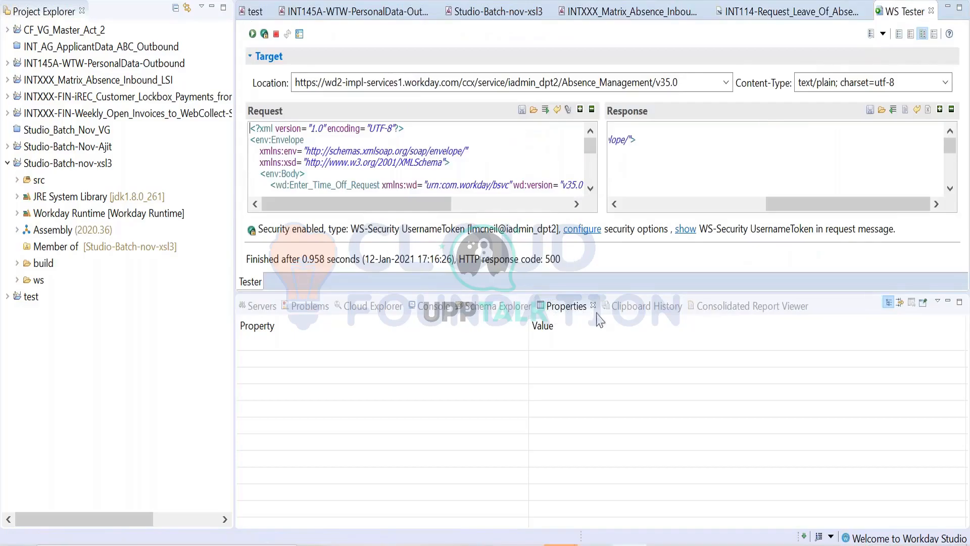
{"action": "left_click", "coordinate": [506, 309]}
{"action": "scroll", "coordinate": [319, 435], "scroll_direction": "down", "scroll_amount": 2}
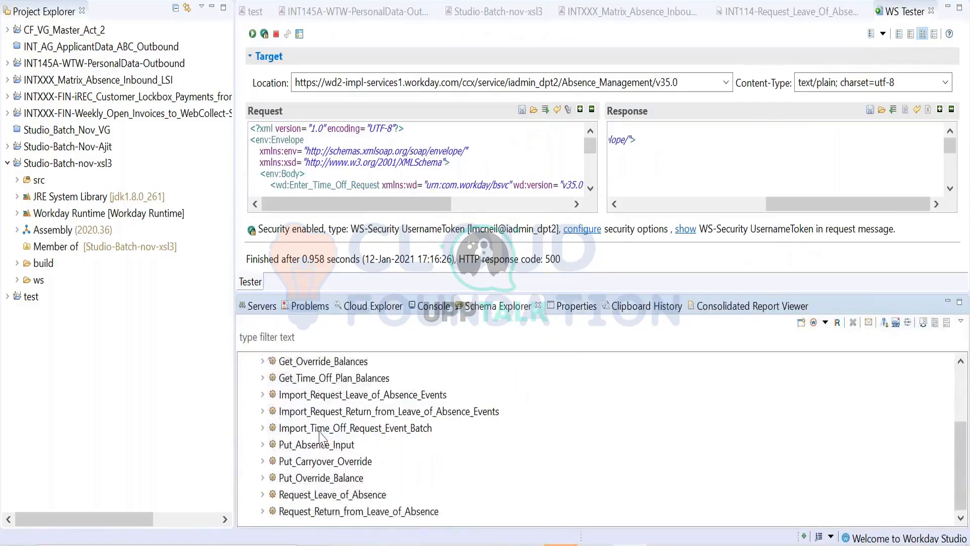
{"action": "right_click", "coordinate": [346, 497]}
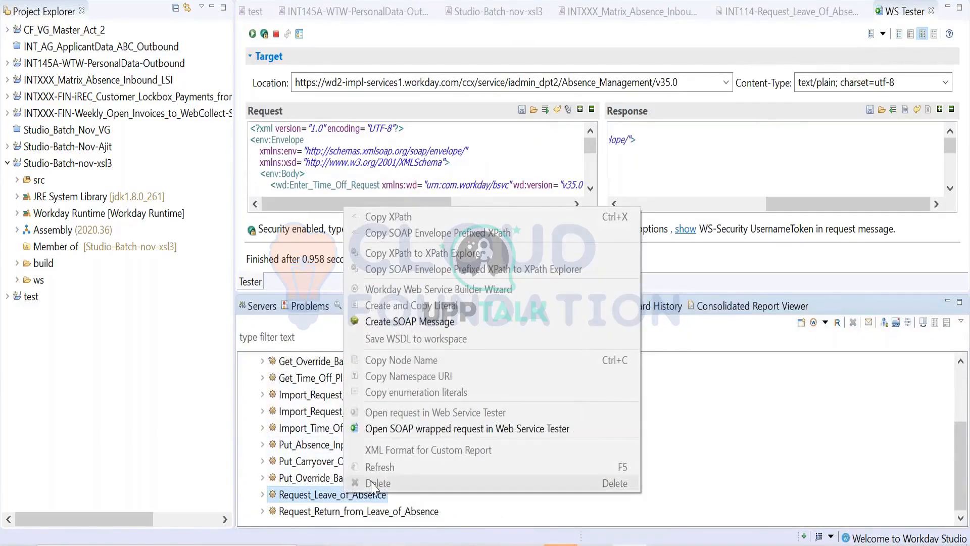
{"action": "left_click", "coordinate": [414, 429]}
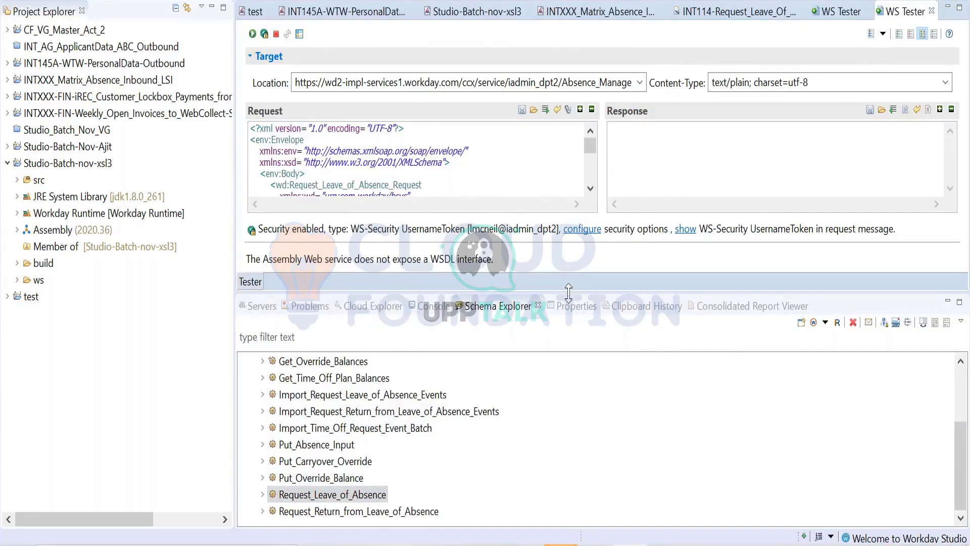
- Copy the full Request_Leave_of_Absence request from WS Tester into a blank Notepad++ document and apply XML syntax highlighting
{"action": "left_click_drag", "start_coordinate": [569, 290], "coordinate": [568, 362]}
{"action": "key", "text": "ctrl+a"}
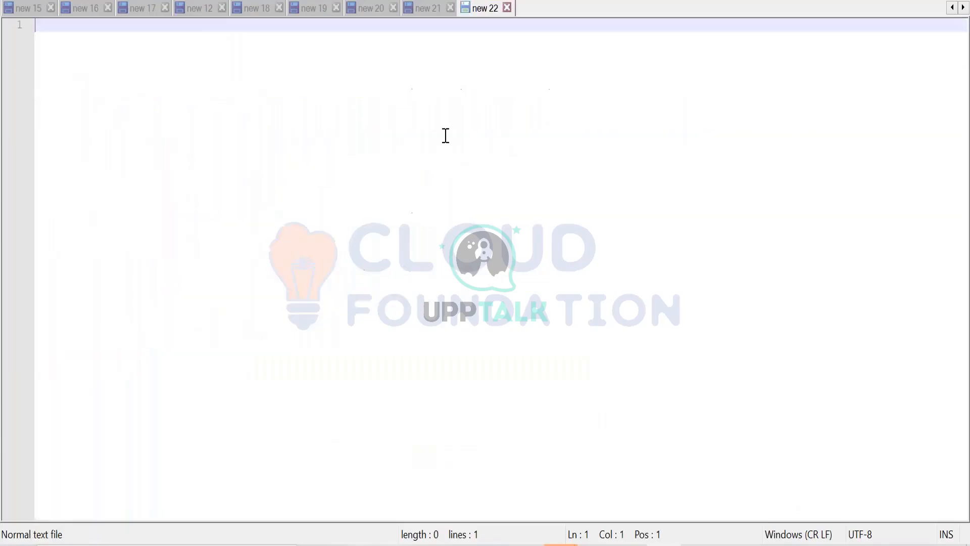
{"action": "key", "text": "ctrl+v"}
{"action": "key", "text": "alt+l"}
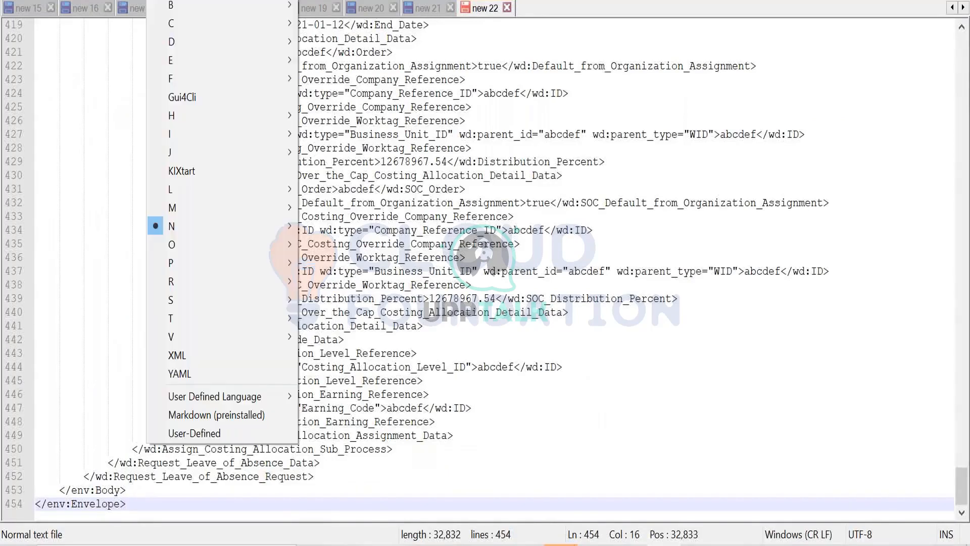
{"action": "key", "text": "x"}
{"action": "scroll", "coordinate": [312, 148], "scroll_direction": "up", "scroll_amount": 19}
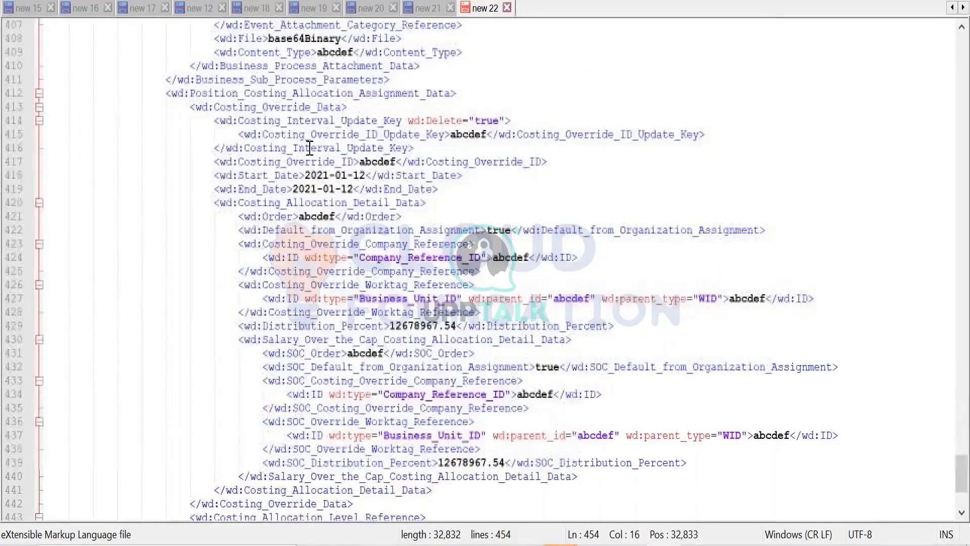
{"action": "scroll", "coordinate": [303, 150], "scroll_direction": "up", "scroll_amount": 20}
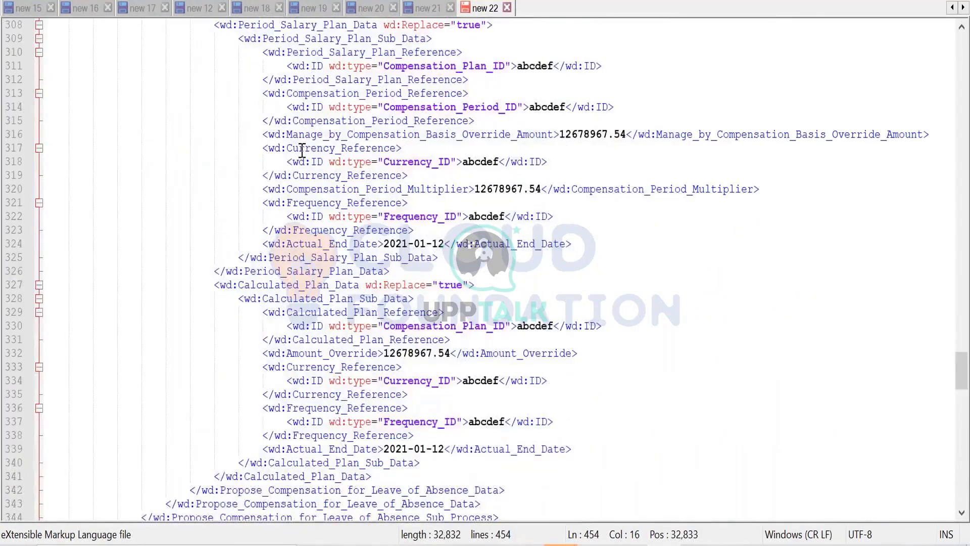
{"action": "scroll", "coordinate": [298, 148], "scroll_direction": "up", "scroll_amount": 20}
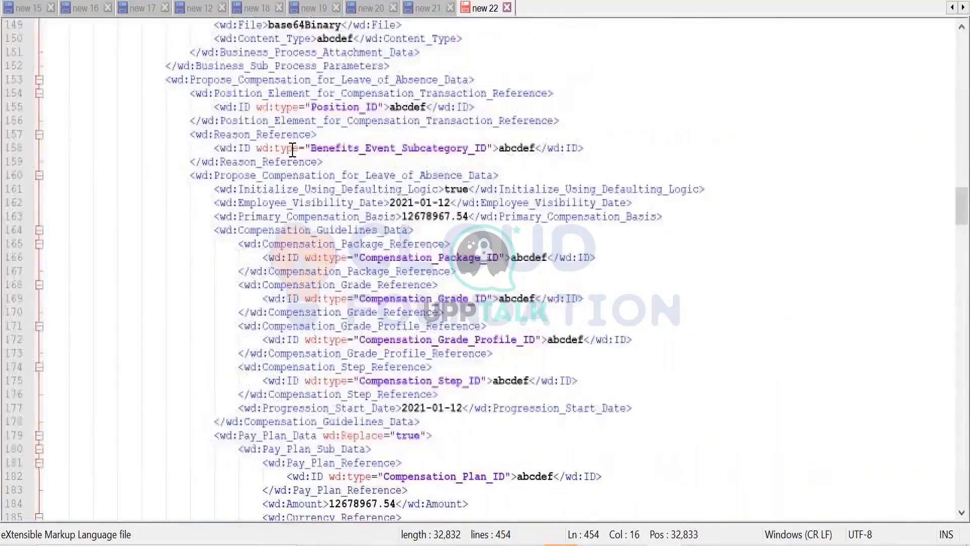
{"action": "scroll", "coordinate": [291, 150], "scroll_direction": "up", "scroll_amount": 20}
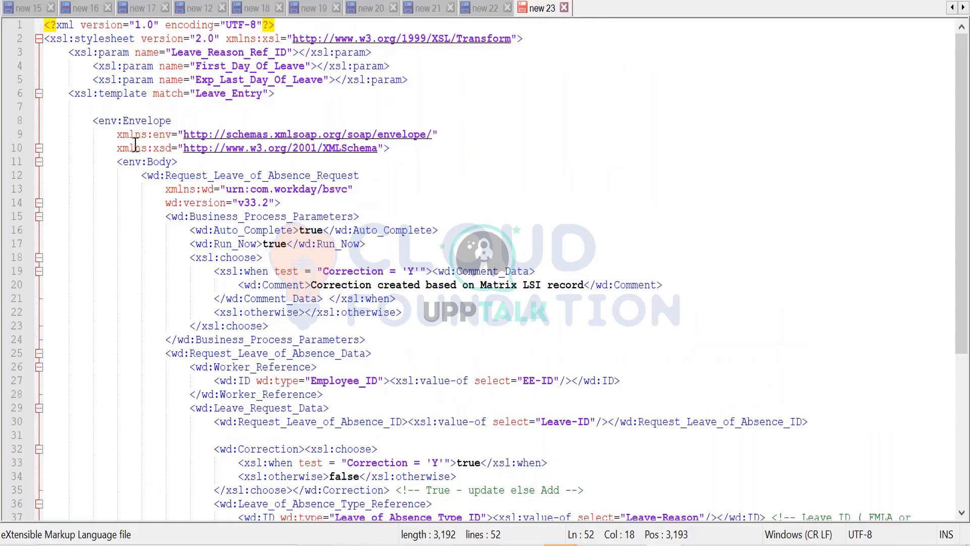
- Delete the xsl:choose block holding the correction comment from Business_Process_Parameters in the stylesheet copy
{"action": "left_click", "coordinate": [126, 120]}
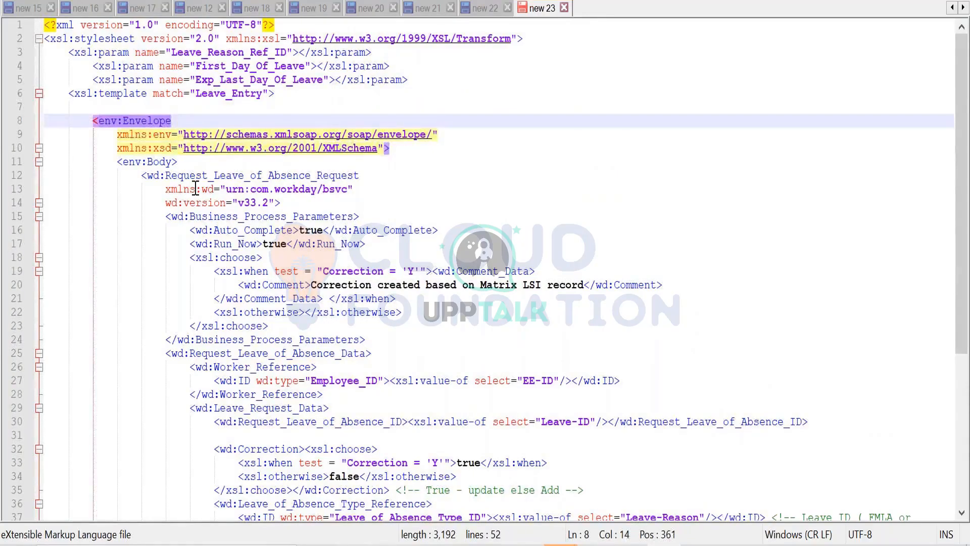
{"action": "left_click", "coordinate": [183, 176]}
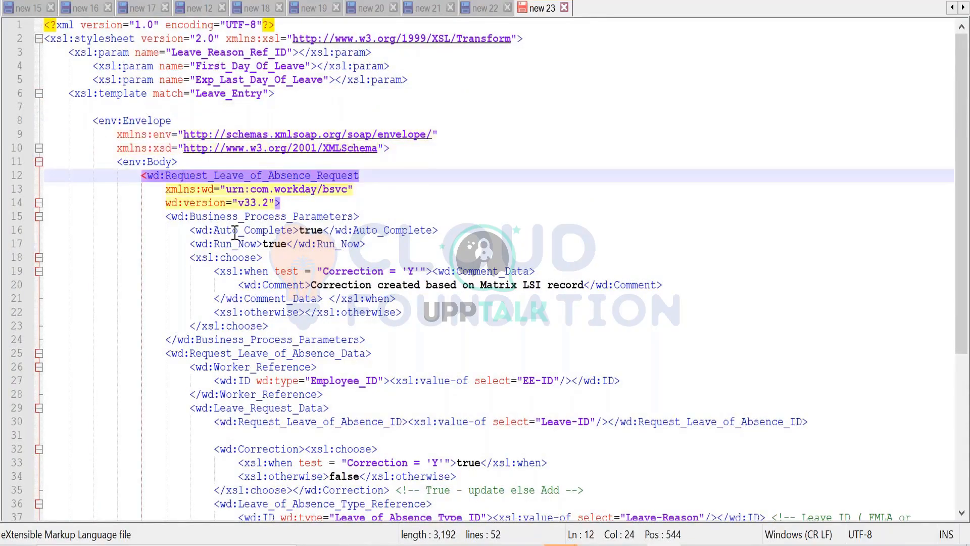
{"action": "left_click", "coordinate": [227, 259]}
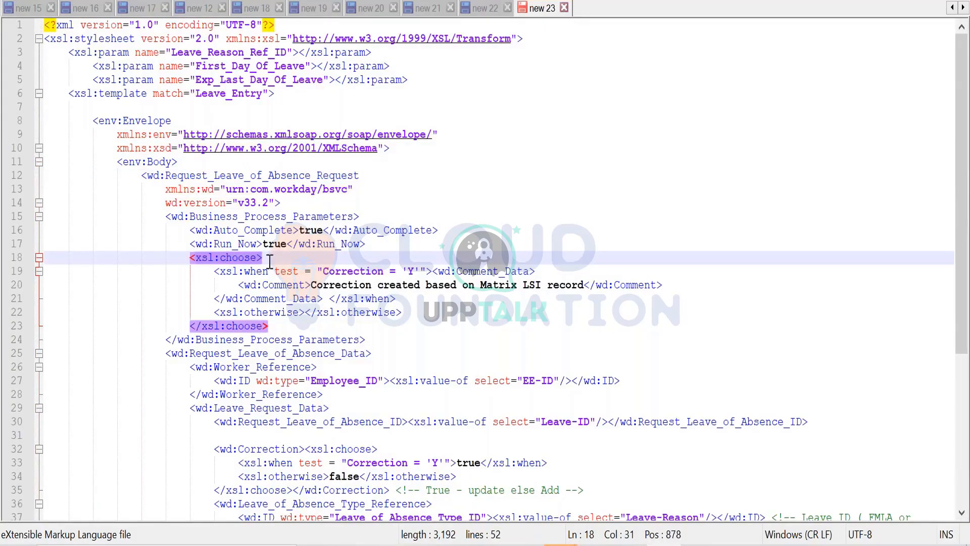
{"action": "left_click", "coordinate": [551, 269]}
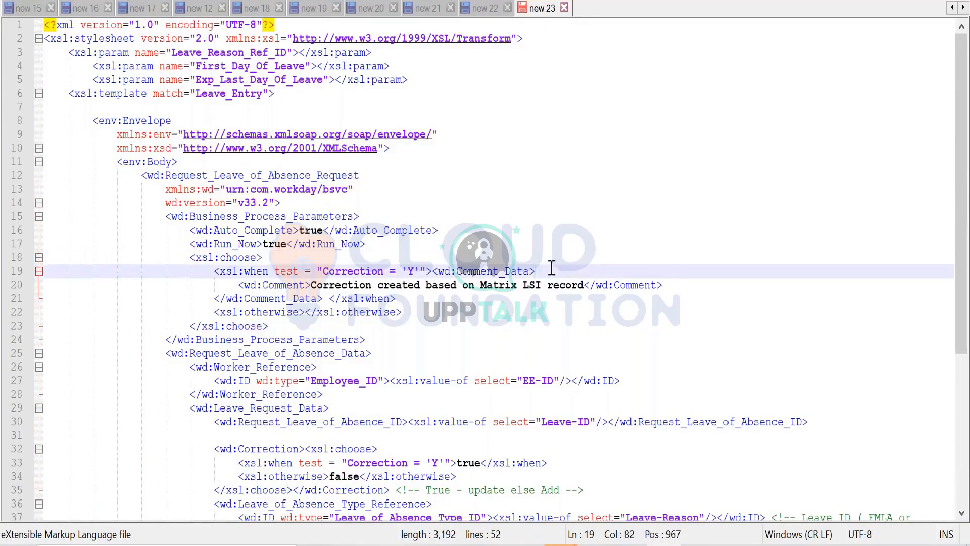
{"action": "left_click", "coordinate": [286, 301]}
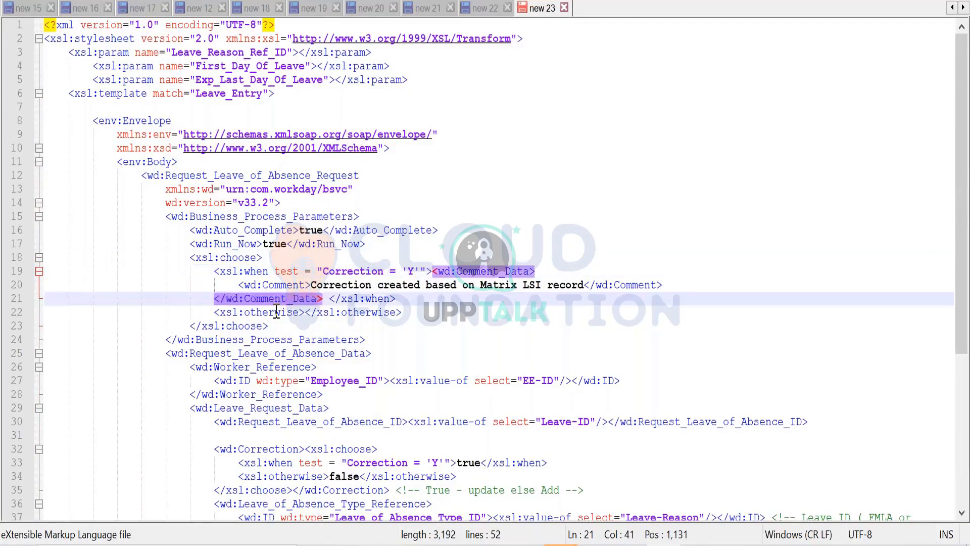
{"action": "left_click", "coordinate": [277, 312]}
{"action": "left_click_drag", "start_coordinate": [274, 324], "coordinate": [182, 252]}
{"action": "key", "text": "Delete"}
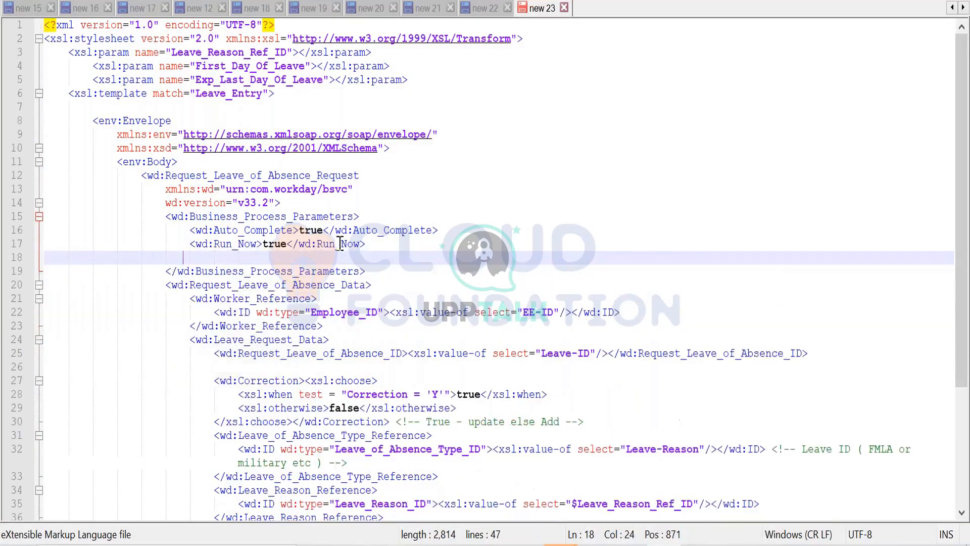
- Replace the EE-ID value-of expression in Worker_Reference's Employee_ID with the placeholder "emp id here"
{"action": "left_click", "coordinate": [256, 272]}
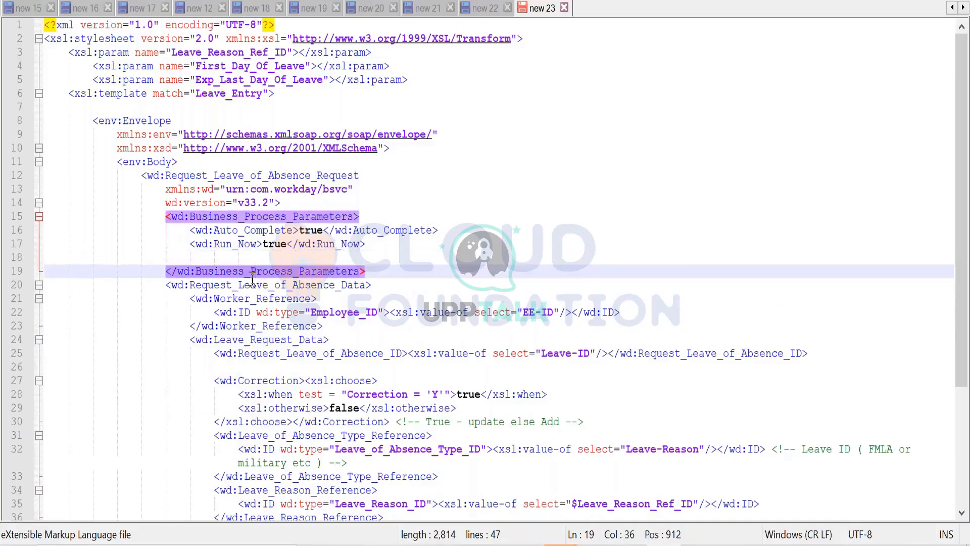
{"action": "left_click", "coordinate": [249, 285]}
{"action": "scroll", "coordinate": [250, 314], "scroll_direction": "down", "scroll_amount": 1}
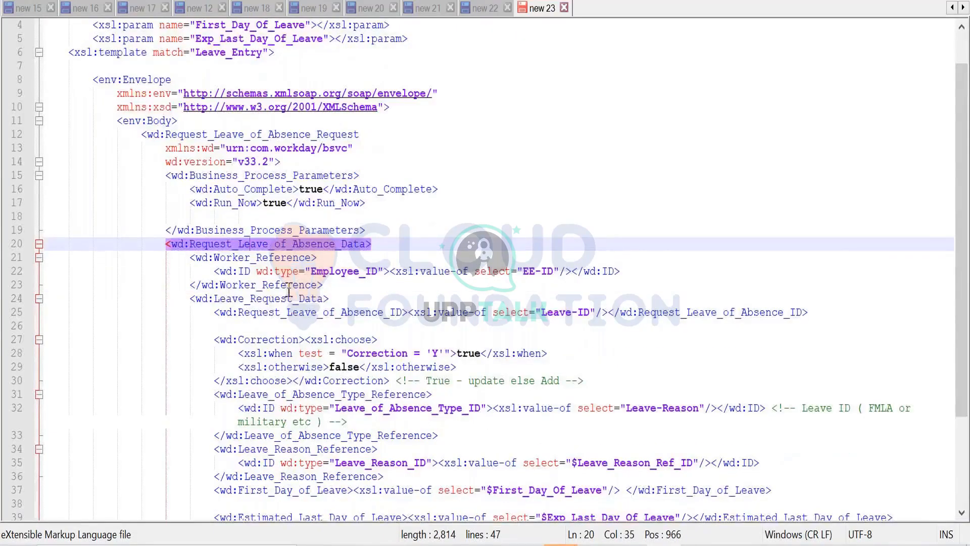
{"action": "scroll", "coordinate": [289, 291], "scroll_direction": "down", "scroll_amount": 1}
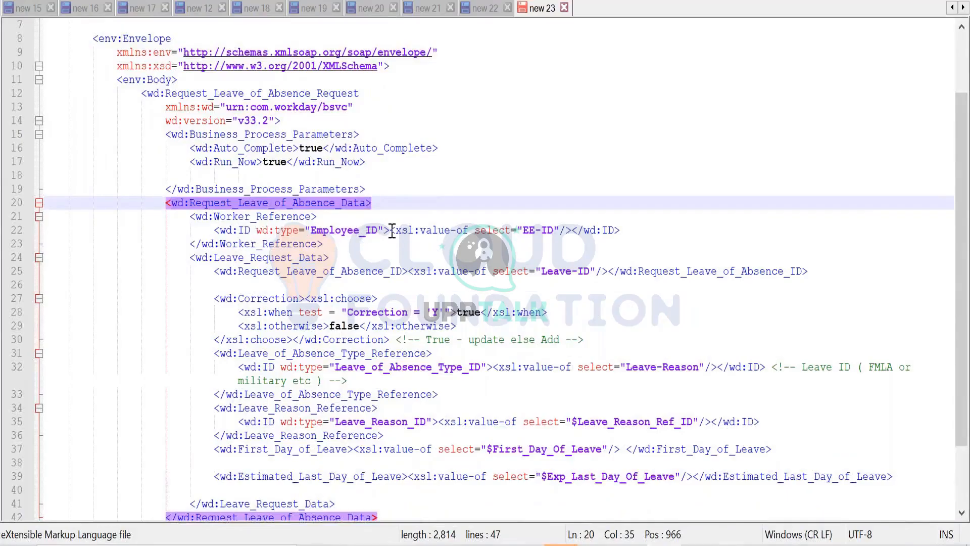
{"action": "left_click_drag", "start_coordinate": [392, 232], "coordinate": [571, 231]}
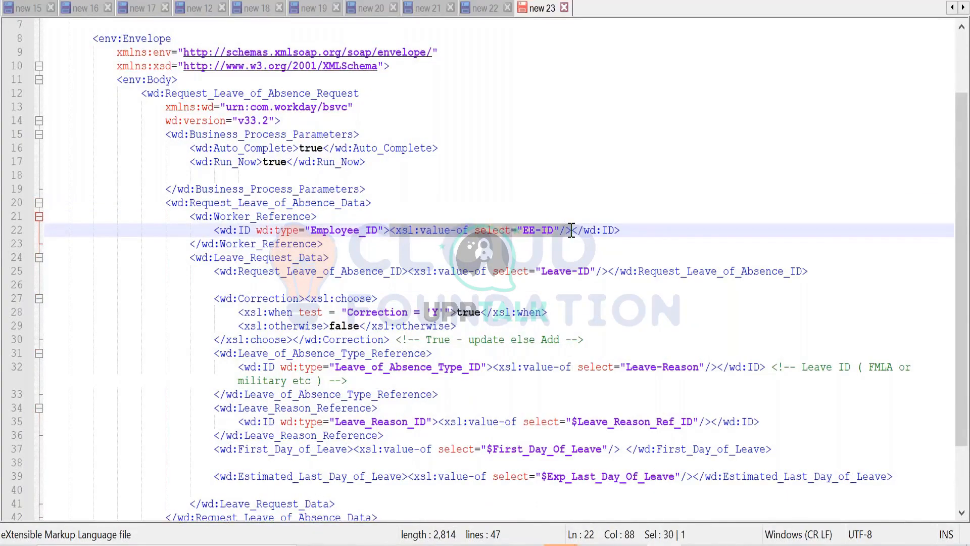
{"action": "key", "text": "Delete"}
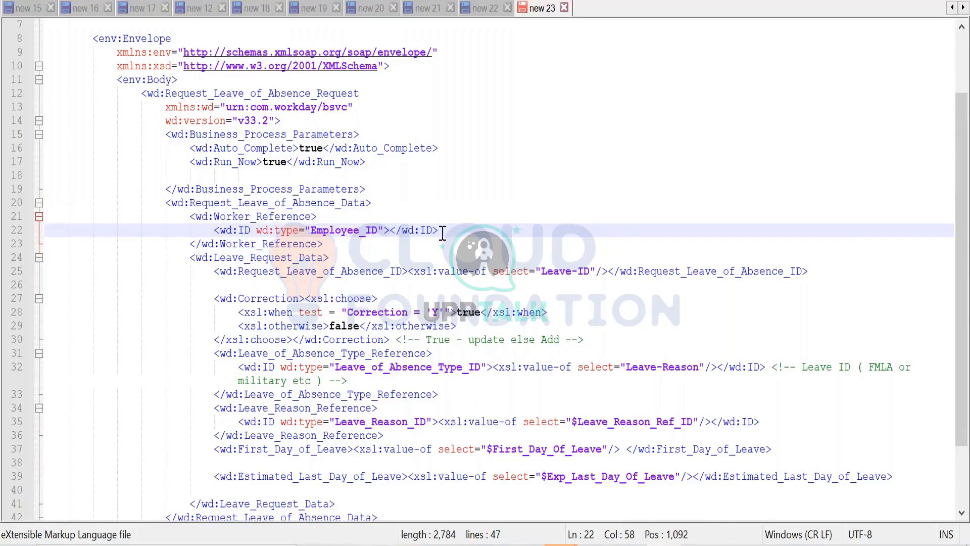
{"action": "type", "text": "rmp id he"}
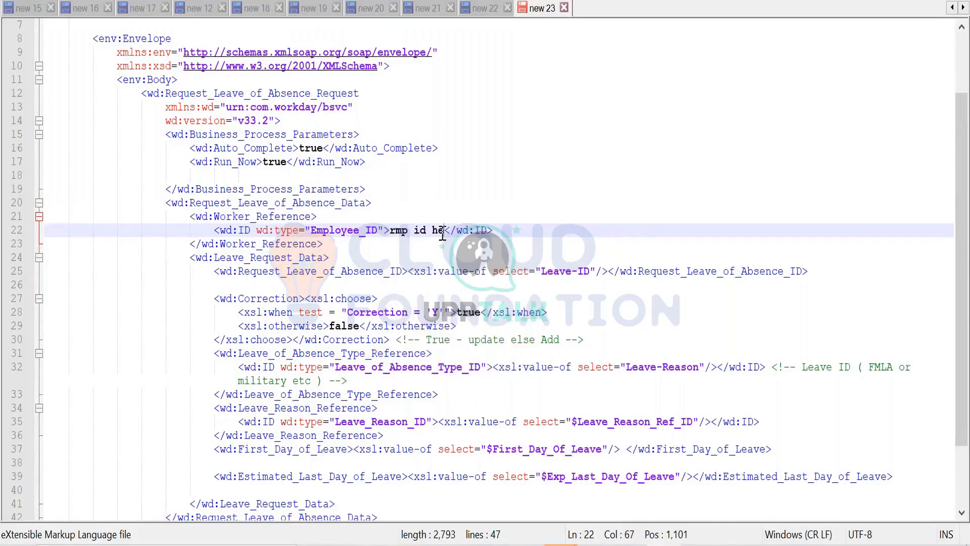
{"action": "type", "text": "re"}
{"action": "double_click", "coordinate": [399, 233]}
{"action": "type", "text": "emp"}
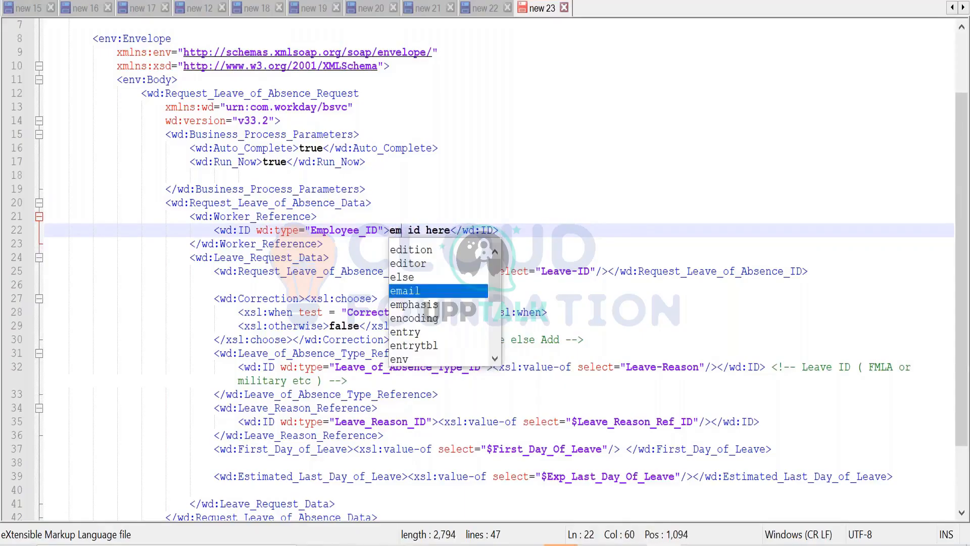
{"action": "left_click", "coordinate": [266, 243]}
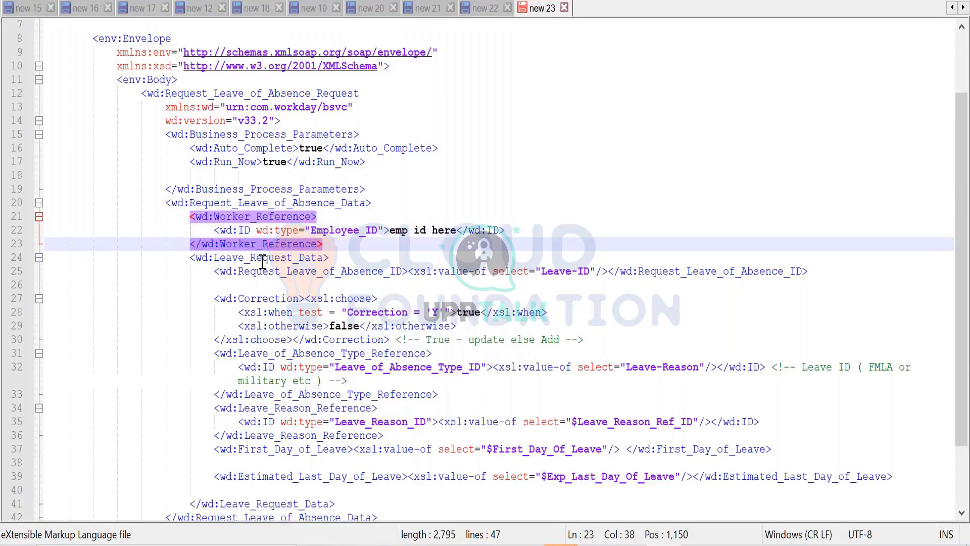
- Replace the Leave-ID value-of expression in Request_Leave_of_Absence_ID with a test leave ID
{"action": "left_click", "coordinate": [262, 258]}
{"action": "scroll", "coordinate": [318, 286], "scroll_direction": "down", "scroll_amount": 2}
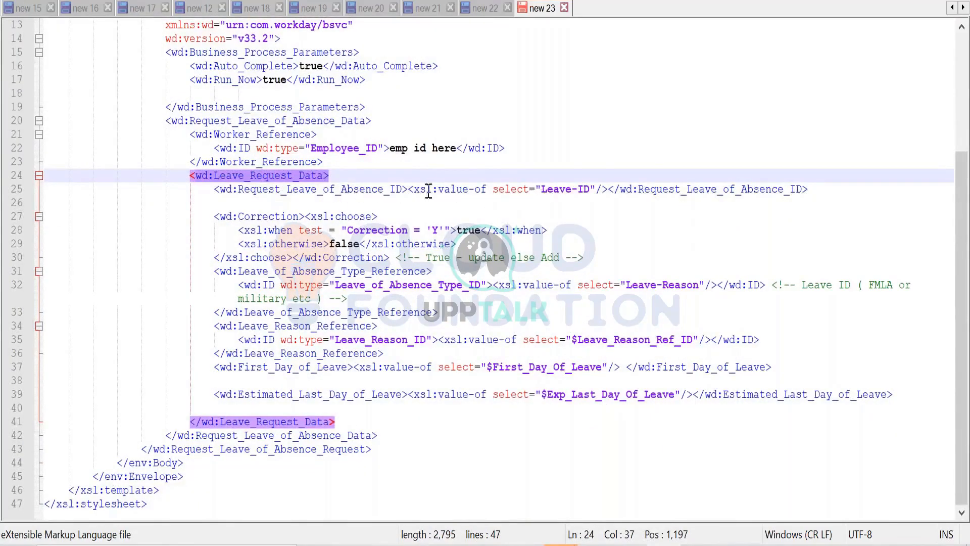
{"action": "left_click_drag", "start_coordinate": [407, 191], "coordinate": [608, 190]}
{"action": "type", "text": "leave id "}
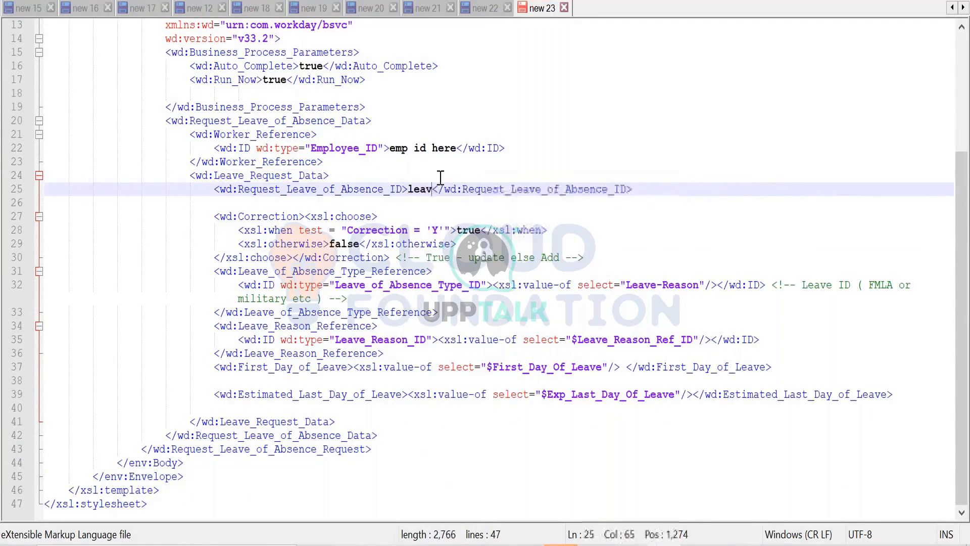
{"action": "type", "text": "here"}
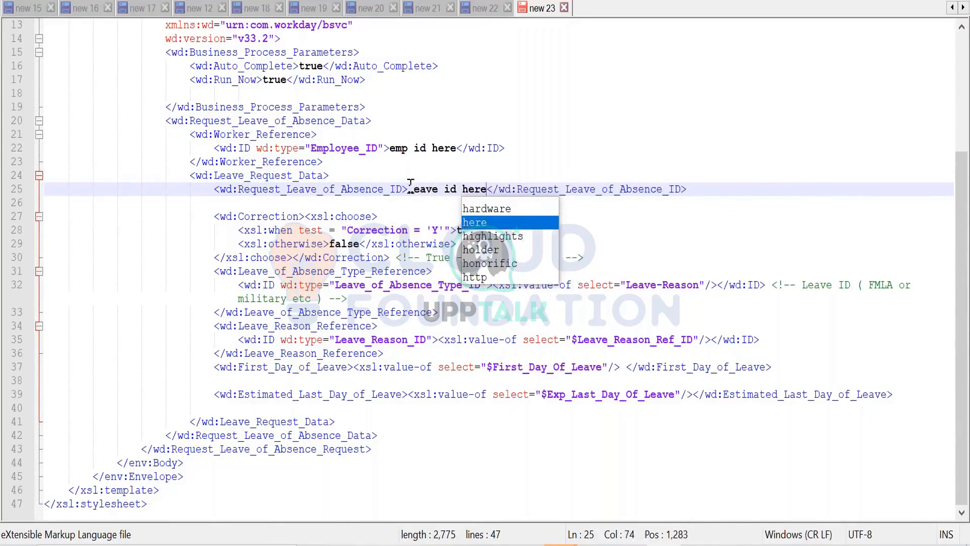
{"action": "left_click_drag", "start_coordinate": [408, 190], "coordinate": [488, 190]}
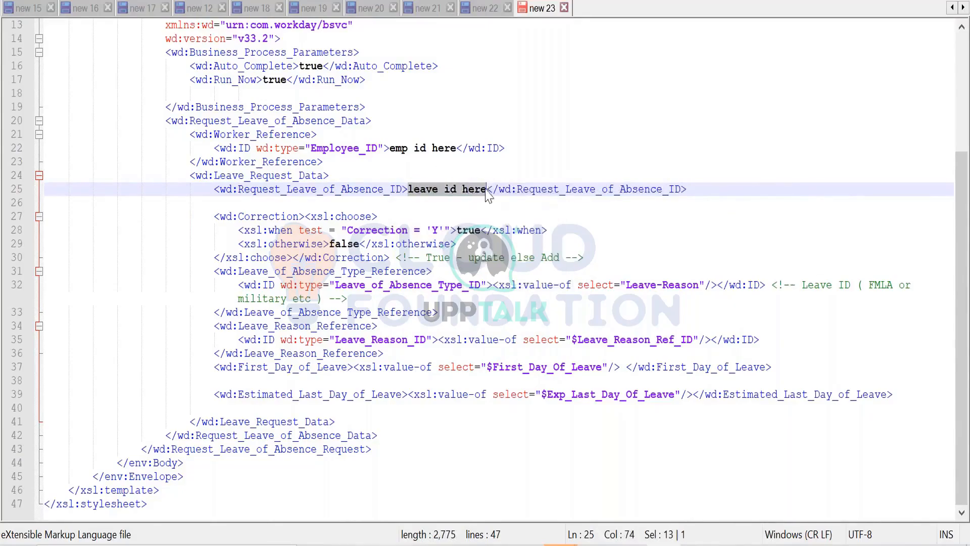
{"action": "type", "text": "venkatTest"}
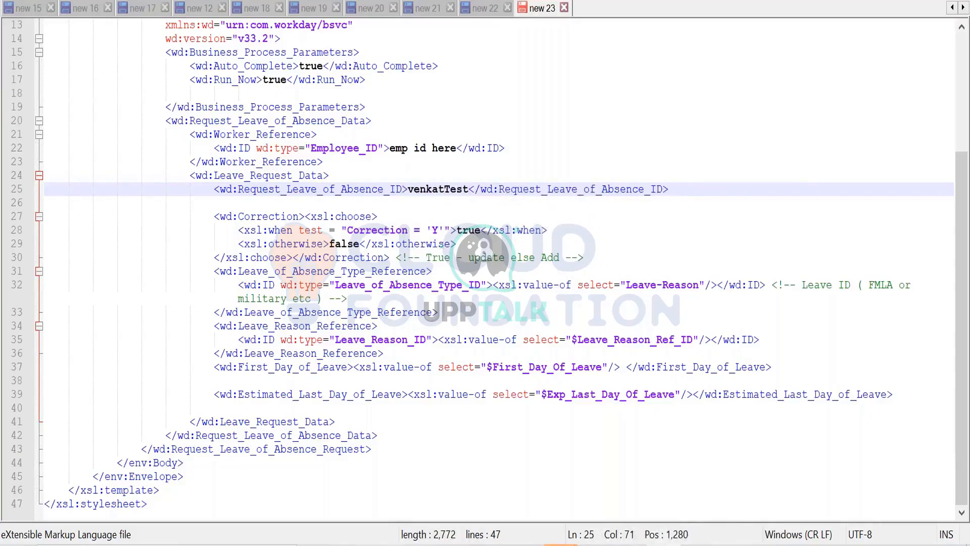
- Delete the whole Correction element, including its xsl:choose logic and trailing comment, from Leave_Request_Data
{"action": "left_click", "coordinate": [256, 214]}
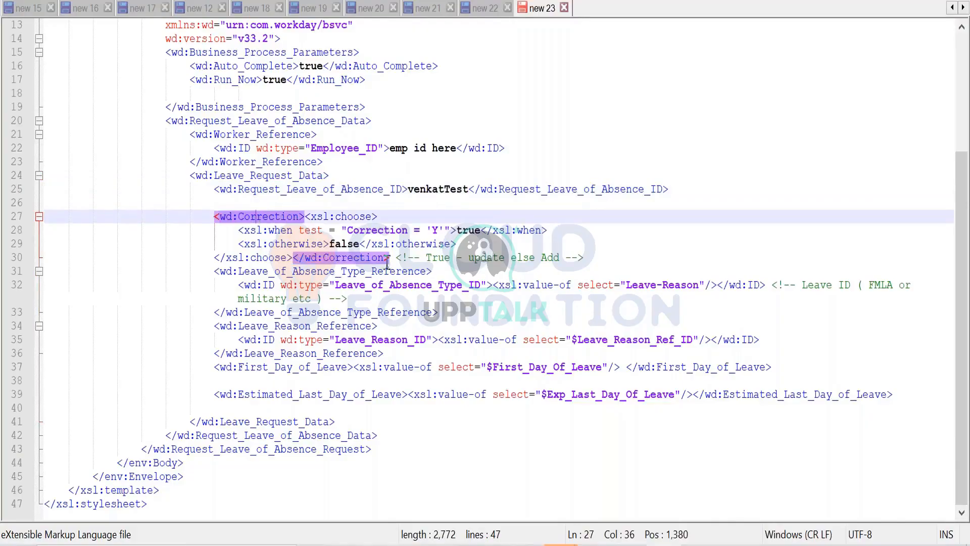
{"action": "left_click_drag", "start_coordinate": [588, 257], "coordinate": [251, 205]}
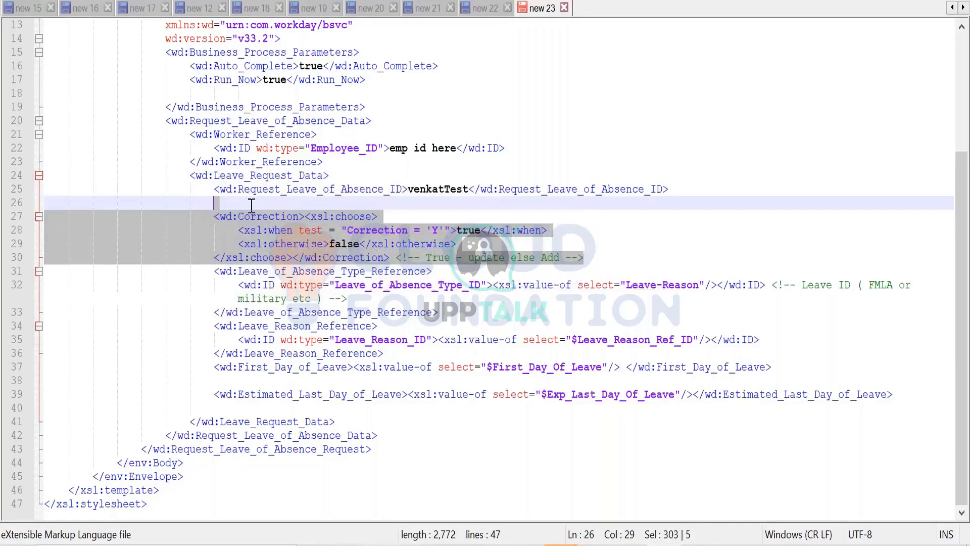
{"action": "key", "text": "Delete"}
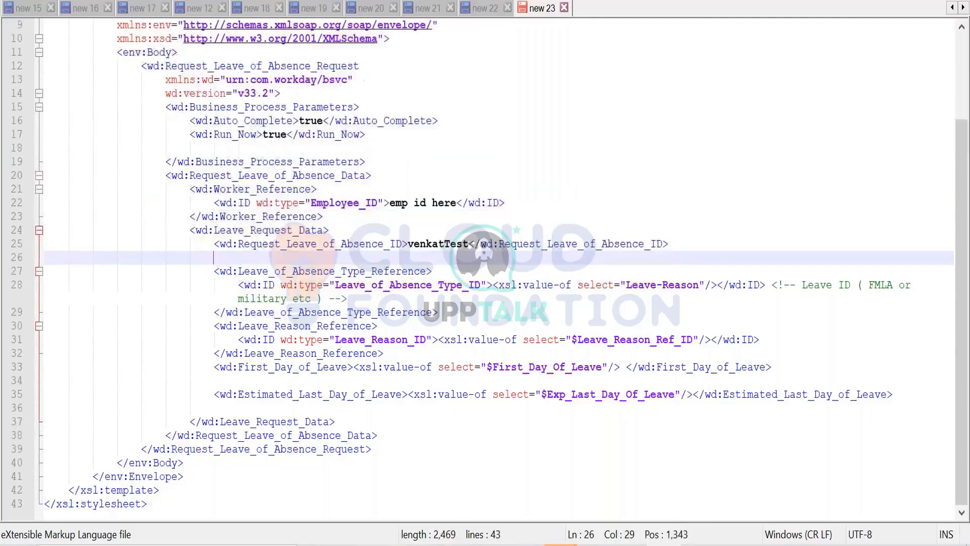
- Replace the Leave-Reason value-of expression in Leave_of_Absence_Type_ID with the placeholder "leave of absence type"
{"action": "left_click", "coordinate": [276, 266]}
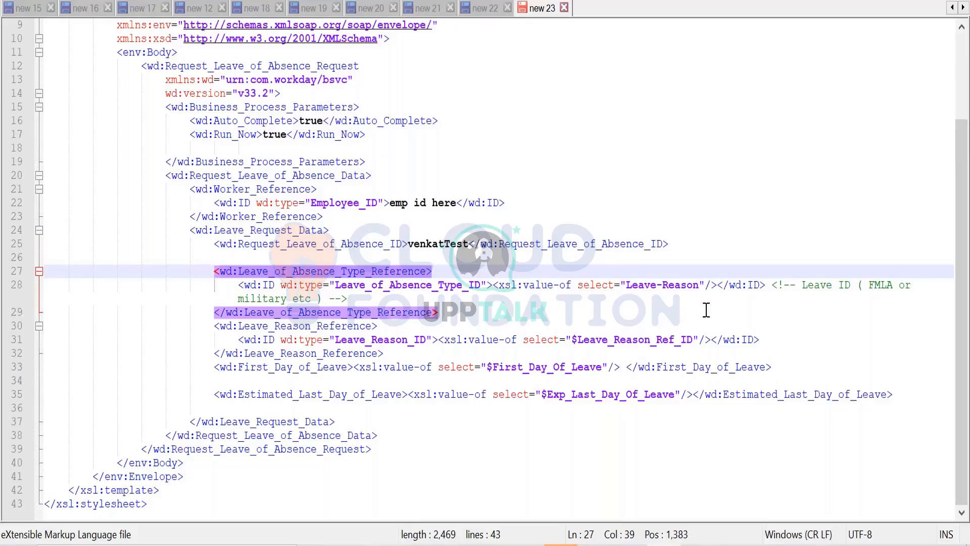
{"action": "left_click_drag", "start_coordinate": [718, 283], "coordinate": [493, 283]}
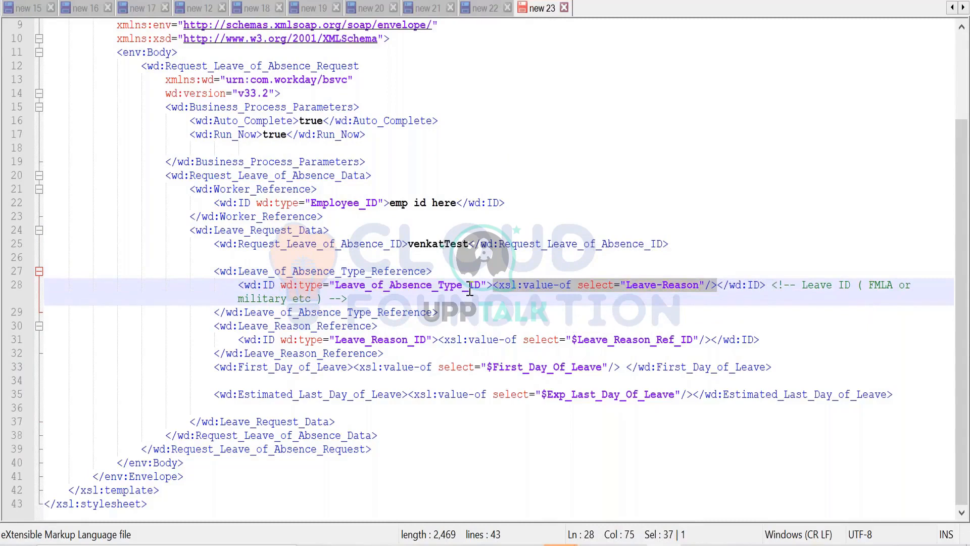
{"action": "type", "text": "leave o"}
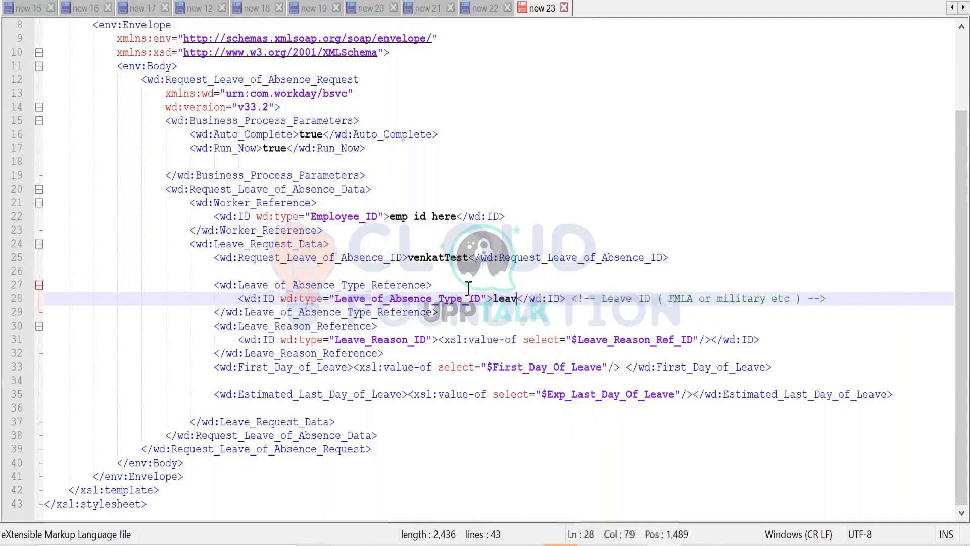
{"action": "type", "text": "f b"}
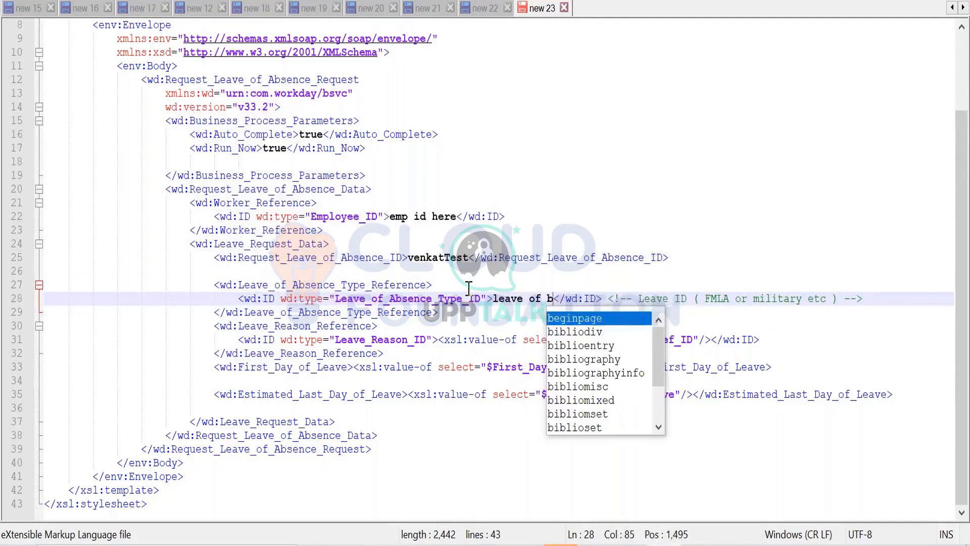
{"action": "key", "text": "BackSpace"}
{"action": "type", "text": "absen"}
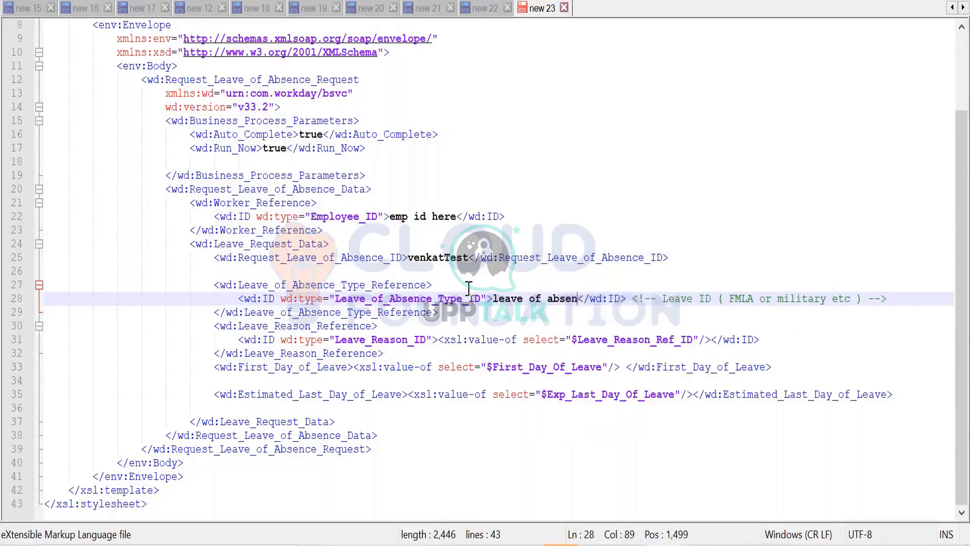
{"action": "type", "text": "ce type"}
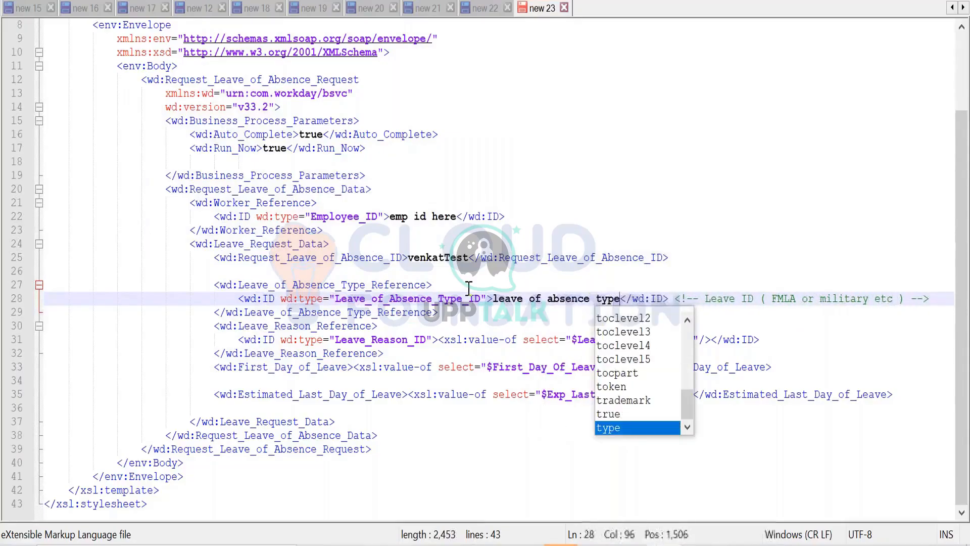
{"action": "left_click", "coordinate": [301, 293]}
{"action": "left_click", "coordinate": [300, 287]}
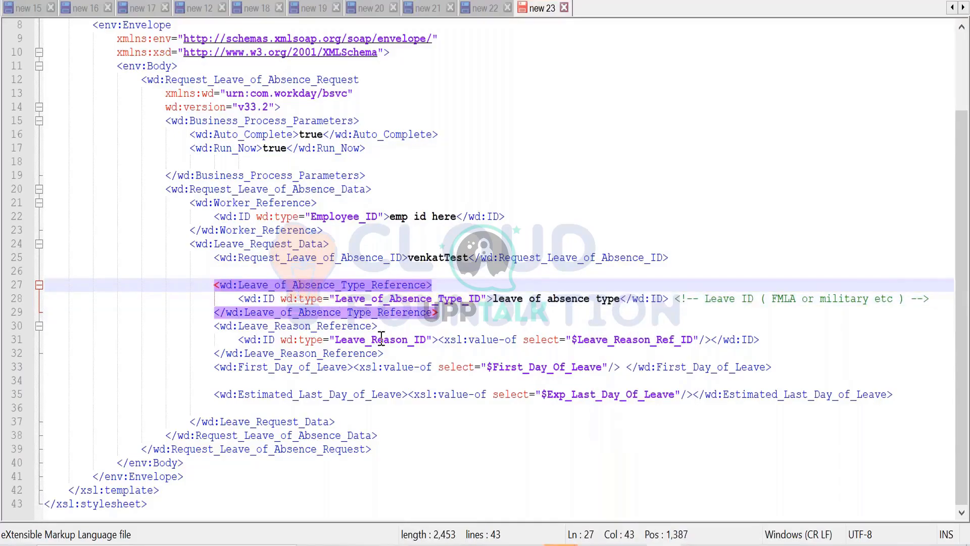
- Replace the Leave_Reason_Ref_ID value-of expression in Leave_Reason_ID with the placeholder "reason reference"
{"action": "left_click", "coordinate": [295, 326]}
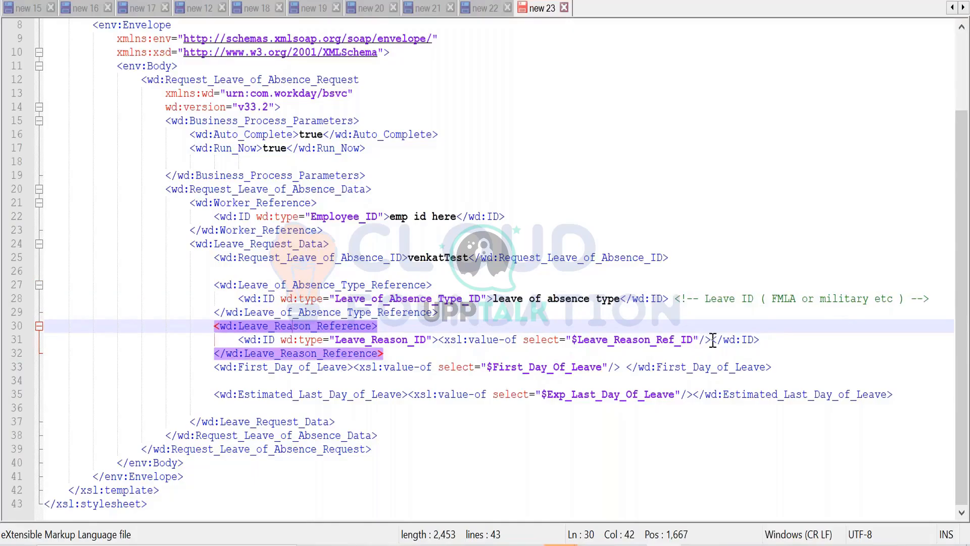
{"action": "left_click_drag", "start_coordinate": [712, 340], "coordinate": [438, 339]}
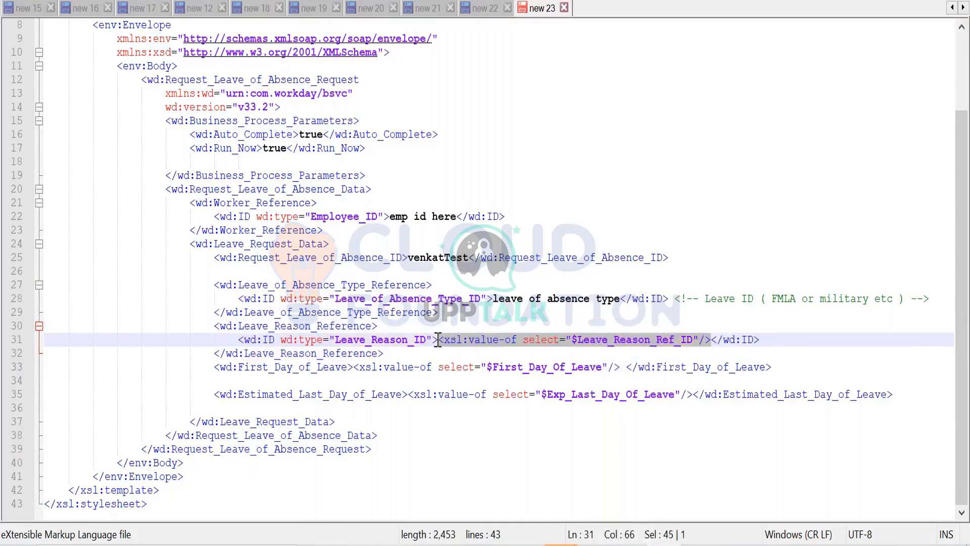
{"action": "type", "text": "reason ref"}
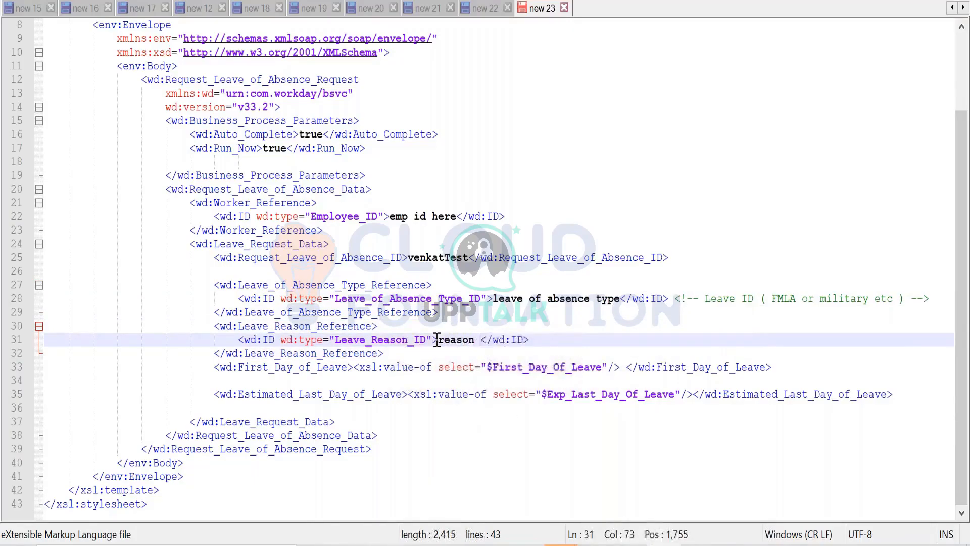
{"action": "type", "text": "erence"}
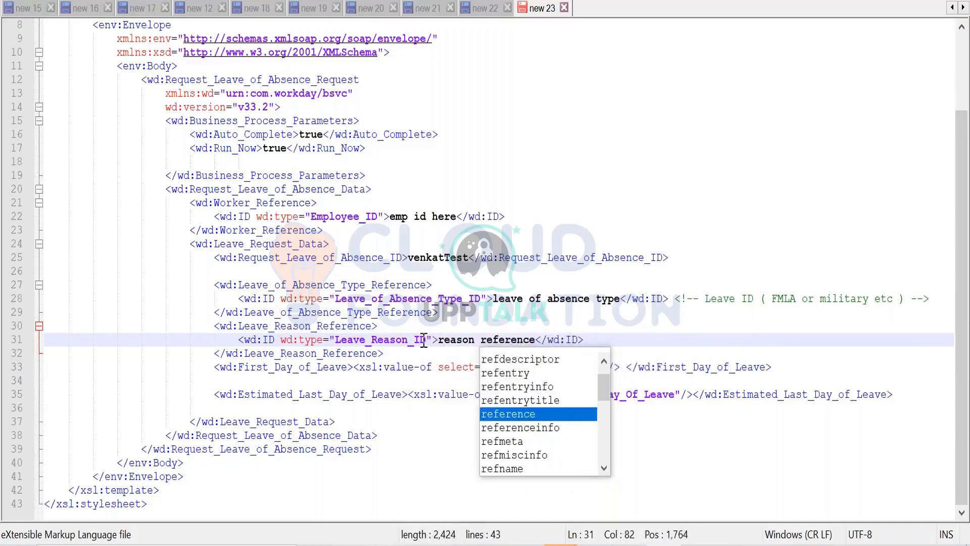
{"action": "left_click", "coordinate": [372, 343]}
- Replace the value-of expression in First_Day_of_Leave with the date 2020-12-03
{"action": "left_click", "coordinate": [317, 366]}
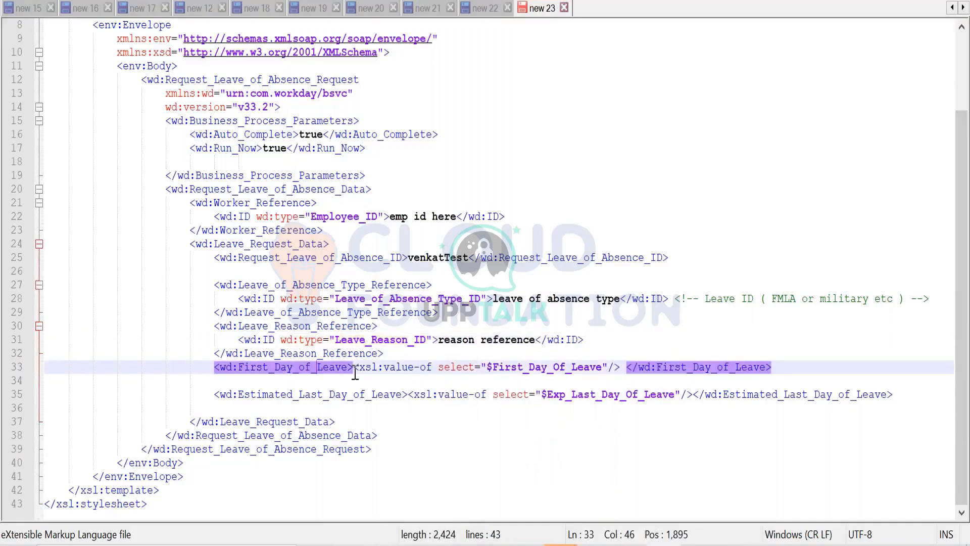
{"action": "left_click", "coordinate": [625, 368]}
{"action": "left_click_drag", "start_coordinate": [624, 368], "coordinate": [354, 368]}
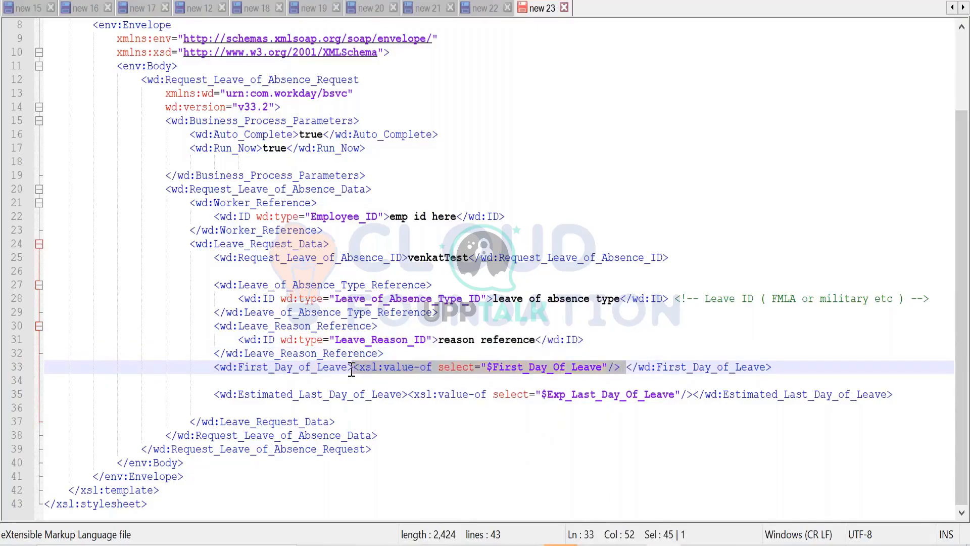
{"action": "type", "text": "2020"}
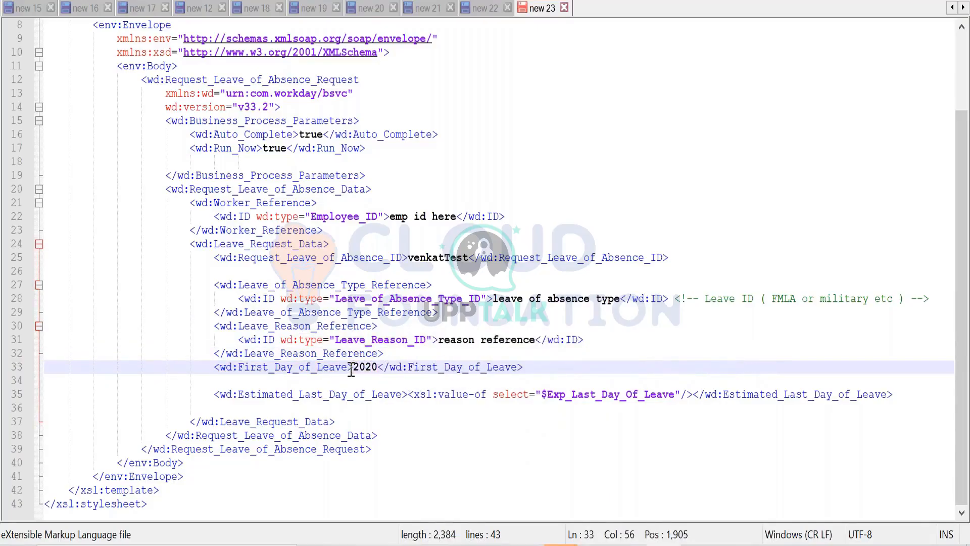
{"action": "type", "text": "-12-"}
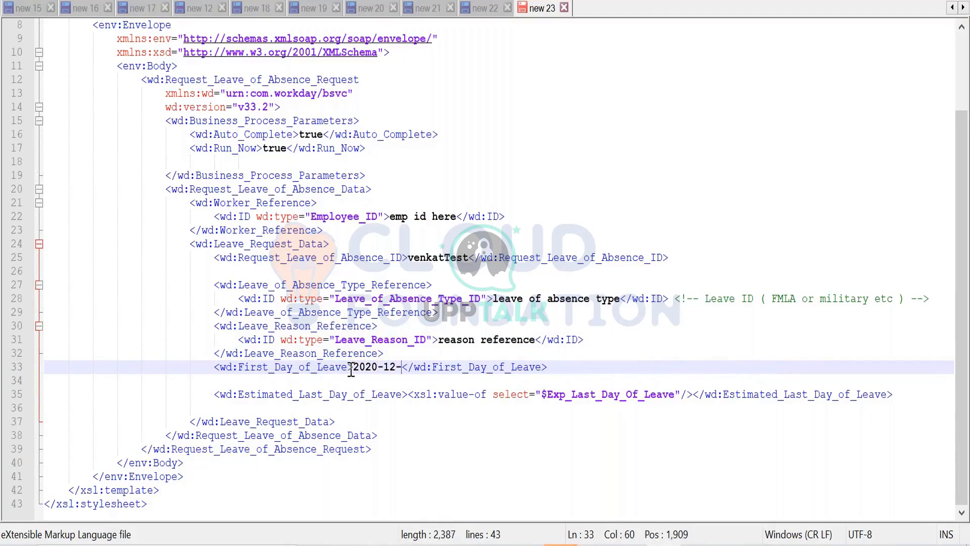
{"action": "type", "text": "03"}
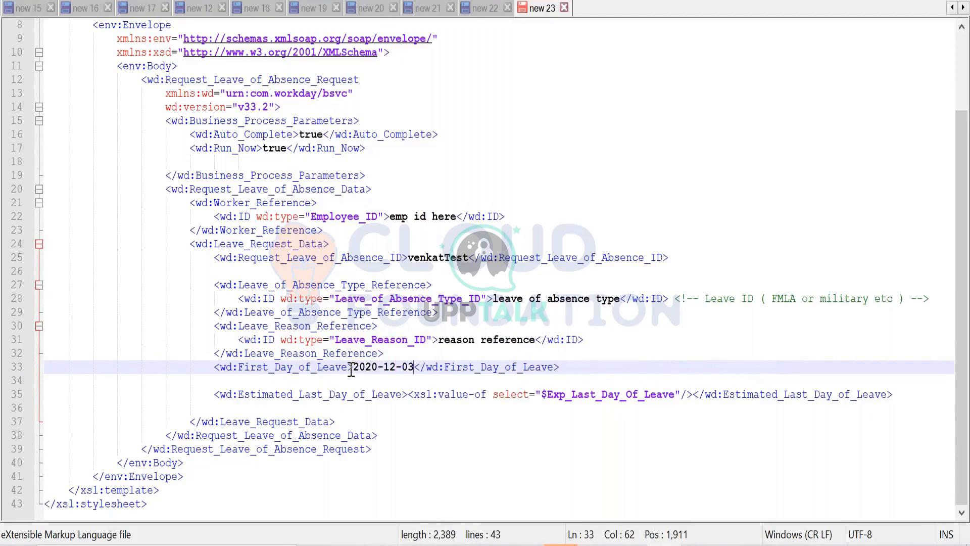
- Replace the value-of expression in Estimated_Last_Day_of_Leave with the date 2020-12-10
{"action": "left_click", "coordinate": [324, 394]}
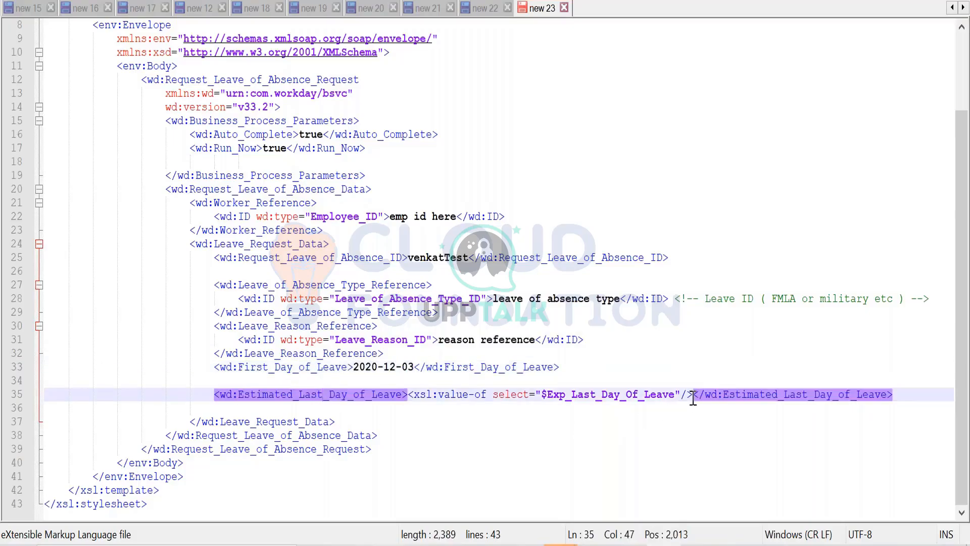
{"action": "left_click_drag", "start_coordinate": [692, 396], "coordinate": [409, 394]}
{"action": "key", "text": "BackSpace"}
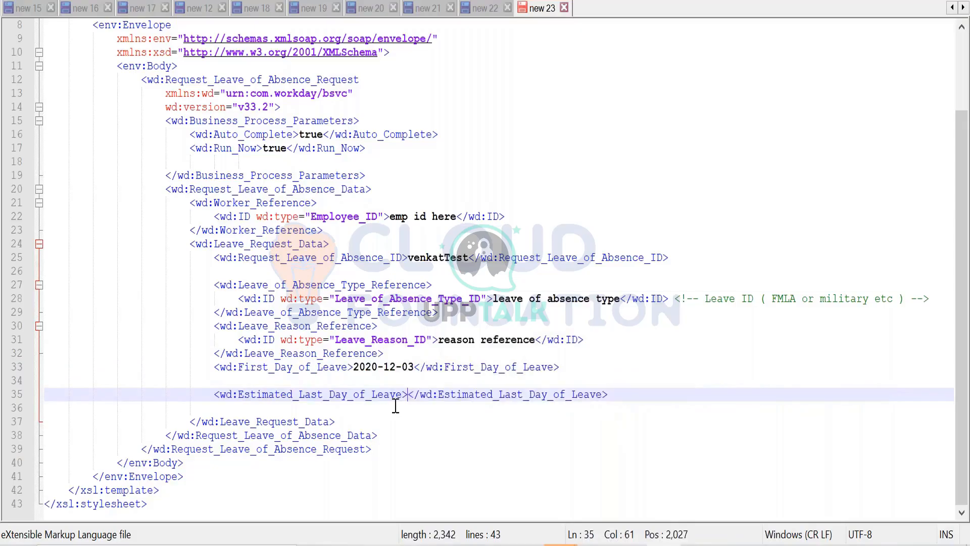
{"action": "type", "text": "2020"}
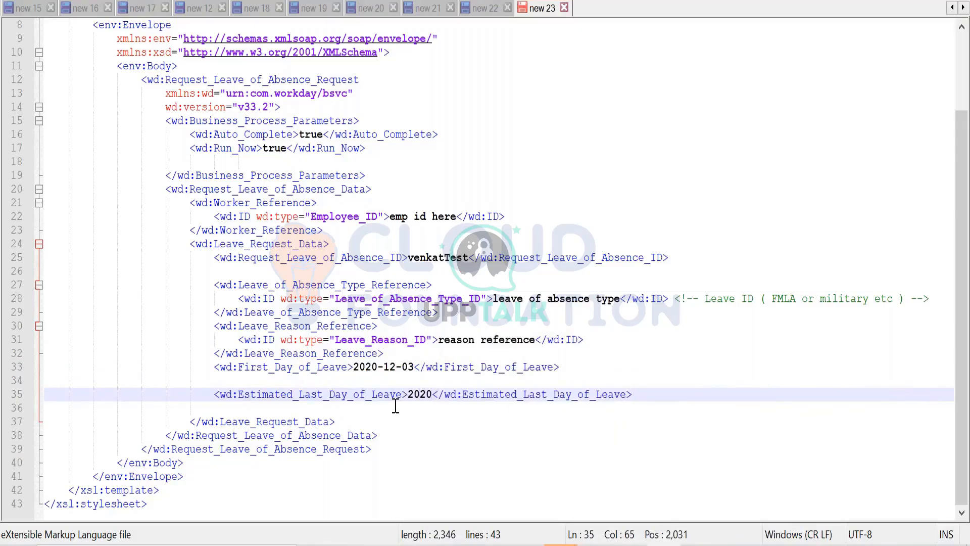
{"action": "type", "text": "-12"}
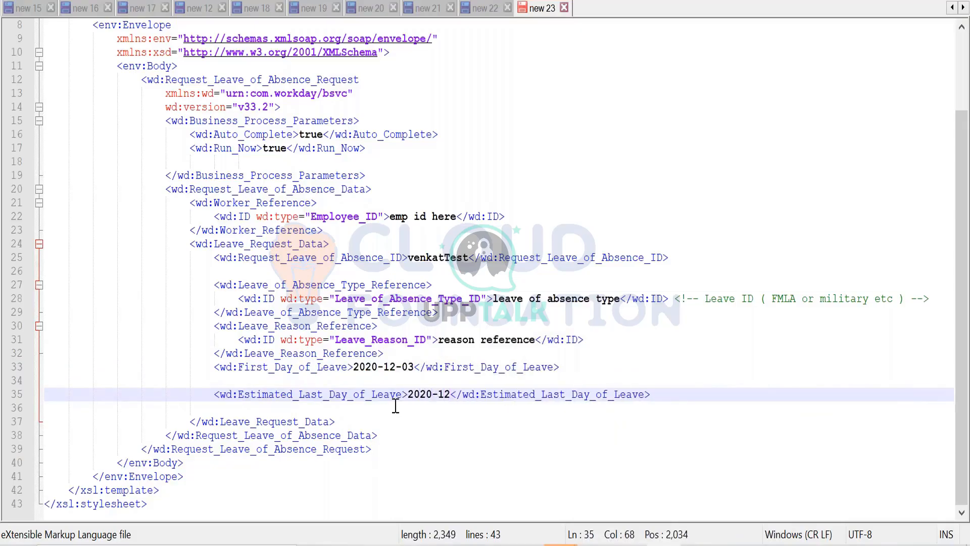
{"action": "type", "text": "-10"}
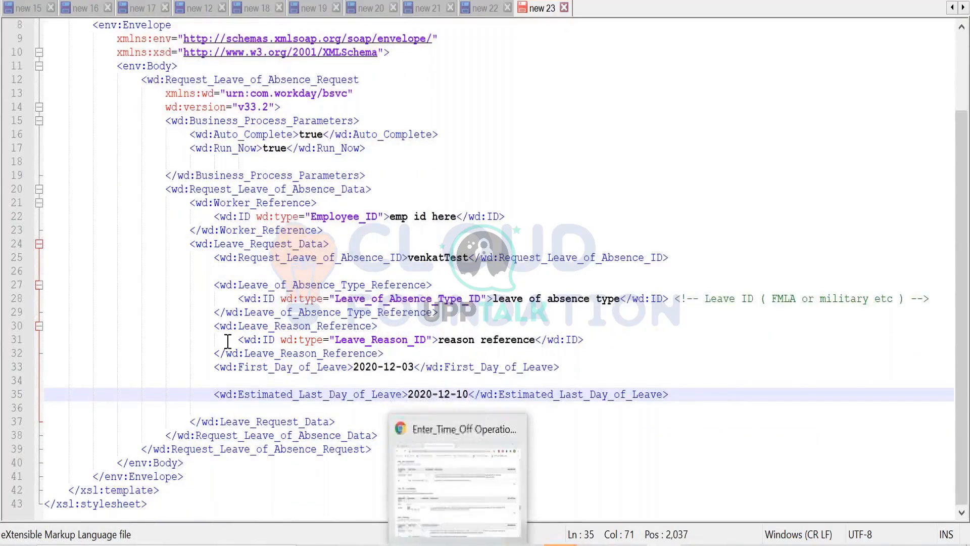
- Switch to Workday in the browser and view the error details on the worker's Enter Time Off page
{"action": "key", "text": "alt+Tab"}
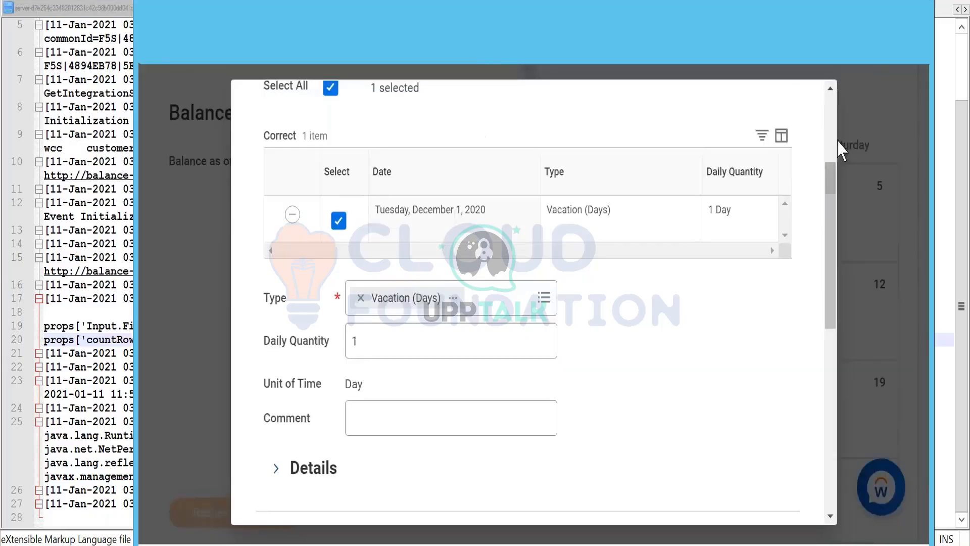
{"action": "scroll", "coordinate": [813, 166], "scroll_direction": "up", "scroll_amount": 3}
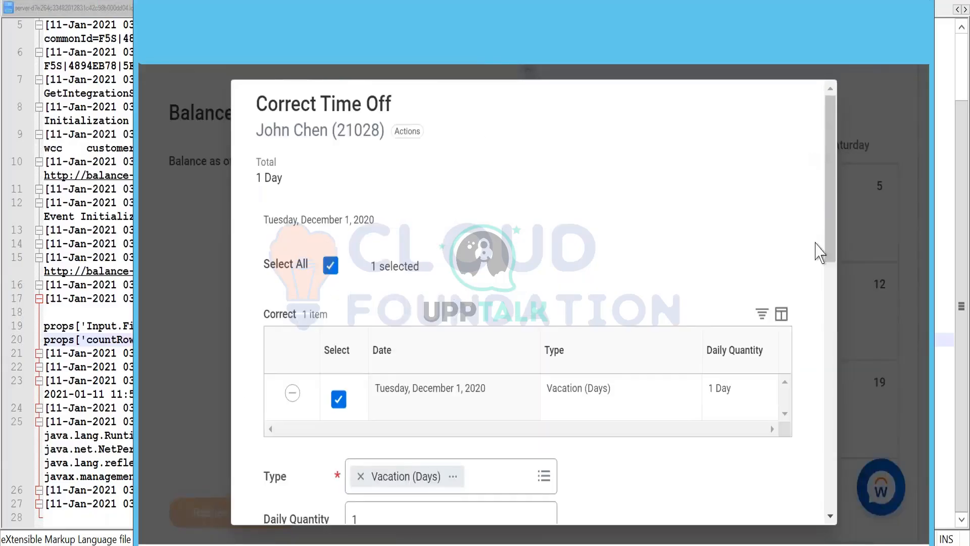
{"action": "scroll", "coordinate": [818, 251], "scroll_direction": "down", "scroll_amount": 10}
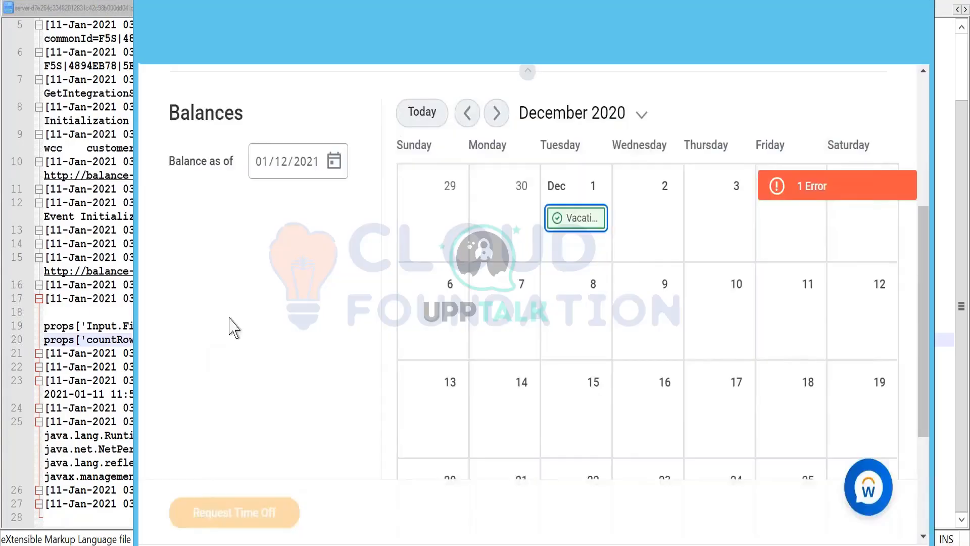
{"action": "scroll", "coordinate": [298, 308], "scroll_direction": "up", "scroll_amount": 5}
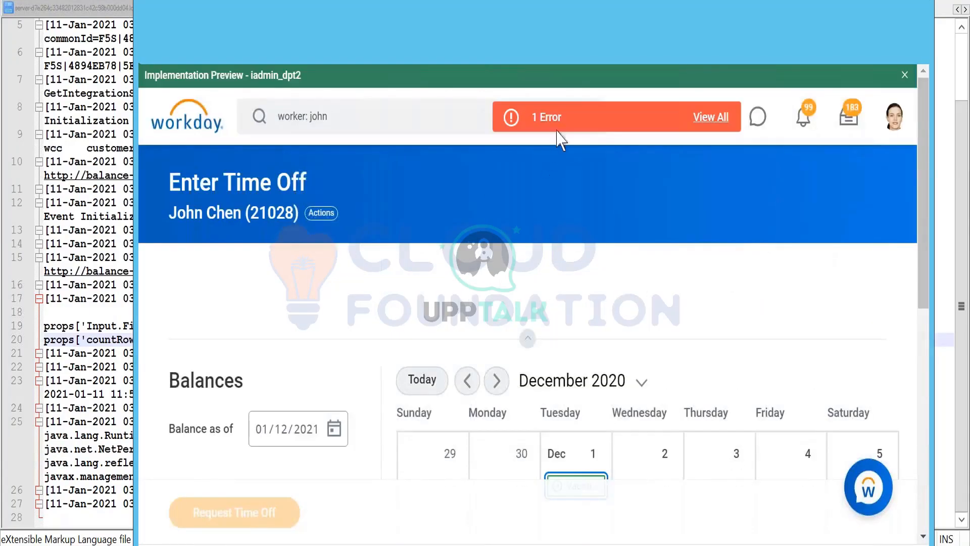
{"action": "left_click", "coordinate": [558, 121]}
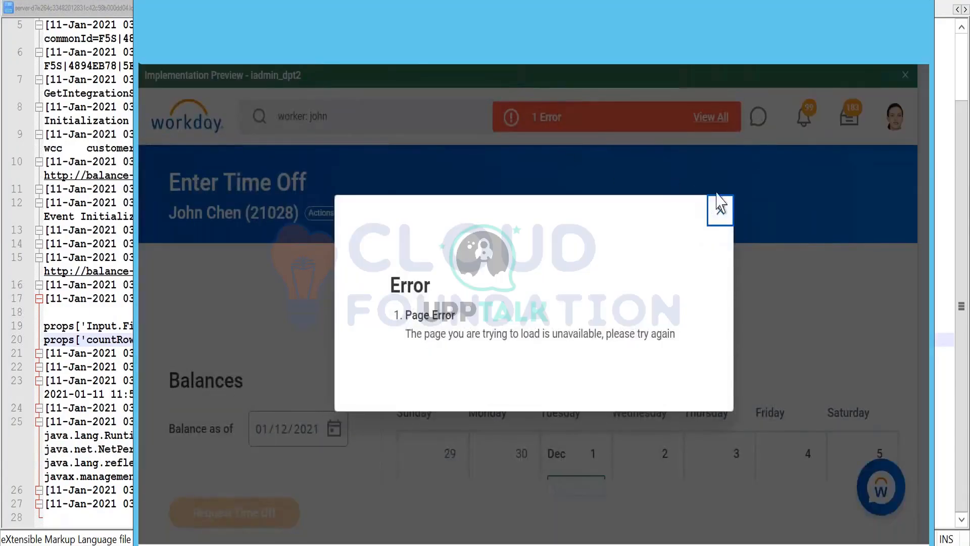
{"action": "left_click", "coordinate": [451, 315]}
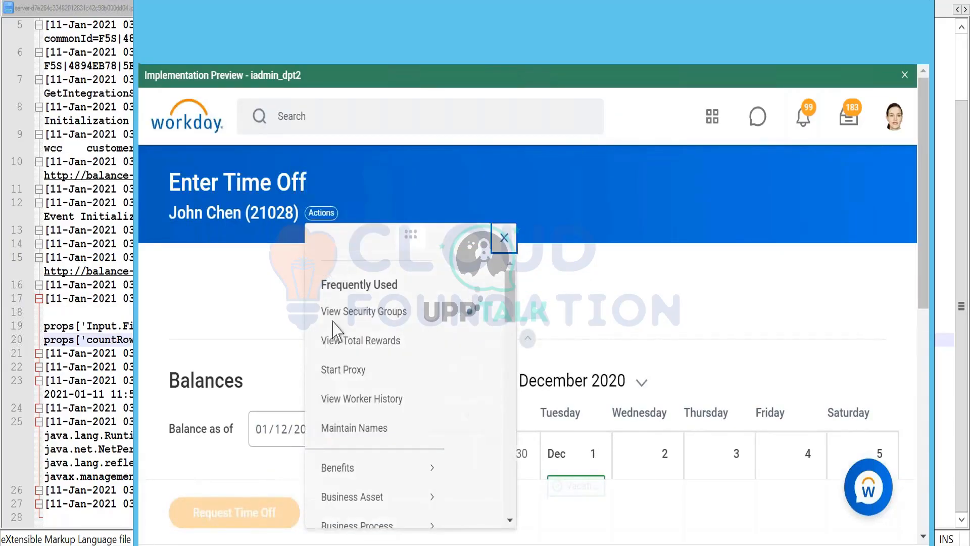
- Start the Place Worker On Leave task for the worker from the Time and Leave related actions
{"action": "scroll", "coordinate": [338, 340], "scroll_direction": "down", "scroll_amount": 5}
{"action": "scroll", "coordinate": [359, 384], "scroll_direction": "down", "scroll_amount": 4}
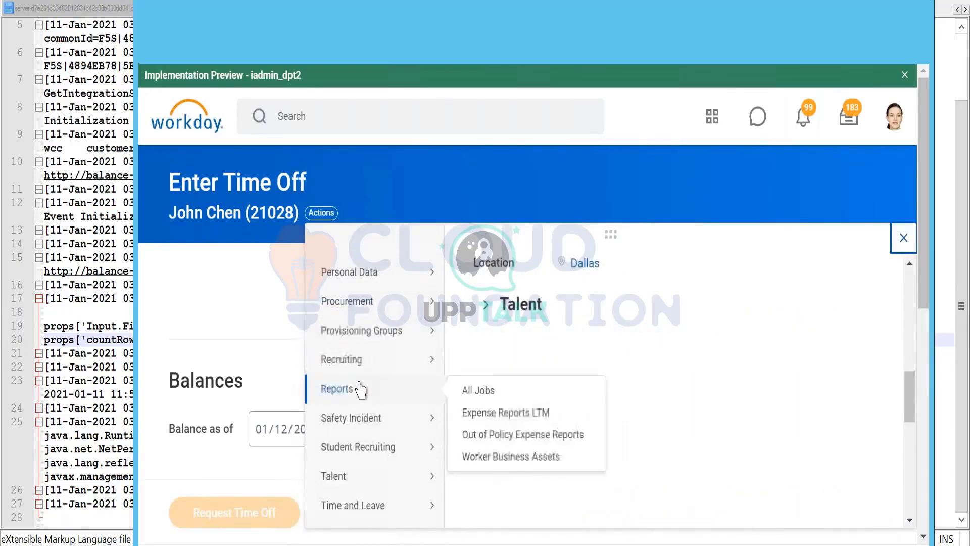
{"action": "scroll", "coordinate": [364, 399], "scroll_direction": "down", "scroll_amount": 2}
{"action": "mouse_move", "coordinate": [371, 415]}
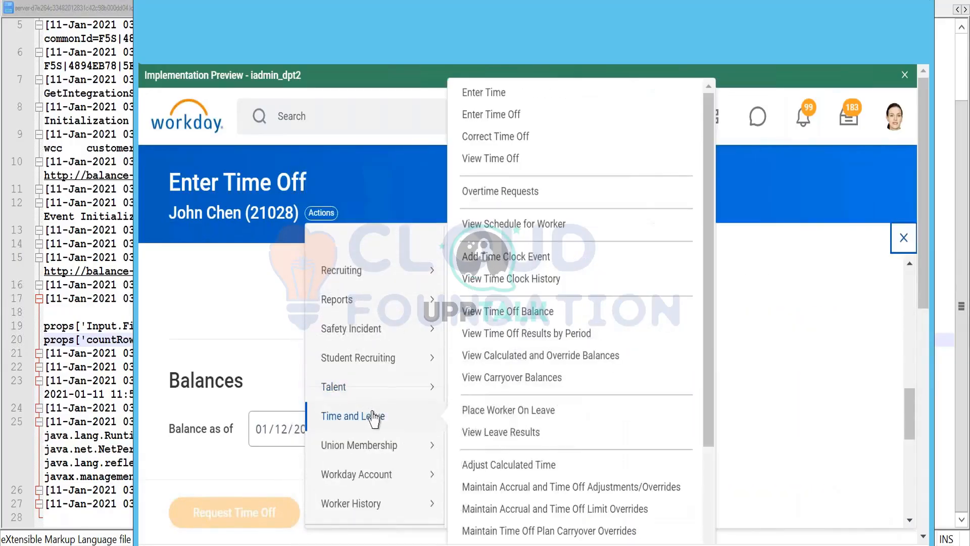
{"action": "left_click", "coordinate": [538, 415]}
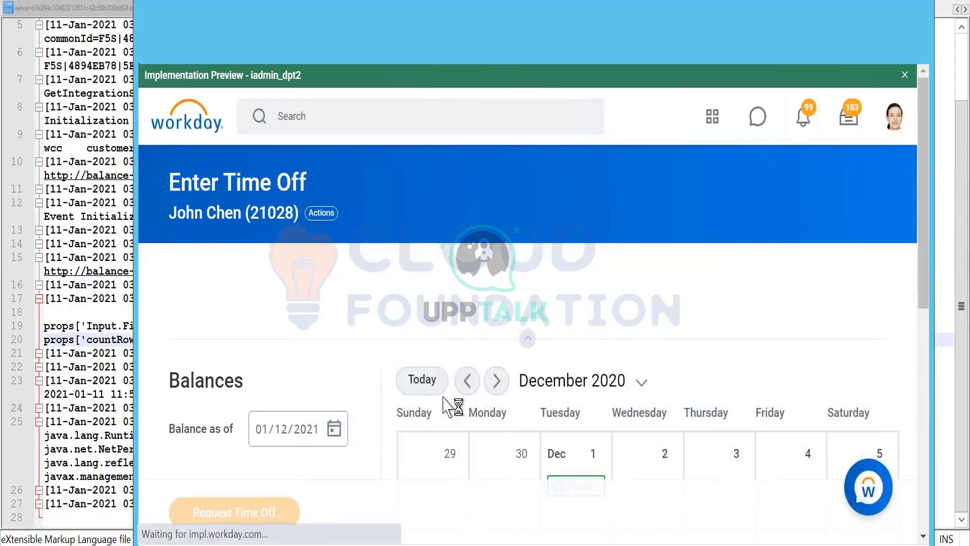
- Set the First Day of Leave to 11/03/2020 in the leave request form
{"action": "scroll", "coordinate": [494, 301], "scroll_direction": "down", "scroll_amount": 1}
{"action": "scroll", "coordinate": [408, 225], "scroll_direction": "down", "scroll_amount": 2}
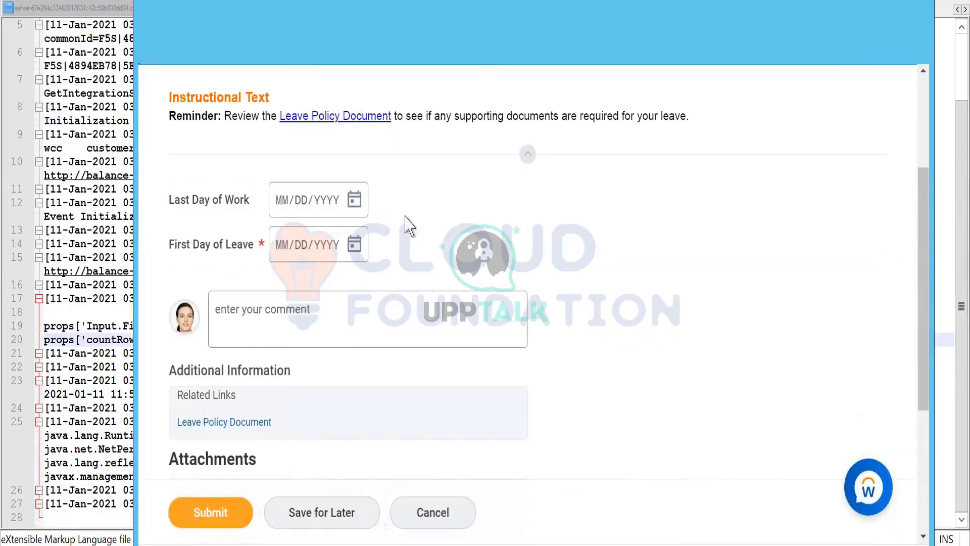
{"action": "scroll", "coordinate": [398, 206], "scroll_direction": "down", "scroll_amount": 2}
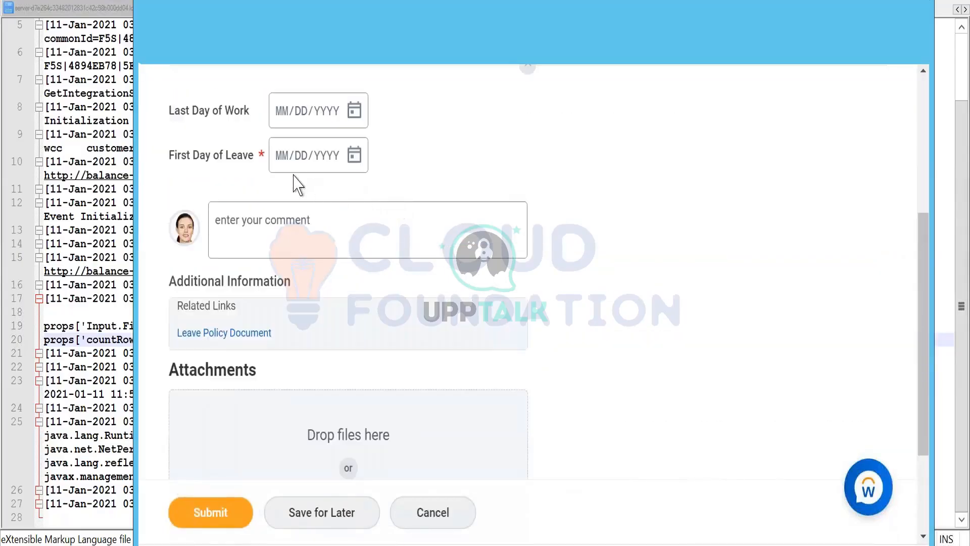
{"action": "scroll", "coordinate": [297, 184], "scroll_direction": "down", "scroll_amount": 2}
{"action": "scroll", "coordinate": [297, 184], "scroll_direction": "up", "scroll_amount": 2}
{"action": "left_click", "coordinate": [283, 160]}
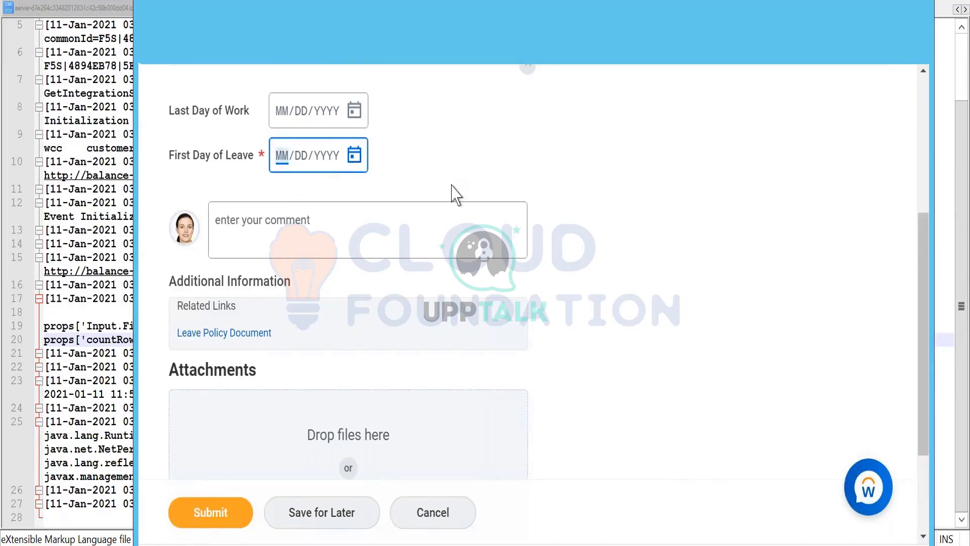
{"action": "type", "text": "1"}
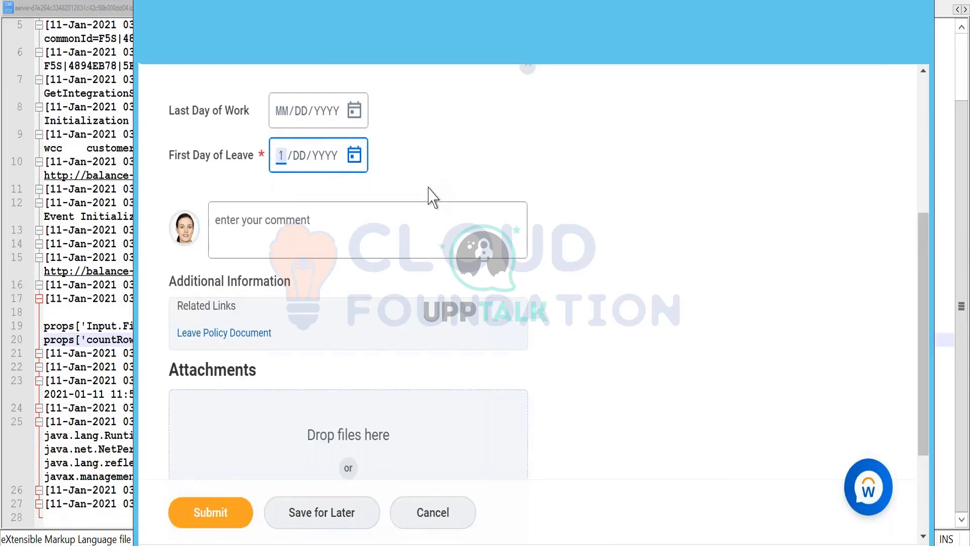
{"action": "type", "text": "1/02/2"}
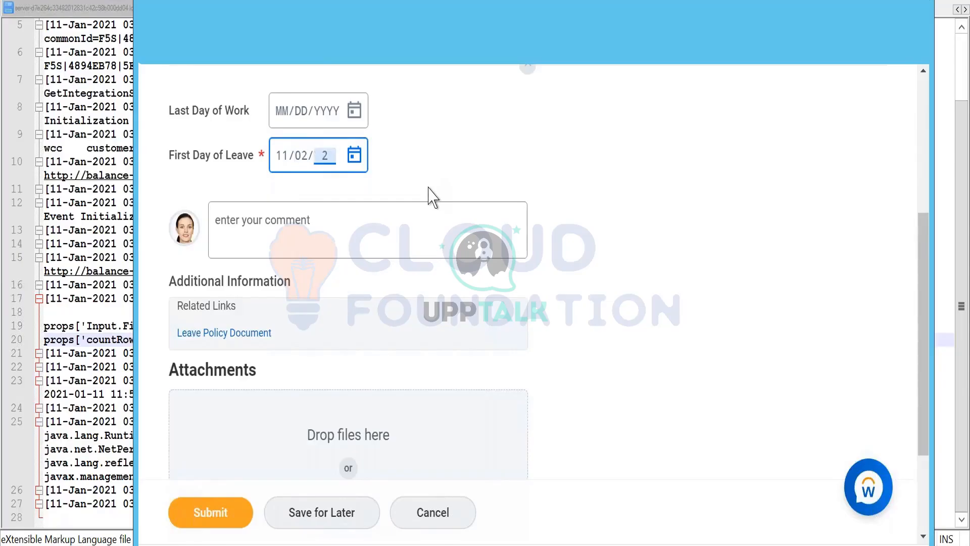
{"action": "key", "text": "Left"}
{"action": "key", "text": "Left"}
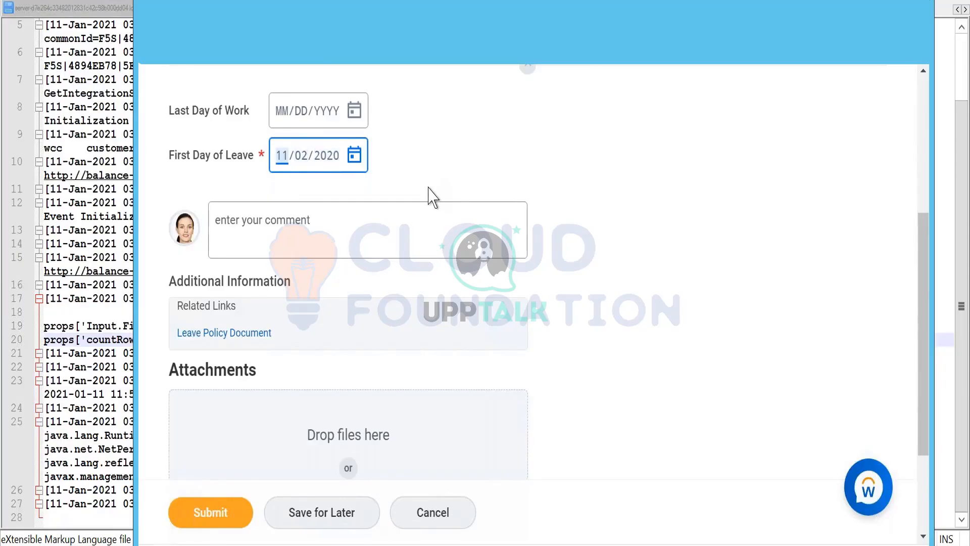
{"action": "key", "text": "Right"}
{"action": "type", "text": "03"}
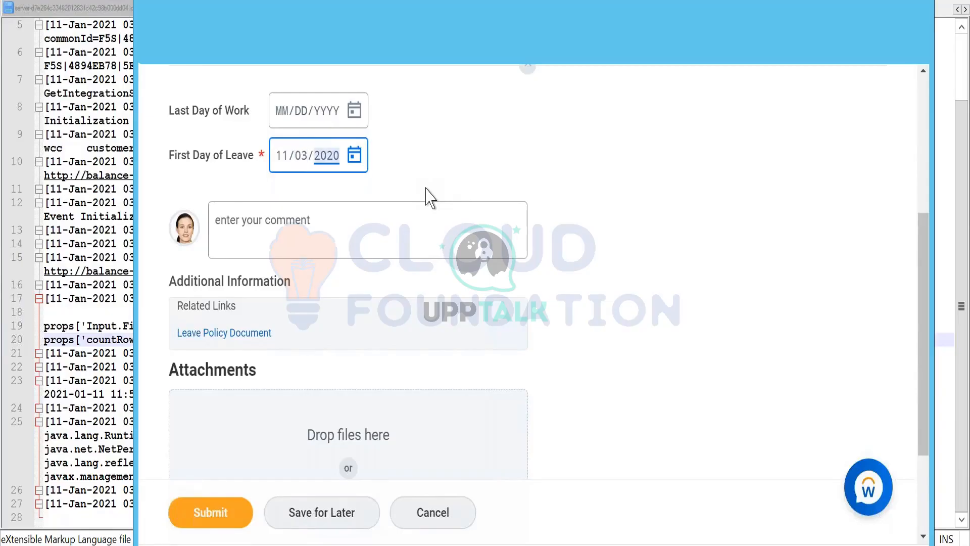
- Enter "asdf" as the comment on the leave request
{"action": "scroll", "coordinate": [611, 293], "scroll_direction": "down", "scroll_amount": 2}
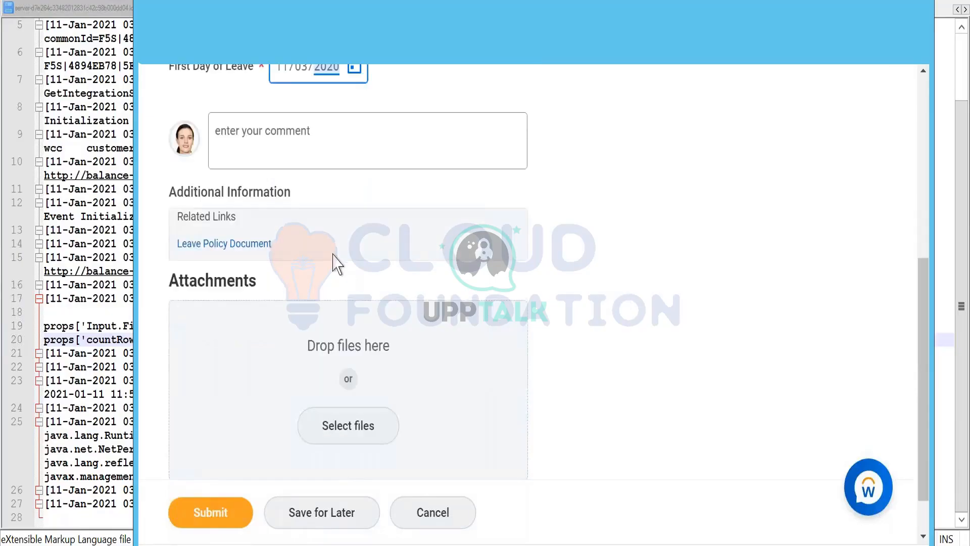
{"action": "scroll", "coordinate": [334, 265], "scroll_direction": "down", "scroll_amount": 1}
{"action": "scroll", "coordinate": [333, 253], "scroll_direction": "up", "scroll_amount": 3}
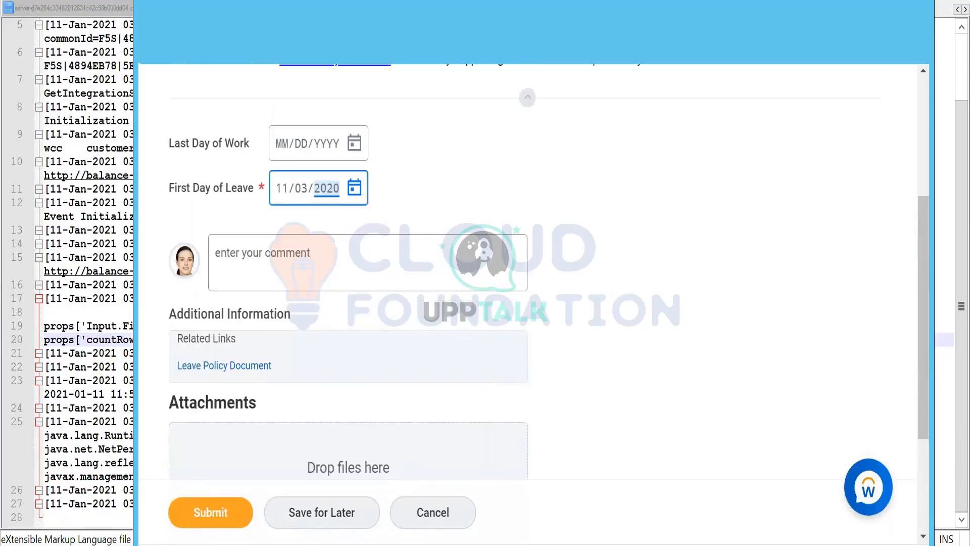
{"action": "left_click", "coordinate": [296, 244]}
{"action": "type", "text": "asdf"}
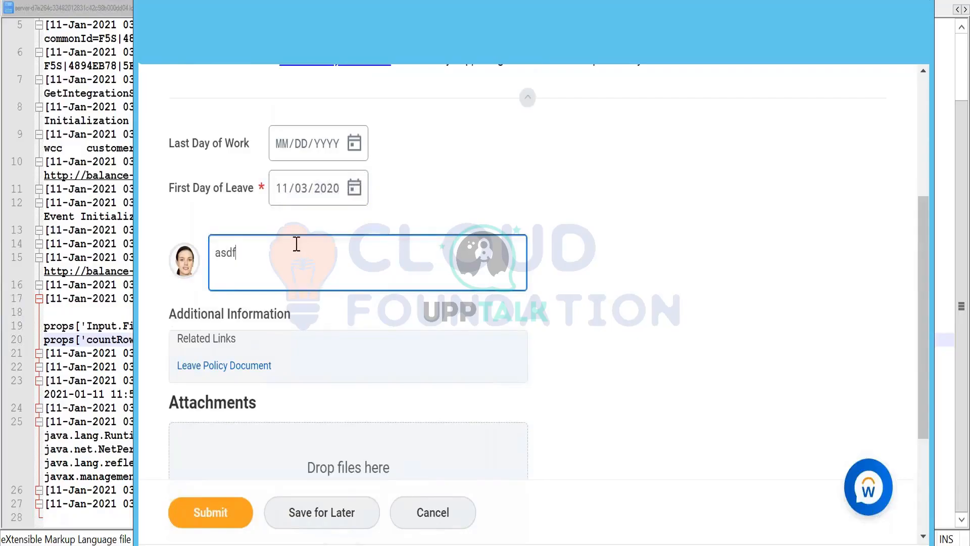
- Set the Leave Type to Medical Leave > Medical Reasons and open that leave type's details separately
{"action": "scroll", "coordinate": [297, 248], "scroll_direction": "down", "scroll_amount": 3}
{"action": "scroll", "coordinate": [293, 268], "scroll_direction": "up", "scroll_amount": 3}
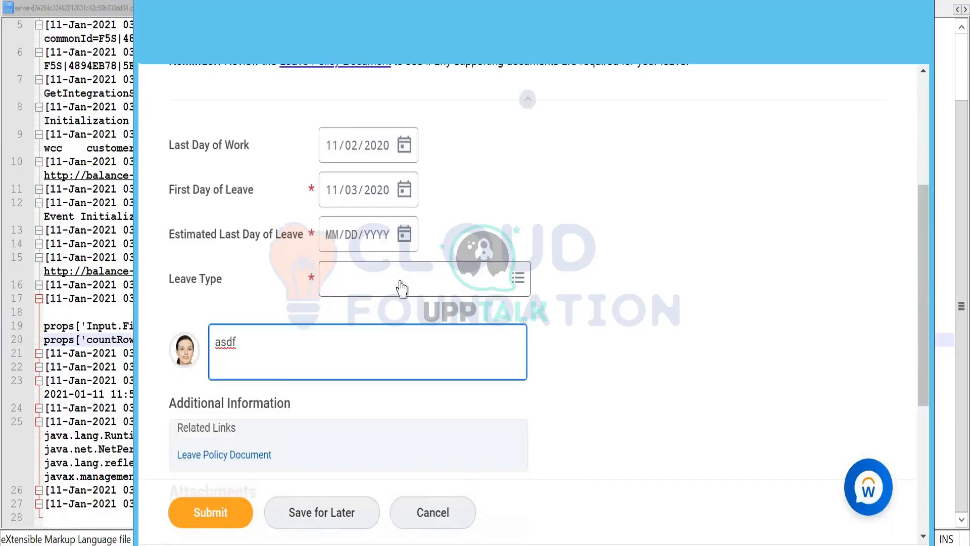
{"action": "left_click", "coordinate": [402, 289]}
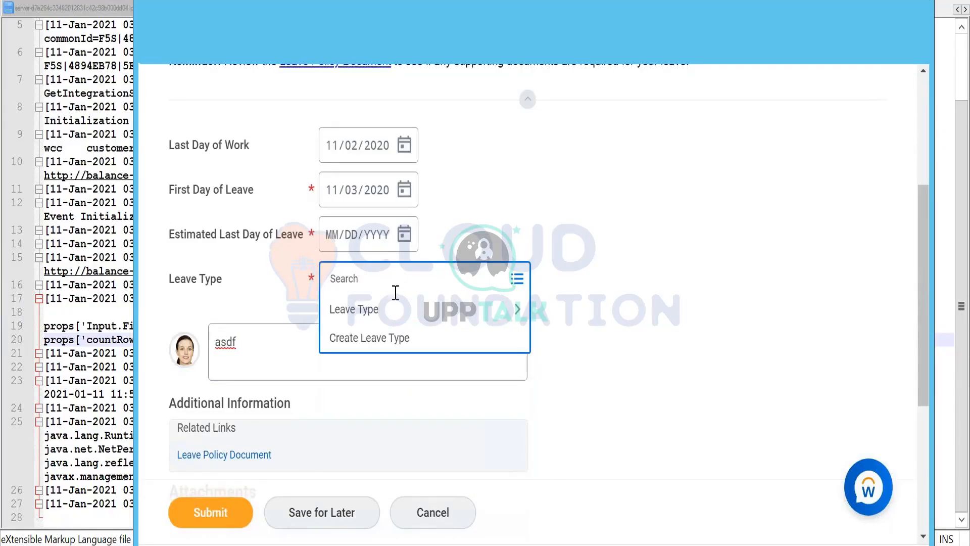
{"action": "left_click", "coordinate": [384, 317]}
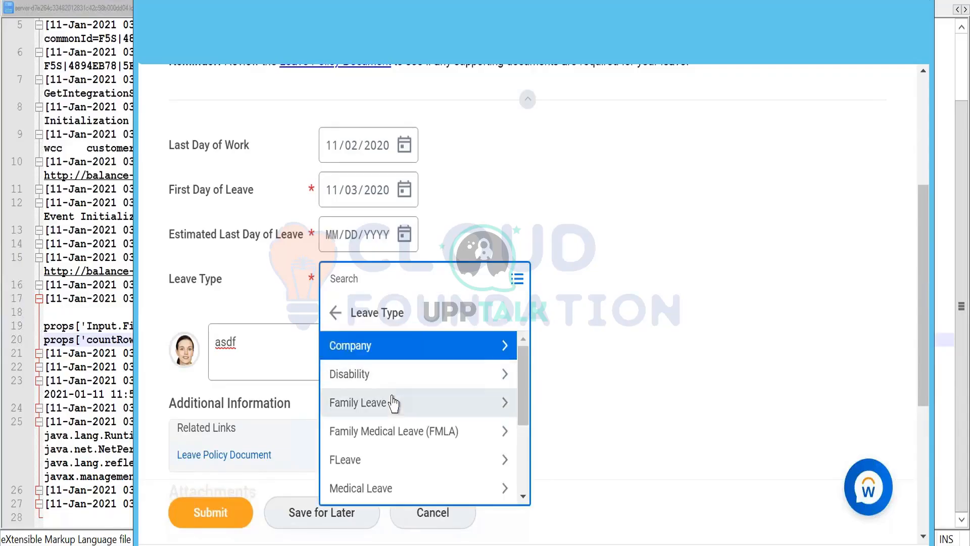
{"action": "left_click", "coordinate": [382, 489]}
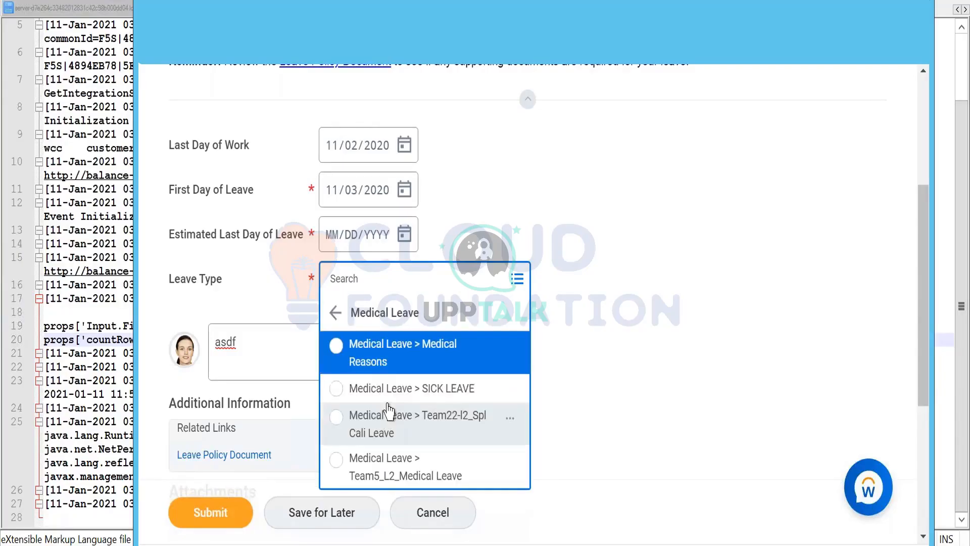
{"action": "left_click", "coordinate": [431, 360]}
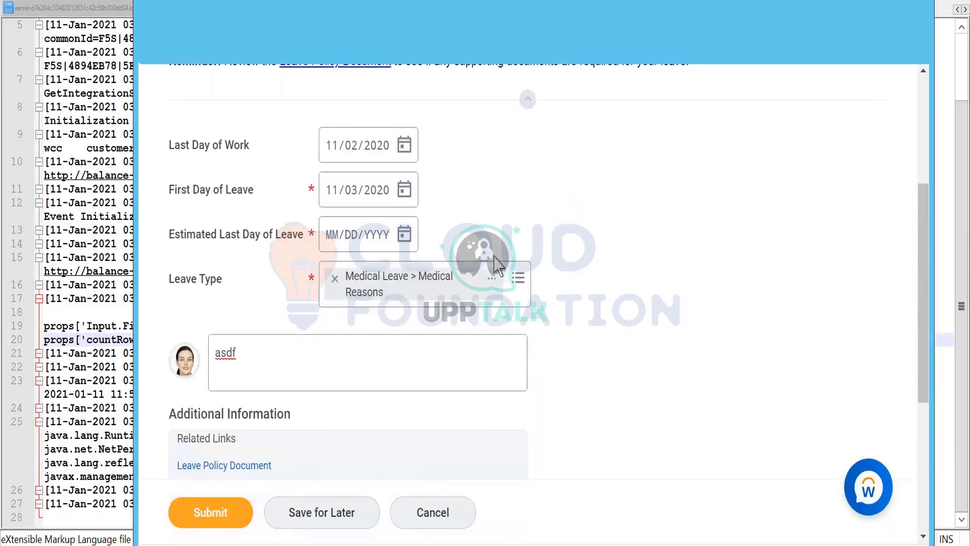
{"action": "right_click", "coordinate": [491, 277]}
{"action": "left_click", "coordinate": [520, 292]}
- Set the Estimated Last Day of Leave to 11/10/2020 and check the date in the system calendar for November 2020
{"action": "left_click", "coordinate": [330, 235]}
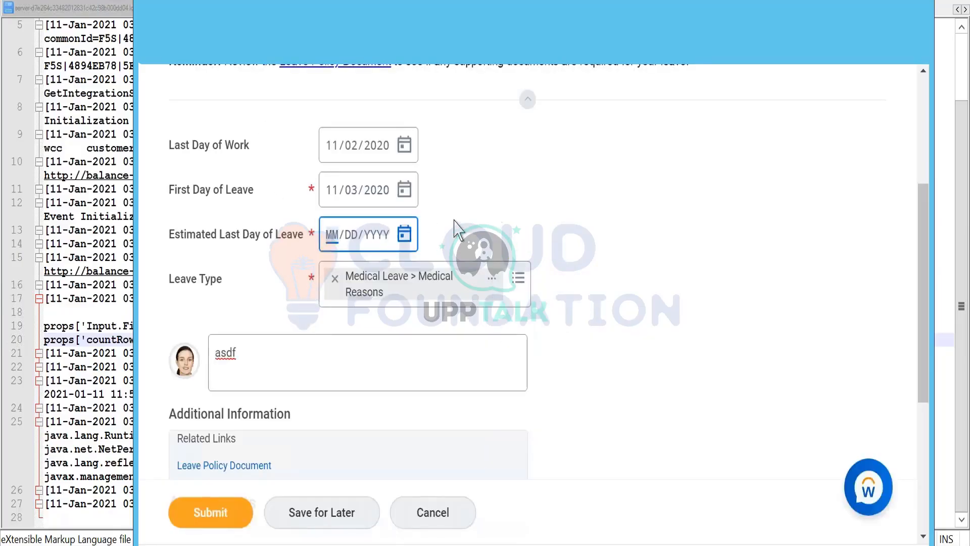
{"action": "type", "text": "11/10/2020"}
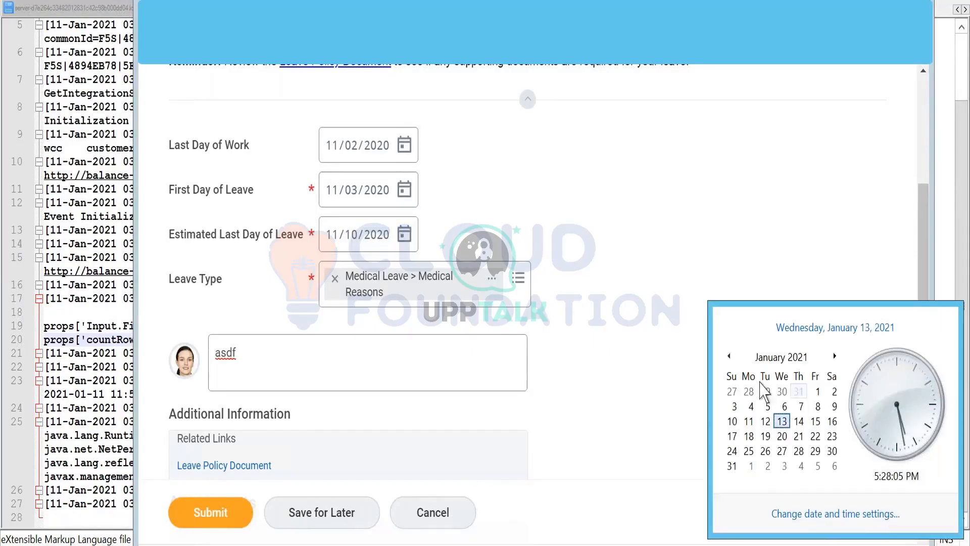
{"action": "left_click", "coordinate": [729, 357]}
{"action": "left_click", "coordinate": [729, 356]}
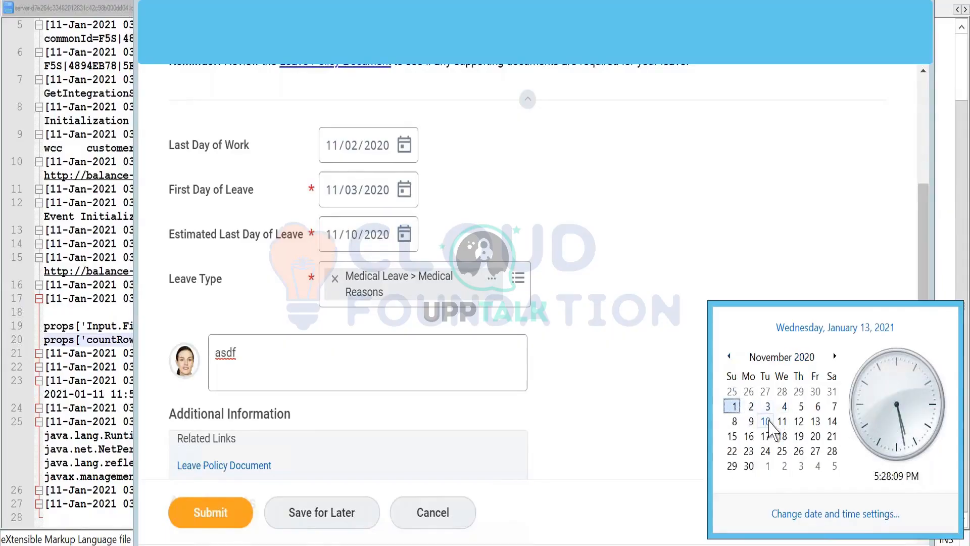
{"action": "left_click", "coordinate": [602, 200]}
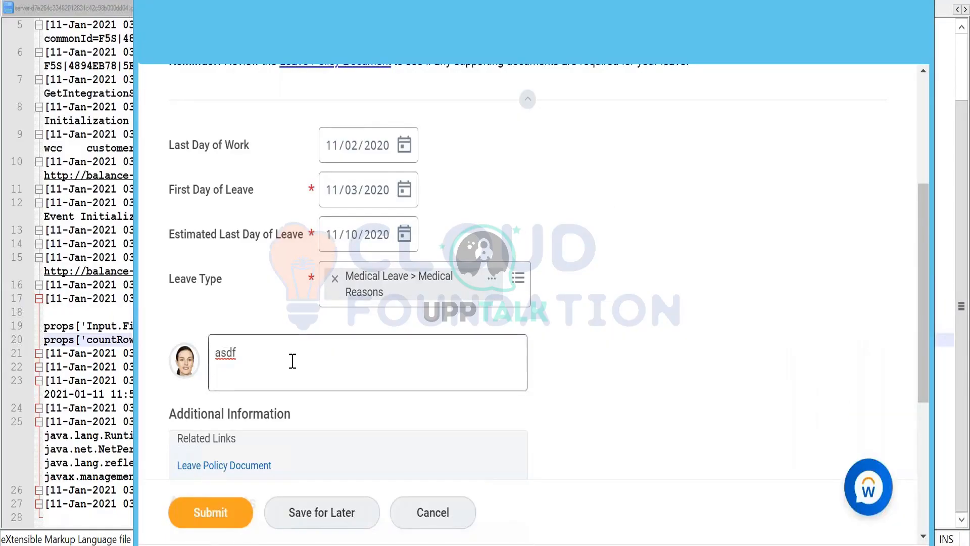
- Review the completed leave request form and submit it
{"action": "scroll", "coordinate": [294, 336], "scroll_direction": "up", "scroll_amount": 4}
{"action": "scroll", "coordinate": [288, 331], "scroll_direction": "down", "scroll_amount": 9}
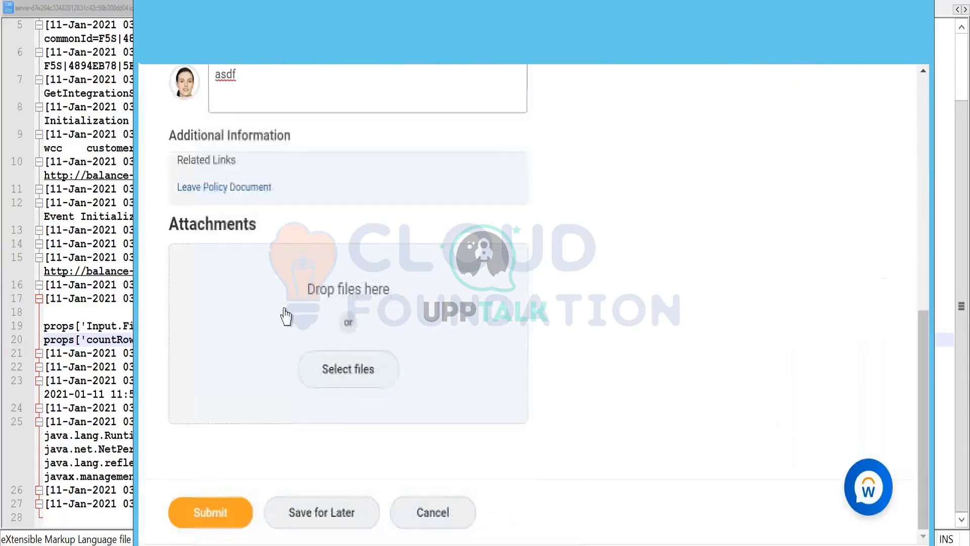
{"action": "left_click", "coordinate": [236, 497]}
{"action": "scroll", "coordinate": [433, 364], "scroll_direction": "up", "scroll_amount": 4}
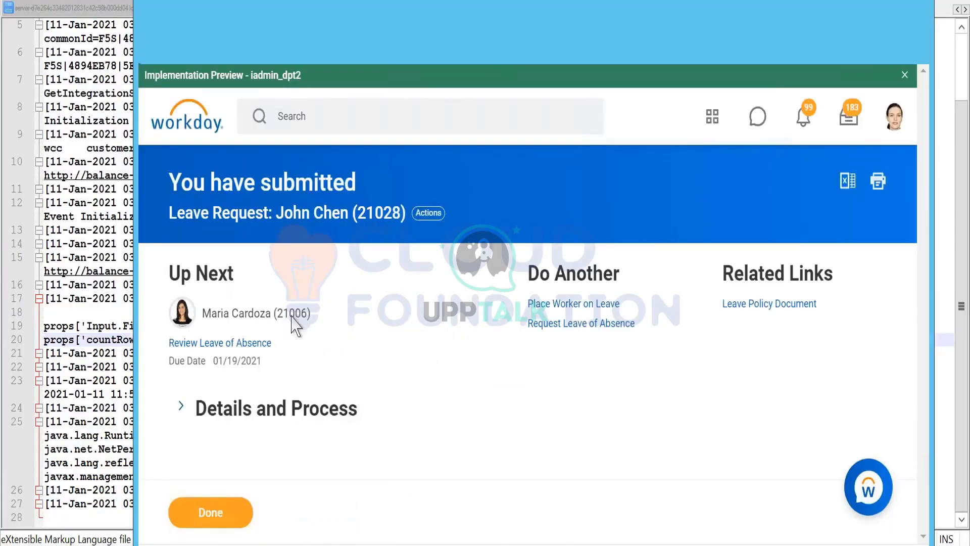
- Look through the related actions of the Up Next approver on the submitted leave request
{"action": "mouse_move", "coordinate": [315, 311]}
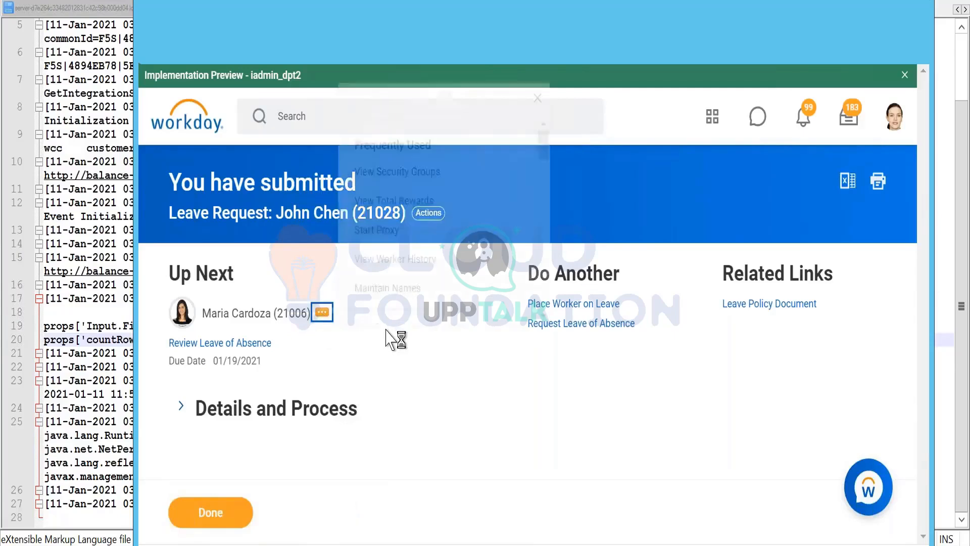
{"action": "scroll", "coordinate": [394, 249], "scroll_direction": "down", "scroll_amount": 4}
{"action": "scroll", "coordinate": [395, 254], "scroll_direction": "down", "scroll_amount": 10}
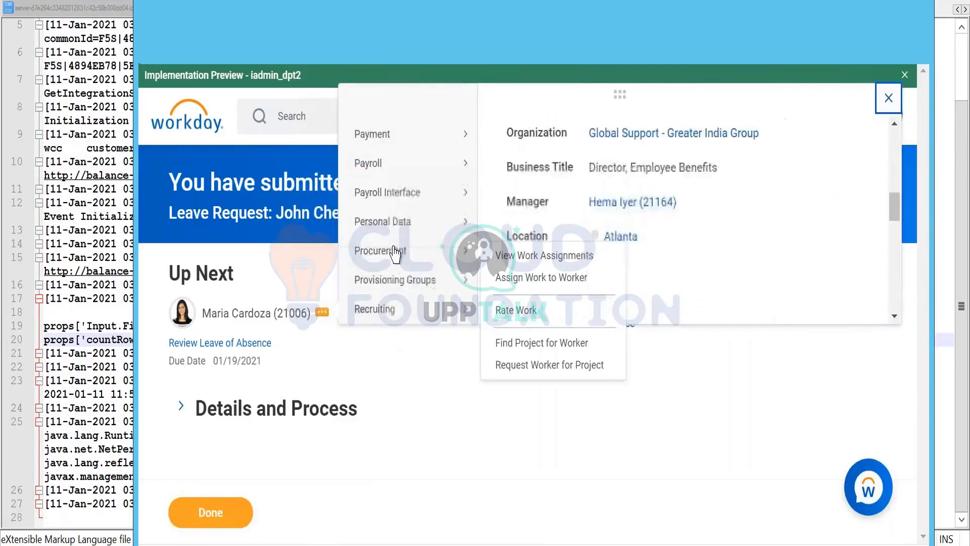
{"action": "scroll", "coordinate": [395, 254], "scroll_direction": "up", "scroll_amount": 5}
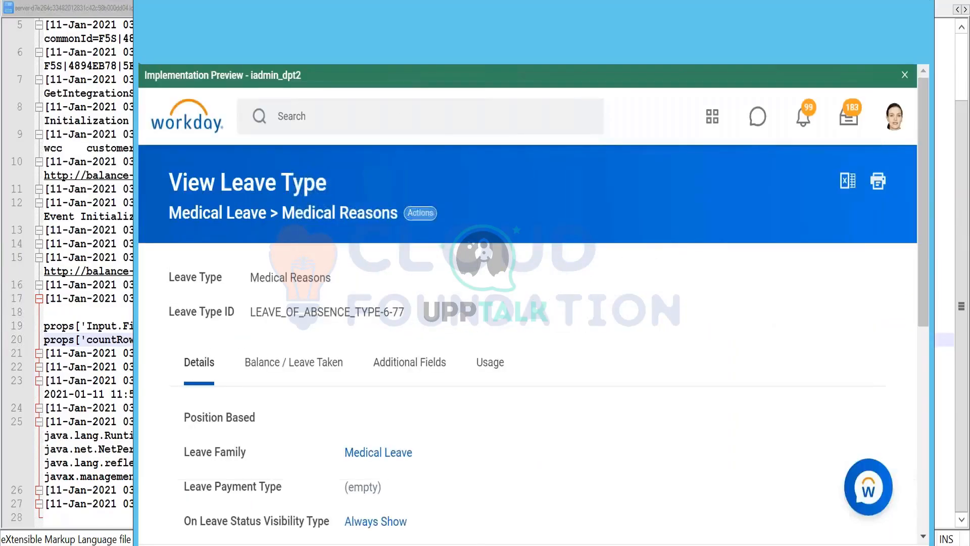
- View the integration IDs of the Medical Leave > Medical Reasons leave type
{"action": "scroll", "coordinate": [415, 251], "scroll_direction": "down", "scroll_amount": 2}
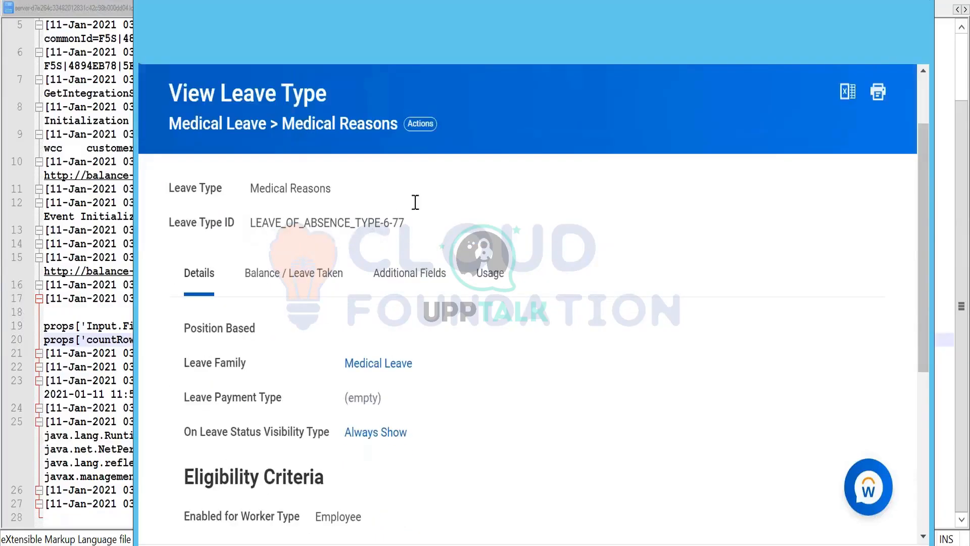
{"action": "left_click", "coordinate": [426, 125]}
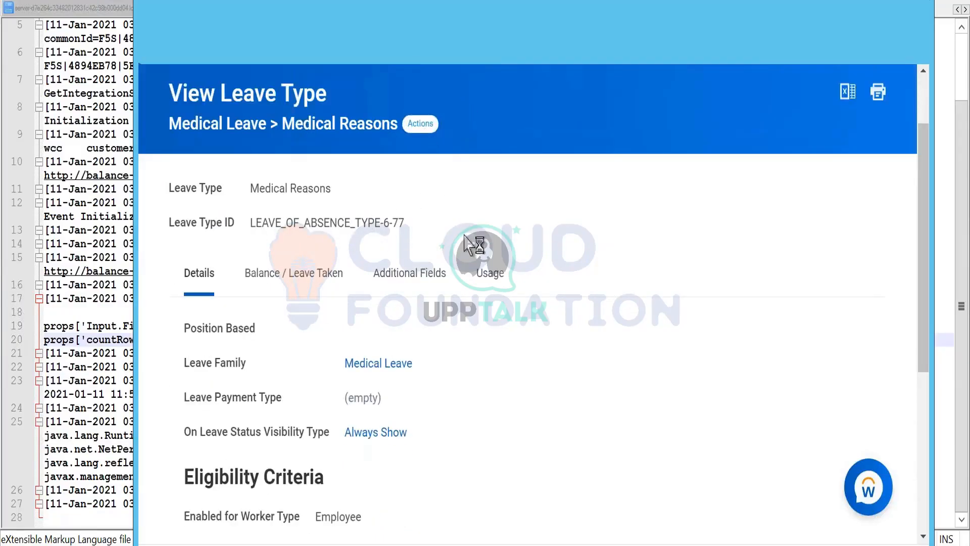
{"action": "mouse_move", "coordinate": [489, 332]}
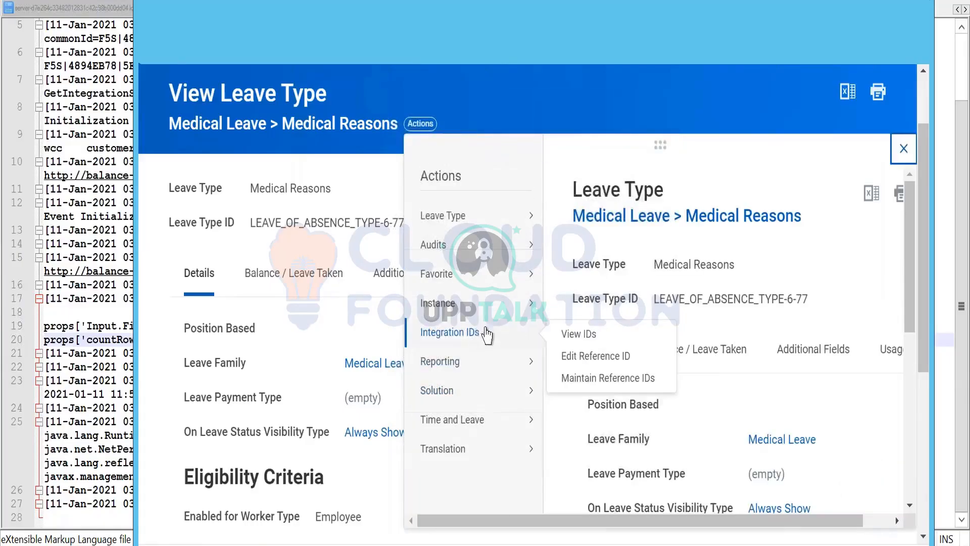
{"action": "left_click", "coordinate": [591, 333]}
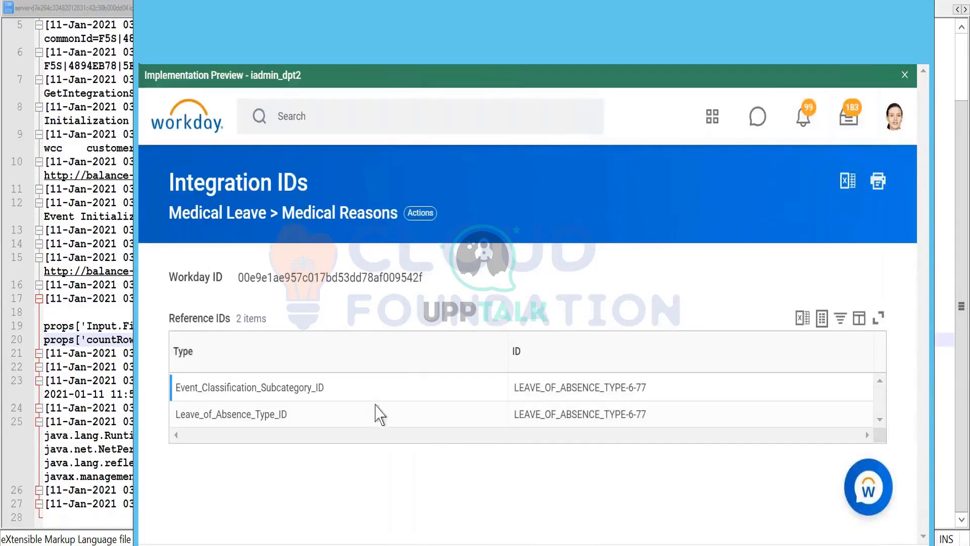
- Copy the Leave_of_Absence_Type_ID value LEAVE_OF_ABSENCE_TYPE-6-77 from Workday over the leave of absence type placeholder in the Notepad++ request
{"action": "left_click_drag", "start_coordinate": [286, 413], "coordinate": [175, 418]}
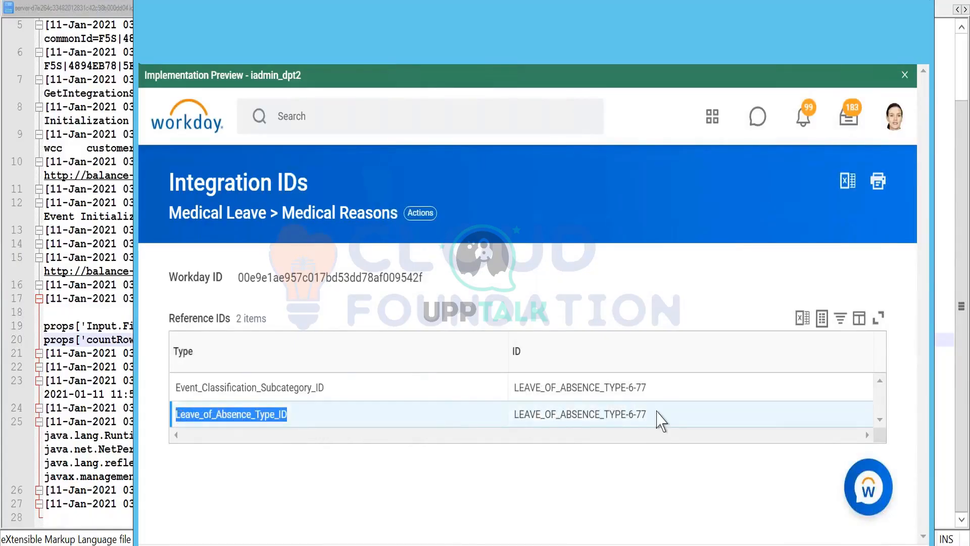
{"action": "left_click_drag", "start_coordinate": [649, 415], "coordinate": [512, 415]}
{"action": "key", "text": "ctrl+c"}
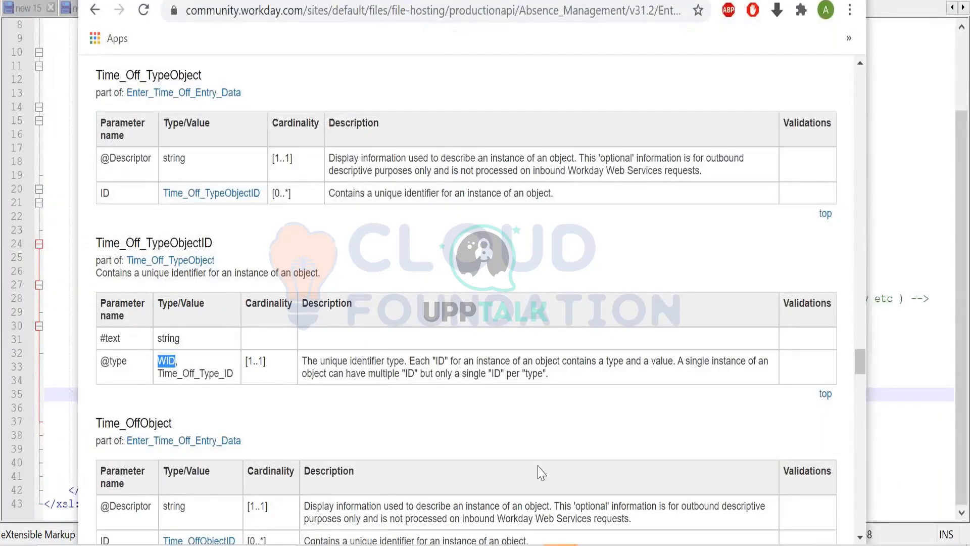
{"action": "key", "text": "alt+Tab"}
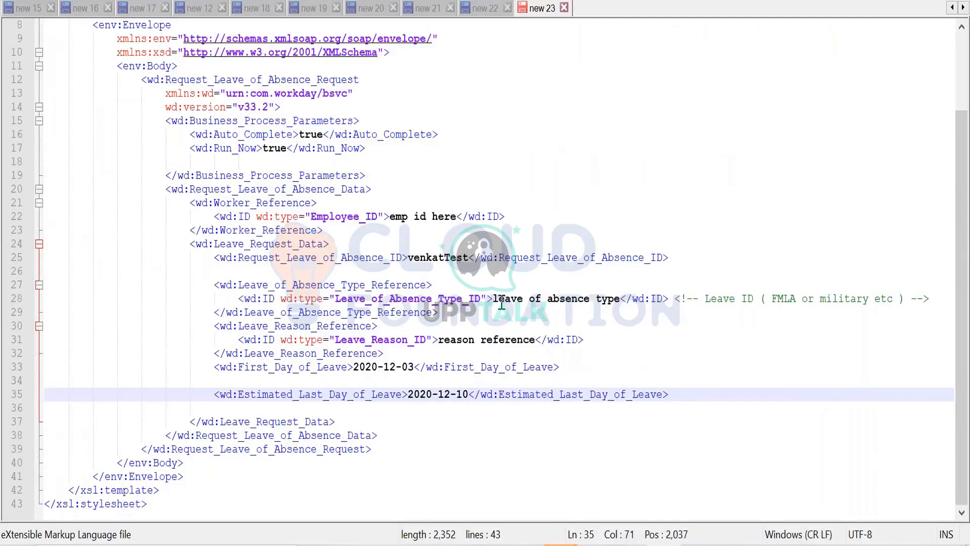
{"action": "left_click_drag", "start_coordinate": [493, 303], "coordinate": [614, 298]}
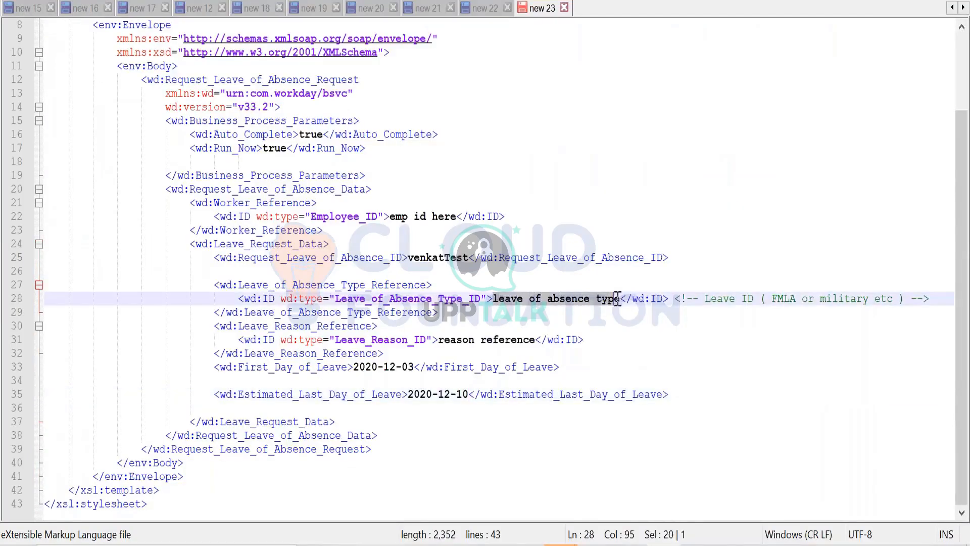
{"action": "key", "text": "ctrl+v"}
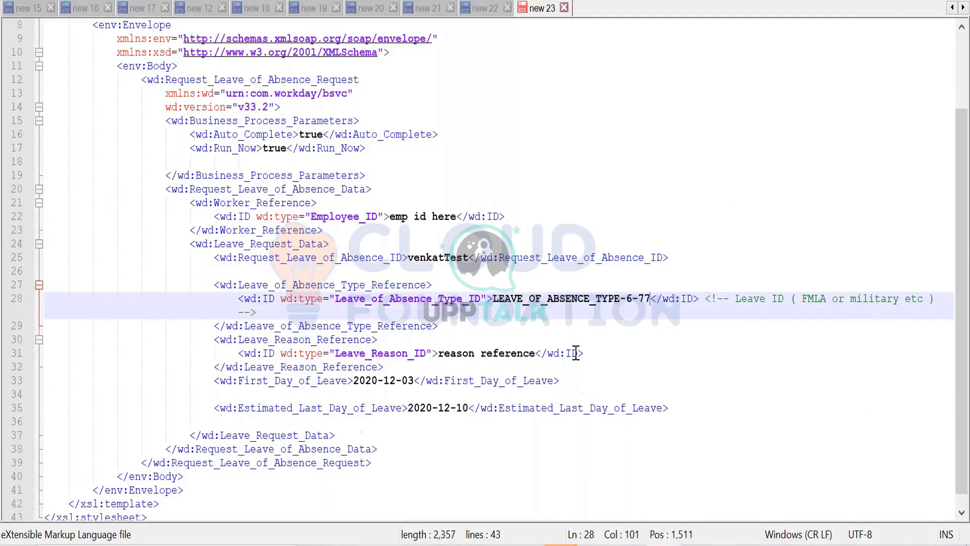
- Switch back to Workday and examine the Medical Reasons leave type's details for the leave reason reference
{"action": "left_click", "coordinate": [477, 356]}
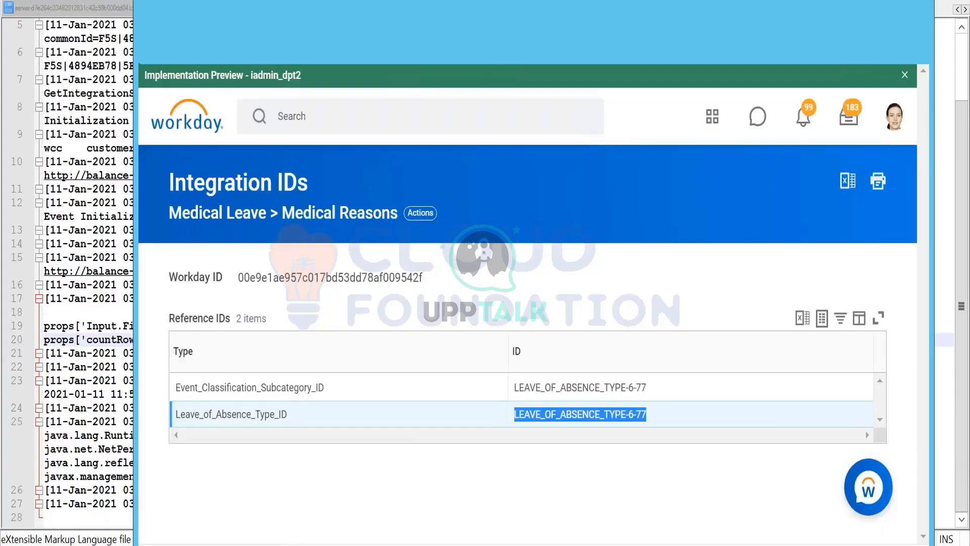
{"action": "left_click", "coordinate": [160, 61]}
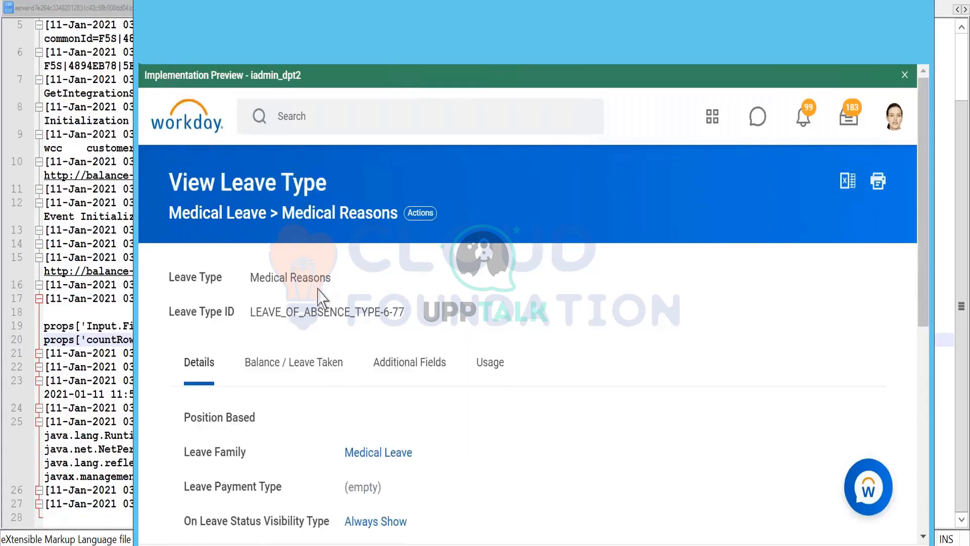
{"action": "scroll", "coordinate": [325, 297], "scroll_direction": "down", "scroll_amount": 2}
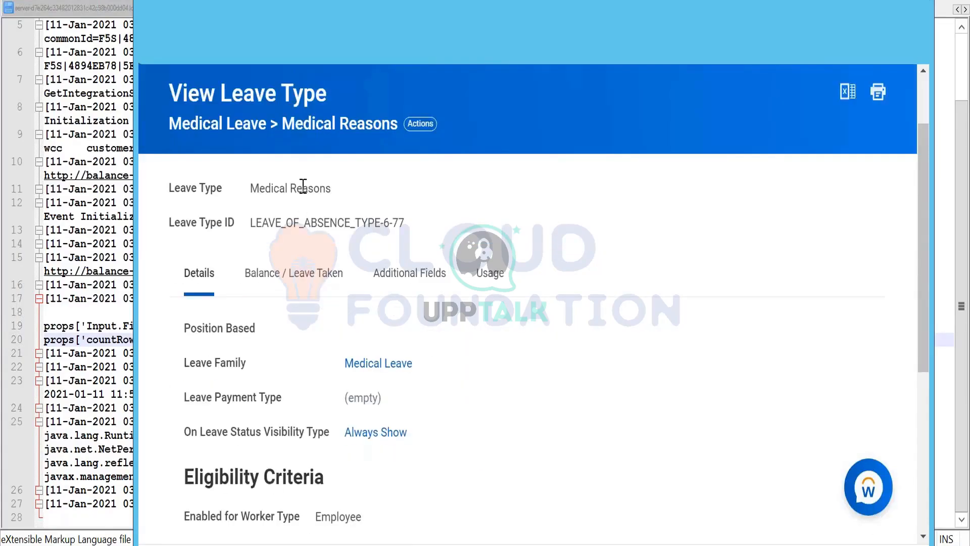
{"action": "scroll", "coordinate": [303, 186], "scroll_direction": "down", "scroll_amount": 6}
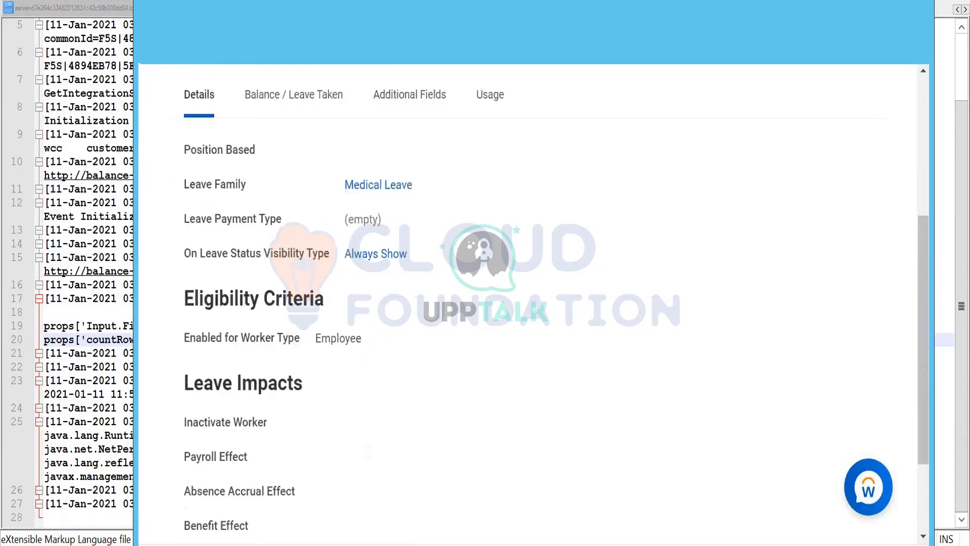
{"action": "scroll", "coordinate": [296, 210], "scroll_direction": "up", "scroll_amount": 8}
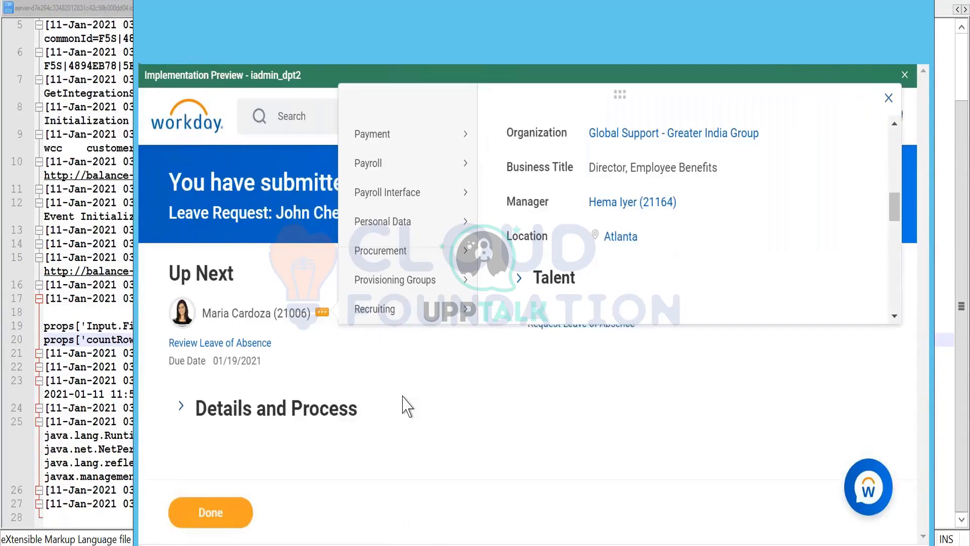
- Expand the submitted request's Details and Process section and review its leave details and process history
{"action": "left_click", "coordinate": [182, 410]}
{"action": "scroll", "coordinate": [379, 357], "scroll_direction": "down", "scroll_amount": 5}
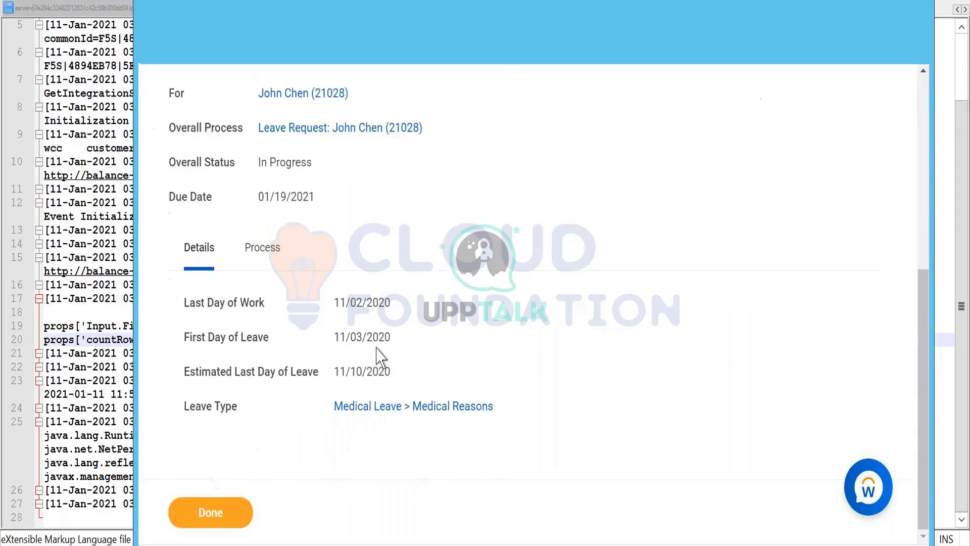
{"action": "left_click", "coordinate": [275, 250]}
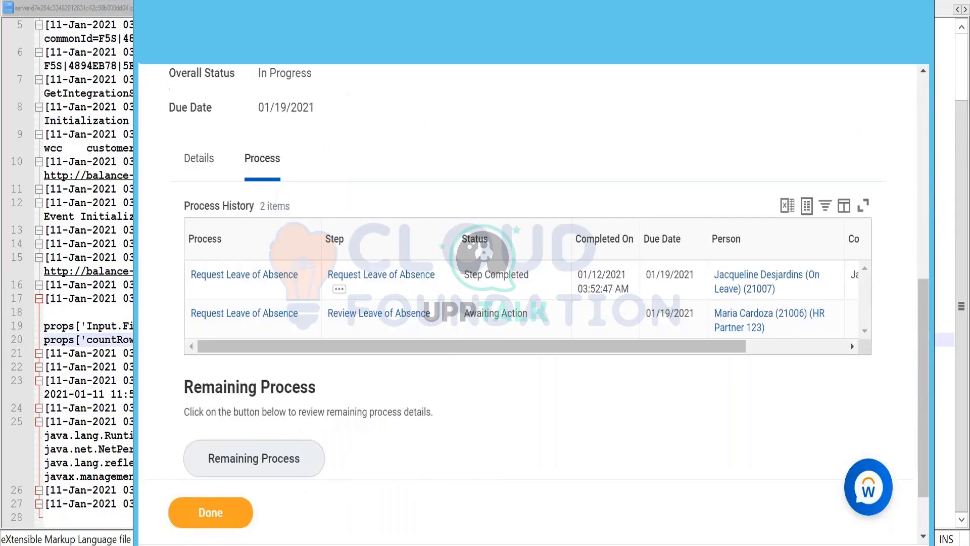
{"action": "left_click_drag", "start_coordinate": [463, 347], "coordinate": [730, 340]}
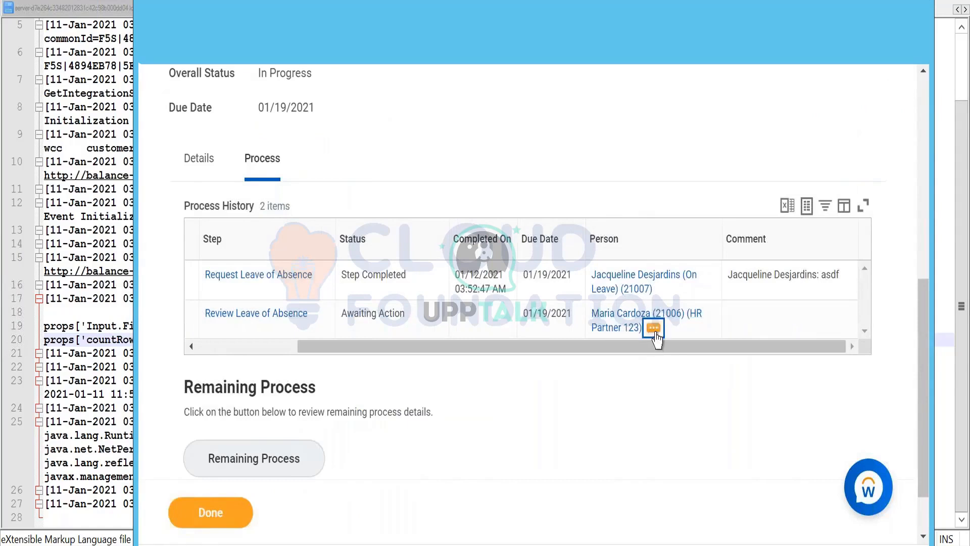
- Start a proxy session as the HR partner who is awaiting action on the Review Leave of Absence step
{"action": "left_click", "coordinate": [653, 328]}
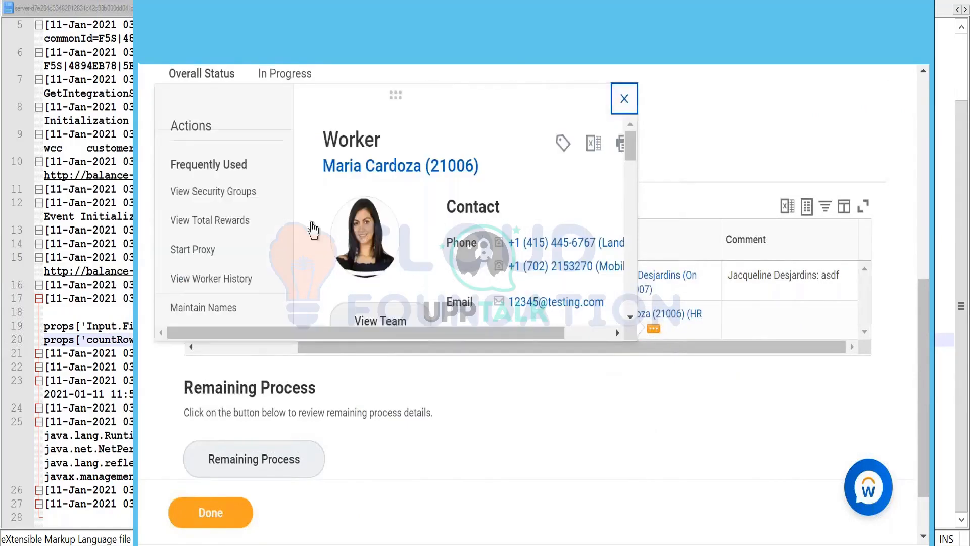
{"action": "scroll", "coordinate": [194, 245], "scroll_direction": "down", "scroll_amount": 2}
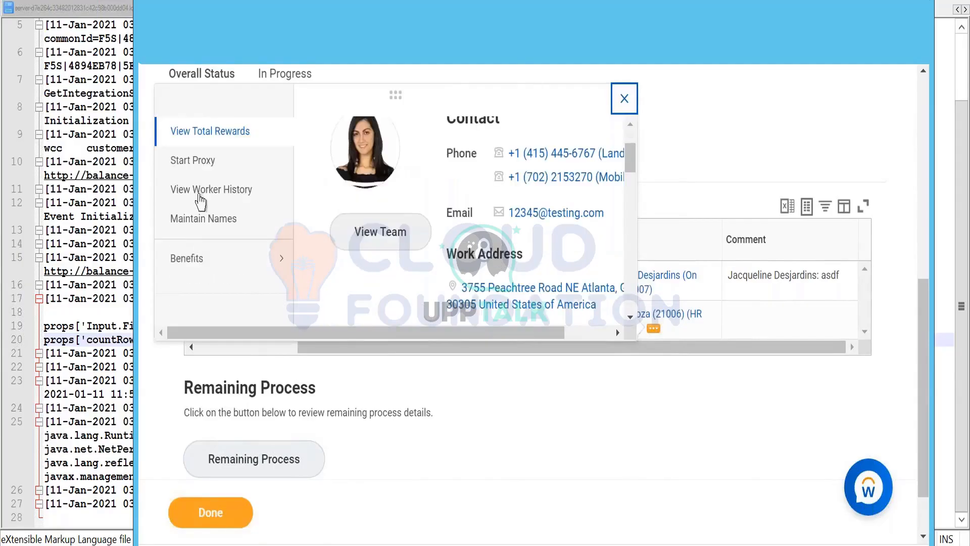
{"action": "scroll", "coordinate": [199, 162], "scroll_direction": "down", "scroll_amount": 2}
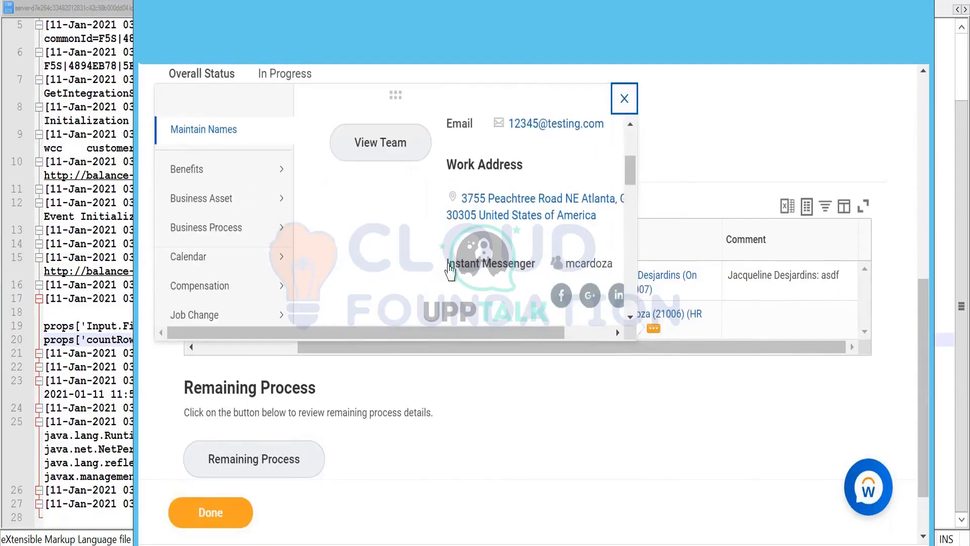
{"action": "scroll", "coordinate": [227, 223], "scroll_direction": "down", "scroll_amount": 9}
{"action": "mouse_move", "coordinate": [217, 230]}
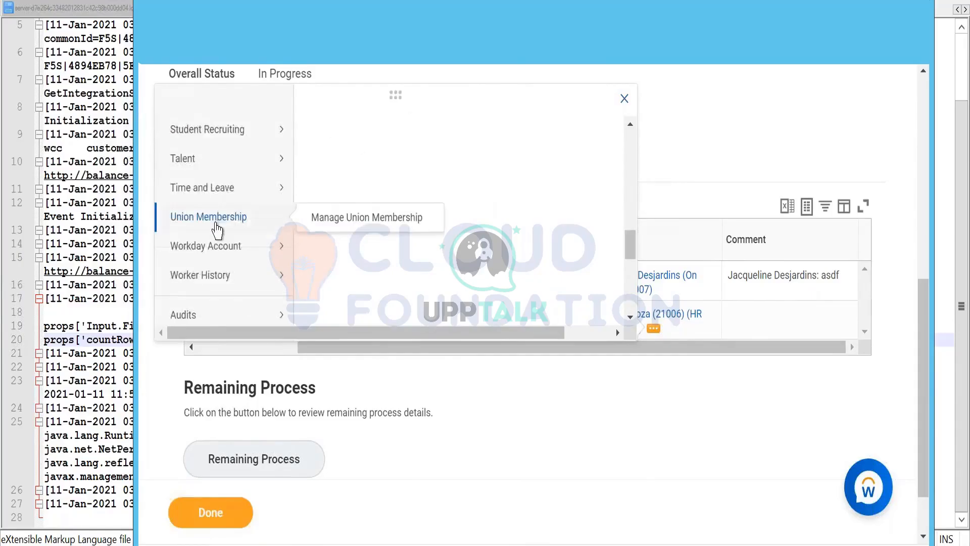
{"action": "scroll", "coordinate": [218, 227], "scroll_direction": "up", "scroll_amount": 12}
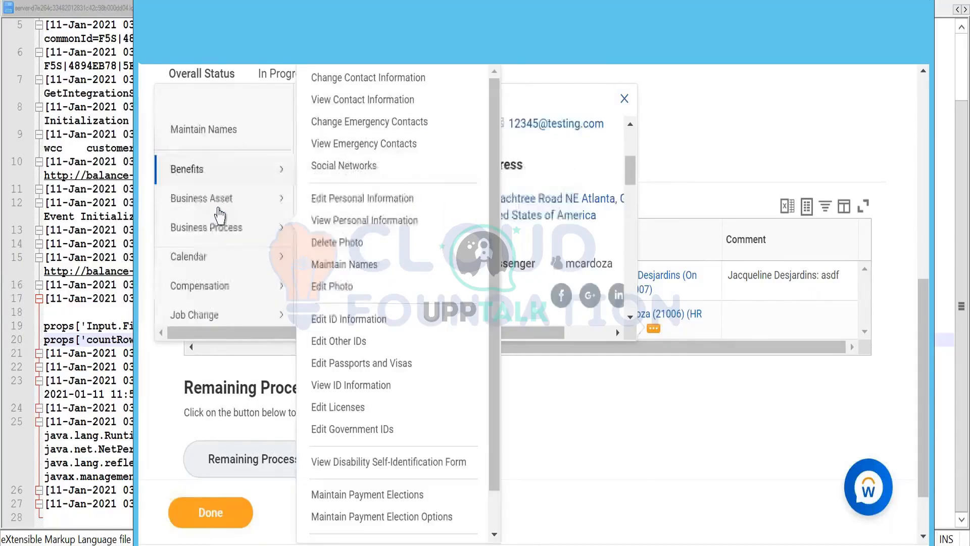
{"action": "scroll", "coordinate": [219, 215], "scroll_direction": "down", "scroll_amount": 8}
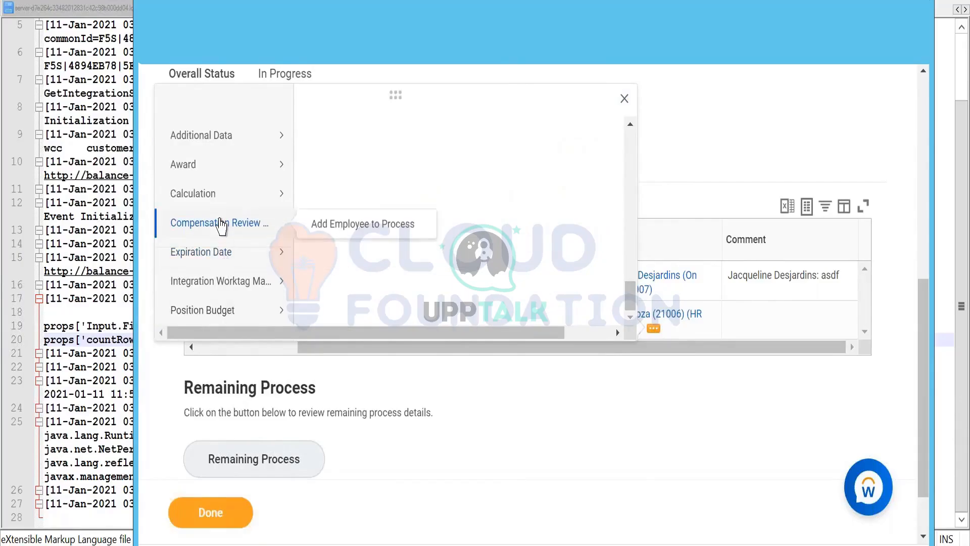
{"action": "scroll", "coordinate": [221, 226], "scroll_direction": "up", "scroll_amount": 4}
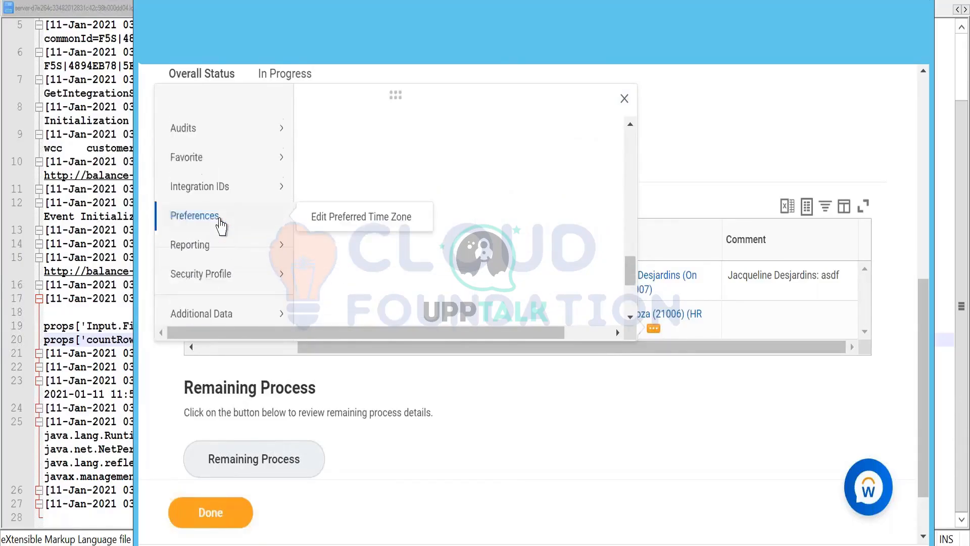
{"action": "scroll", "coordinate": [221, 226], "scroll_direction": "down", "scroll_amount": 4}
{"action": "mouse_move", "coordinate": [222, 262]}
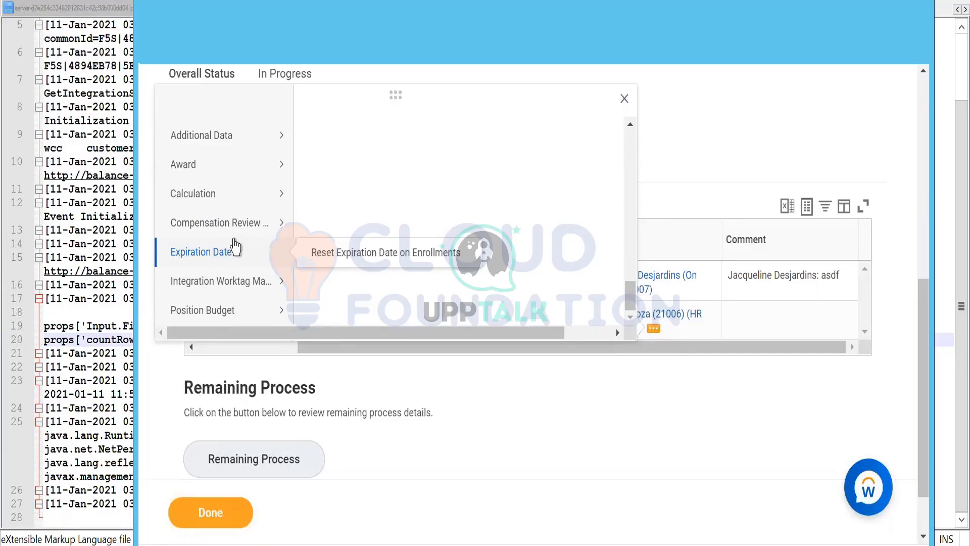
{"action": "scroll", "coordinate": [234, 247], "scroll_direction": "up", "scroll_amount": 10}
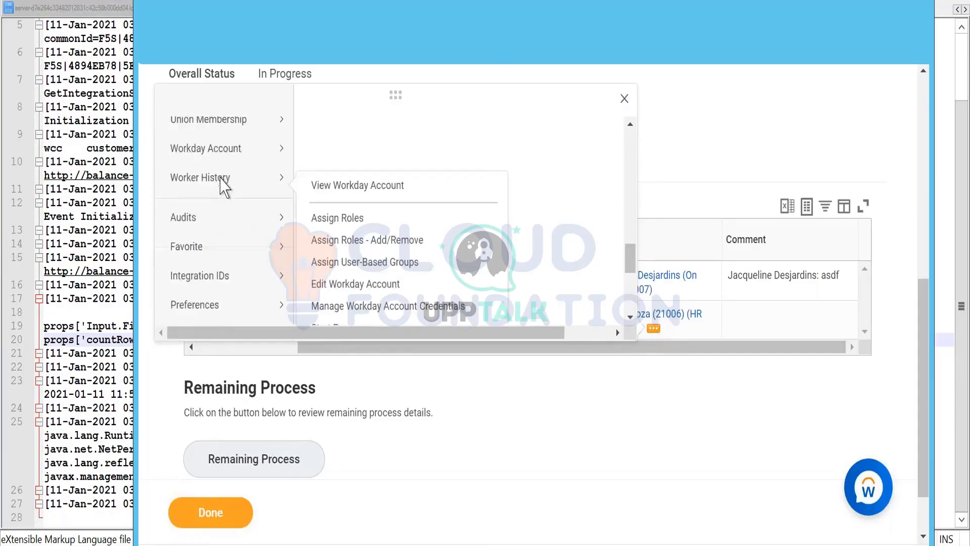
{"action": "scroll", "coordinate": [223, 261], "scroll_direction": "down", "scroll_amount": 5}
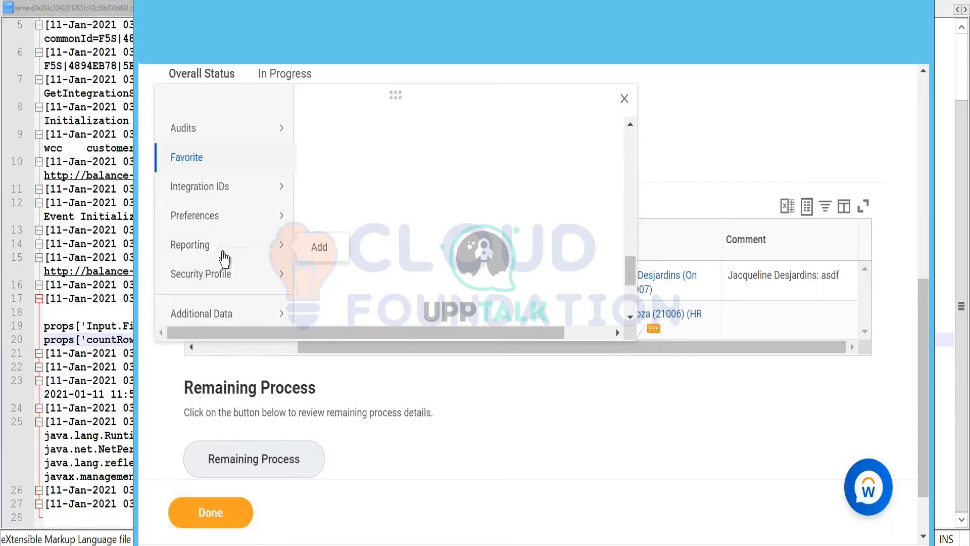
{"action": "scroll", "coordinate": [224, 261], "scroll_direction": "down", "scroll_amount": 3}
{"action": "mouse_move", "coordinate": [230, 187]}
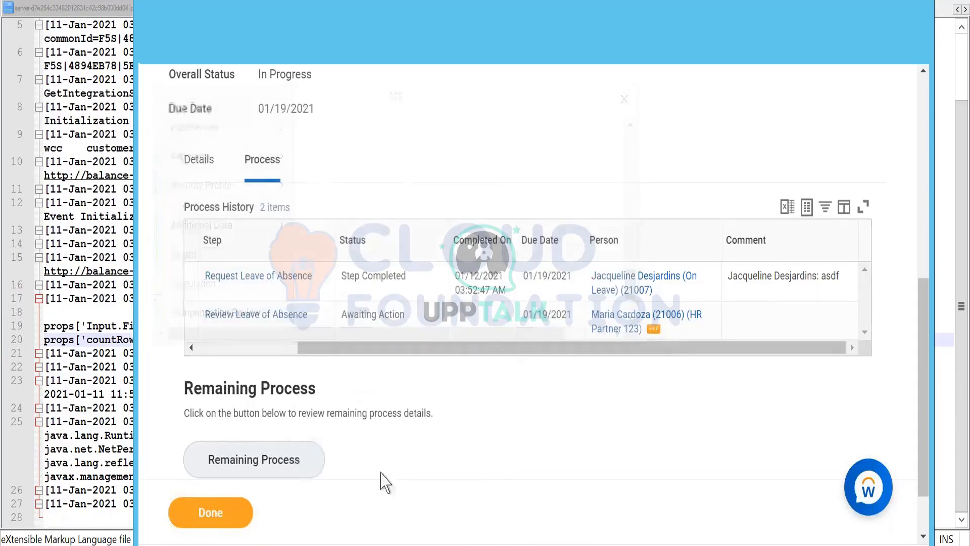
{"action": "left_click", "coordinate": [234, 516]}
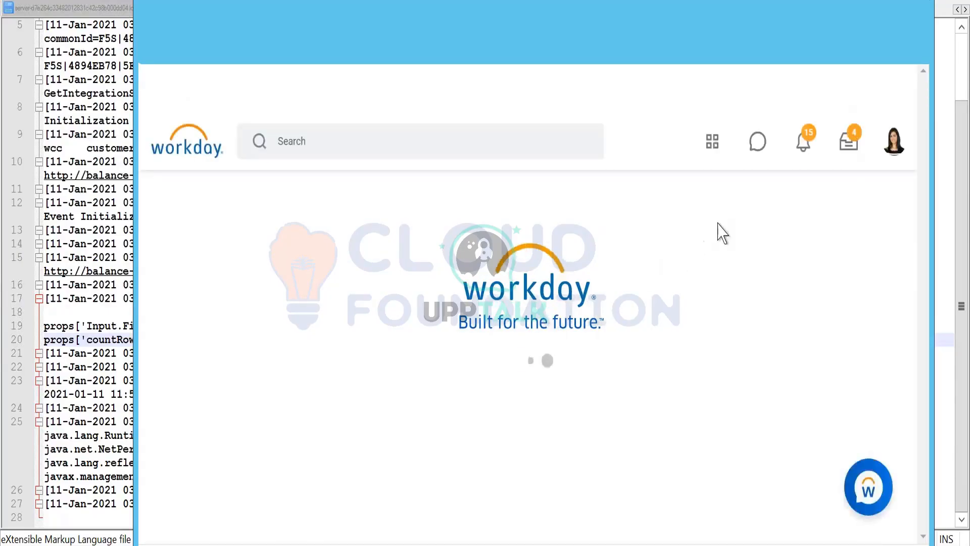
- Open the proxied worker's inbox and send the Medical Leave request back to its initiator with the reason "dfs"
{"action": "left_click", "coordinate": [858, 146]}
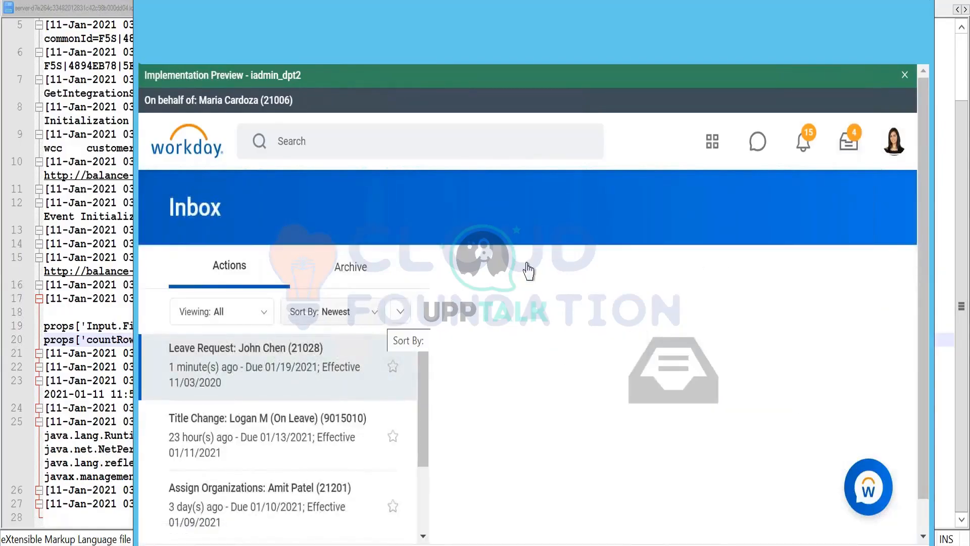
{"action": "scroll", "coordinate": [524, 280], "scroll_direction": "down", "scroll_amount": 1}
{"action": "scroll", "coordinate": [524, 290], "scroll_direction": "down", "scroll_amount": 3}
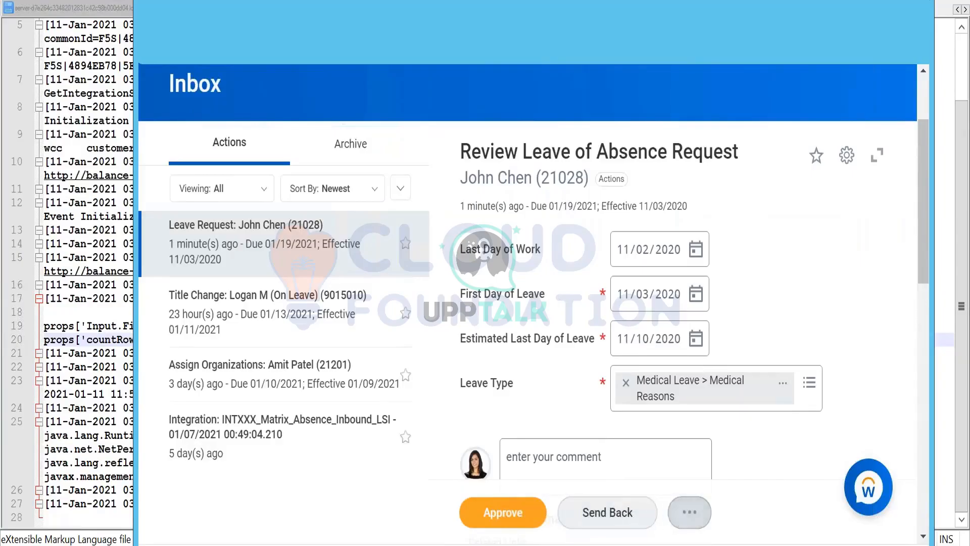
{"action": "left_click", "coordinate": [635, 513]}
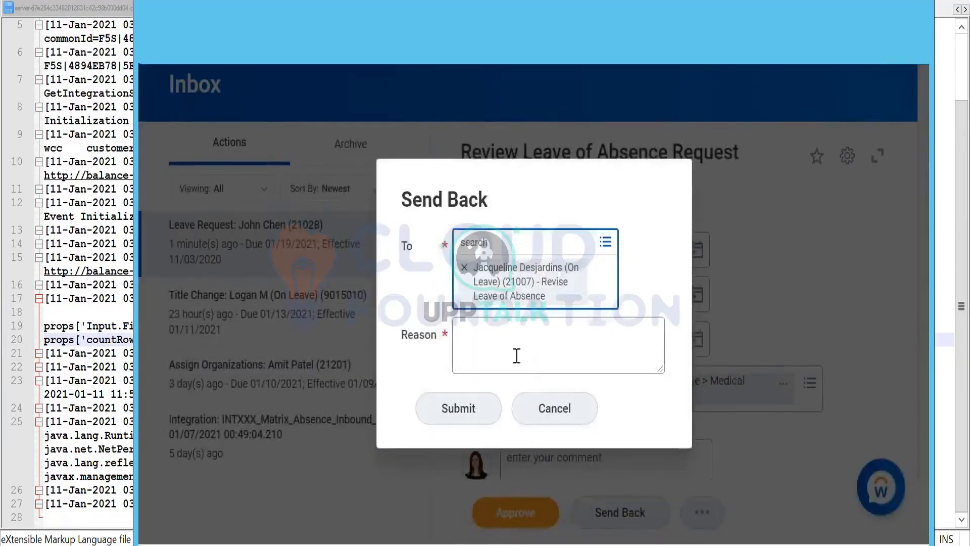
{"action": "left_click", "coordinate": [516, 355]}
{"action": "type", "text": "df"}
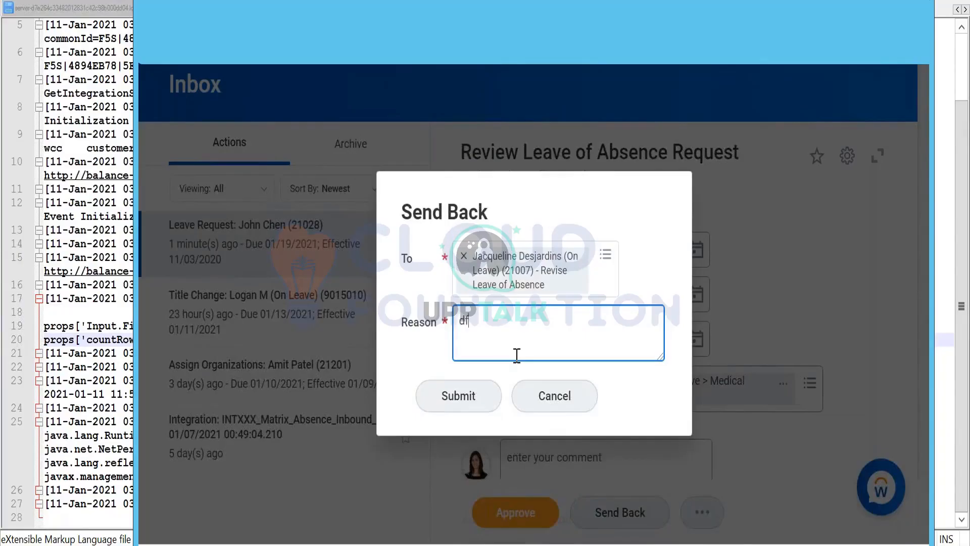
{"action": "type", "text": "s"}
{"action": "left_click", "coordinate": [468, 394]}
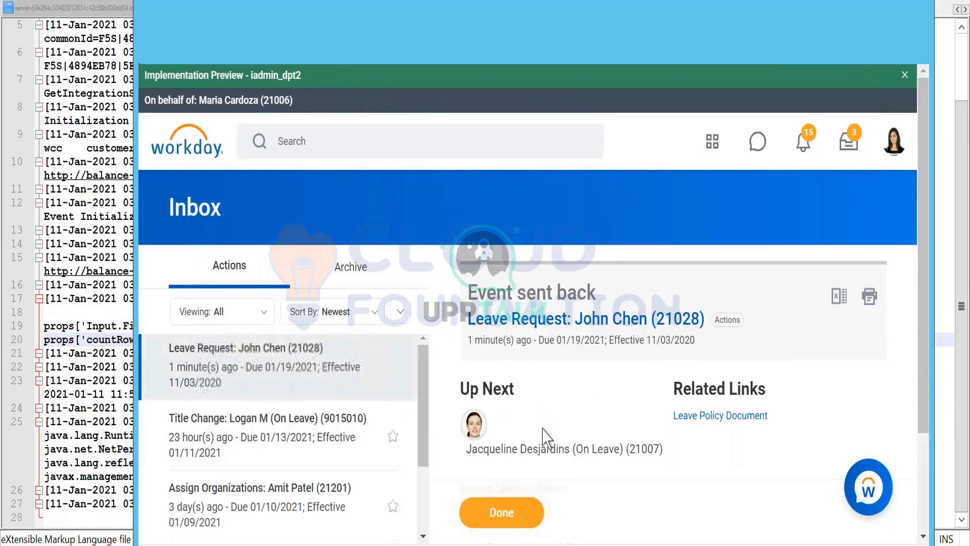
- Open the Title Change request in the inbox and send it back with the reason "asdv"
{"action": "scroll", "coordinate": [541, 443], "scroll_direction": "down", "scroll_amount": 2}
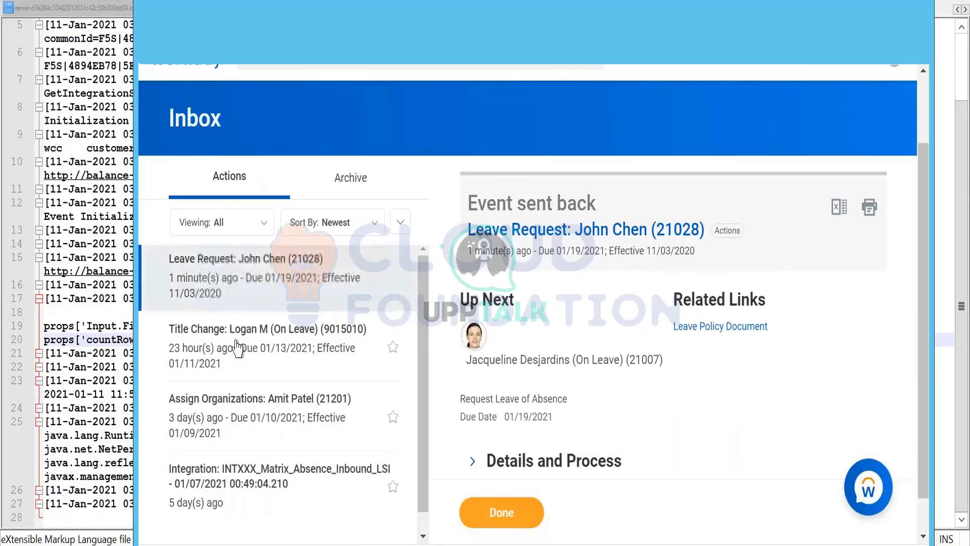
{"action": "left_click", "coordinate": [179, 346]}
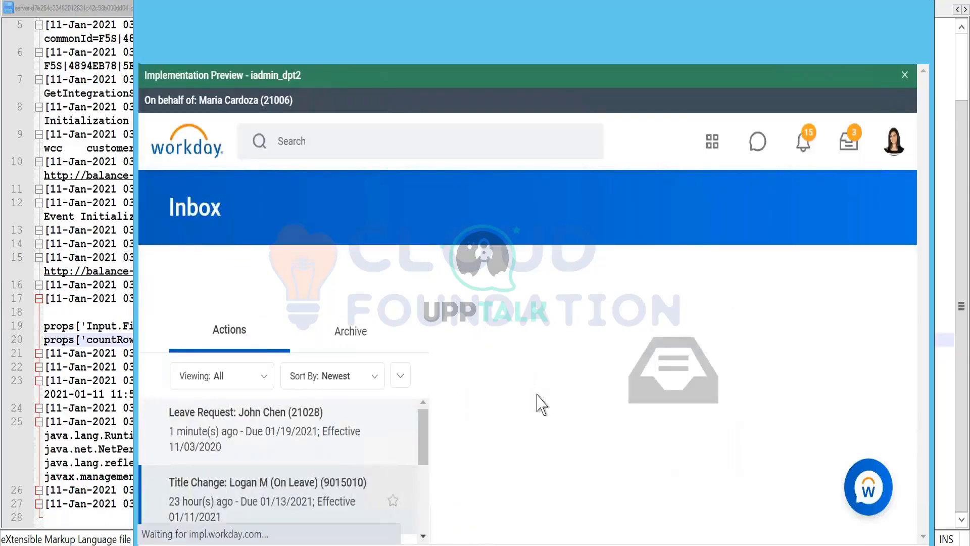
{"action": "scroll", "coordinate": [601, 513], "scroll_direction": "down", "scroll_amount": 2}
{"action": "left_click", "coordinate": [601, 513]}
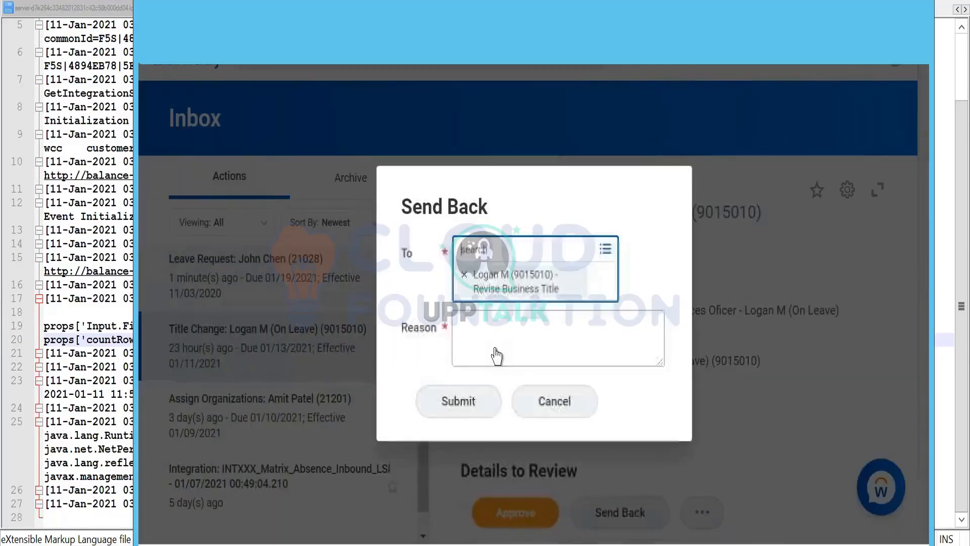
{"action": "left_click", "coordinate": [493, 336]}
{"action": "type", "text": "asdv"}
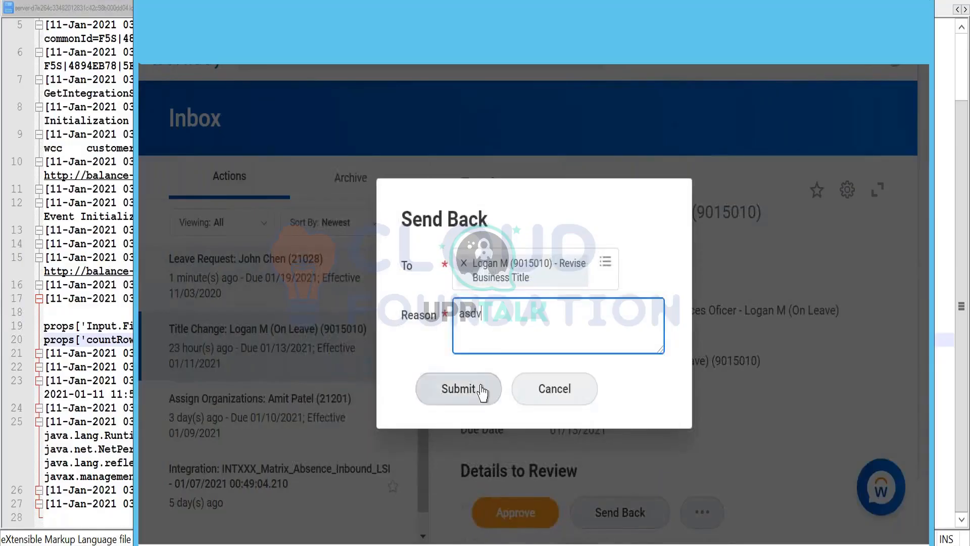
{"action": "left_click", "coordinate": [478, 390]}
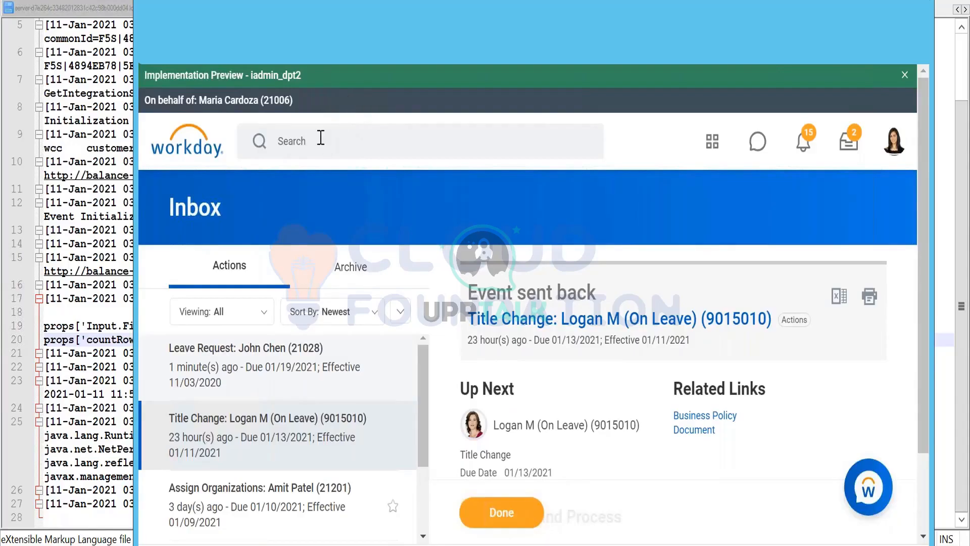
- Find the Stop Proxy task by searching for "stop proxy" and end the current proxy session
{"action": "left_click", "coordinate": [301, 144]}
{"action": "type", "text": "stop p"}
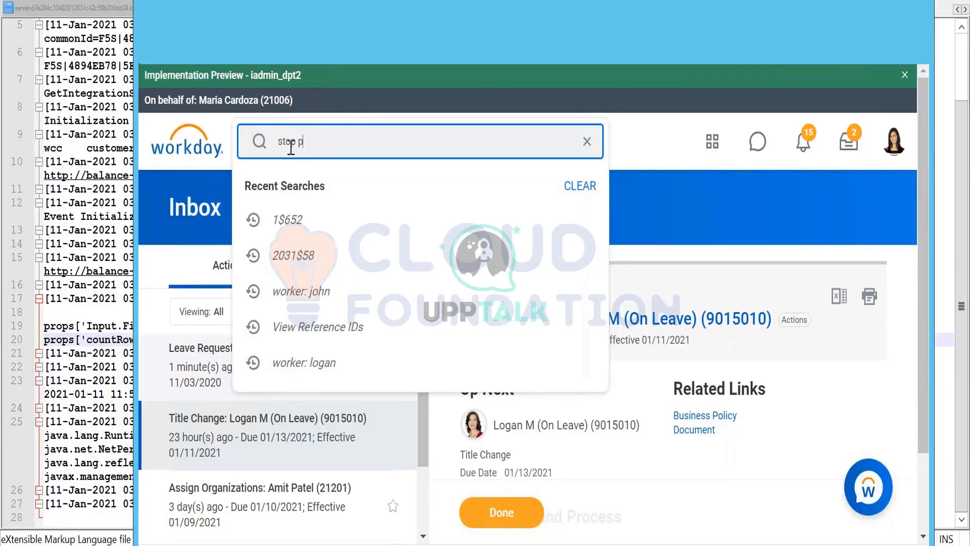
{"action": "type", "text": "roxy"}
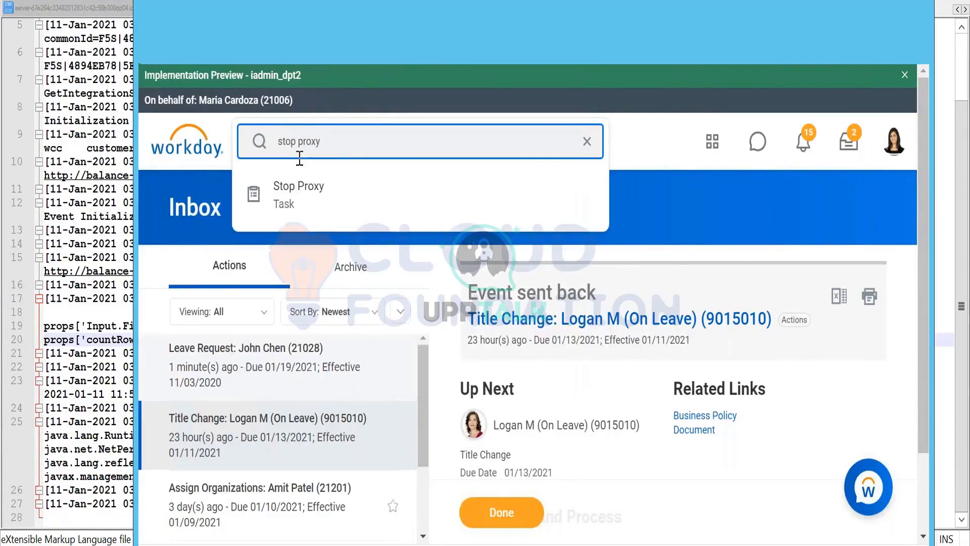
{"action": "left_click", "coordinate": [303, 189]}
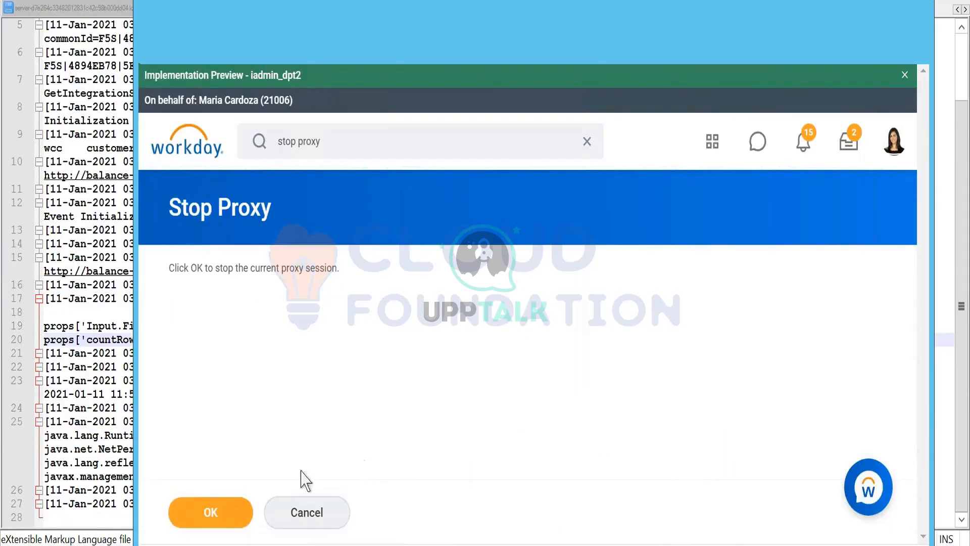
{"action": "left_click", "coordinate": [219, 515]}
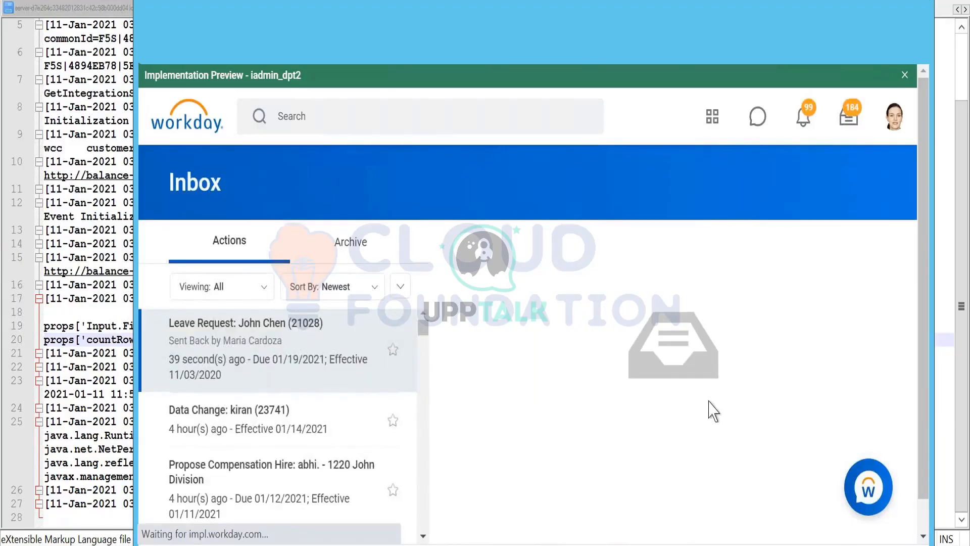
- Review the sent-back leave request in the original account's inbox and cancel it
{"action": "scroll", "coordinate": [710, 407], "scroll_direction": "down", "scroll_amount": 4}
{"action": "scroll", "coordinate": [688, 411], "scroll_direction": "down", "scroll_amount": 3}
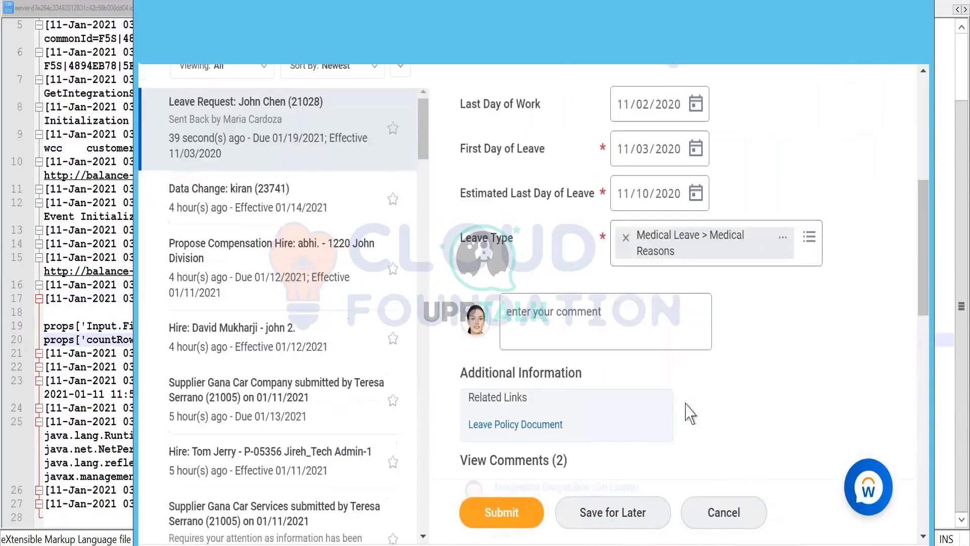
{"action": "scroll", "coordinate": [641, 419], "scroll_direction": "up", "scroll_amount": 7}
{"action": "scroll", "coordinate": [635, 415], "scroll_direction": "down", "scroll_amount": 5}
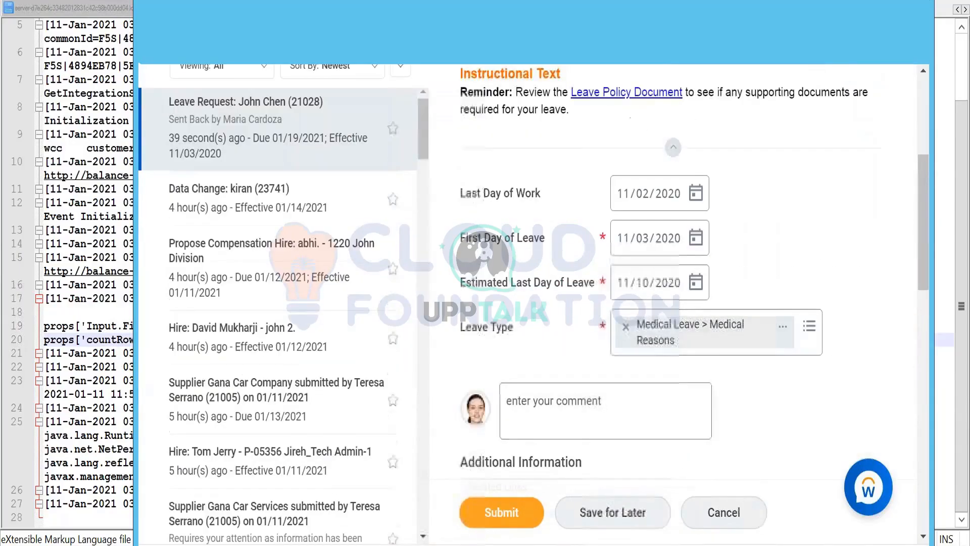
{"action": "left_click", "coordinate": [722, 511]}
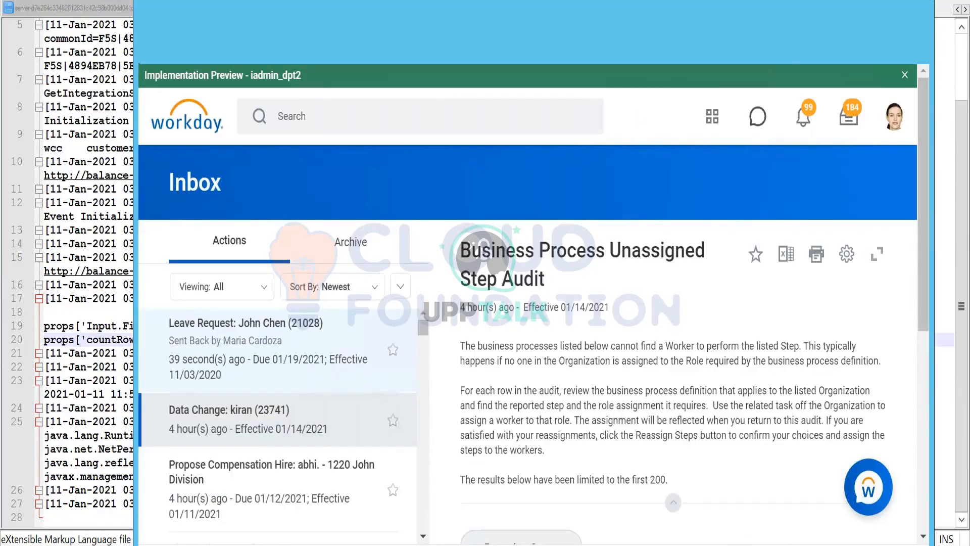
{"action": "scroll", "coordinate": [728, 187], "scroll_direction": "down", "scroll_amount": 2}
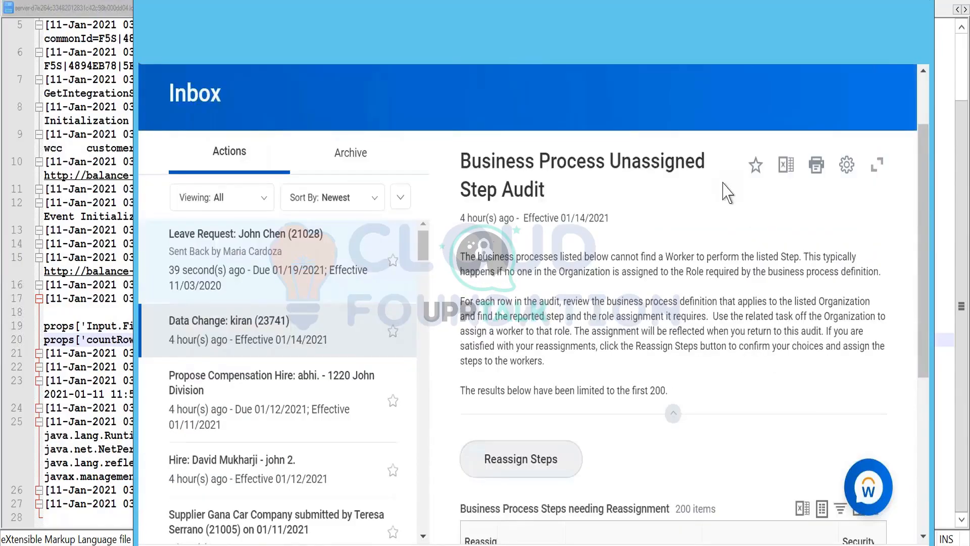
{"action": "scroll", "coordinate": [723, 185], "scroll_direction": "down", "scroll_amount": 5}
{"action": "scroll", "coordinate": [723, 185], "scroll_direction": "up", "scroll_amount": 7}
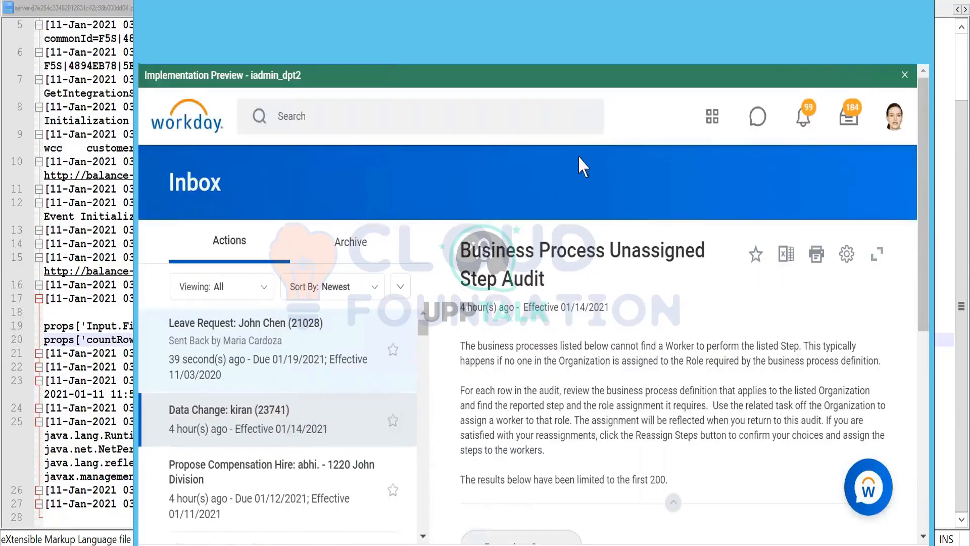
- Comment out the entire Leave_Reason_Reference element in the leave-of-absence stylesheet in Notepad++
{"action": "key", "text": "alt+Tab"}
{"action": "key", "text": "ctrl+Tab"}
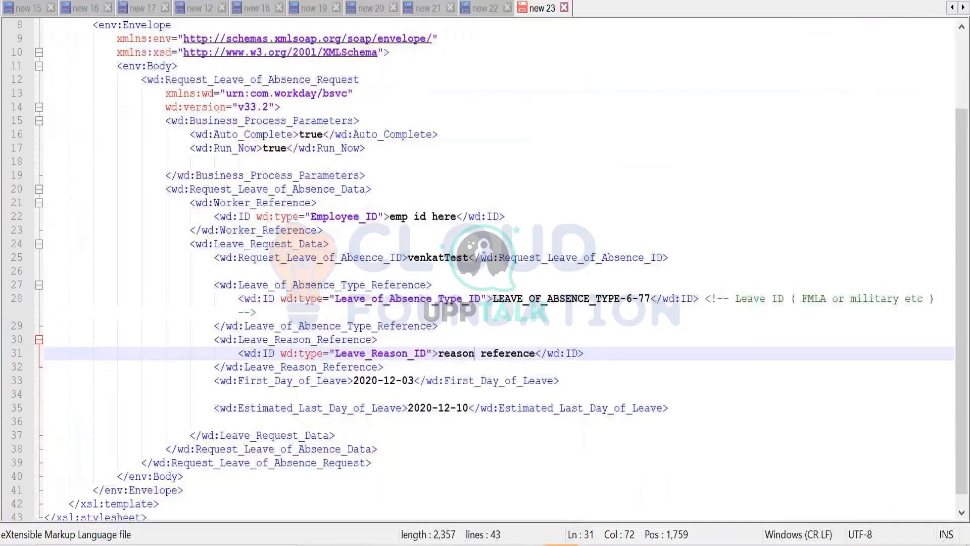
{"action": "left_click", "coordinate": [202, 338]}
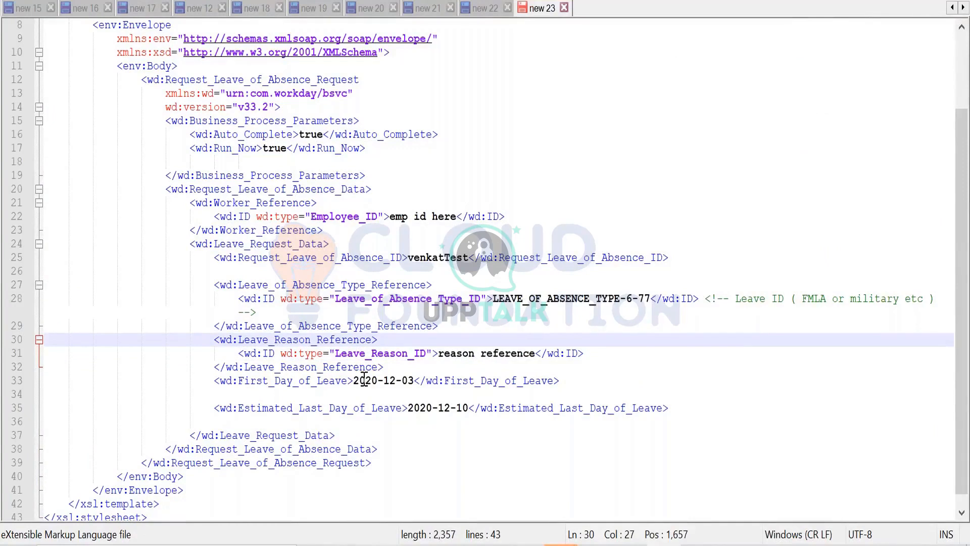
{"action": "type", "text": "<!--"}
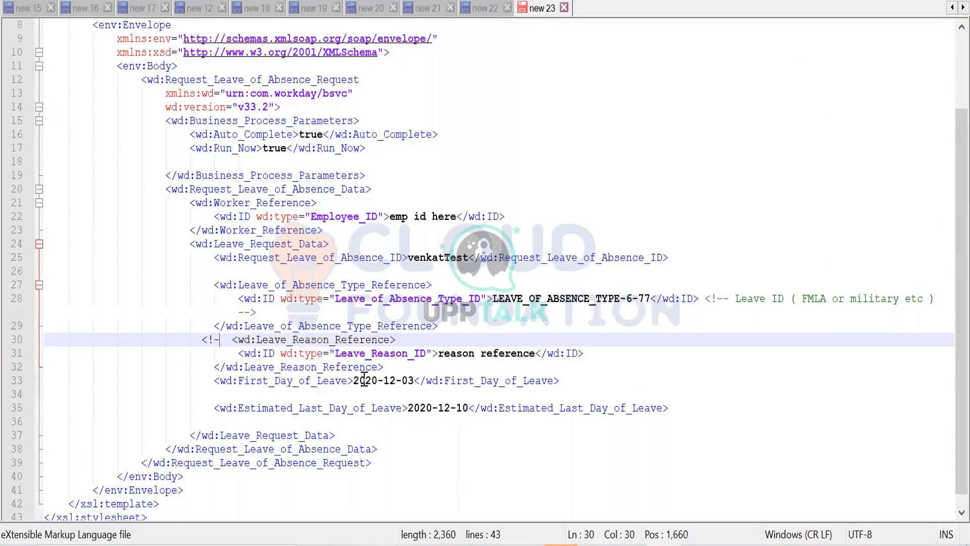
{"action": "left_click", "coordinate": [399, 369]}
{"action": "type", "text": "-"}
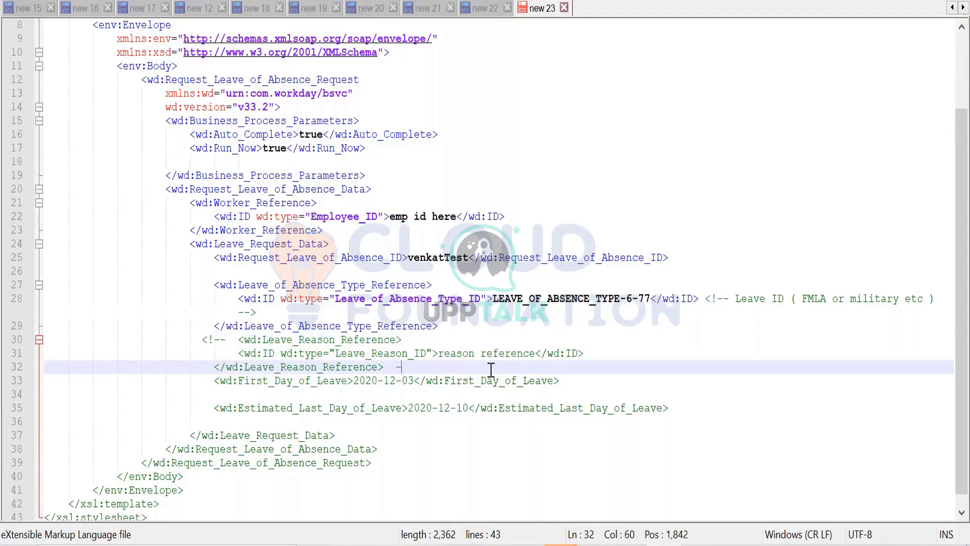
{"action": "type", "text": "->"}
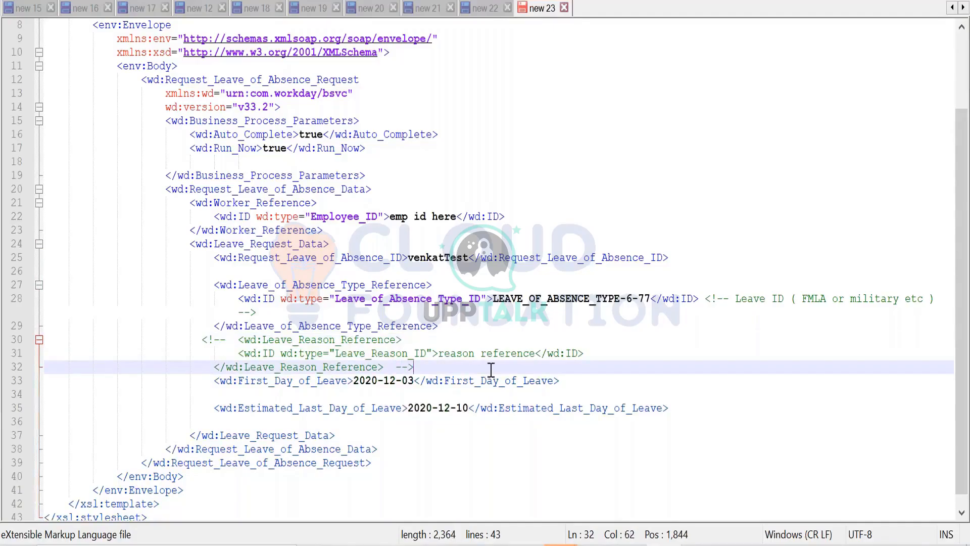
{"action": "left_click", "coordinate": [441, 449]}
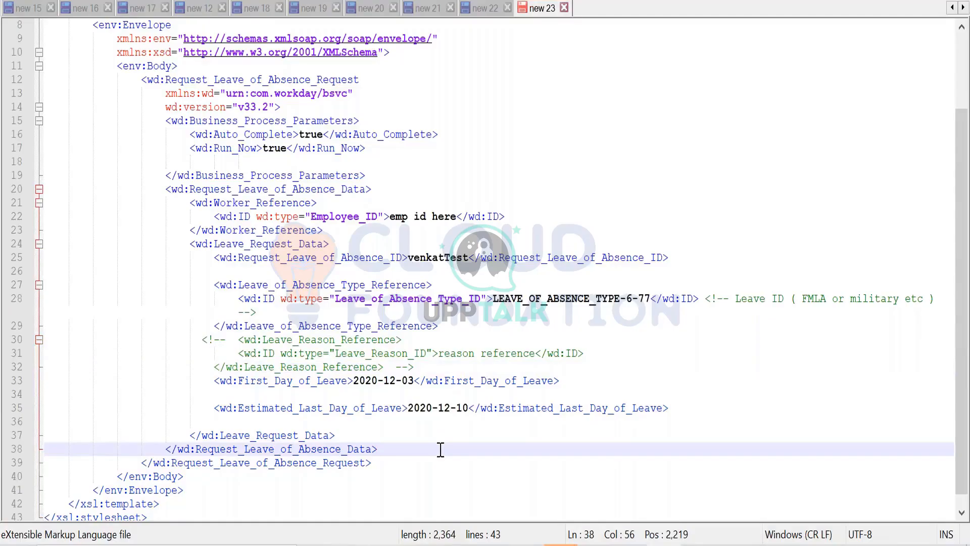
- Copy the whole stylesheet and bring up the Request_Leave_of_Absence WS Tester in Workday Studio with an enlarged editor area
{"action": "key", "text": "ctrl+a"}
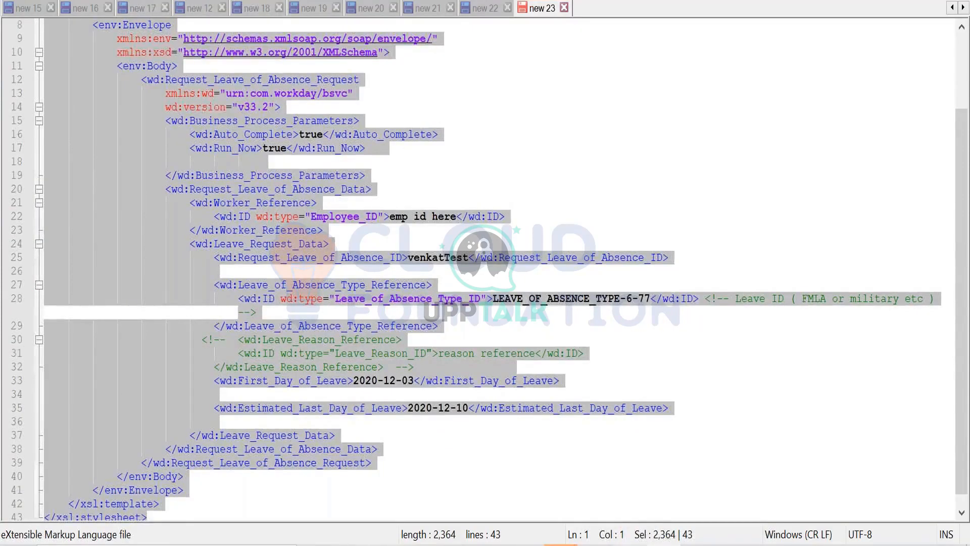
{"action": "key", "text": "alt+Tab"}
{"action": "left_click", "coordinate": [849, 12]}
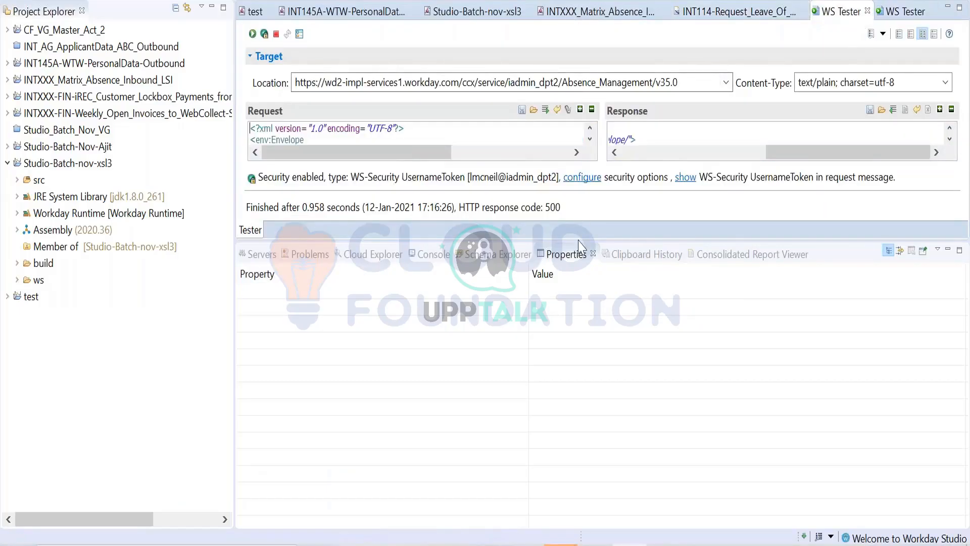
{"action": "left_click_drag", "start_coordinate": [577, 240], "coordinate": [578, 390]}
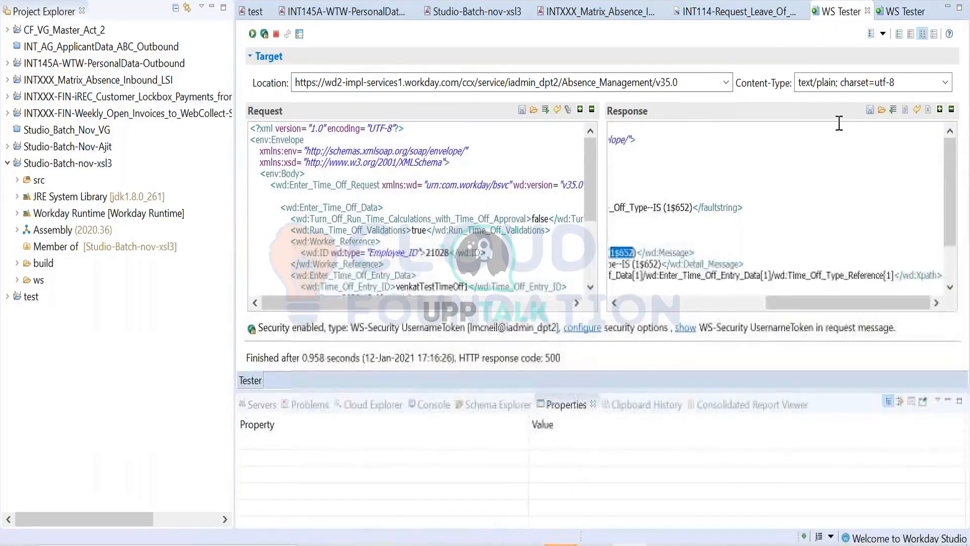
{"action": "left_click", "coordinate": [890, 14]}
- Try to send the complete copied stylesheet as the request in place of the tester's sample message
{"action": "left_click", "coordinate": [514, 176]}
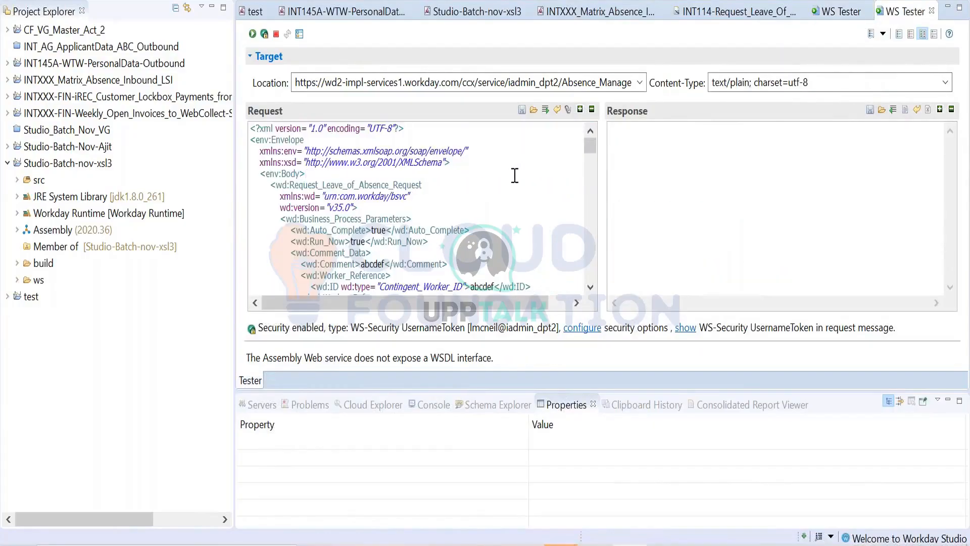
{"action": "key", "text": "ctrl+a"}
{"action": "key", "text": "ctrl+v"}
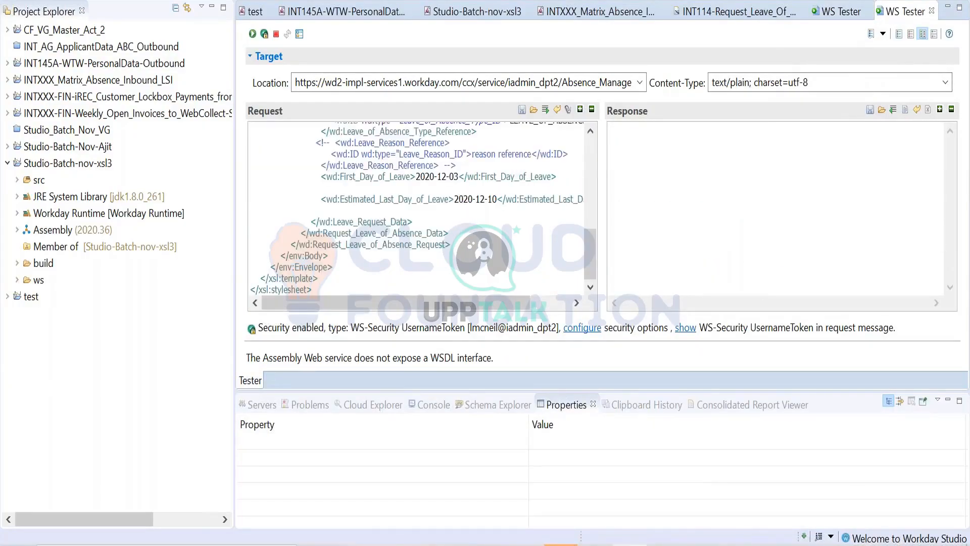
{"action": "left_click", "coordinate": [252, 34]}
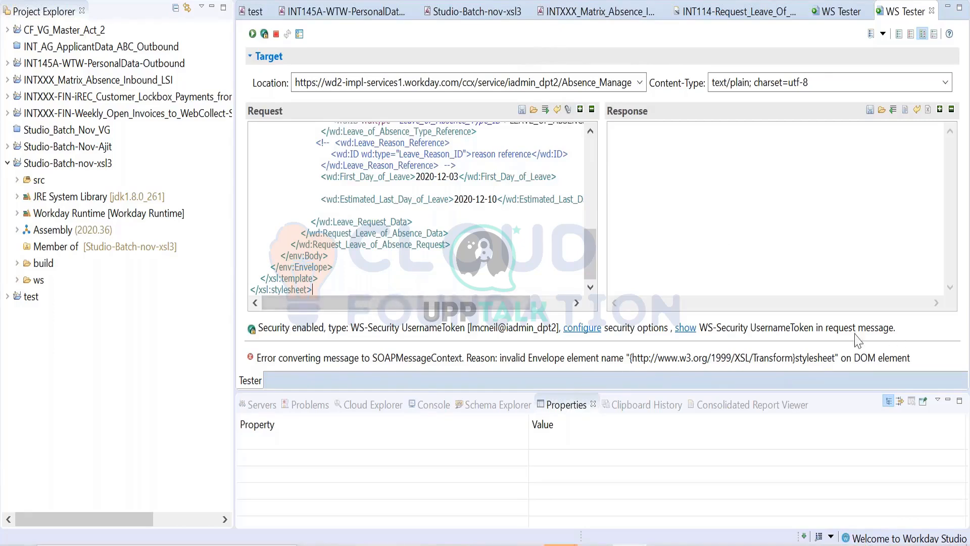
- Check the pasted stylesheet's outer elements and undo the paste in the request
{"action": "scroll", "coordinate": [485, 248], "scroll_direction": "up", "scroll_amount": 10}
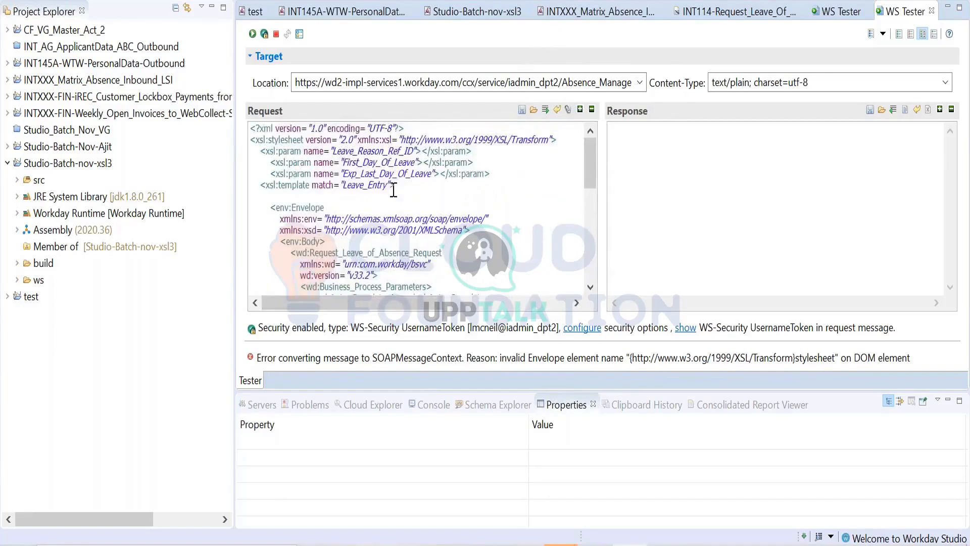
{"action": "scroll", "coordinate": [388, 191], "scroll_direction": "down", "scroll_amount": 8}
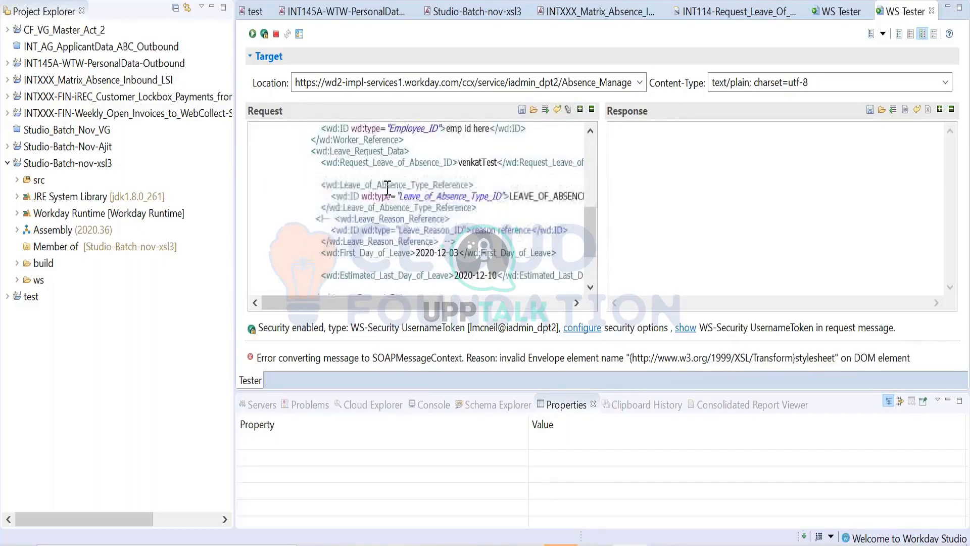
{"action": "key", "text": "ctrl+z"}
{"action": "key", "text": "ctrl+z"}
- Replace the tester's sample envelope, below the XML declaration, with only the env:Envelope block from Notepad++ and send the request
{"action": "left_click", "coordinate": [542, 230]}
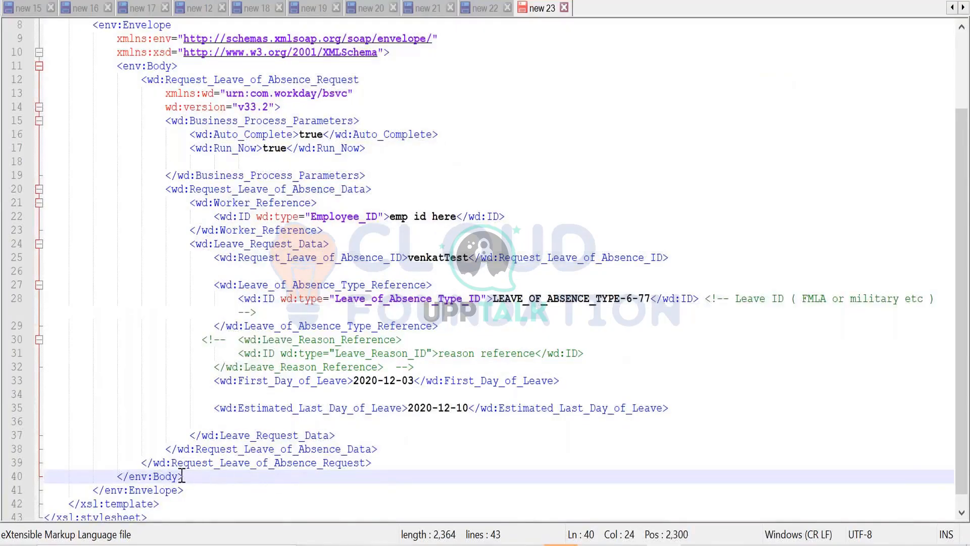
{"action": "left_click_drag", "start_coordinate": [186, 489], "coordinate": [92, 120]}
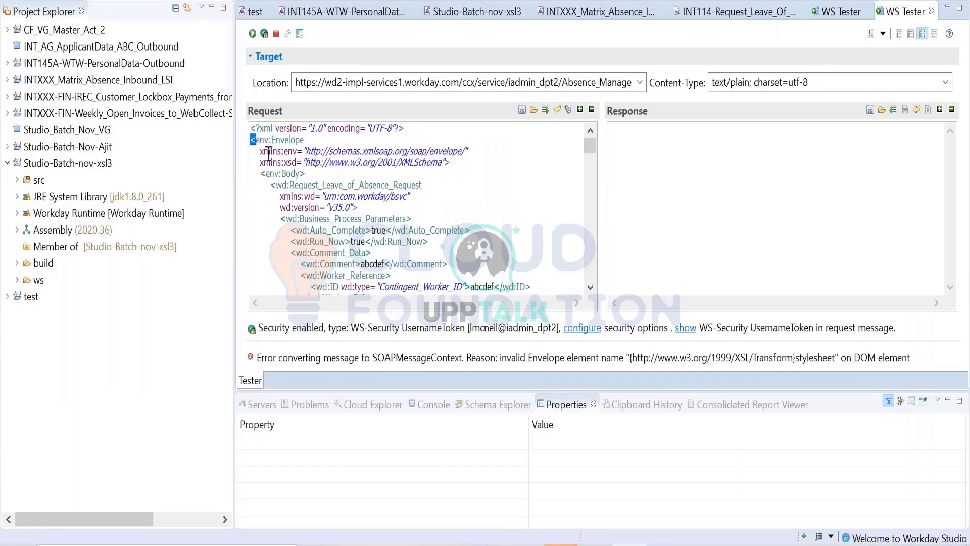
{"action": "left_click_drag", "start_coordinate": [268, 152], "coordinate": [516, 507]}
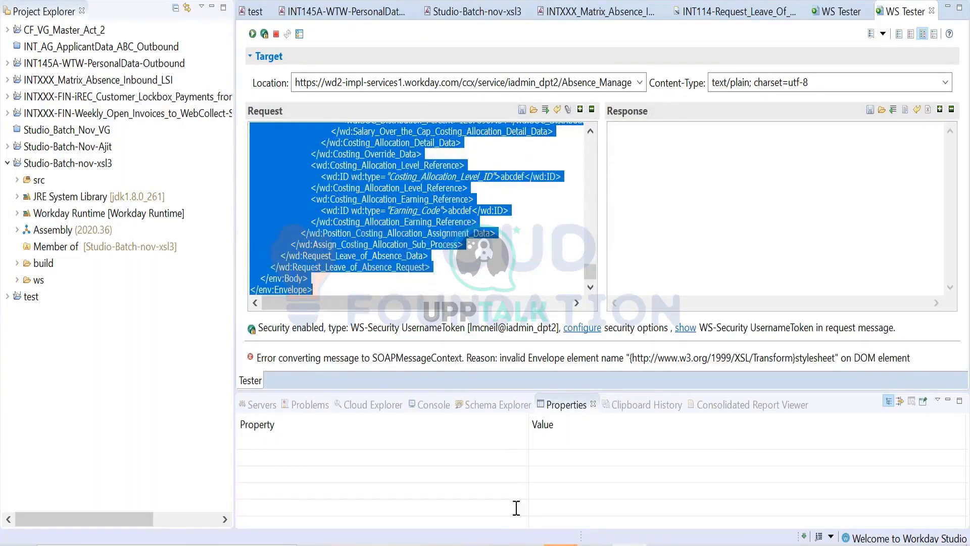
{"action": "key", "text": "Delete"}
{"action": "key", "text": "ctrl+v"}
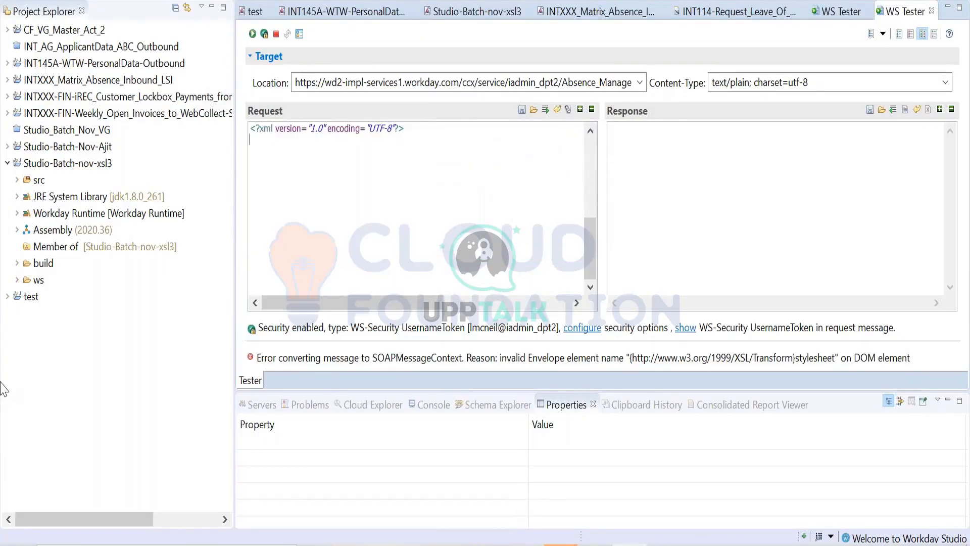
{"action": "left_click", "coordinate": [255, 34]}
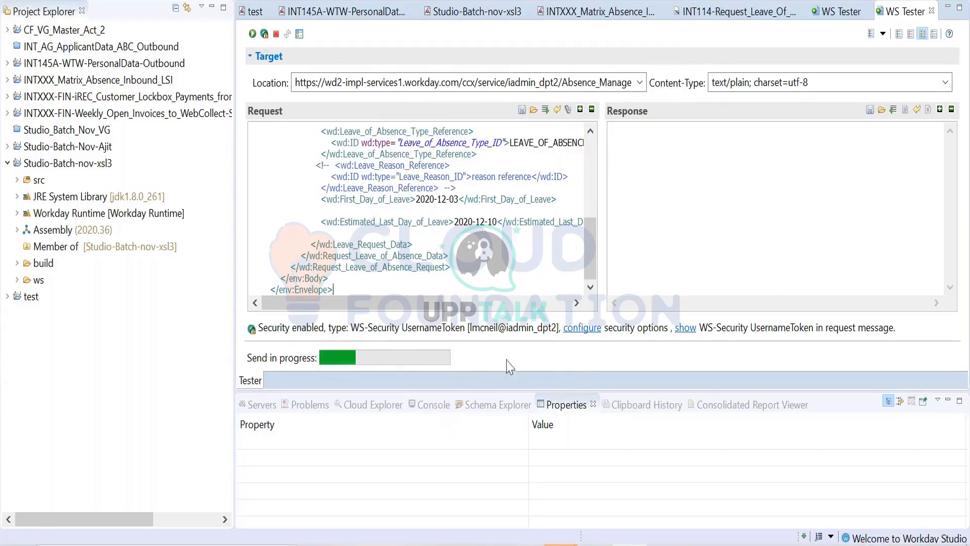
- Replace the "emp id here" placeholder with the worker's employee ID from the Enter_Time_Off request and resend the leave request
{"action": "scroll", "coordinate": [509, 222], "scroll_direction": "up", "scroll_amount": 2}
{"action": "scroll", "coordinate": [510, 223], "scroll_direction": "up", "scroll_amount": 5}
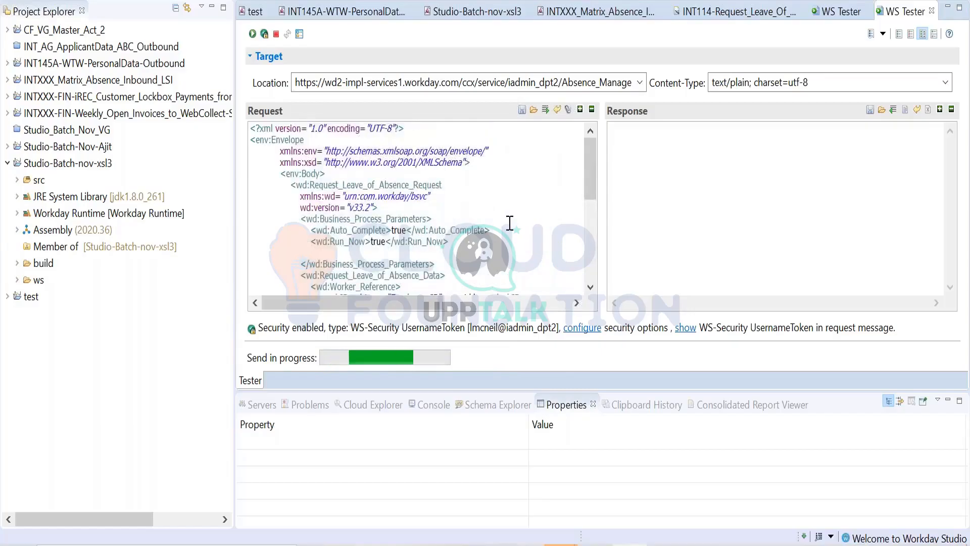
{"action": "scroll", "coordinate": [425, 246], "scroll_direction": "down", "scroll_amount": 3}
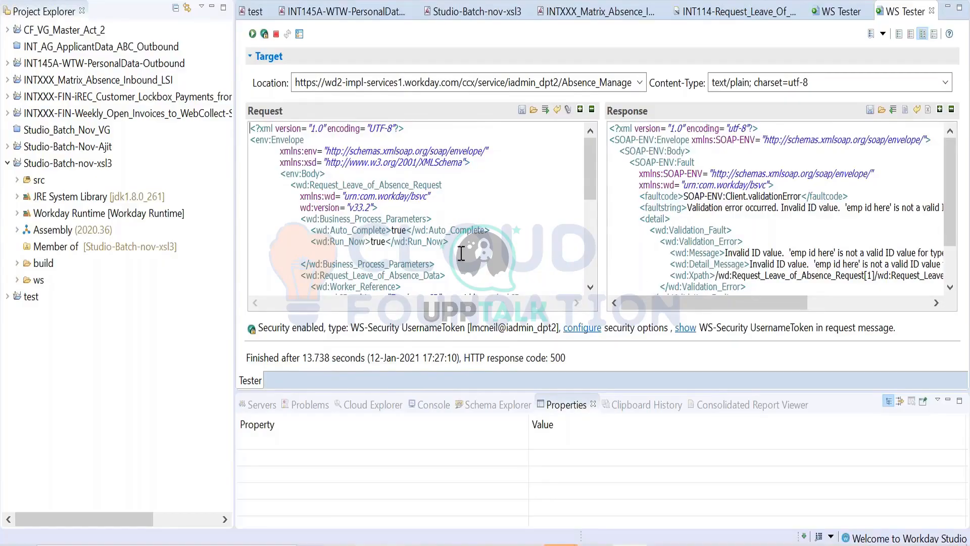
{"action": "scroll", "coordinate": [455, 251], "scroll_direction": "down", "scroll_amount": 2}
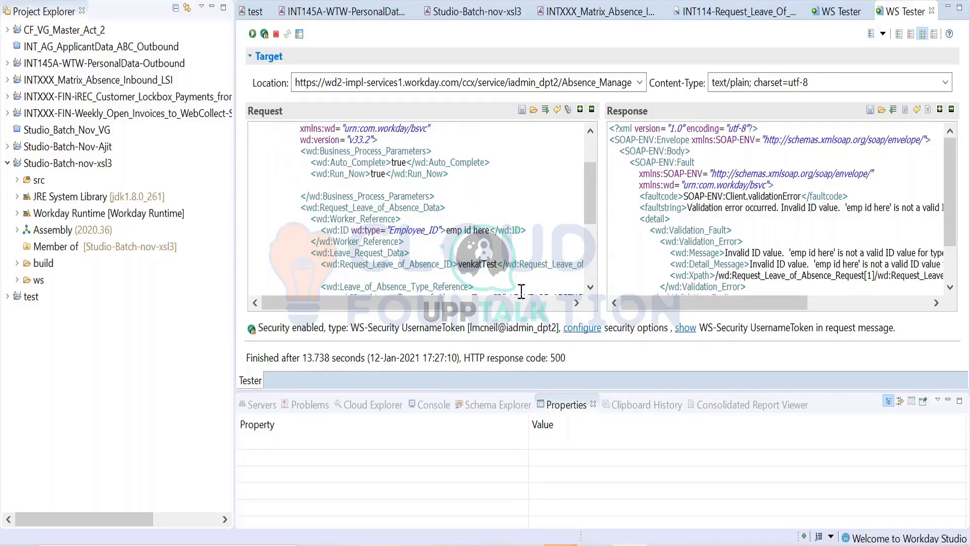
{"action": "left_click", "coordinate": [840, 11]}
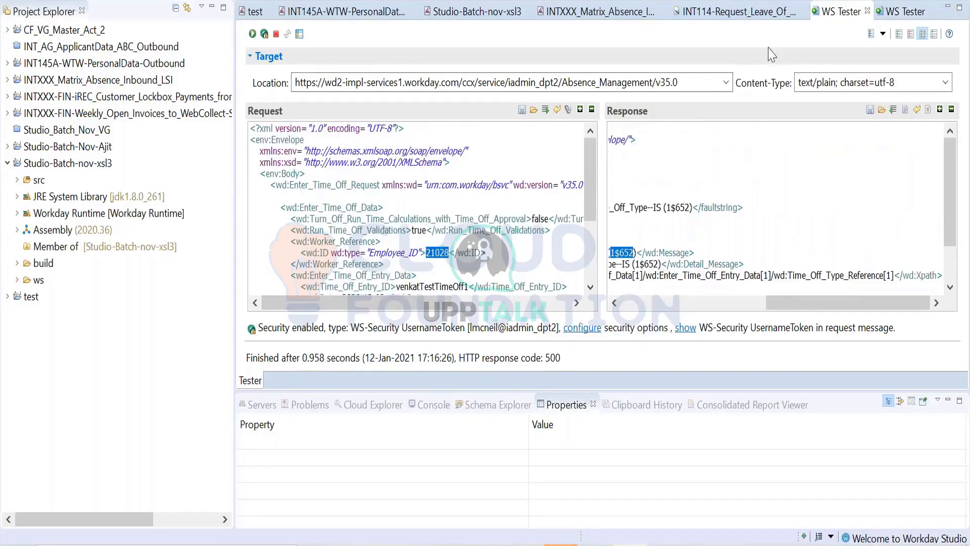
{"action": "left_click", "coordinate": [885, 13]}
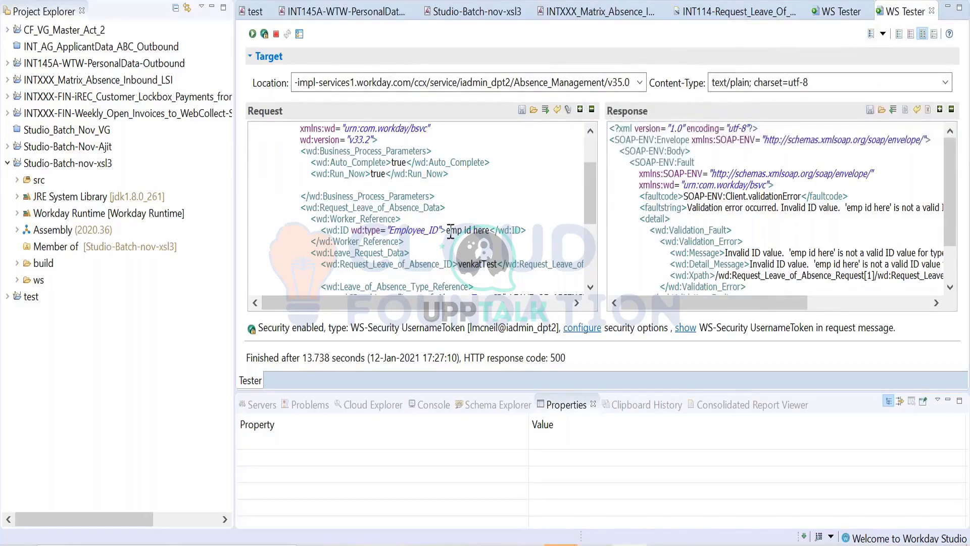
{"action": "left_click_drag", "start_coordinate": [450, 231], "coordinate": [493, 235]}
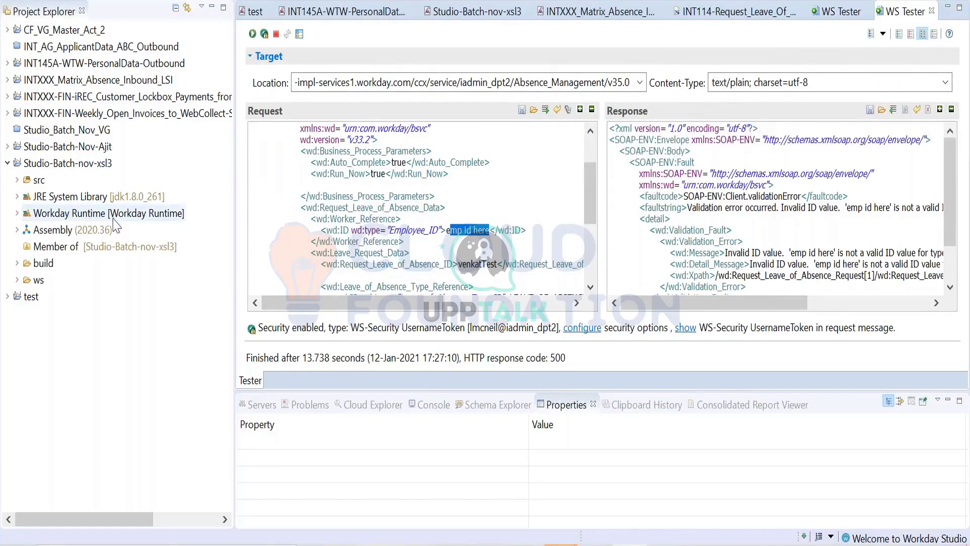
{"action": "key", "text": "BackSpace"}
{"action": "key", "text": "BackSpace"}
{"action": "type", "text": "21028"}
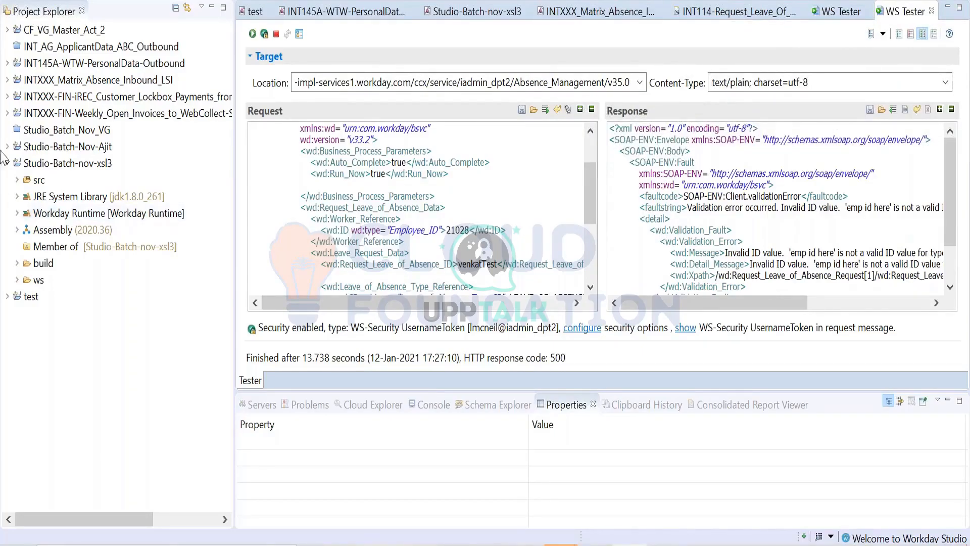
{"action": "left_click", "coordinate": [251, 34]}
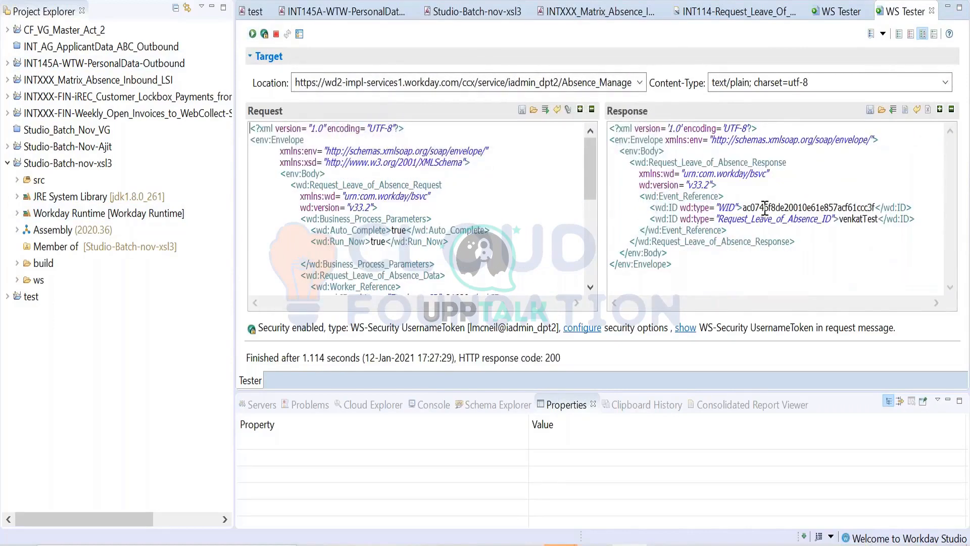
- Select the WID value in the leave response and switch to Workday in the browser
{"action": "double_click", "coordinate": [765, 207]}
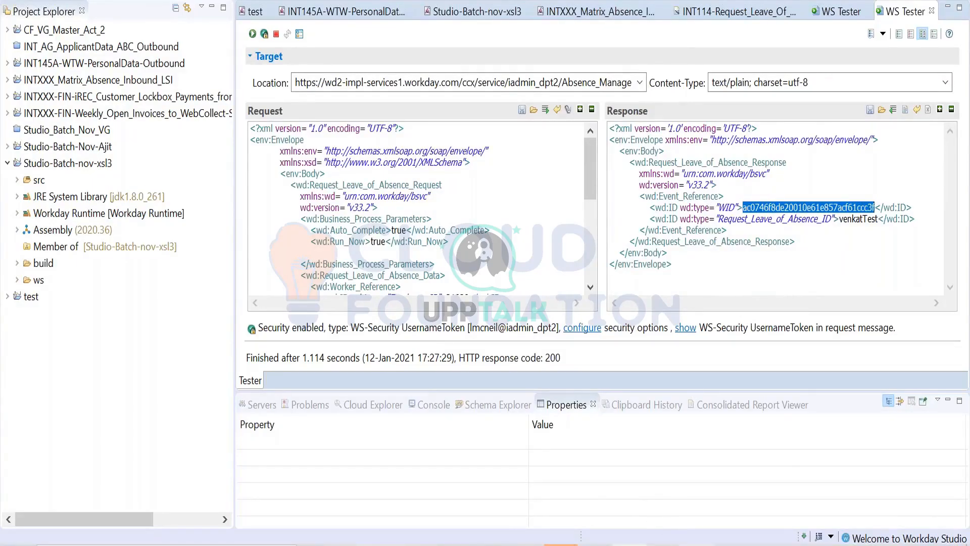
{"action": "mouse_move", "coordinate": [700, 543]}
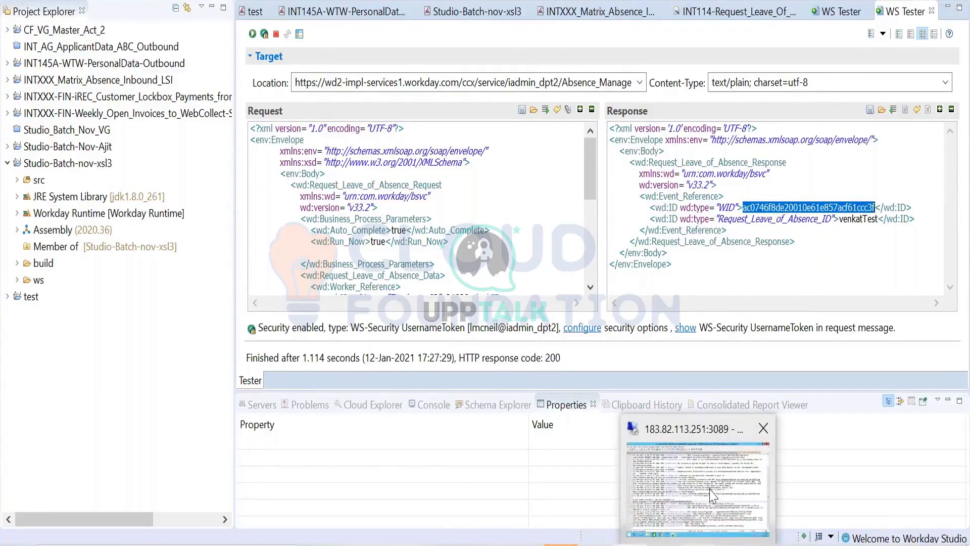
{"action": "left_click", "coordinate": [712, 494]}
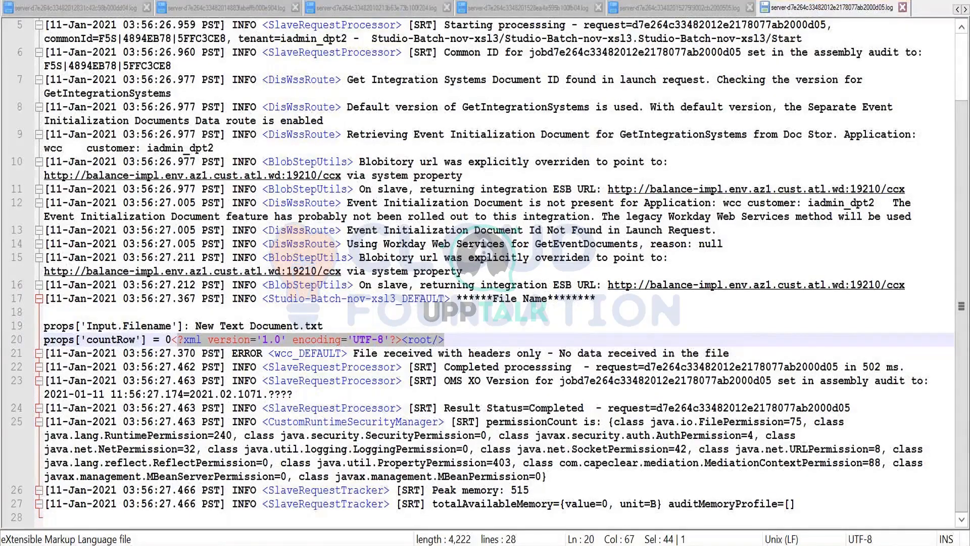
{"action": "key", "text": "alt+Tab"}
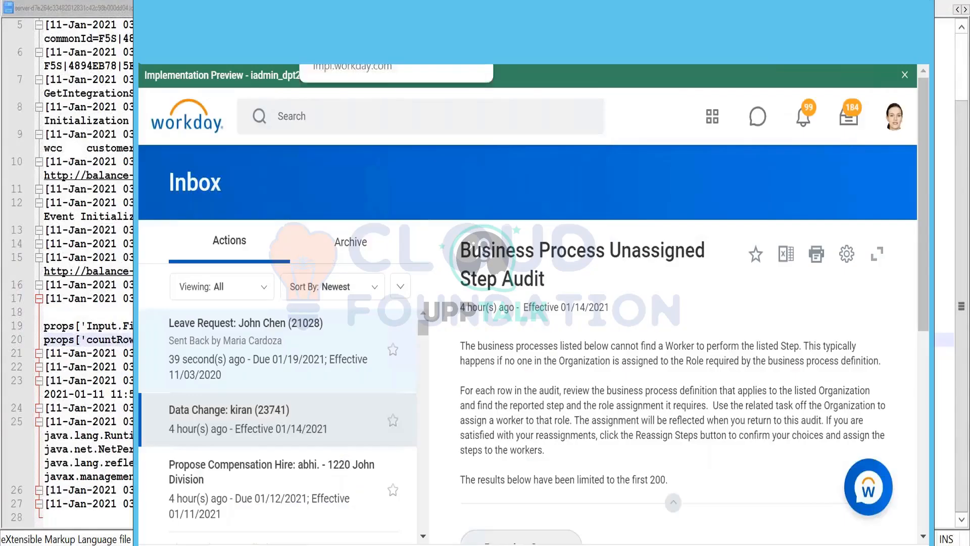
- Search Workday for the leave request's worker by full name with the worker: prefix and open the worker's profile
{"action": "left_click", "coordinate": [326, 110]}
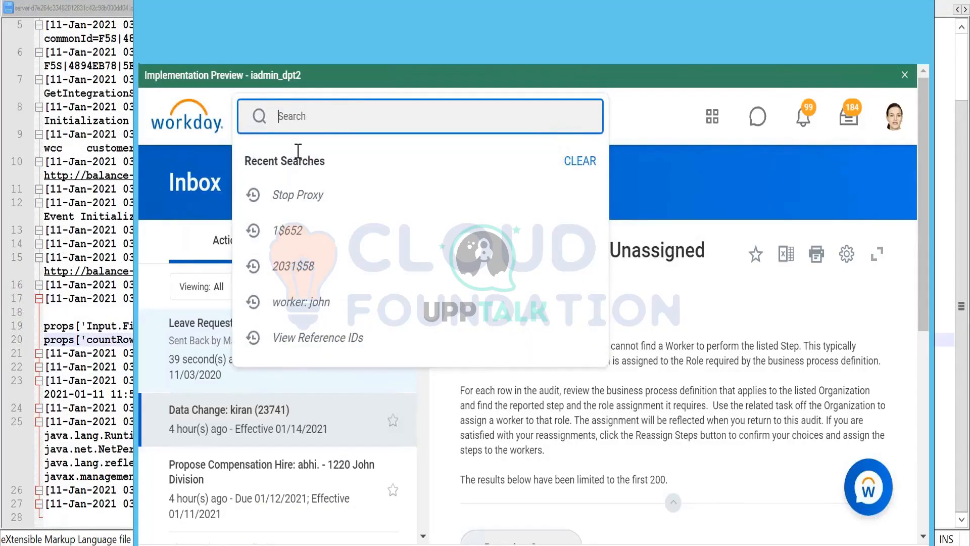
{"action": "left_click", "coordinate": [303, 301]}
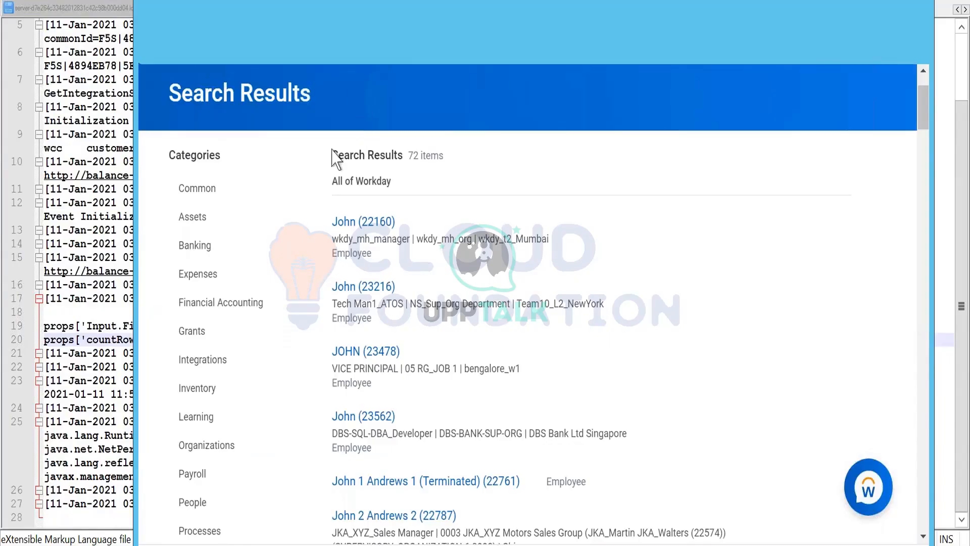
{"action": "scroll", "coordinate": [335, 157], "scroll_direction": "up", "scroll_amount": 2}
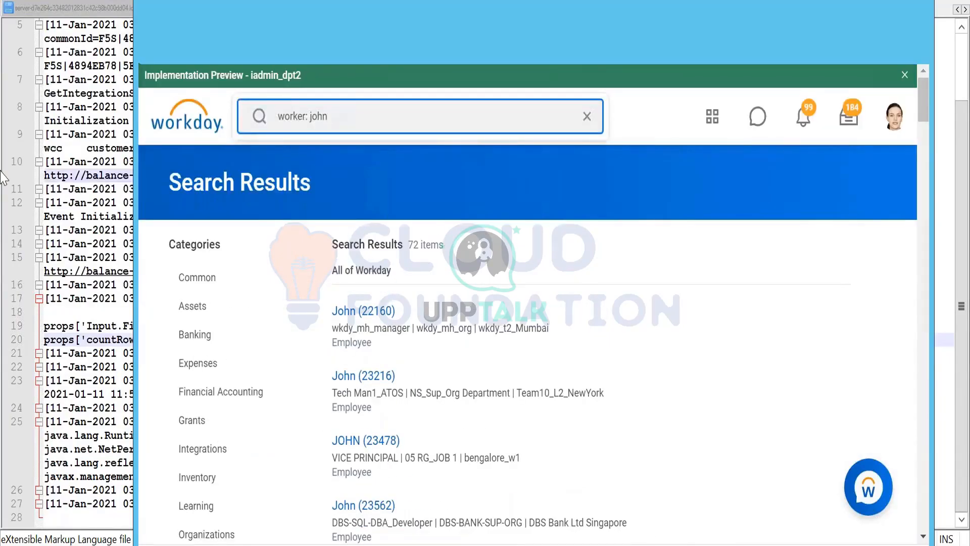
{"action": "key", "text": "alt+f"}
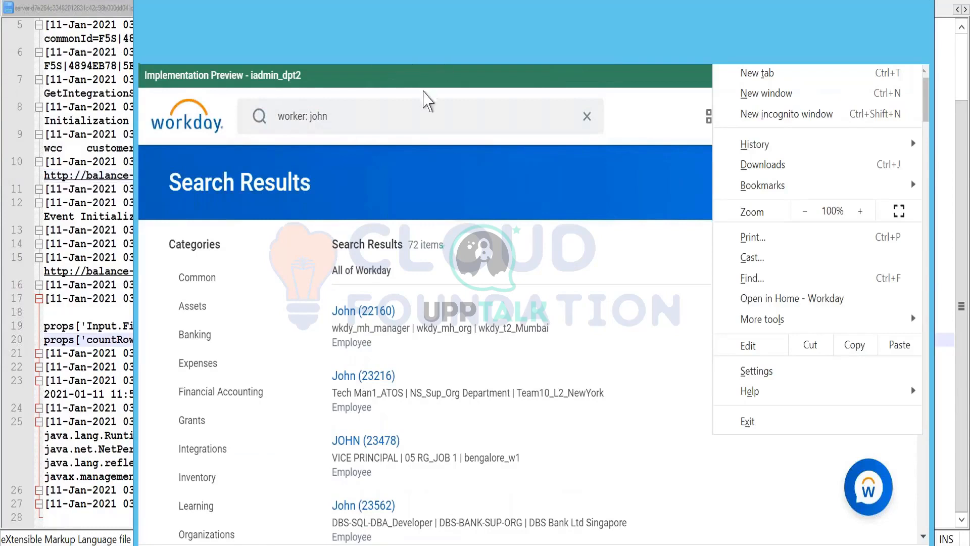
{"action": "left_click", "coordinate": [424, 119]}
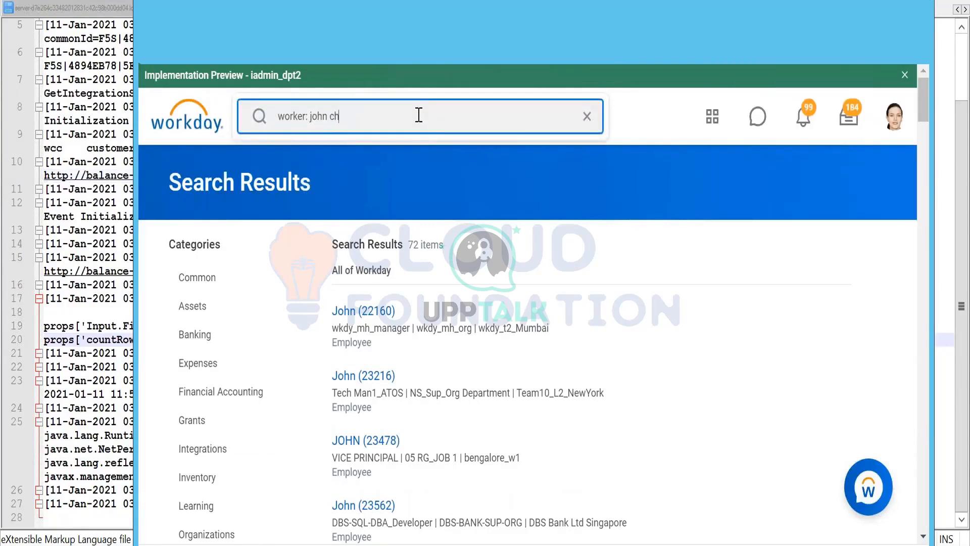
{"action": "key", "text": "Return"}
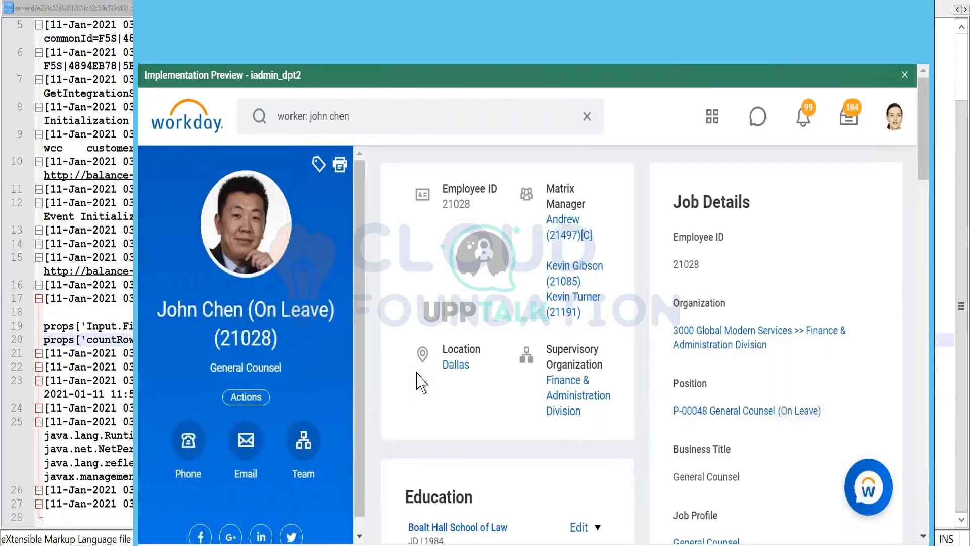
- Open the Enter Time Off task for the worker from the Time and Leave actions
{"action": "scroll", "coordinate": [422, 384], "scroll_direction": "down", "scroll_amount": 2}
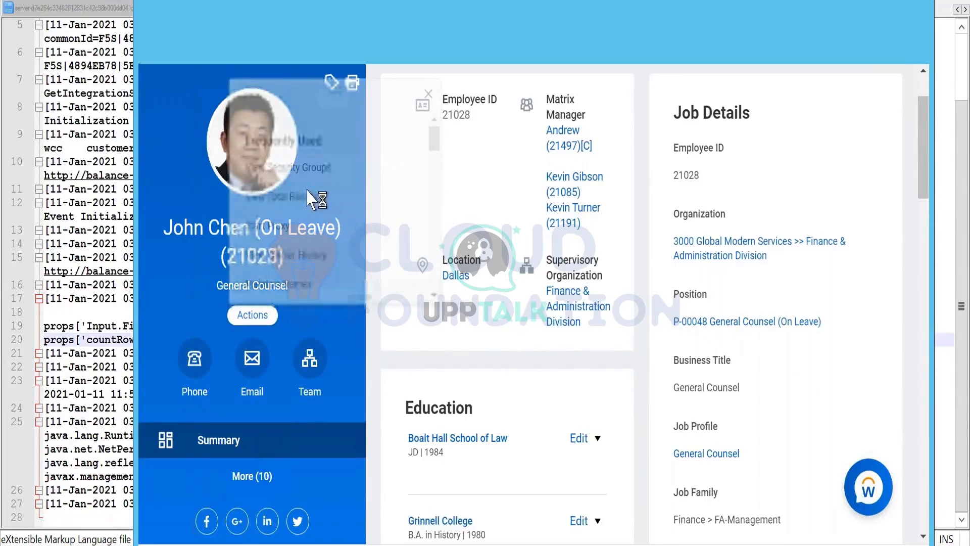
{"action": "scroll", "coordinate": [305, 224], "scroll_direction": "down", "scroll_amount": 3}
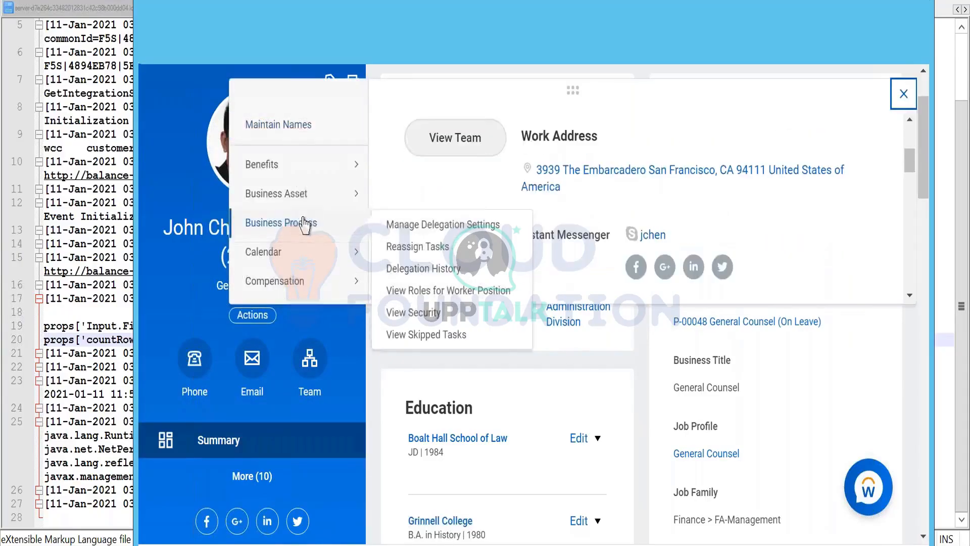
{"action": "scroll", "coordinate": [304, 224], "scroll_direction": "down", "scroll_amount": 4}
{"action": "scroll", "coordinate": [304, 225], "scroll_direction": "down", "scroll_amount": 3}
{"action": "scroll", "coordinate": [304, 225], "scroll_direction": "down", "scroll_amount": 5}
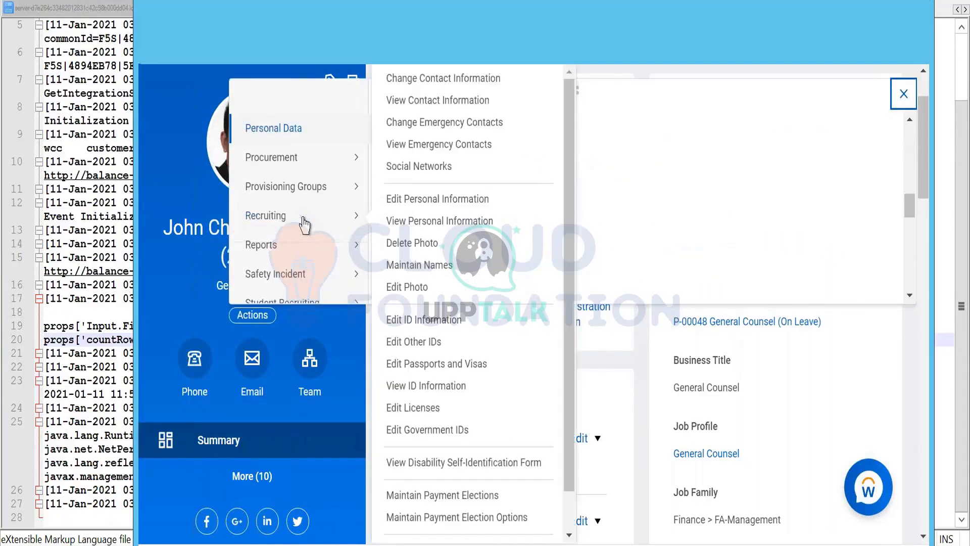
{"action": "mouse_move", "coordinate": [286, 267]}
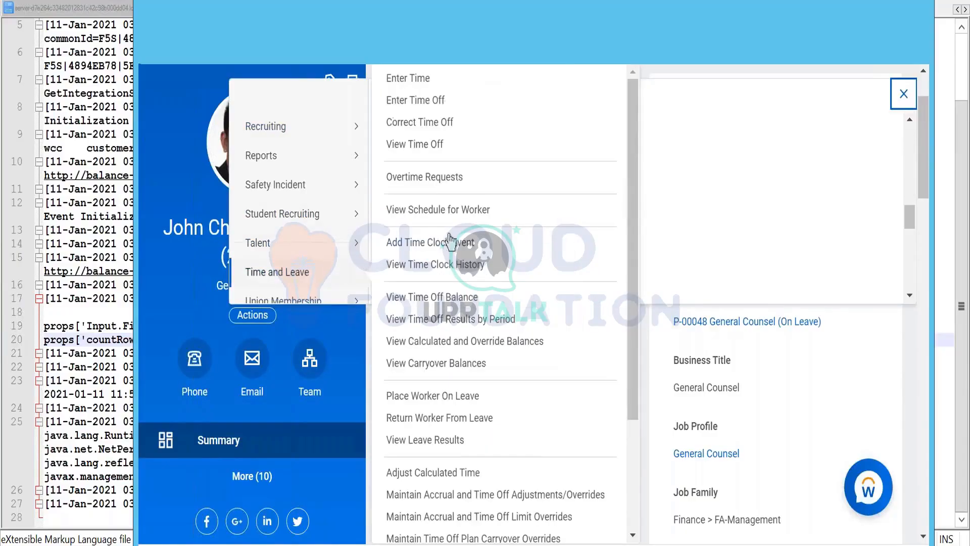
{"action": "left_click", "coordinate": [413, 103]}
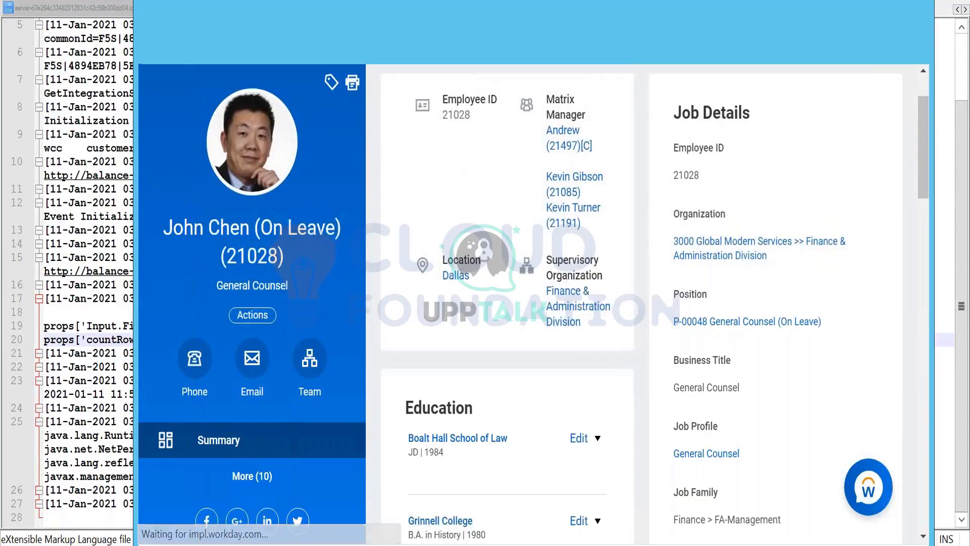
- Show December 2020 in the worker's time off calendar and check the whole month for leave entries
{"action": "scroll", "coordinate": [467, 291], "scroll_direction": "down", "scroll_amount": 2}
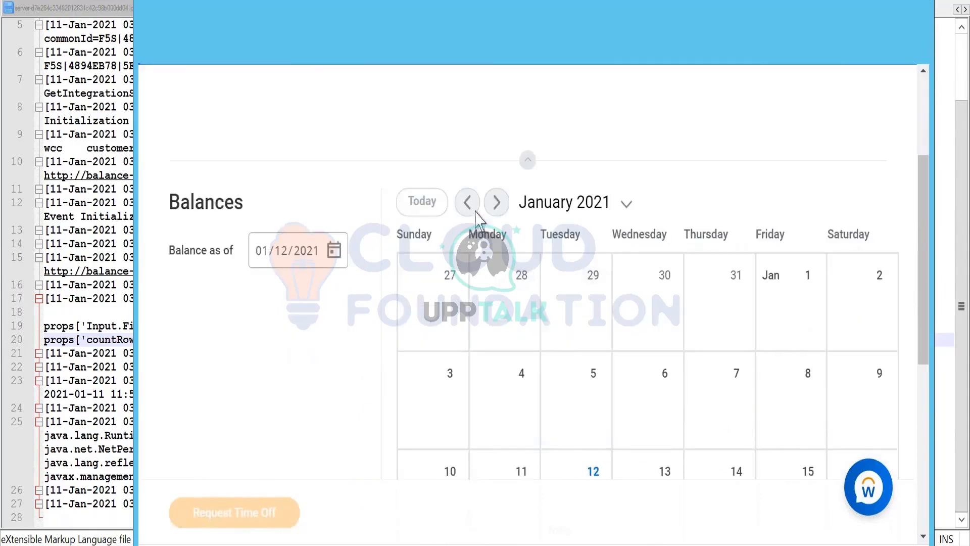
{"action": "left_click", "coordinate": [468, 202]}
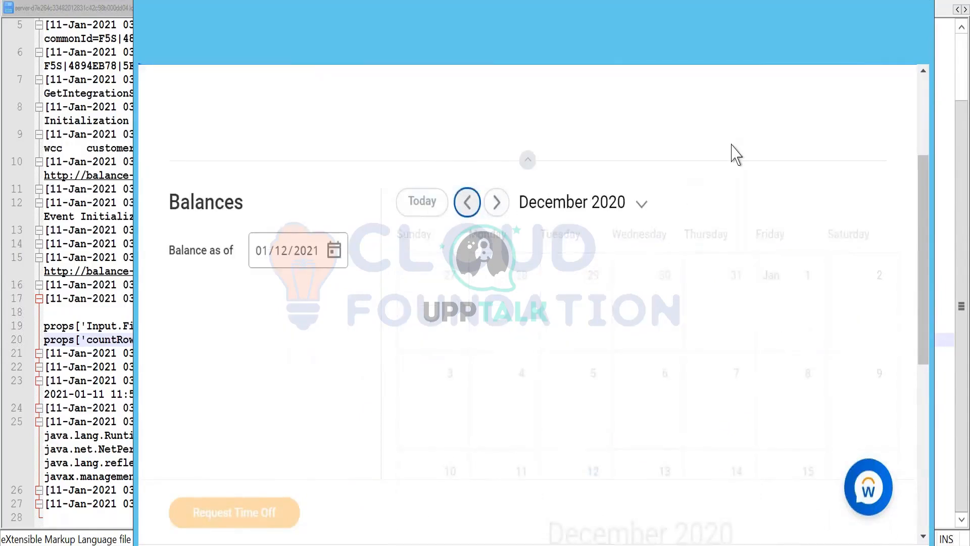
{"action": "scroll", "coordinate": [733, 152], "scroll_direction": "down", "scroll_amount": 2}
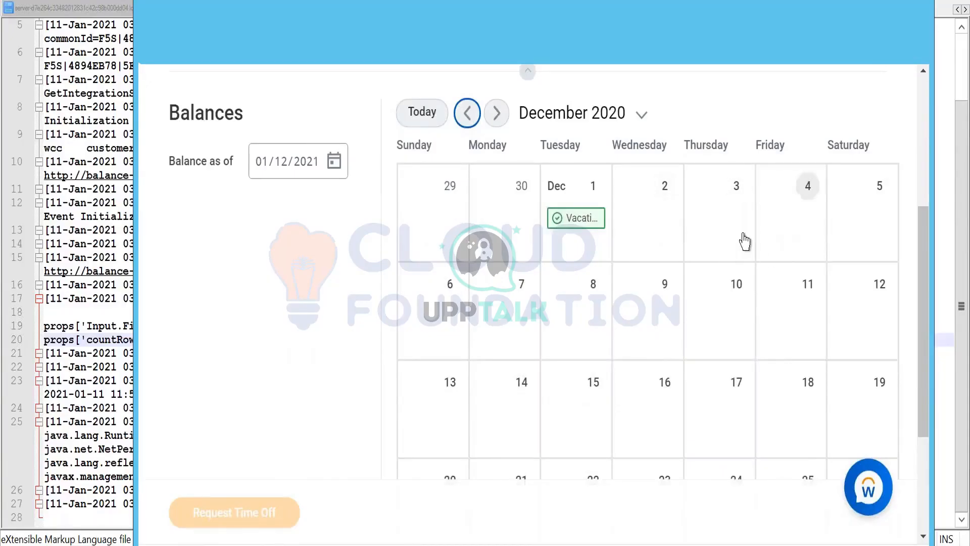
{"action": "scroll", "coordinate": [735, 226], "scroll_direction": "down", "scroll_amount": 2}
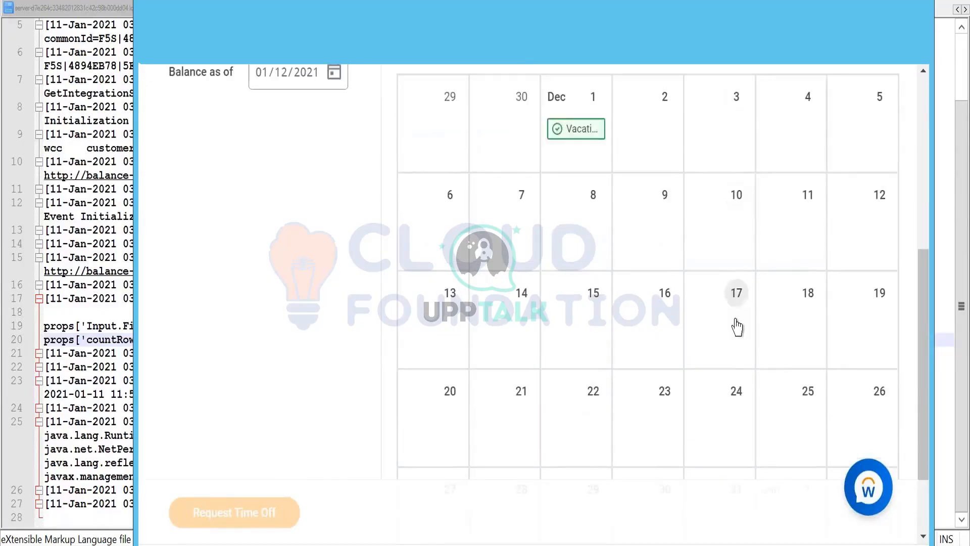
{"action": "scroll", "coordinate": [736, 324], "scroll_direction": "up", "scroll_amount": 4}
{"action": "scroll", "coordinate": [488, 288], "scroll_direction": "down", "scroll_amount": 5}
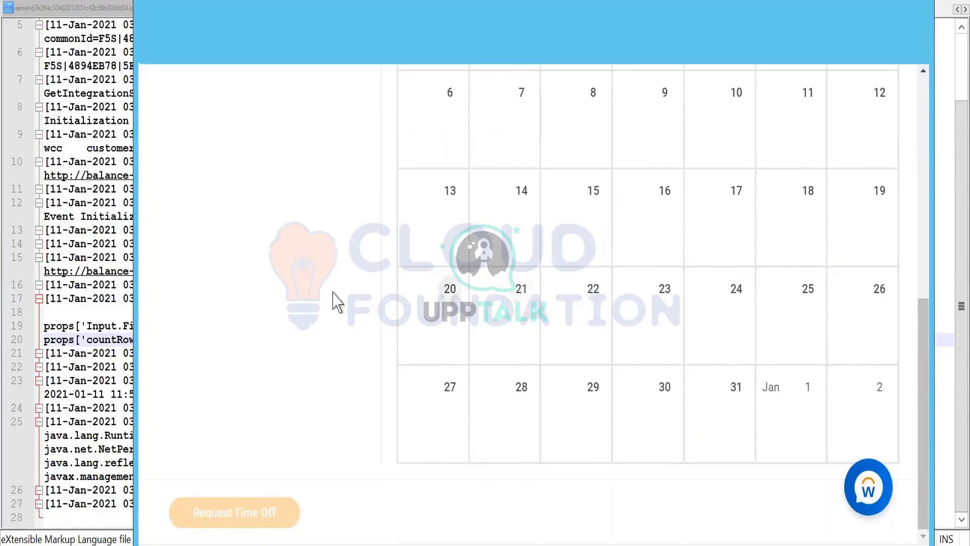
{"action": "scroll", "coordinate": [335, 298], "scroll_direction": "up", "scroll_amount": 9}
- Open the Place Worker On Leave task for the same worker from the Time and Leave actions
{"action": "left_click", "coordinate": [398, 214]}
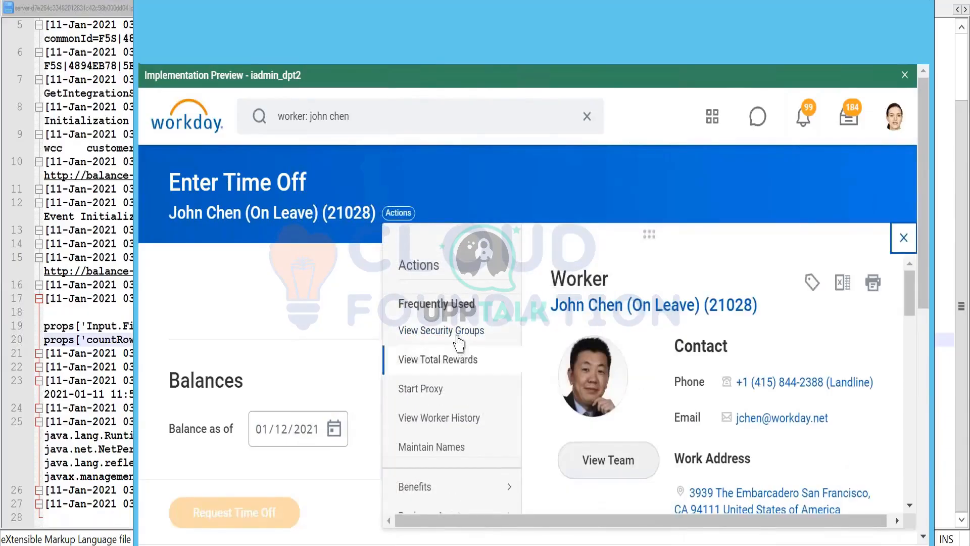
{"action": "scroll", "coordinate": [451, 374], "scroll_direction": "down", "scroll_amount": 1}
{"action": "scroll", "coordinate": [452, 374], "scroll_direction": "down", "scroll_amount": 3}
{"action": "mouse_move", "coordinate": [444, 311]}
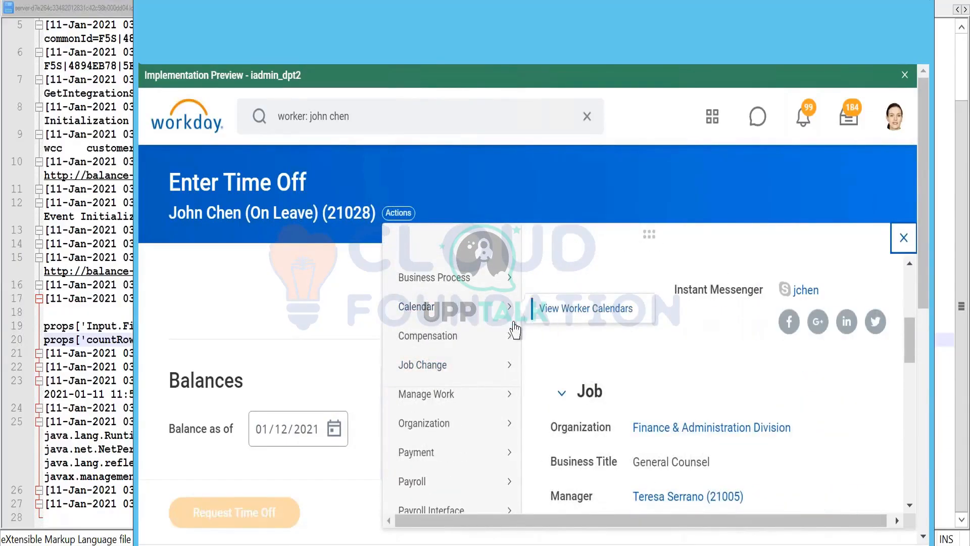
{"action": "scroll", "coordinate": [423, 432], "scroll_direction": "down", "scroll_amount": 3}
{"action": "mouse_move", "coordinate": [423, 434]}
{"action": "scroll", "coordinate": [423, 434], "scroll_direction": "down", "scroll_amount": 5}
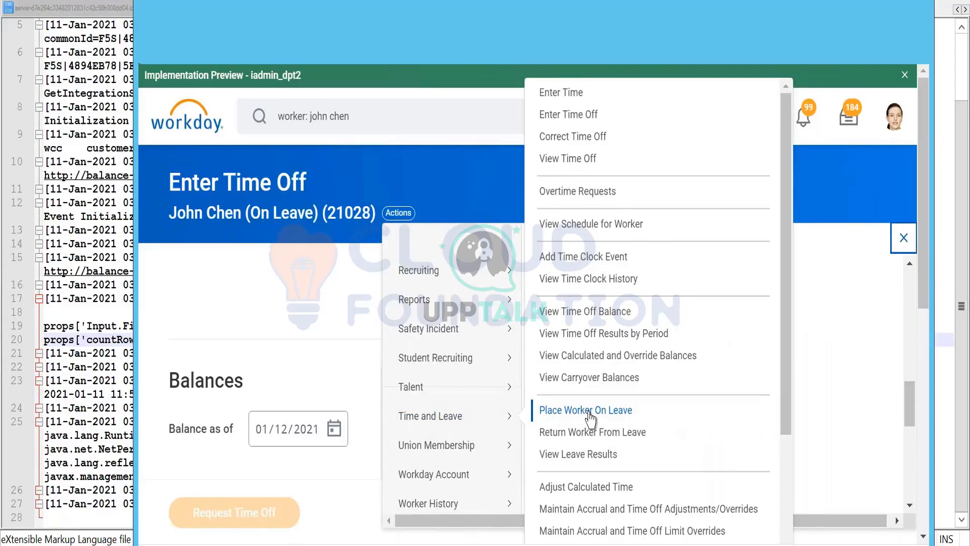
{"action": "scroll", "coordinate": [589, 418], "scroll_direction": "down", "scroll_amount": 3}
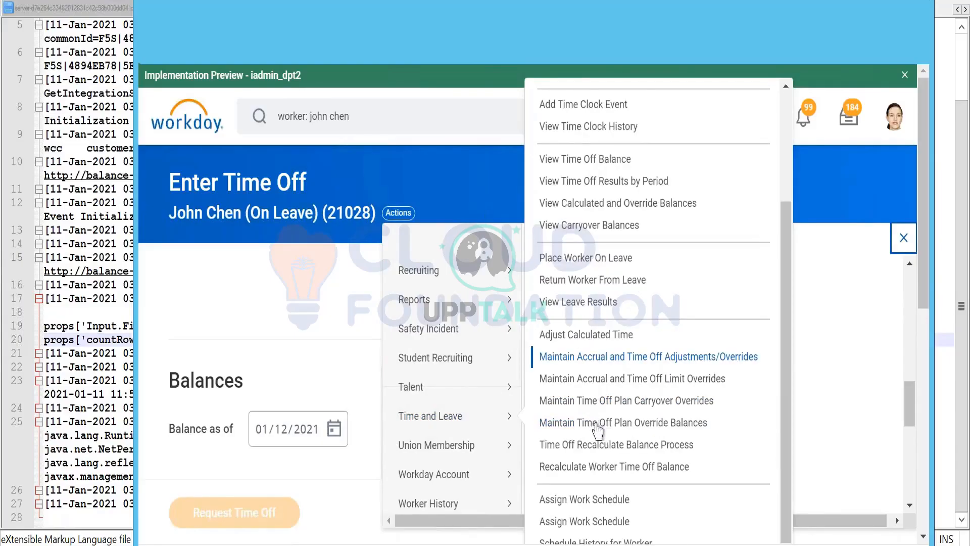
{"action": "scroll", "coordinate": [612, 446], "scroll_direction": "down", "scroll_amount": 4}
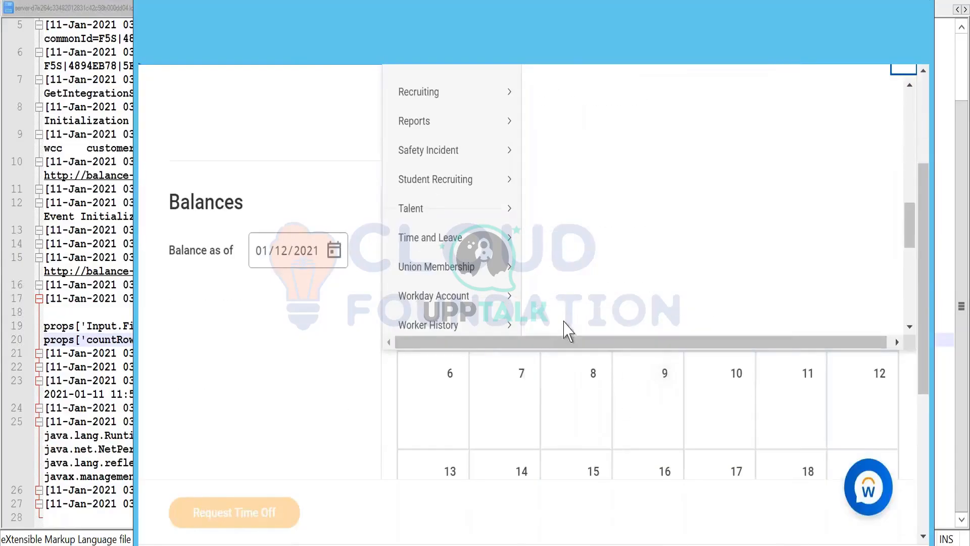
{"action": "mouse_move", "coordinate": [485, 249]}
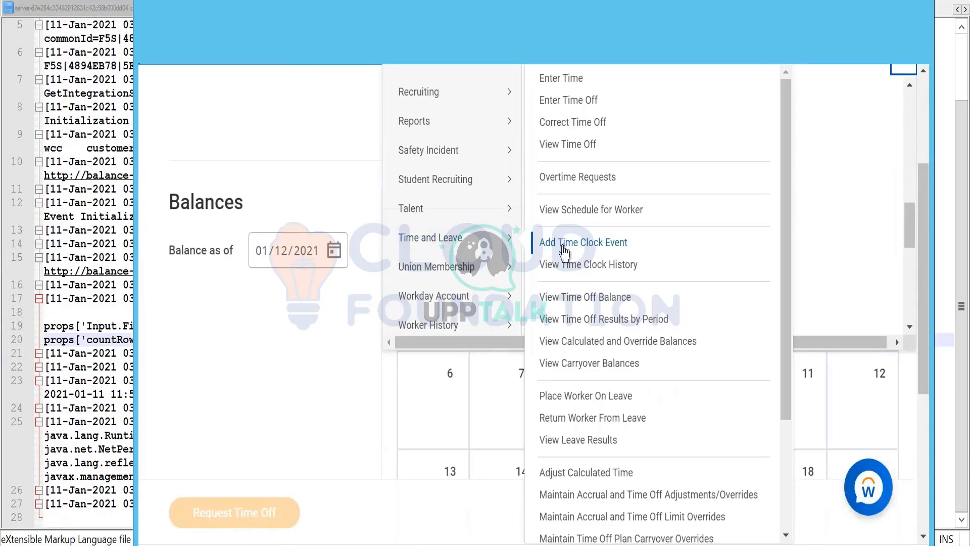
{"action": "scroll", "coordinate": [589, 257], "scroll_direction": "up", "scroll_amount": 2}
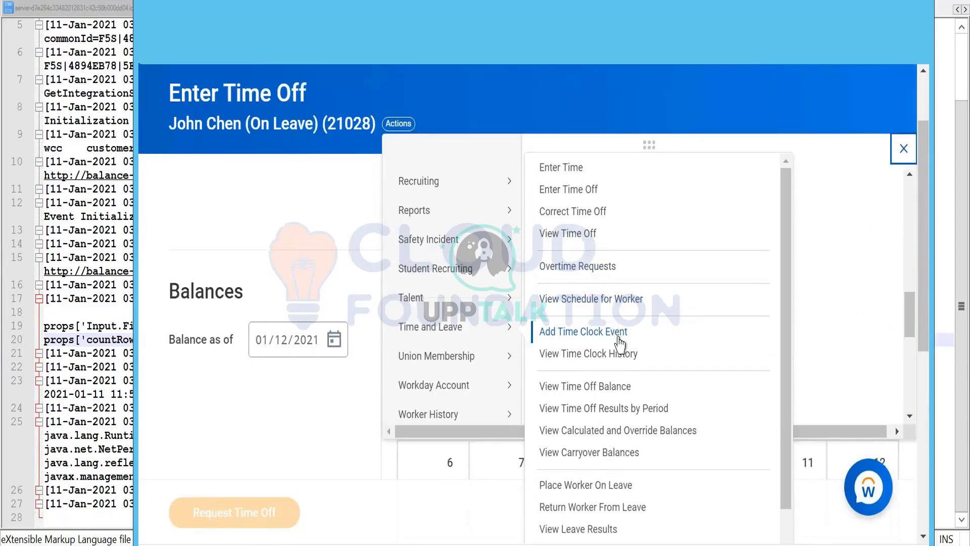
{"action": "scroll", "coordinate": [624, 368], "scroll_direction": "down", "scroll_amount": 2}
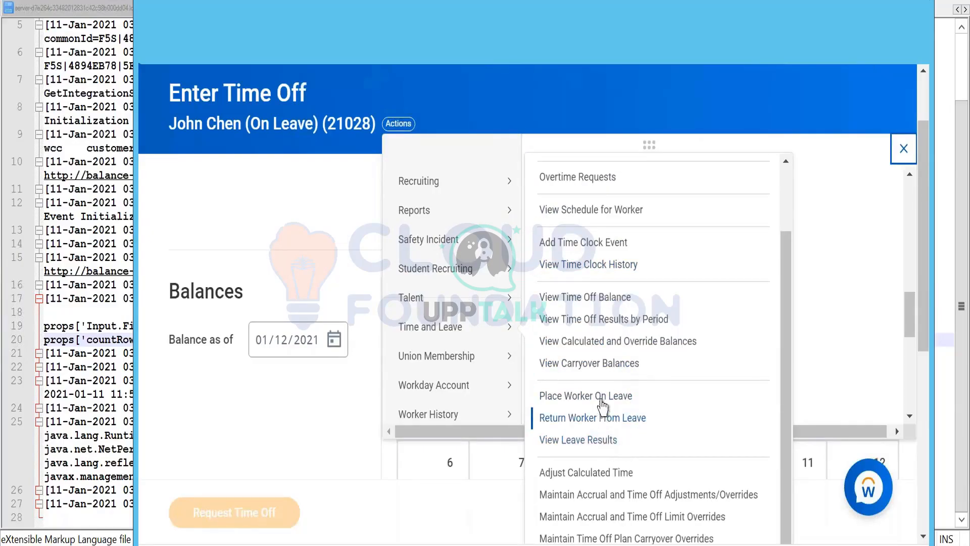
{"action": "left_click", "coordinate": [585, 396]}
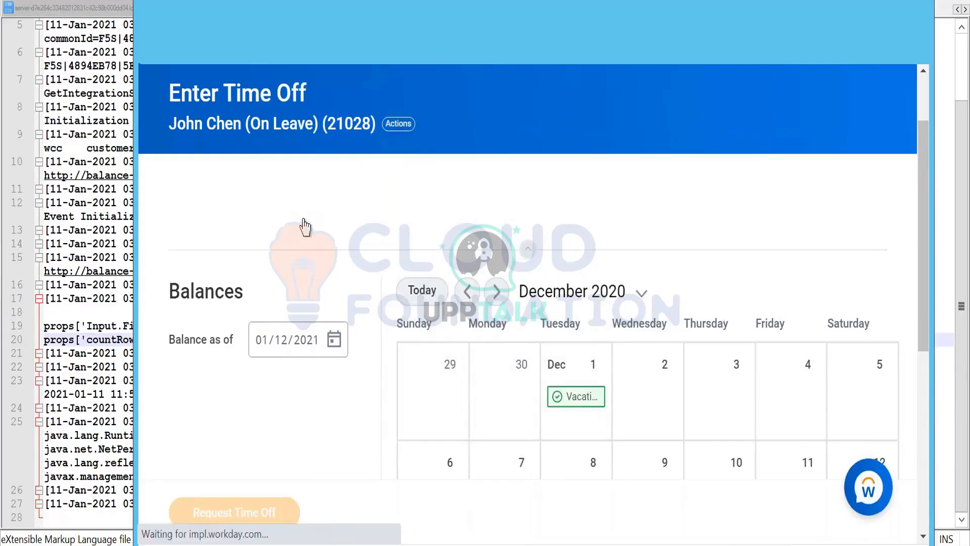
- Look through the worker's Place Worker On Leave form for the requested leave
{"action": "scroll", "coordinate": [379, 242], "scroll_direction": "down", "scroll_amount": 8}
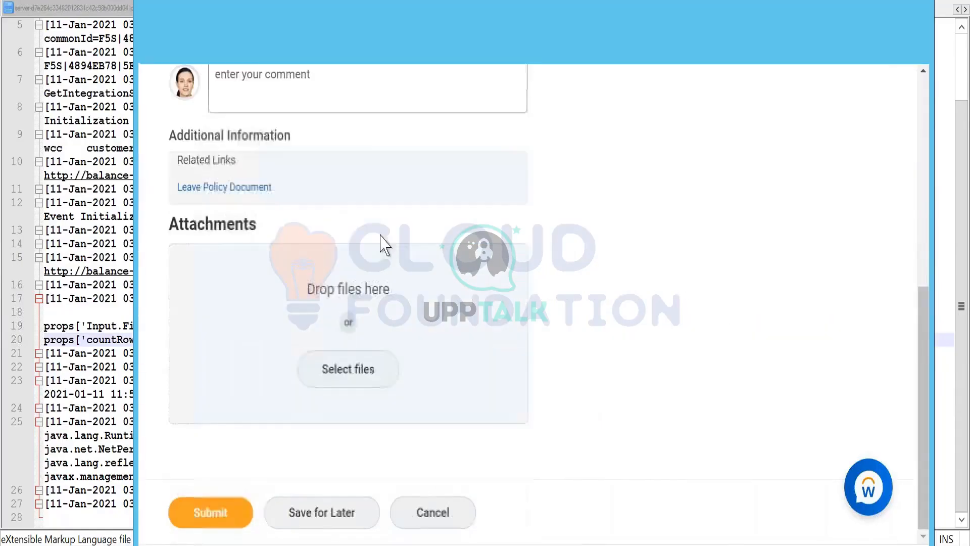
{"action": "scroll", "coordinate": [384, 258], "scroll_direction": "up", "scroll_amount": 7}
{"action": "scroll", "coordinate": [378, 273], "scroll_direction": "up", "scroll_amount": 2}
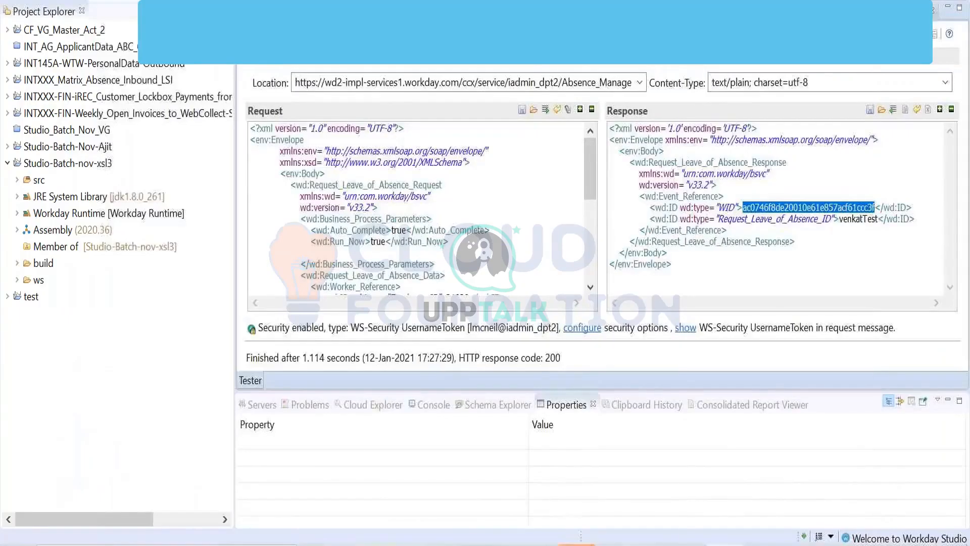
- Copy the WID from the leave response in Workday Studio, search Workday for it and check the search results and categories
{"action": "left_click", "coordinate": [774, 196]}
{"action": "double_click", "coordinate": [774, 207]}
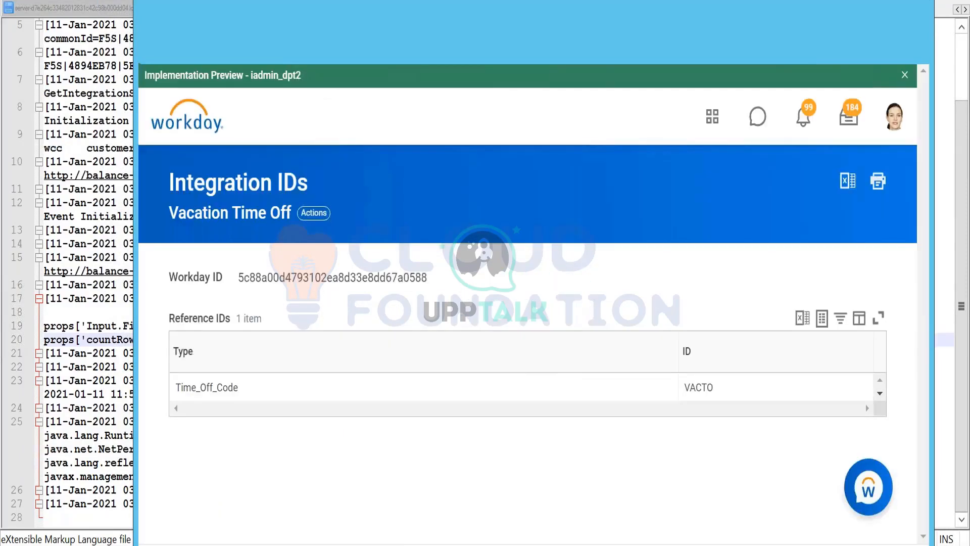
{"action": "type", "text": "ac0746f8de20010e61e857acf61ccc3f"}
{"action": "key", "text": "Return"}
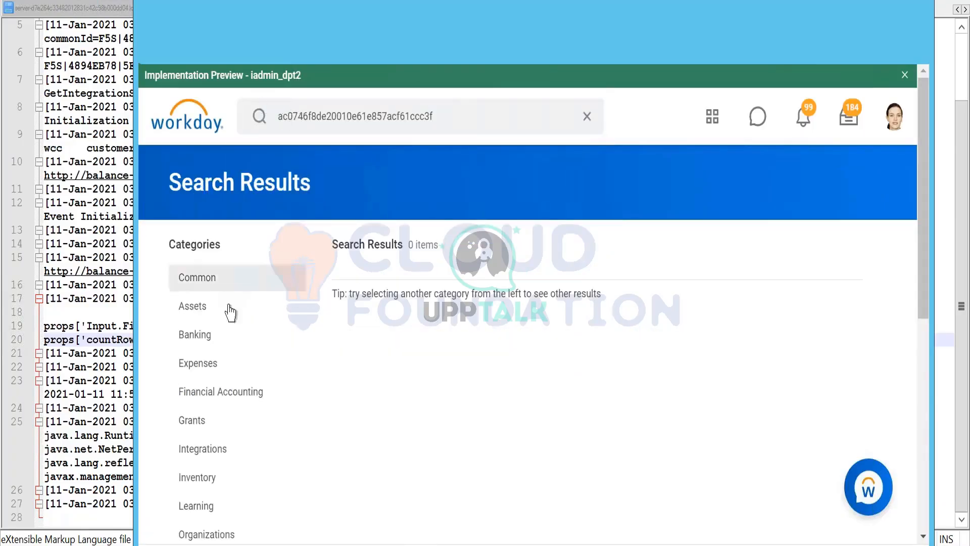
{"action": "scroll", "coordinate": [229, 347], "scroll_direction": "down", "scroll_amount": 8}
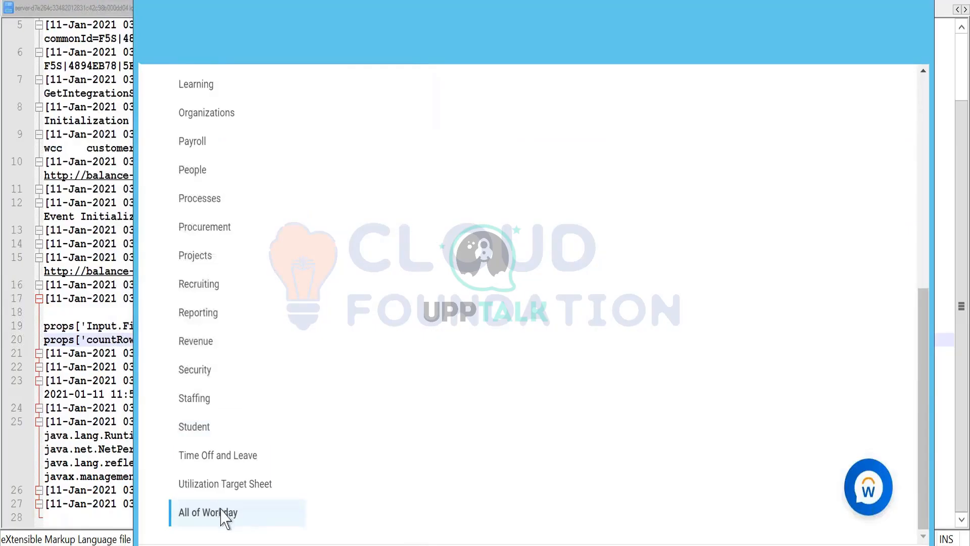
{"action": "scroll", "coordinate": [502, 272], "scroll_direction": "up", "scroll_amount": 8}
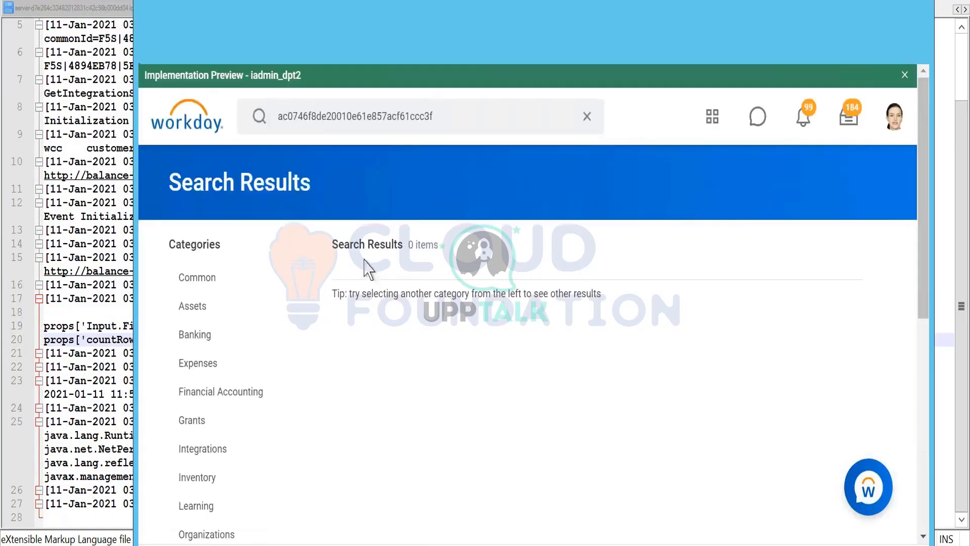
- Look through the remaining search categories and compare the searched WID with the one in Workday Studio's leave response
{"action": "scroll", "coordinate": [293, 325], "scroll_direction": "down", "scroll_amount": 8}
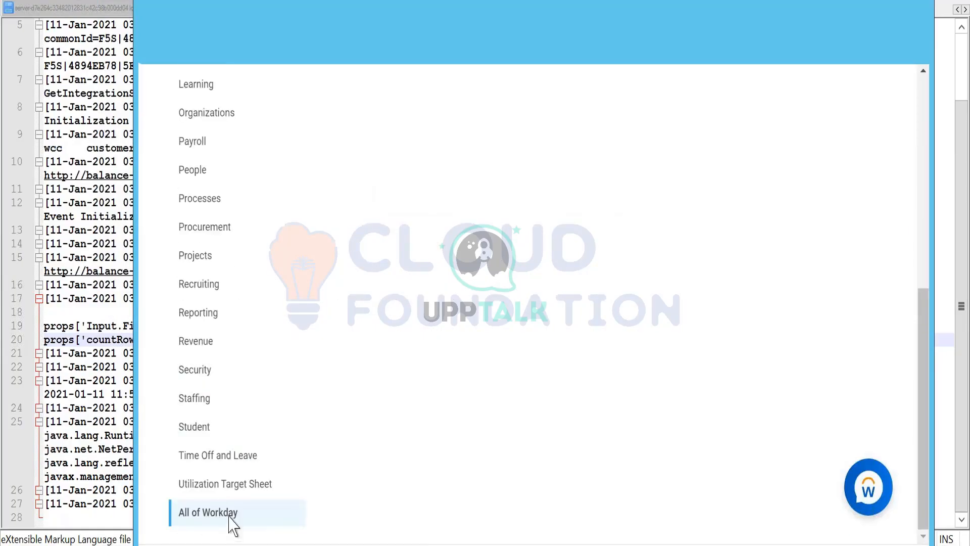
{"action": "scroll", "coordinate": [432, 236], "scroll_direction": "up", "scroll_amount": 8}
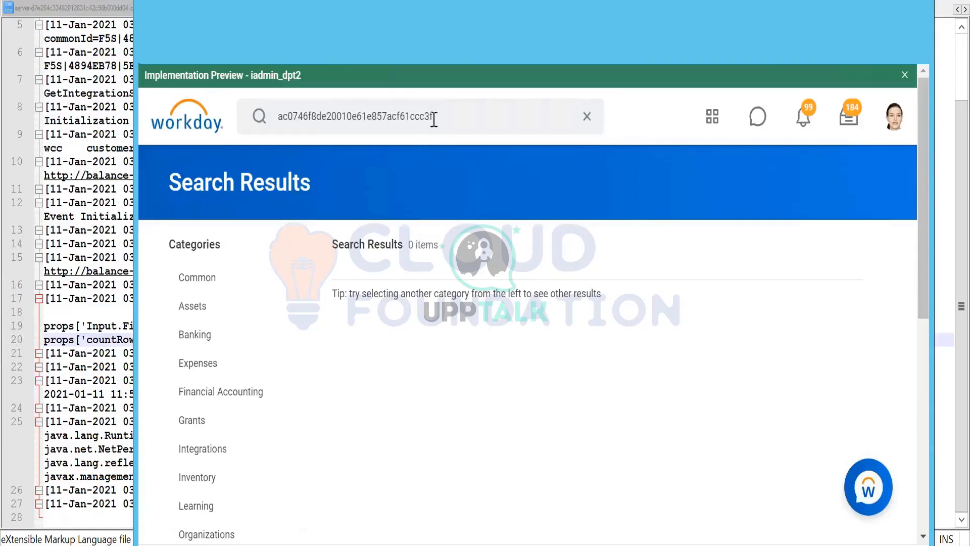
{"action": "left_click", "coordinate": [433, 118]}
{"action": "key", "text": "alt+Tab"}
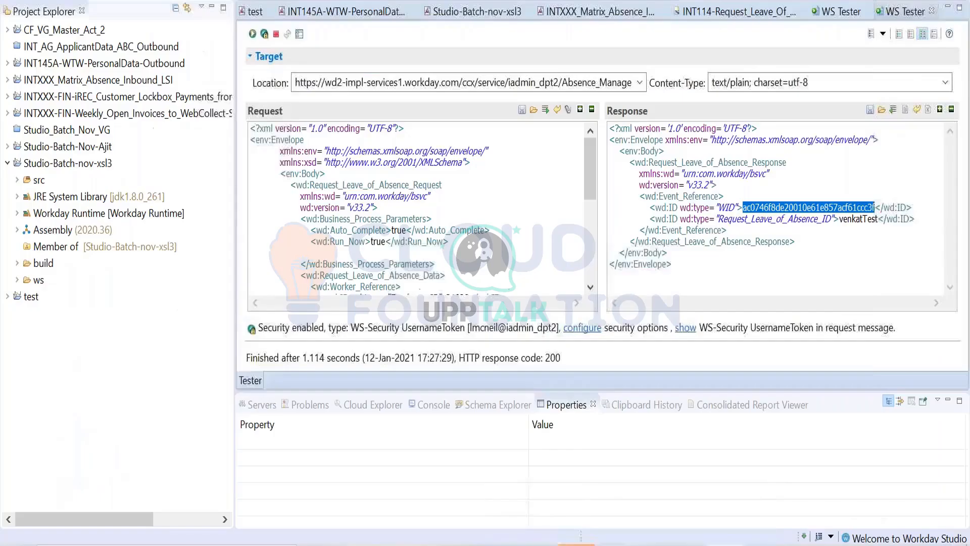
{"action": "left_click", "coordinate": [758, 257]}
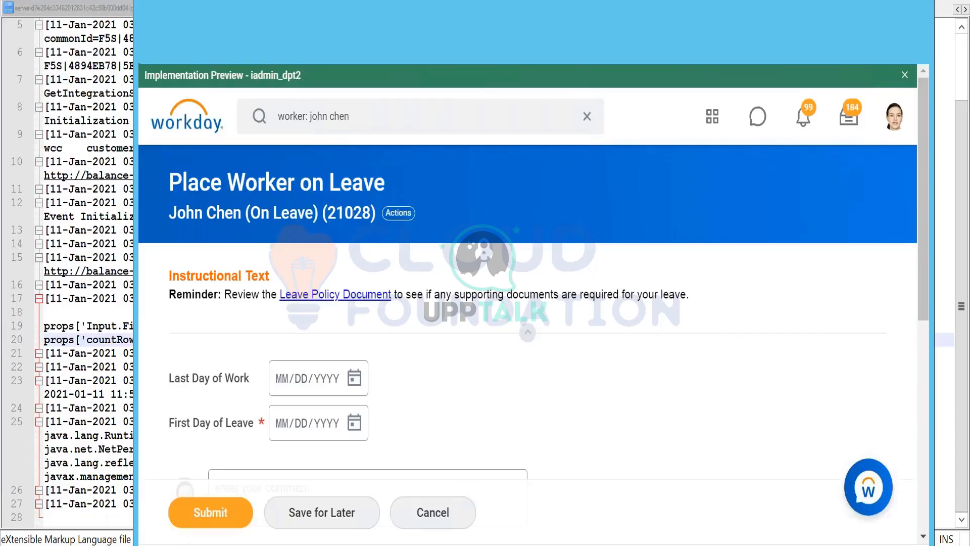
- Cancel the Place Worker on Leave form and look through the worker's history for the leave request
{"action": "left_click", "coordinate": [408, 514]}
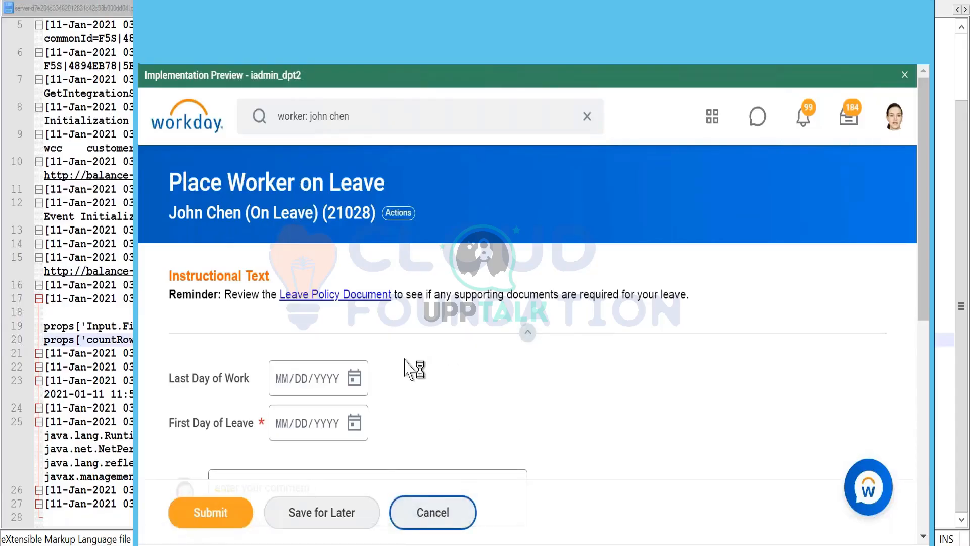
{"action": "left_click", "coordinate": [399, 219]}
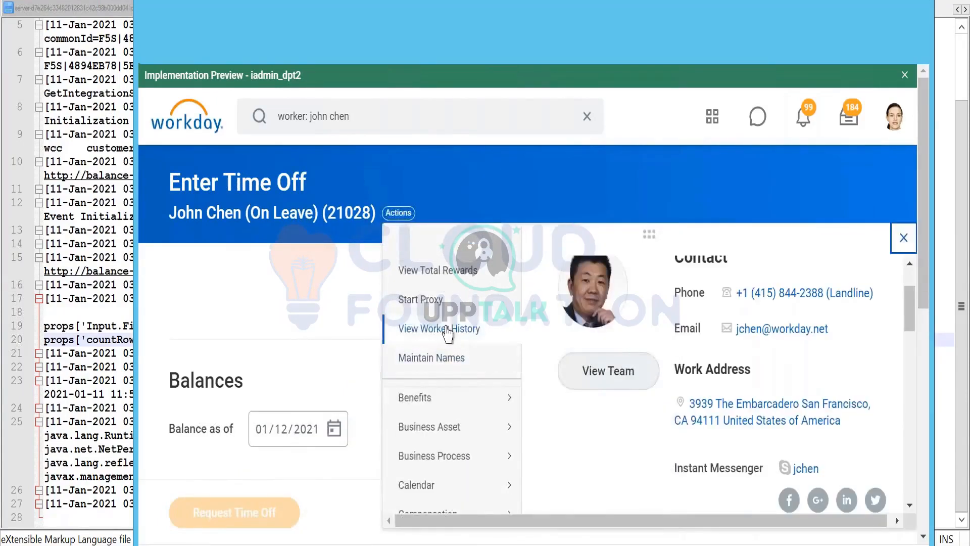
{"action": "left_click", "coordinate": [446, 328]}
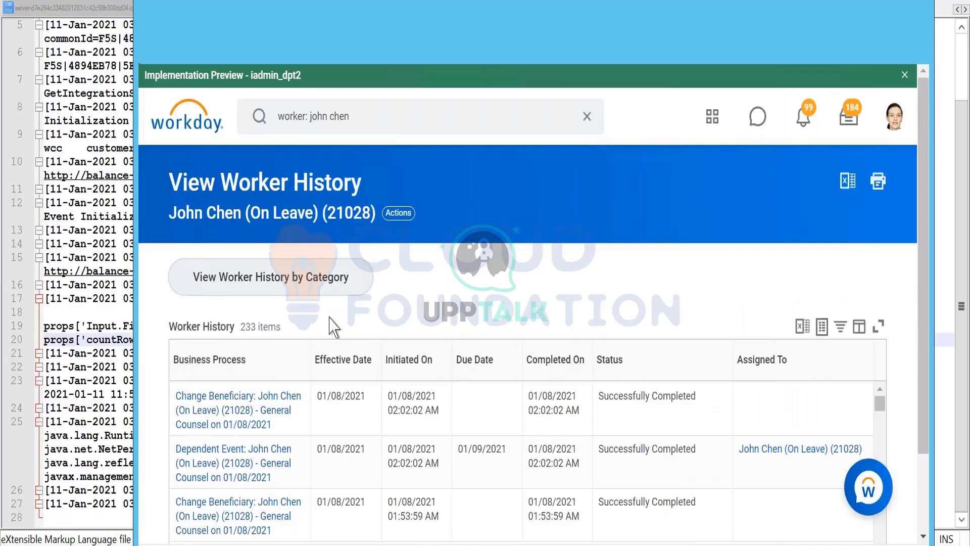
{"action": "scroll", "coordinate": [334, 327], "scroll_direction": "down", "scroll_amount": 2}
{"action": "scroll", "coordinate": [333, 328], "scroll_direction": "down", "scroll_amount": 2}
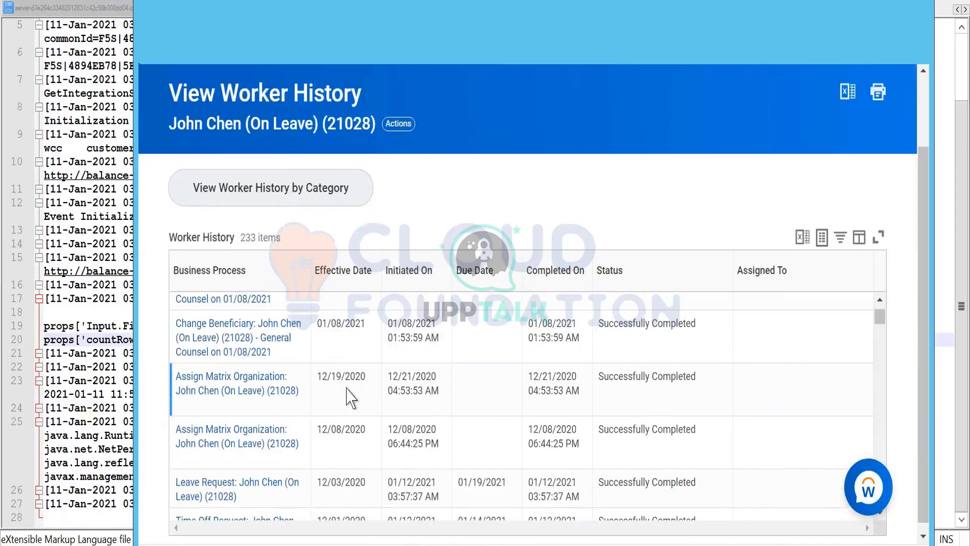
{"action": "scroll", "coordinate": [349, 399], "scroll_direction": "up", "scroll_amount": 2}
{"action": "scroll", "coordinate": [356, 407], "scroll_direction": "up", "scroll_amount": 2}
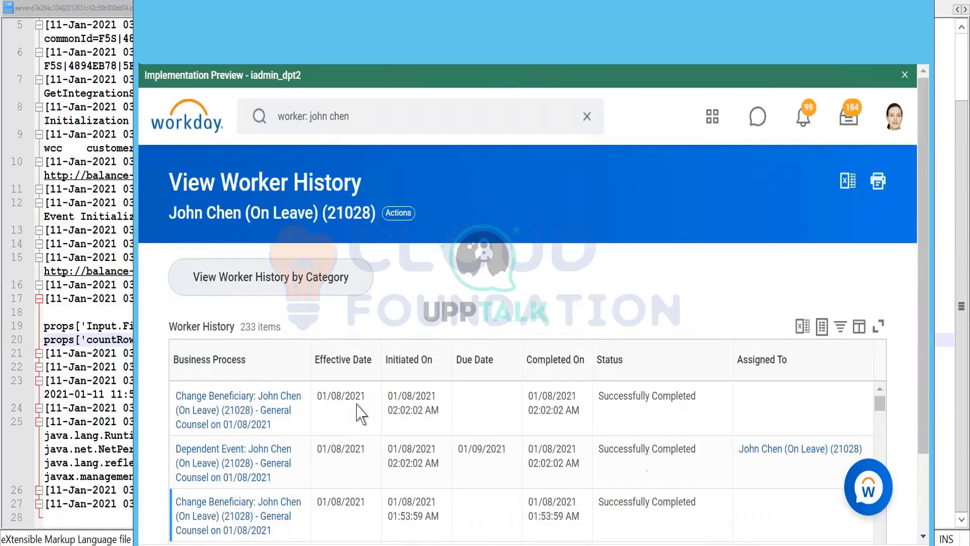
{"action": "scroll", "coordinate": [444, 259], "scroll_direction": "down", "scroll_amount": 2}
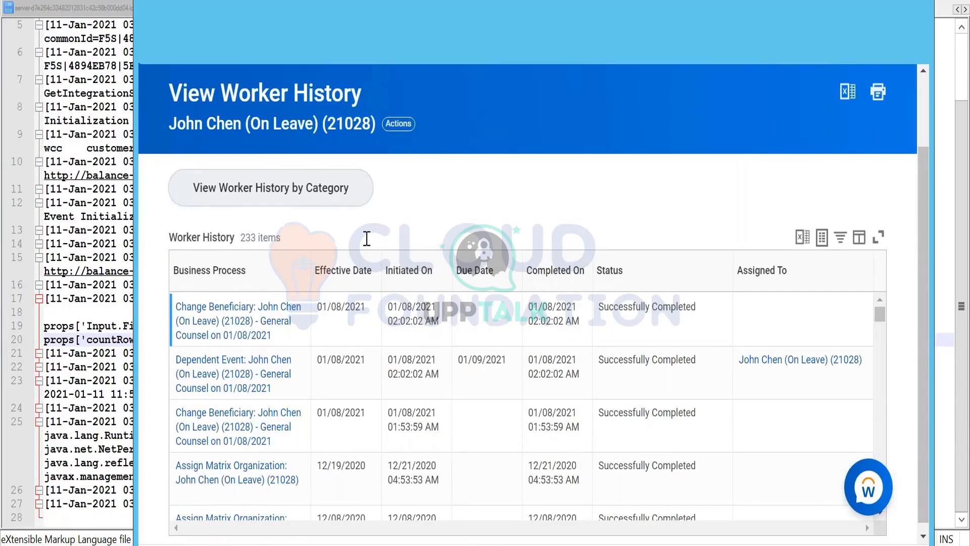
- Show the worker's history by category and examine the Leave History under Time Off and Leave
{"action": "left_click", "coordinate": [314, 196]}
{"action": "scroll", "coordinate": [573, 226], "scroll_direction": "down", "scroll_amount": 1}
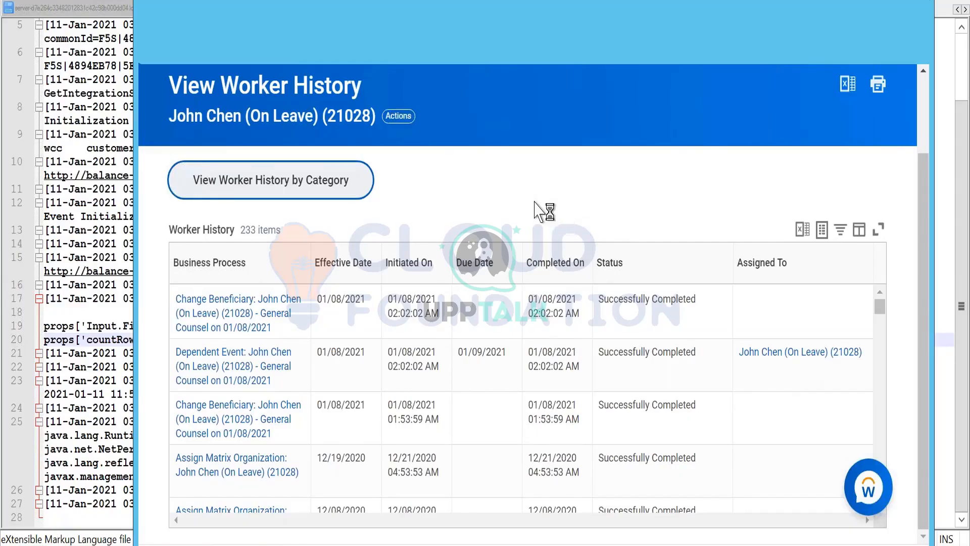
{"action": "scroll", "coordinate": [162, 243], "scroll_direction": "down", "scroll_amount": 4}
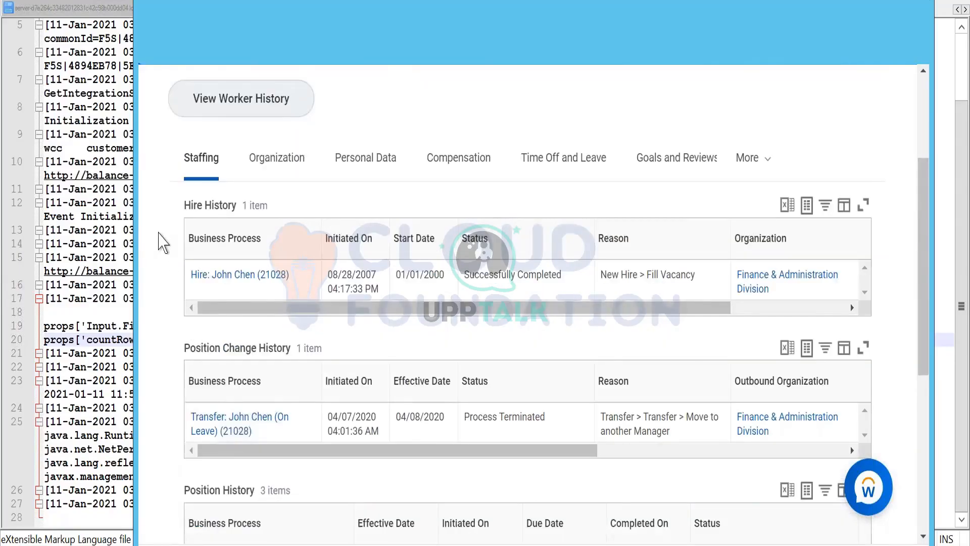
{"action": "scroll", "coordinate": [162, 242], "scroll_direction": "down", "scroll_amount": 6}
{"action": "scroll", "coordinate": [230, 338], "scroll_direction": "up", "scroll_amount": 6}
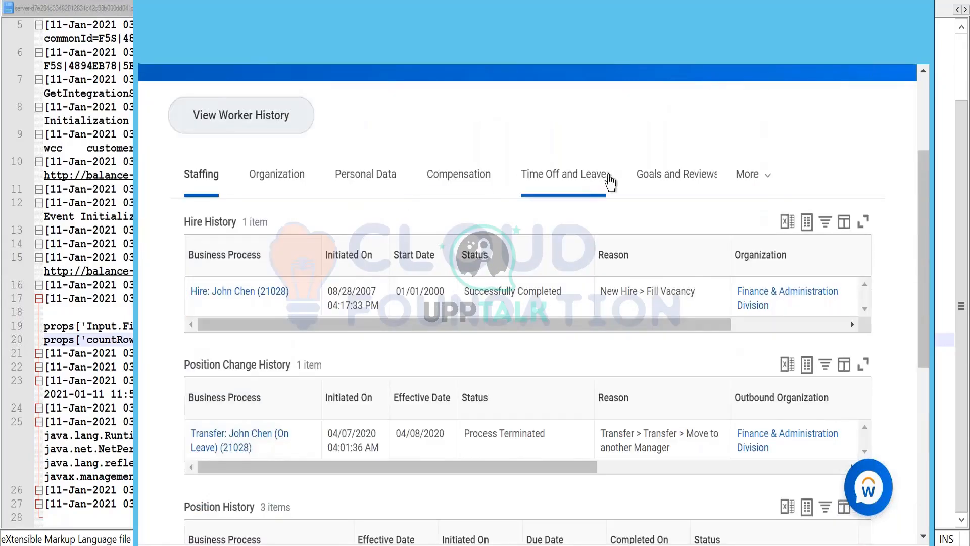
{"action": "left_click", "coordinate": [581, 184]}
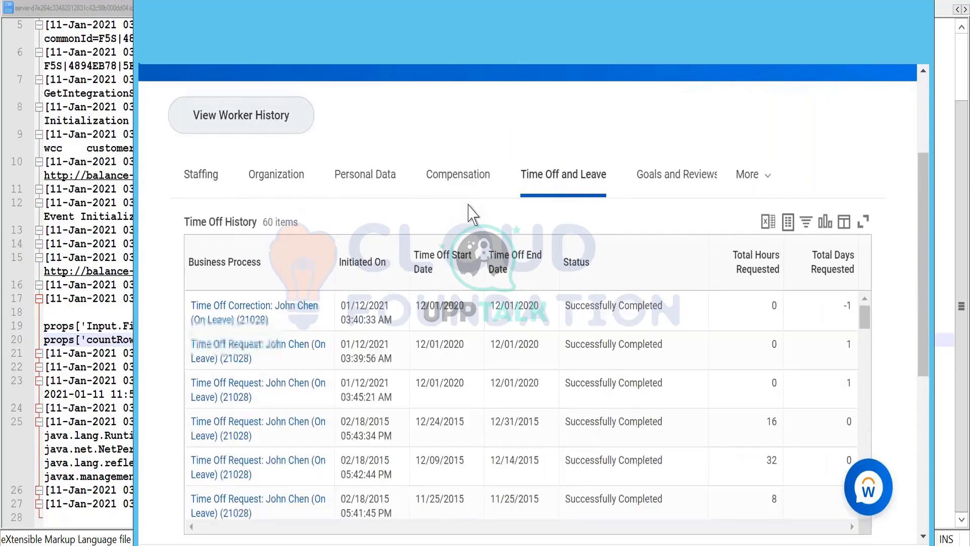
{"action": "scroll", "coordinate": [470, 213], "scroll_direction": "down", "scroll_amount": 5}
{"action": "scroll", "coordinate": [173, 401], "scroll_direction": "down", "scroll_amount": 2}
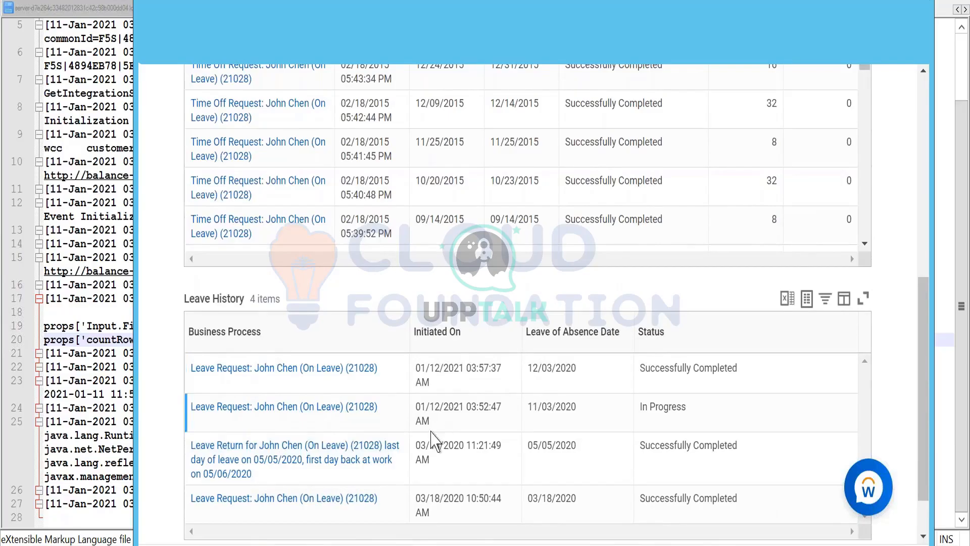
{"action": "scroll", "coordinate": [429, 441], "scroll_direction": "down", "scroll_amount": 1}
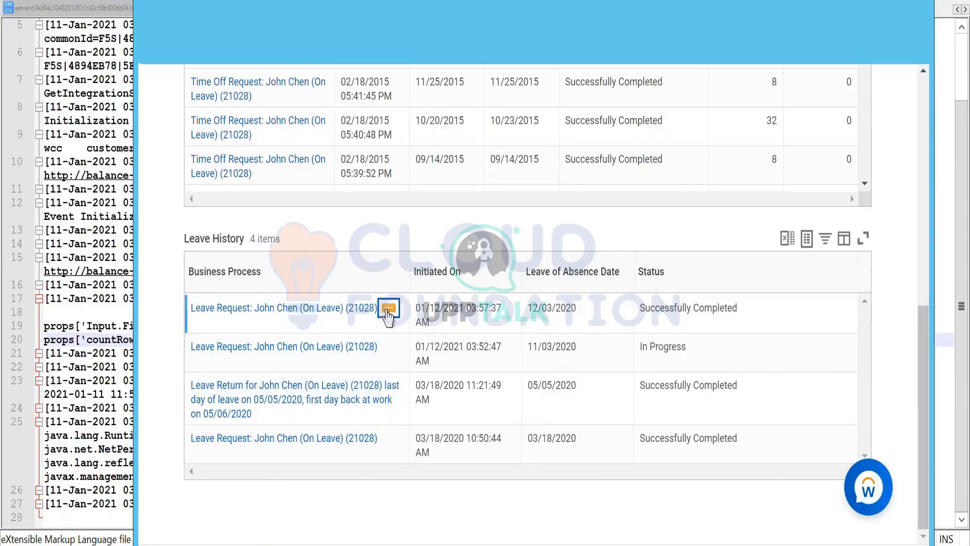
- View the Integration IDs of the leave request with the 12/03/2020 leave of absence date
{"action": "left_click", "coordinate": [388, 317]}
{"action": "mouse_move", "coordinate": [466, 275]}
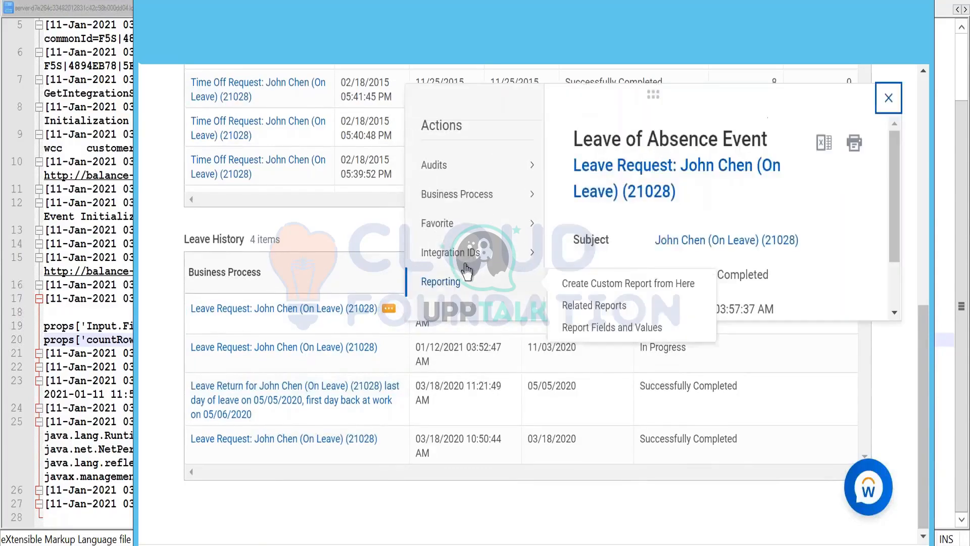
{"action": "mouse_move", "coordinate": [533, 258]}
{"action": "left_click", "coordinate": [578, 257]}
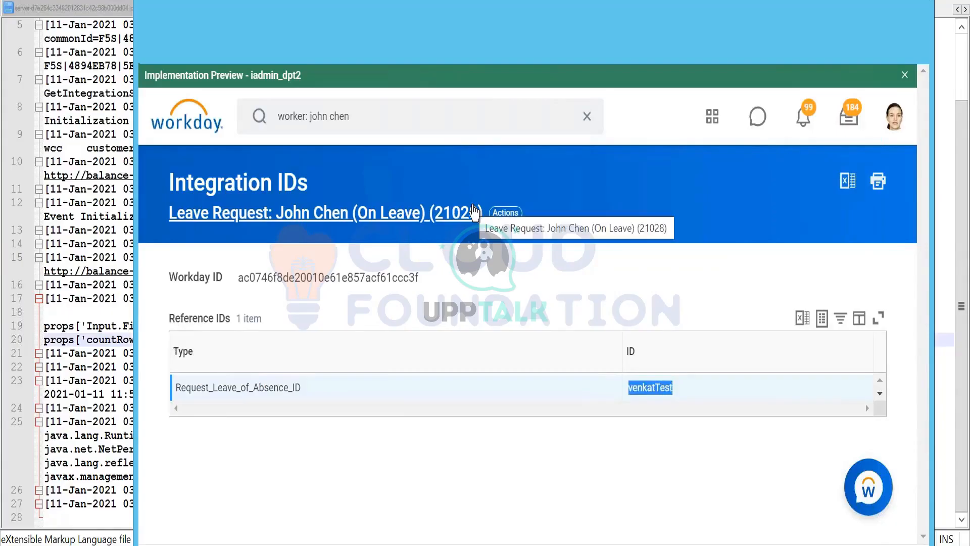
- Copy the leave request's Workday ID from its Integration IDs and search Workday for it again
{"action": "left_click", "coordinate": [352, 277]}
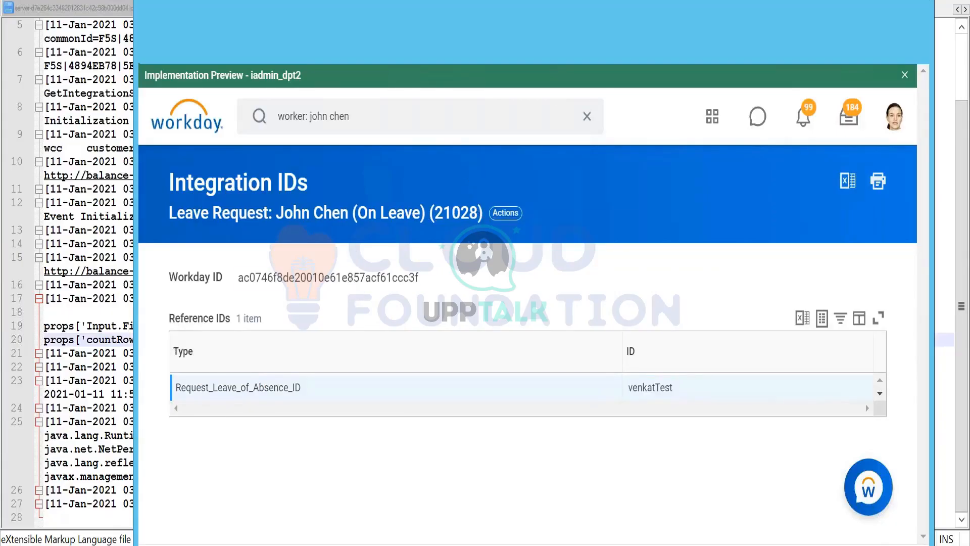
{"action": "double_click", "coordinate": [352, 278]}
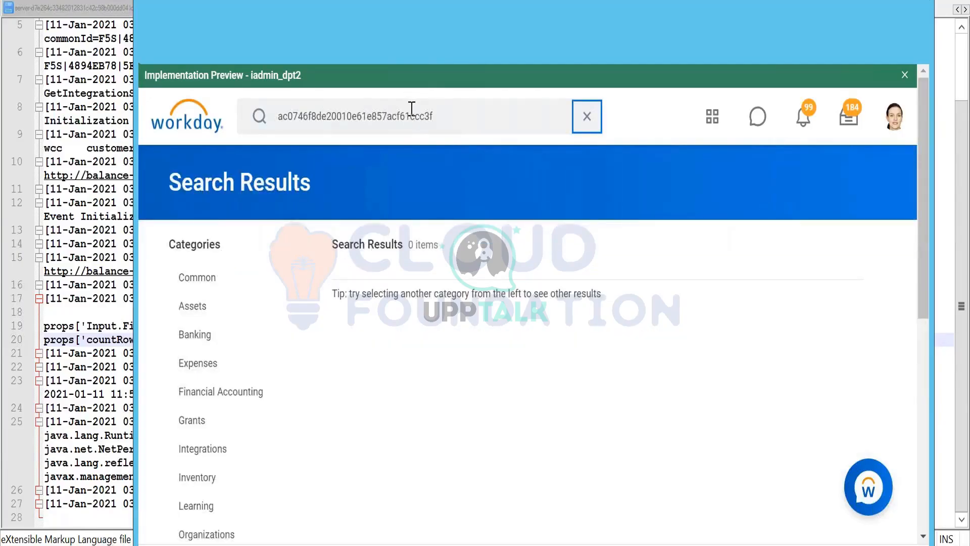
{"action": "left_click", "coordinate": [450, 121]}
{"action": "key", "text": "ctrl+c"}
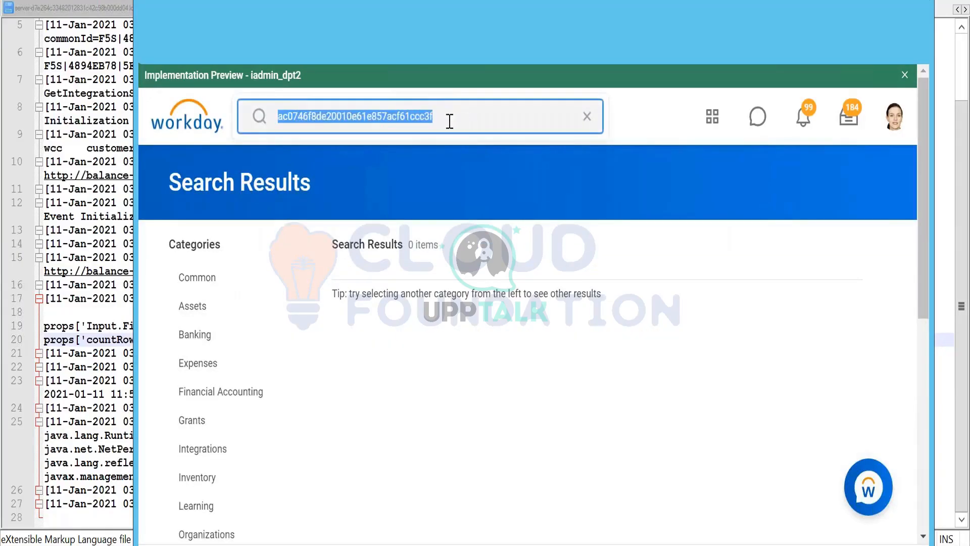
{"action": "left_click", "coordinate": [439, 121]}
{"action": "key", "text": "ctrl+v"}
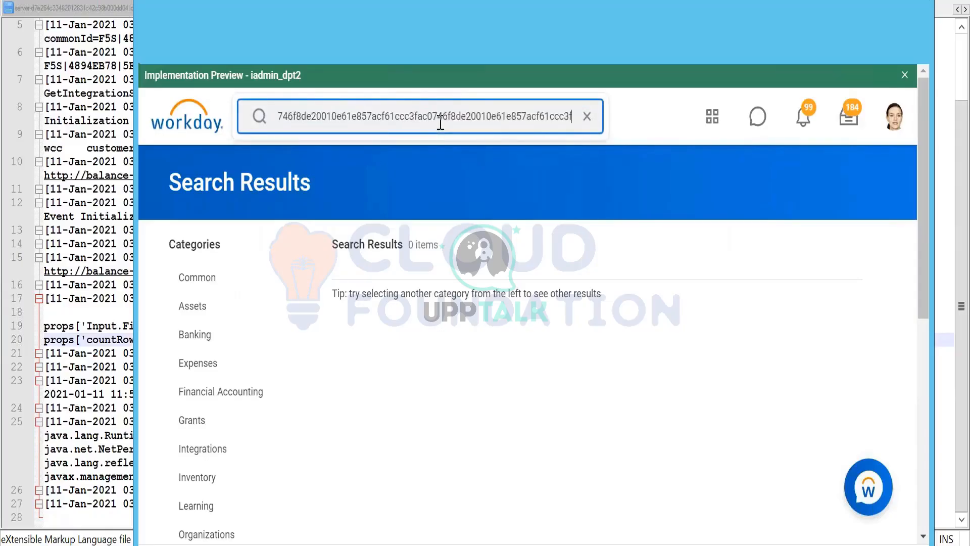
{"action": "left_click", "coordinate": [586, 116]}
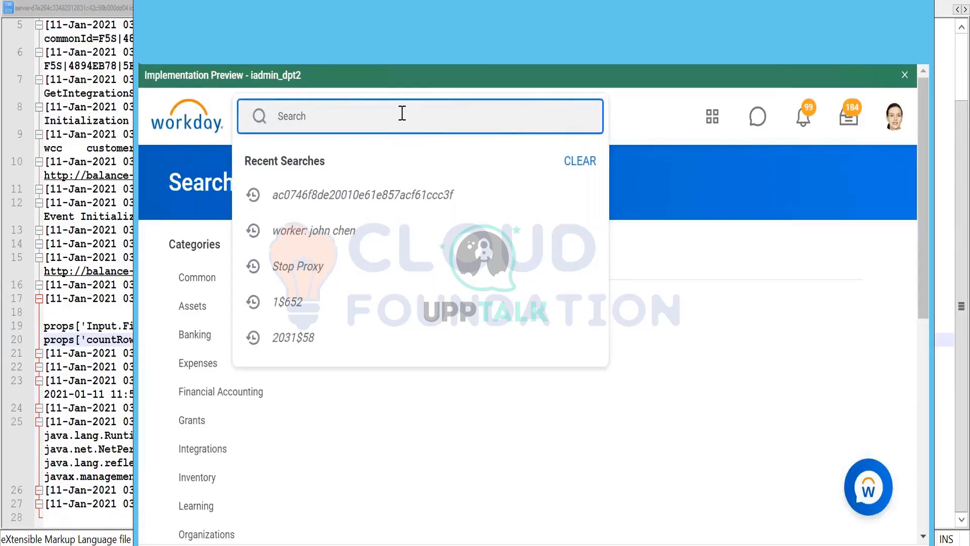
{"action": "key", "text": "ctrl+v"}
{"action": "key", "text": "Return"}
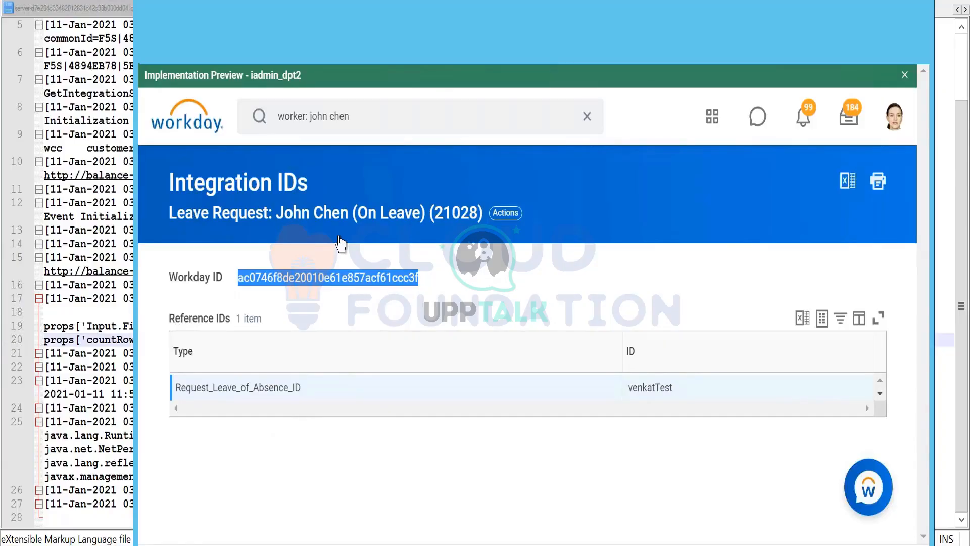
- Switch back to Workday Studio and review the Request_Leave_of_Absence and Enter_Time_Off requests in the two WS Testers
{"action": "key", "text": "alt+Tab"}
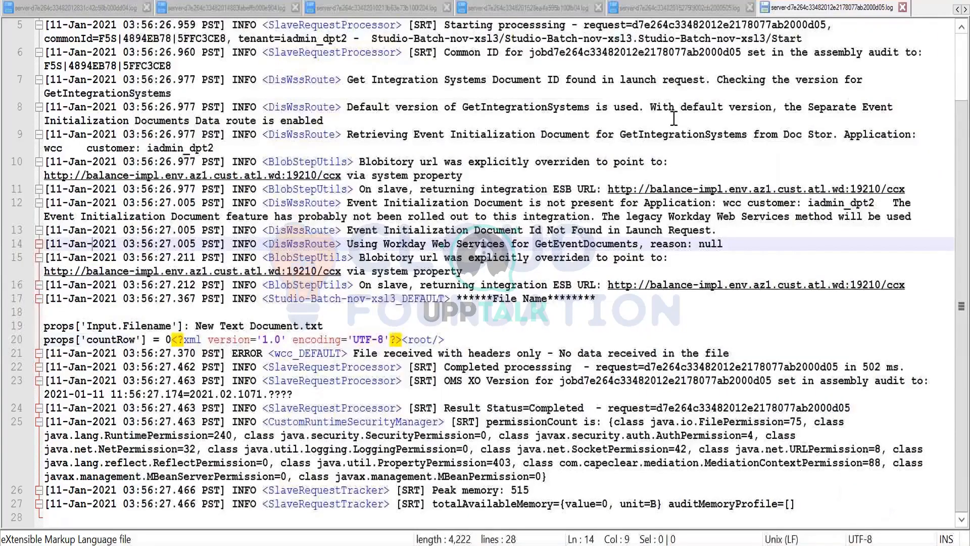
{"action": "key", "text": "alt+Tab"}
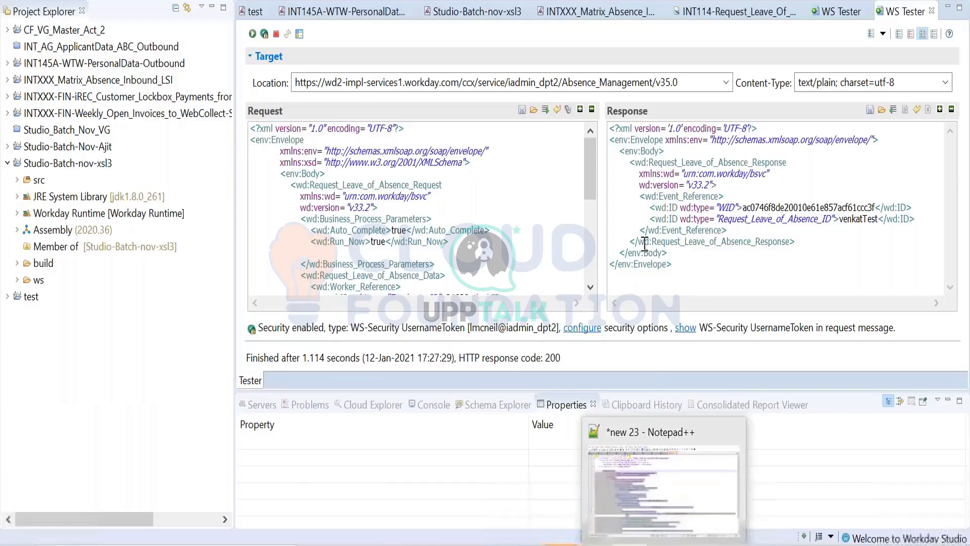
{"action": "scroll", "coordinate": [516, 254], "scroll_direction": "down", "scroll_amount": 10}
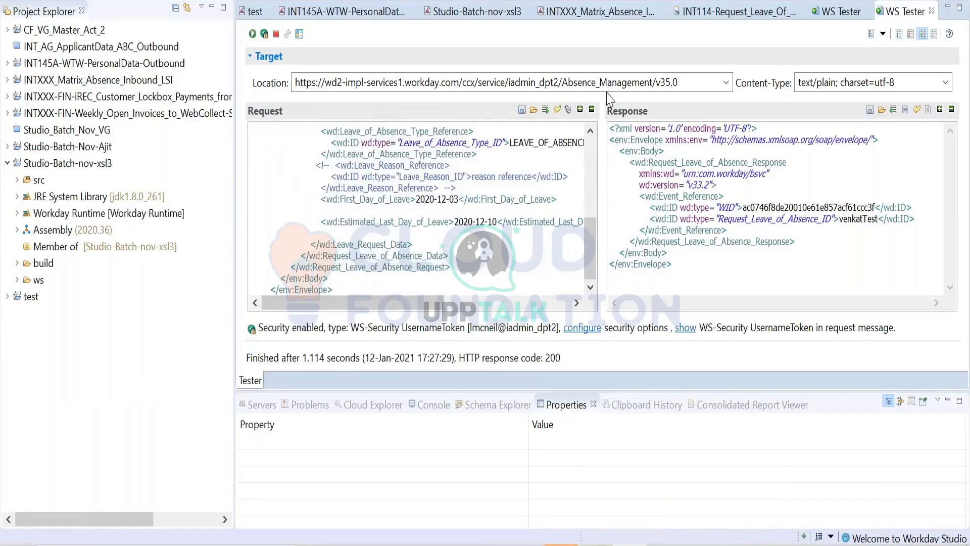
{"action": "left_click", "coordinate": [834, 9]}
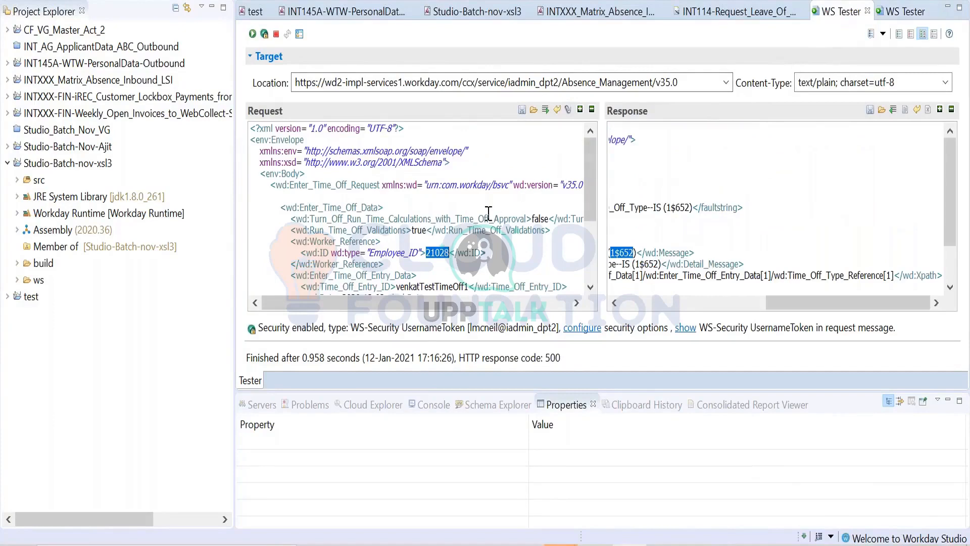
{"action": "scroll", "coordinate": [488, 213], "scroll_direction": "down", "scroll_amount": 1}
{"action": "scroll", "coordinate": [482, 222], "scroll_direction": "down", "scroll_amount": 1}
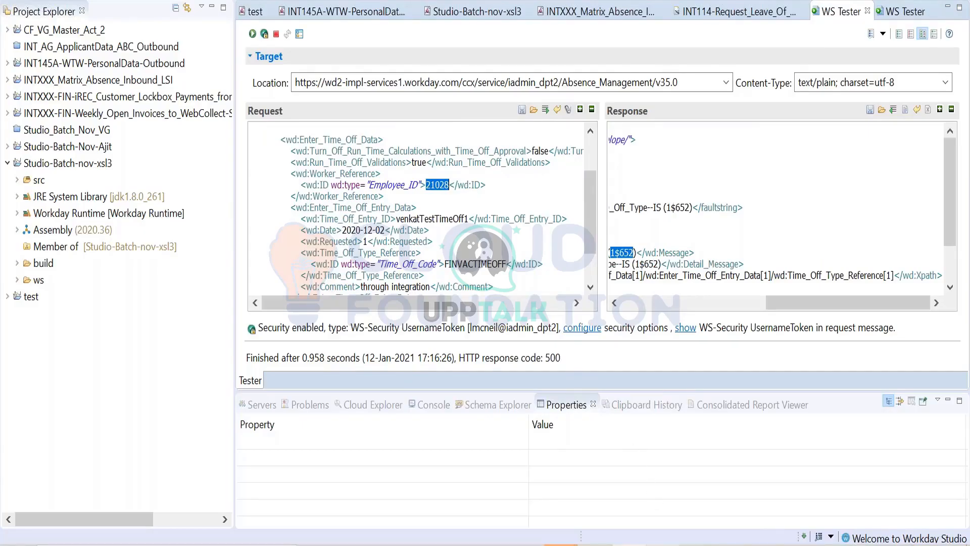
{"action": "mouse_move", "coordinate": [662, 544]}
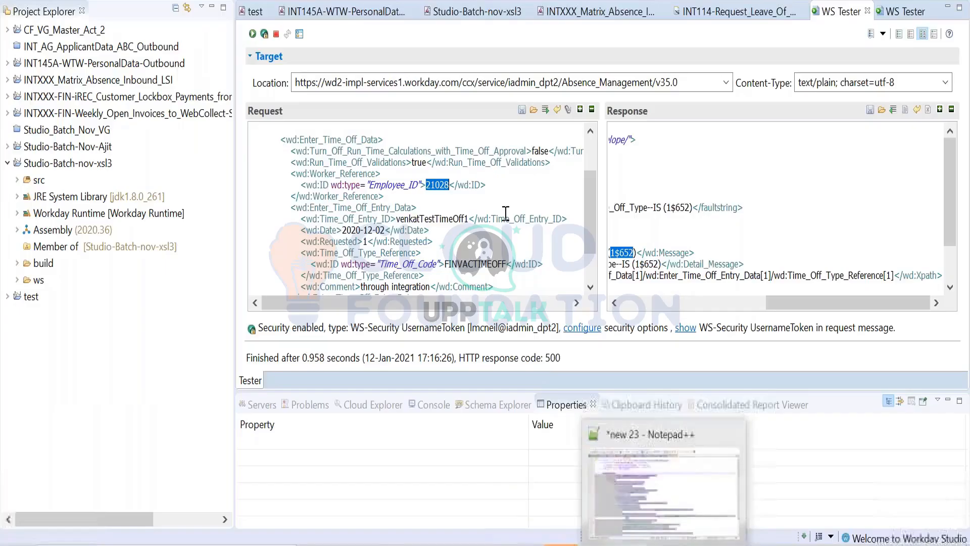